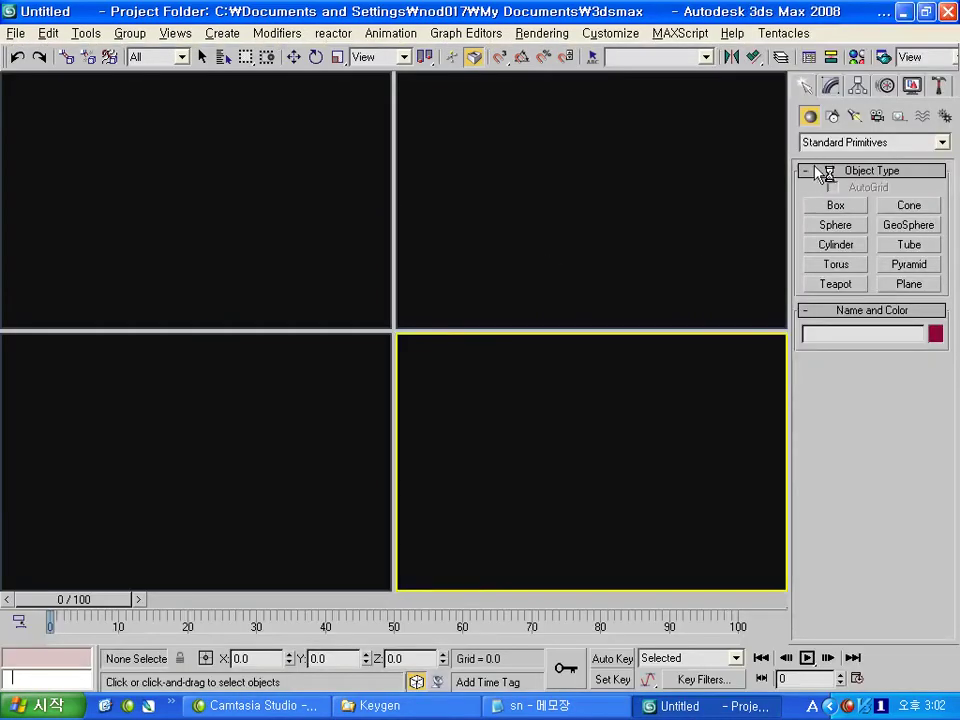
- Place four SpeedTree 4 trees from the IDV Software category on the grid
{"action": "left_click", "coordinate": [816, 143]}
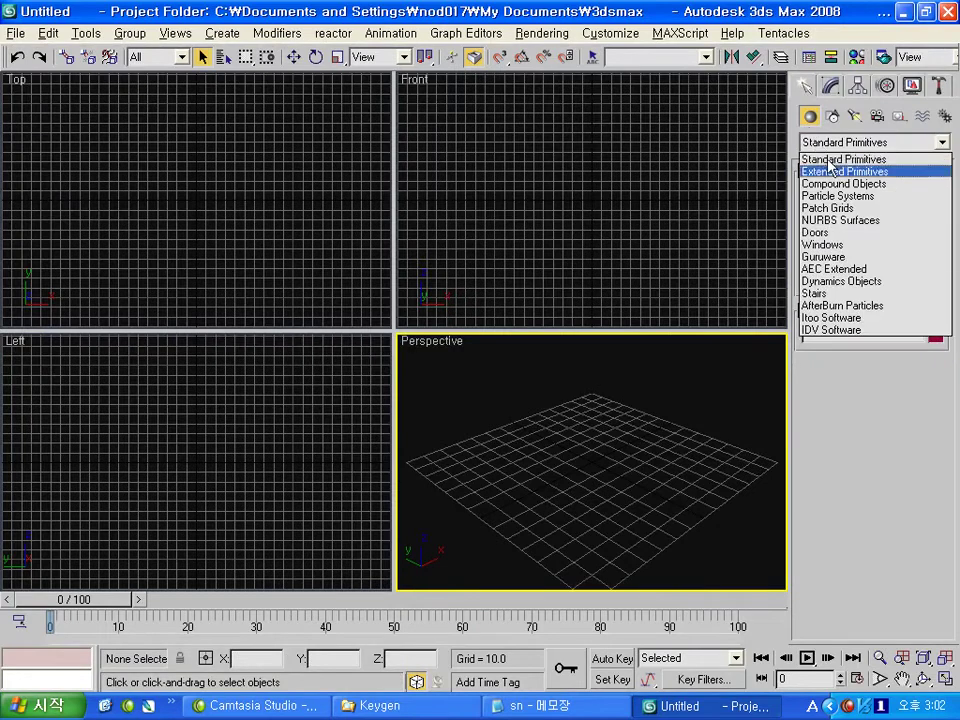
{"action": "left_click", "coordinate": [875, 331]}
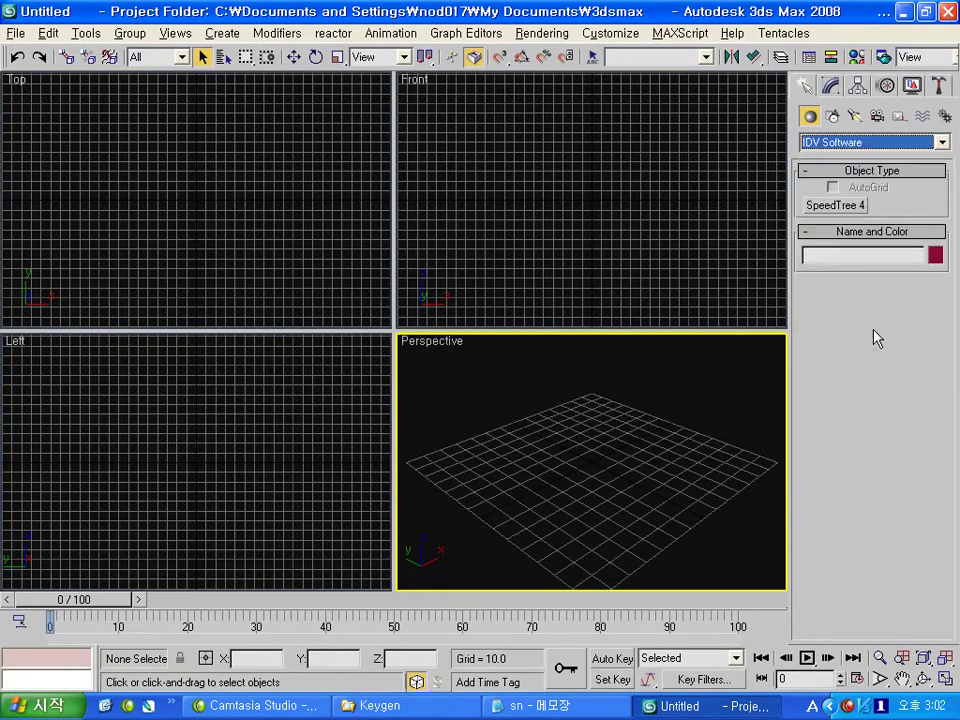
{"action": "left_click", "coordinate": [840, 208]}
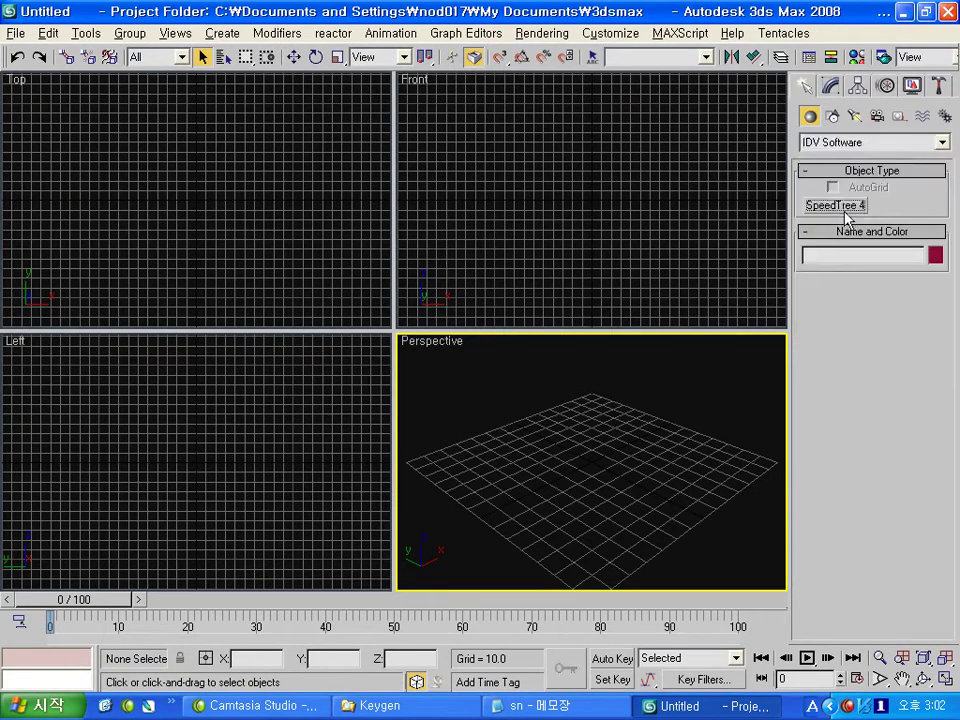
{"action": "left_click", "coordinate": [598, 464]}
{"action": "left_click", "coordinate": [572, 561]}
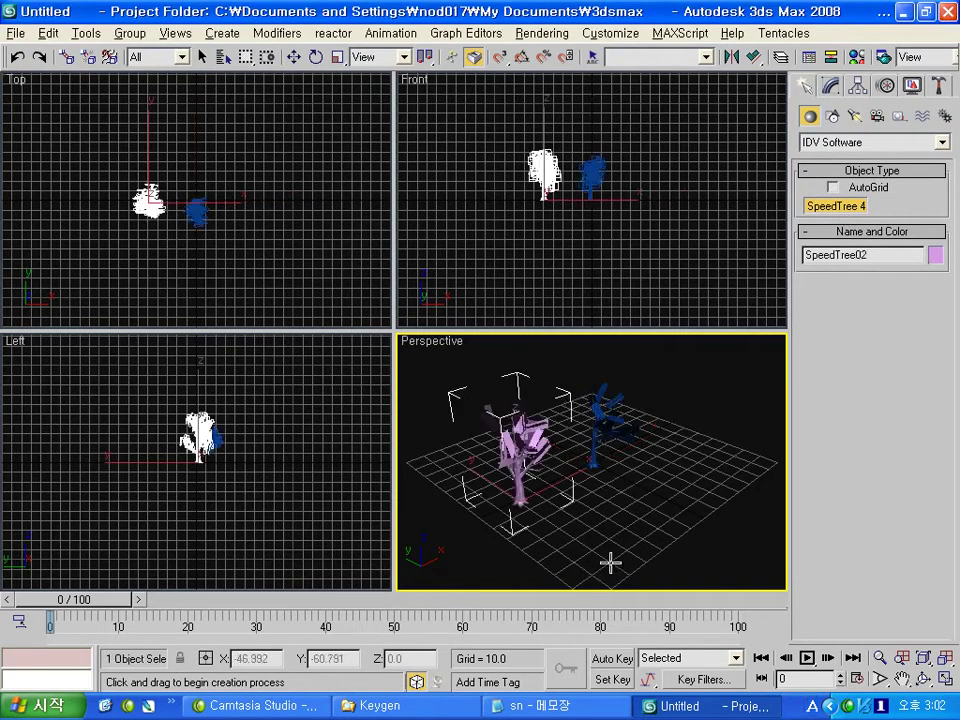
{"action": "left_click", "coordinate": [735, 559]}
{"action": "left_click", "coordinate": [740, 432]}
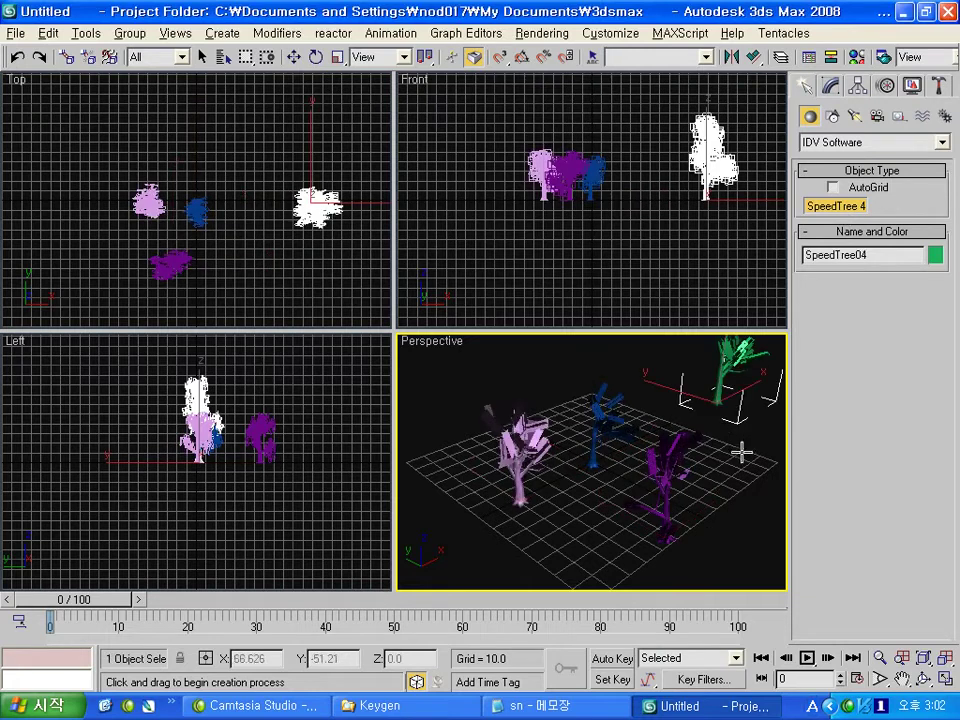
- Maximize the Perspective viewport, orbit around the trees and bring up the serial number note
{"action": "key", "text": "alt+w"}
{"action": "mouse_move", "coordinate": [484, 418]}
{"action": "middle_mouse_down", "text": "alt"}
{"action": "mouse_move", "coordinate": [524, 421]}
{"action": "mouse_move", "coordinate": [572, 506]}
{"action": "mouse_move", "coordinate": [583, 414]}
{"action": "mouse_move", "coordinate": [568, 431]}
{"action": "middle_mouse_up", "text": "alt"}
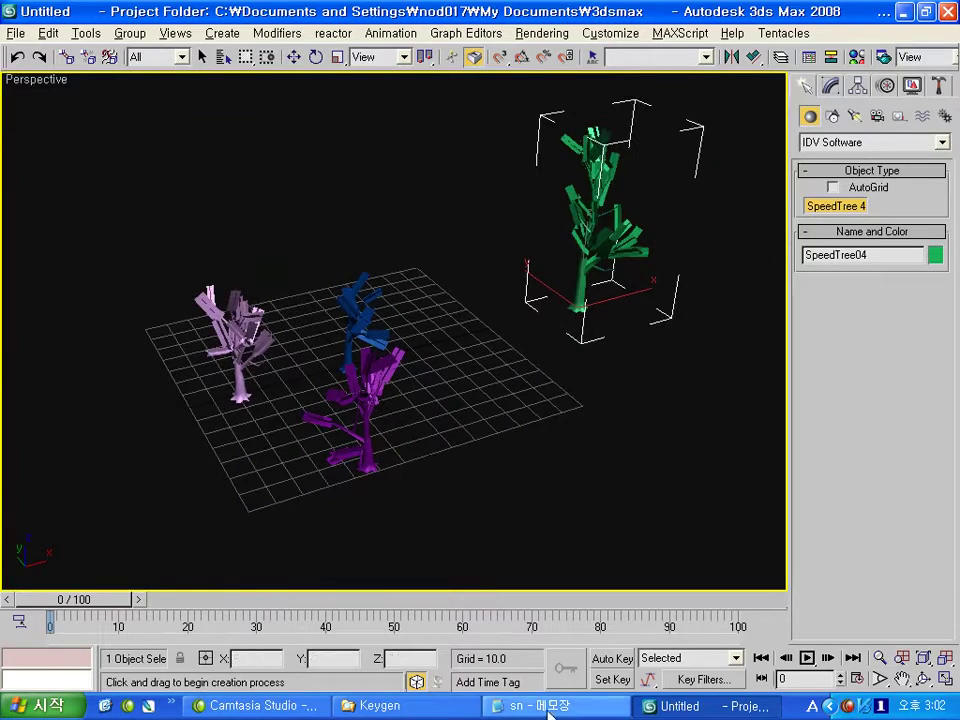
{"action": "left_click", "coordinate": [535, 706]}
{"action": "left_click", "coordinate": [367, 531]}
{"action": "left_click_drag", "start_coordinate": [900, 418], "coordinate": [853, 418]}
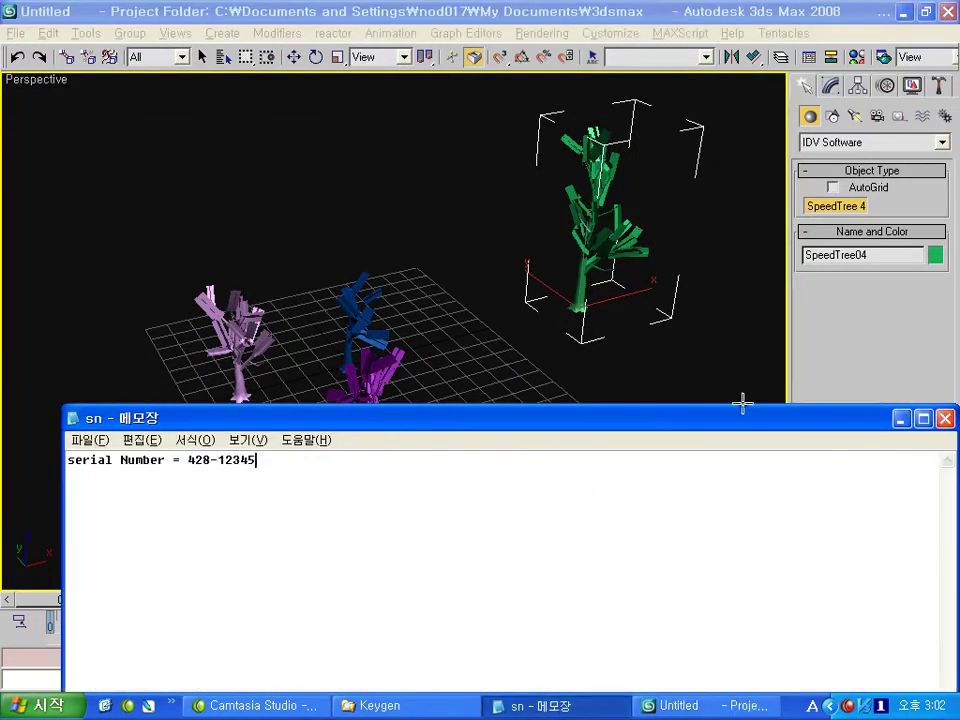
{"action": "left_click", "coordinate": [943, 418]}
{"action": "left_click", "coordinate": [435, 706]}
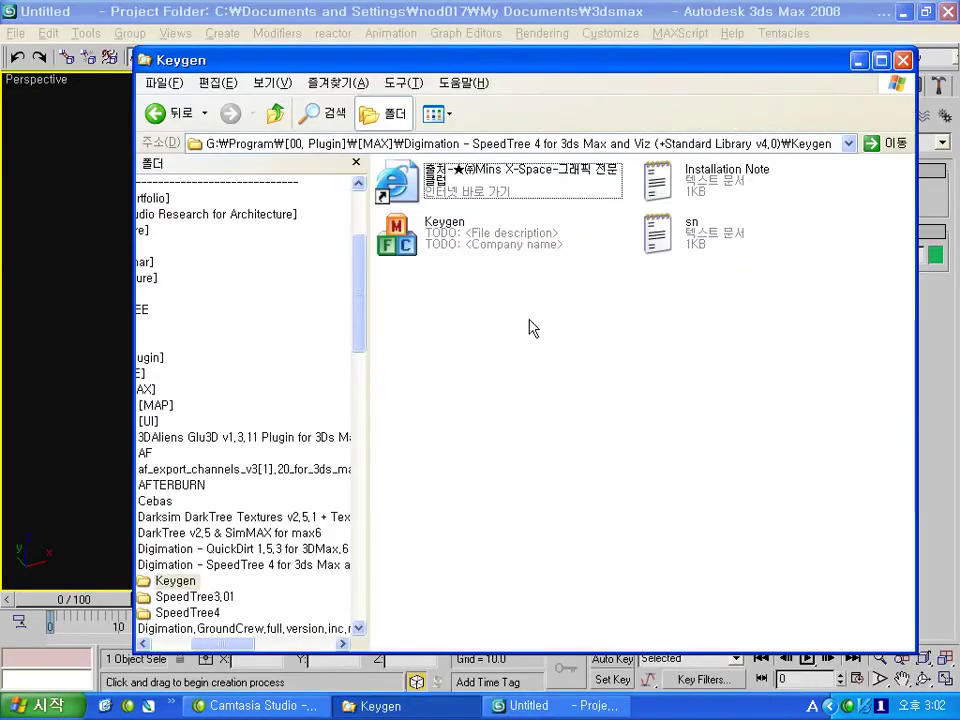
{"action": "left_click", "coordinate": [458, 236]}
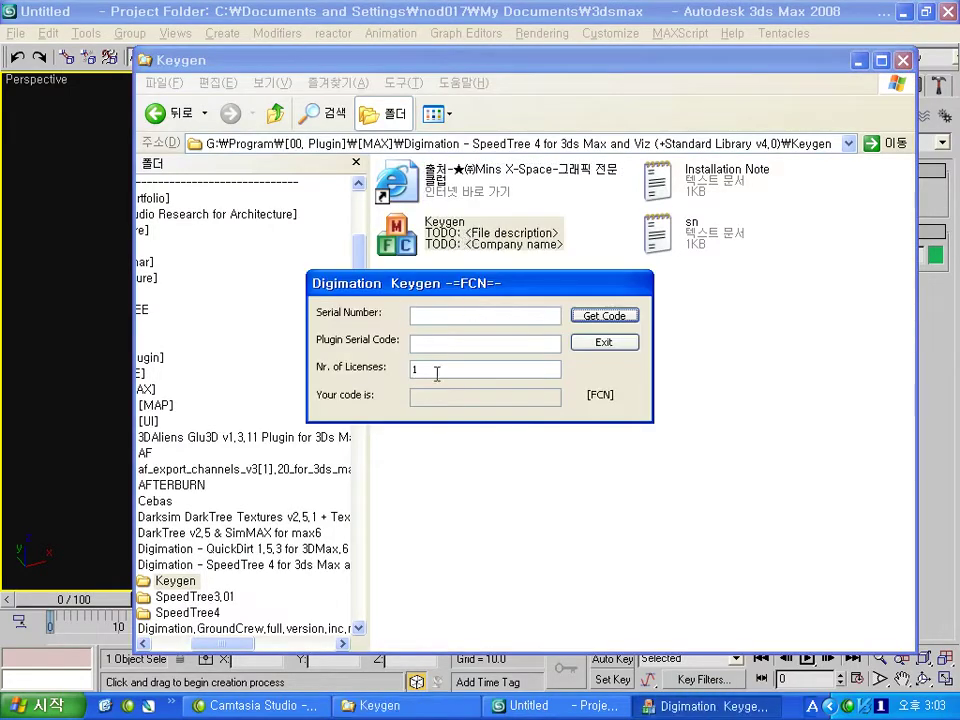
{"action": "left_click", "coordinate": [604, 342]}
- Minimize the Keygen window and add orange, green and red trees to the scene
{"action": "left_click", "coordinate": [858, 60]}
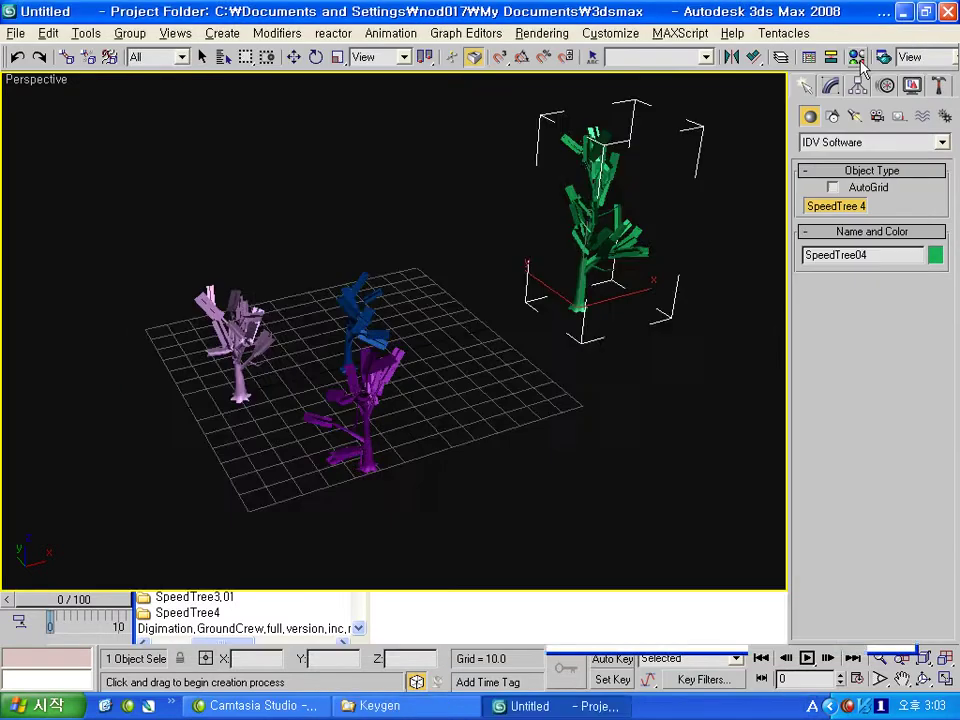
{"action": "mouse_move", "coordinate": [506, 317]}
{"action": "middle_mouse_down", "text": "alt"}
{"action": "mouse_move", "coordinate": [568, 285]}
{"action": "mouse_move", "coordinate": [530, 300]}
{"action": "mouse_move", "coordinate": [514, 328]}
{"action": "middle_mouse_up", "text": "alt"}
{"action": "mouse_move", "coordinate": [493, 370]}
{"action": "left_mouse_down"}
{"action": "mouse_move", "coordinate": [600, 426]}
{"action": "mouse_move", "coordinate": [343, 311]}
{"action": "mouse_move", "coordinate": [401, 381]}
{"action": "left_mouse_up"}
{"action": "mouse_move", "coordinate": [401, 381]}
{"action": "middle_mouse_down", "text": "alt"}
{"action": "mouse_move", "coordinate": [429, 418]}
{"action": "mouse_move", "coordinate": [420, 368]}
{"action": "mouse_move", "coordinate": [499, 364]}
{"action": "mouse_move", "coordinate": [722, 229]}
{"action": "middle_mouse_up", "text": "alt"}
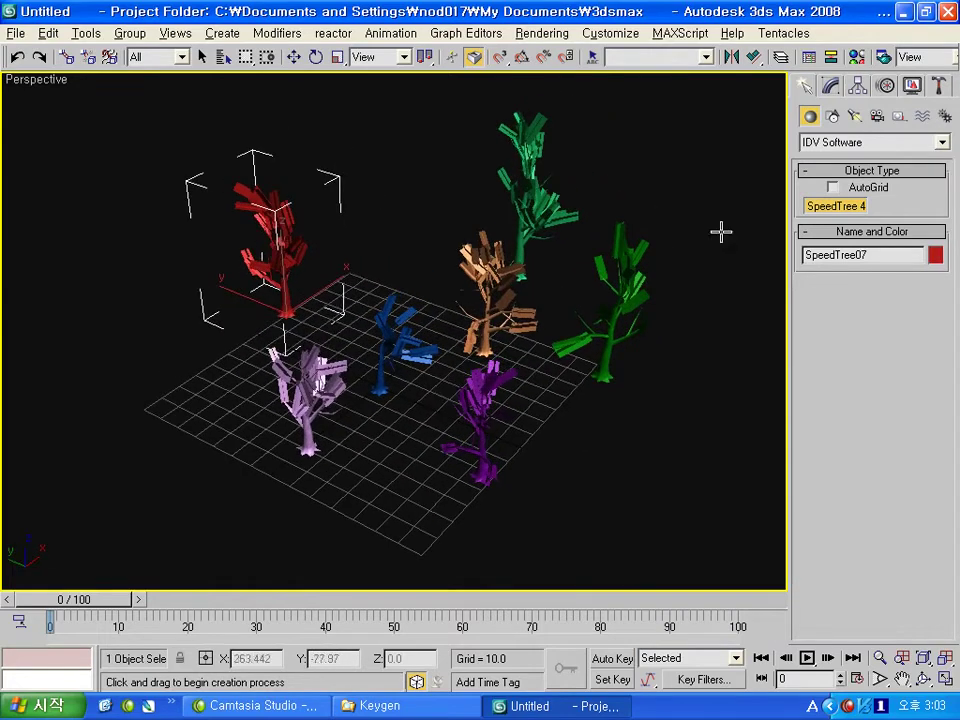
- Show the red tree's Modify settings and scroll to its .spt Data rollout
{"action": "left_click", "coordinate": [832, 87]}
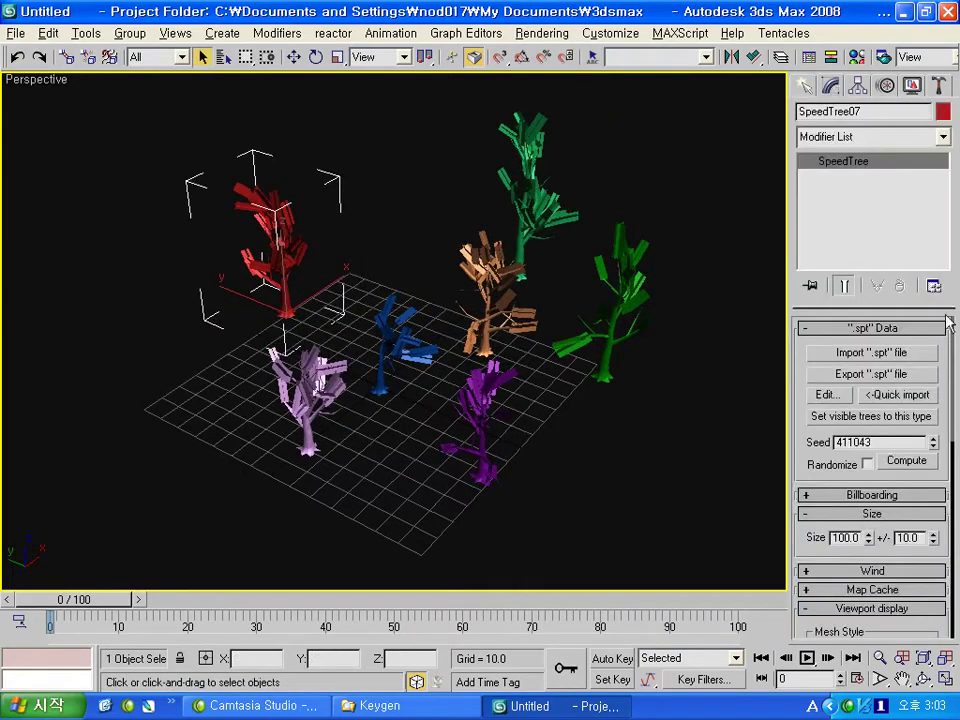
{"action": "left_click_drag", "start_coordinate": [943, 378], "coordinate": [928, 253]}
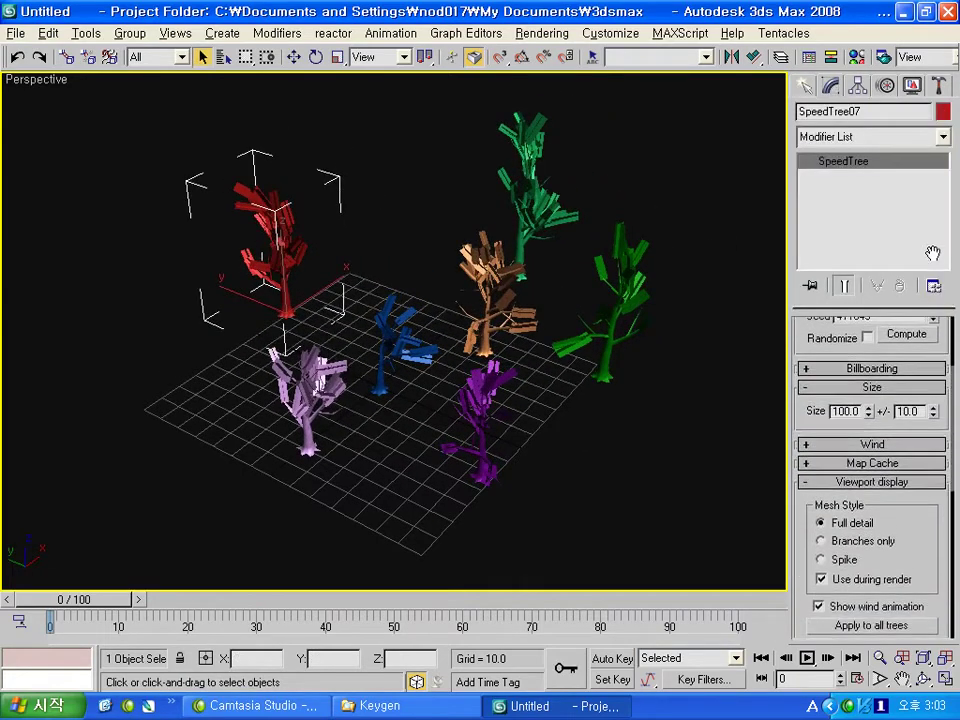
{"action": "left_click_drag", "start_coordinate": [926, 523], "coordinate": [905, 481]}
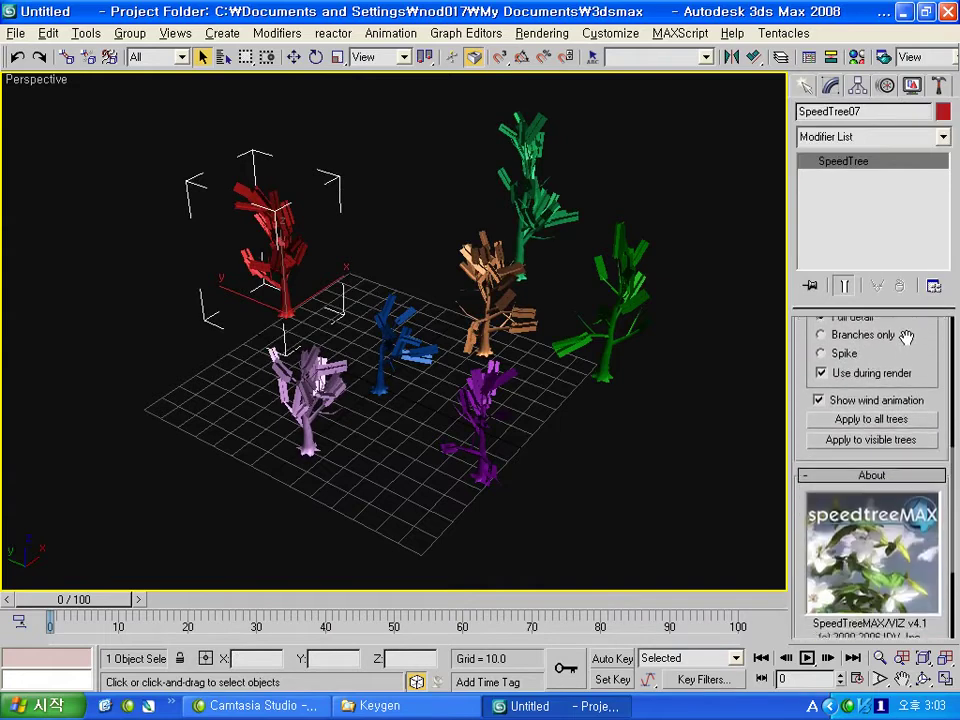
{"action": "left_click", "coordinate": [915, 419]}
{"action": "left_click_drag", "start_coordinate": [934, 341], "coordinate": [938, 541]}
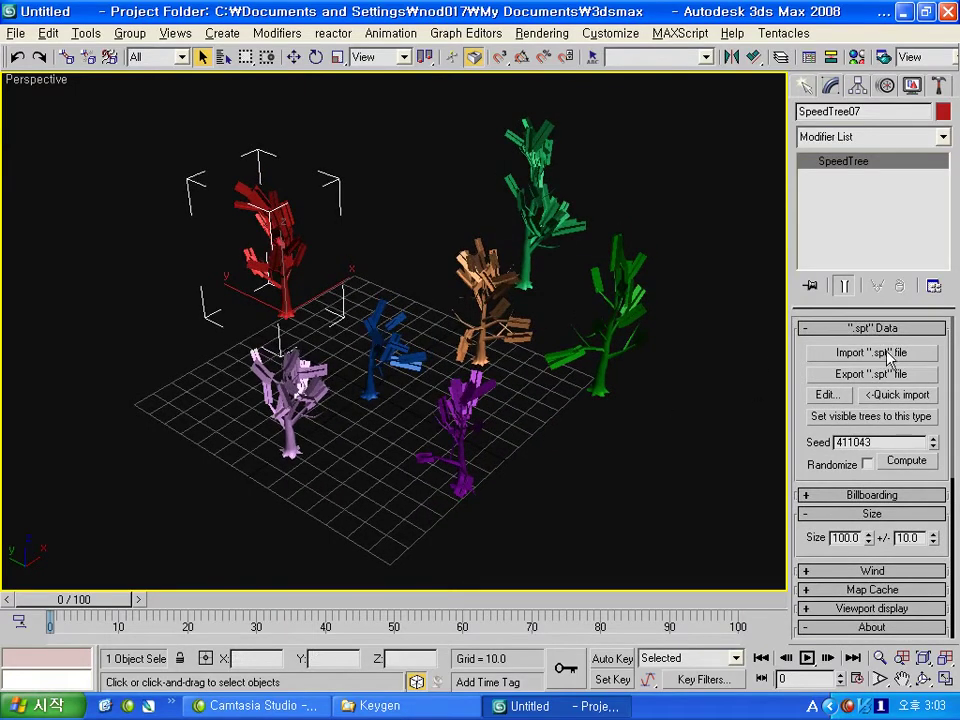
- Import AmurCork_RTFB_2.spt from C:\SpeedTree Library\Asian_Tropical into the red tree
{"action": "left_click", "coordinate": [897, 355]}
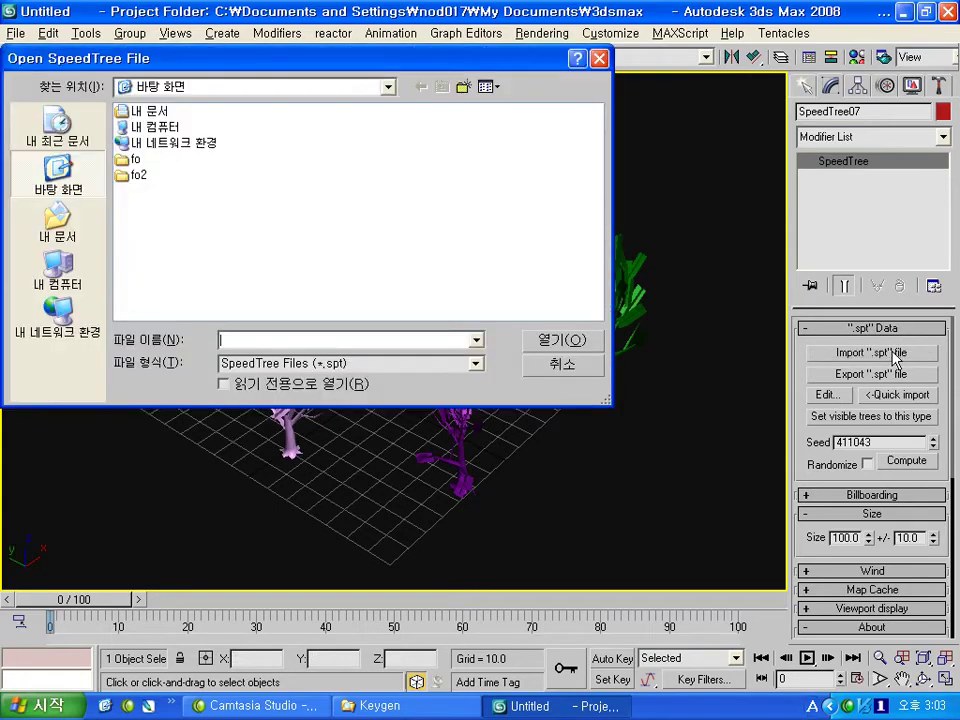
{"action": "left_click", "coordinate": [152, 128]}
{"action": "double_click", "coordinate": [152, 128]}
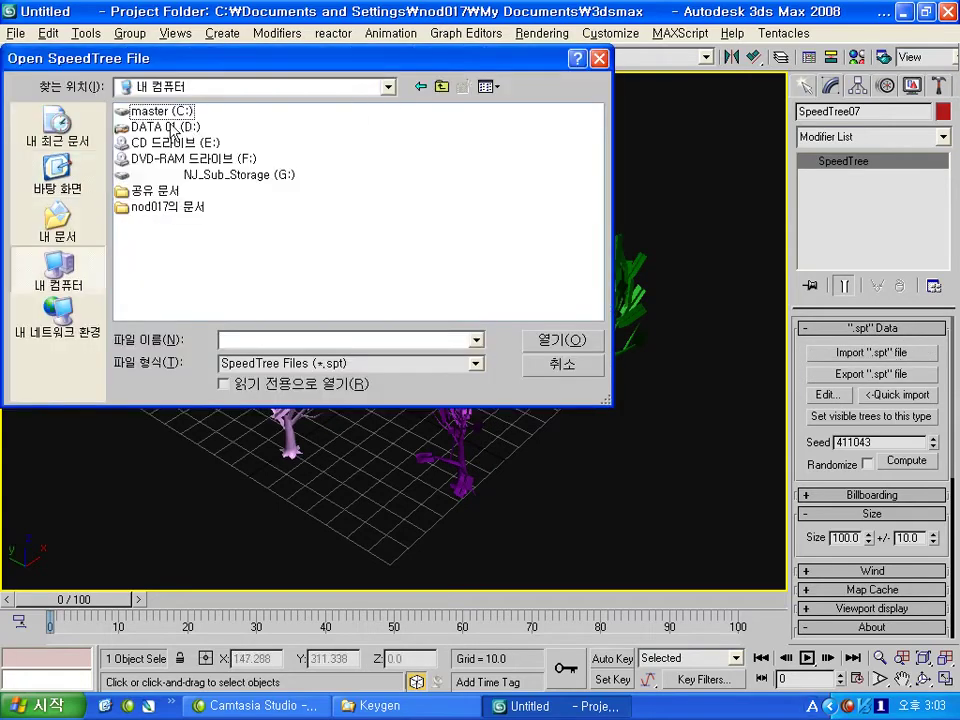
{"action": "double_click", "coordinate": [140, 108]}
{"action": "double_click", "coordinate": [178, 206]}
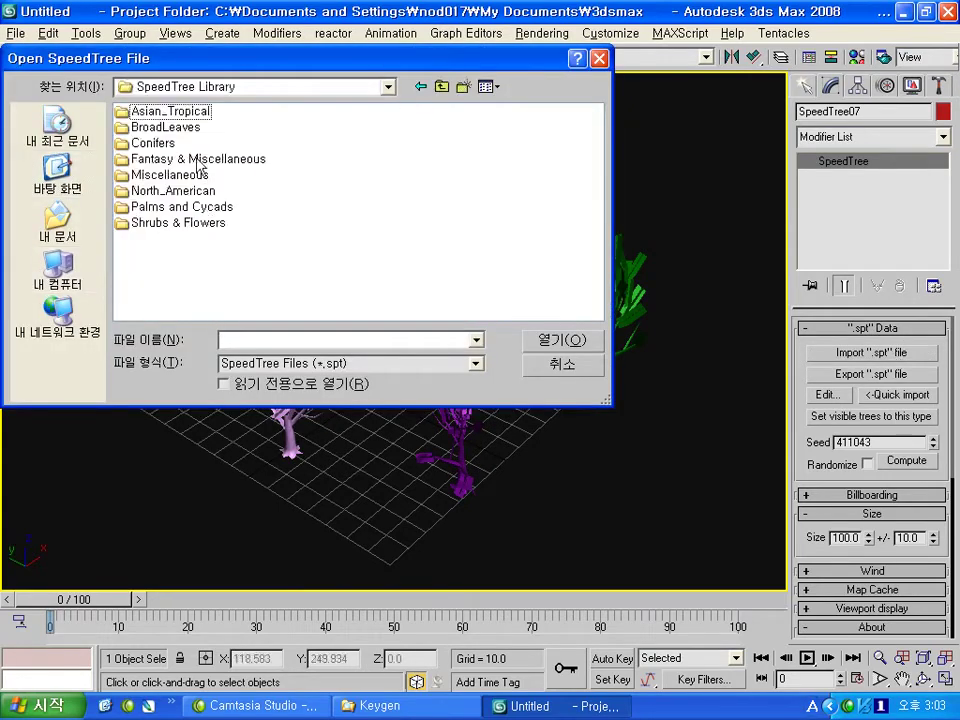
{"action": "double_click", "coordinate": [145, 111]}
{"action": "left_click", "coordinate": [190, 128]}
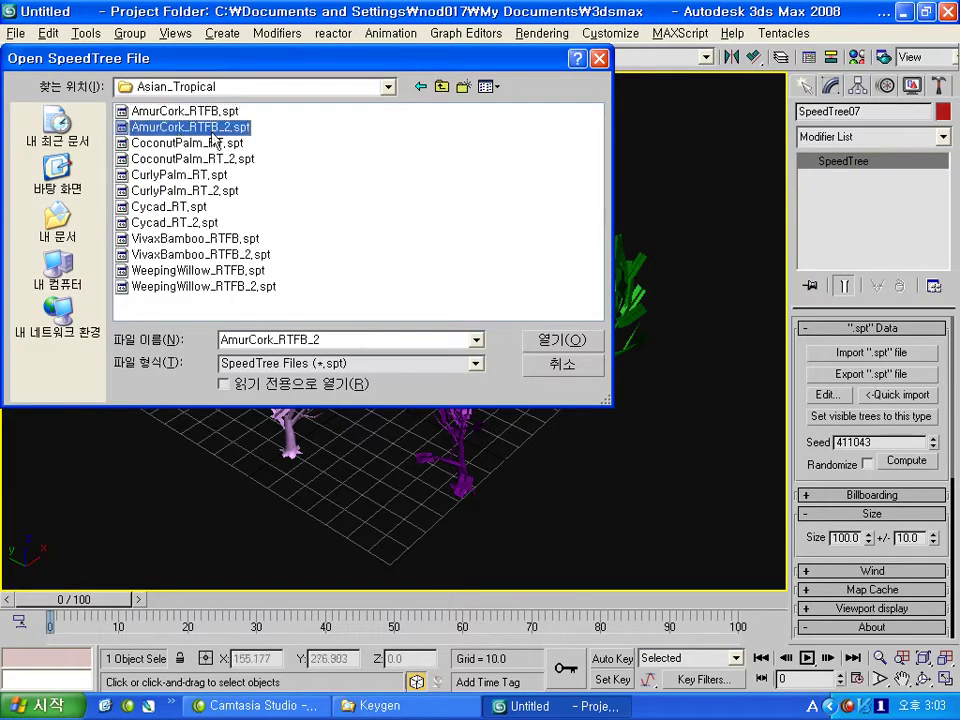
{"action": "double_click", "coordinate": [203, 128]}
- Orbit the view, switch to Select and Move, and select the blue tree
{"action": "mouse_move", "coordinate": [229, 150]}
{"action": "middle_mouse_down", "text": "alt"}
{"action": "mouse_move", "coordinate": [283, 275]}
{"action": "mouse_move", "coordinate": [390, 253]}
{"action": "middle_mouse_up", "text": "alt"}
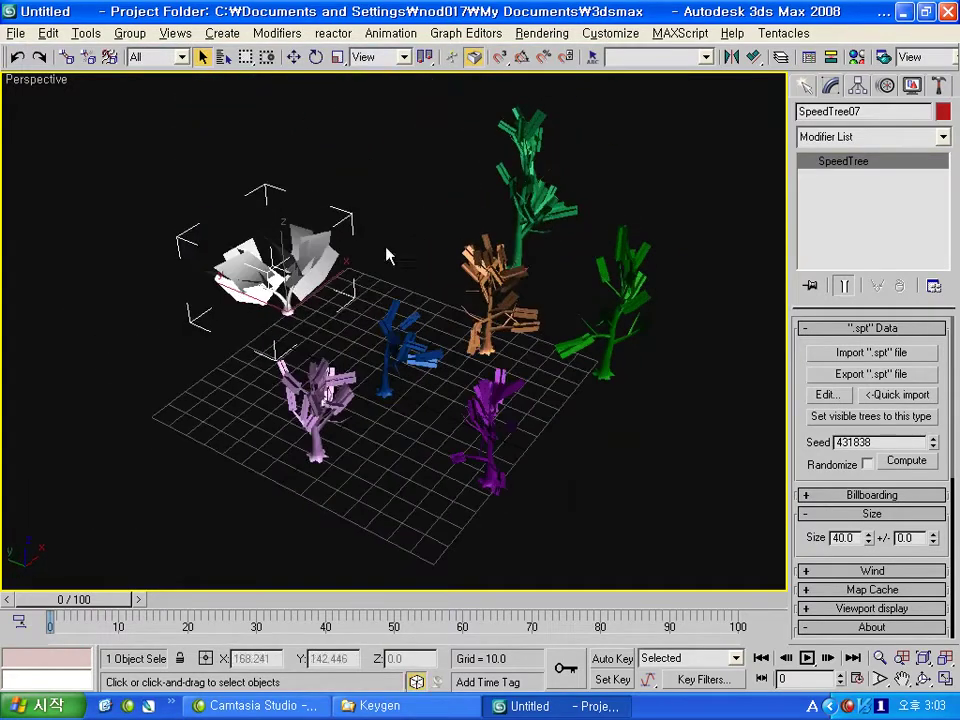
{"action": "left_click", "coordinate": [294, 57]}
{"action": "left_click", "coordinate": [410, 349]}
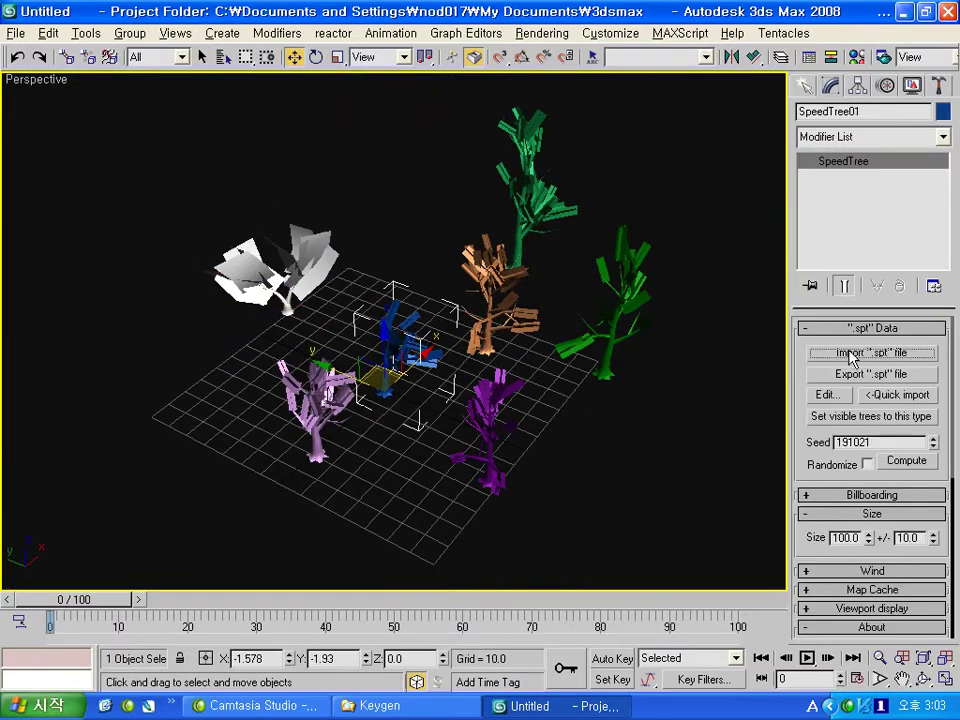
- Load BigScaryTree_RT from Fantasy & Miscellaneous into the blue tree and move it toward the grid's far side
{"action": "left_click", "coordinate": [865, 352]}
{"action": "left_click", "coordinate": [442, 87]}
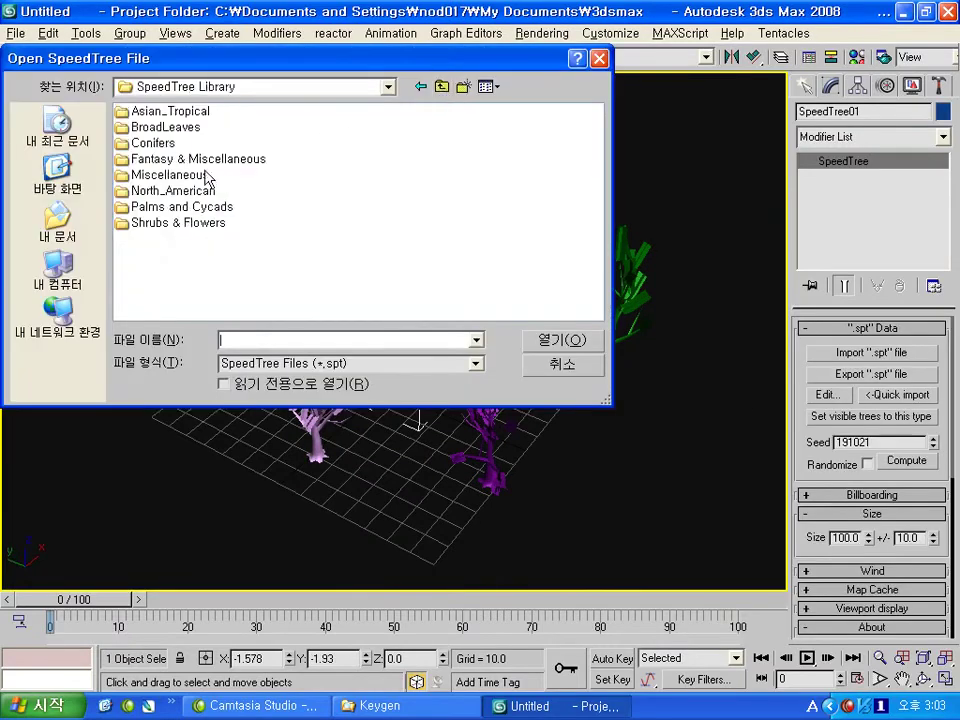
{"action": "double_click", "coordinate": [150, 159]}
{"action": "left_click", "coordinate": [172, 191]}
{"action": "double_click", "coordinate": [171, 195]}
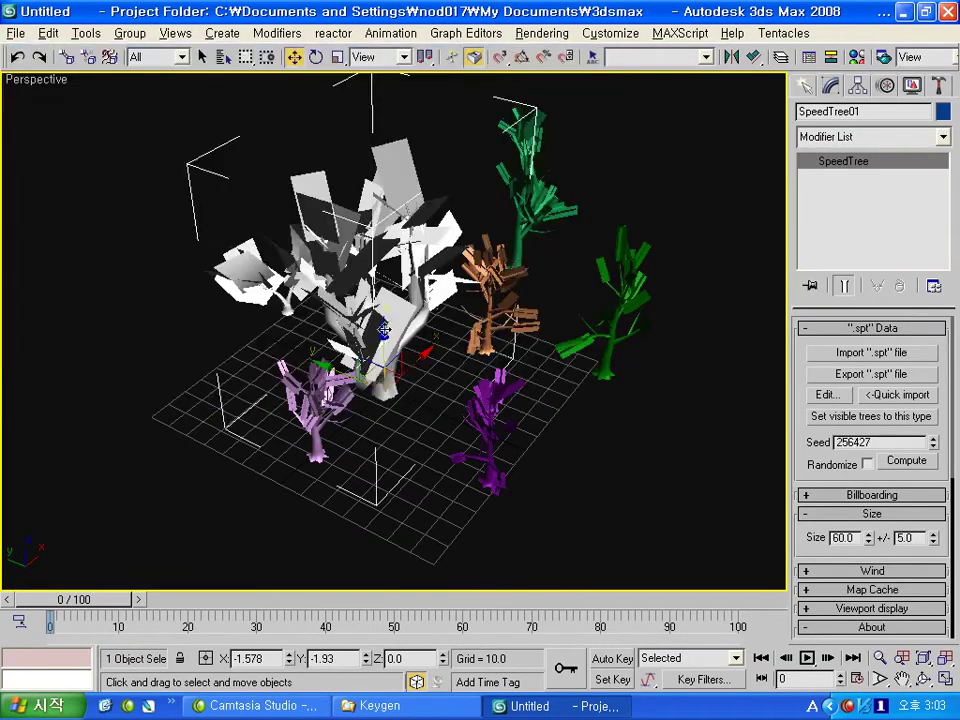
{"action": "left_click_drag", "start_coordinate": [290, 282], "coordinate": [200, 211]}
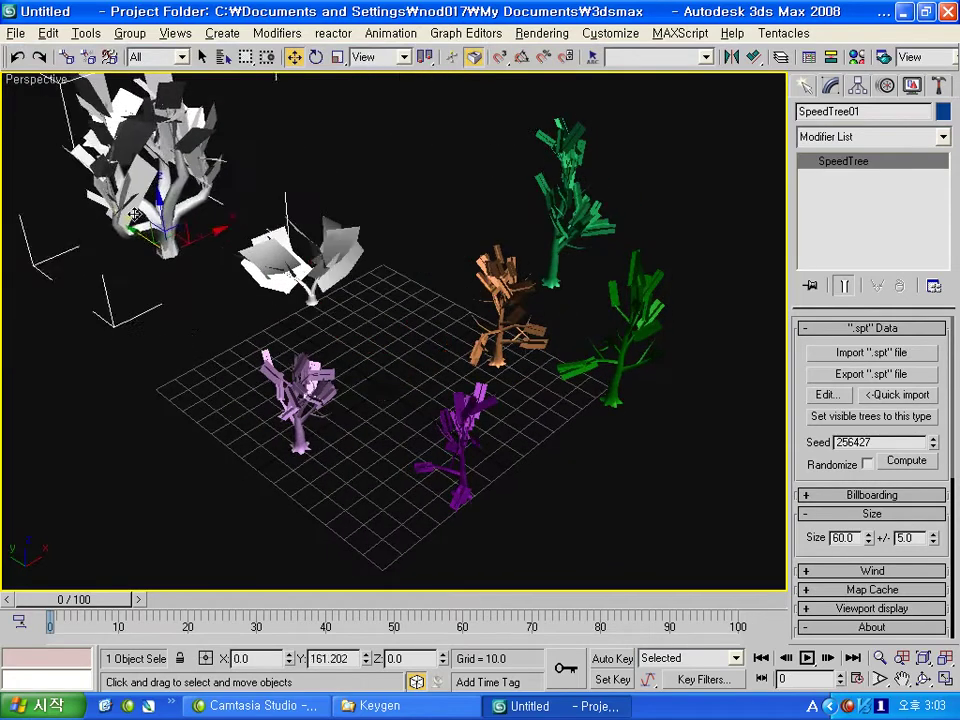
- Load CreeksideClimber_RT_Fall_2 from the Autumn folder into the orange tree and move it back
{"action": "left_click", "coordinate": [483, 335]}
{"action": "left_click", "coordinate": [510, 300]}
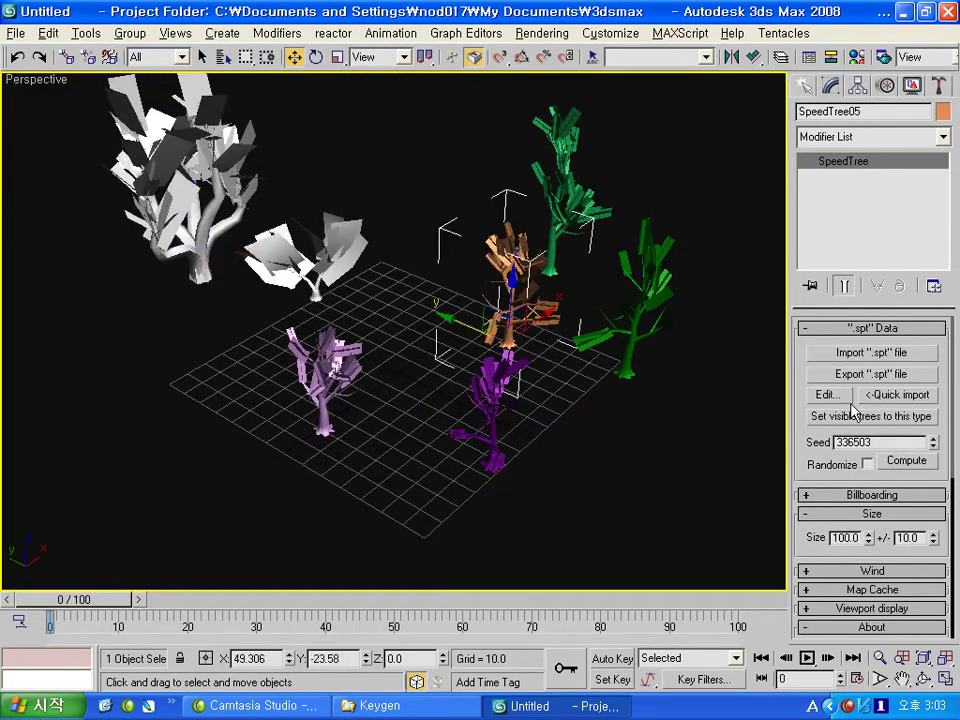
{"action": "left_click", "coordinate": [855, 352]}
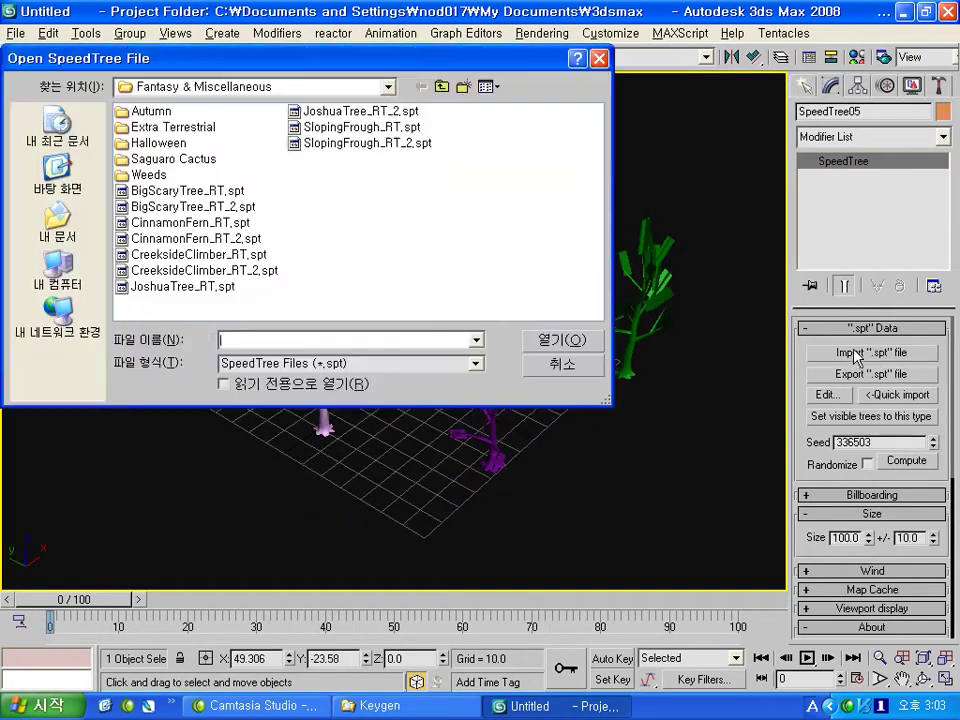
{"action": "double_click", "coordinate": [152, 111]}
{"action": "double_click", "coordinate": [150, 159]}
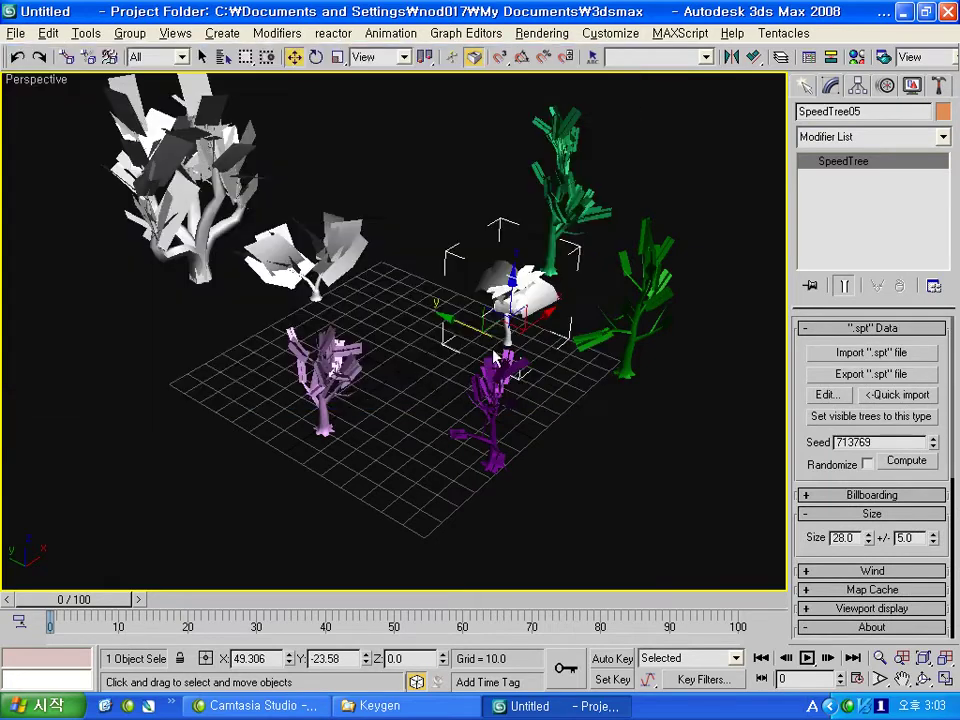
{"action": "left_click_drag", "start_coordinate": [495, 355], "coordinate": [440, 315]}
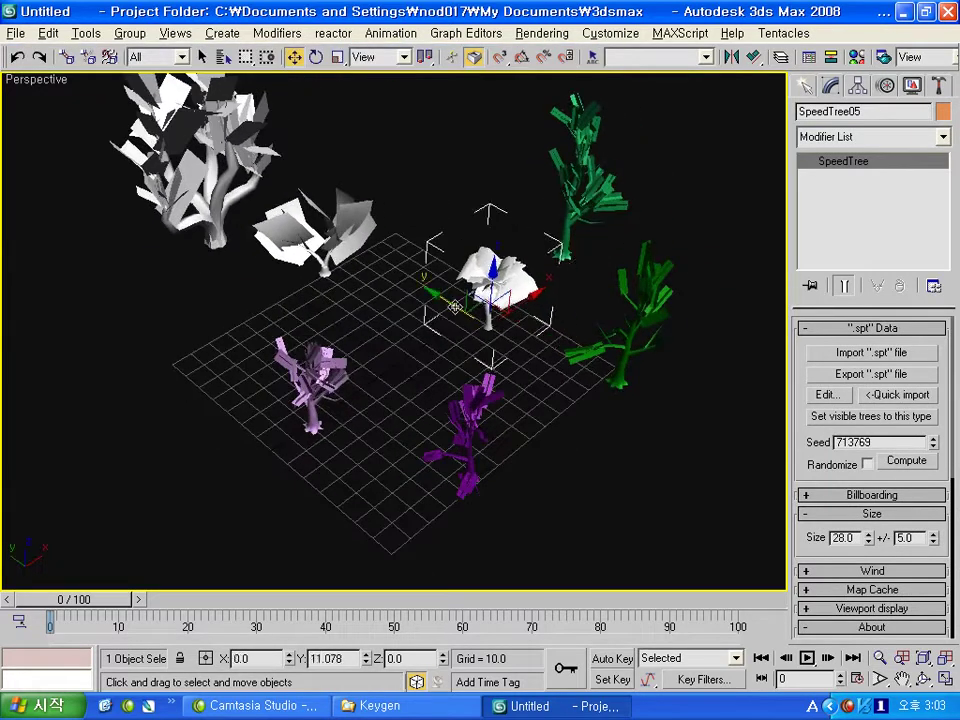
- Turn the dark green tree into CoconutPalm_MD.spt from Palms and Cycads, then select the front purple tree
{"action": "left_click", "coordinate": [584, 350]}
{"action": "left_click", "coordinate": [636, 377]}
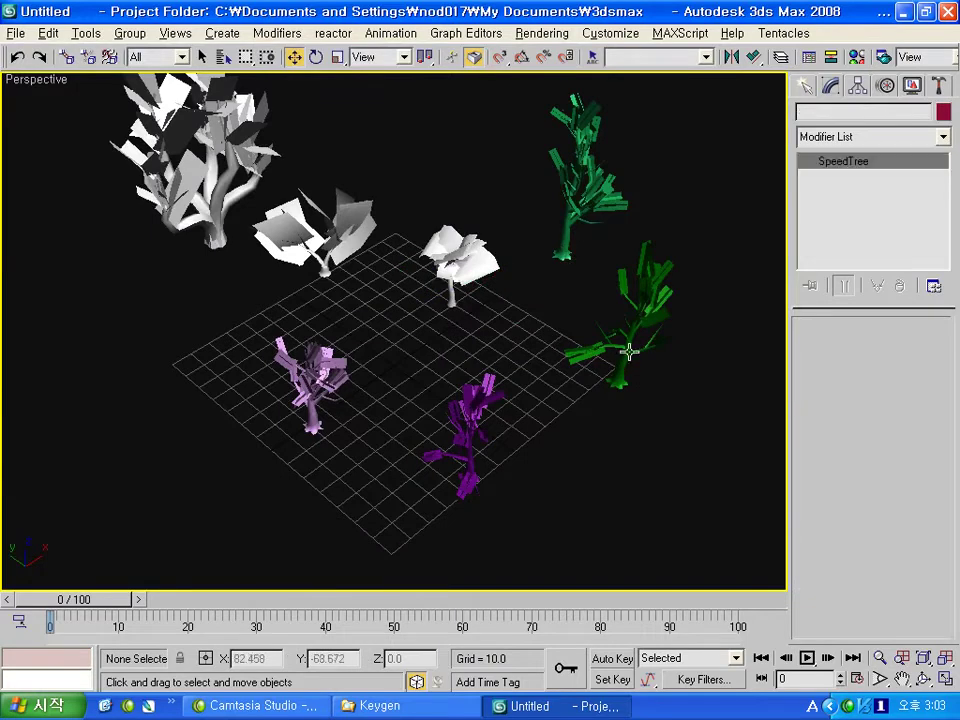
{"action": "left_click", "coordinate": [630, 350]}
{"action": "double_click", "coordinate": [624, 290]}
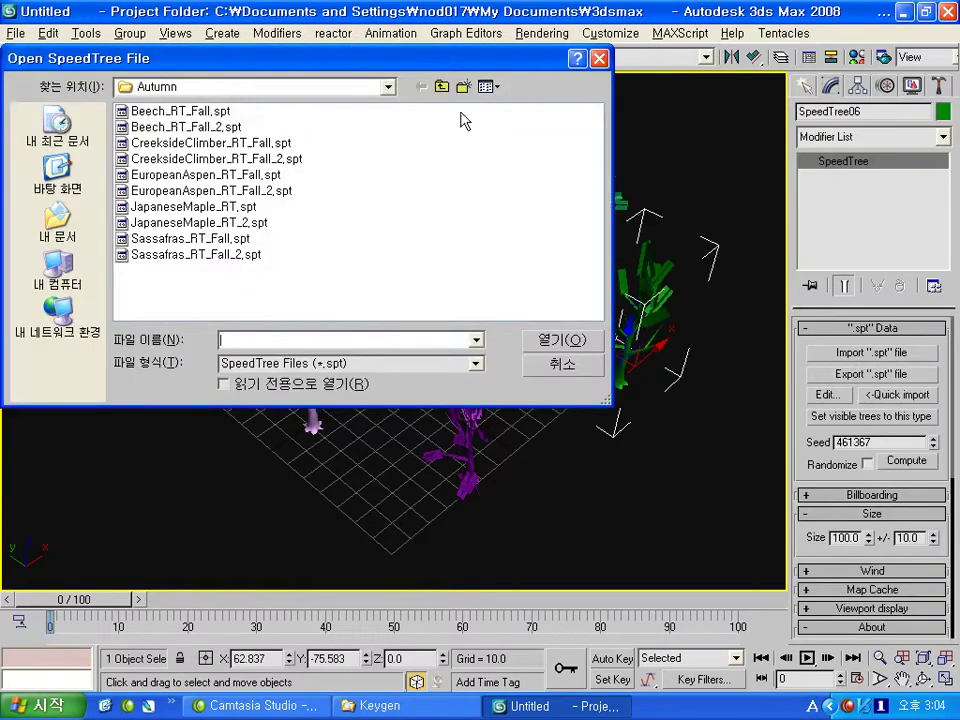
{"action": "left_click", "coordinate": [441, 87]}
{"action": "left_click", "coordinate": [441, 89]}
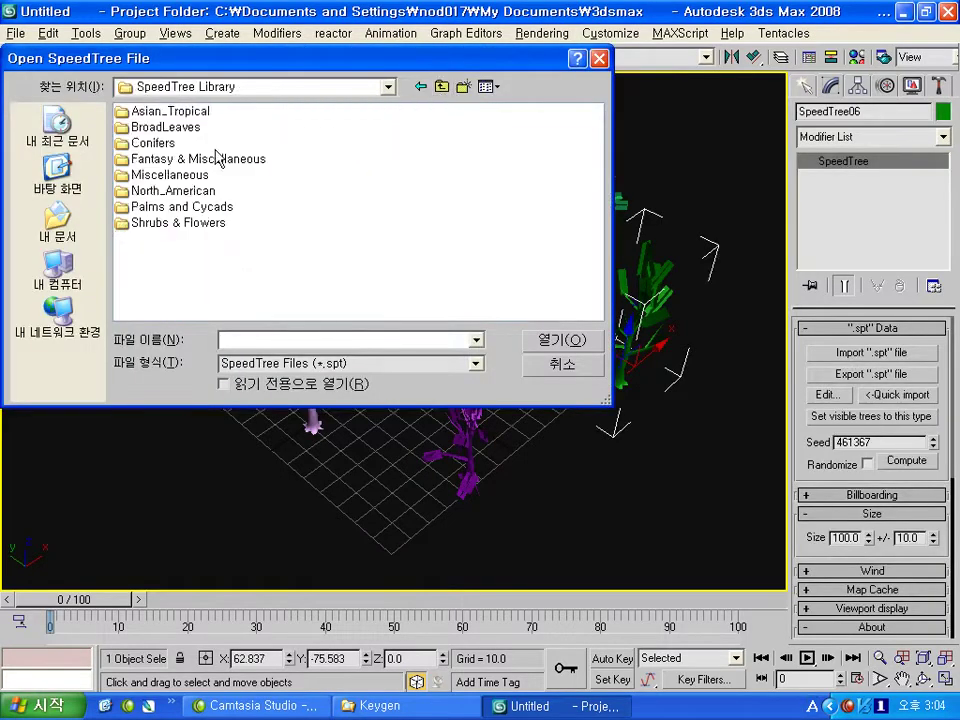
{"action": "double_click", "coordinate": [170, 206]}
{"action": "double_click", "coordinate": [168, 112]}
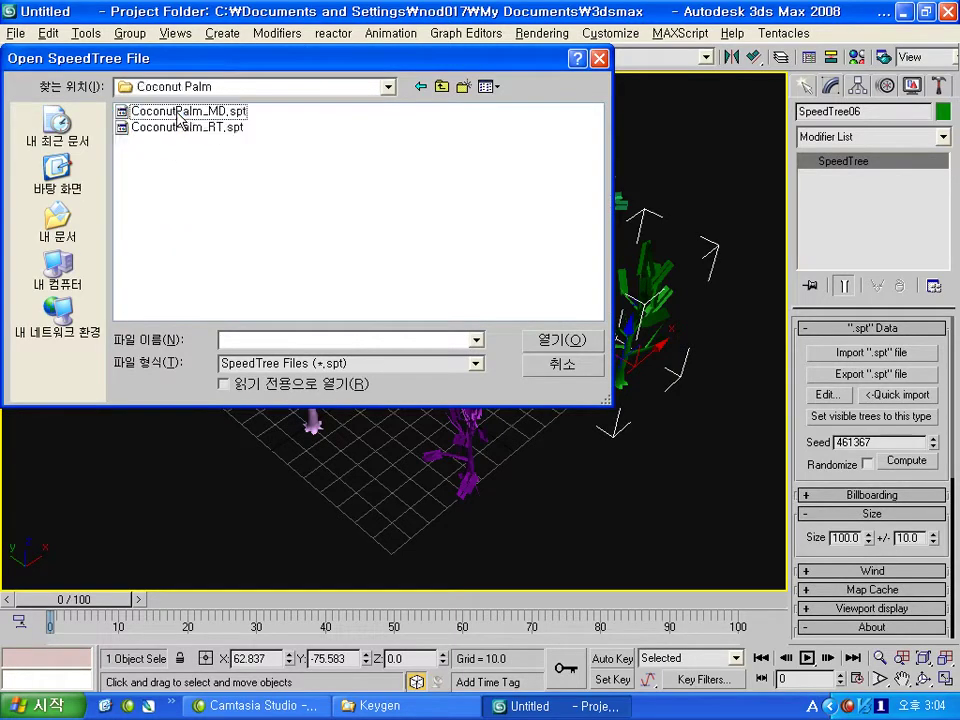
{"action": "double_click", "coordinate": [185, 116]}
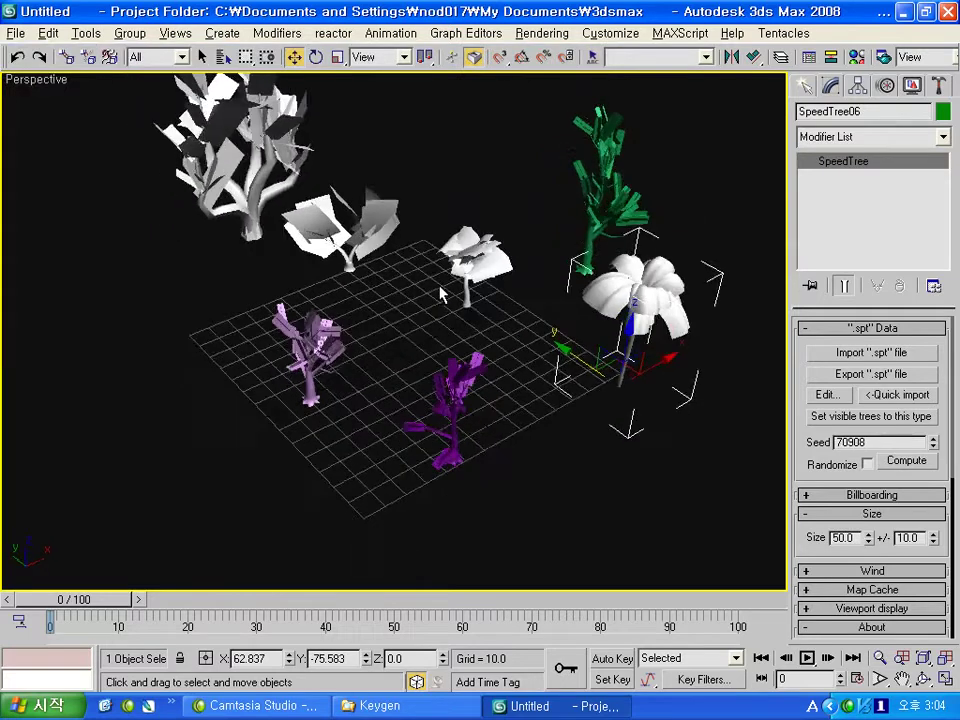
{"action": "left_click", "coordinate": [435, 385]}
- Delete both purple trees and the green tree, then select the small middle tree
{"action": "key", "text": "Delete"}
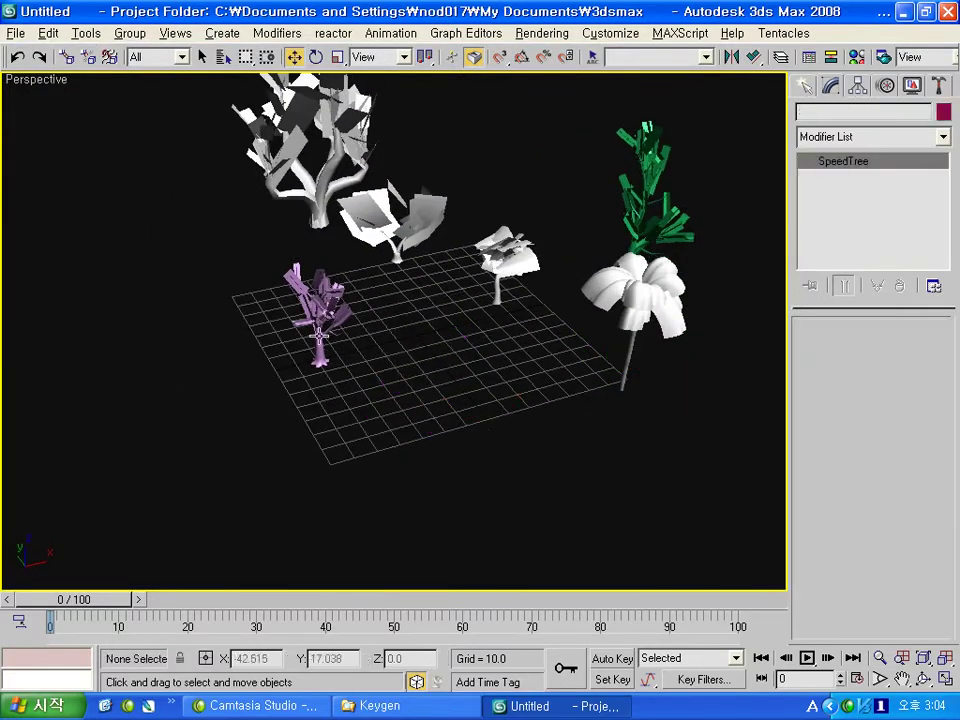
{"action": "left_click", "coordinate": [640, 218]}
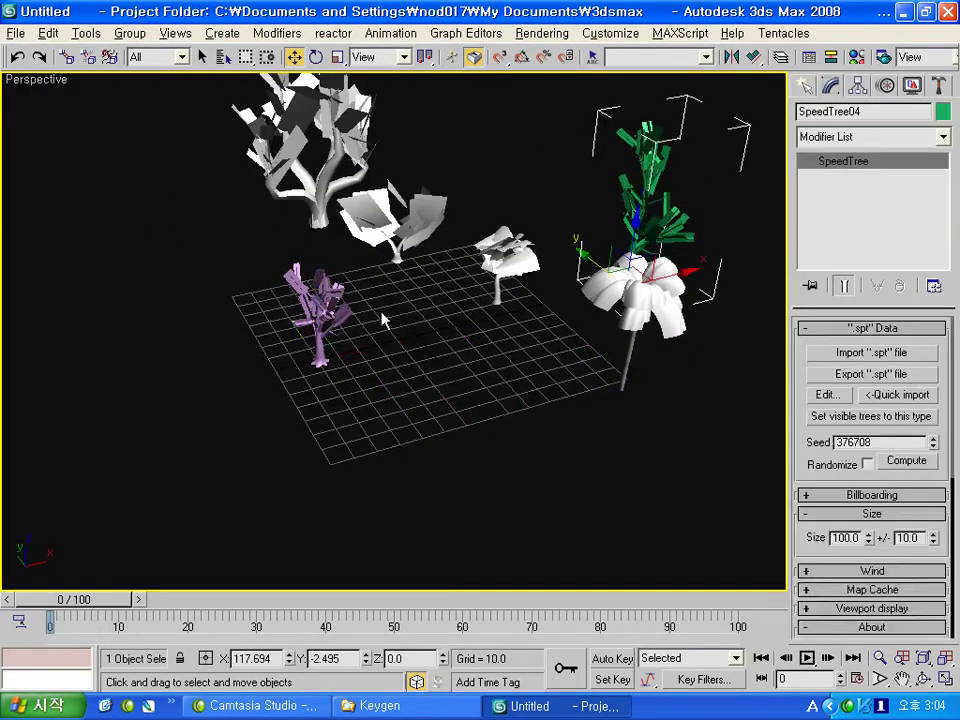
{"action": "left_click", "coordinate": [330, 315]}
{"action": "key", "text": "Delete"}
{"action": "left_click", "coordinate": [645, 215]}
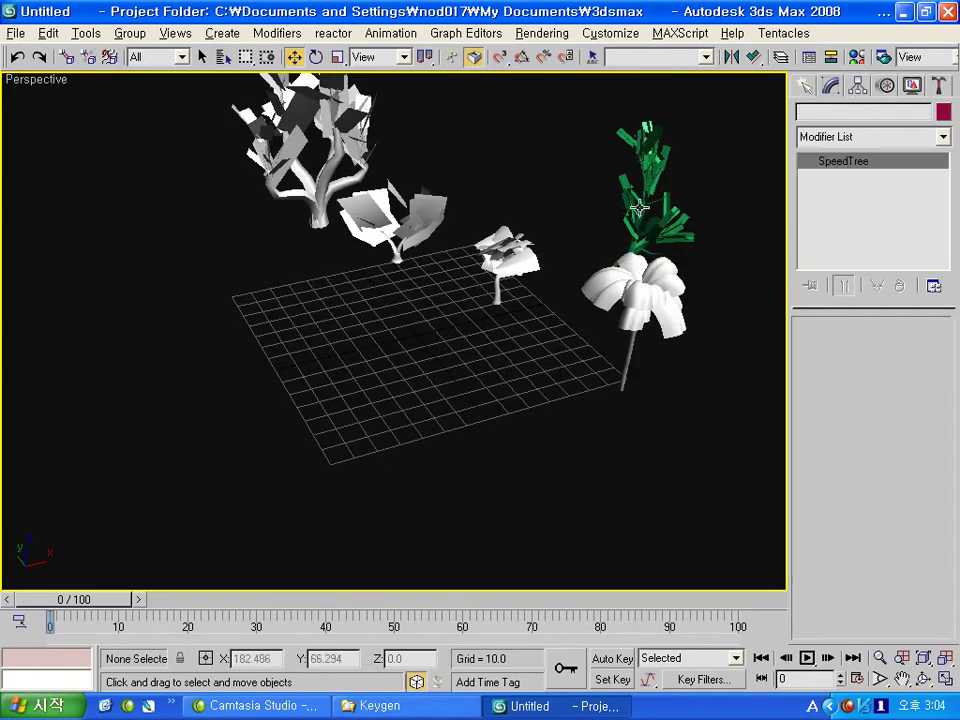
{"action": "key", "text": "Delete"}
{"action": "mouse_move", "coordinate": [605, 240]}
{"action": "middle_mouse_down", "text": "alt"}
{"action": "mouse_move", "coordinate": [467, 403]}
{"action": "mouse_move", "coordinate": [603, 318]}
{"action": "mouse_move", "coordinate": [668, 313]}
{"action": "mouse_move", "coordinate": [424, 320]}
{"action": "mouse_move", "coordinate": [497, 321]}
{"action": "middle_mouse_up", "text": "alt"}
{"action": "left_click", "coordinate": [467, 403]}
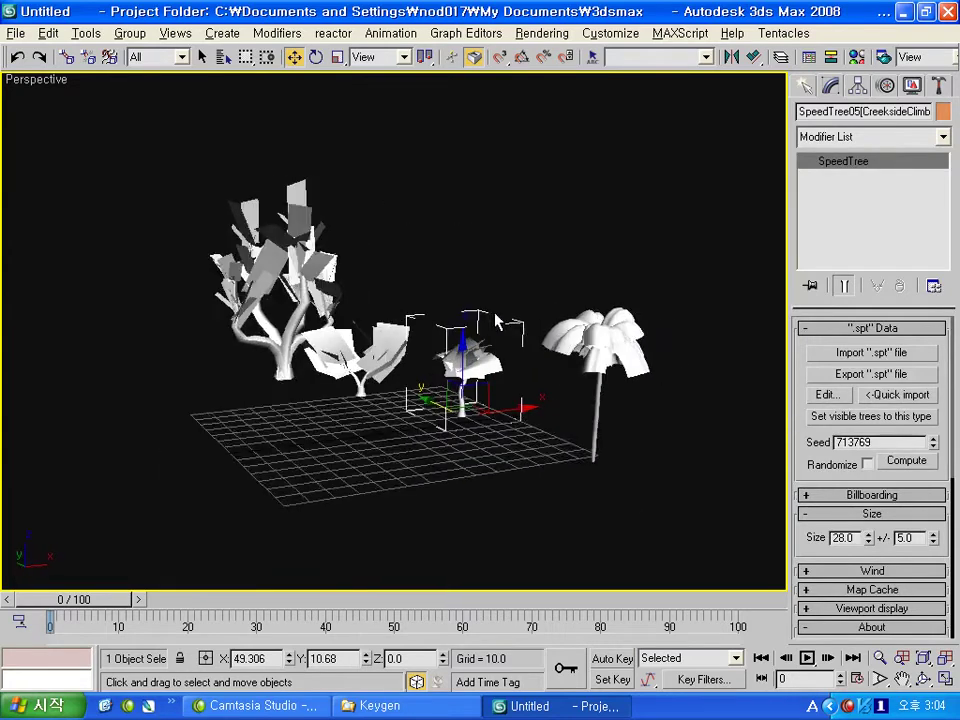
- Render a 640x480 test of the perspective view past missing textures, then close both render windows
{"action": "key", "text": "F10"}
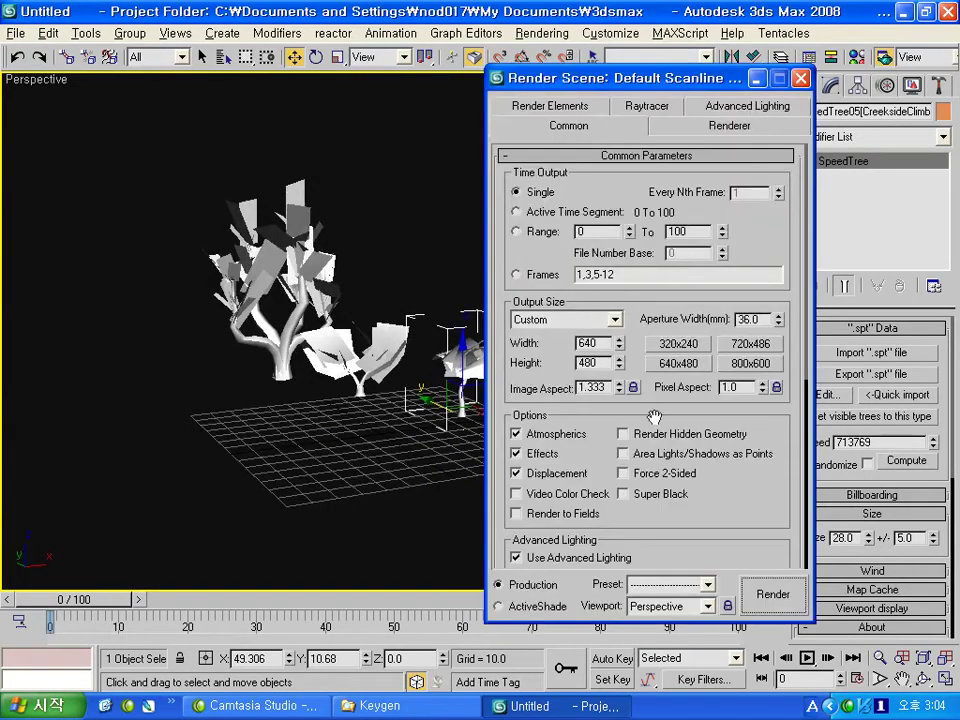
{"action": "left_click", "coordinate": [785, 593]}
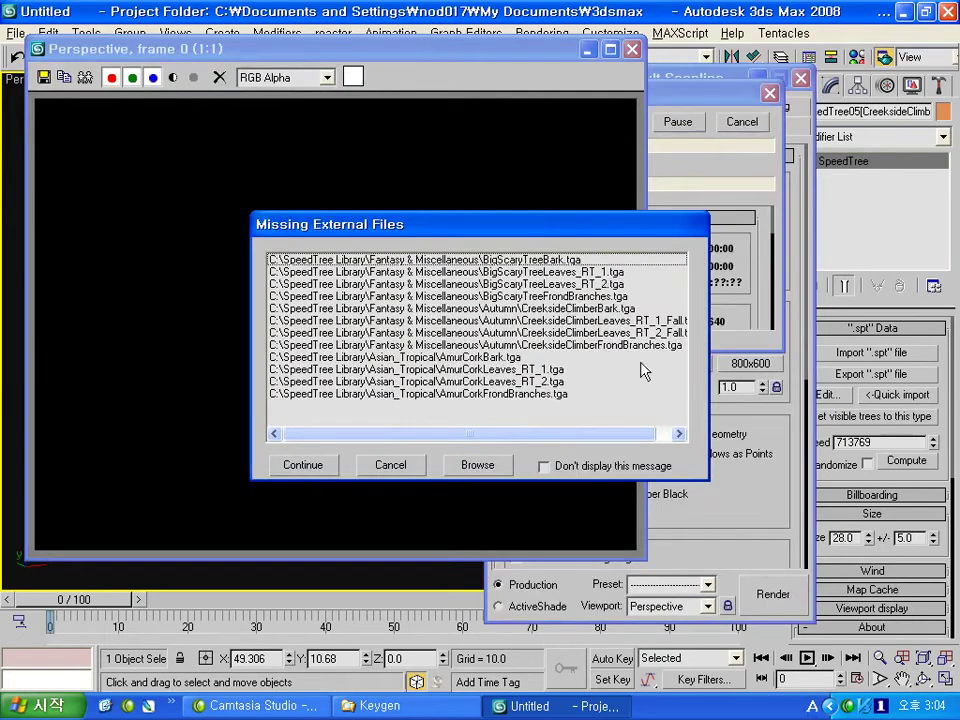
{"action": "left_click", "coordinate": [316, 465]}
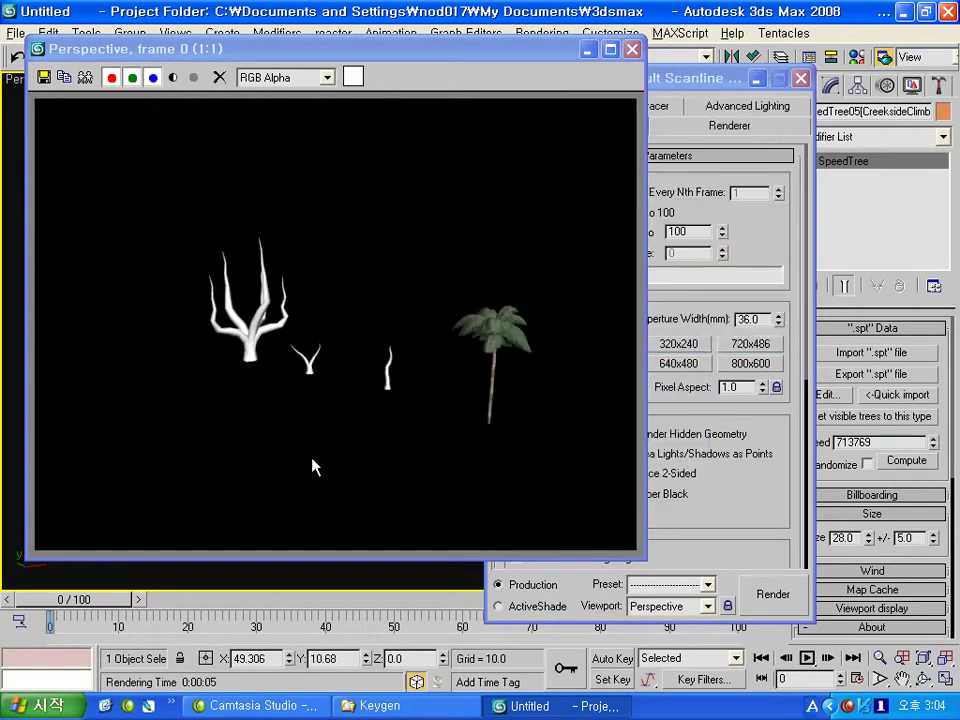
{"action": "left_click", "coordinate": [632, 49]}
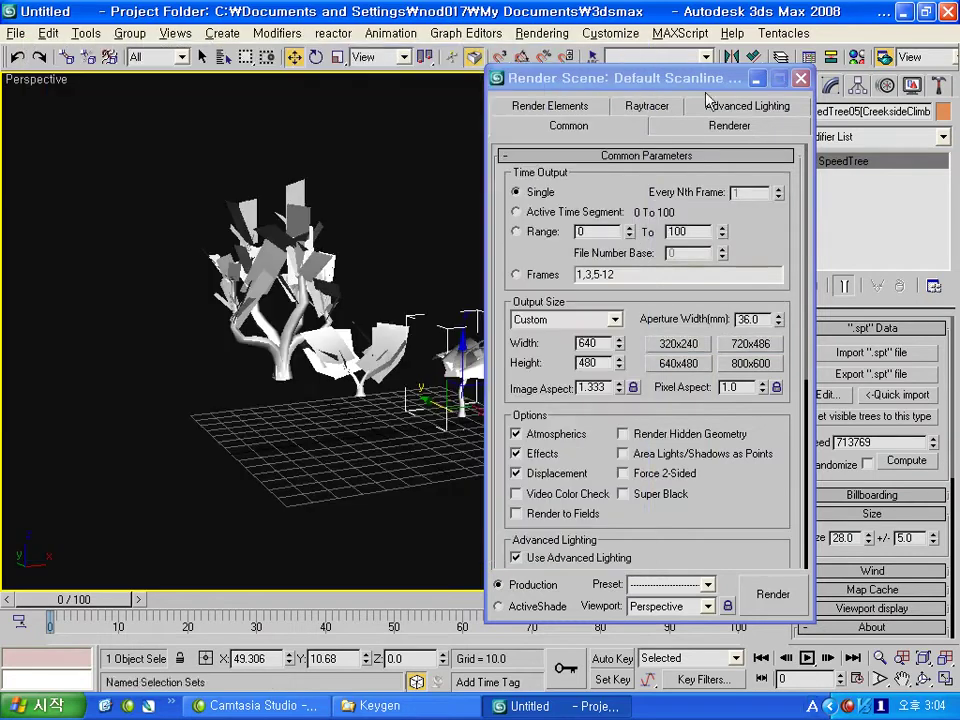
{"action": "left_click", "coordinate": [800, 80]}
{"action": "scroll", "coordinate": [410, 350], "scroll_direction": "up", "scroll_amount": 5}
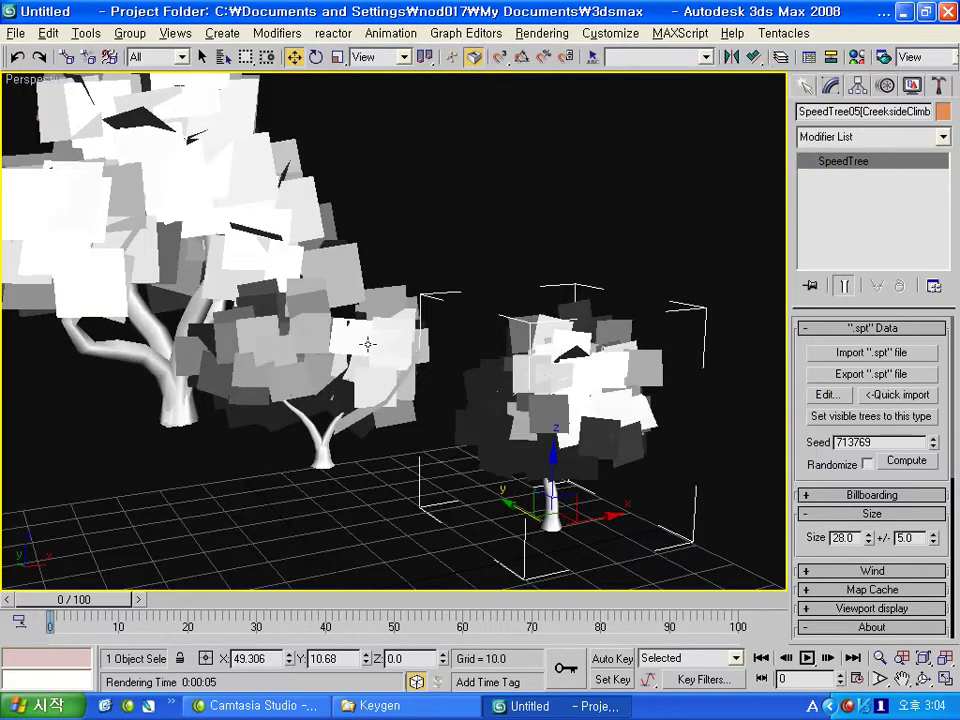
- Isolate the small CreeksideClimber tree with Alt+Q, orbit around it, and bring up the render settings
{"action": "middle_click_drag", "start_coordinate": [368, 344], "coordinate": [387, 344], "text": "alt"}
{"action": "key", "text": "alt+q"}
{"action": "mouse_move", "coordinate": [525, 349]}
{"action": "middle_mouse_down", "text": "alt"}
{"action": "mouse_move", "coordinate": [446, 369]}
{"action": "mouse_move", "coordinate": [634, 360]}
{"action": "mouse_move", "coordinate": [686, 343]}
{"action": "mouse_move", "coordinate": [688, 304]}
{"action": "mouse_move", "coordinate": [580, 279]}
{"action": "mouse_move", "coordinate": [407, 300]}
{"action": "mouse_move", "coordinate": [343, 319]}
{"action": "mouse_move", "coordinate": [334, 375]}
{"action": "mouse_move", "coordinate": [341, 279]}
{"action": "mouse_move", "coordinate": [402, 263]}
{"action": "mouse_move", "coordinate": [514, 264]}
{"action": "mouse_move", "coordinate": [596, 298]}
{"action": "mouse_move", "coordinate": [639, 330]}
{"action": "mouse_move", "coordinate": [625, 351]}
{"action": "mouse_move", "coordinate": [456, 411]}
{"action": "mouse_move", "coordinate": [502, 387]}
{"action": "mouse_move", "coordinate": [516, 420]}
{"action": "mouse_move", "coordinate": [602, 407]}
{"action": "middle_mouse_up", "text": "alt"}
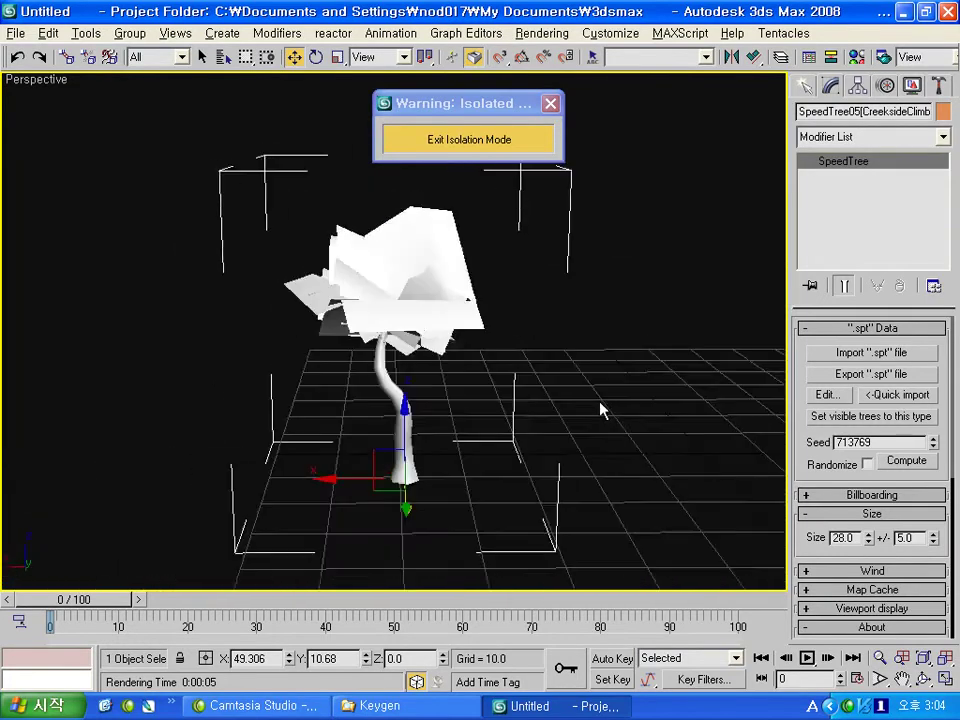
{"action": "left_click", "coordinate": [884, 57]}
- Render the isolated tree despite the missing textures, then close the frame buffer and Render Scene
{"action": "left_click", "coordinate": [772, 594]}
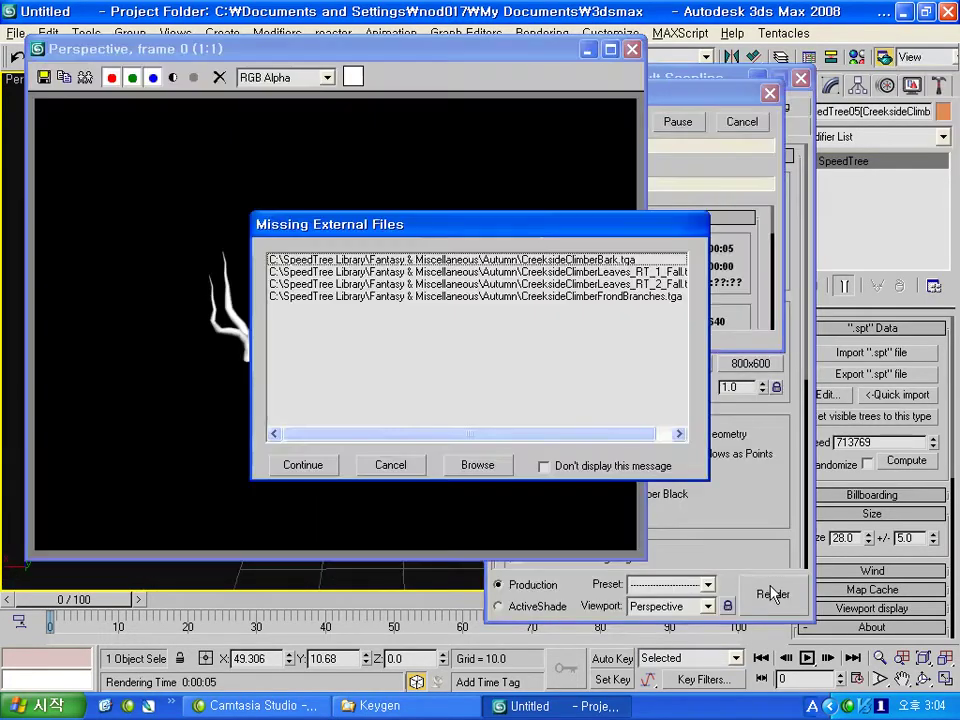
{"action": "left_click", "coordinate": [310, 466]}
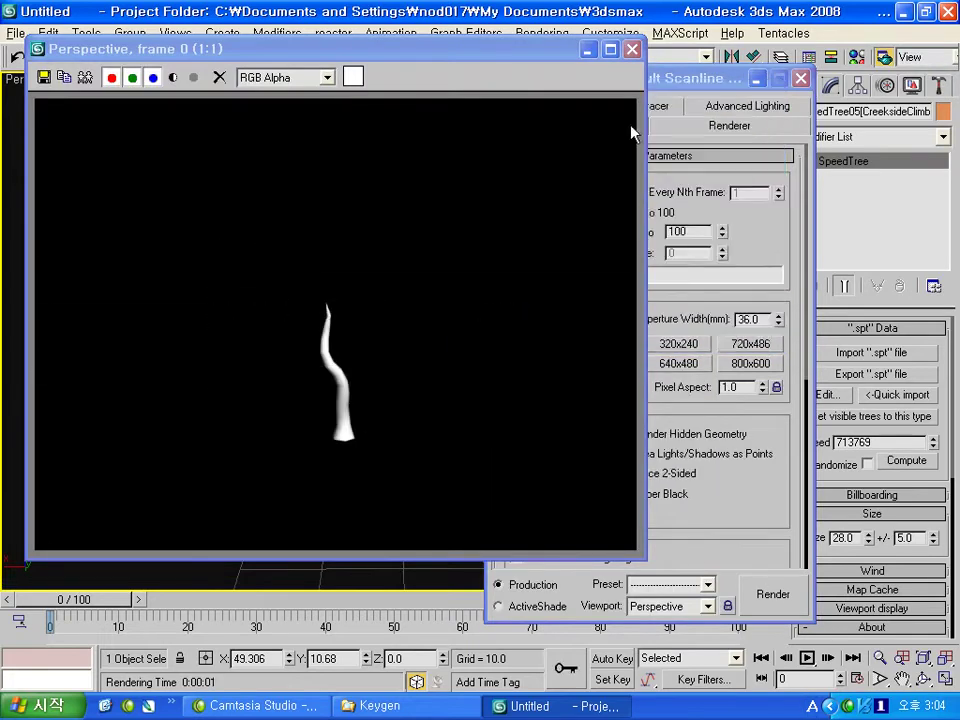
{"action": "left_click", "coordinate": [632, 49]}
{"action": "left_click", "coordinate": [800, 78]}
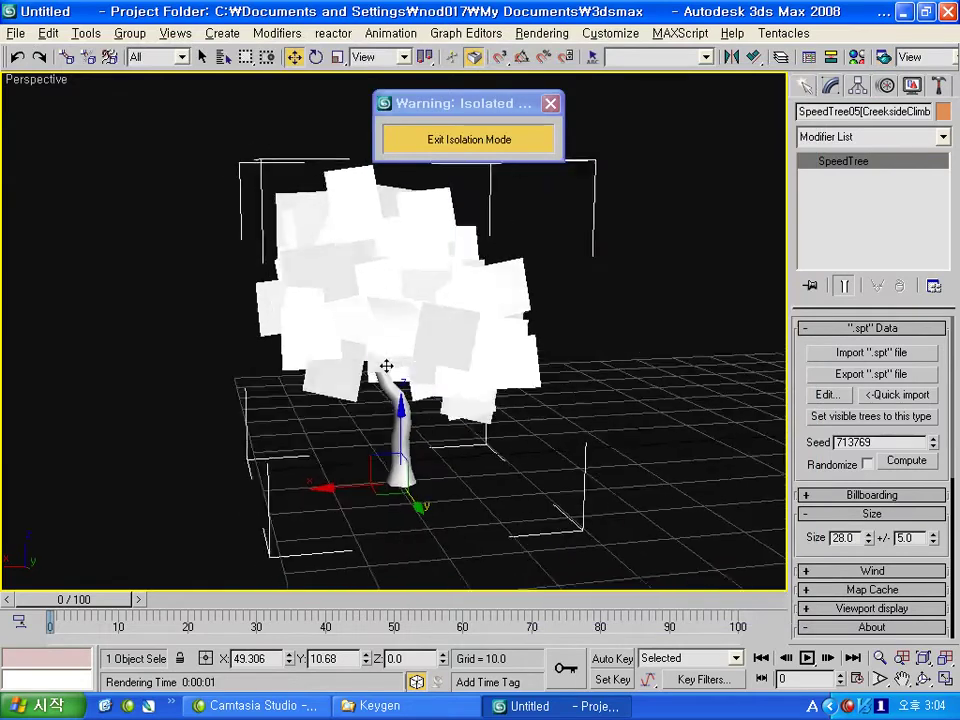
- Re-render the isolated tree from a new orbit angle, close the windows, and orbit again
{"action": "mouse_move", "coordinate": [400, 379]}
{"action": "middle_mouse_down", "text": "alt"}
{"action": "mouse_move", "coordinate": [502, 409]}
{"action": "mouse_move", "coordinate": [638, 364]}
{"action": "middle_mouse_up", "text": "alt"}
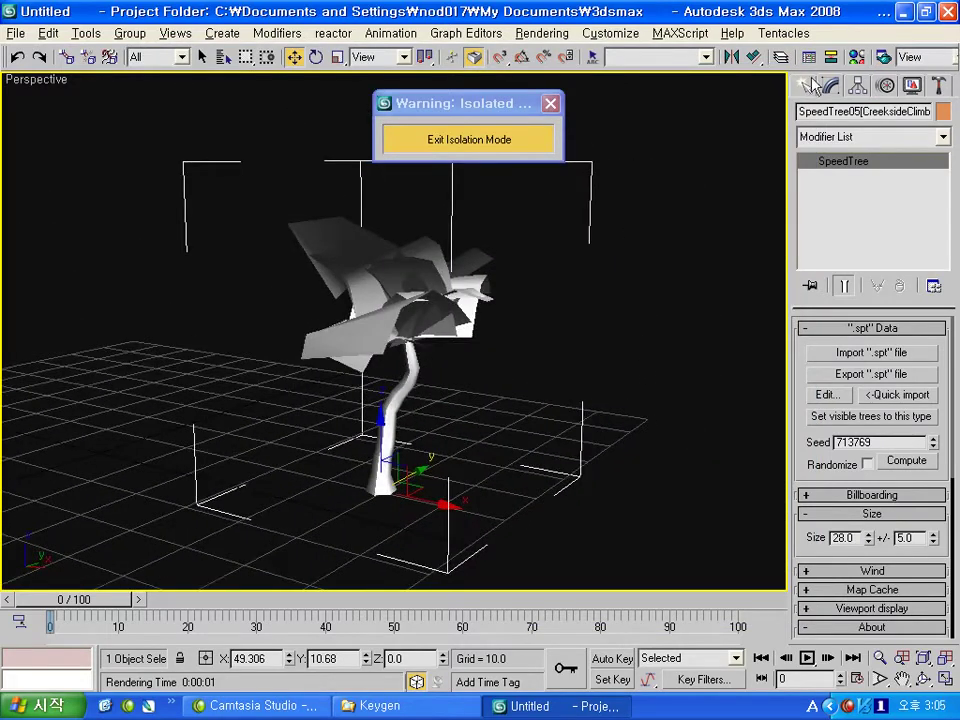
{"action": "left_click", "coordinate": [883, 57]}
{"action": "left_click", "coordinate": [773, 591]}
{"action": "left_click", "coordinate": [321, 470]}
{"action": "left_click", "coordinate": [632, 49]}
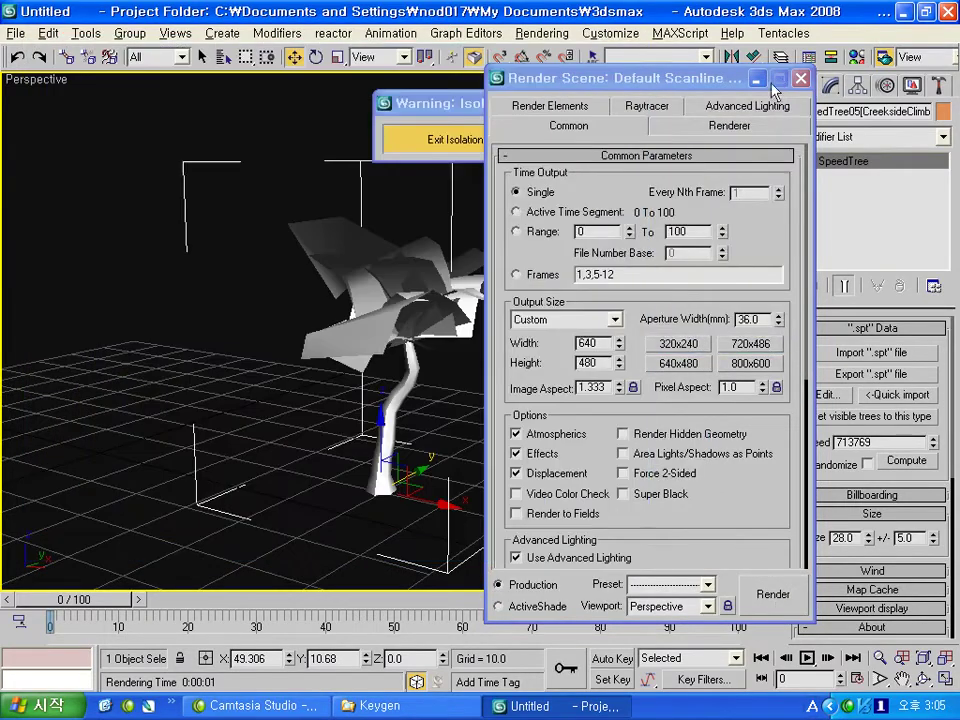
{"action": "left_click", "coordinate": [846, 79]}
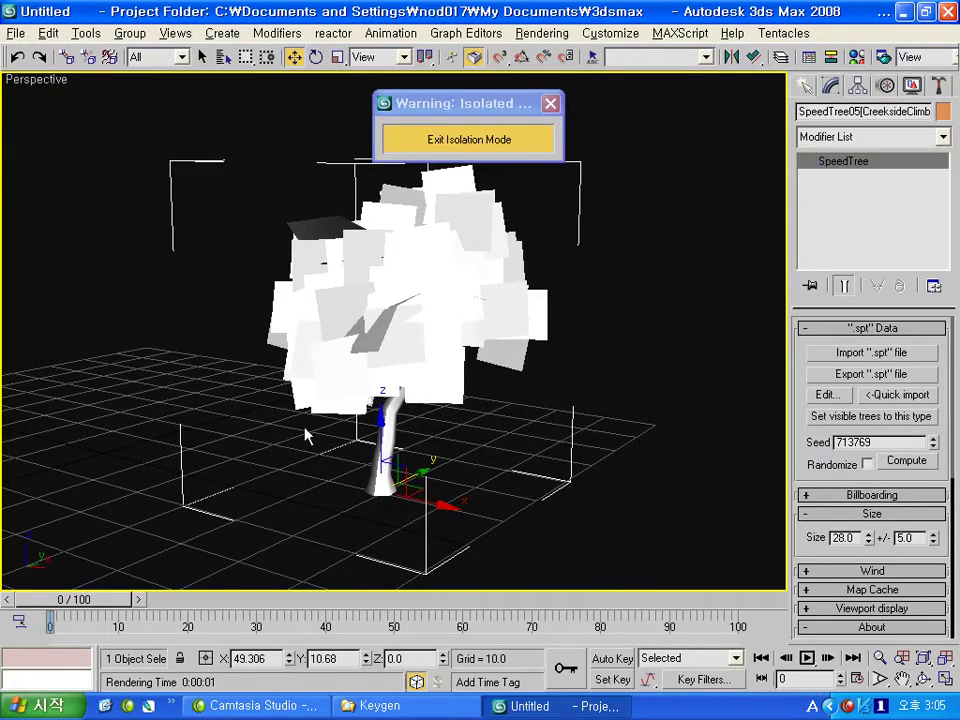
{"action": "mouse_move", "coordinate": [259, 334]}
{"action": "middle_mouse_down", "text": "alt"}
{"action": "mouse_move", "coordinate": [296, 366]}
{"action": "mouse_move", "coordinate": [150, 368]}
{"action": "middle_mouse_up", "text": "alt"}
{"action": "scroll", "coordinate": [369, 386], "scroll_direction": "down", "scroll_amount": 5}
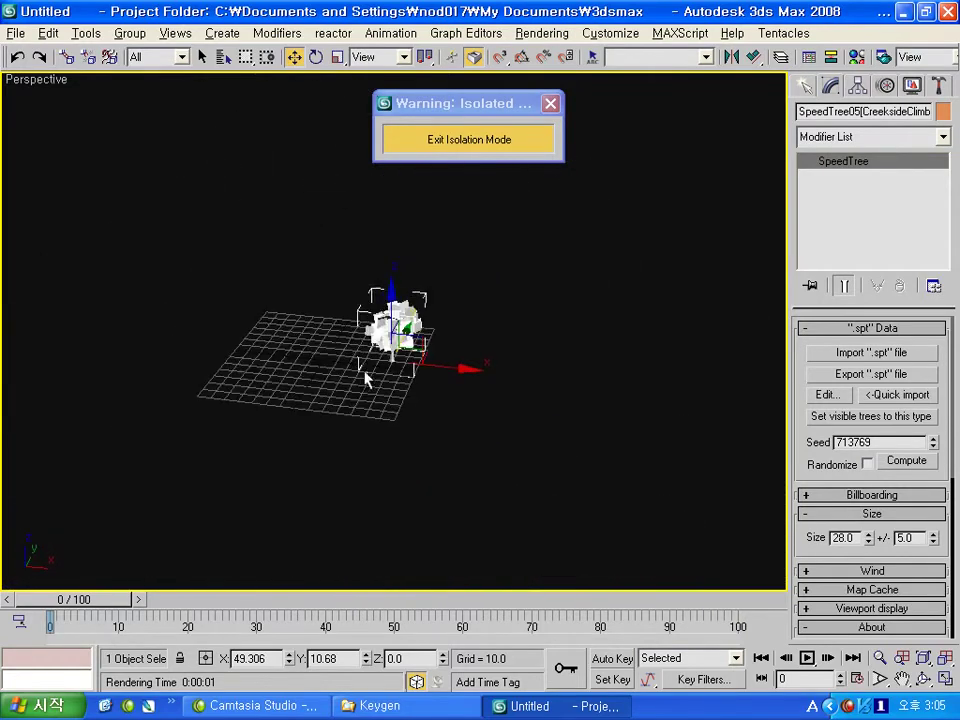
- Exit isolation mode to bring back all trees and orbit to view the whole scene
{"action": "left_click", "coordinate": [478, 139]}
{"action": "mouse_move", "coordinate": [316, 225]}
{"action": "middle_mouse_down", "text": "alt"}
{"action": "mouse_move", "coordinate": [437, 315]}
{"action": "mouse_move", "coordinate": [377, 316]}
{"action": "middle_mouse_up", "text": "alt"}
{"action": "scroll", "coordinate": [437, 315], "scroll_direction": "down", "scroll_amount": 3}
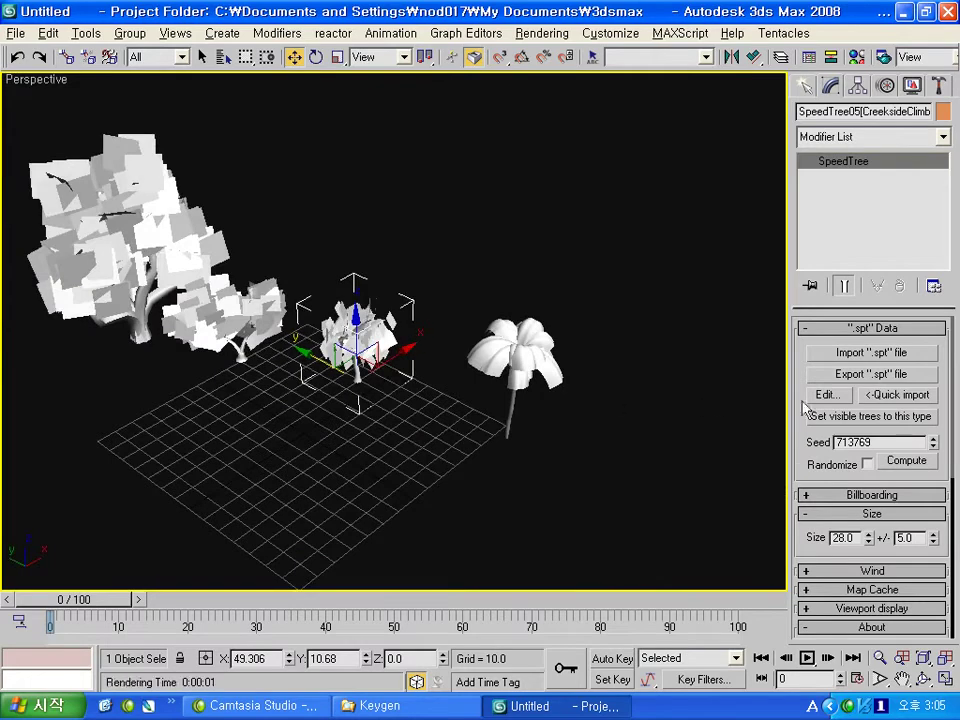
{"action": "left_click_drag", "start_coordinate": [802, 475], "coordinate": [804, 345]}
- Toggle the Billboarding rollout, collapse Size and expand the tree's Wind settings
{"action": "left_click", "coordinate": [852, 365]}
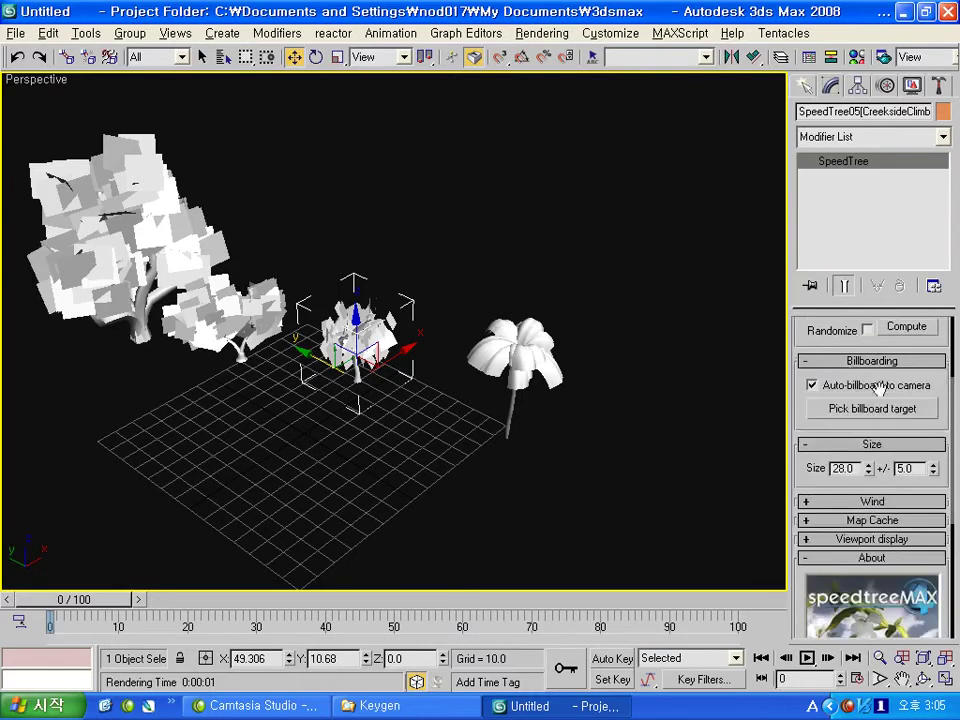
{"action": "left_click", "coordinate": [846, 363]}
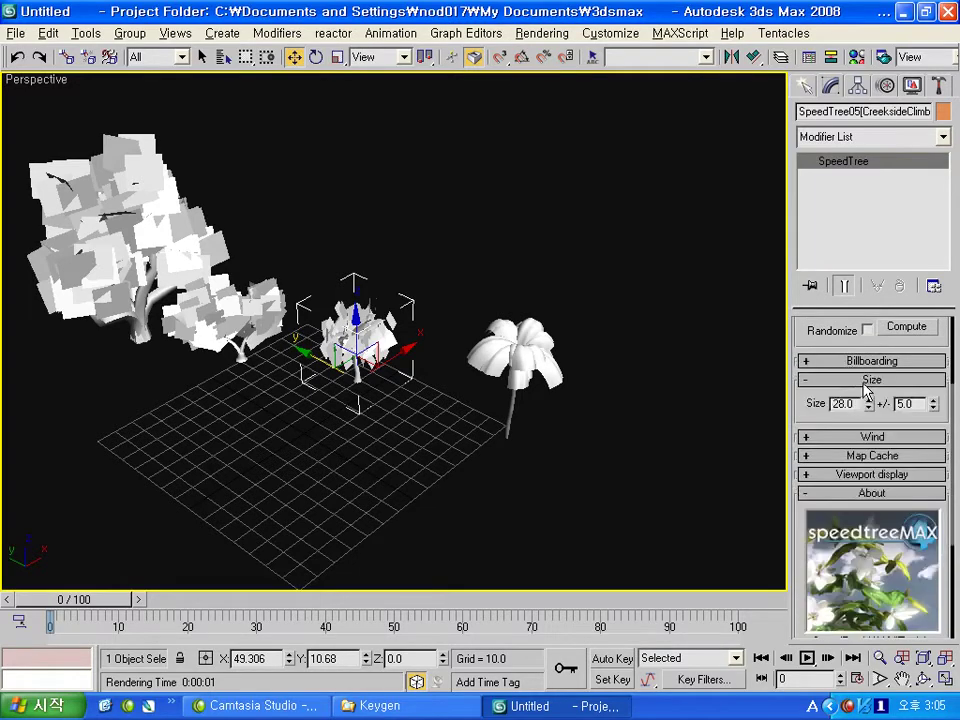
{"action": "left_click", "coordinate": [867, 381]}
{"action": "left_click", "coordinate": [880, 398]}
{"action": "scroll", "coordinate": [504, 472], "scroll_direction": "down", "scroll_amount": 5}
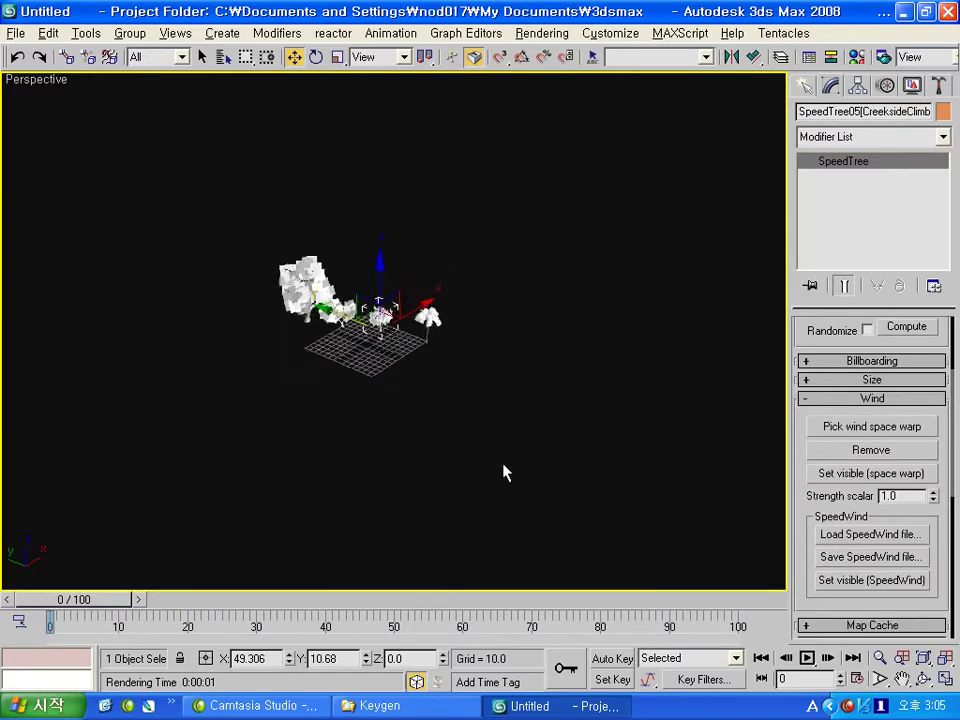
{"action": "scroll", "coordinate": [504, 472], "scroll_direction": "up", "scroll_amount": 3}
{"action": "scroll", "coordinate": [497, 433], "scroll_direction": "up", "scroll_amount": 2}
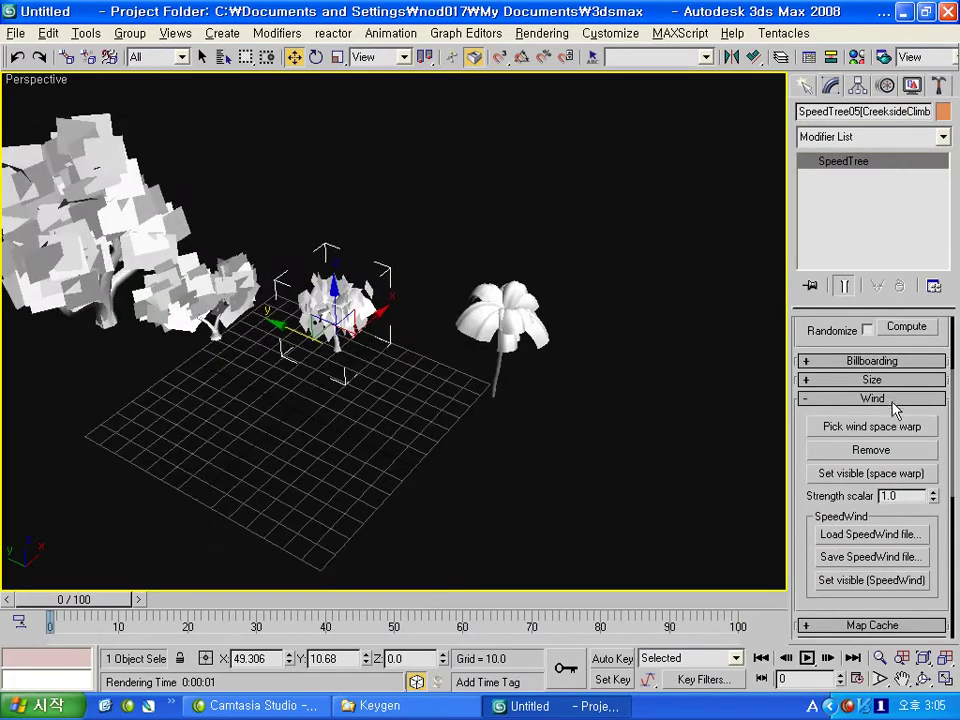
{"action": "left_click", "coordinate": [810, 87]}
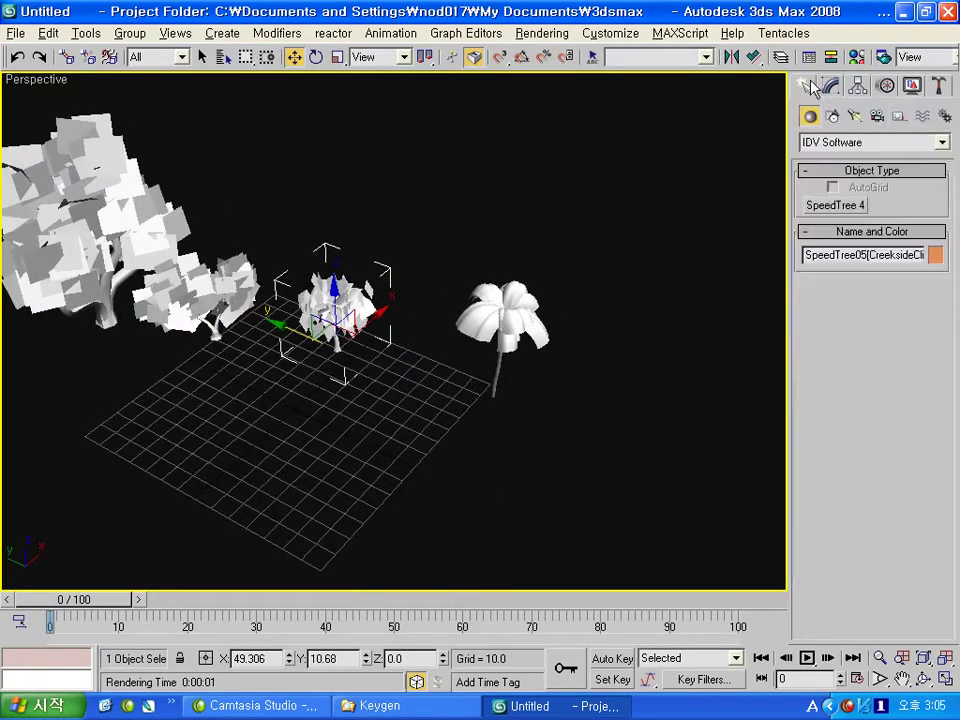
- Create a Wind01 space warp right of the palm and rotate it to aim at the trees
{"action": "left_click", "coordinate": [923, 117]}
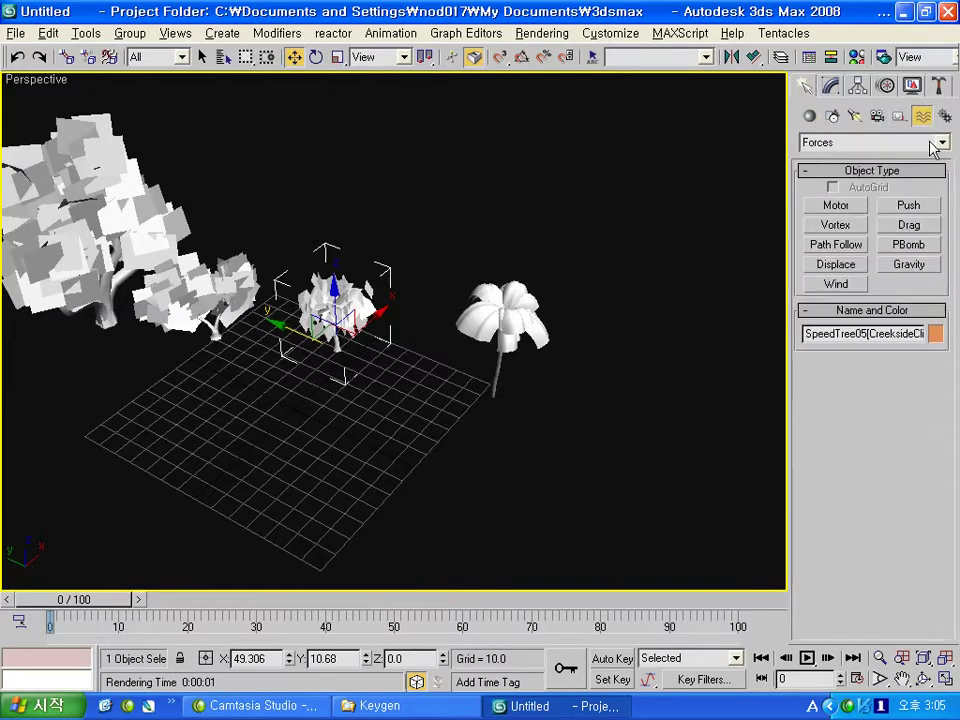
{"action": "left_click", "coordinate": [836, 284]}
{"action": "middle_click_drag", "start_coordinate": [780, 335], "coordinate": [669, 339]}
{"action": "mouse_move", "coordinate": [580, 395]}
{"action": "left_mouse_down"}
{"action": "mouse_move", "coordinate": [656, 421]}
{"action": "mouse_move", "coordinate": [480, 270]}
{"action": "left_mouse_up"}
{"action": "key", "text": "e"}
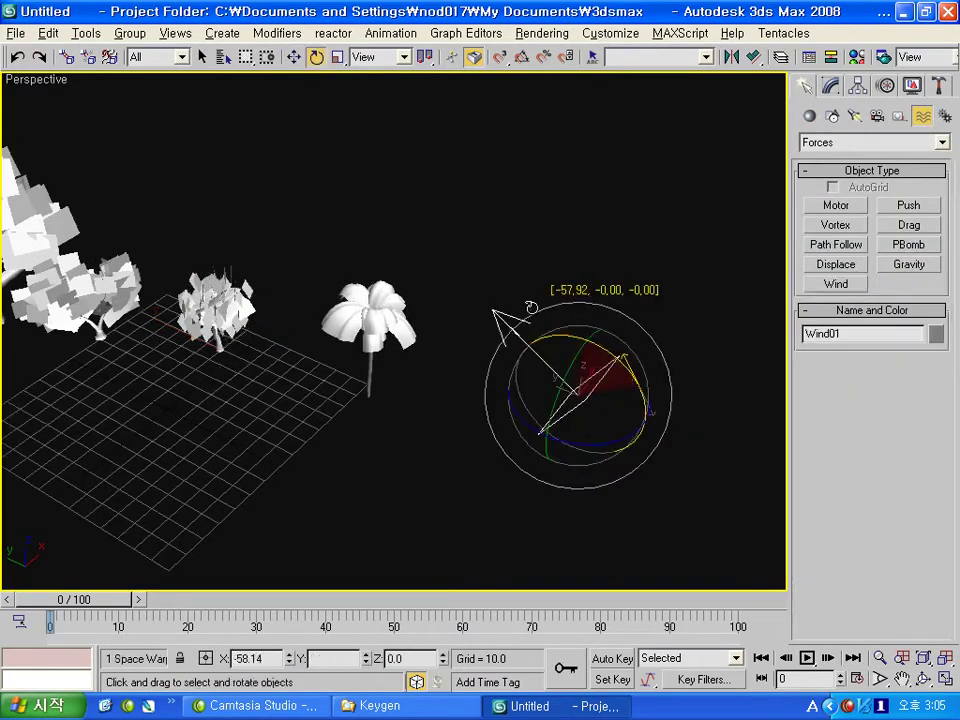
{"action": "left_click", "coordinate": [294, 57]}
{"action": "left_click", "coordinate": [401, 176]}
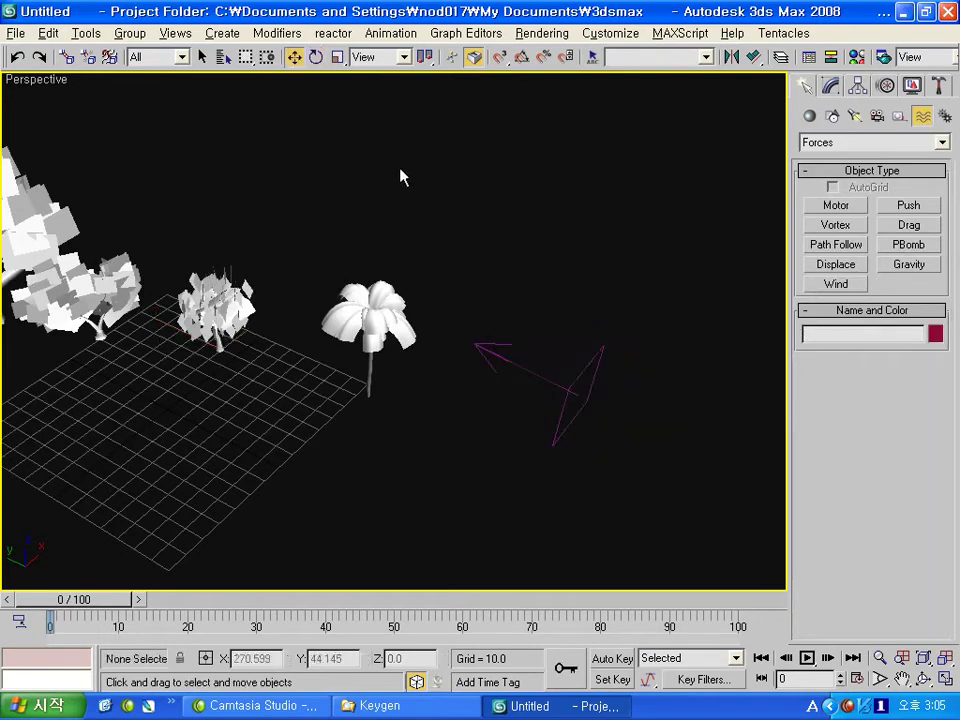
- Assign Wind01 as the small middle tree's wind source and scrub the timeline to check it
{"action": "left_click", "coordinate": [223, 318]}
{"action": "left_click", "coordinate": [831, 87]}
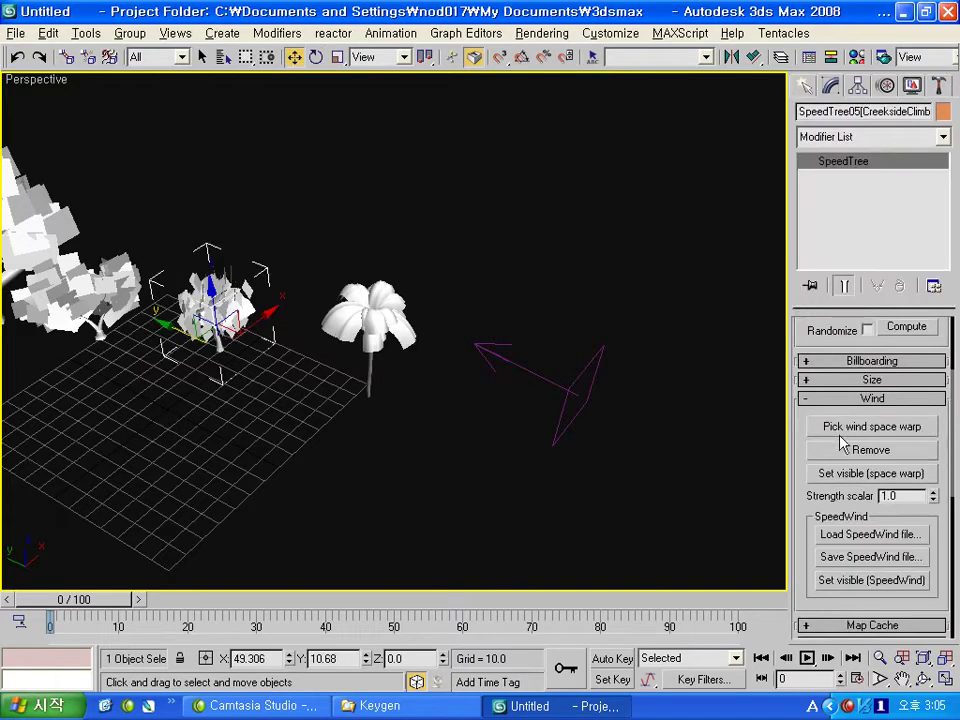
{"action": "left_click", "coordinate": [842, 428]}
{"action": "left_click", "coordinate": [585, 398]}
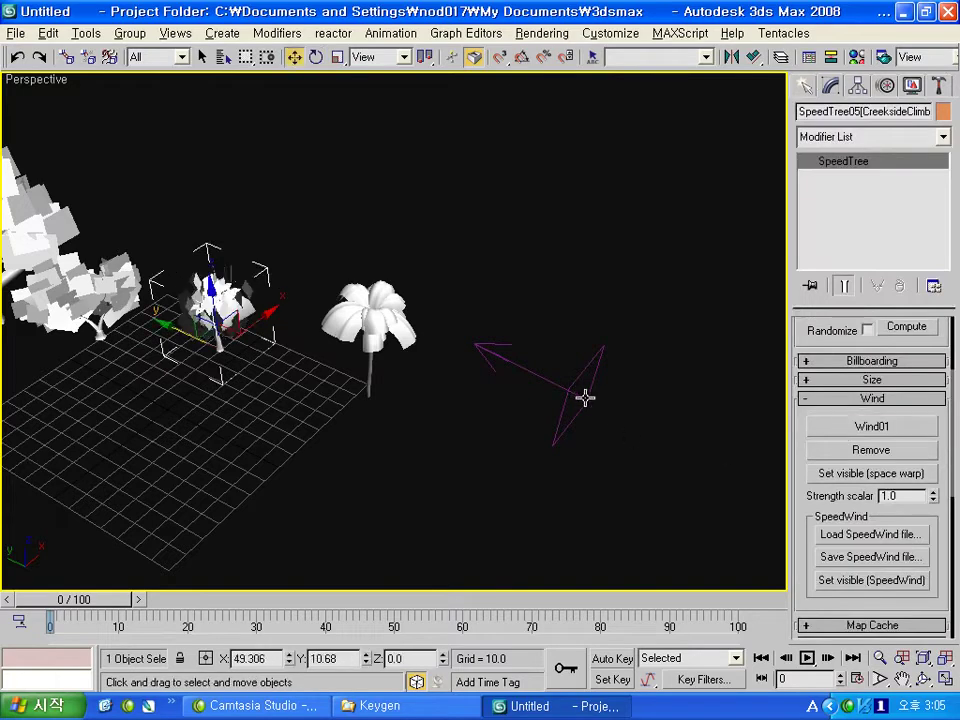
{"action": "mouse_move", "coordinate": [75, 602]}
{"action": "left_mouse_down"}
{"action": "mouse_move", "coordinate": [643, 597]}
{"action": "mouse_move", "coordinate": [101, 580]}
{"action": "mouse_move", "coordinate": [298, 595]}
{"action": "mouse_move", "coordinate": [200, 597]}
{"action": "left_mouse_up"}
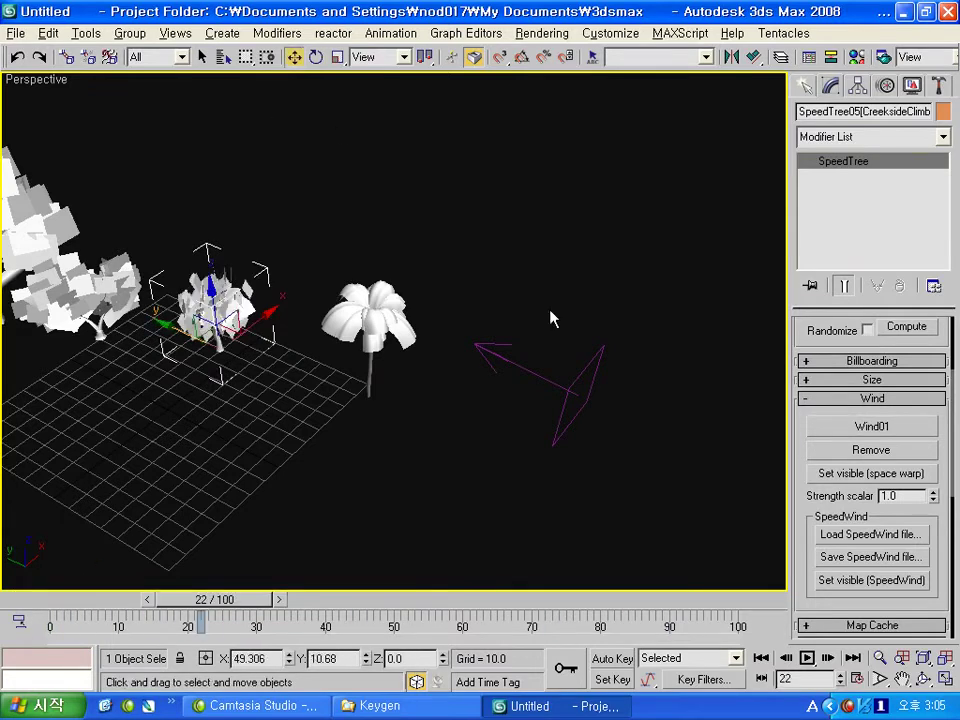
- Select Wind01 and scrub, then play the animation to watch the plants sway
{"action": "left_click", "coordinate": [579, 411]}
{"action": "left_click", "coordinate": [570, 386]}
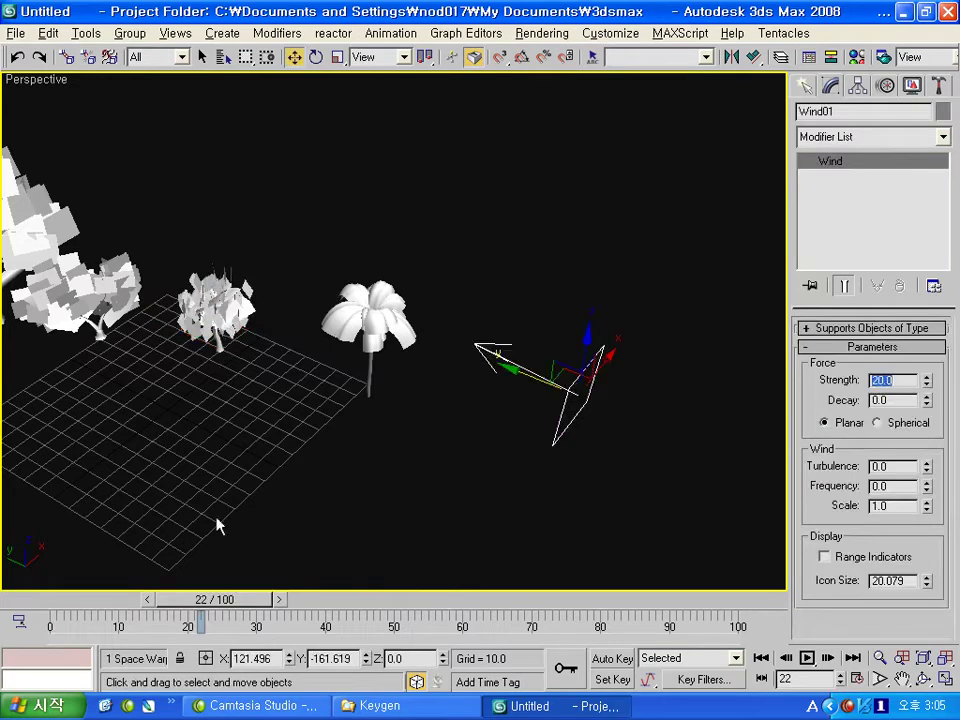
{"action": "mouse_move", "coordinate": [214, 603]}
{"action": "left_mouse_down"}
{"action": "mouse_move", "coordinate": [103, 599]}
{"action": "mouse_move", "coordinate": [530, 599]}
{"action": "mouse_move", "coordinate": [470, 566]}
{"action": "mouse_move", "coordinate": [60, 568]}
{"action": "left_mouse_up"}
{"action": "key", "text": "w"}
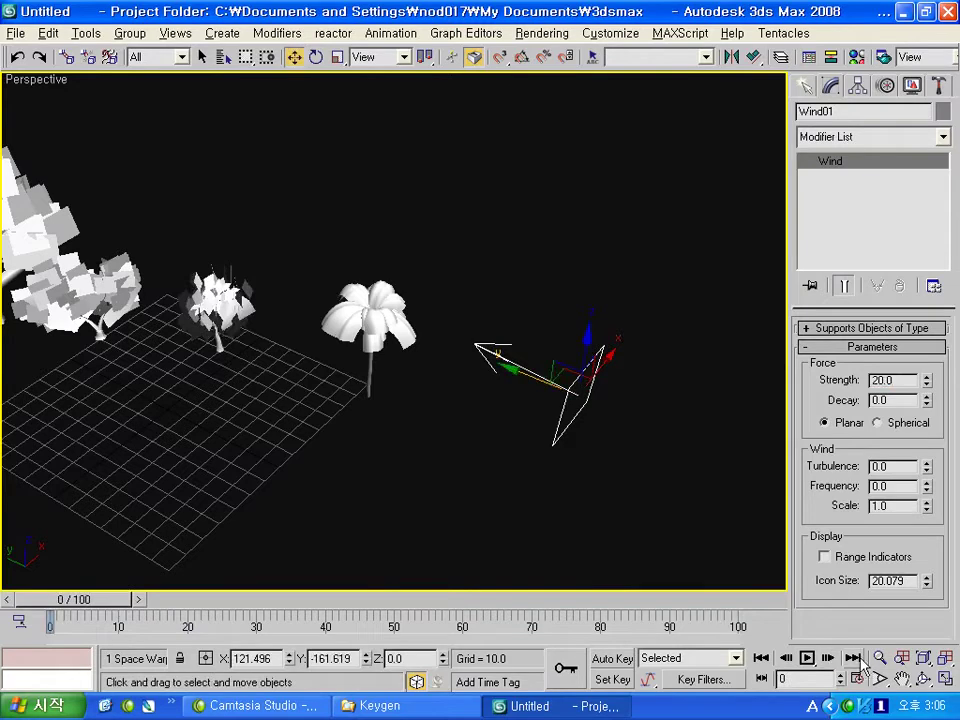
{"action": "left_click", "coordinate": [806, 658]}
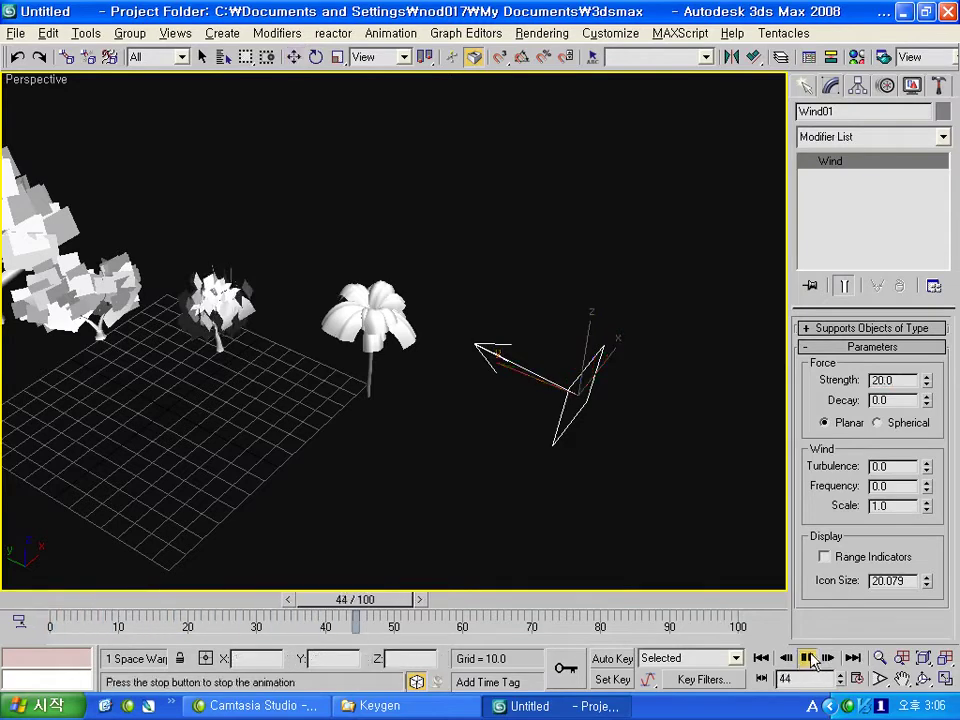
{"action": "left_click", "coordinate": [280, 360]}
- Set the small tree's wind strength scalar to 9 and play back the stronger sway
{"action": "left_click", "coordinate": [215, 305]}
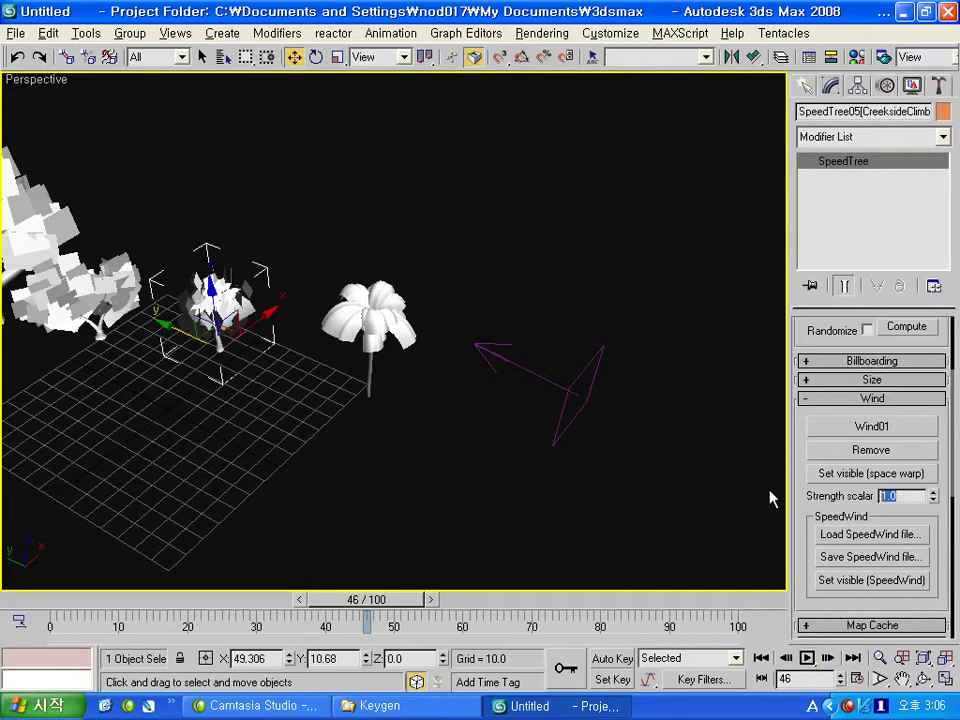
{"action": "type", "text": "9"}
{"action": "key", "text": "Return"}
{"action": "left_click_drag", "start_coordinate": [400, 598], "coordinate": [129, 598]}
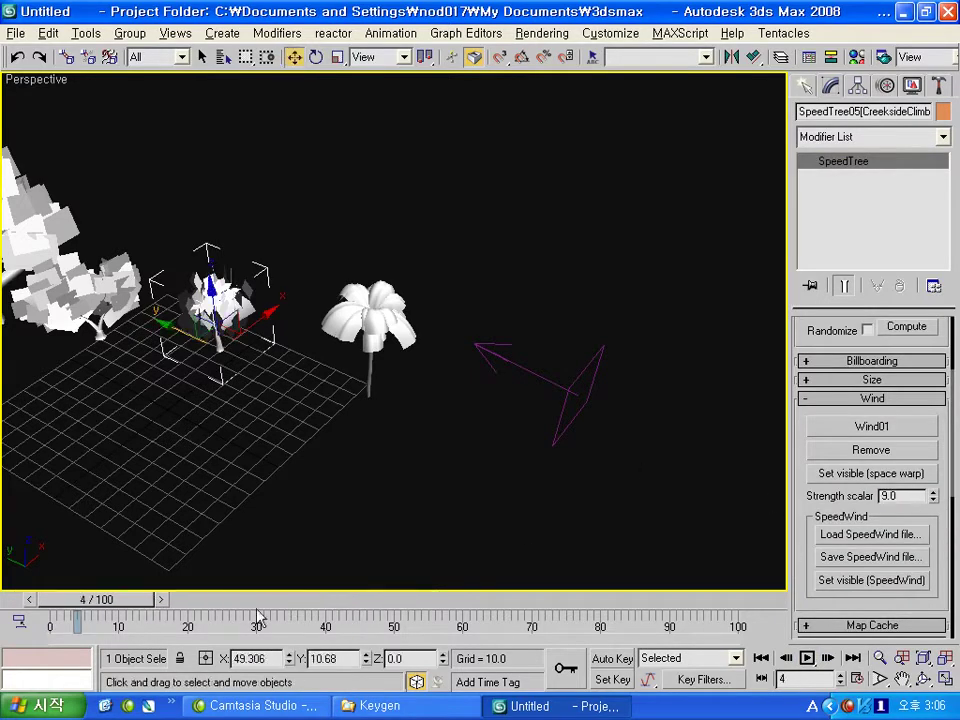
{"action": "left_click", "coordinate": [808, 658]}
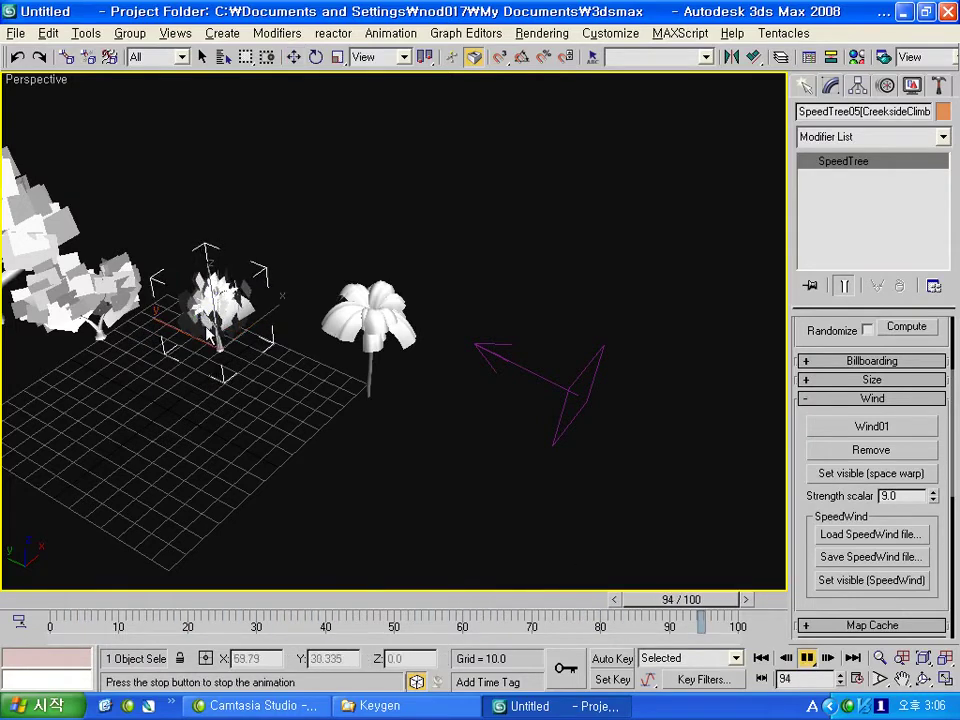
{"action": "middle_click_drag", "start_coordinate": [250, 300], "coordinate": [309, 319]}
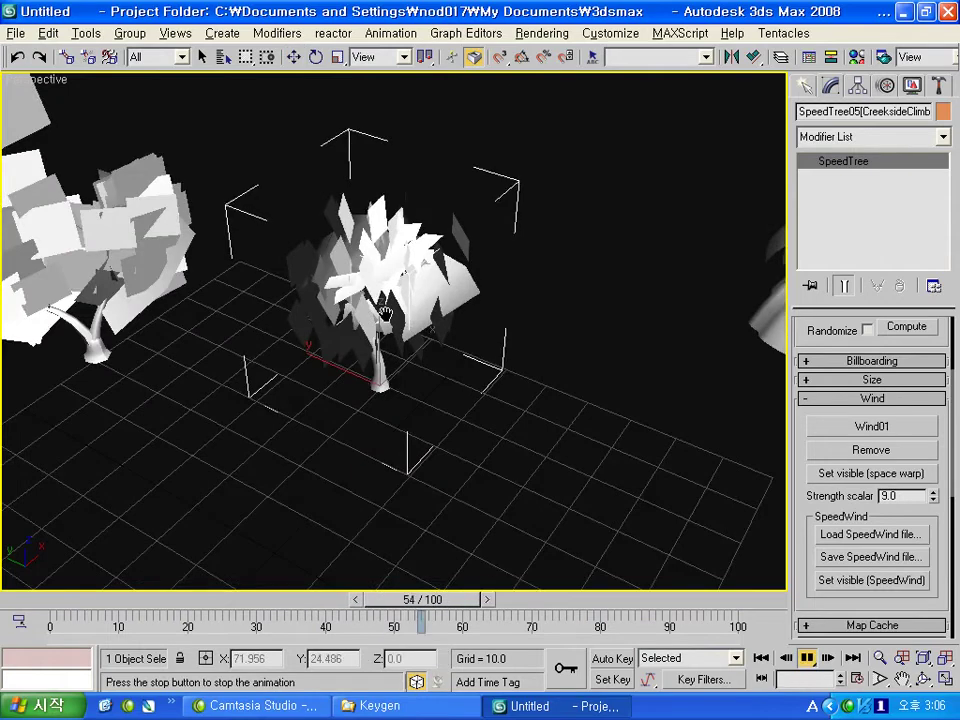
{"action": "middle_click_drag", "start_coordinate": [426, 328], "coordinate": [400, 328]}
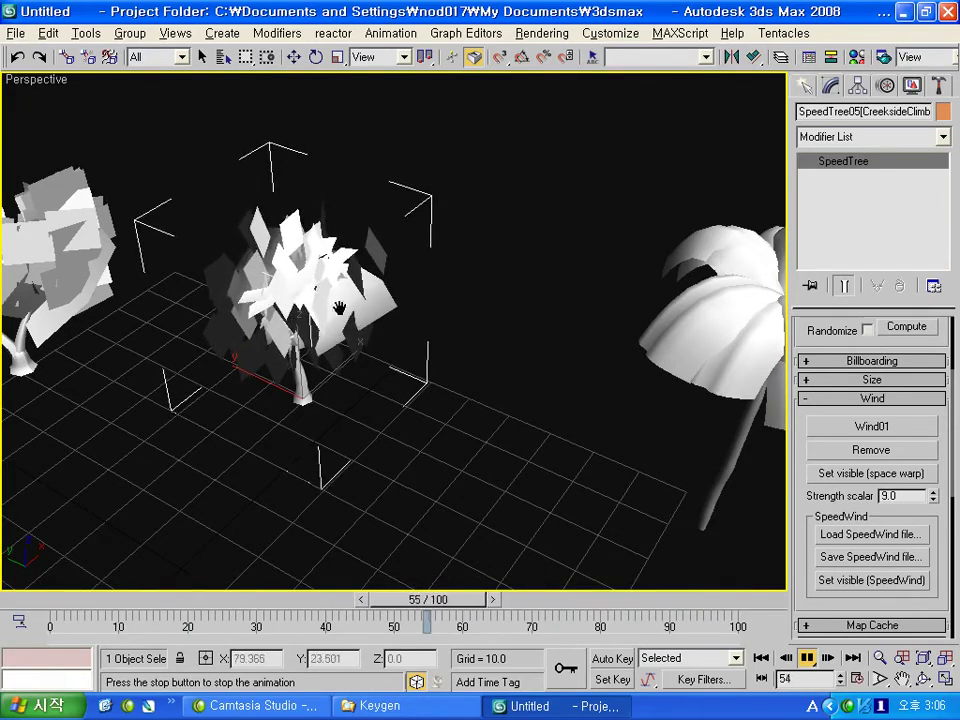
{"action": "left_click_drag", "start_coordinate": [597, 605], "coordinate": [462, 600]}
- Set the small tree's viewport Mesh Style to Branches only, then to Spike
{"action": "key", "text": "w"}
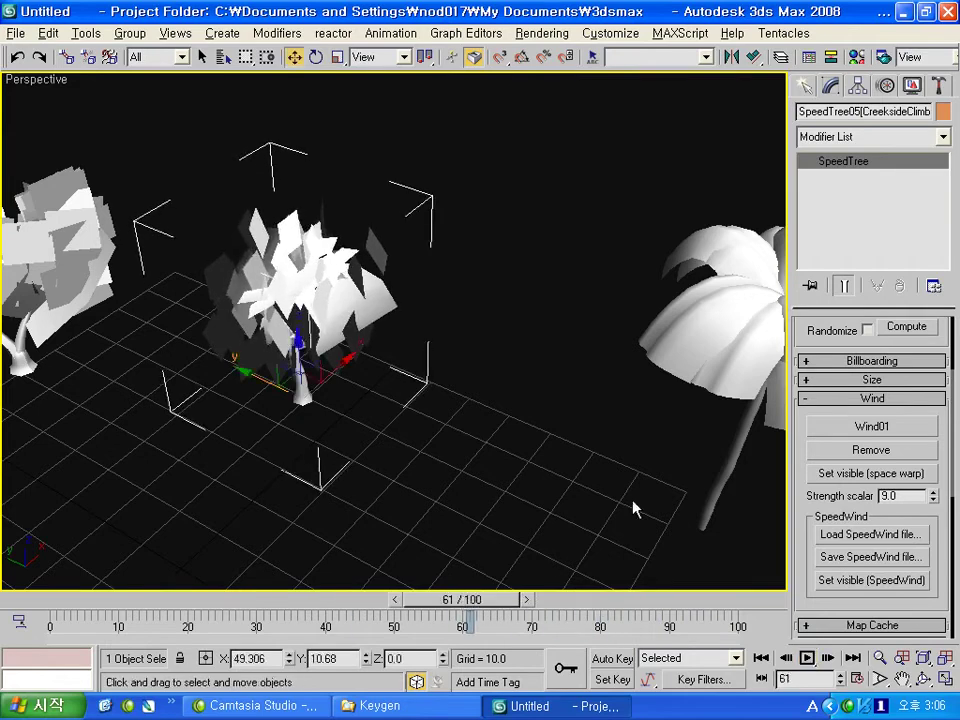
{"action": "scroll", "coordinate": [808, 438], "scroll_direction": "down", "scroll_amount": 1}
{"action": "scroll", "coordinate": [803, 428], "scroll_direction": "down", "scroll_amount": 2}
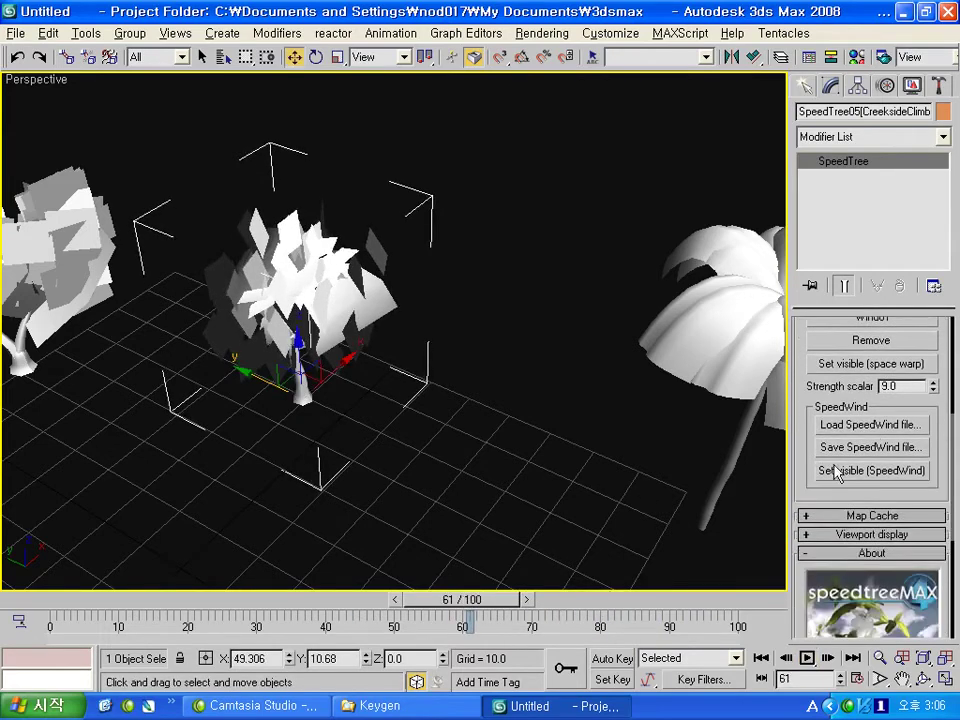
{"action": "scroll", "coordinate": [936, 500], "scroll_direction": "down", "scroll_amount": 1}
{"action": "left_click", "coordinate": [908, 511]}
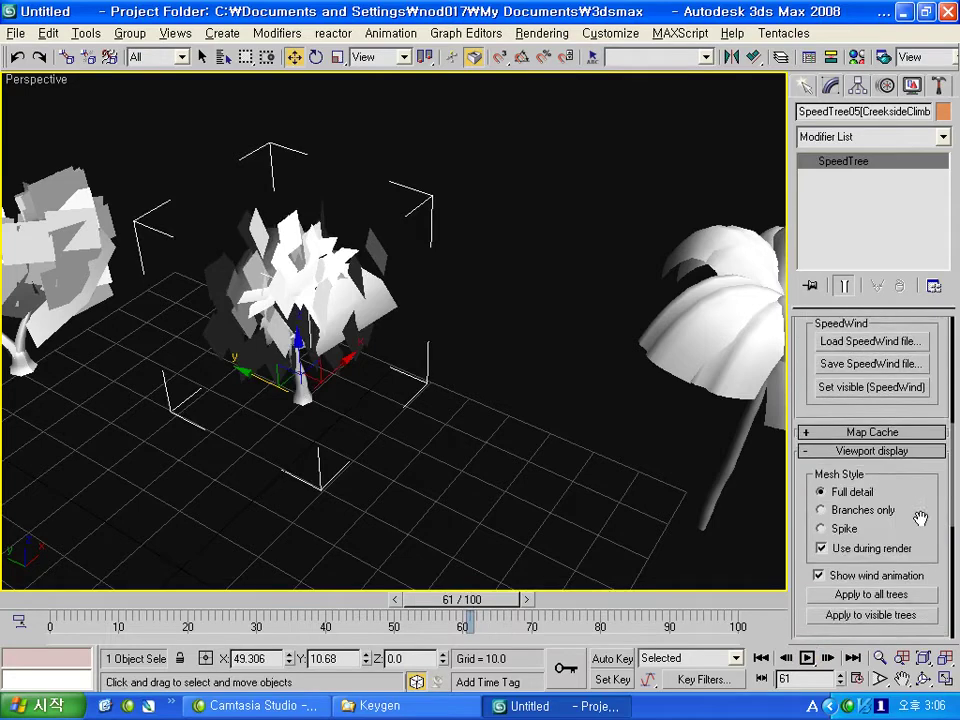
{"action": "scroll", "coordinate": [925, 520], "scroll_direction": "down", "scroll_amount": 2}
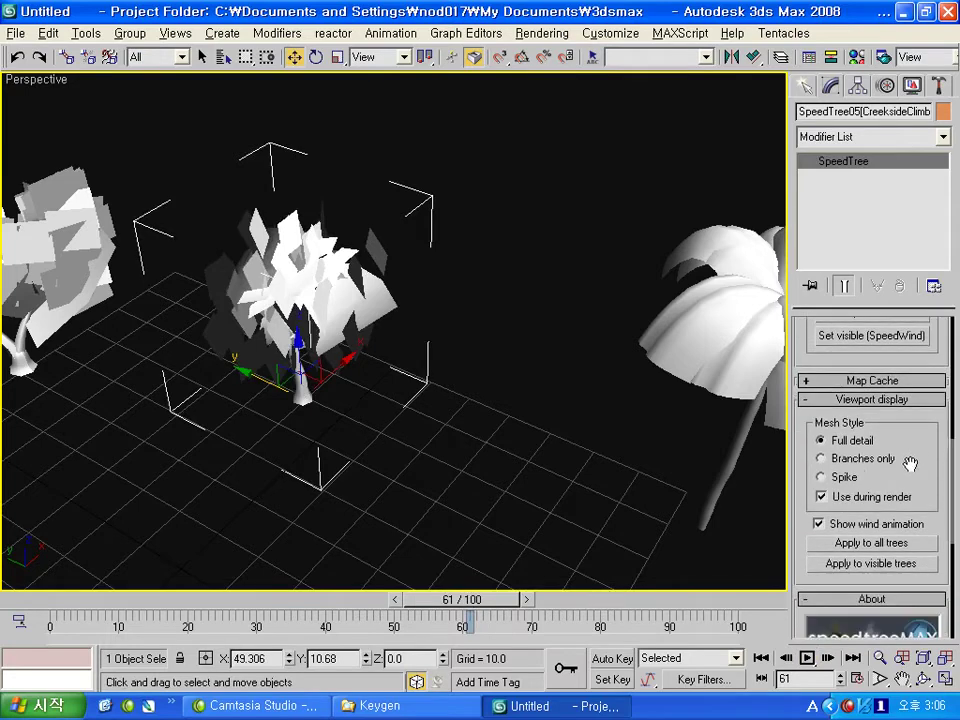
{"action": "left_click", "coordinate": [822, 458]}
{"action": "left_click", "coordinate": [822, 477]}
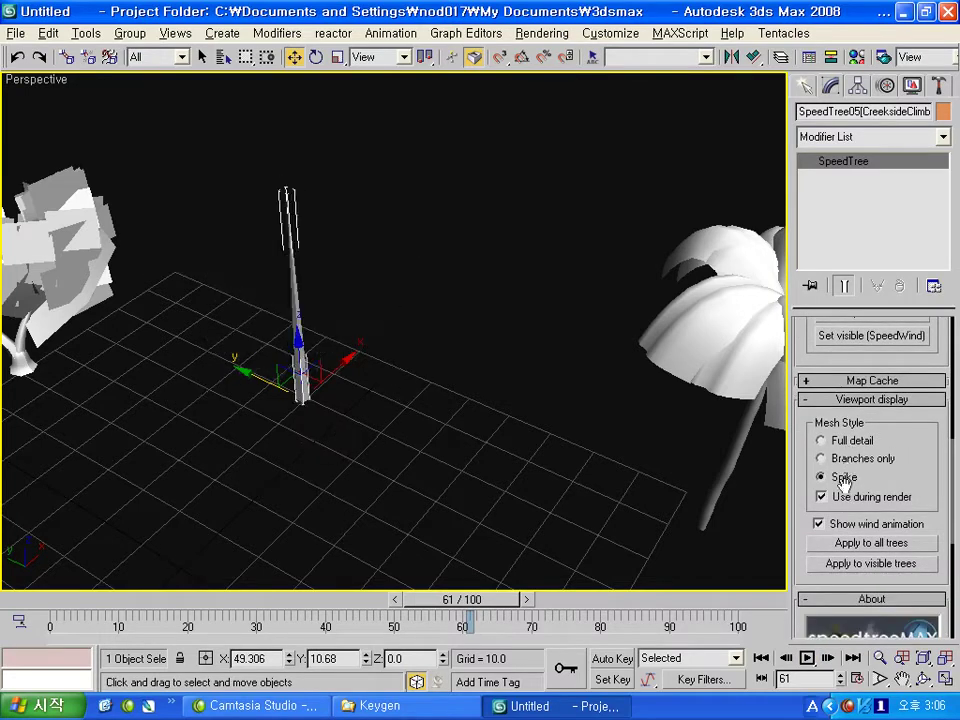
- Orbit the view around the spike tree to see the whole scene
{"action": "mouse_move", "coordinate": [605, 470]}
{"action": "middle_mouse_down", "text": "alt"}
{"action": "mouse_move", "coordinate": [420, 435]}
{"action": "mouse_move", "coordinate": [507, 437]}
{"action": "mouse_move", "coordinate": [557, 452]}
{"action": "middle_mouse_up", "text": "alt"}
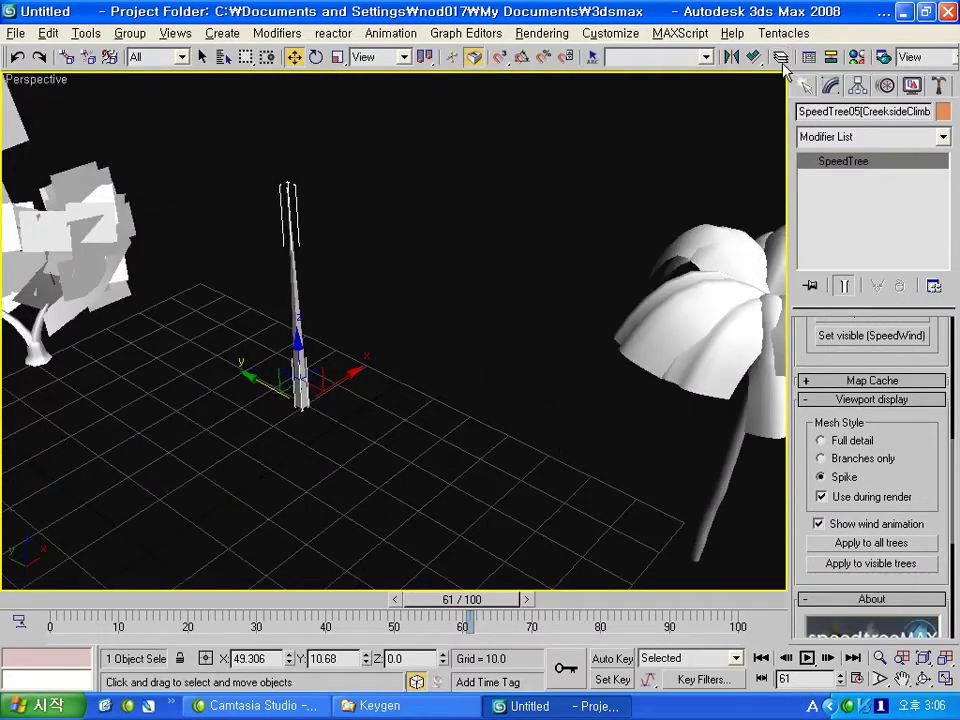
{"action": "scroll", "coordinate": [921, 467], "scroll_direction": "down", "scroll_amount": 1}
{"action": "scroll", "coordinate": [921, 467], "scroll_direction": "down", "scroll_amount": 5}
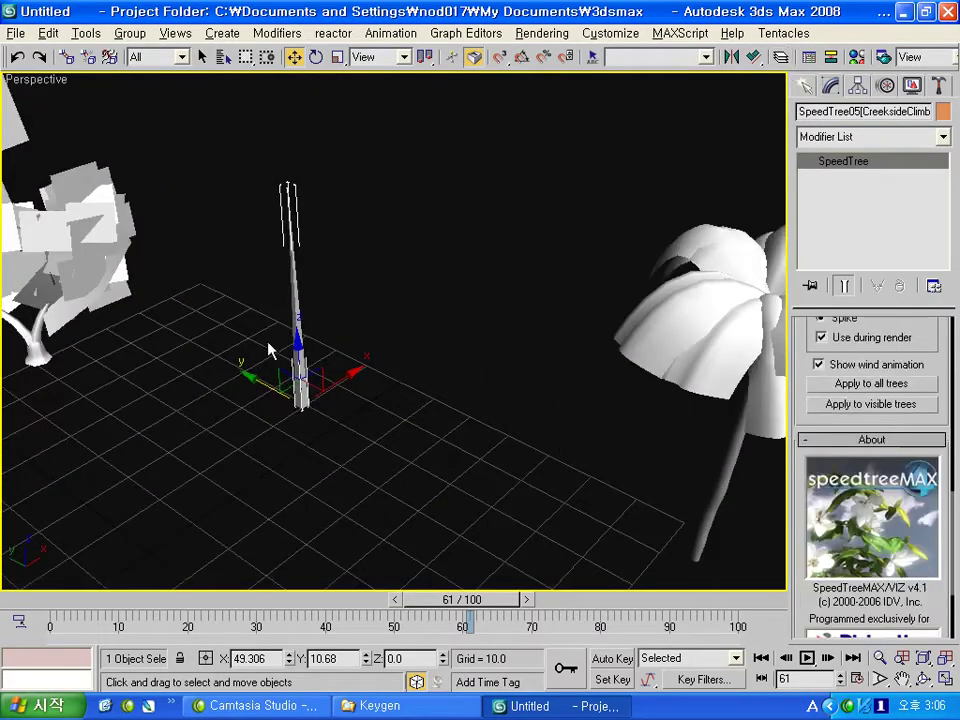
{"action": "scroll", "coordinate": [364, 386], "scroll_direction": "down", "scroll_amount": 2}
{"action": "scroll", "coordinate": [370, 405], "scroll_direction": "down", "scroll_amount": 3}
{"action": "mouse_move", "coordinate": [370, 405]}
{"action": "middle_mouse_down", "text": "alt"}
{"action": "mouse_move", "coordinate": [345, 422]}
{"action": "mouse_move", "coordinate": [511, 334]}
{"action": "middle_mouse_up", "text": "alt"}
- Clone the small tree along X, then box-select and delete all trees and the wind force
{"action": "left_click_drag", "start_coordinate": [420, 355], "coordinate": [541, 381], "text": "shift"}
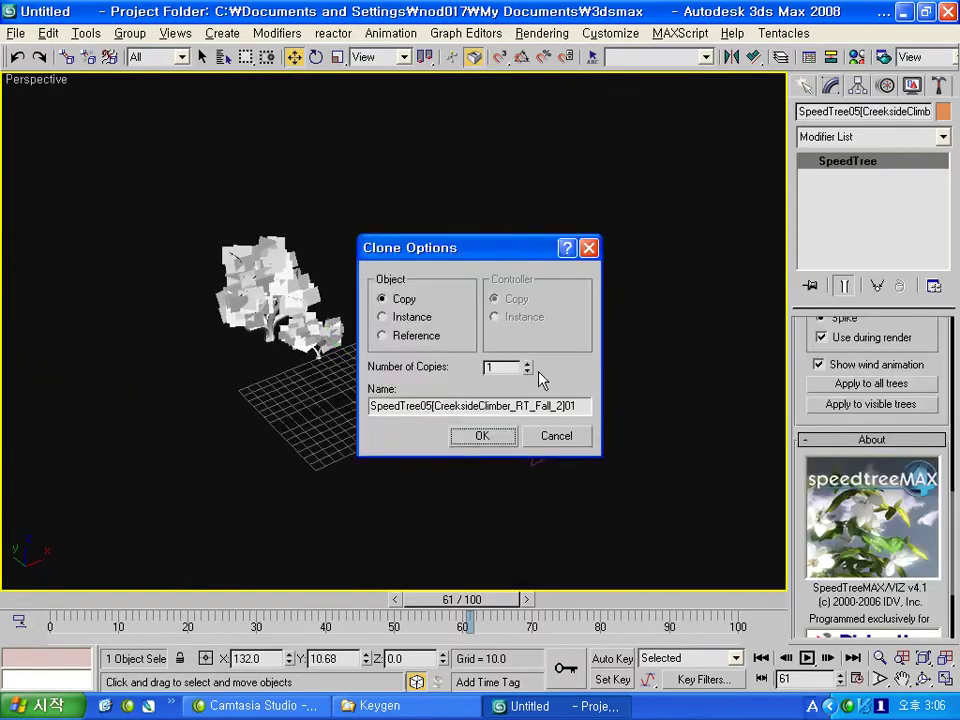
{"action": "left_click", "coordinate": [499, 437]}
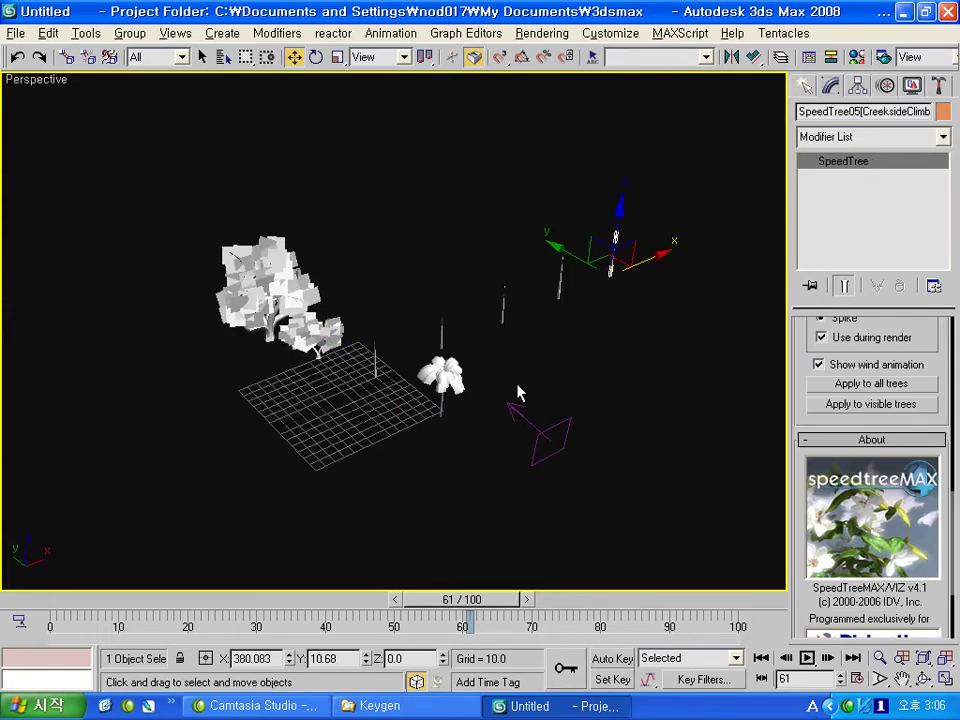
{"action": "left_click", "coordinate": [640, 455]}
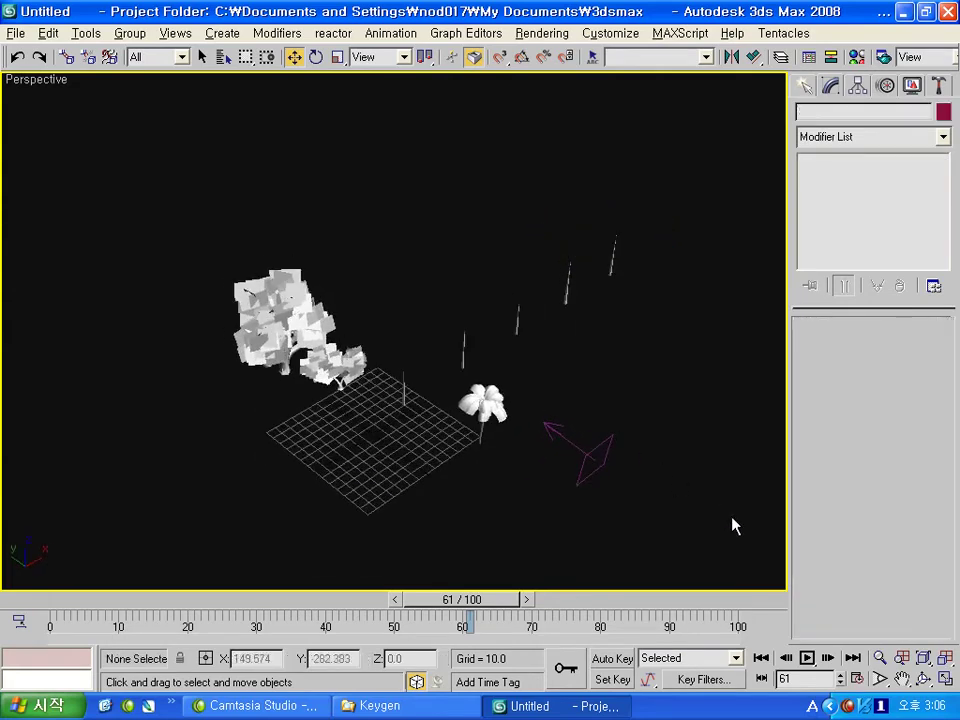
{"action": "left_click_drag", "start_coordinate": [709, 516], "coordinate": [208, 191]}
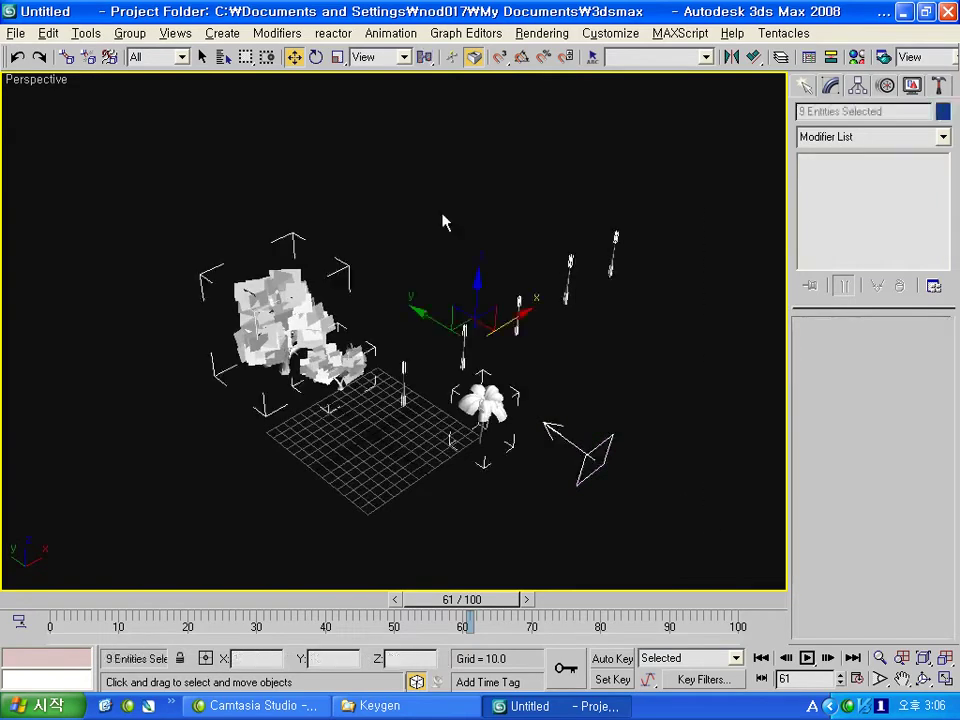
{"action": "key", "text": "Delete"}
{"action": "left_click", "coordinate": [802, 90]}
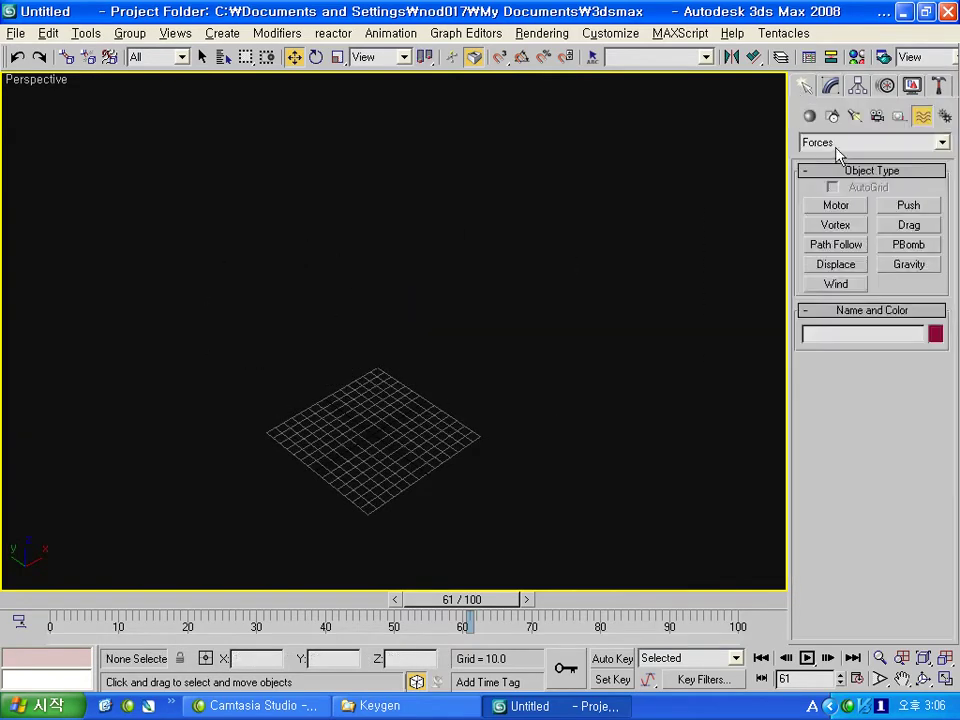
{"action": "left_click", "coordinate": [810, 116]}
- Create a new SpeedTree 4 object on the empty grid
{"action": "left_click", "coordinate": [836, 206]}
{"action": "left_click_drag", "start_coordinate": [398, 437], "coordinate": [394, 398]}
{"action": "middle_click_drag", "start_coordinate": [395, 399], "coordinate": [342, 399]}
{"action": "left_click", "coordinate": [830, 86]}
{"action": "scroll", "coordinate": [934, 336], "scroll_direction": "up", "scroll_amount": 3}
{"action": "scroll", "coordinate": [925, 380], "scroll_direction": "up", "scroll_amount": 3}
{"action": "scroll", "coordinate": [910, 430], "scroll_direction": "up", "scroll_amount": 3}
{"action": "scroll", "coordinate": [903, 450], "scroll_direction": "up", "scroll_amount": 2}
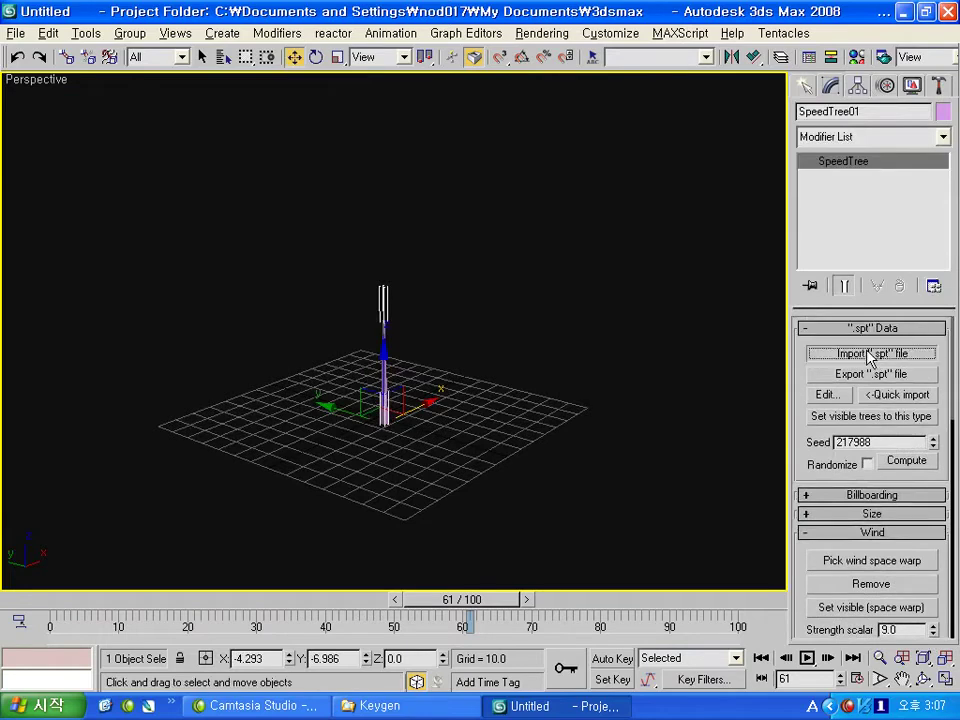
- Import EnglishOak_MD.spt from Digimation SpeedTree4\Standard Library\English Oak into the tree
{"action": "left_click", "coordinate": [870, 353]}
{"action": "left_click_drag", "start_coordinate": [324, 62], "coordinate": [661, 182]}
{"action": "left_click", "coordinate": [778, 196]}
{"action": "left_click", "coordinate": [778, 196]}
{"action": "left_click", "coordinate": [778, 196]}
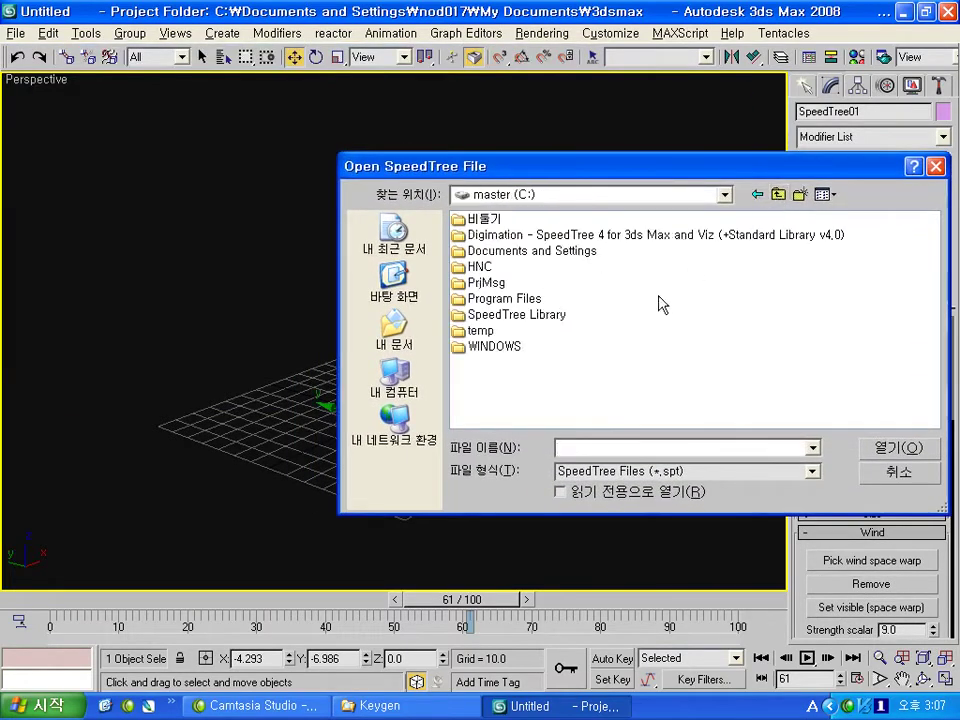
{"action": "double_click", "coordinate": [578, 236]}
{"action": "double_click", "coordinate": [500, 218]}
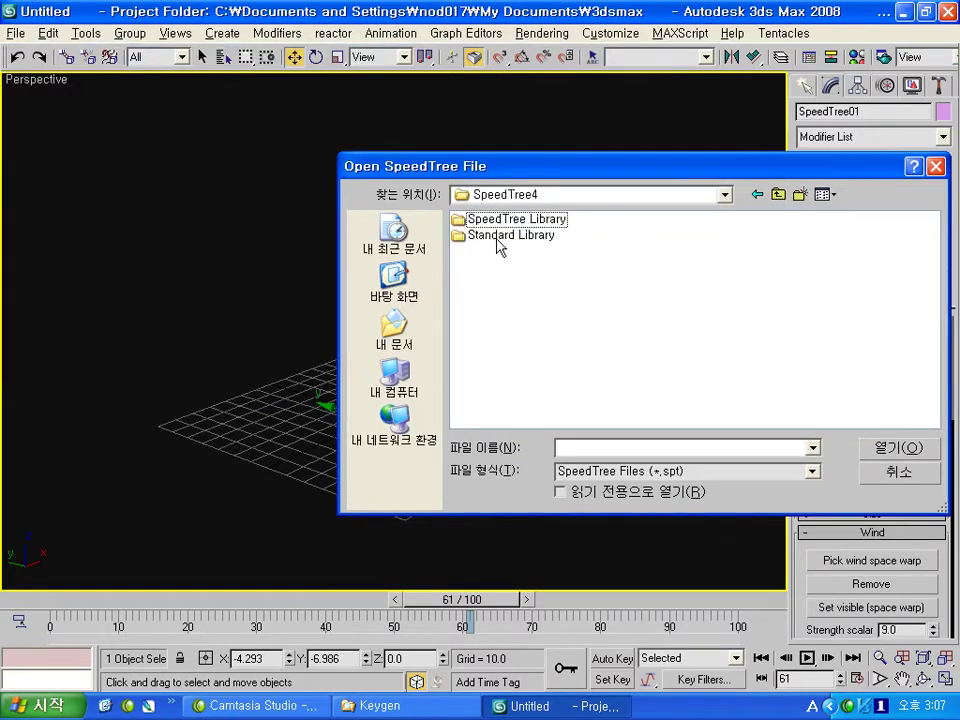
{"action": "double_click", "coordinate": [499, 236]}
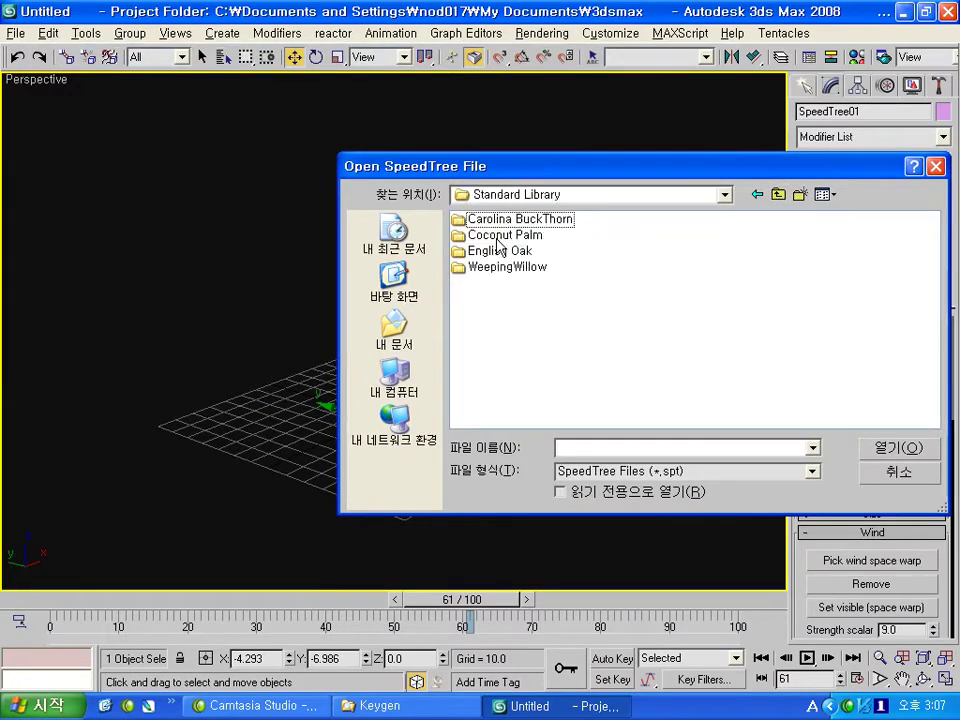
{"action": "double_click", "coordinate": [490, 251]}
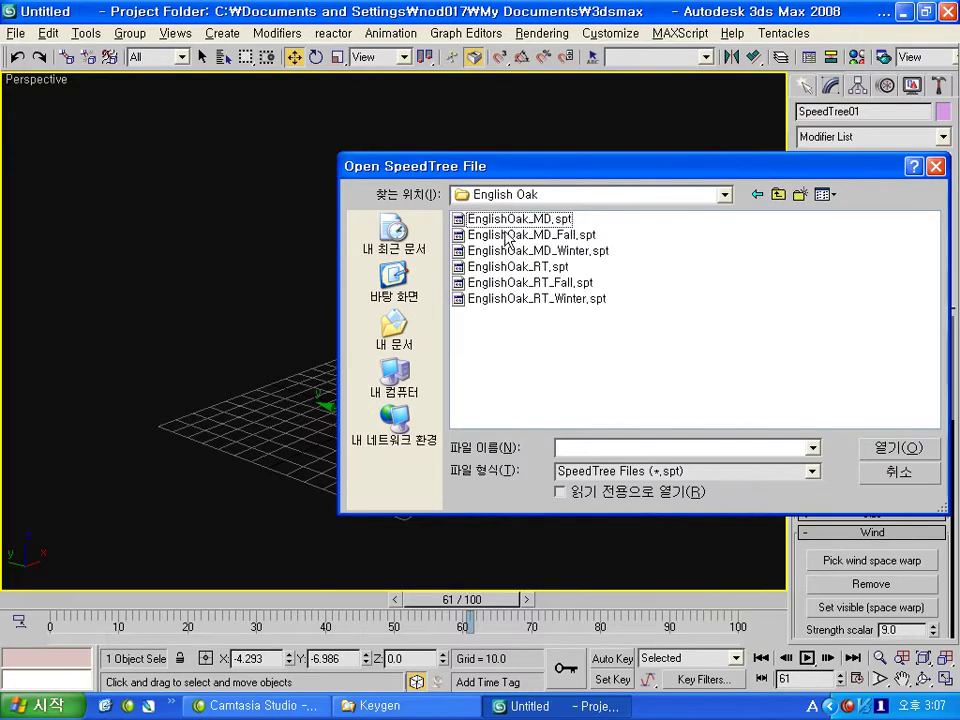
{"action": "double_click", "coordinate": [512, 220]}
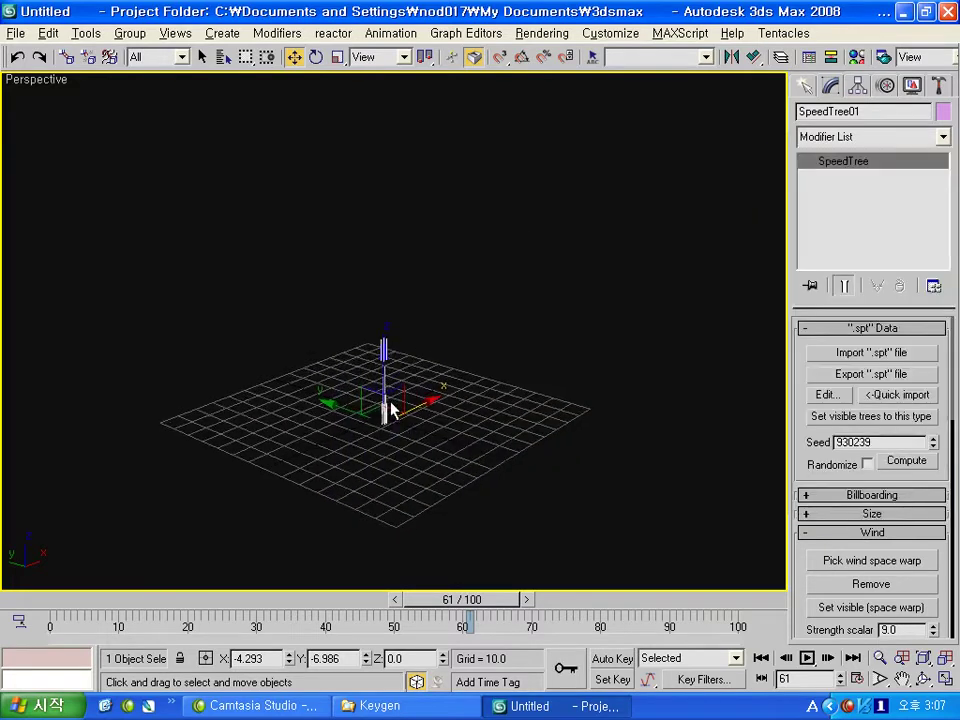
- Show SpeedTree01 in full detail and re-centre it in the view
{"action": "scroll", "coordinate": [815, 530], "scroll_direction": "down", "scroll_amount": 5}
{"action": "scroll", "coordinate": [818, 500], "scroll_direction": "down", "scroll_amount": 3}
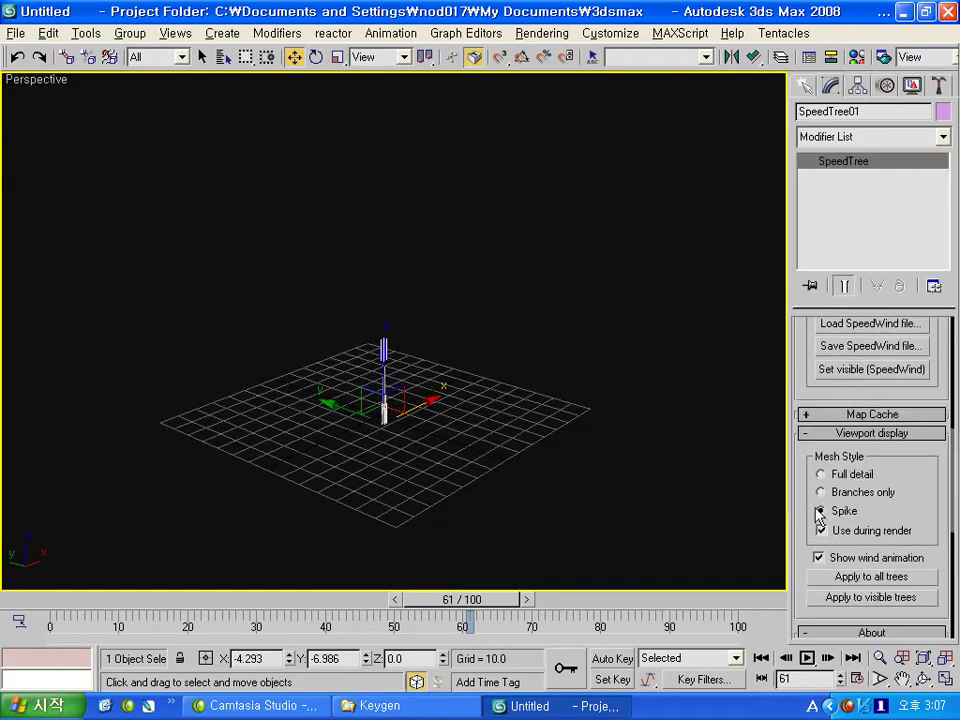
{"action": "left_click", "coordinate": [843, 478]}
{"action": "scroll", "coordinate": [371, 420], "scroll_direction": "up", "scroll_amount": 3}
{"action": "scroll", "coordinate": [392, 379], "scroll_direction": "up", "scroll_amount": 2}
{"action": "mouse_move", "coordinate": [453, 390]}
{"action": "middle_mouse_down"}
{"action": "mouse_move", "coordinate": [579, 311]}
{"action": "mouse_move", "coordinate": [405, 371]}
{"action": "mouse_move", "coordinate": [531, 339]}
{"action": "middle_mouse_up"}
- Orbit the Perspective view around the oak and select SpeedTree01
{"action": "left_click", "coordinate": [922, 680]}
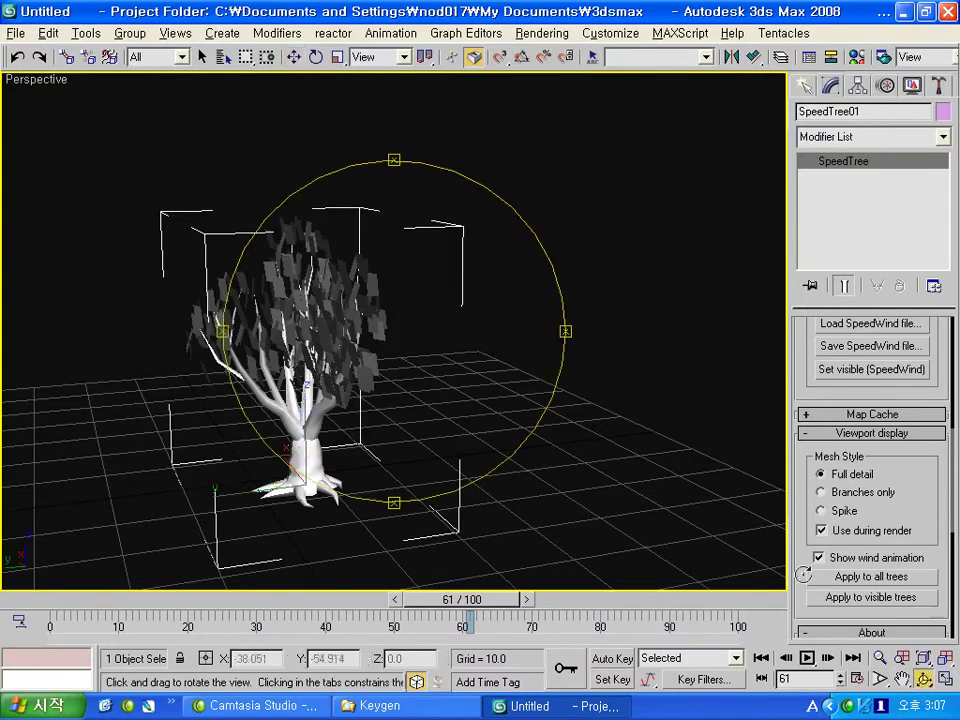
{"action": "left_click_drag", "start_coordinate": [311, 317], "coordinate": [414, 336]}
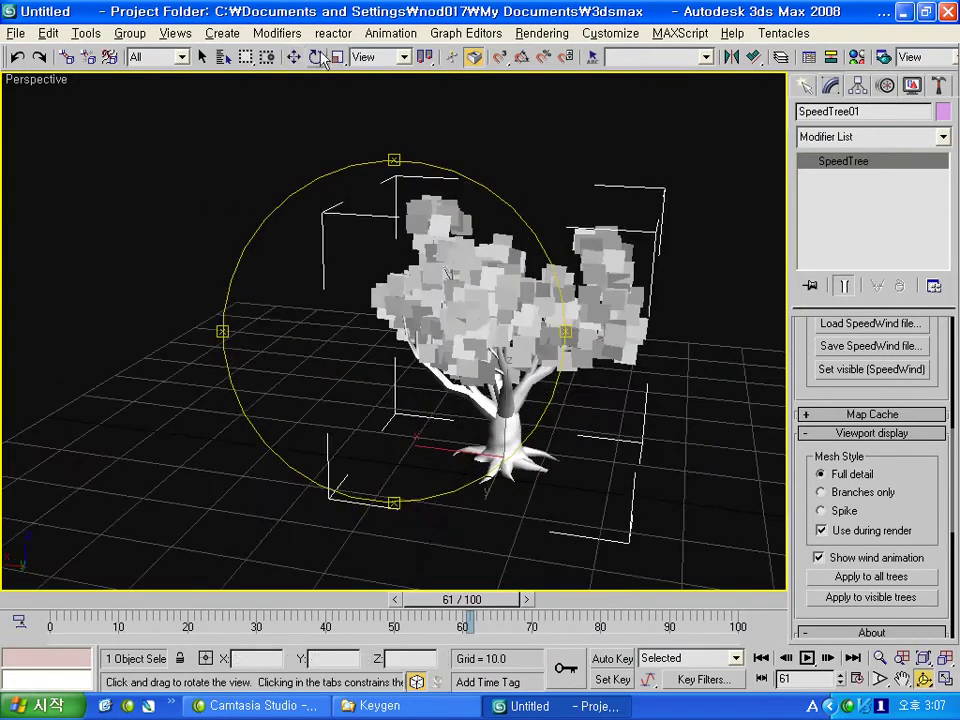
{"action": "left_click", "coordinate": [293, 57]}
{"action": "left_click", "coordinate": [400, 250]}
{"action": "left_click", "coordinate": [510, 424]}
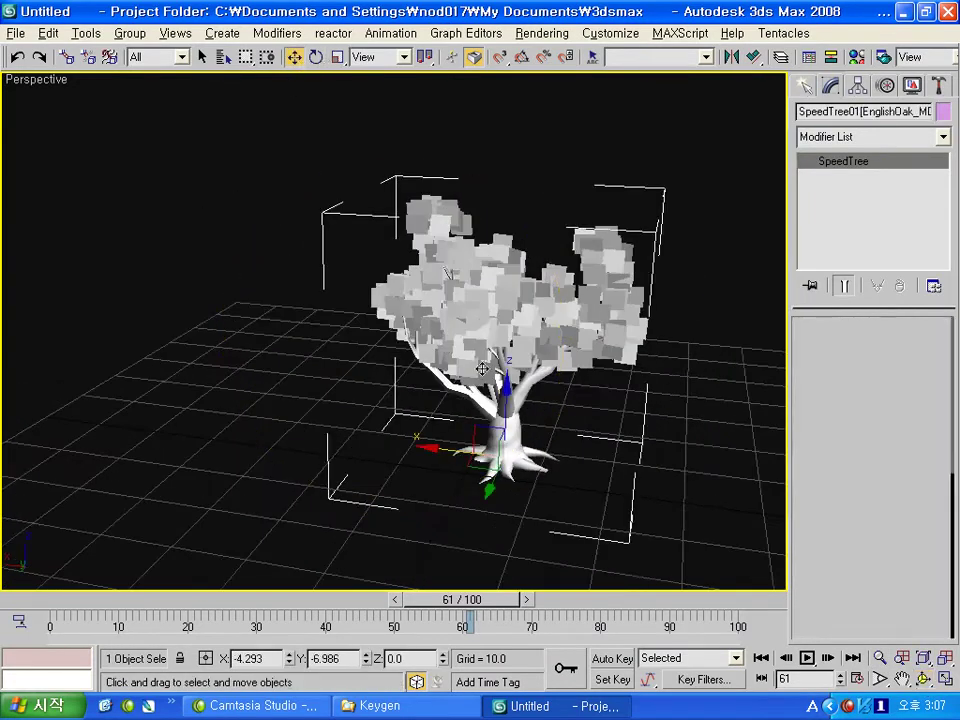
{"action": "middle_click_drag", "start_coordinate": [475, 369], "coordinate": [548, 277]}
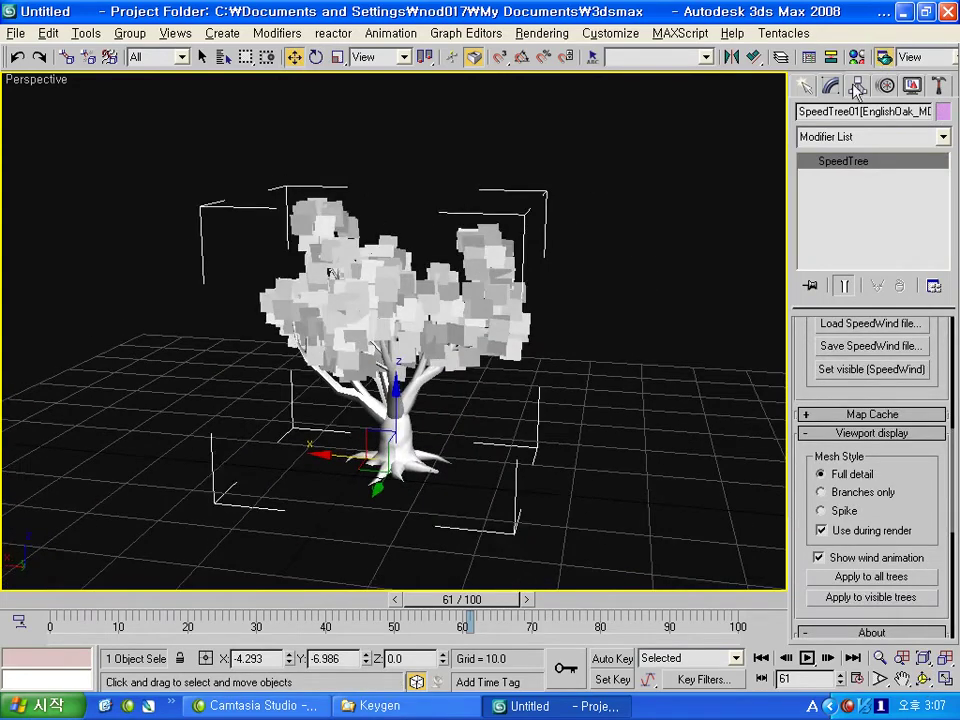
- Render a test frame of the oak tree and close the render windows
{"action": "left_click", "coordinate": [884, 58]}
{"action": "left_click", "coordinate": [771, 594]}
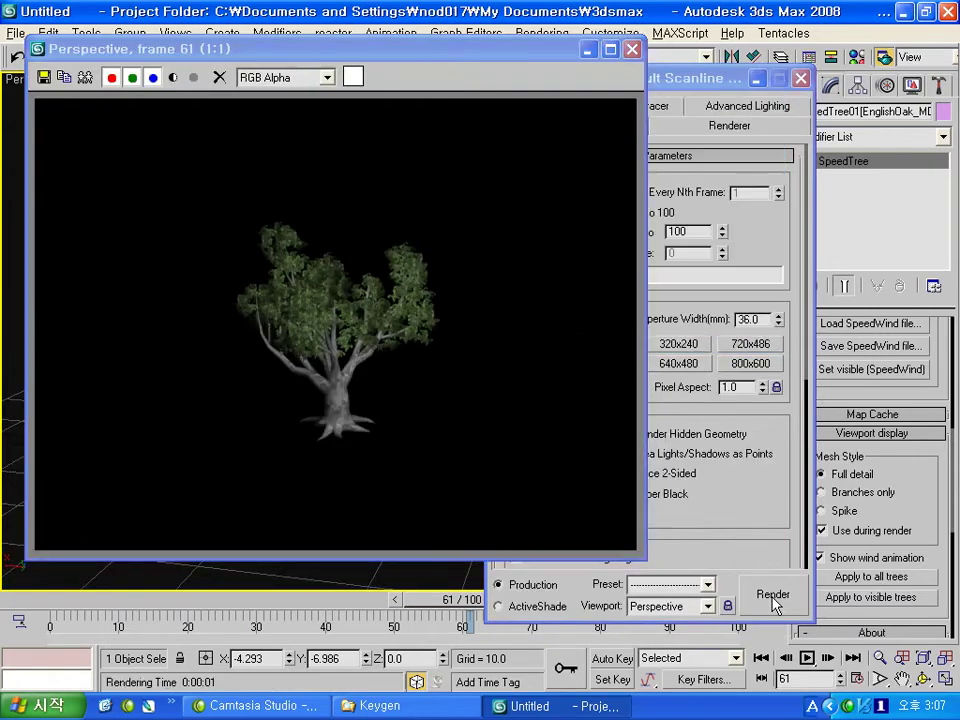
{"action": "left_click", "coordinate": [632, 49]}
{"action": "left_click", "coordinate": [802, 79]}
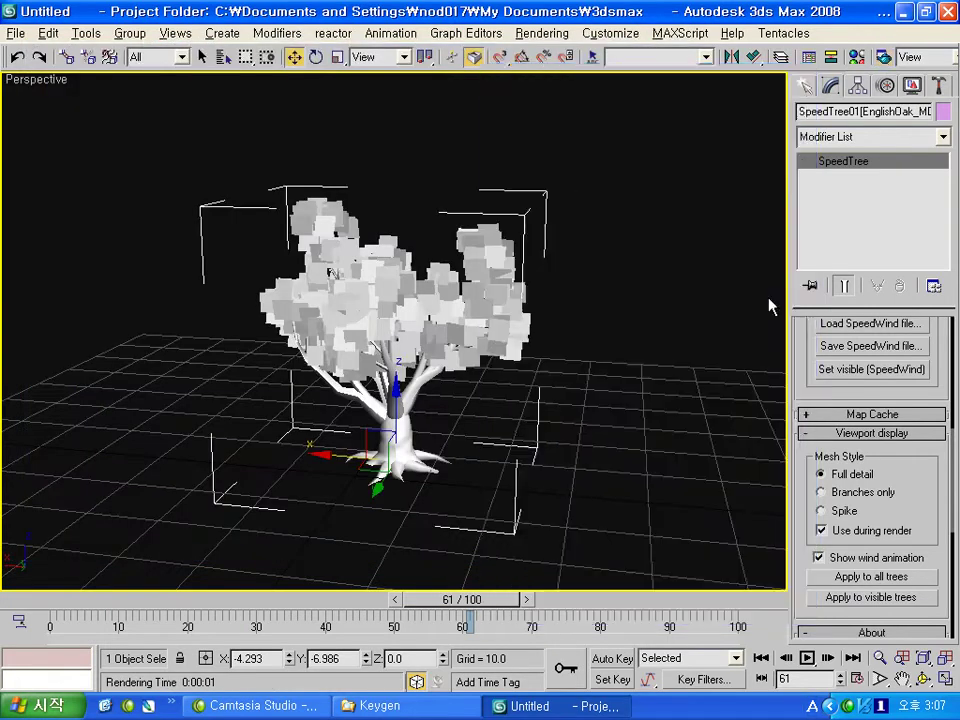
- Orbit to a new angle, render the oak again, and close the render windows
{"action": "key", "text": "ctrl+r"}
{"action": "mouse_move", "coordinate": [355, 313]}
{"action": "left_mouse_down"}
{"action": "mouse_move", "coordinate": [588, 428]}
{"action": "mouse_move", "coordinate": [533, 326]}
{"action": "left_mouse_up"}
{"action": "left_click", "coordinate": [883, 60]}
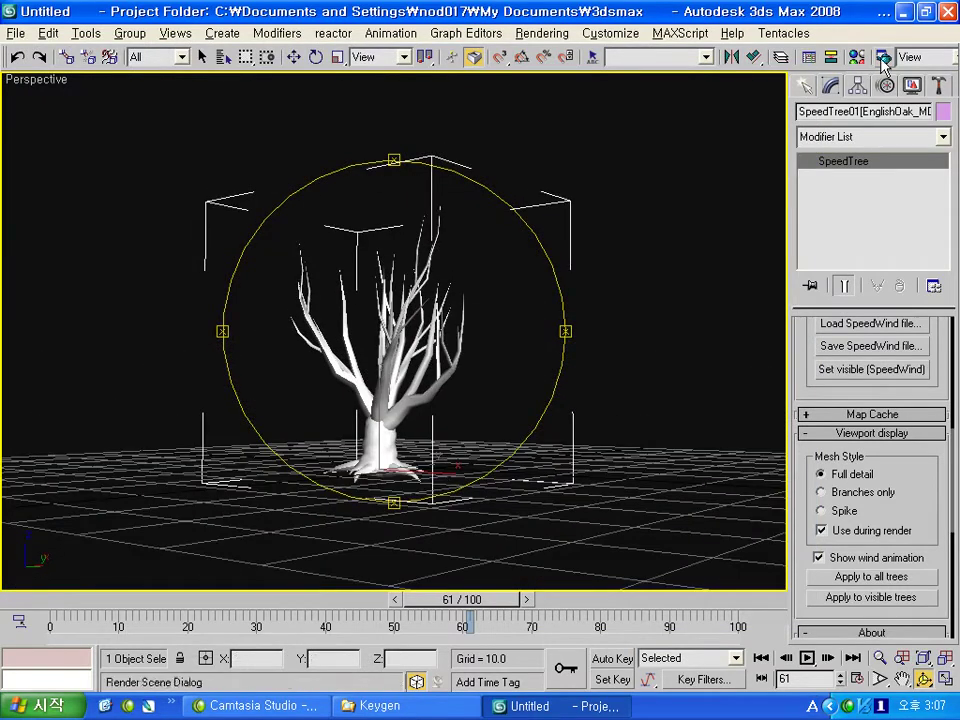
{"action": "left_click", "coordinate": [772, 594]}
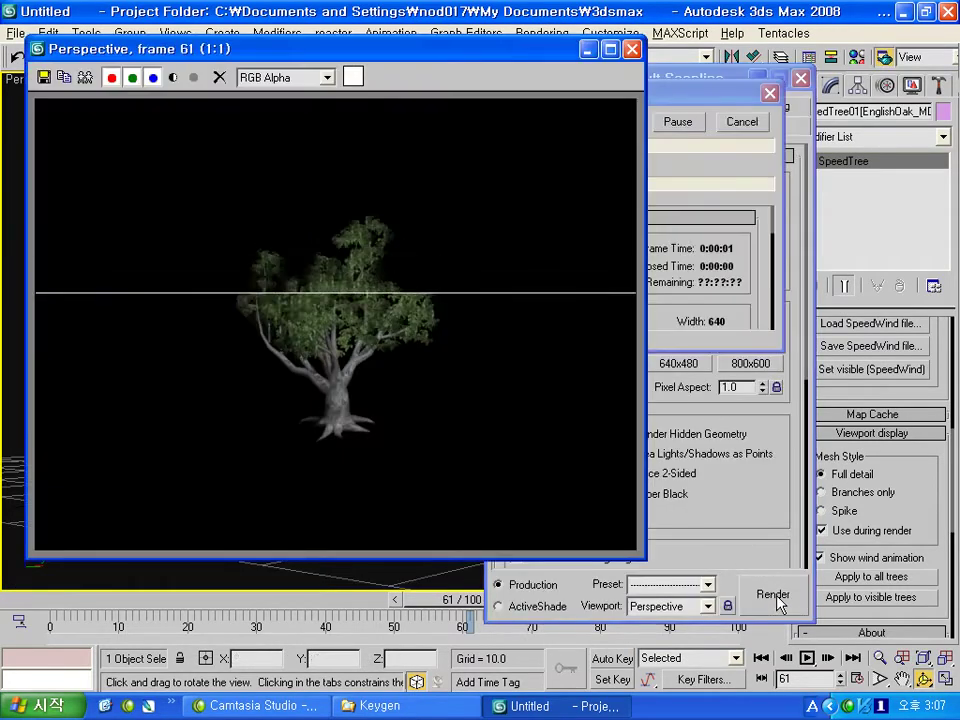
{"action": "scroll", "coordinate": [371, 341], "scroll_direction": "up", "scroll_amount": 2}
{"action": "scroll", "coordinate": [373, 339], "scroll_direction": "down", "scroll_amount": 1}
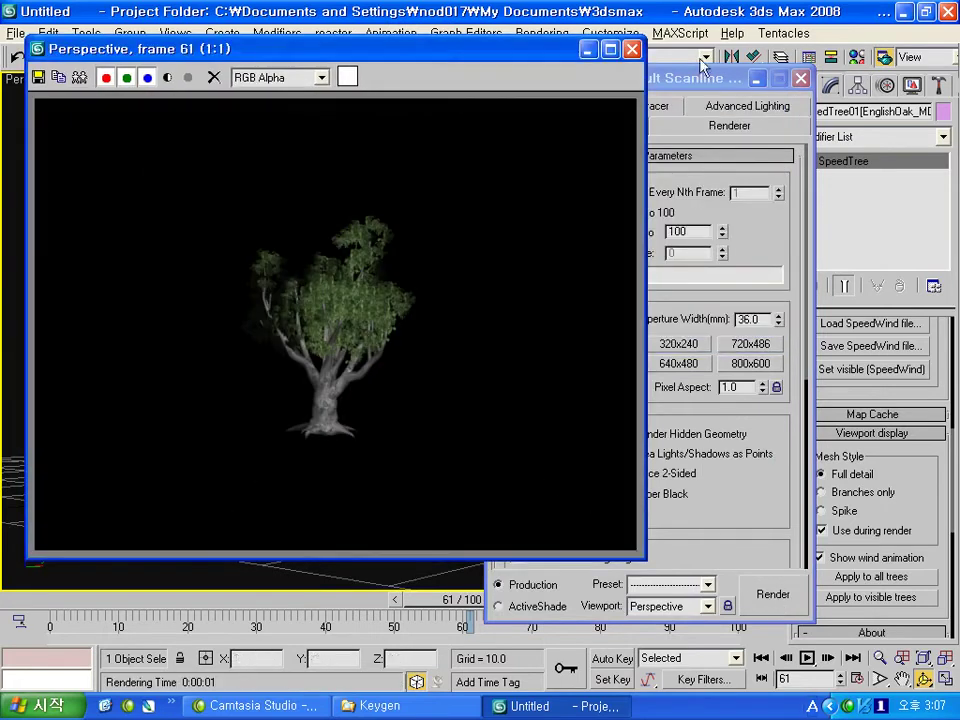
{"action": "left_click", "coordinate": [632, 49]}
{"action": "left_click", "coordinate": [800, 78]}
- Choose the Omni light from the standard Lights category
{"action": "left_click", "coordinate": [806, 86]}
{"action": "left_click", "coordinate": [854, 116]}
{"action": "left_click", "coordinate": [842, 247]}
- Place Omni01 near the tree in Top view and raise it above the tree
{"action": "key", "text": "t"}
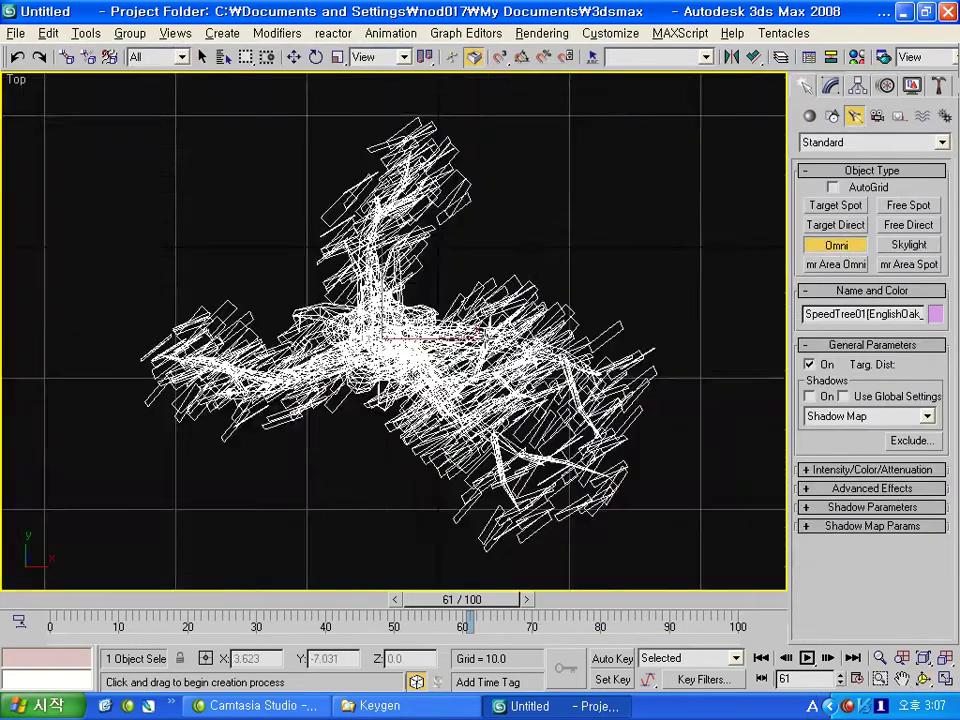
{"action": "scroll", "coordinate": [531, 264], "scroll_direction": "down", "scroll_amount": 4}
{"action": "left_click", "coordinate": [476, 457]}
{"action": "right_click", "coordinate": [489, 441]}
{"action": "middle_click_drag", "start_coordinate": [489, 441], "coordinate": [489, 416], "text": "alt"}
{"action": "left_click_drag", "start_coordinate": [476, 402], "coordinate": [490, 216]}
- Select the tree and orbit the Perspective view to look down on it
{"action": "left_click", "coordinate": [354, 385]}
{"action": "key", "text": "p"}
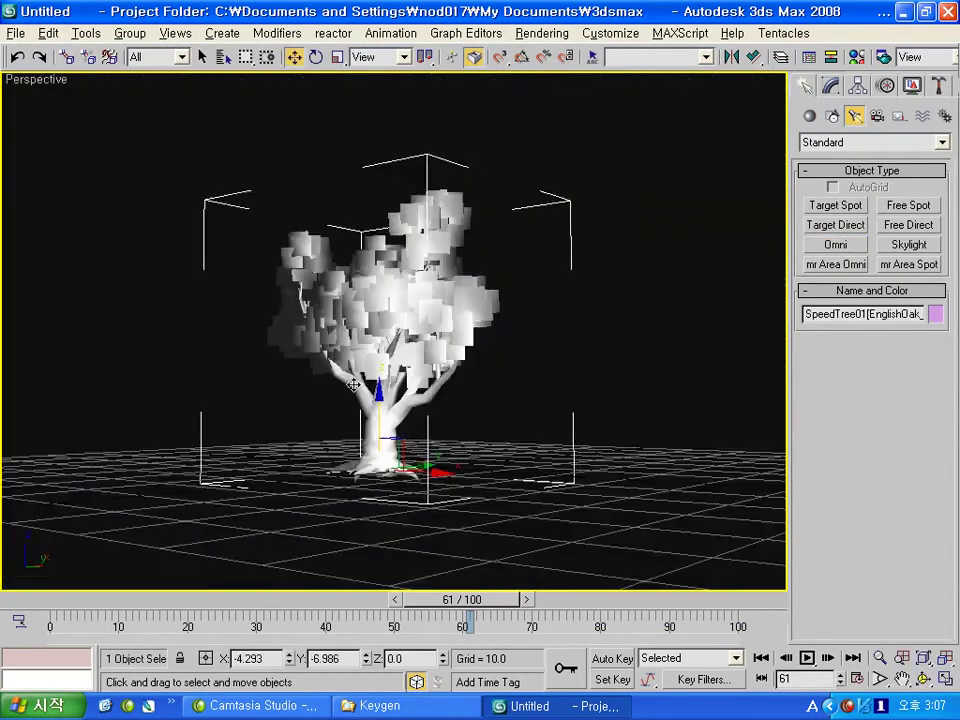
{"action": "scroll", "coordinate": [354, 385], "scroll_direction": "up", "scroll_amount": 2}
{"action": "scroll", "coordinate": [421, 404], "scroll_direction": "down", "scroll_amount": 6}
{"action": "scroll", "coordinate": [421, 404], "scroll_direction": "up", "scroll_amount": 1}
{"action": "middle_click_drag", "start_coordinate": [419, 404], "coordinate": [419, 410], "text": "alt"}
- Turn on Adv. Ray Traced shadows for Omni01 and render the tree
{"action": "left_click", "coordinate": [258, 107]}
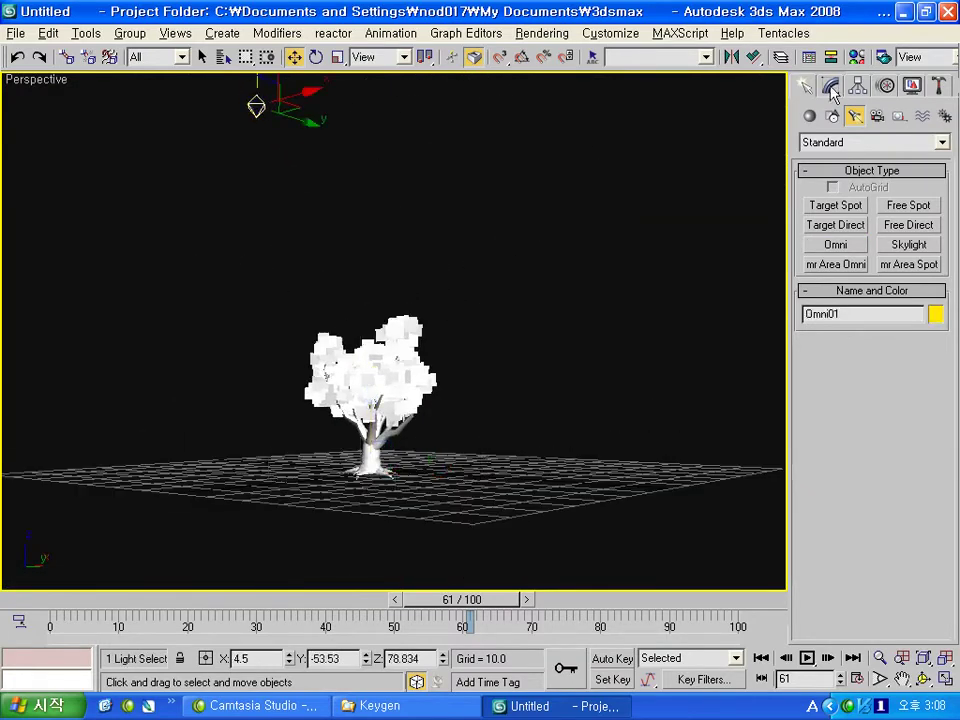
{"action": "left_click", "coordinate": [838, 88]}
{"action": "left_click", "coordinate": [810, 428]}
{"action": "left_click", "coordinate": [868, 448]}
{"action": "scroll", "coordinate": [855, 480], "scroll_direction": "up", "scroll_amount": 1}
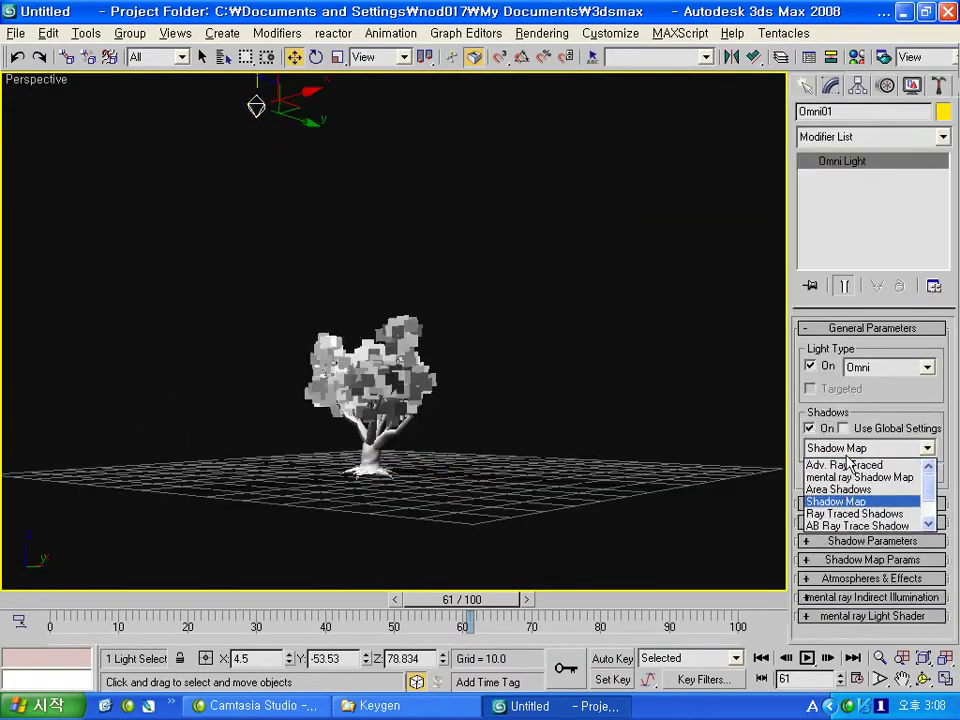
{"action": "left_click", "coordinate": [852, 467]}
{"action": "scroll", "coordinate": [465, 399], "scroll_direction": "up", "scroll_amount": 2}
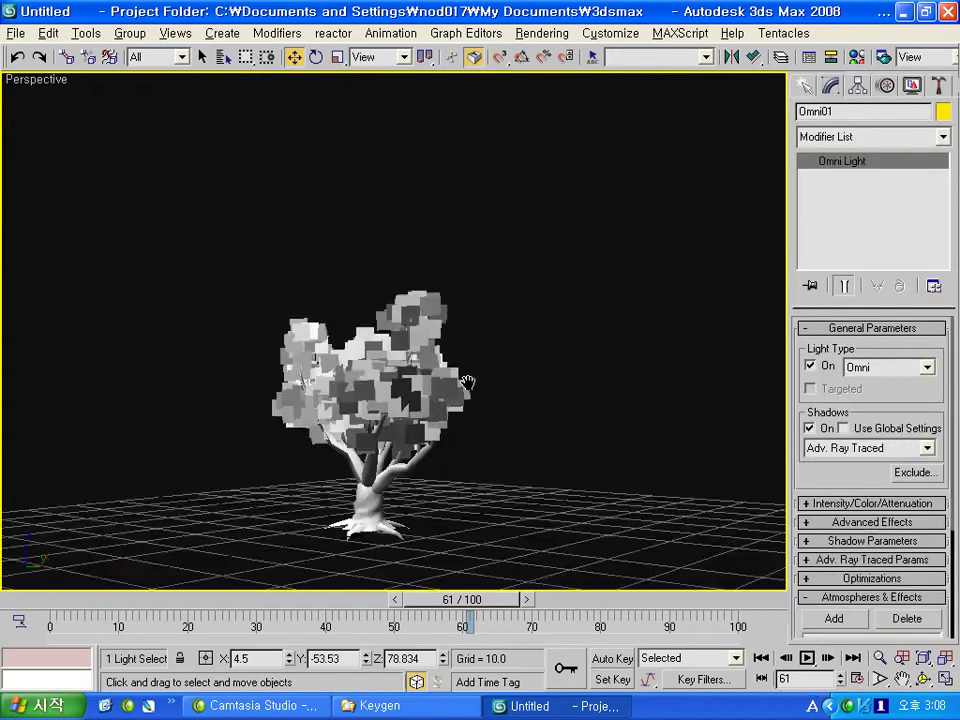
{"action": "scroll", "coordinate": [478, 366], "scroll_direction": "up", "scroll_amount": 2}
{"action": "scroll", "coordinate": [500, 317], "scroll_direction": "up", "scroll_amount": 2}
{"action": "scroll", "coordinate": [500, 317], "scroll_direction": "up", "scroll_amount": 1}
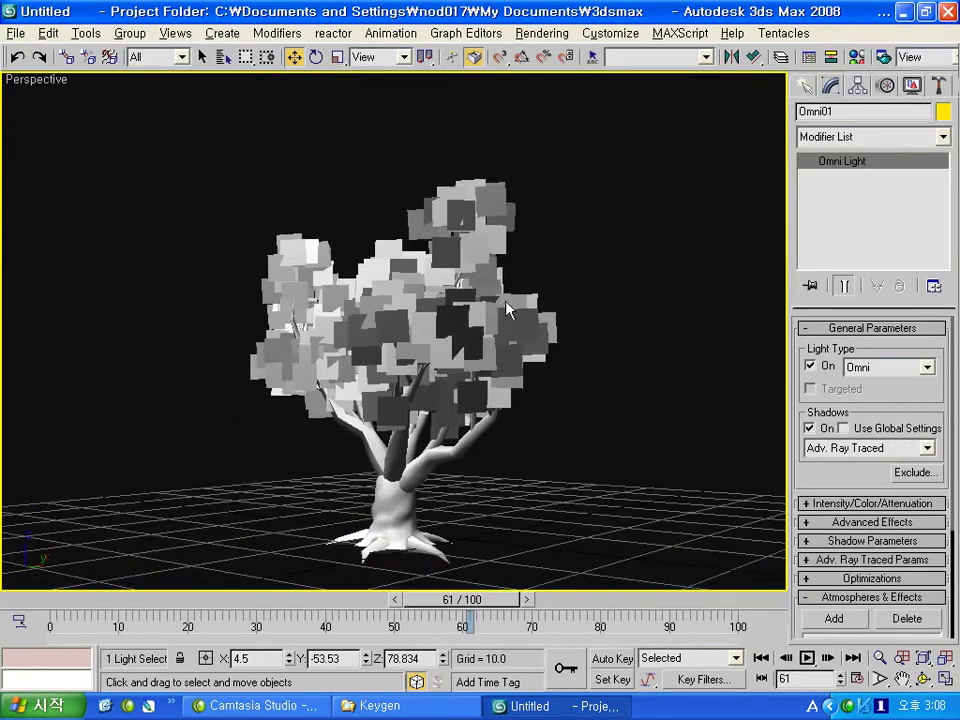
{"action": "left_click", "coordinate": [885, 60]}
{"action": "left_click", "coordinate": [774, 593]}
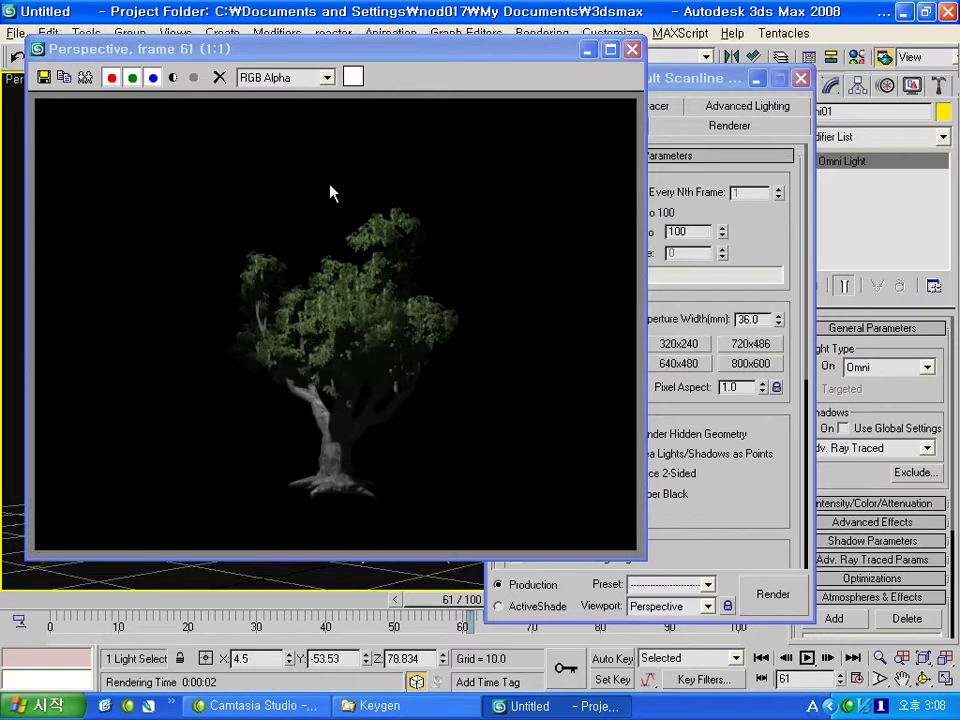
- Close the render windows, orbit down over the grid, and select the tree
{"action": "left_click", "coordinate": [632, 49]}
{"action": "left_click", "coordinate": [800, 78]}
{"action": "scroll", "coordinate": [487, 308], "scroll_direction": "down", "scroll_amount": 5}
{"action": "mouse_move", "coordinate": [487, 308]}
{"action": "middle_mouse_down", "text": "alt"}
{"action": "mouse_move", "coordinate": [480, 358]}
{"action": "mouse_move", "coordinate": [451, 414]}
{"action": "mouse_move", "coordinate": [337, 412]}
{"action": "middle_mouse_up", "text": "alt"}
{"action": "left_click", "coordinate": [446, 412]}
{"action": "scroll", "coordinate": [409, 416], "scroll_direction": "down", "scroll_amount": 3}
{"action": "middle_click_drag", "start_coordinate": [446, 460], "coordinate": [446, 422]}
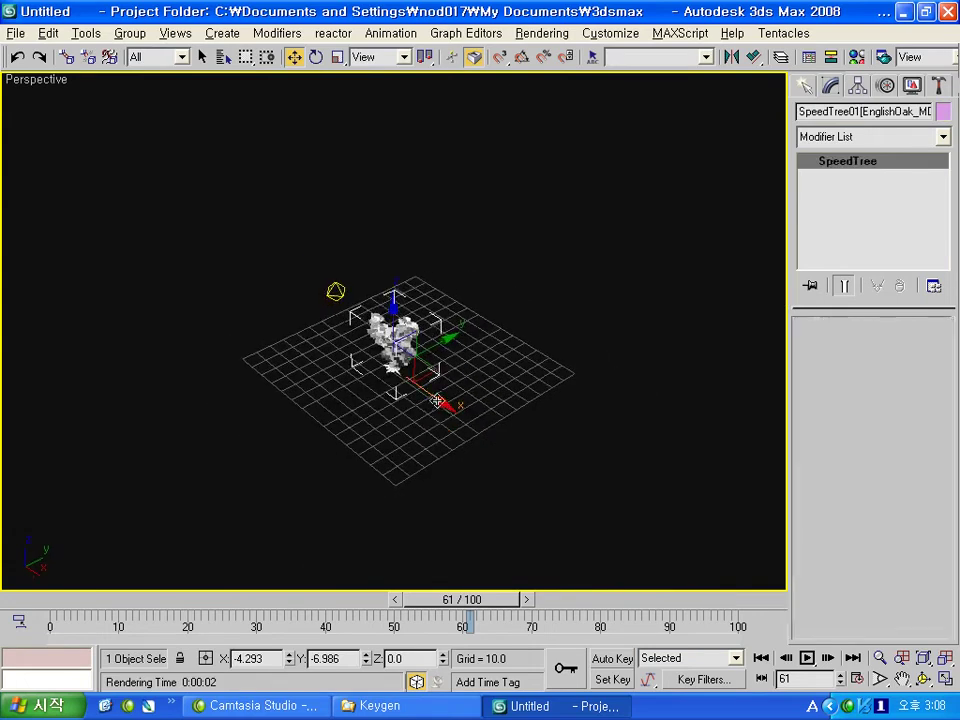
- Shift-drag the oak along X to make 3 copies in a row
{"action": "left_click_drag", "start_coordinate": [446, 422], "coordinate": [388, 373], "text": "shift"}
{"action": "left_click", "coordinate": [528, 364]}
{"action": "left_click", "coordinate": [528, 364]}
{"action": "left_click", "coordinate": [497, 439]}
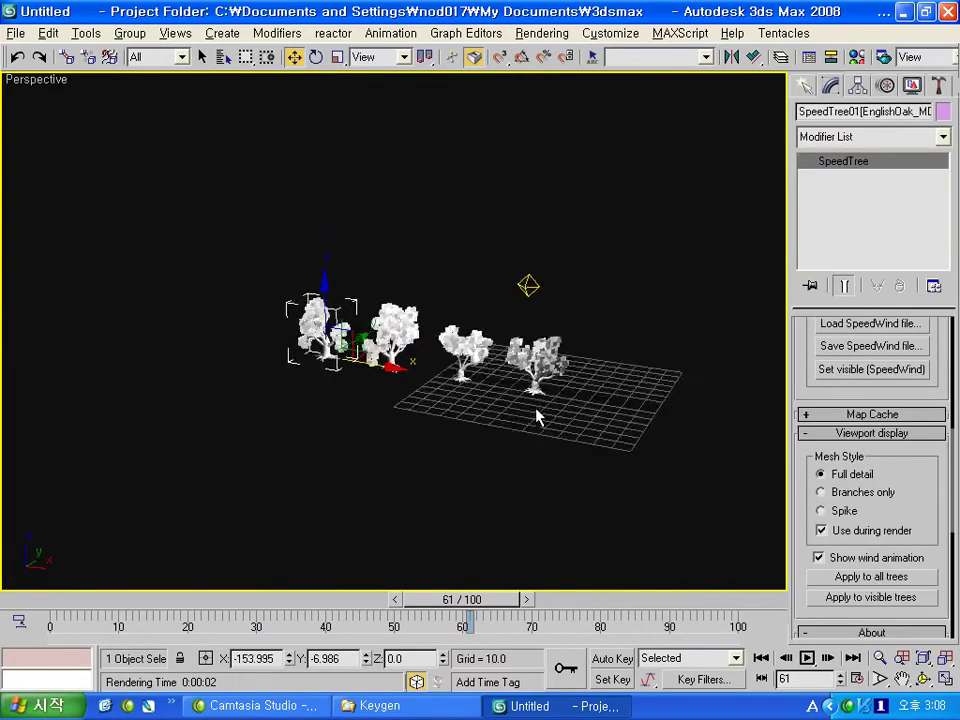
{"action": "scroll", "coordinate": [537, 422], "scroll_direction": "up", "scroll_amount": 3}
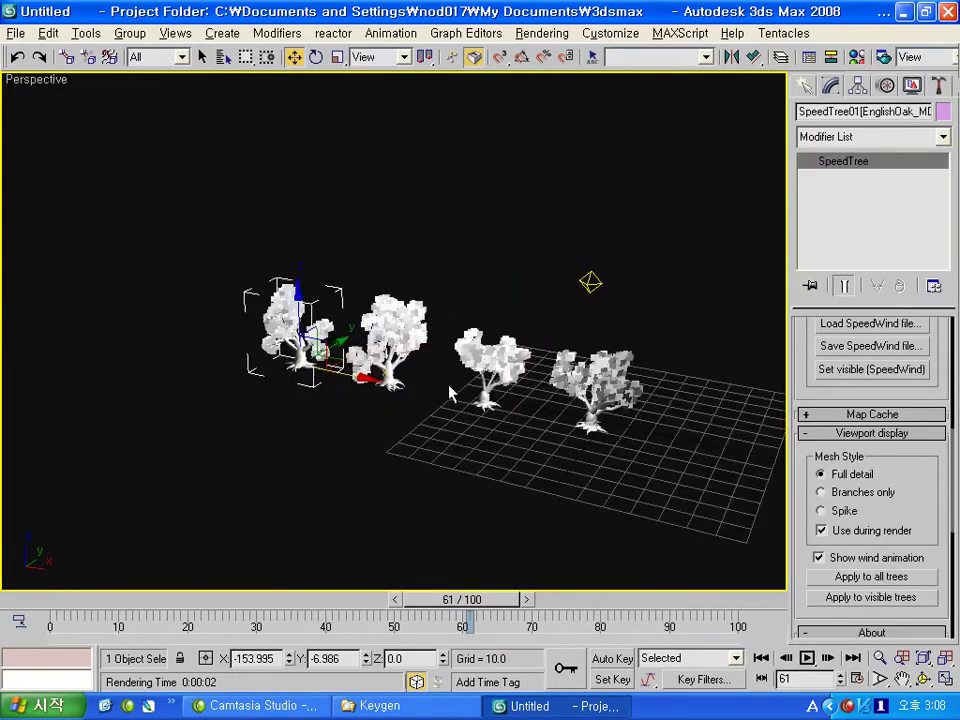
{"action": "middle_click_drag", "start_coordinate": [393, 383], "coordinate": [425, 405], "text": "alt"}
- Render the row of four oaks, zoom into the image, and close the render windows
{"action": "left_click", "coordinate": [883, 57]}
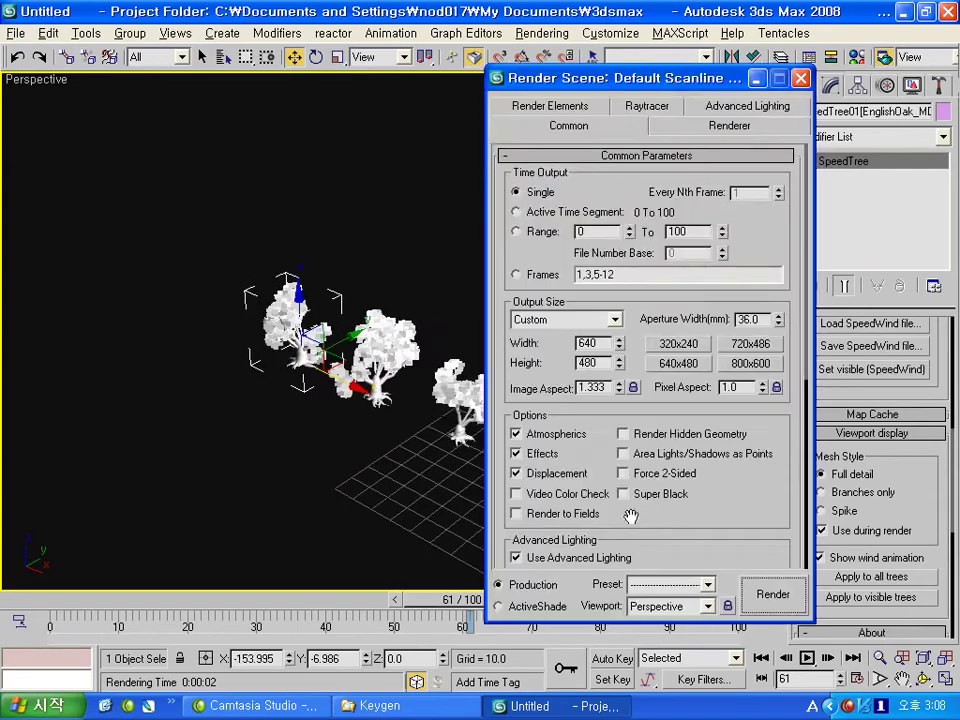
{"action": "left_click", "coordinate": [773, 594]}
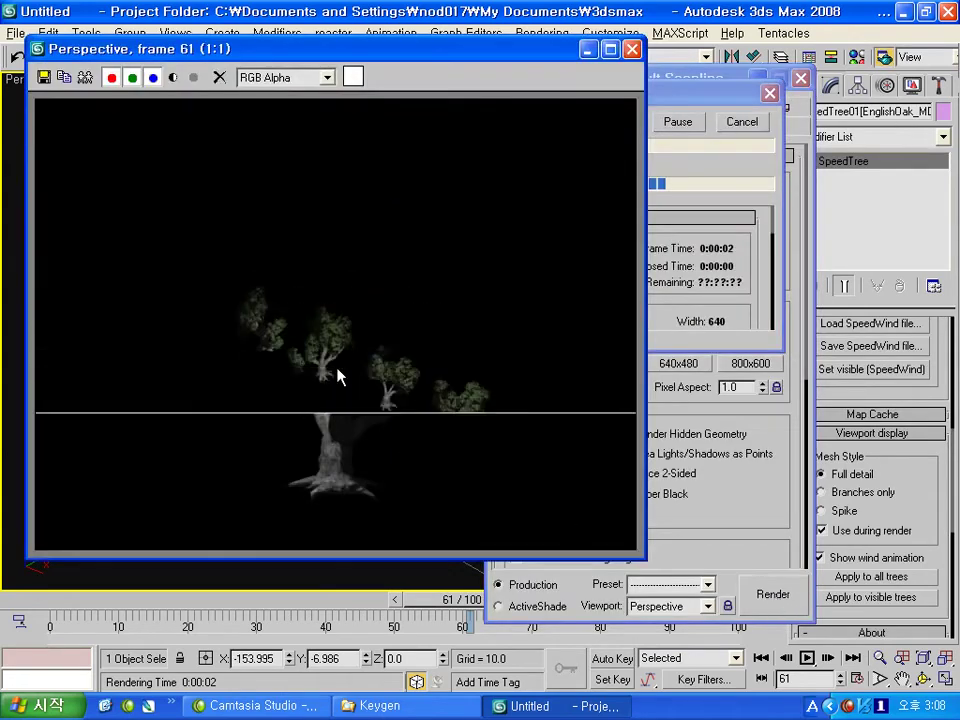
{"action": "left_click", "coordinate": [264, 339], "text": "ctrl"}
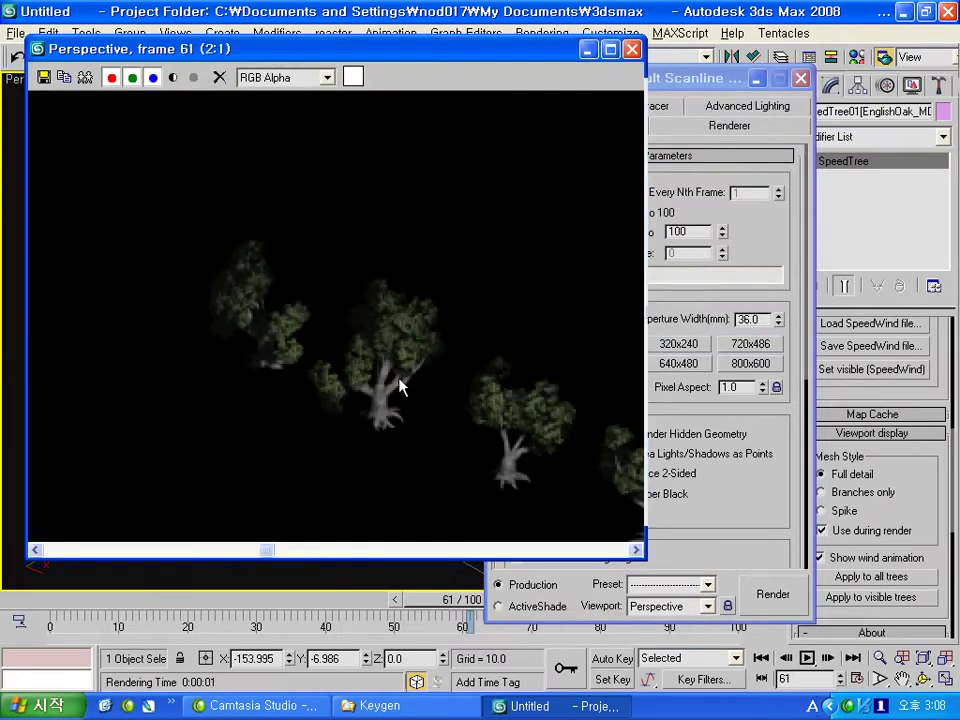
{"action": "right_click", "coordinate": [322, 390], "text": "ctrl"}
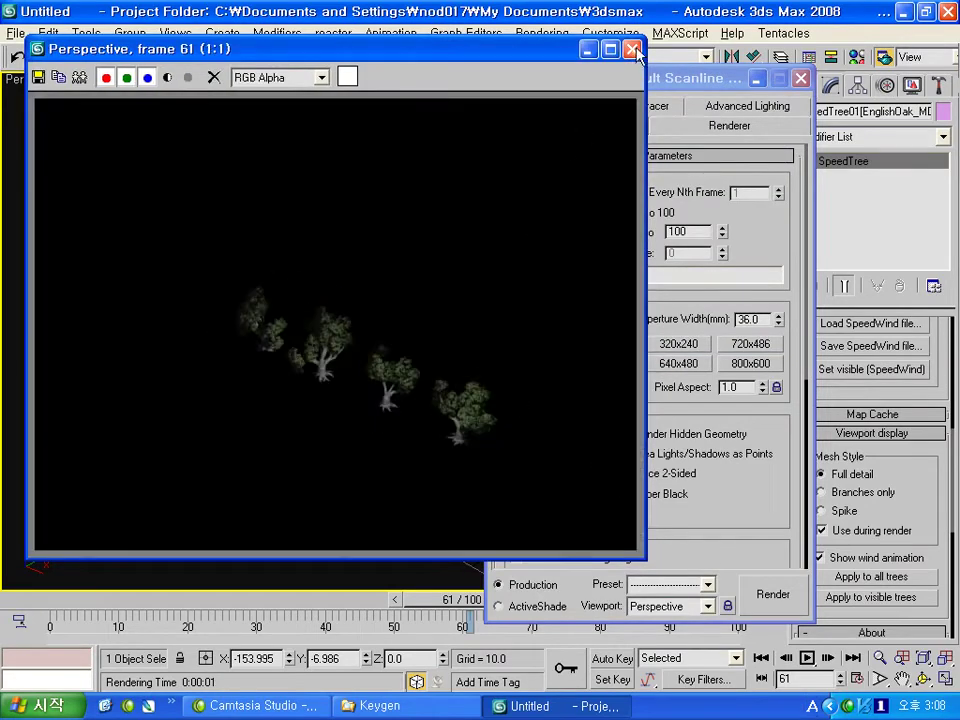
{"action": "left_click", "coordinate": [632, 49]}
{"action": "left_click_drag", "start_coordinate": [700, 78], "coordinate": [493, 95]}
{"action": "left_click", "coordinate": [594, 95]}
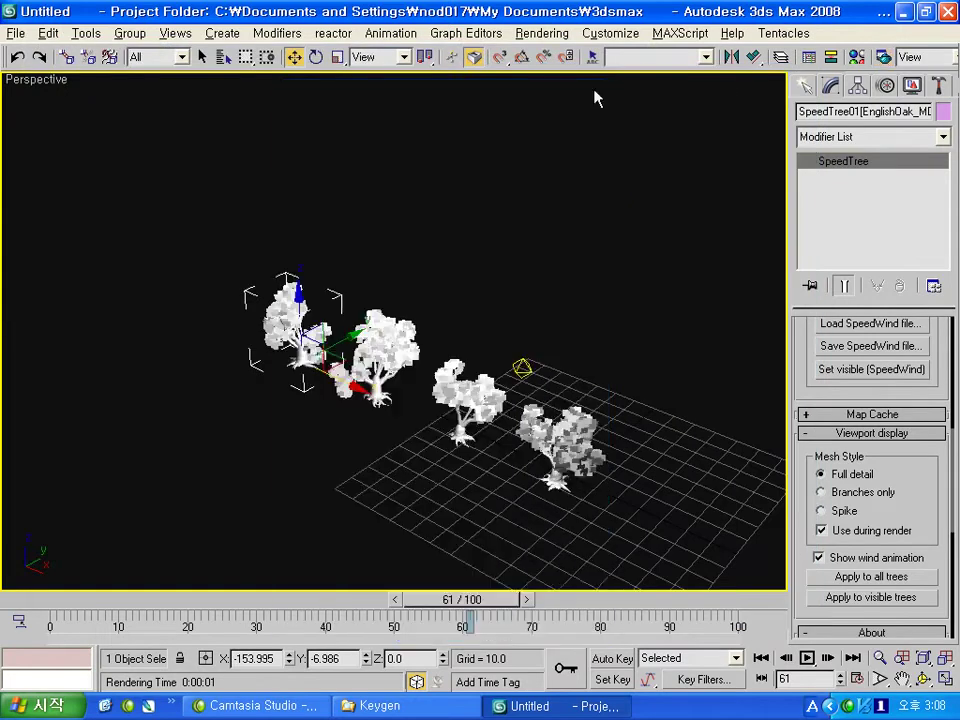
{"action": "left_click", "coordinate": [803, 88]}
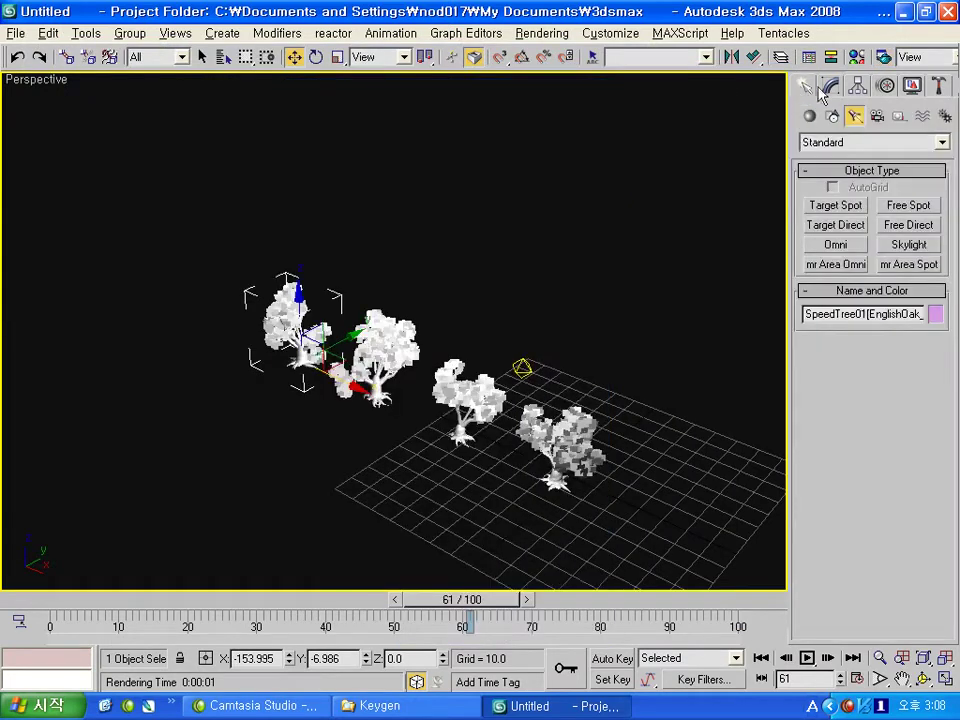
- Show the Geometry object types in the Create panel
{"action": "left_click", "coordinate": [809, 117]}
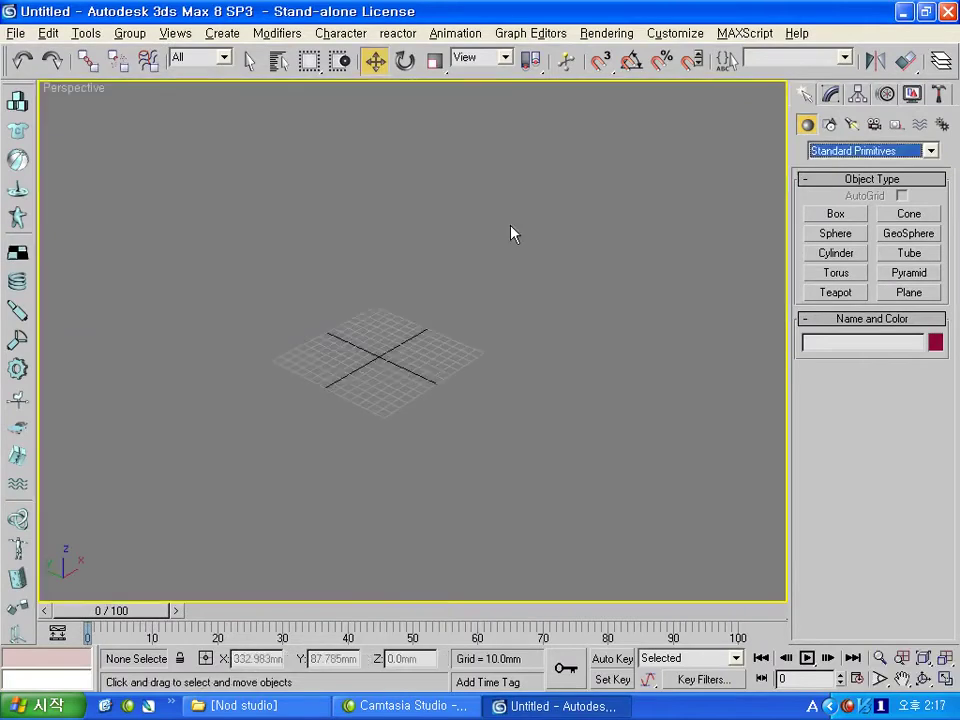
- Draw a large rectangle spline covering the grid
{"action": "left_click", "coordinate": [860, 150]}
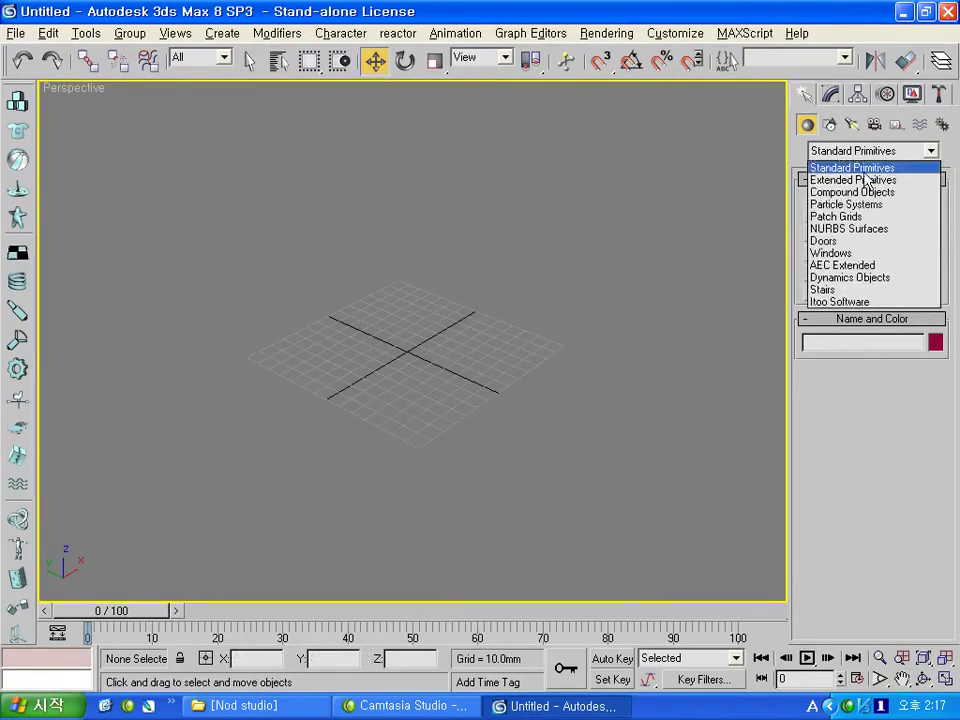
{"action": "left_click", "coordinate": [858, 302]}
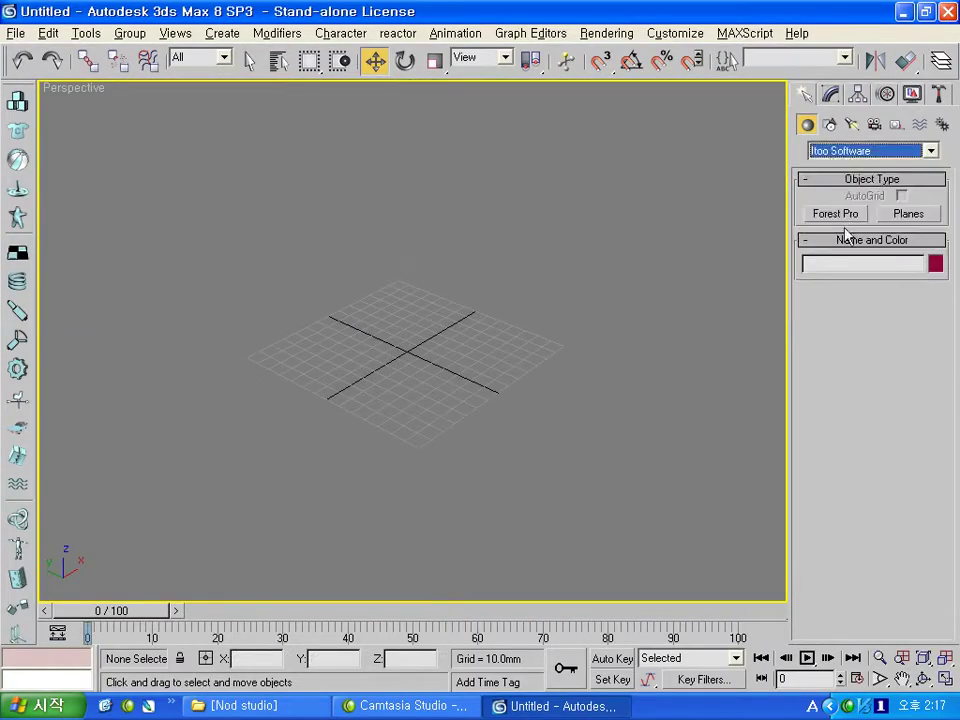
{"action": "left_click", "coordinate": [830, 124]}
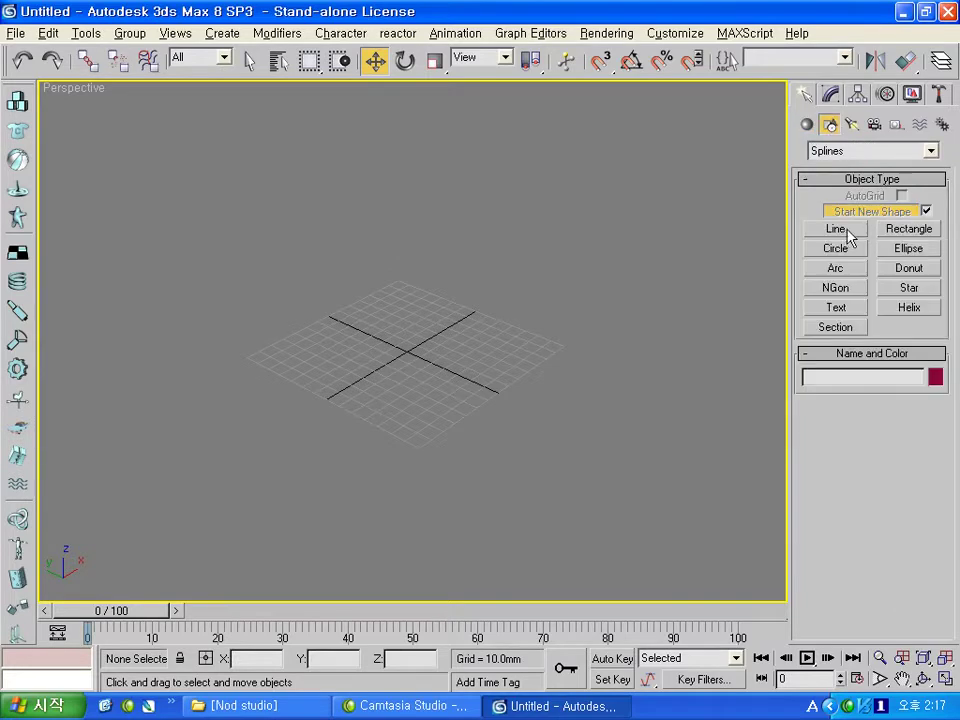
{"action": "left_click", "coordinate": [887, 230]}
{"action": "mouse_move", "coordinate": [440, 242]}
{"action": "left_mouse_down"}
{"action": "mouse_move", "coordinate": [389, 505]}
{"action": "mouse_move", "coordinate": [395, 498]}
{"action": "left_mouse_up"}
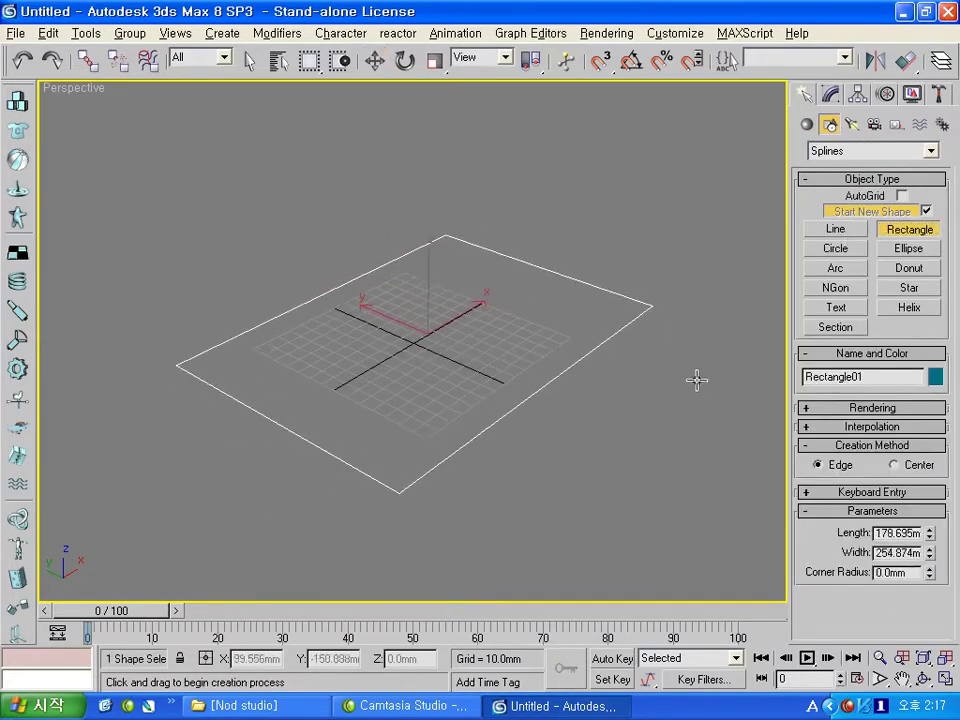
- Start a Forest Pro object from the Itoo Software geometry category
{"action": "left_click", "coordinate": [807, 124]}
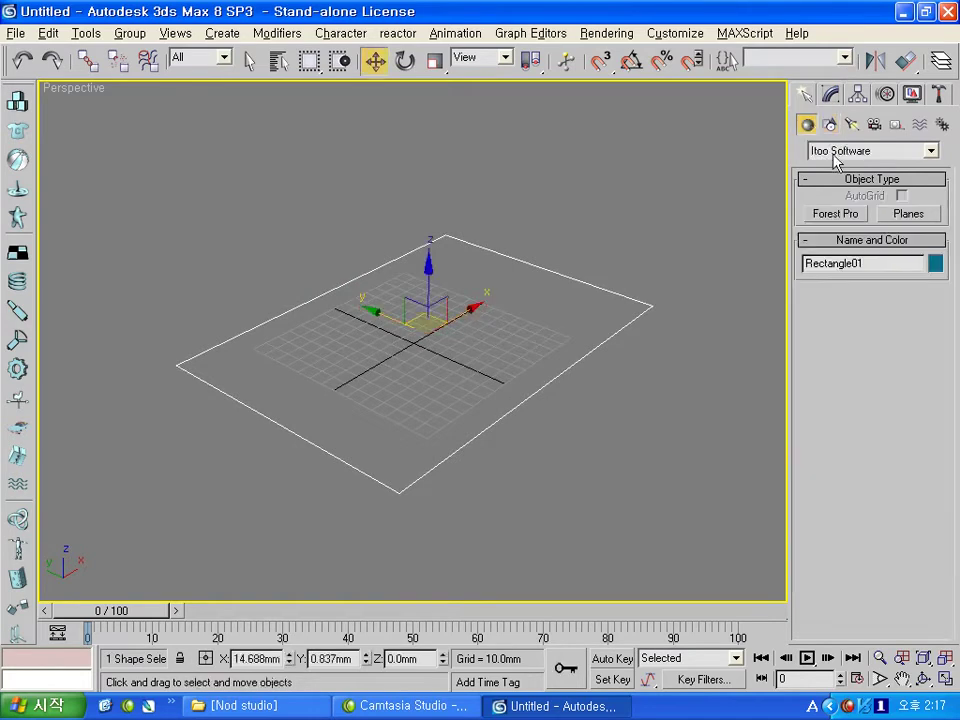
{"action": "left_click", "coordinate": [865, 150]}
{"action": "left_click", "coordinate": [848, 302]}
{"action": "left_click", "coordinate": [837, 215]}
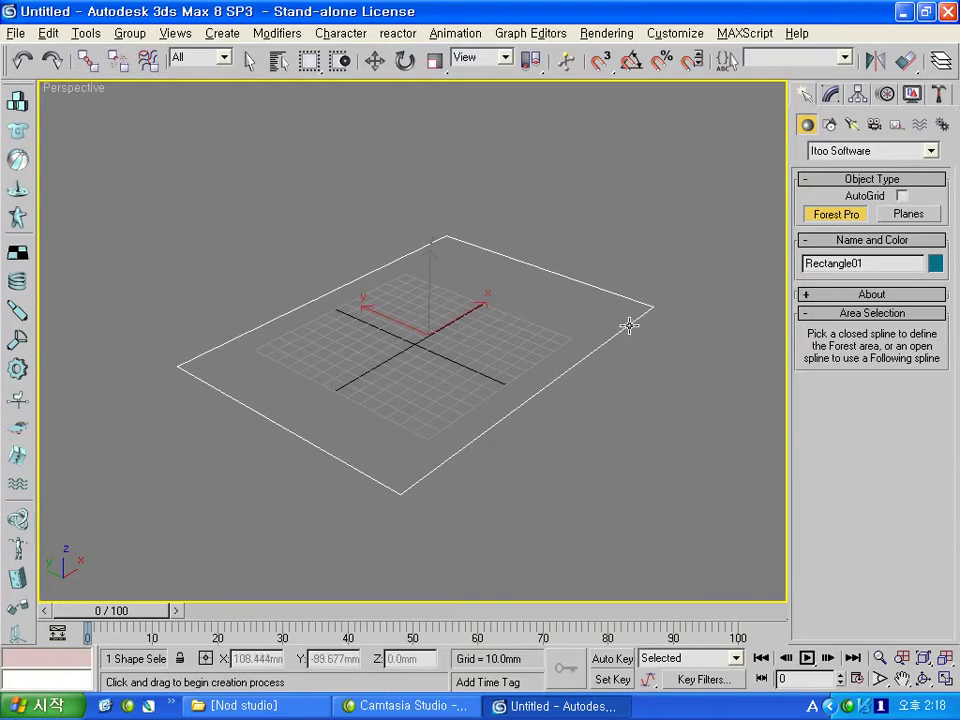
- Create Forest01 on the rectangle and orbit to a tilted view of it
{"action": "left_click", "coordinate": [629, 325]}
{"action": "mouse_move", "coordinate": [629, 325]}
{"action": "middle_mouse_down", "text": "alt"}
{"action": "mouse_move", "coordinate": [390, 338]}
{"action": "mouse_move", "coordinate": [447, 350]}
{"action": "mouse_move", "coordinate": [484, 349]}
{"action": "mouse_move", "coordinate": [266, 315]}
{"action": "mouse_move", "coordinate": [674, 303]}
{"action": "mouse_move", "coordinate": [386, 137]}
{"action": "middle_mouse_up", "text": "alt"}
{"action": "key", "text": "t"}
{"action": "mouse_move", "coordinate": [474, 261]}
{"action": "middle_mouse_down", "text": "alt"}
{"action": "mouse_move", "coordinate": [471, 302]}
{"action": "mouse_move", "coordinate": [519, 250]}
{"action": "mouse_move", "coordinate": [495, 306]}
{"action": "mouse_move", "coordinate": [544, 296]}
{"action": "mouse_move", "coordinate": [408, 299]}
{"action": "mouse_move", "coordinate": [410, 310]}
{"action": "middle_mouse_up", "text": "alt"}
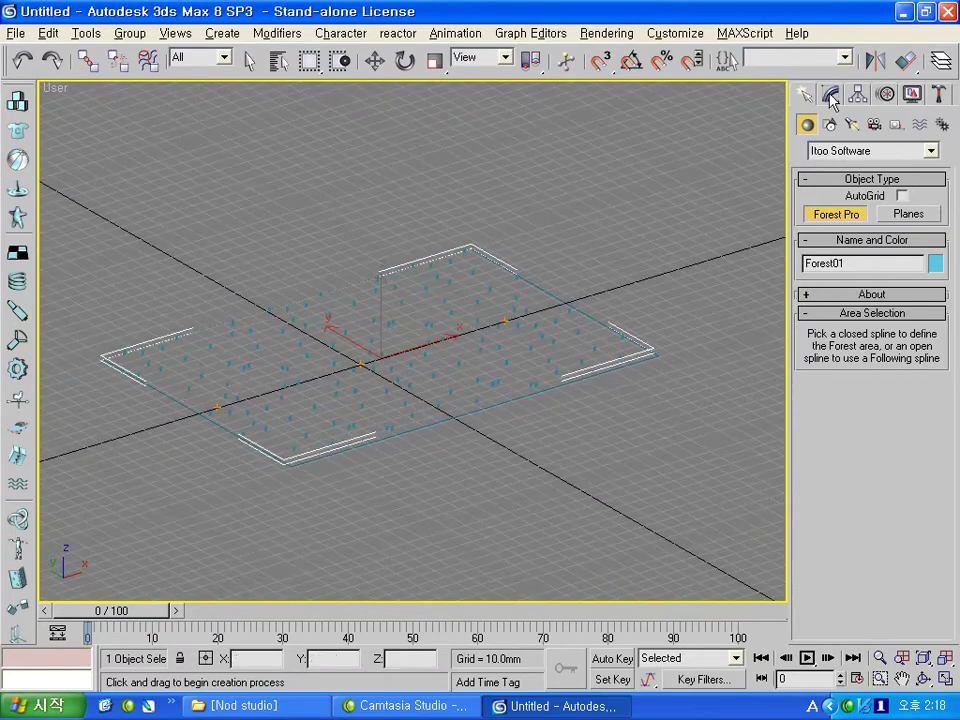
- Select Forest01 and open its parameters in the Modify panel
{"action": "left_click", "coordinate": [375, 61]}
{"action": "left_click", "coordinate": [691, 243]}
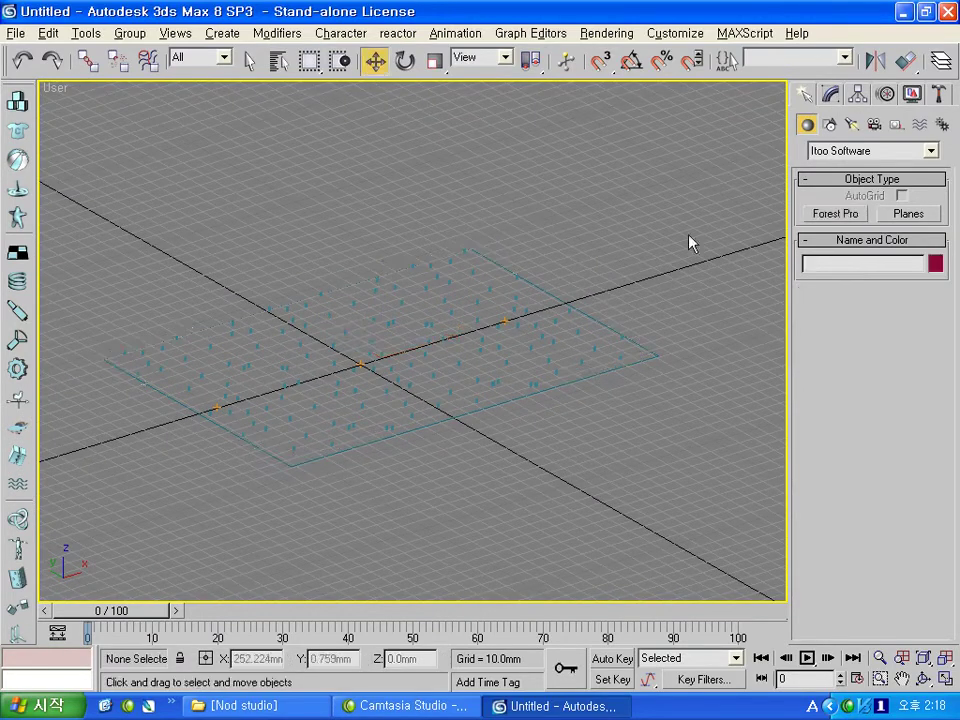
{"action": "left_click", "coordinate": [443, 340]}
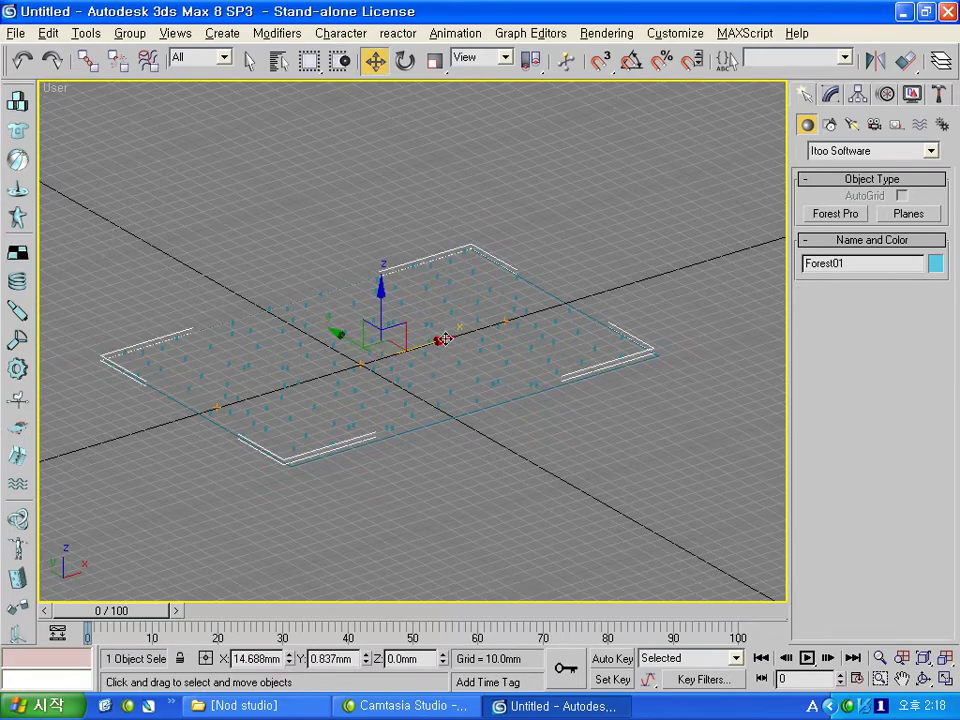
{"action": "left_click", "coordinate": [829, 95]}
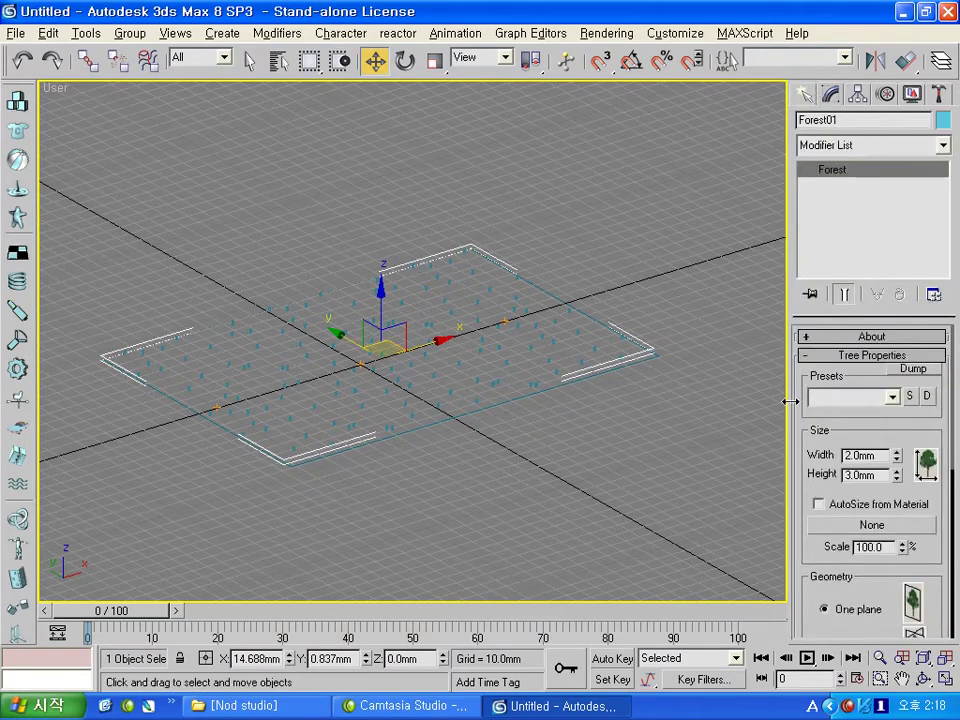
- Widen the command panel and raise tree size to 5.595 × 6.63 mm, leaving 49 trees
{"action": "left_click_drag", "start_coordinate": [790, 401], "coordinate": [722, 407]}
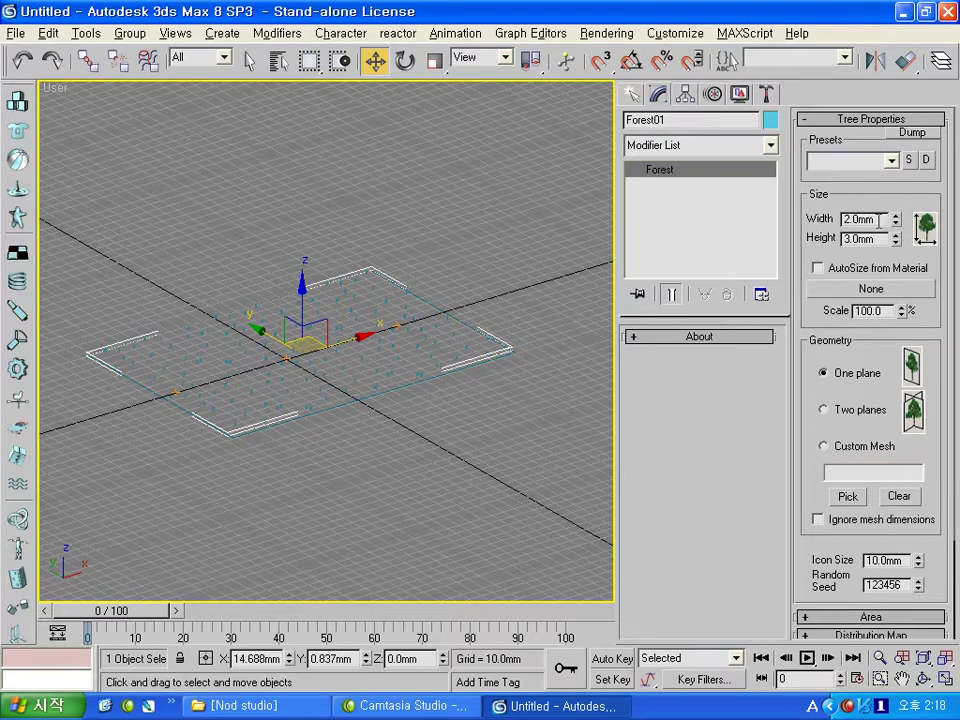
{"action": "mouse_move", "coordinate": [895, 225]}
{"action": "left_mouse_down"}
{"action": "mouse_move", "coordinate": [902, 230]}
{"action": "mouse_move", "coordinate": [901, 203]}
{"action": "mouse_move", "coordinate": [879, 137]}
{"action": "mouse_move", "coordinate": [880, 150]}
{"action": "left_mouse_up"}
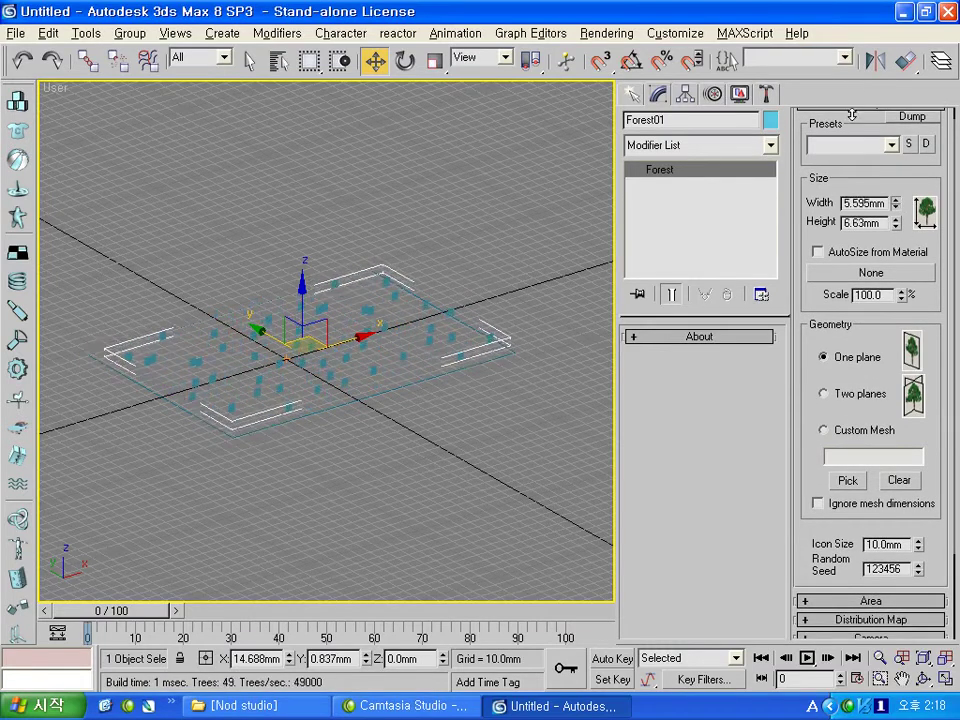
{"action": "scroll", "coordinate": [408, 314], "scroll_direction": "up", "scroll_amount": 4}
{"action": "scroll", "coordinate": [408, 314], "scroll_direction": "down", "scroll_amount": 4}
{"action": "middle_click_drag", "start_coordinate": [407, 300], "coordinate": [435, 293], "text": "alt"}
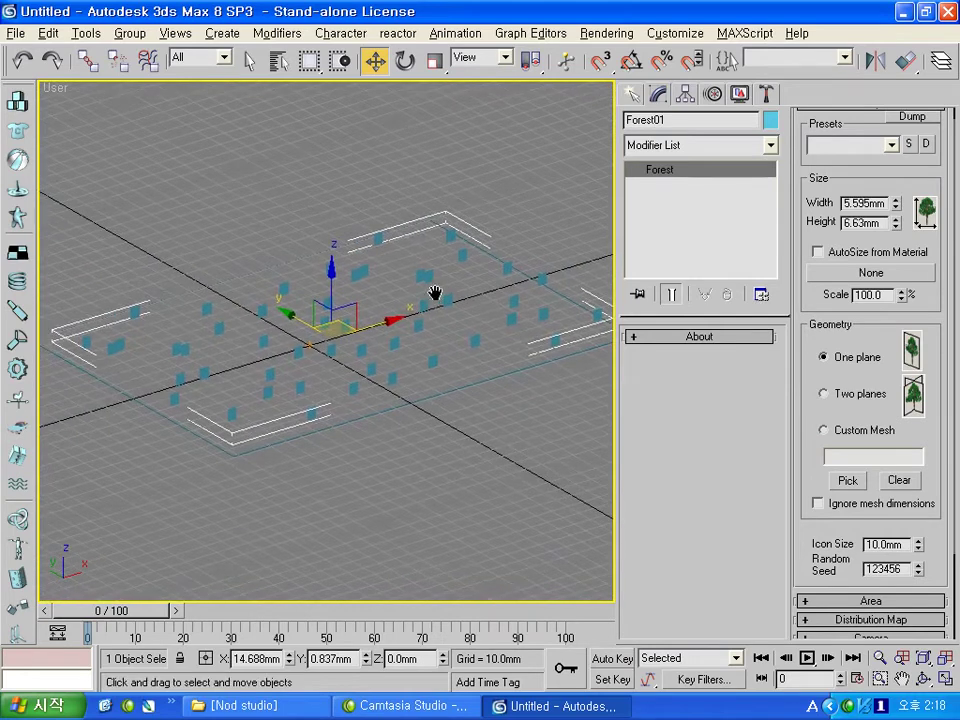
{"action": "scroll", "coordinate": [426, 306], "scroll_direction": "up", "scroll_amount": 4}
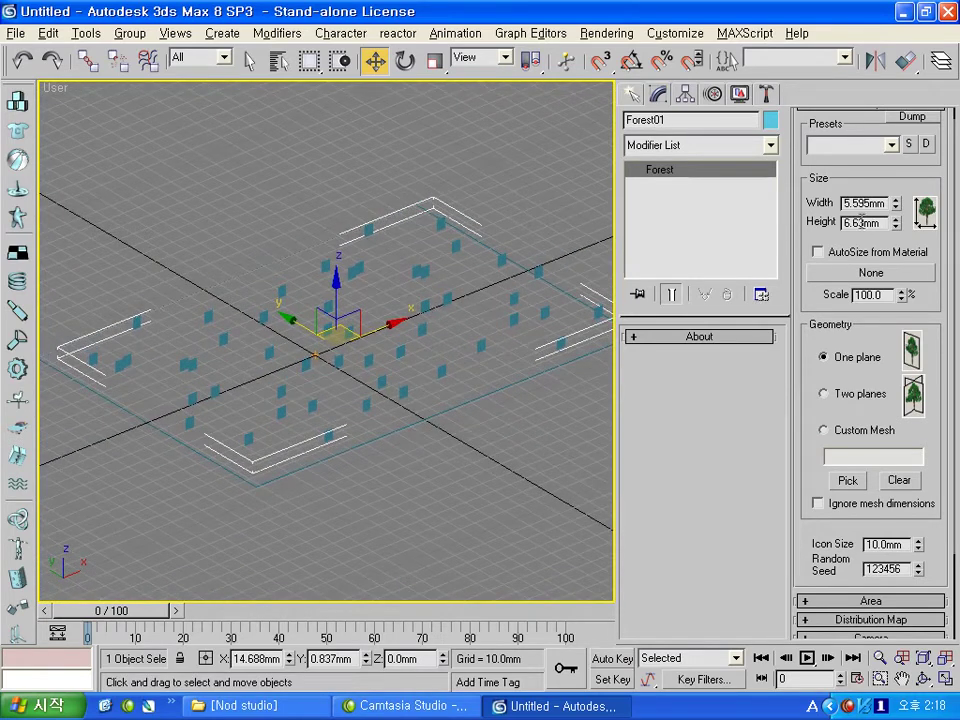
{"action": "mouse_move", "coordinate": [405, 310]}
{"action": "middle_mouse_down", "text": "alt"}
{"action": "mouse_move", "coordinate": [403, 291]}
{"action": "mouse_move", "coordinate": [482, 293]}
{"action": "middle_mouse_up", "text": "alt"}
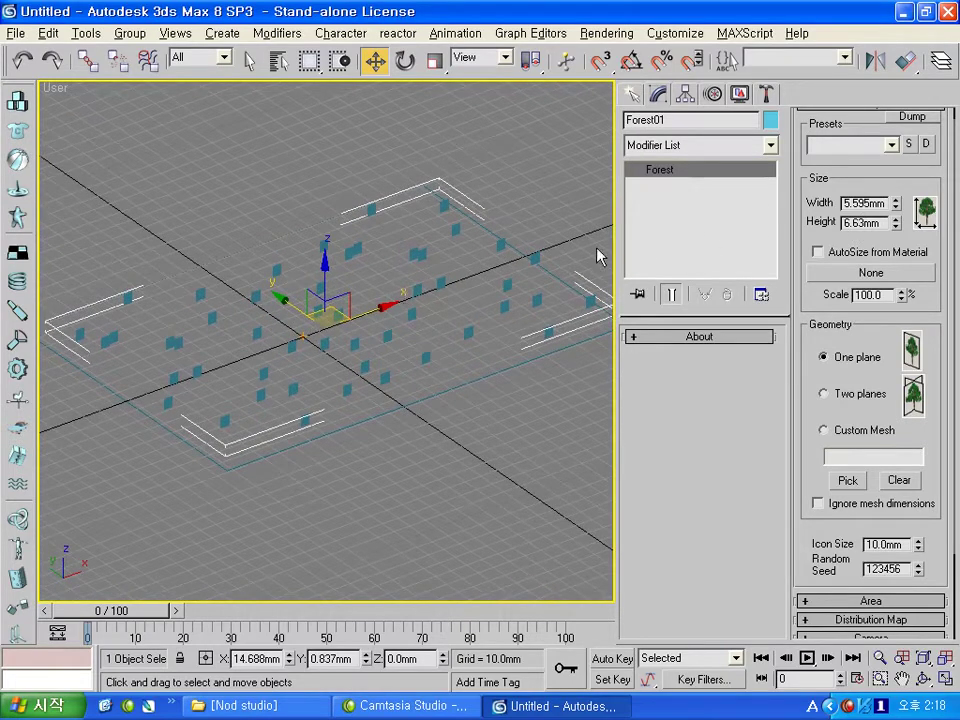
{"action": "middle_click_drag", "start_coordinate": [507, 265], "coordinate": [494, 262]}
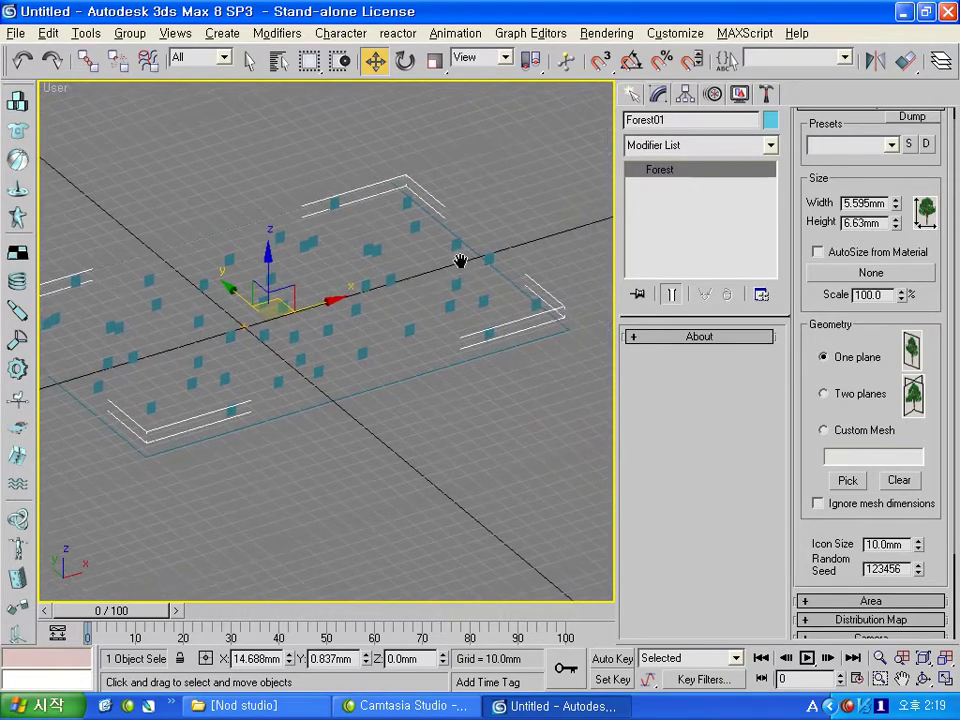
- Resize the trees to 6.602 mm wide and 7.359 mm tall
{"action": "left_click_drag", "start_coordinate": [896, 221], "coordinate": [894, 193]}
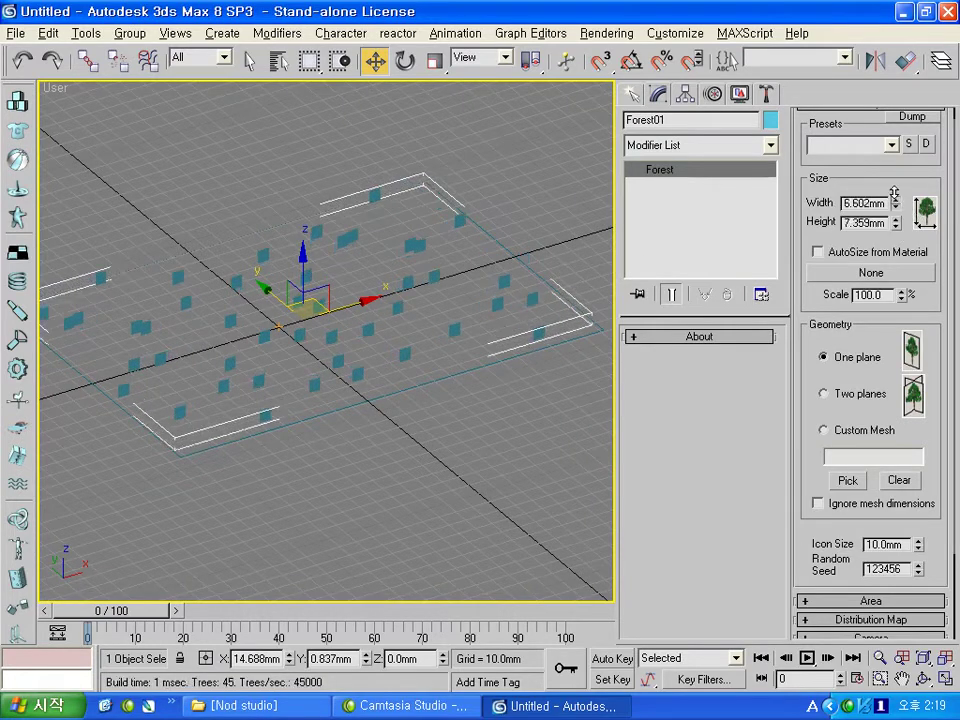
{"action": "left_click_drag", "start_coordinate": [928, 318], "coordinate": [923, 235]}
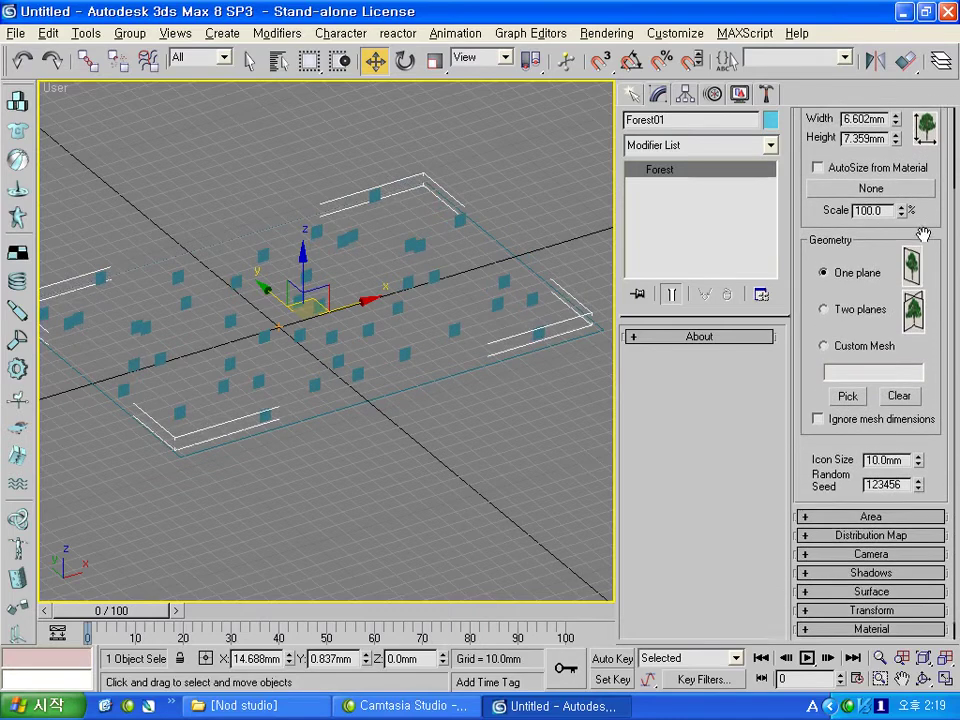
{"action": "left_click_drag", "start_coordinate": [874, 272], "coordinate": [876, 244]}
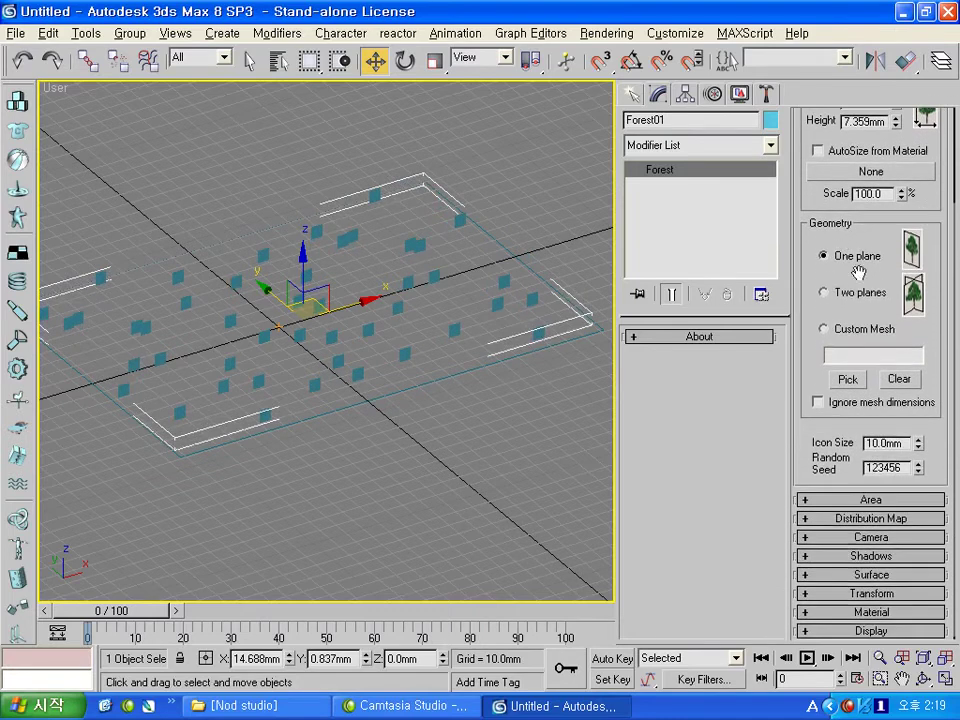
- Compare One plane and Two planes tree geometry while orbiting the forest
{"action": "left_click", "coordinate": [857, 300]}
{"action": "mouse_move", "coordinate": [345, 405]}
{"action": "middle_mouse_down", "text": "alt"}
{"action": "mouse_move", "coordinate": [199, 401]}
{"action": "mouse_move", "coordinate": [305, 380]}
{"action": "middle_mouse_up", "text": "alt"}
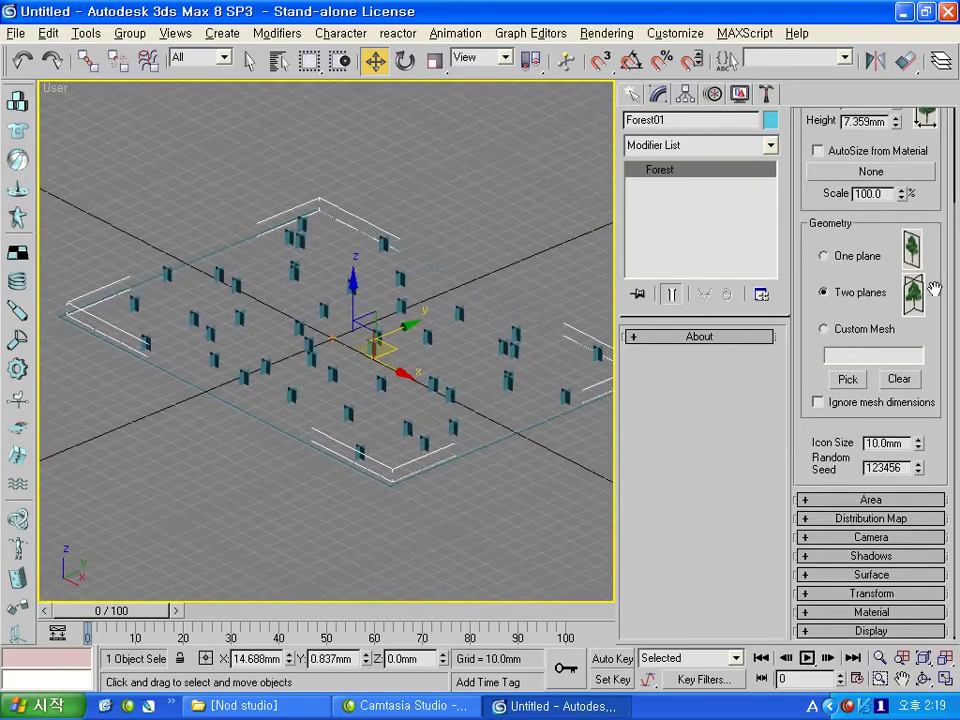
{"action": "left_click", "coordinate": [857, 257]}
{"action": "left_click", "coordinate": [862, 300]}
{"action": "mouse_move", "coordinate": [420, 407]}
{"action": "middle_mouse_down", "text": "alt"}
{"action": "mouse_move", "coordinate": [416, 414]}
{"action": "mouse_move", "coordinate": [396, 399]}
{"action": "middle_mouse_up", "text": "alt"}
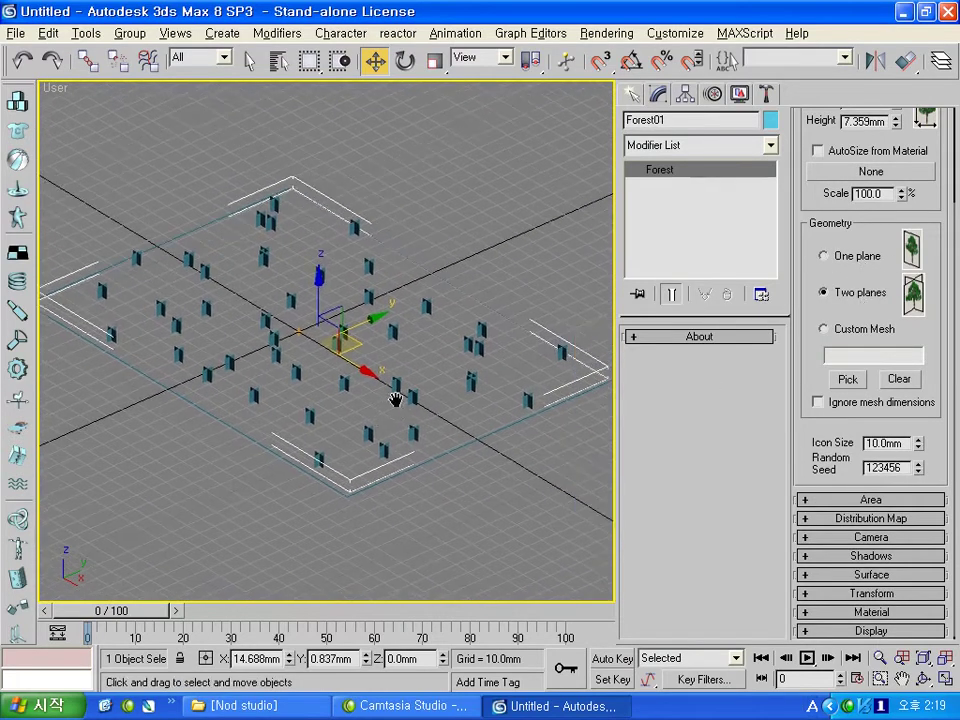
{"action": "left_click", "coordinate": [852, 262]}
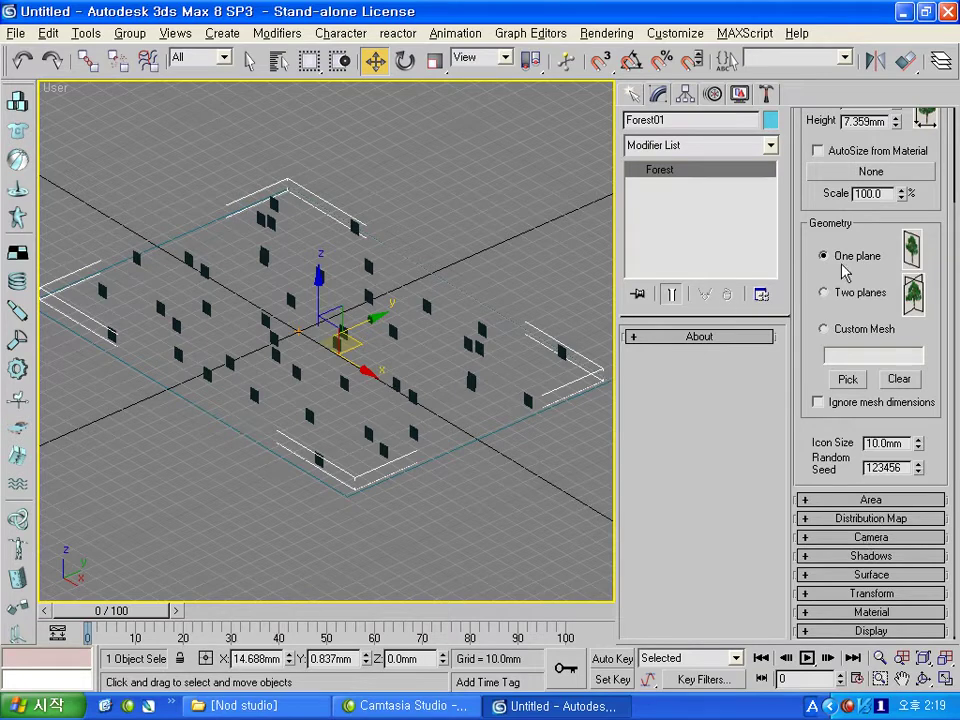
{"action": "left_click", "coordinate": [846, 295]}
{"action": "mouse_move", "coordinate": [450, 360]}
{"action": "middle_mouse_down", "text": "alt"}
{"action": "mouse_move", "coordinate": [287, 386]}
{"action": "mouse_move", "coordinate": [154, 364]}
{"action": "mouse_move", "coordinate": [343, 386]}
{"action": "mouse_move", "coordinate": [425, 376]}
{"action": "mouse_move", "coordinate": [326, 377]}
{"action": "middle_mouse_up", "text": "alt"}
{"action": "scroll", "coordinate": [276, 379], "scroll_direction": "up", "scroll_amount": 5}
{"action": "scroll", "coordinate": [276, 379], "scroll_direction": "up", "scroll_amount": 2}
{"action": "scroll", "coordinate": [288, 365], "scroll_direction": "up", "scroll_amount": 2}
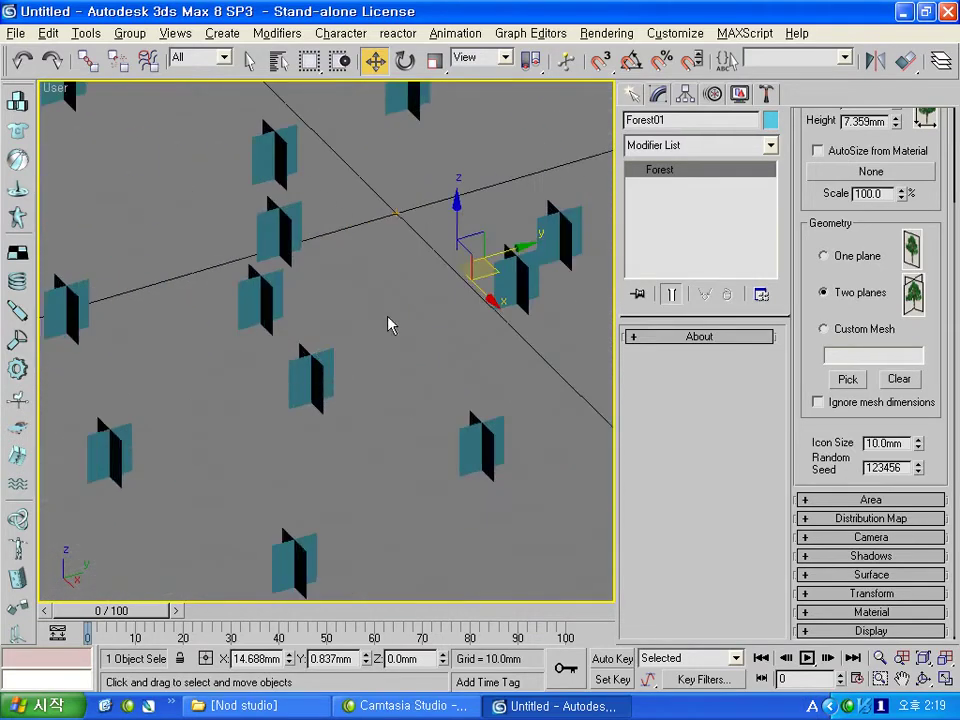
{"action": "scroll", "coordinate": [390, 325], "scroll_direction": "down", "scroll_amount": 6}
{"action": "middle_click_drag", "start_coordinate": [390, 325], "coordinate": [350, 342], "text": "alt"}
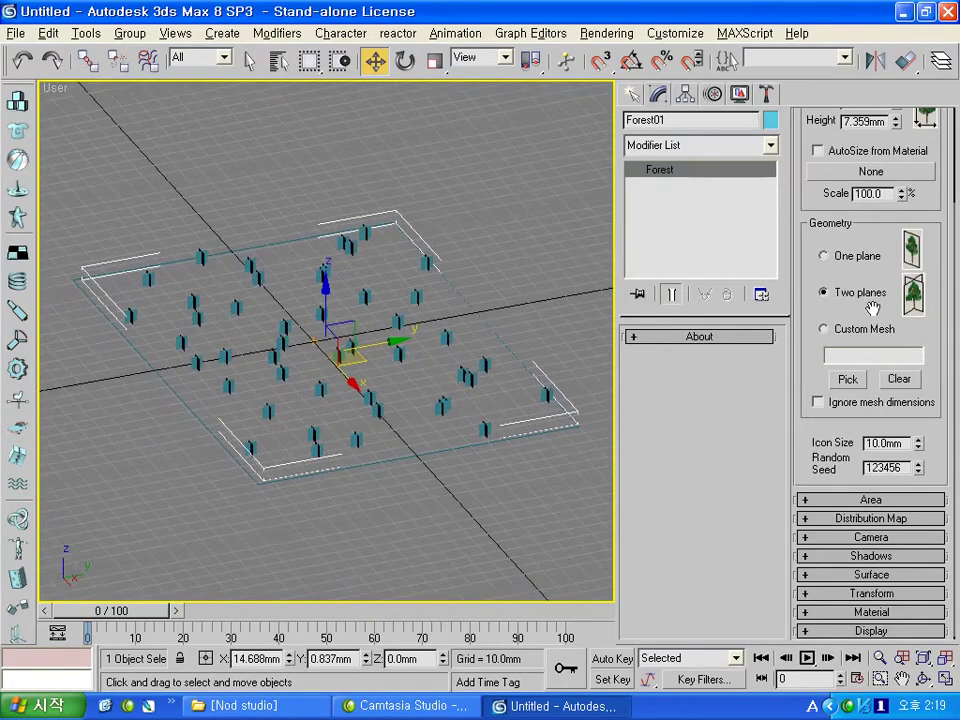
- Set the tree geometry to Custom Mesh and open the creation category list
{"action": "left_click", "coordinate": [866, 339]}
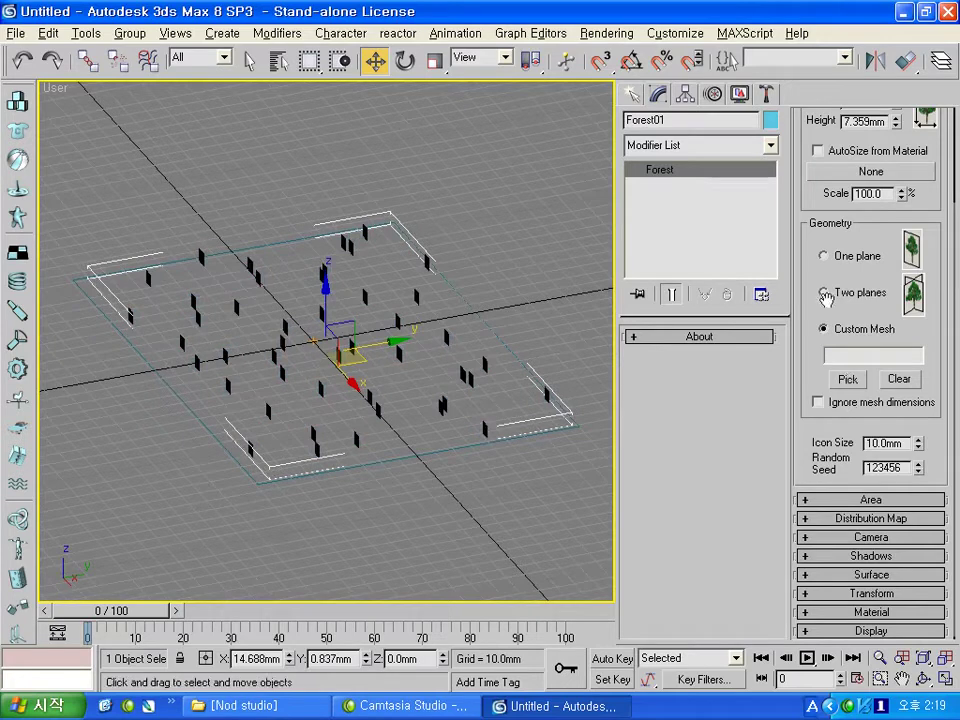
{"action": "left_click", "coordinate": [632, 93]}
{"action": "left_click", "coordinate": [657, 152]}
- Create a small low-segment sphere beside the forest
{"action": "left_click", "coordinate": [668, 160]}
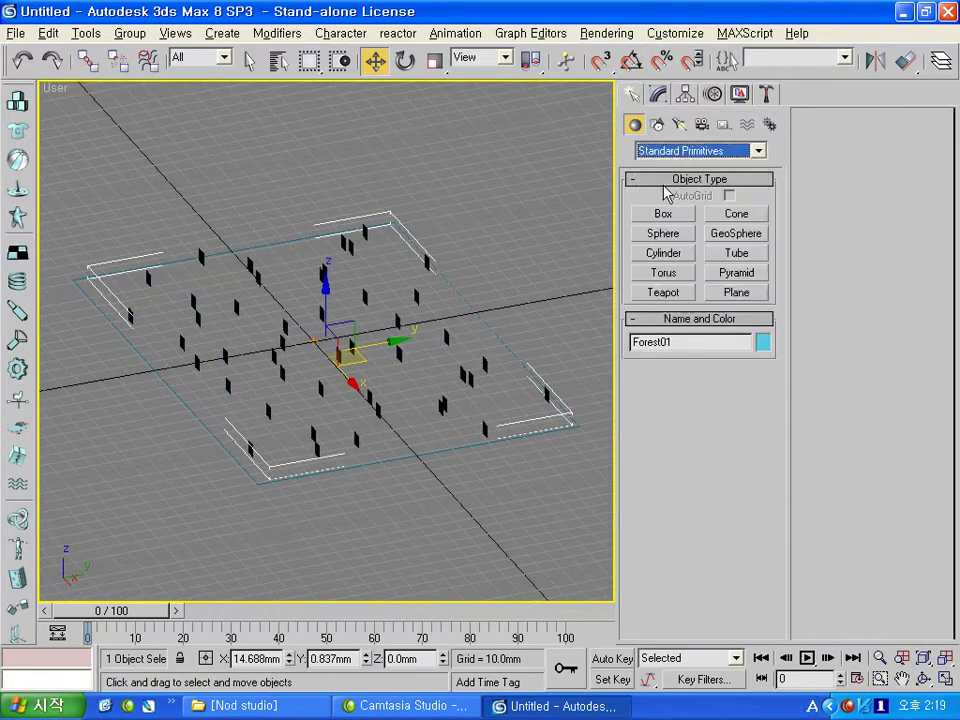
{"action": "left_click", "coordinate": [663, 233]}
{"action": "left_click_drag", "start_coordinate": [557, 241], "coordinate": [572, 243]}
{"action": "left_click_drag", "start_coordinate": [922, 165], "coordinate": [918, 349]}
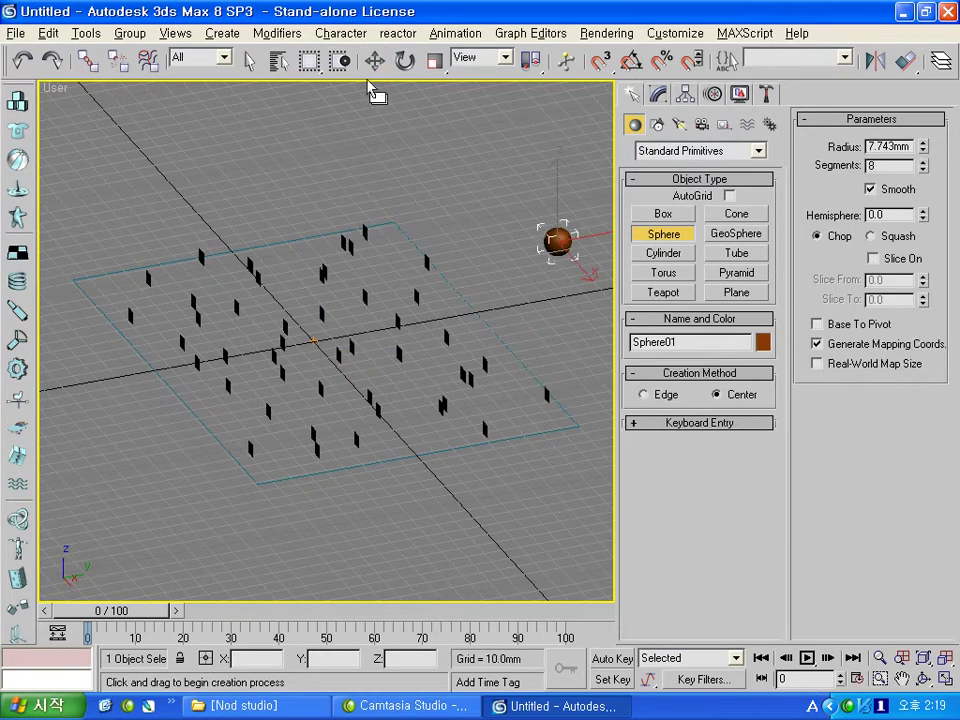
{"action": "key", "text": "w"}
- Select Forest01 and pick the sphere as its custom tree mesh
{"action": "left_click", "coordinate": [349, 236]}
{"action": "left_click", "coordinate": [356, 246]}
{"action": "left_click", "coordinate": [349, 245]}
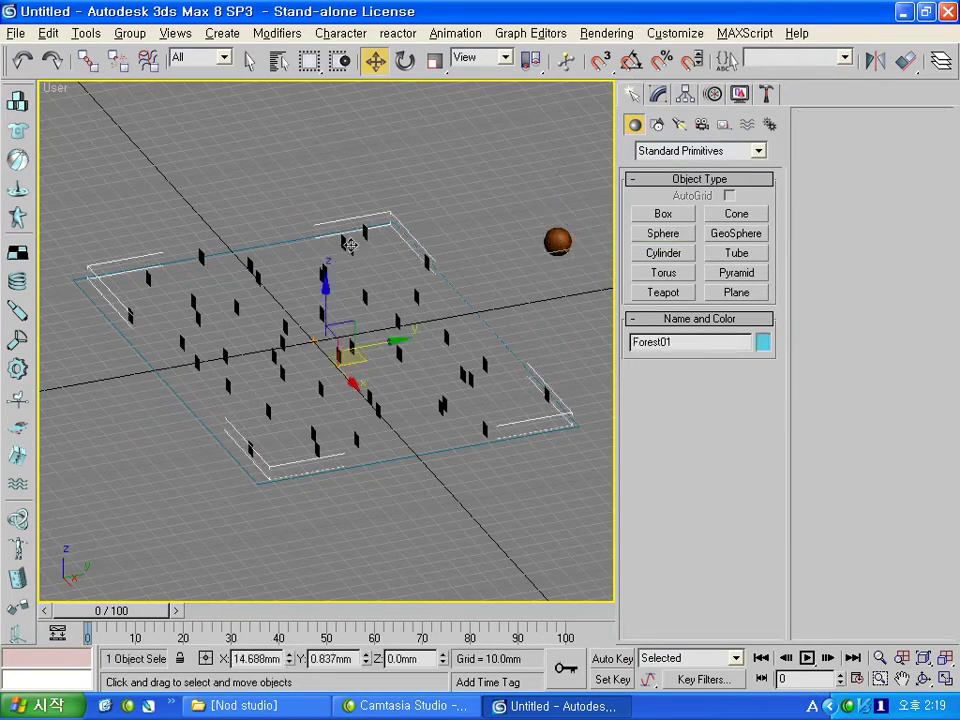
{"action": "left_click", "coordinate": [658, 93]}
{"action": "left_click", "coordinate": [848, 497]}
{"action": "left_click", "coordinate": [558, 242]}
- Switch the trees back to plane geometry and delete the sphere
{"action": "middle_click_drag", "start_coordinate": [388, 362], "coordinate": [388, 356], "text": "alt"}
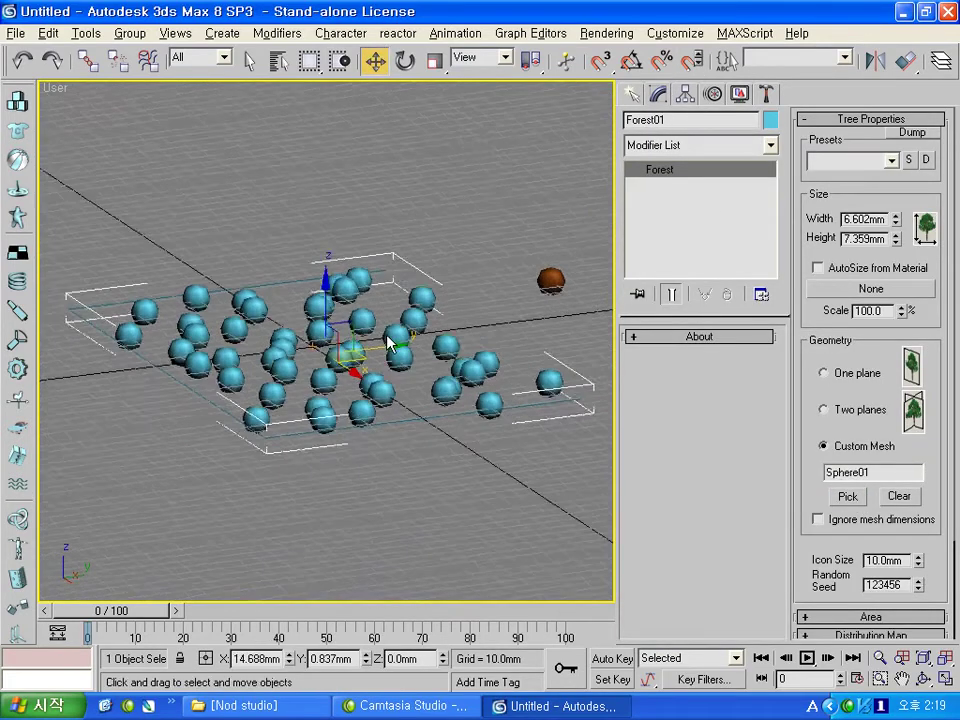
{"action": "left_click", "coordinate": [846, 413]}
{"action": "left_click", "coordinate": [632, 94]}
{"action": "left_click", "coordinate": [547, 237]}
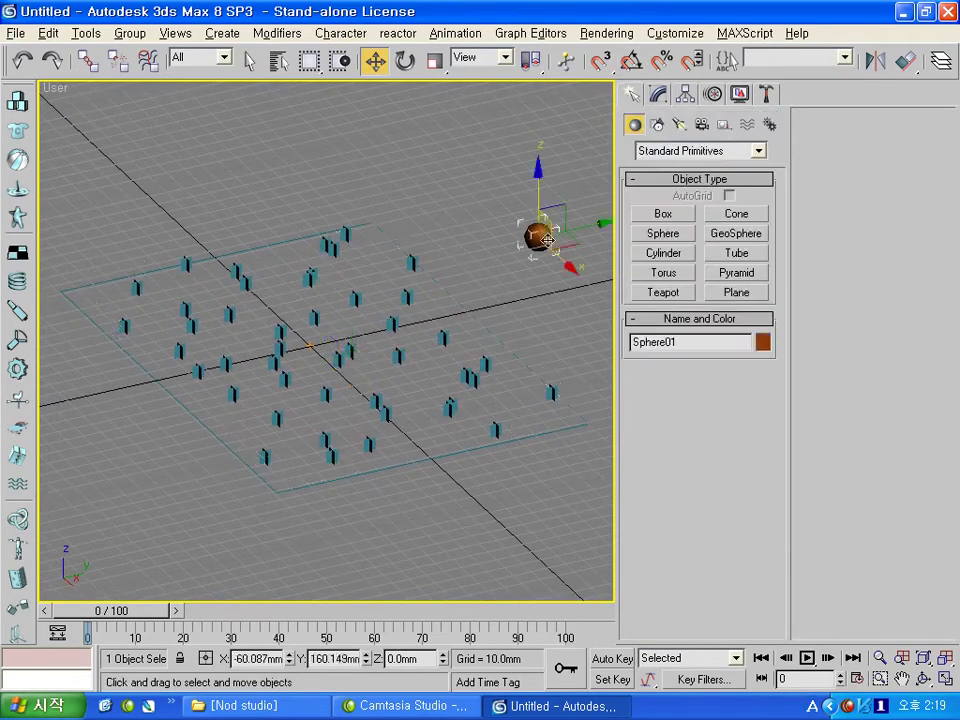
{"action": "key", "text": "Delete"}
- Reselect Forest01 and scroll its parameters down to the Area rollout
{"action": "left_click", "coordinate": [403, 364]}
{"action": "left_click", "coordinate": [685, 94]}
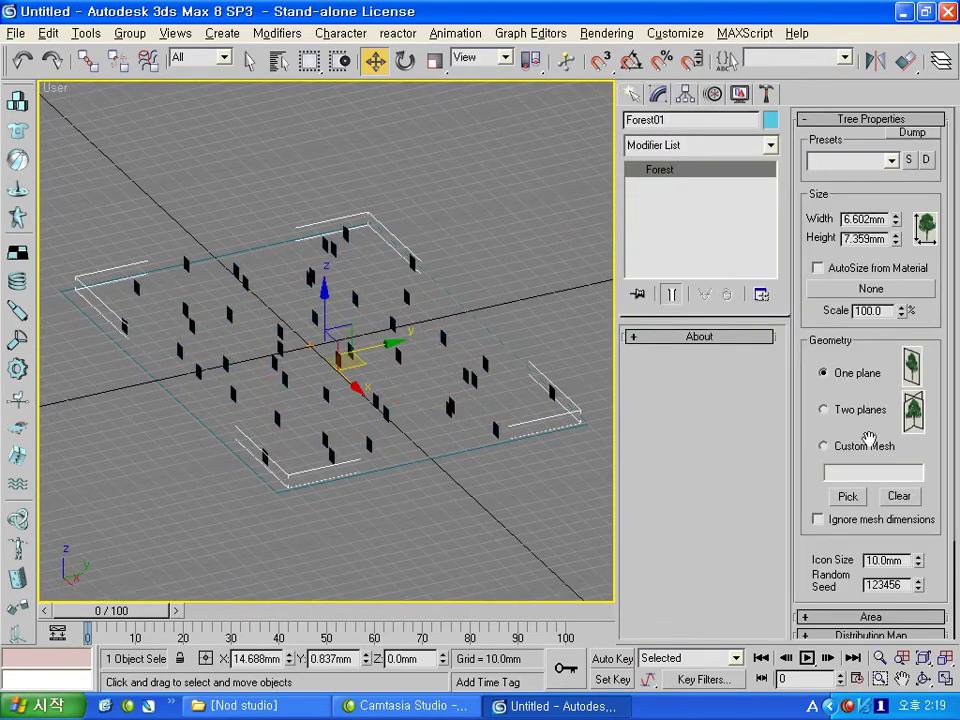
{"action": "left_click_drag", "start_coordinate": [869, 440], "coordinate": [884, 314]}
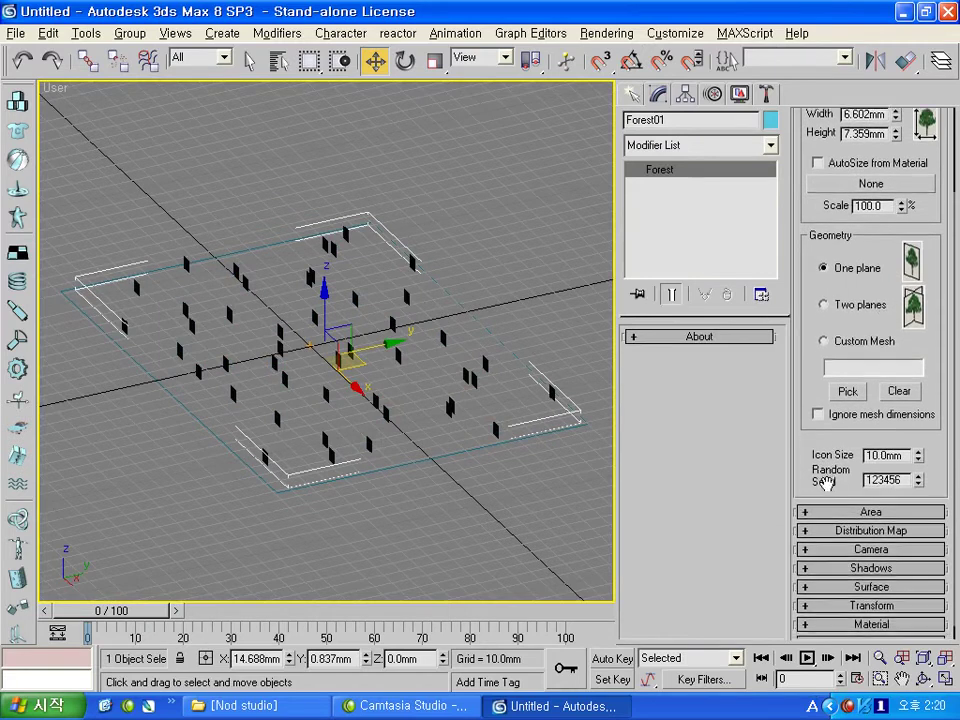
{"action": "left_click_drag", "start_coordinate": [825, 476], "coordinate": [823, 336]}
- Expand Forest01's Area rollout and orbit the view
{"action": "left_click", "coordinate": [871, 497]}
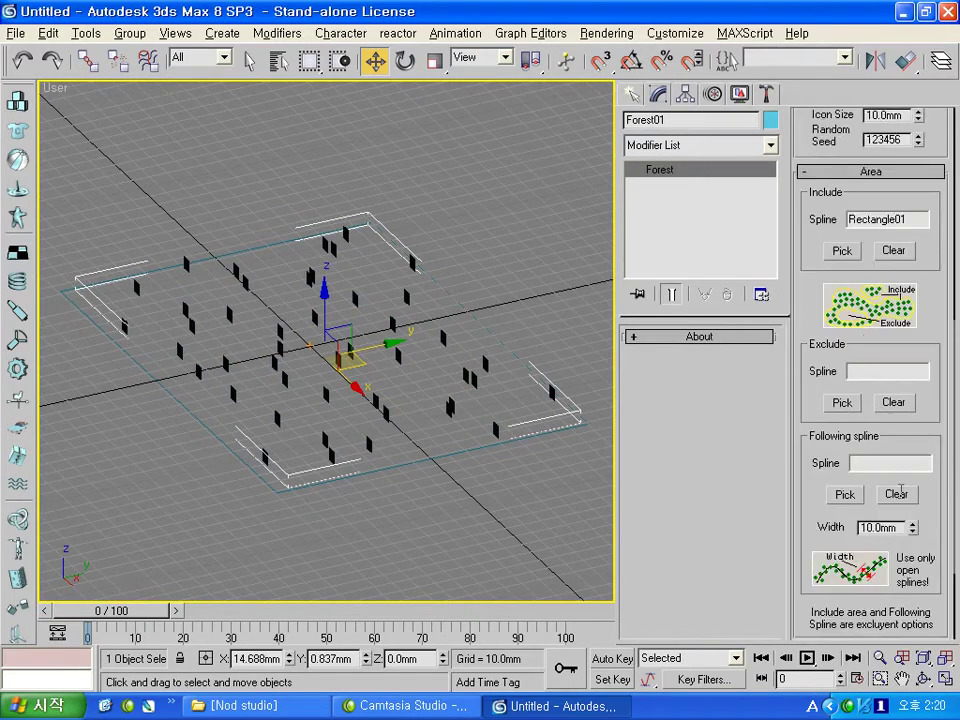
{"action": "scroll", "coordinate": [930, 278], "scroll_direction": "down", "scroll_amount": 2}
{"action": "middle_click_drag", "start_coordinate": [535, 320], "coordinate": [491, 311], "text": "alt"}
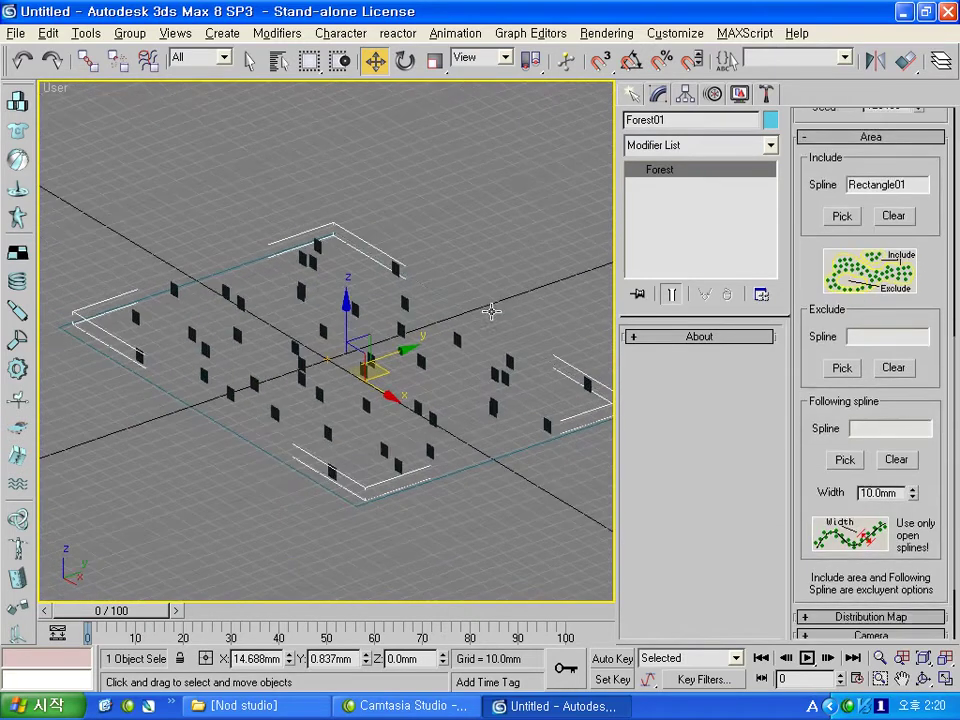
- Draw a closed four-point freeform Line01 outline next to the forest
{"action": "left_click", "coordinate": [632, 93]}
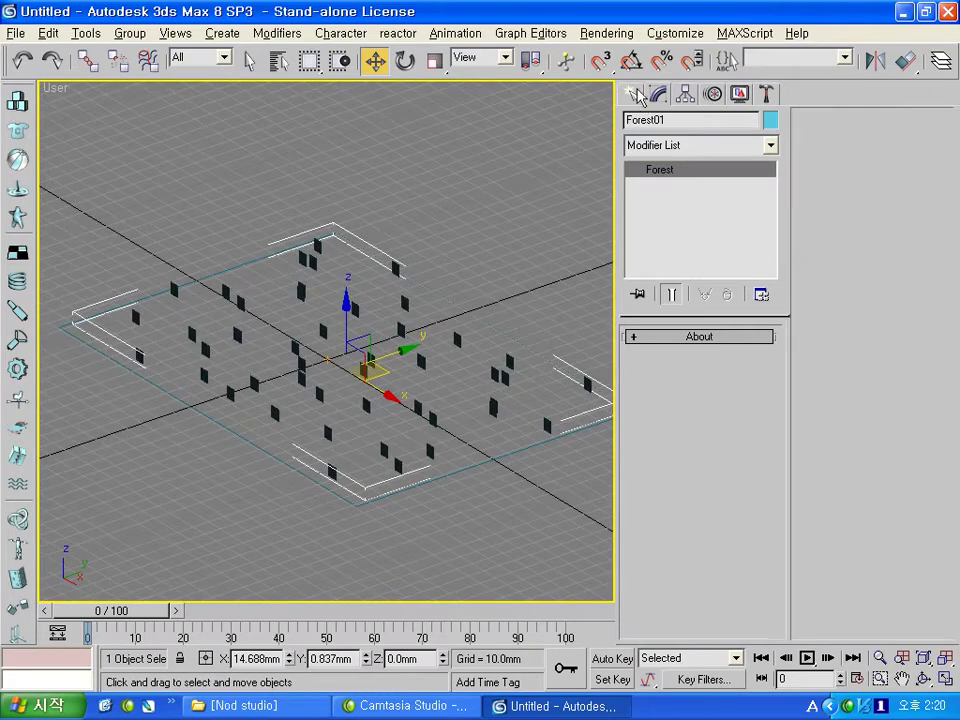
{"action": "left_click", "coordinate": [656, 124]}
{"action": "left_click", "coordinate": [663, 229]}
{"action": "scroll", "coordinate": [411, 264], "scroll_direction": "down", "scroll_amount": 3}
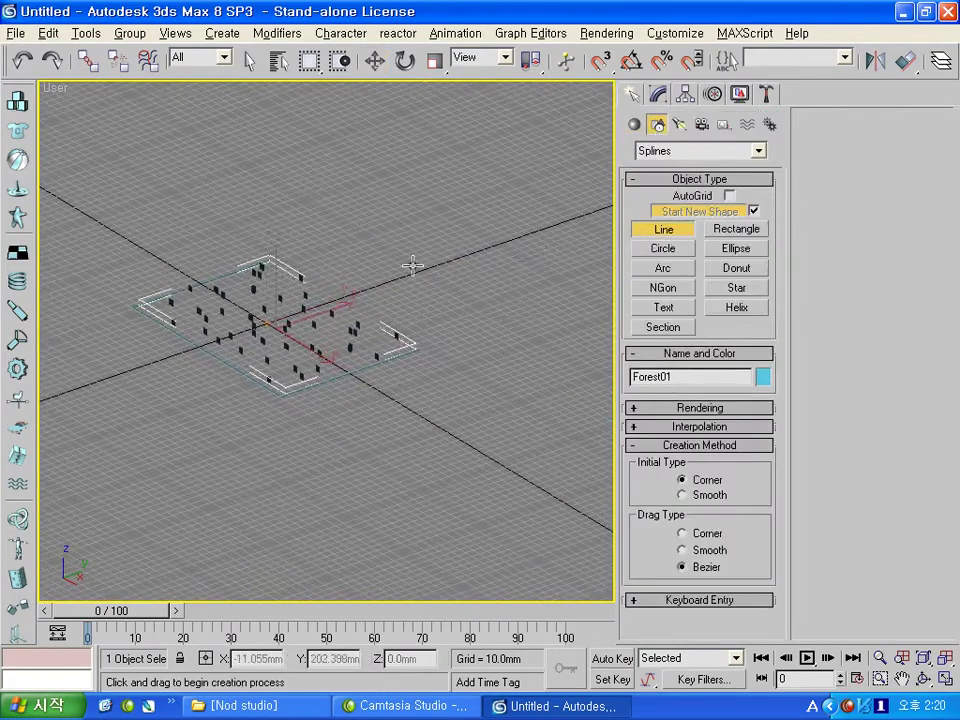
{"action": "left_click", "coordinate": [457, 256]}
{"action": "left_click", "coordinate": [565, 279]}
{"action": "left_click", "coordinate": [551, 354]}
{"action": "left_click", "coordinate": [488, 343]}
{"action": "left_click", "coordinate": [457, 256]}
{"action": "left_click", "coordinate": [439, 396]}
- Draw a circle outline near the forest
{"action": "left_click", "coordinate": [663, 248]}
{"action": "mouse_move", "coordinate": [410, 455]}
{"action": "left_mouse_down"}
{"action": "mouse_move", "coordinate": [437, 487]}
{"action": "mouse_move", "coordinate": [438, 458]}
{"action": "left_mouse_up"}
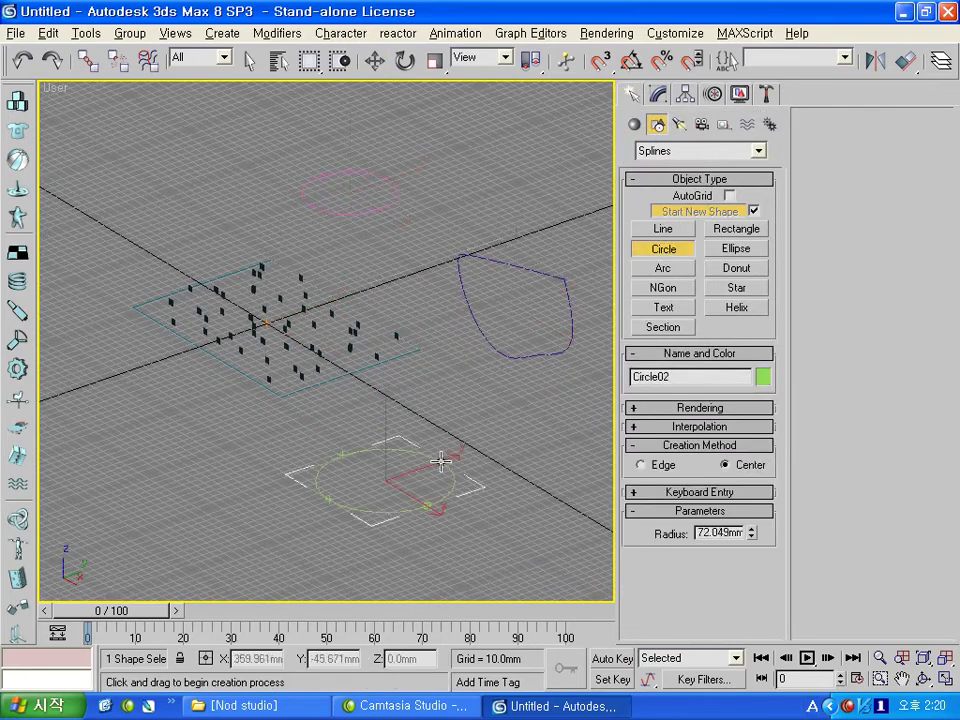
{"action": "left_click", "coordinate": [375, 61]}
- Select Forest01 and open it in the Modify panel
{"action": "left_click", "coordinate": [354, 343]}
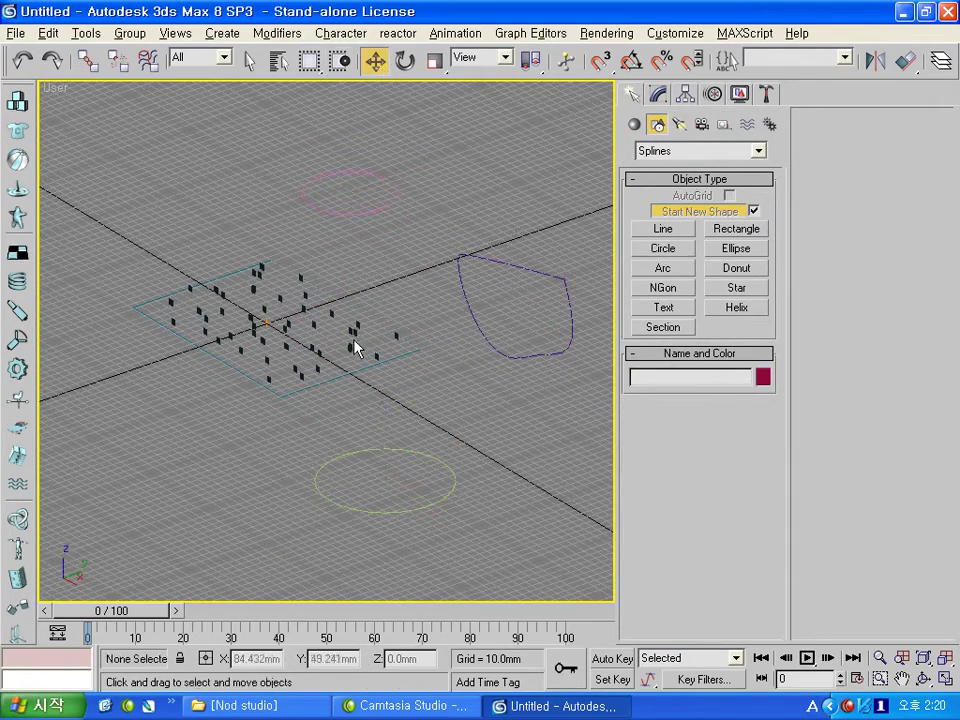
{"action": "left_click", "coordinate": [260, 268]}
{"action": "left_click", "coordinate": [658, 94]}
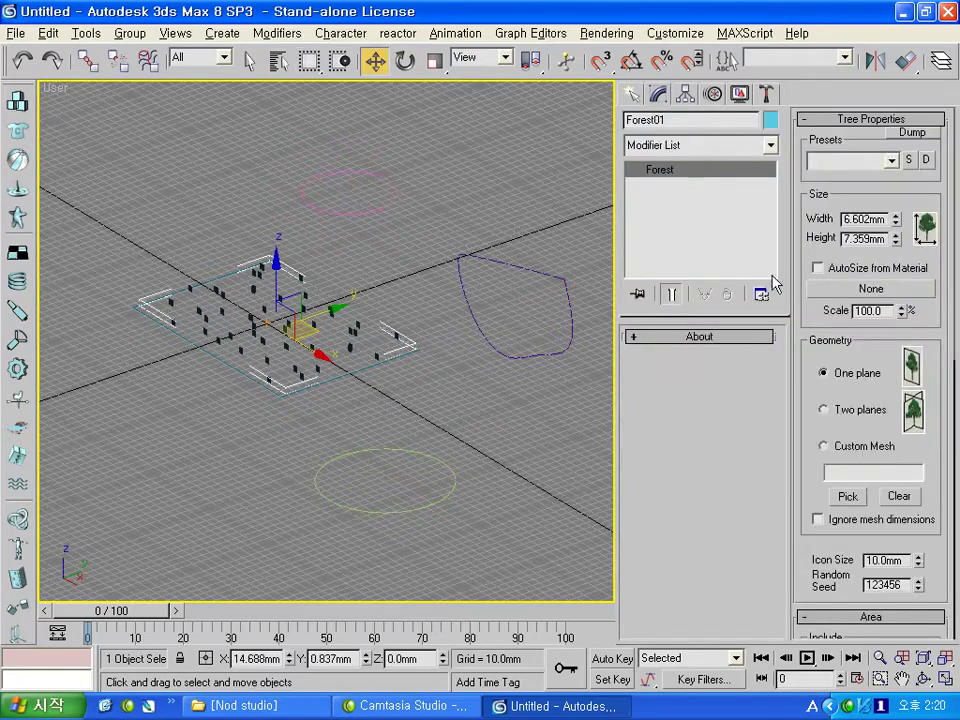
- Include-pick Line01, then Circle02, as Forest01's growing area
{"action": "scroll", "coordinate": [873, 455], "scroll_direction": "down", "scroll_amount": 2}
{"action": "scroll", "coordinate": [903, 394], "scroll_direction": "down", "scroll_amount": 3}
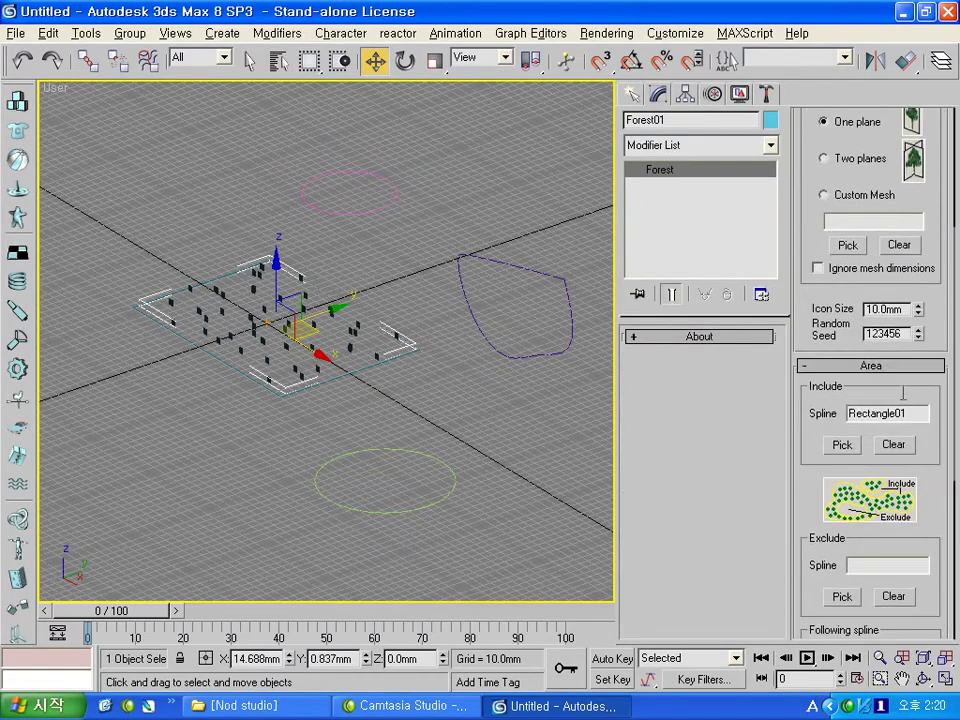
{"action": "left_click", "coordinate": [843, 447]}
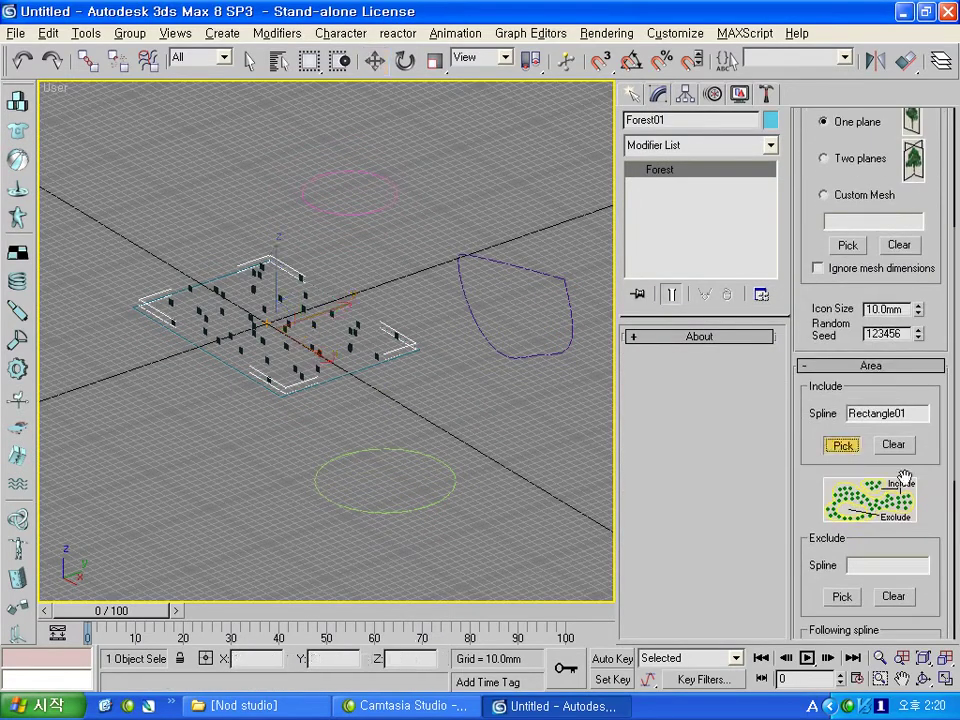
{"action": "left_click", "coordinate": [529, 356]}
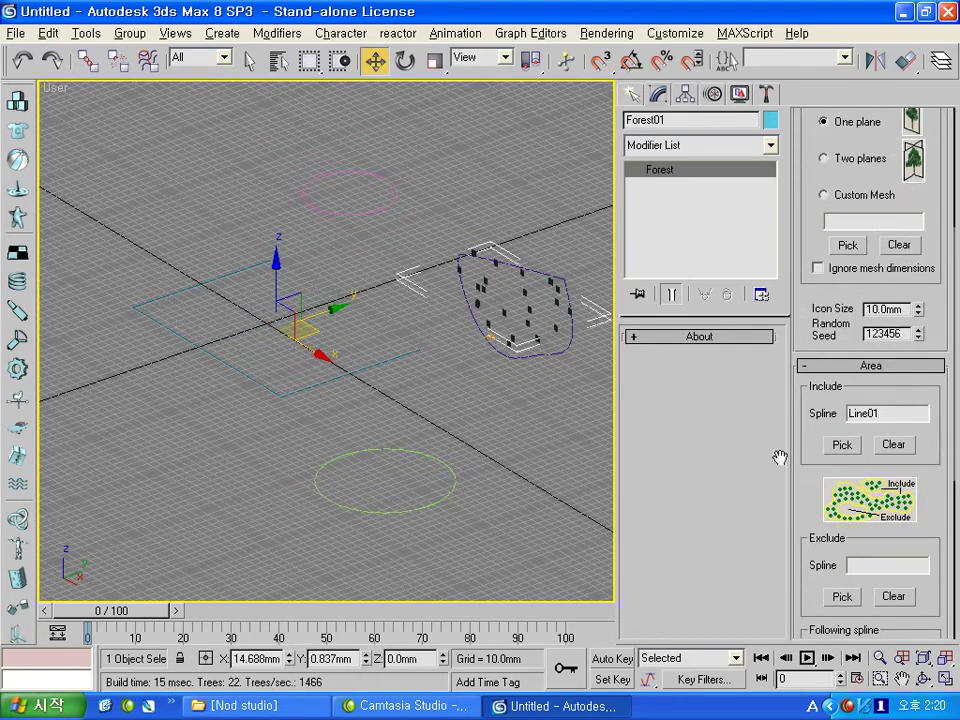
{"action": "left_click", "coordinate": [843, 446]}
{"action": "left_click", "coordinate": [447, 465]}
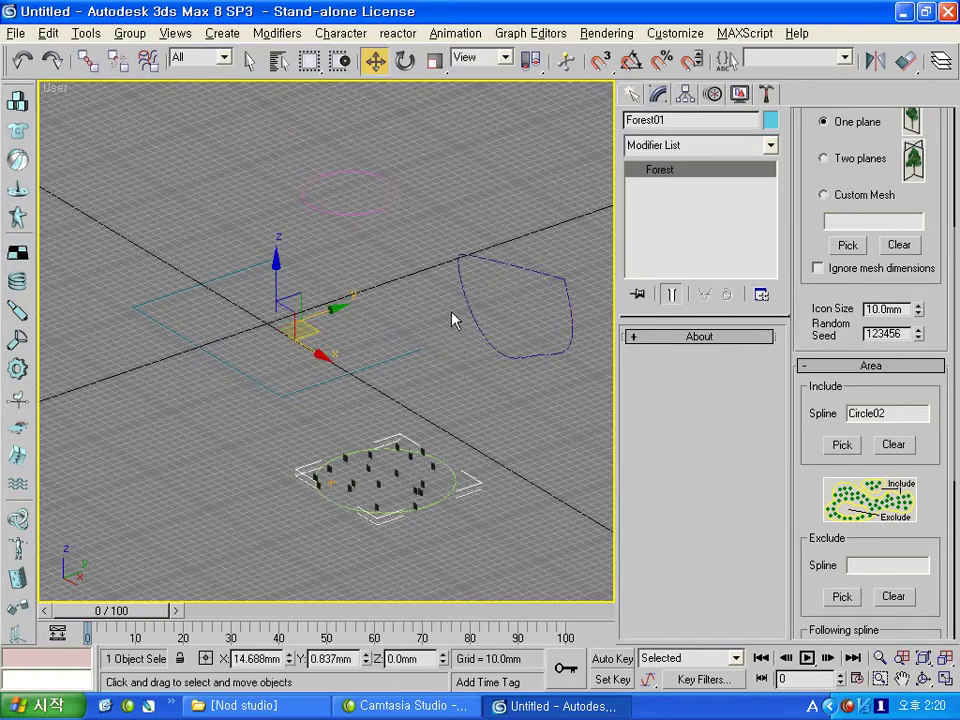
- Deselect, then reselect Forest01 and scroll back to its Area rollout
{"action": "left_click", "coordinate": [441, 204]}
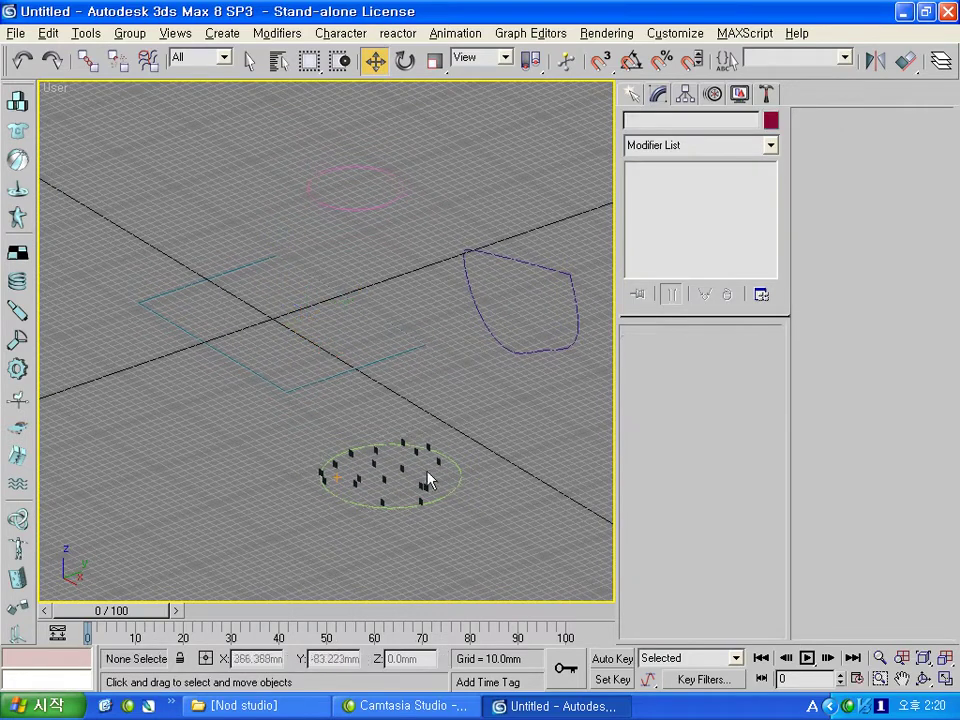
{"action": "left_click", "coordinate": [428, 480]}
{"action": "left_click", "coordinate": [463, 364]}
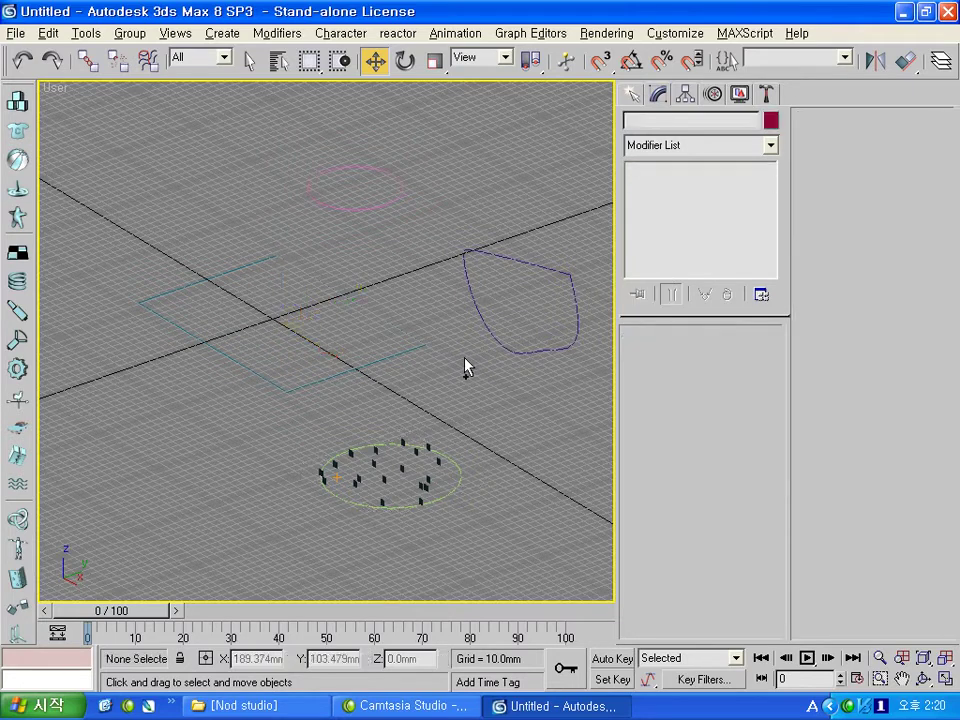
{"action": "left_click", "coordinate": [465, 367]}
{"action": "left_click", "coordinate": [396, 349]}
{"action": "scroll", "coordinate": [279, 334], "scroll_direction": "up", "scroll_amount": 5}
{"action": "scroll", "coordinate": [279, 334], "scroll_direction": "down", "scroll_amount": 2}
{"action": "left_click", "coordinate": [212, 285]}
{"action": "scroll", "coordinate": [242, 300], "scroll_direction": "down", "scroll_amount": 2}
{"action": "scroll", "coordinate": [242, 300], "scroll_direction": "down", "scroll_amount": 2}
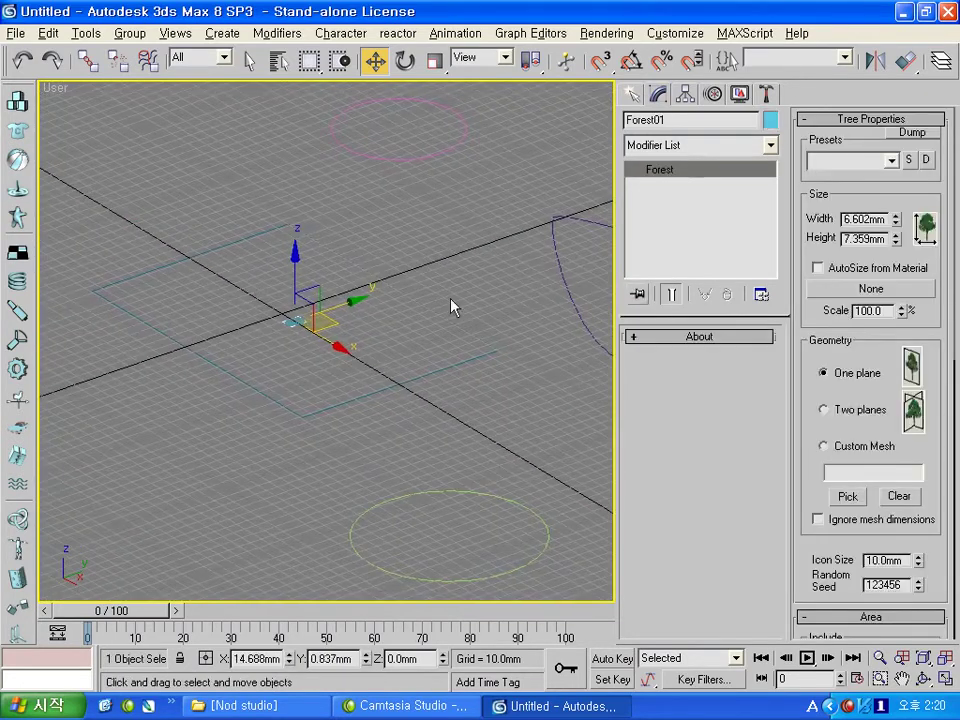
{"action": "left_click_drag", "start_coordinate": [932, 467], "coordinate": [921, 274]}
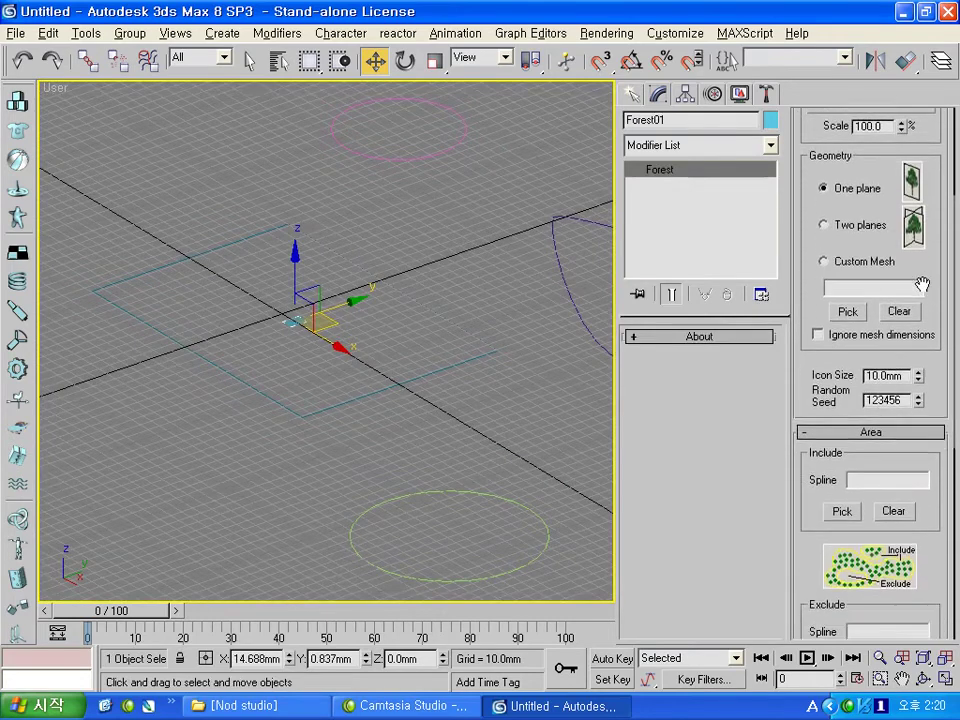
- Restore Rectangle01 as Forest01's include area, giving 45 trees
{"action": "left_click", "coordinate": [843, 502]}
{"action": "left_click", "coordinate": [465, 362]}
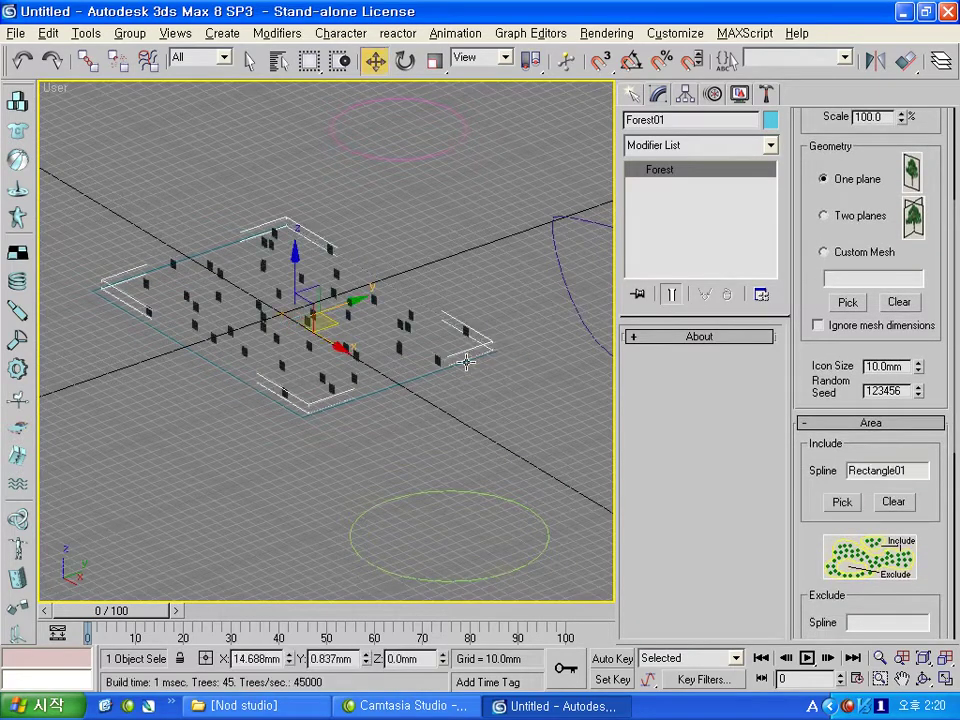
{"action": "left_click", "coordinate": [633, 93]}
{"action": "left_click", "coordinate": [520, 300]}
- Convert Rectangle01 to an Editable Spline
{"action": "left_click", "coordinate": [472, 364]}
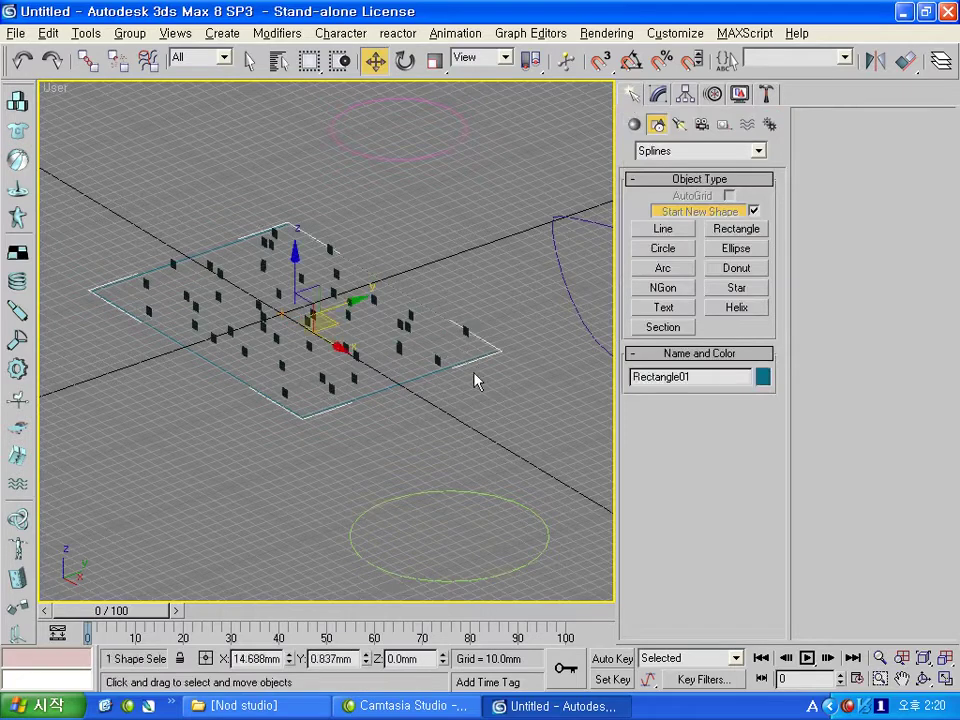
{"action": "right_click", "coordinate": [418, 297]}
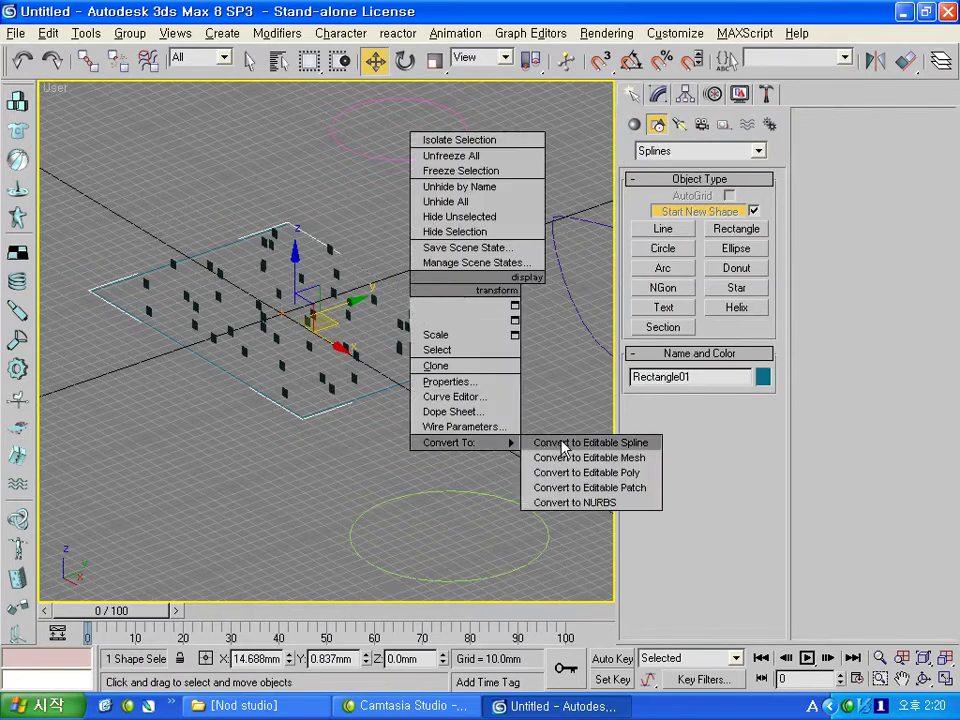
{"action": "left_click", "coordinate": [560, 441]}
{"action": "middle_click_drag", "start_coordinate": [440, 378], "coordinate": [420, 340]}
{"action": "scroll", "coordinate": [420, 337], "scroll_direction": "down", "scroll_amount": 3}
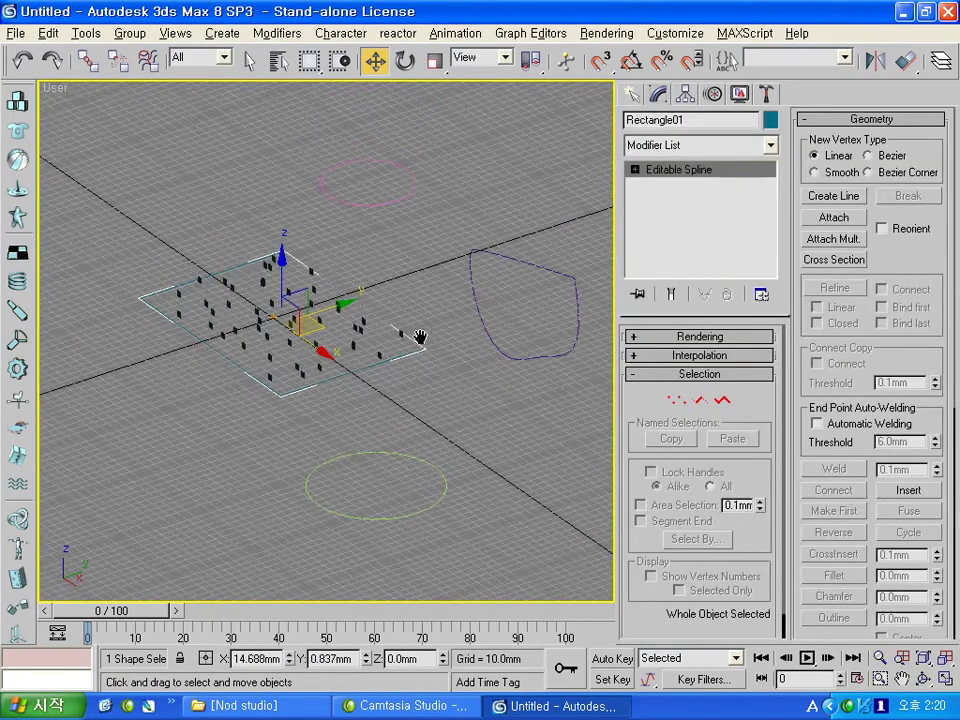
- Attach Line01, Circle02 and Circle01 to the rectangle spline
{"action": "left_click", "coordinate": [856, 220]}
{"action": "left_click", "coordinate": [510, 352]}
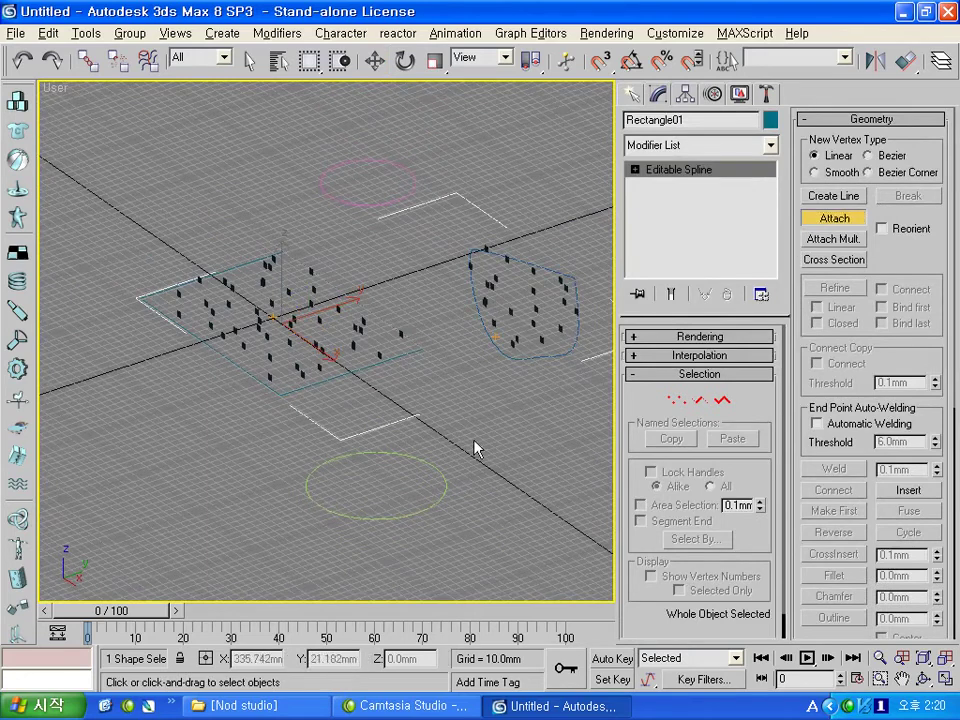
{"action": "left_click", "coordinate": [437, 466]}
{"action": "left_click", "coordinate": [383, 204]}
{"action": "middle_click_drag", "start_coordinate": [383, 210], "coordinate": [381, 278], "text": "alt"}
- Enter Vertex mode and select a vertex on the freeform curve
{"action": "key", "text": "1"}
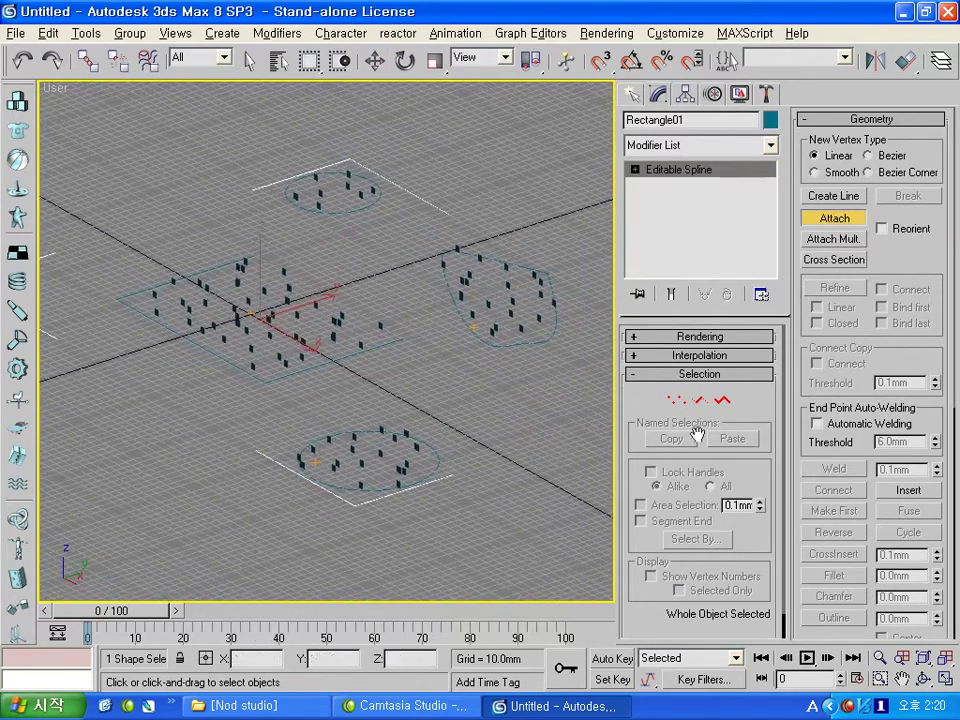
{"action": "left_click", "coordinate": [851, 216]}
{"action": "left_click", "coordinate": [472, 330]}
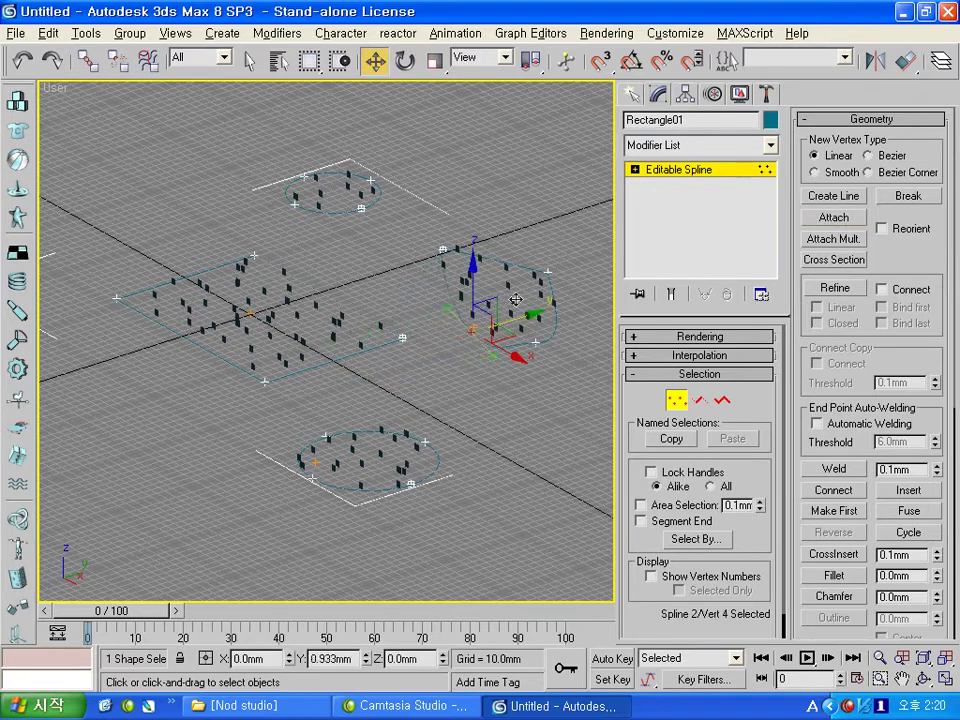
{"action": "mouse_move", "coordinate": [515, 300]}
{"action": "middle_mouse_down", "text": "alt"}
{"action": "mouse_move", "coordinate": [519, 364]}
{"action": "mouse_move", "coordinate": [557, 336]}
{"action": "mouse_move", "coordinate": [513, 318]}
{"action": "middle_mouse_up", "text": "alt"}
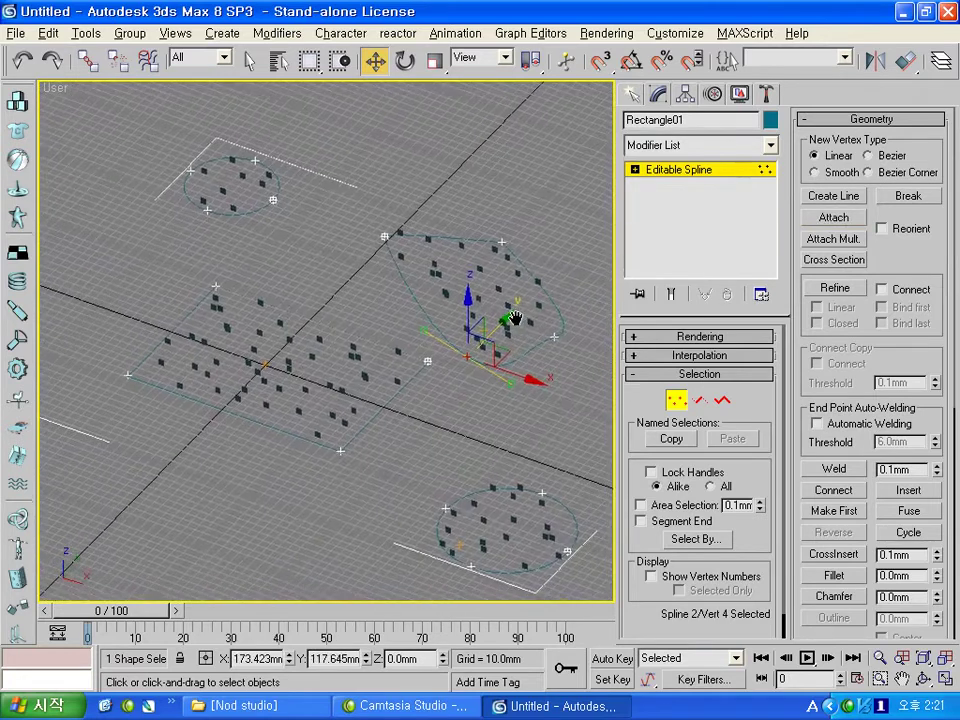
{"action": "left_click", "coordinate": [633, 94]}
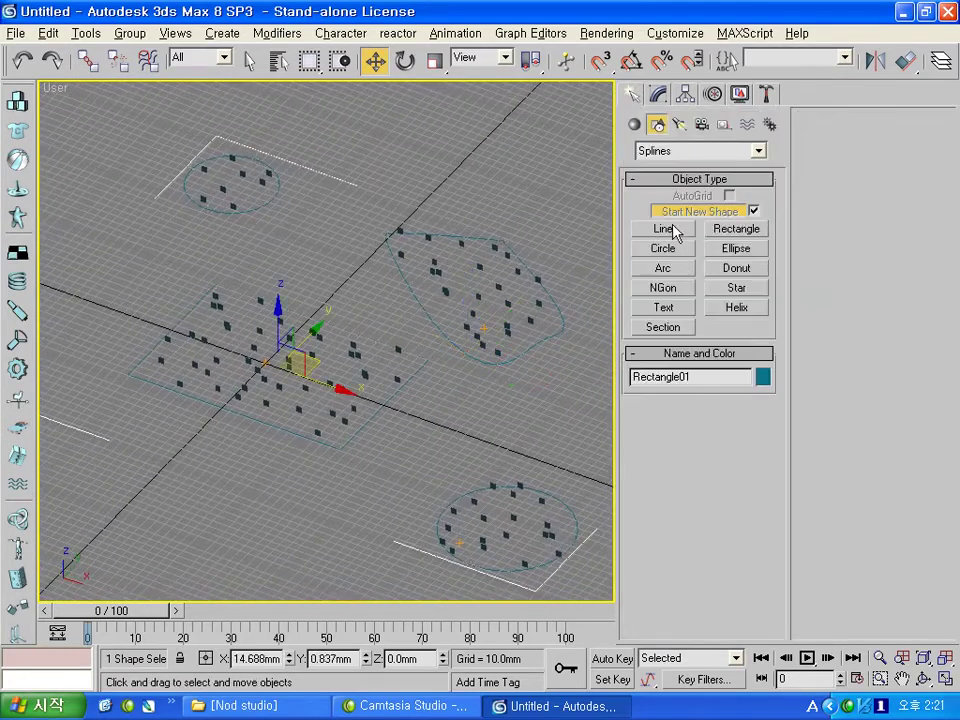
- Draw a small Rectangle02 inside the forest area
{"action": "left_click", "coordinate": [668, 230]}
{"action": "scroll", "coordinate": [290, 330], "scroll_direction": "up", "scroll_amount": 5}
{"action": "left_click", "coordinate": [736, 229]}
{"action": "mouse_move", "coordinate": [318, 363]}
{"action": "left_mouse_down"}
{"action": "mouse_move", "coordinate": [270, 452]}
{"action": "mouse_move", "coordinate": [290, 494]}
{"action": "left_mouse_up"}
{"action": "middle_click_drag", "start_coordinate": [137, 314], "coordinate": [223, 311]}
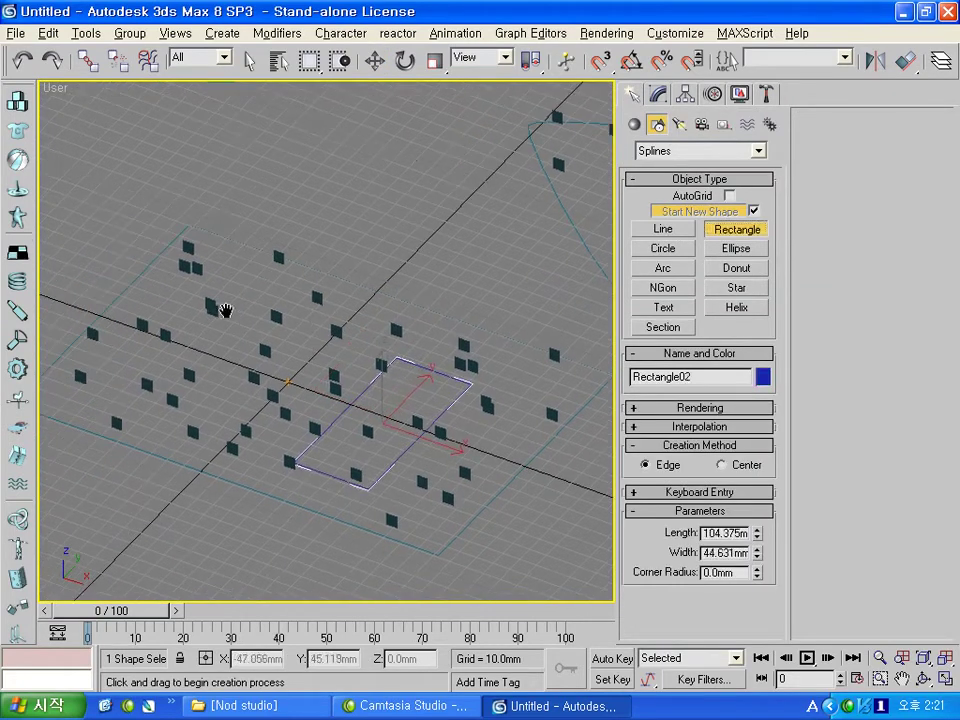
- Select Forest01 and scroll its parameters to the Area rollout
{"action": "left_click", "coordinate": [375, 61]}
{"action": "left_click", "coordinate": [476, 394]}
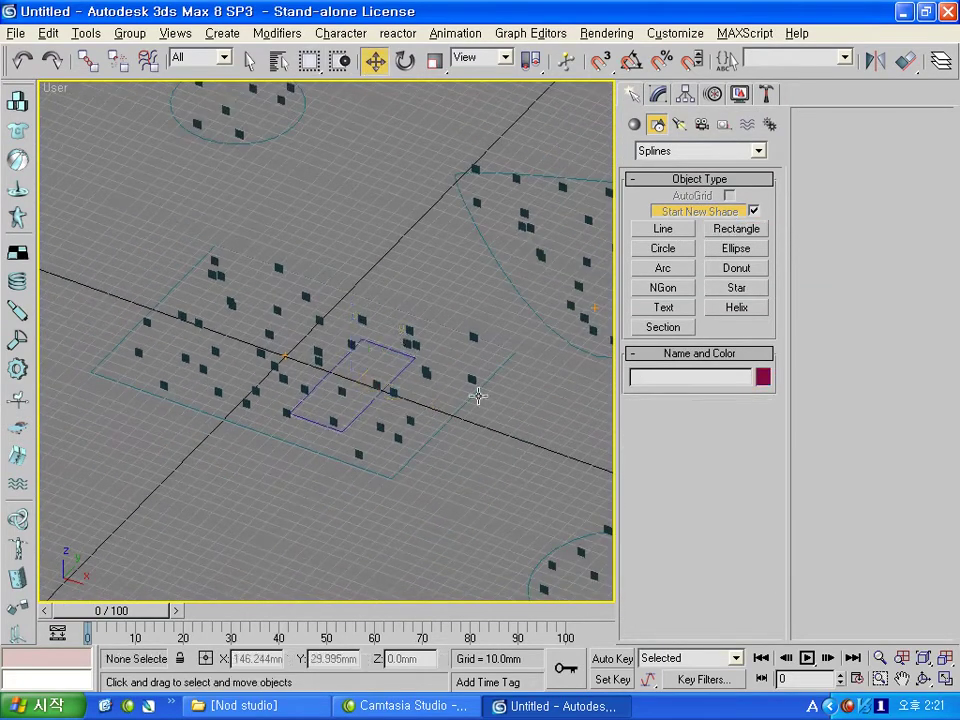
{"action": "left_click", "coordinate": [471, 377]}
{"action": "left_click", "coordinate": [658, 94]}
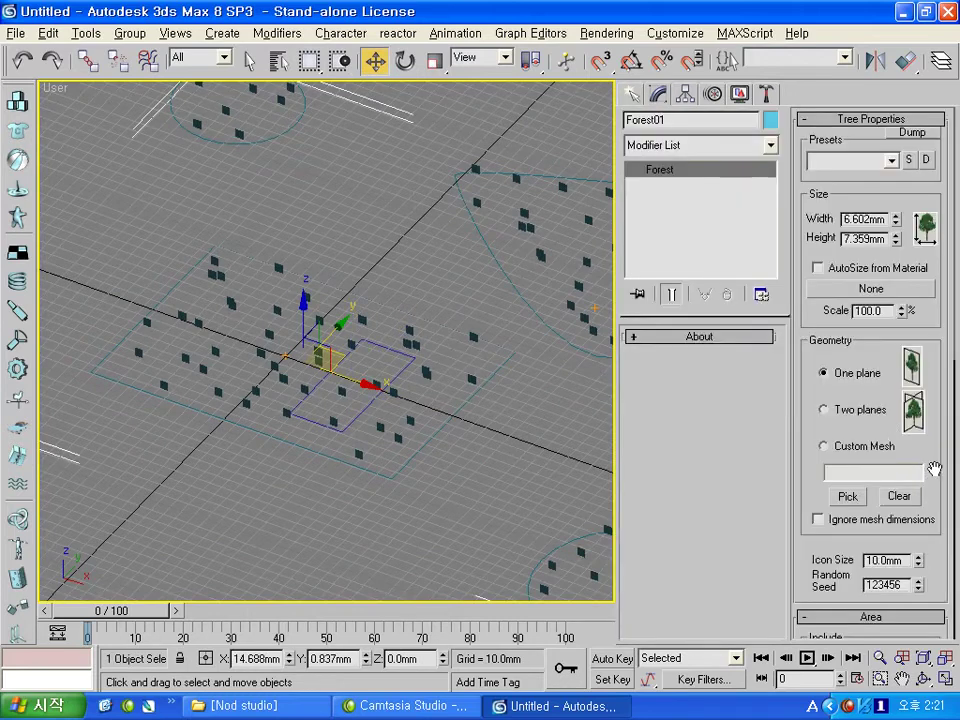
{"action": "scroll", "coordinate": [930, 430], "scroll_direction": "down", "scroll_amount": 3}
{"action": "scroll", "coordinate": [913, 365], "scroll_direction": "down", "scroll_amount": 2}
{"action": "left_click_drag", "start_coordinate": [932, 482], "coordinate": [926, 376]}
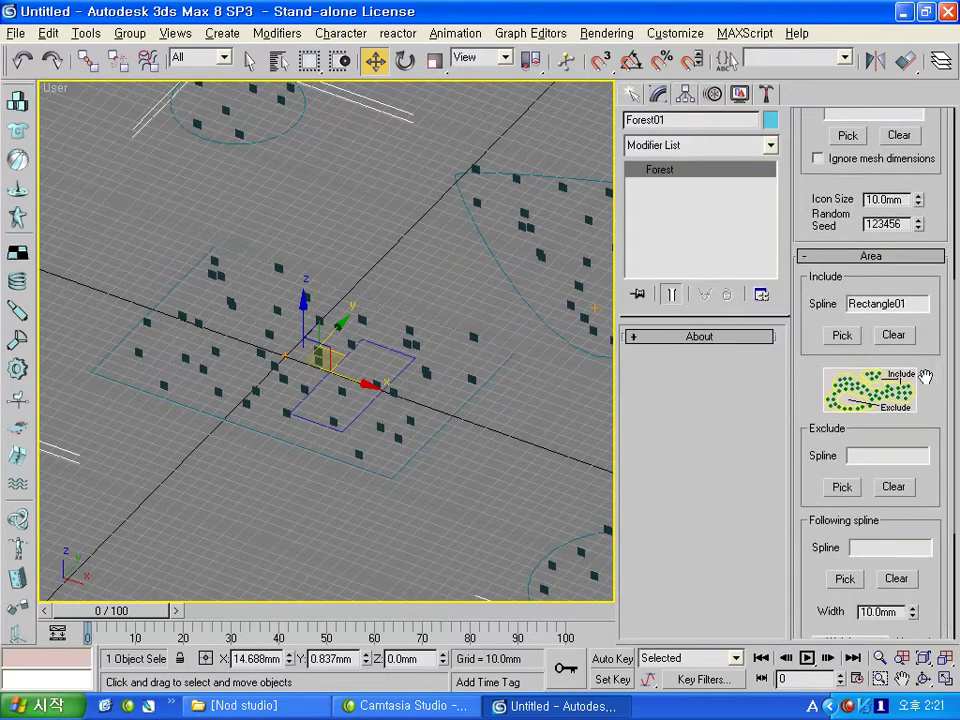
- Set Rectangle02 as Forest01's exclude area spline
{"action": "left_click", "coordinate": [842, 487]}
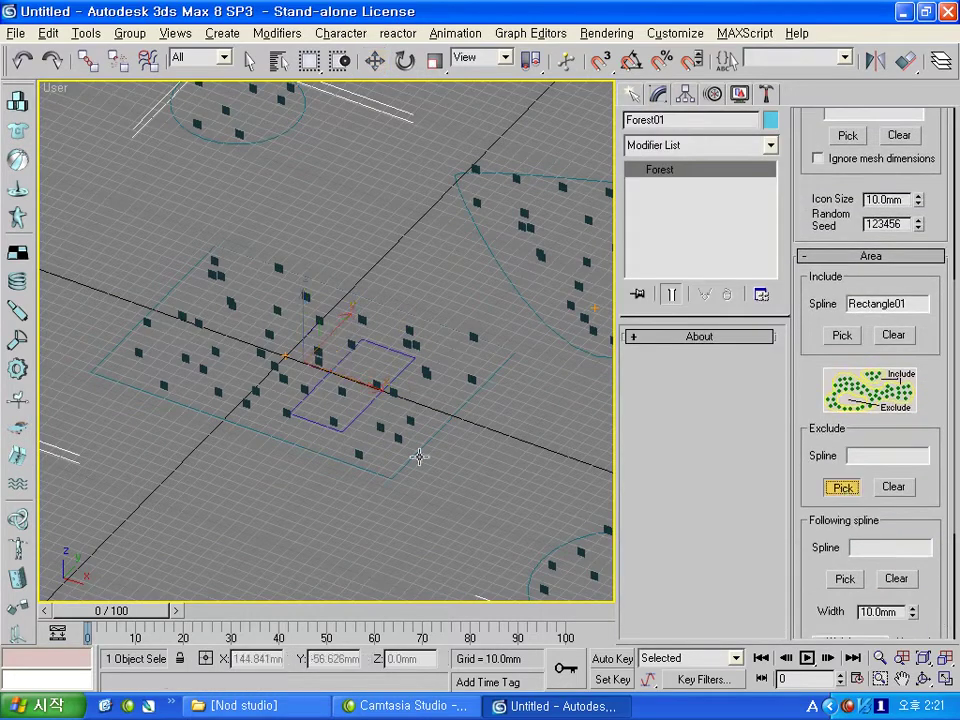
{"action": "left_click", "coordinate": [364, 411]}
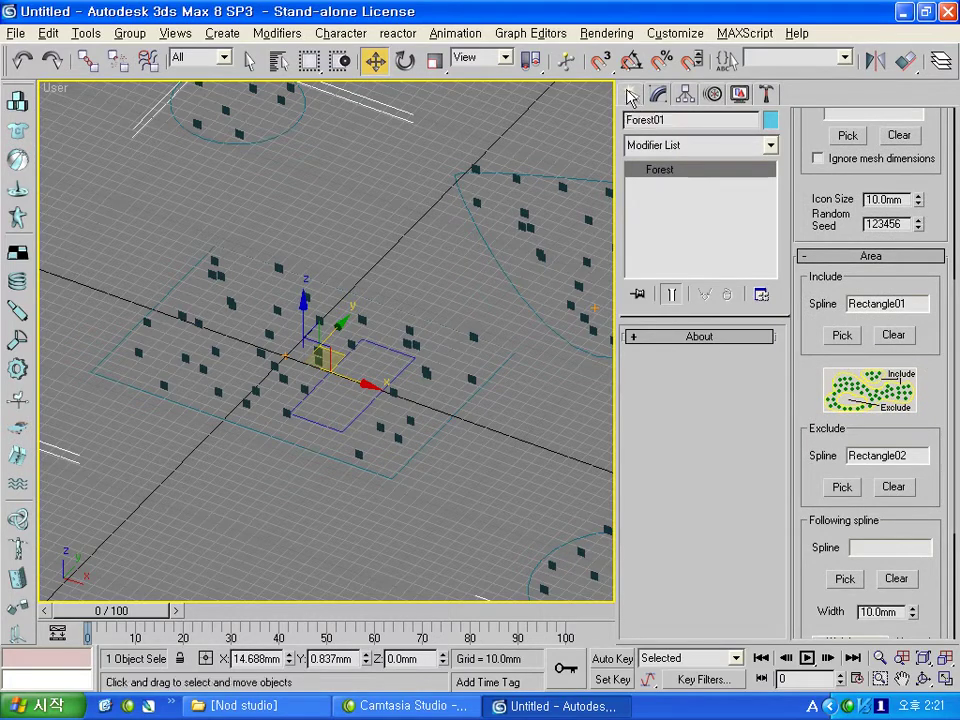
{"action": "left_click", "coordinate": [632, 96]}
{"action": "left_click", "coordinate": [363, 412]}
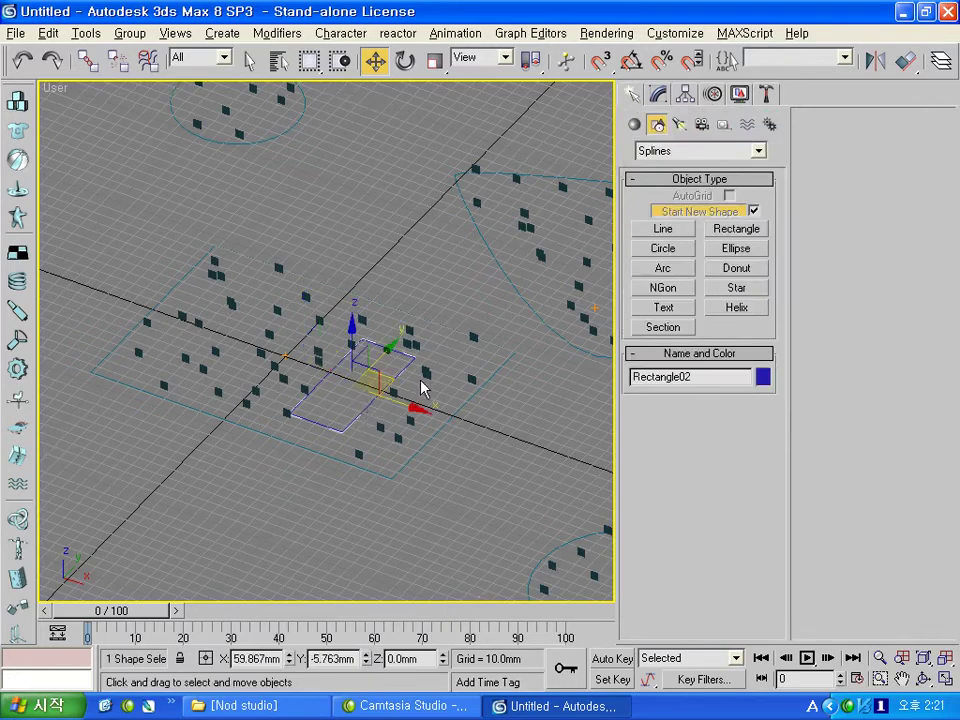
- Convert Rectangle02 to an editable spline and move its two left vertices outward to widen it
{"action": "right_click", "coordinate": [458, 396]}
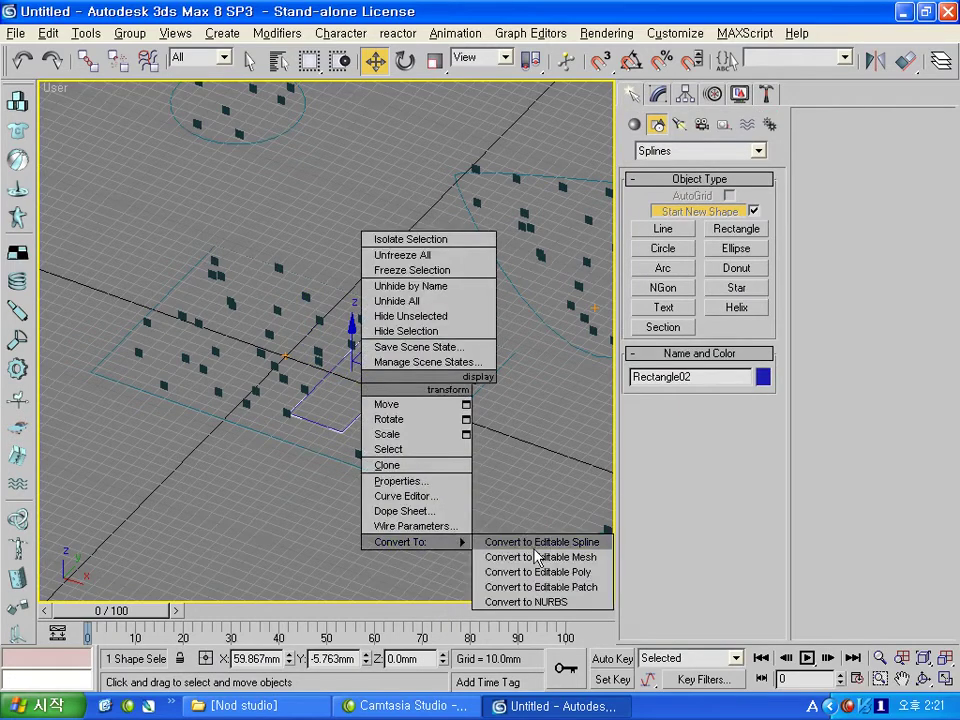
{"action": "left_click", "coordinate": [500, 543]}
{"action": "left_click", "coordinate": [672, 407]}
{"action": "middle_click_drag", "start_coordinate": [399, 437], "coordinate": [278, 503], "text": "alt"}
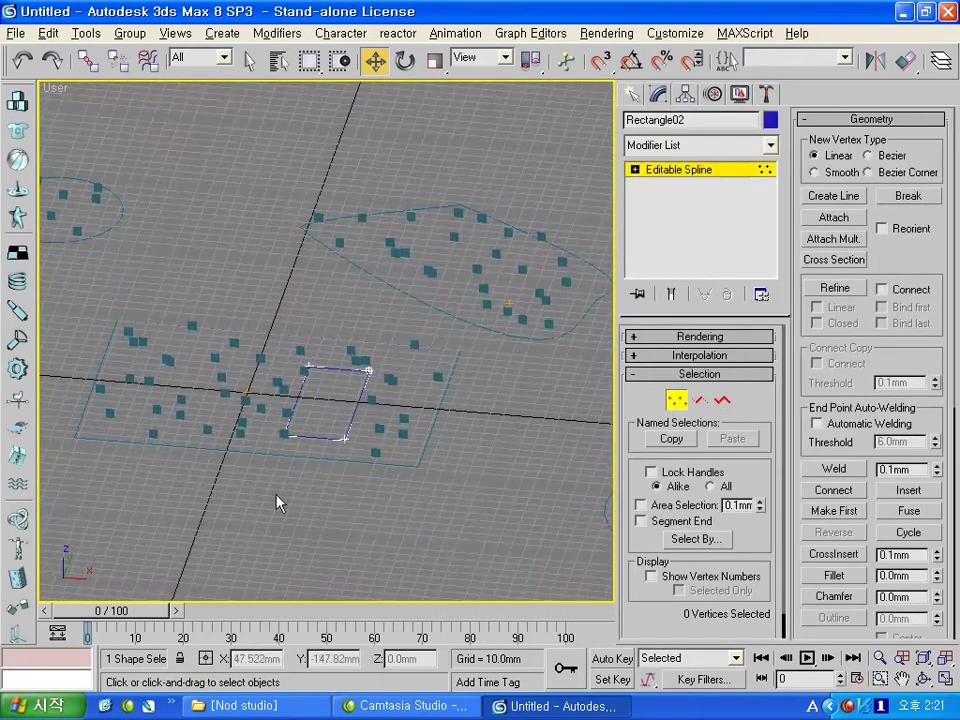
{"action": "left_click_drag", "start_coordinate": [320, 485], "coordinate": [259, 309]}
{"action": "left_click_drag", "start_coordinate": [370, 372], "coordinate": [228, 367]}
{"action": "mouse_move", "coordinate": [306, 390]}
{"action": "middle_mouse_down", "text": "alt"}
{"action": "mouse_move", "coordinate": [390, 450]}
{"action": "mouse_move", "coordinate": [354, 444]}
{"action": "mouse_move", "coordinate": [364, 454]}
{"action": "middle_mouse_up", "text": "alt"}
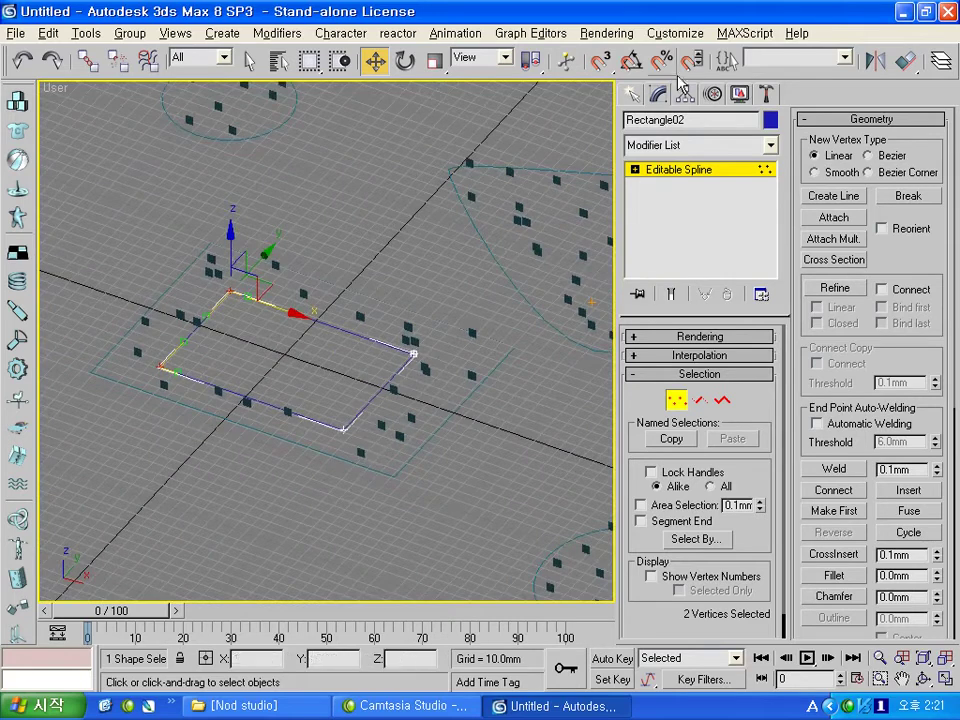
- Return to the Create panel, clear the selection and select the outer rectangle Rectangle01
{"action": "left_click", "coordinate": [632, 94]}
{"action": "scroll", "coordinate": [446, 366], "scroll_direction": "down", "scroll_amount": 3}
{"action": "scroll", "coordinate": [446, 366], "scroll_direction": "down", "scroll_amount": 3}
{"action": "left_click", "coordinate": [414, 328]}
{"action": "left_click", "coordinate": [437, 403]}
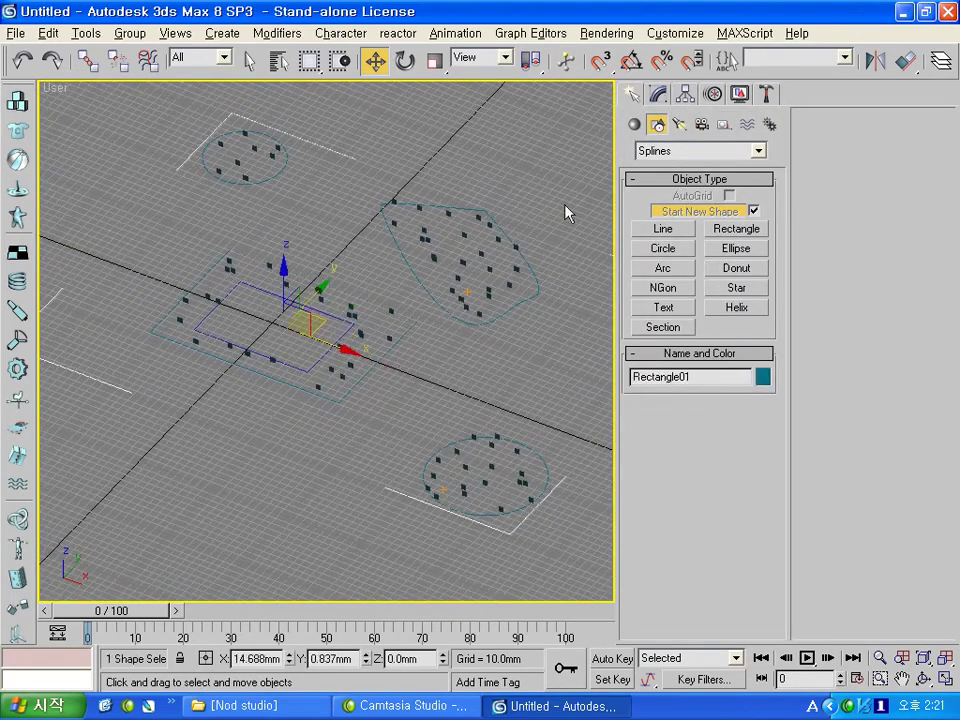
- Select Forest01 and browse its forest settings in the Modify panel
{"action": "left_click", "coordinate": [492, 287]}
{"action": "left_click", "coordinate": [658, 94]}
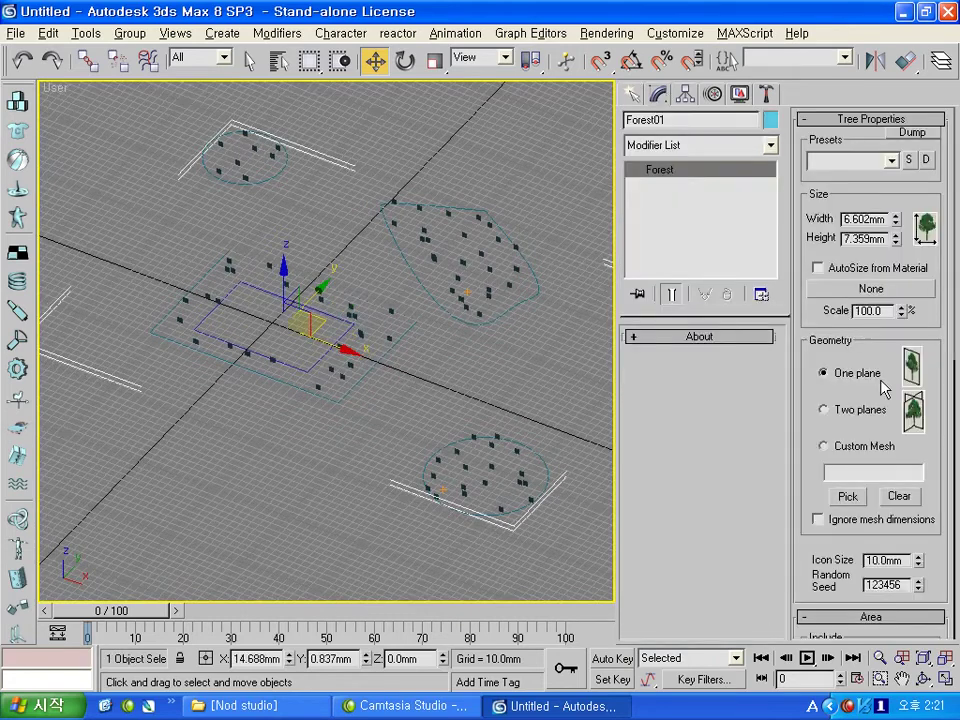
{"action": "left_click_drag", "start_coordinate": [919, 438], "coordinate": [920, 127]}
{"action": "left_click_drag", "start_coordinate": [934, 377], "coordinate": [916, 248]}
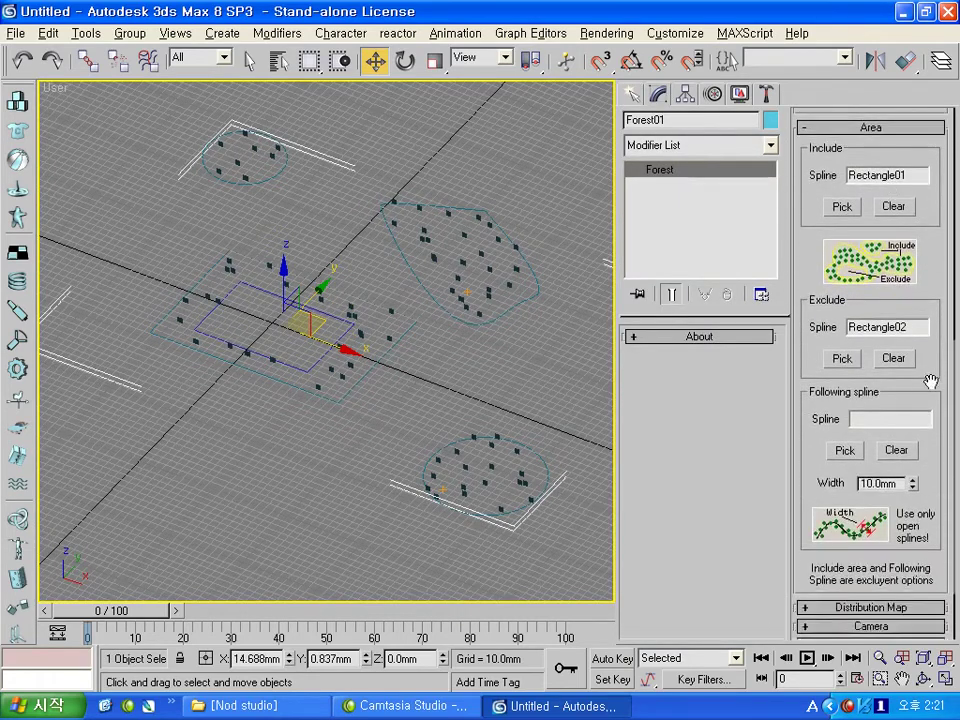
{"action": "left_click_drag", "start_coordinate": [842, 436], "coordinate": [842, 389]}
{"action": "scroll", "coordinate": [377, 368], "scroll_direction": "down", "scroll_amount": 3}
{"action": "scroll", "coordinate": [529, 274], "scroll_direction": "down", "scroll_amount": 2}
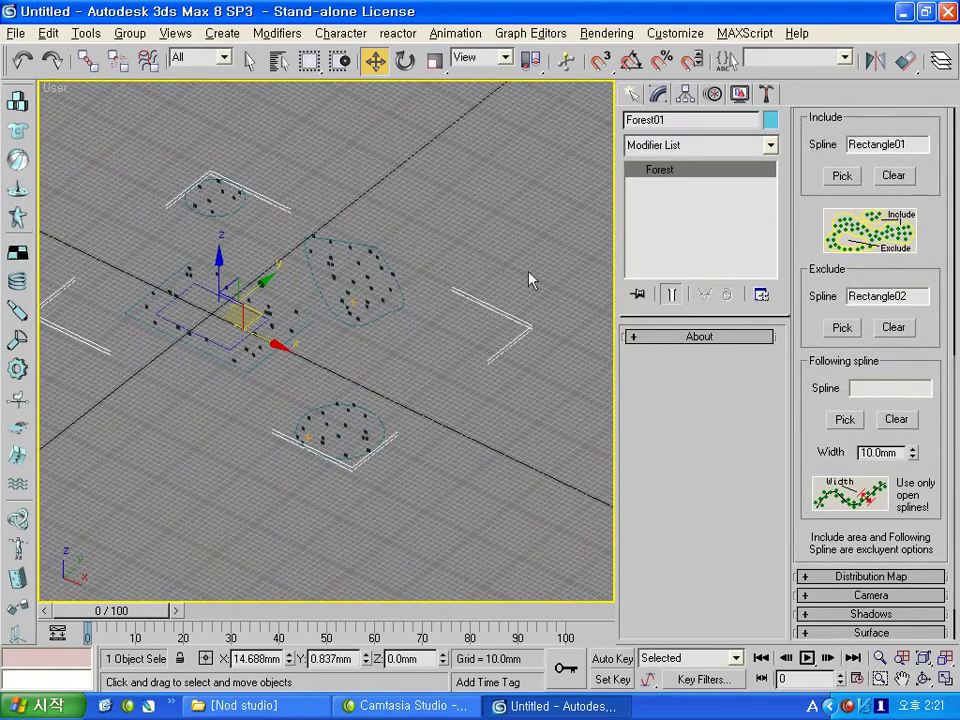
- With the home grid hidden, draw a curved four-point line, Line01
{"action": "left_click", "coordinate": [632, 93]}
{"action": "left_click", "coordinate": [663, 228]}
{"action": "key", "text": "g"}
{"action": "scroll", "coordinate": [454, 459], "scroll_direction": "down", "scroll_amount": 2}
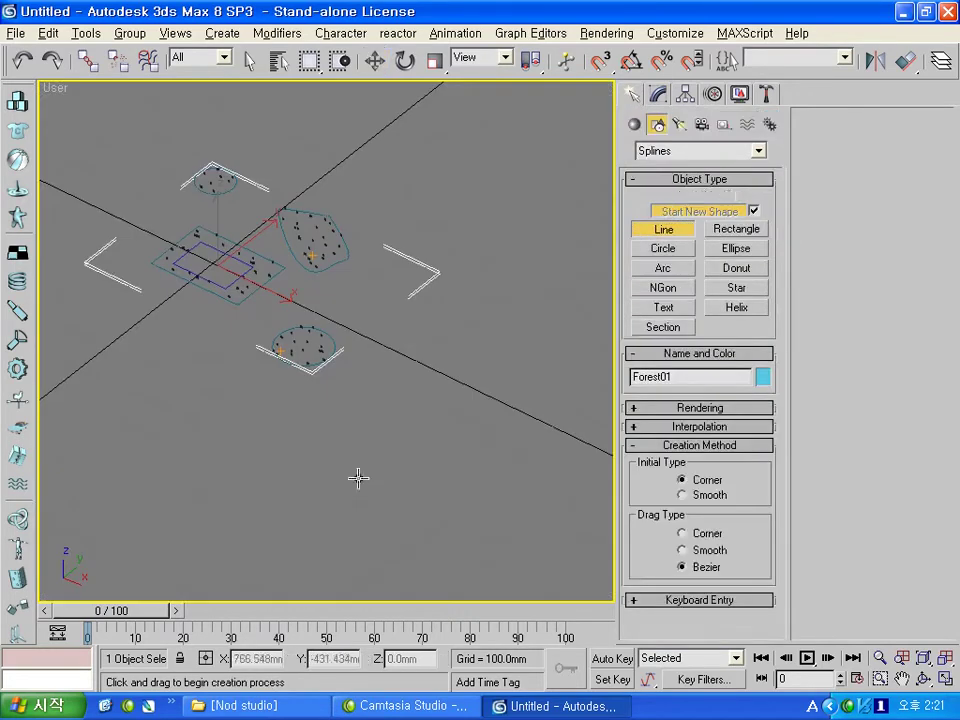
{"action": "left_click", "coordinate": [358, 478]}
{"action": "left_click", "coordinate": [481, 433]}
{"action": "left_click", "coordinate": [533, 375]}
{"action": "left_click", "coordinate": [545, 212]}
{"action": "right_click", "coordinate": [540, 208]}
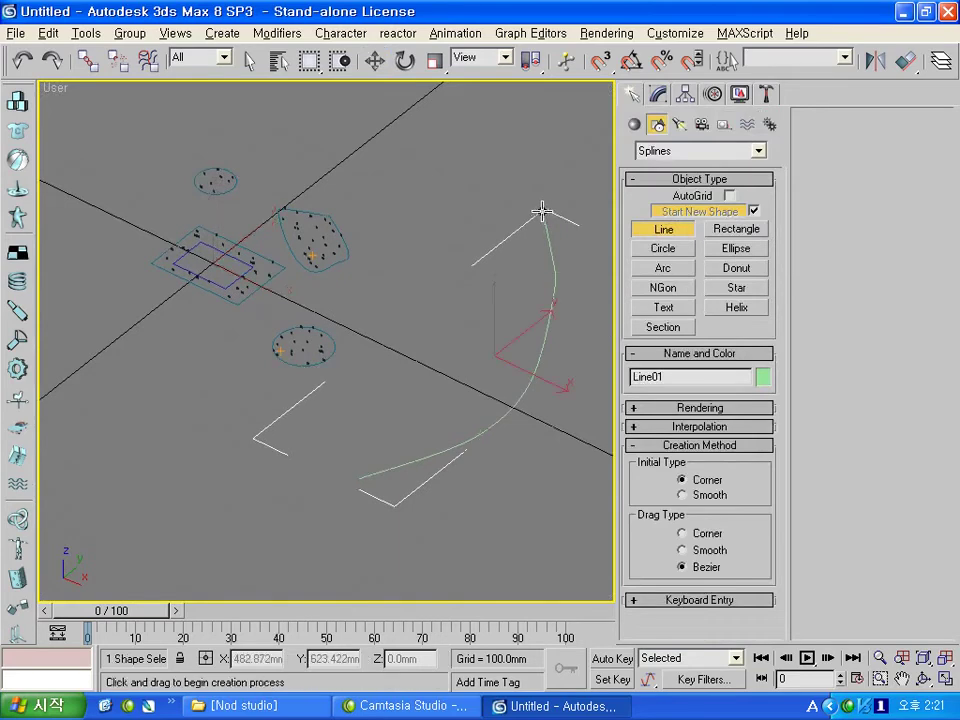
- Reselect Forest01 and set Line01 as its following spline so trees run along the curve
{"action": "left_click", "coordinate": [375, 61]}
{"action": "left_click", "coordinate": [248, 290]}
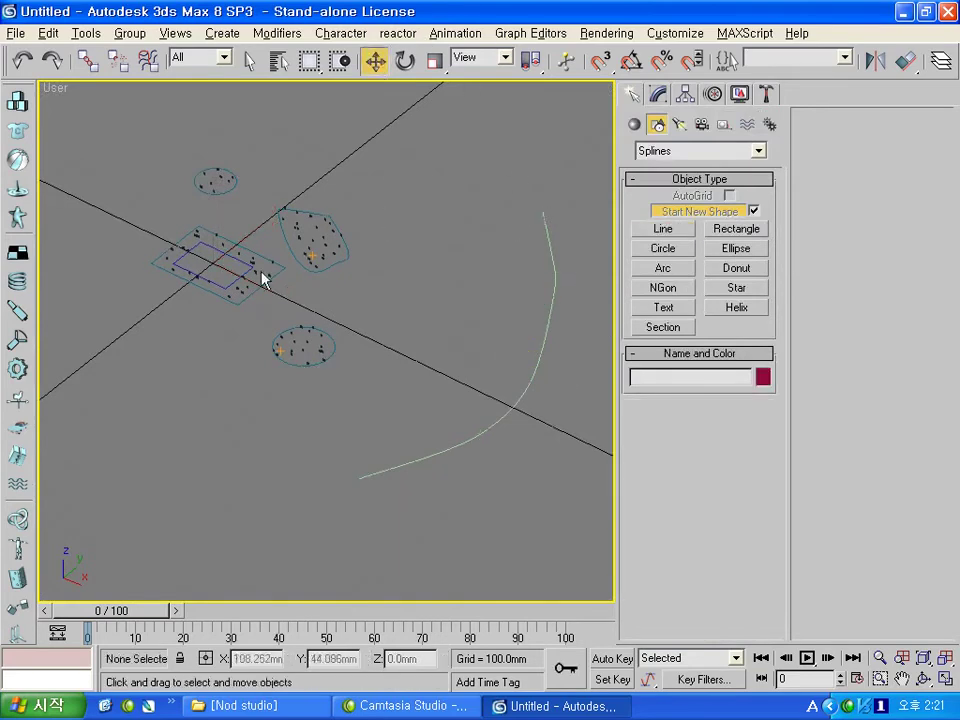
{"action": "left_click", "coordinate": [258, 275]}
{"action": "left_click", "coordinate": [668, 93]}
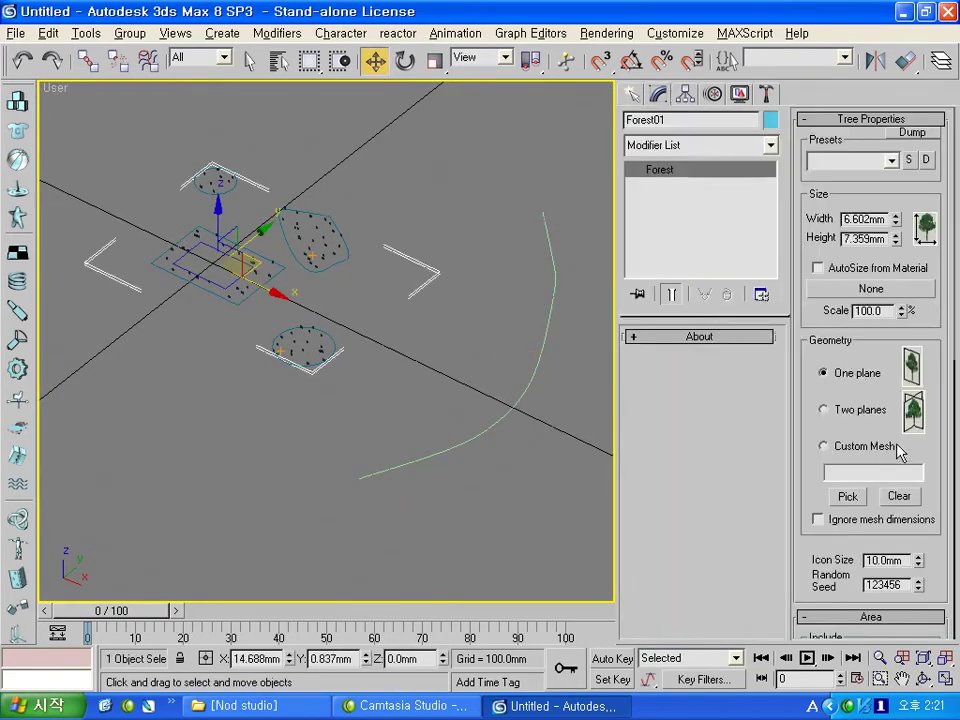
{"action": "scroll", "coordinate": [920, 430], "scroll_direction": "down", "scroll_amount": 3}
{"action": "scroll", "coordinate": [925, 420], "scroll_direction": "down", "scroll_amount": 4}
{"action": "scroll", "coordinate": [908, 423], "scroll_direction": "down", "scroll_amount": 4}
{"action": "scroll", "coordinate": [905, 421], "scroll_direction": "down", "scroll_amount": 3}
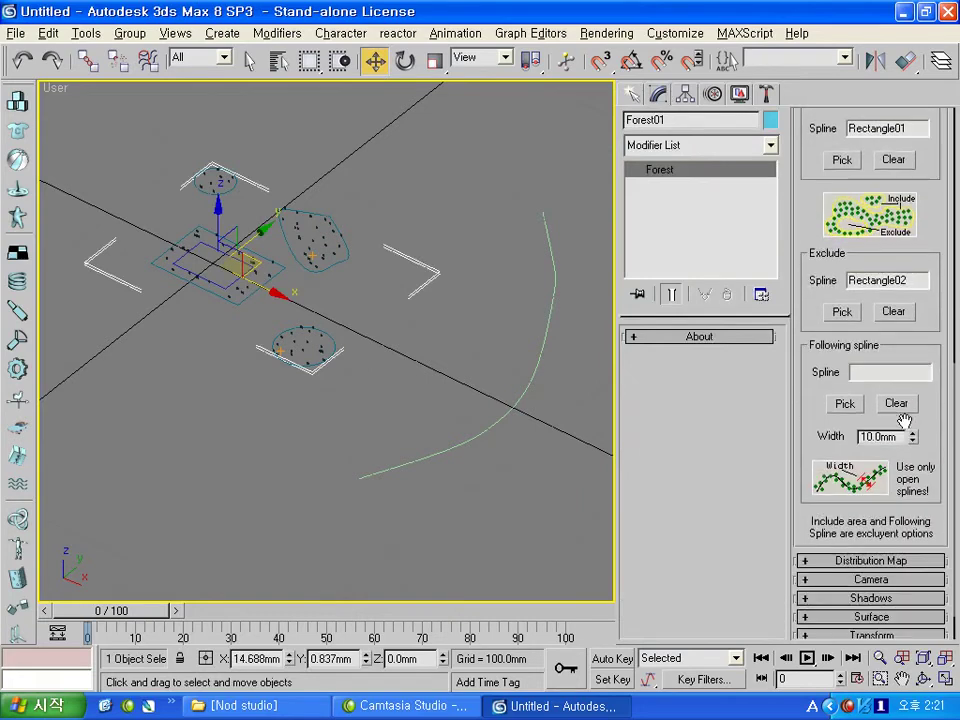
{"action": "left_click", "coordinate": [845, 404]}
{"action": "left_click", "coordinate": [498, 420]}
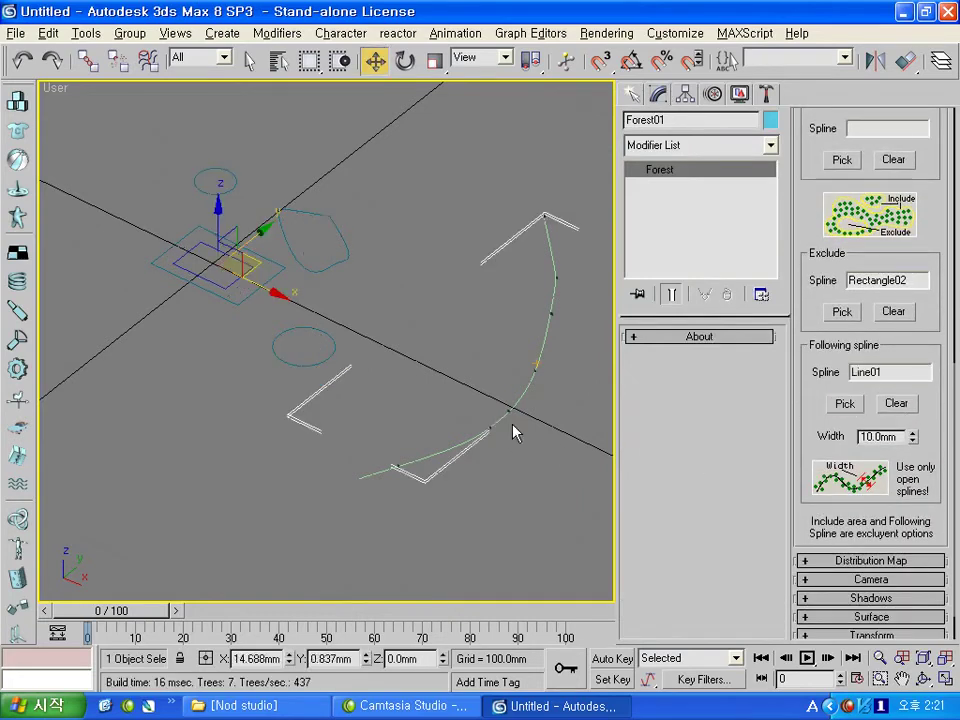
- Frame the view on the curved line and hide the home grid
{"action": "middle_click_drag", "start_coordinate": [519, 419], "coordinate": [474, 447], "text": "alt"}
{"action": "scroll", "coordinate": [536, 332], "scroll_direction": "up", "scroll_amount": 3}
{"action": "middle_click_drag", "start_coordinate": [279, 311], "coordinate": [298, 398]}
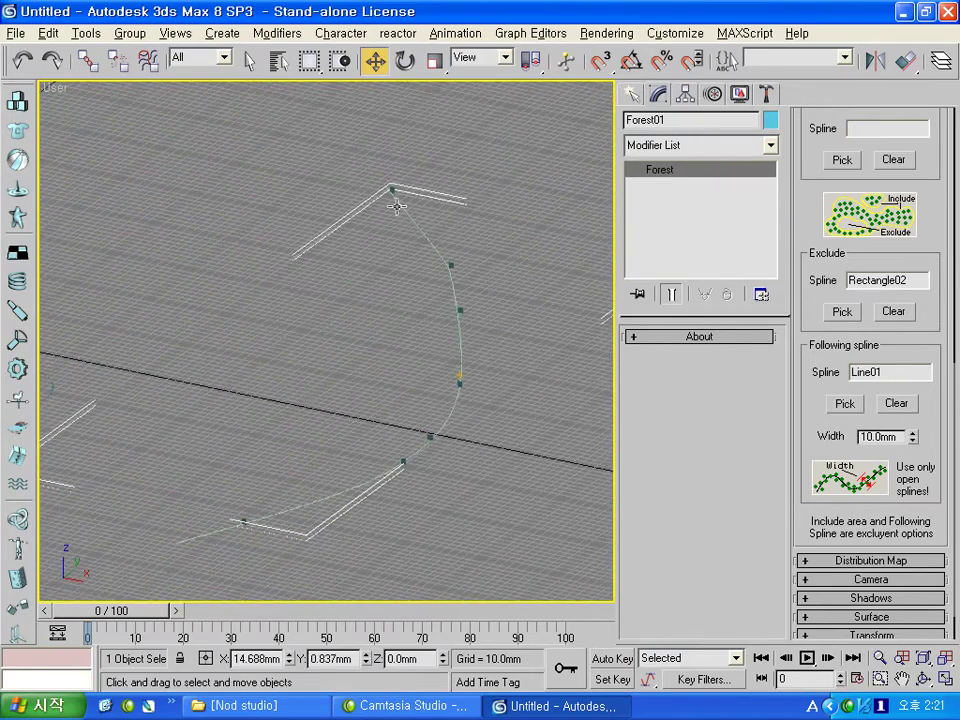
{"action": "key", "text": "g"}
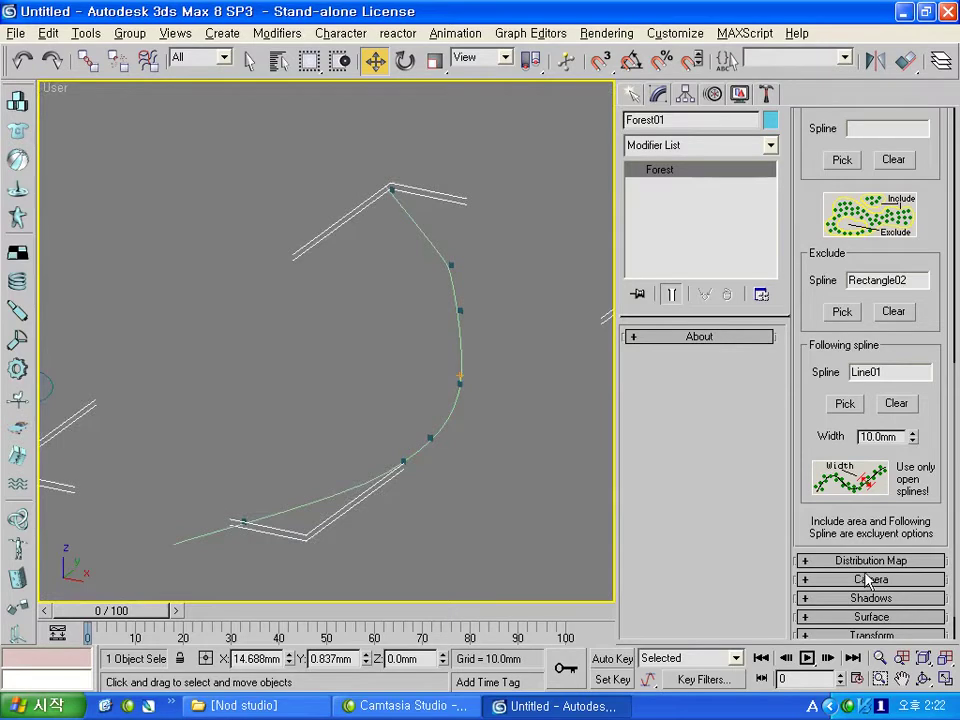
- Undo Line01 as the following spline and set Rectangle01 as an exclusion spline
{"action": "scroll", "coordinate": [403, 390], "scroll_direction": "down", "scroll_amount": 3}
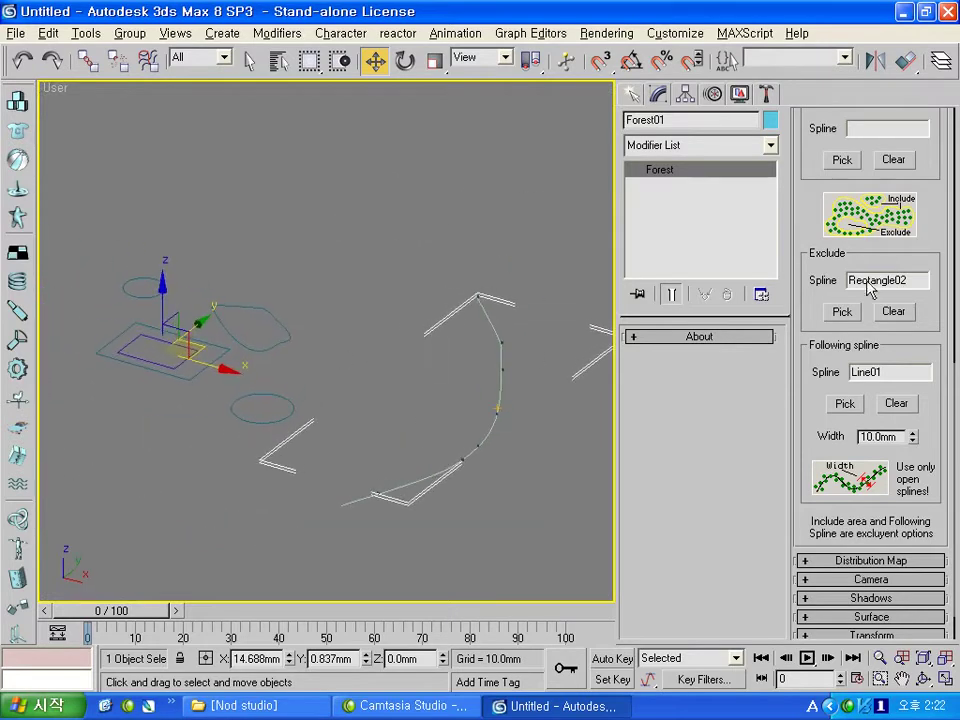
{"action": "key", "text": "ctrl+z"}
{"action": "mouse_move", "coordinate": [347, 364]}
{"action": "middle_mouse_down"}
{"action": "mouse_move", "coordinate": [208, 360]}
{"action": "mouse_move", "coordinate": [303, 357]}
{"action": "middle_mouse_up"}
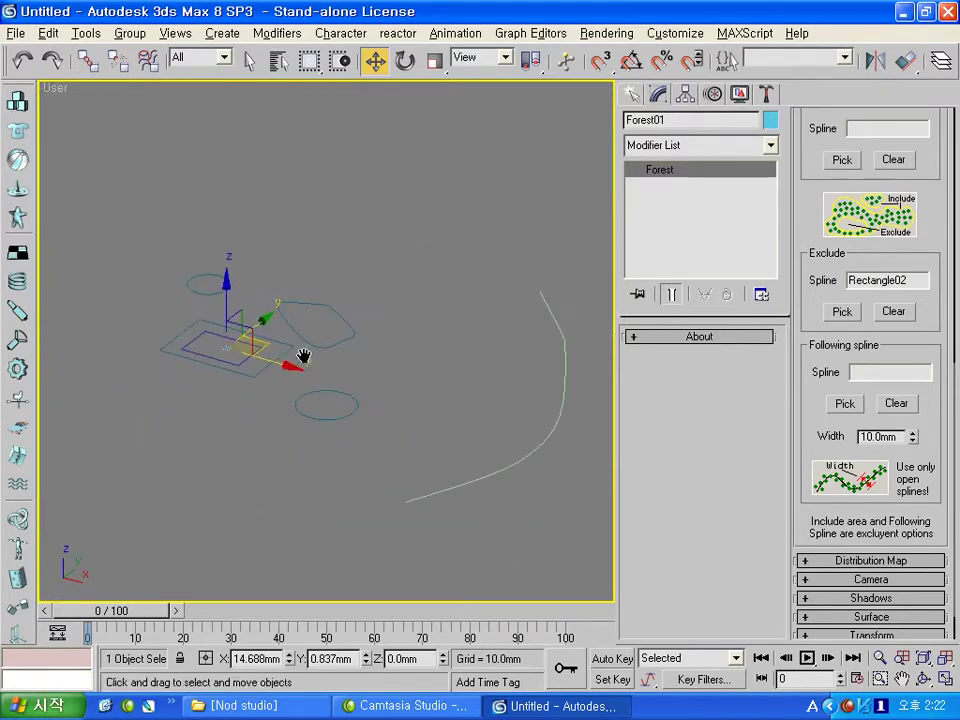
{"action": "left_click", "coordinate": [842, 312]}
{"action": "left_click", "coordinate": [254, 373]}
{"action": "left_click", "coordinate": [845, 314]}
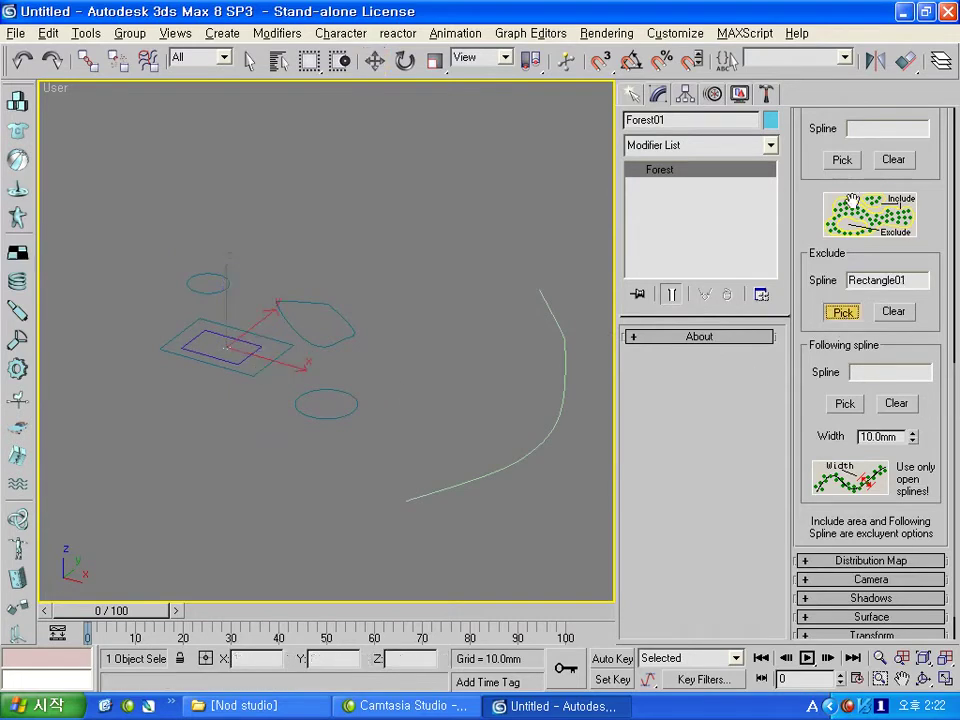
{"action": "key", "text": "w"}
- Reselect Forest01 and set Rectangle01 as its include area
{"action": "left_click", "coordinate": [303, 389]}
{"action": "mouse_move", "coordinate": [335, 393]}
{"action": "middle_mouse_down", "text": "alt"}
{"action": "mouse_move", "coordinate": [326, 401]}
{"action": "mouse_move", "coordinate": [328, 386]}
{"action": "middle_mouse_up", "text": "alt"}
{"action": "left_click", "coordinate": [328, 386]}
{"action": "scroll", "coordinate": [192, 345], "scroll_direction": "up", "scroll_amount": 3}
{"action": "left_click", "coordinate": [192, 345]}
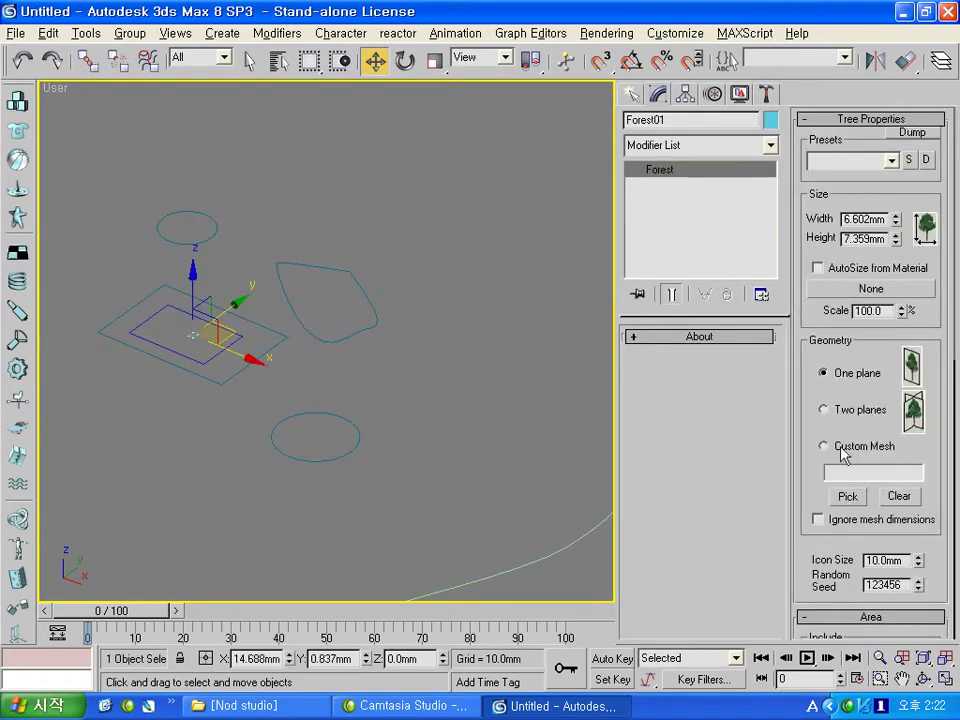
{"action": "left_click_drag", "start_coordinate": [813, 428], "coordinate": [813, 252]}
{"action": "left_click", "coordinate": [843, 520]}
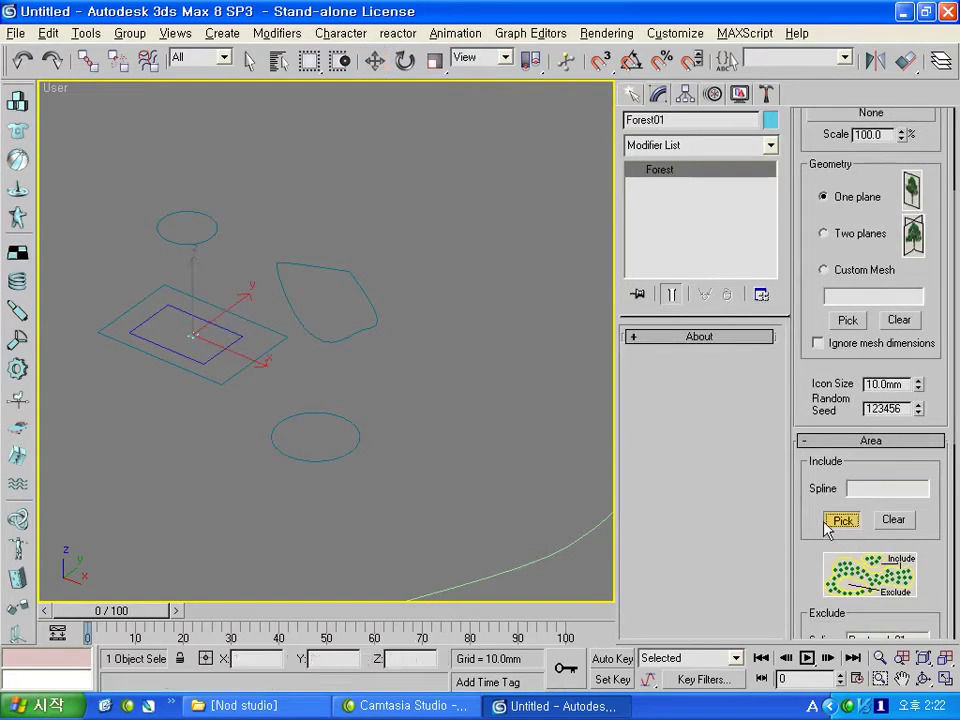
{"action": "left_click", "coordinate": [232, 373]}
- Clear the forest's exclusion spline so trees fill every Rectangle01 area
{"action": "middle_click_drag", "start_coordinate": [265, 392], "coordinate": [321, 358], "text": "alt"}
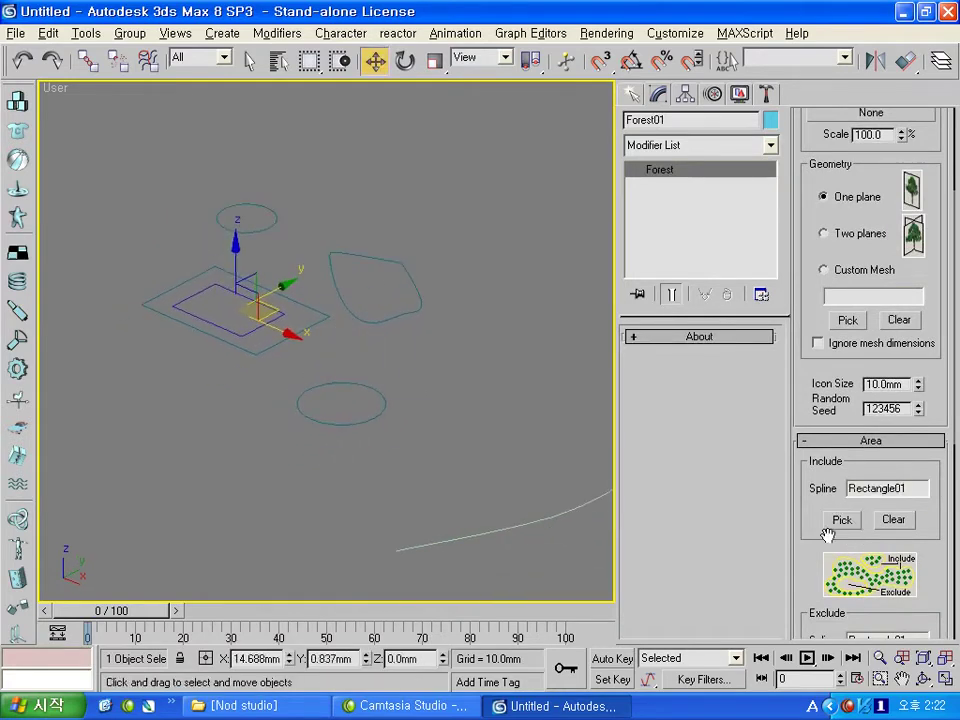
{"action": "scroll", "coordinate": [928, 475], "scroll_direction": "down", "scroll_amount": 3}
{"action": "left_click", "coordinate": [893, 535]}
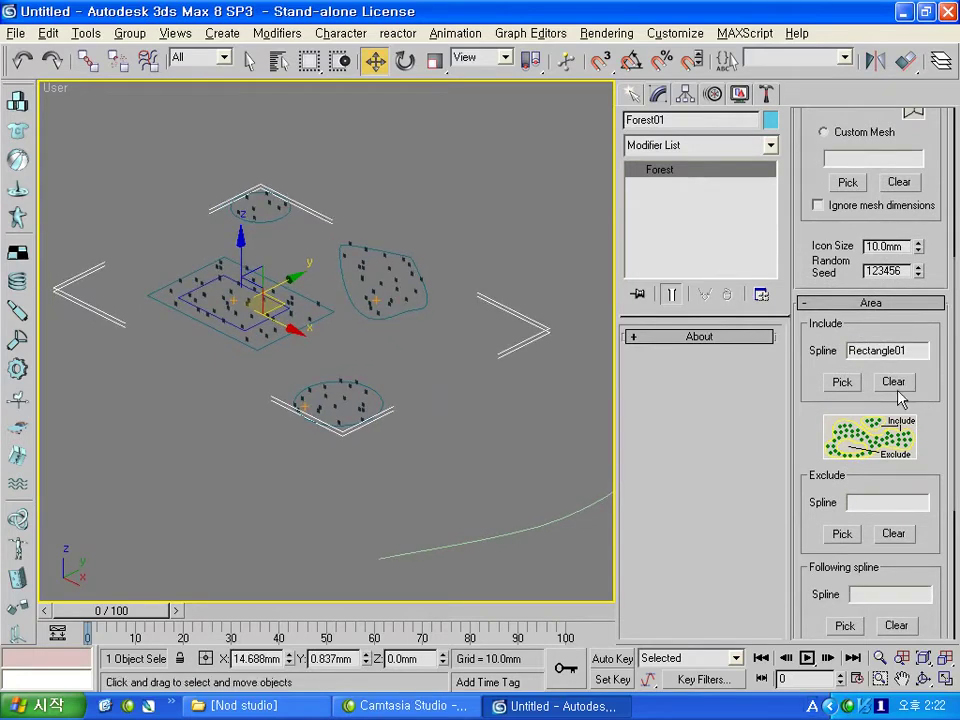
{"action": "left_click_drag", "start_coordinate": [936, 553], "coordinate": [928, 328]}
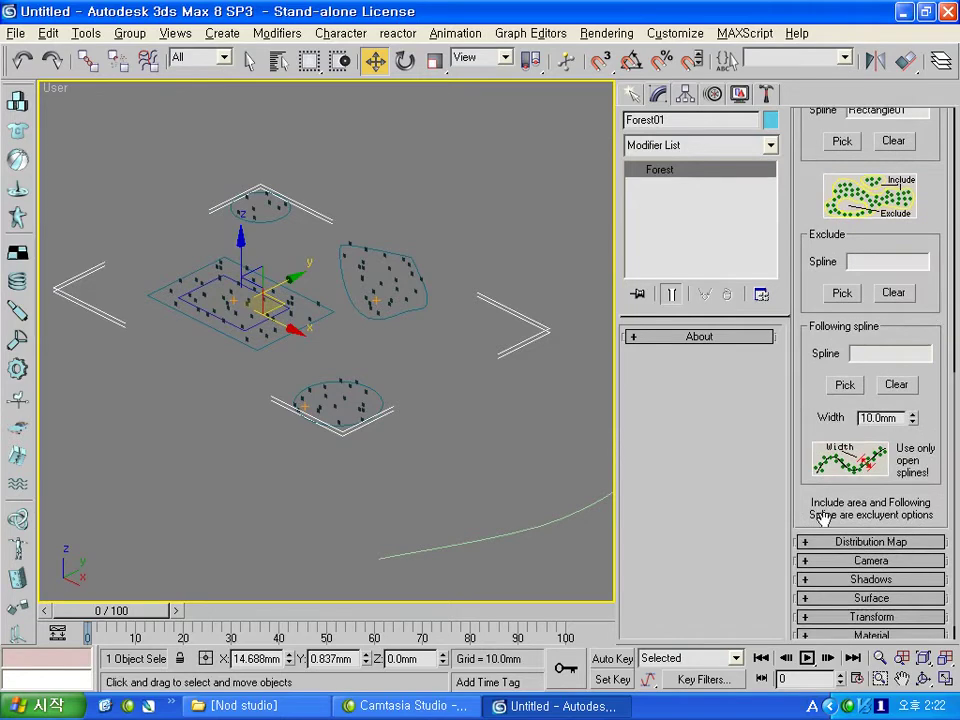
{"action": "left_click_drag", "start_coordinate": [820, 516], "coordinate": [820, 490]}
{"action": "left_click", "coordinate": [873, 516]}
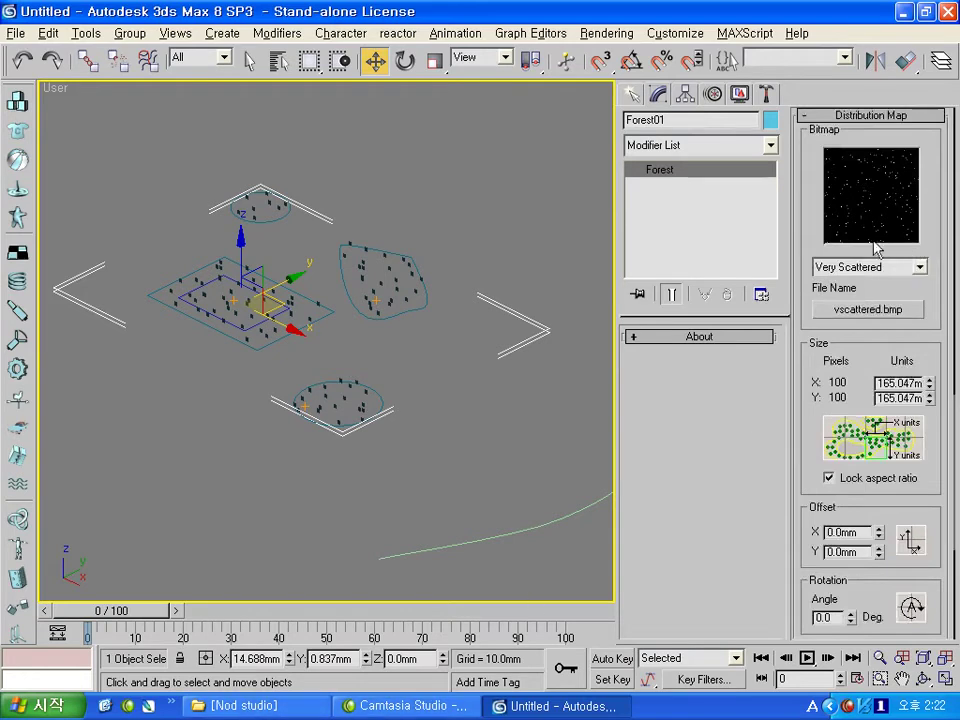
- Step Forest01's distribution map through Scattered, Spread 1 and Spread 2 to Dense, then open My Computer
{"action": "left_click", "coordinate": [918, 268]}
{"action": "left_click", "coordinate": [886, 293]}
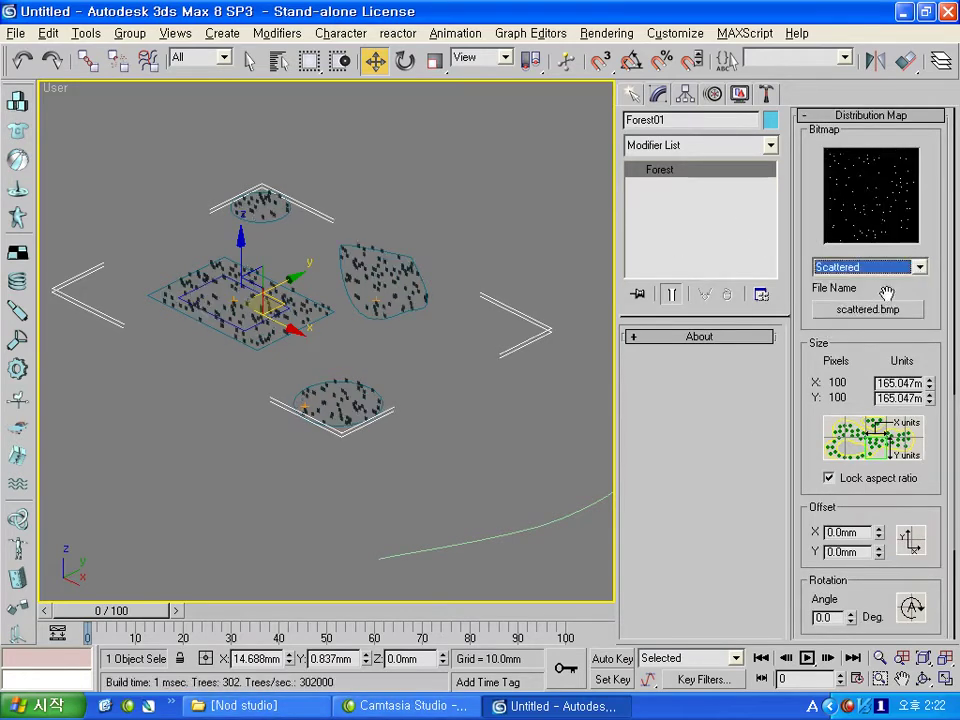
{"action": "key", "text": "Up"}
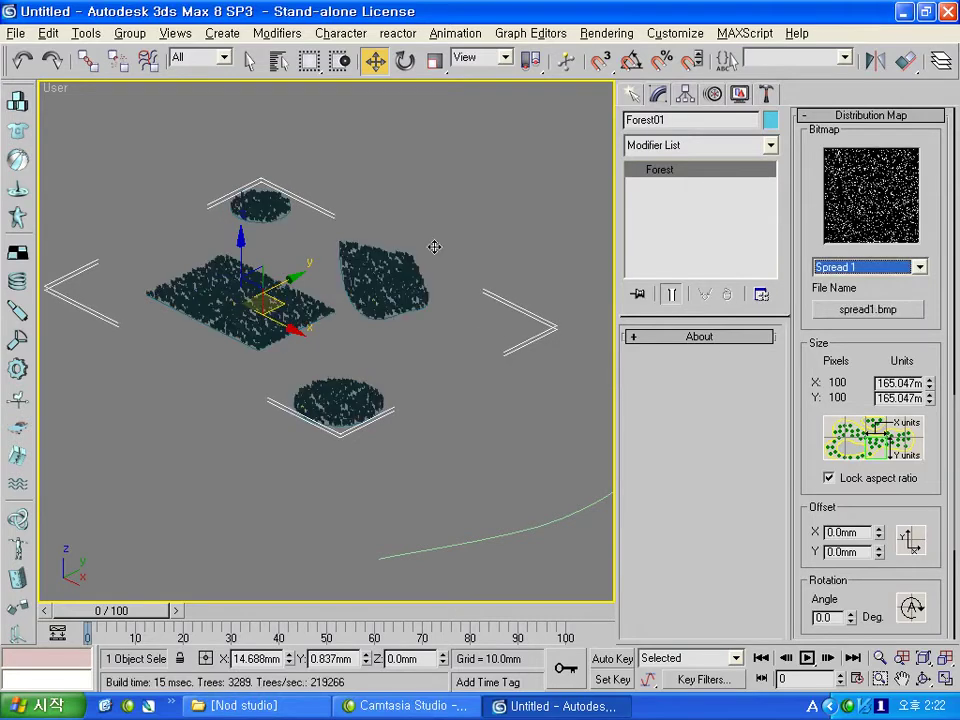
{"action": "key", "text": "Down"}
{"action": "key", "text": "Down"}
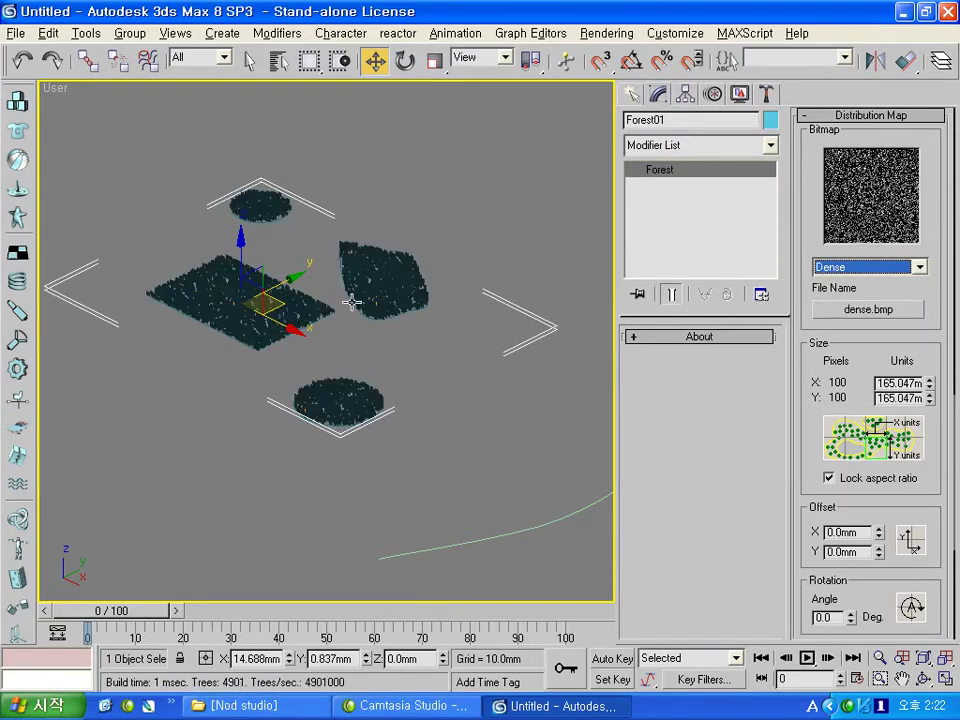
{"action": "key", "text": "super+e"}
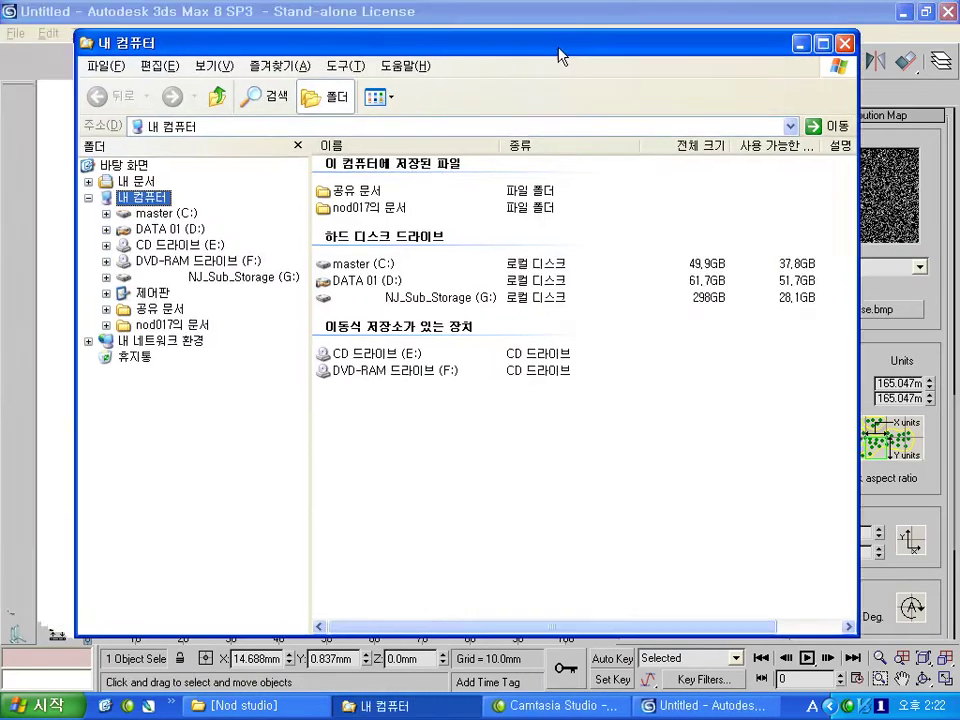
- Browse to C:\Program Files\Autodesk\3dsMax8\plugcfg in Windows Explorer
{"action": "double_click", "coordinate": [362, 263]}
{"action": "double_click", "coordinate": [640, 270]}
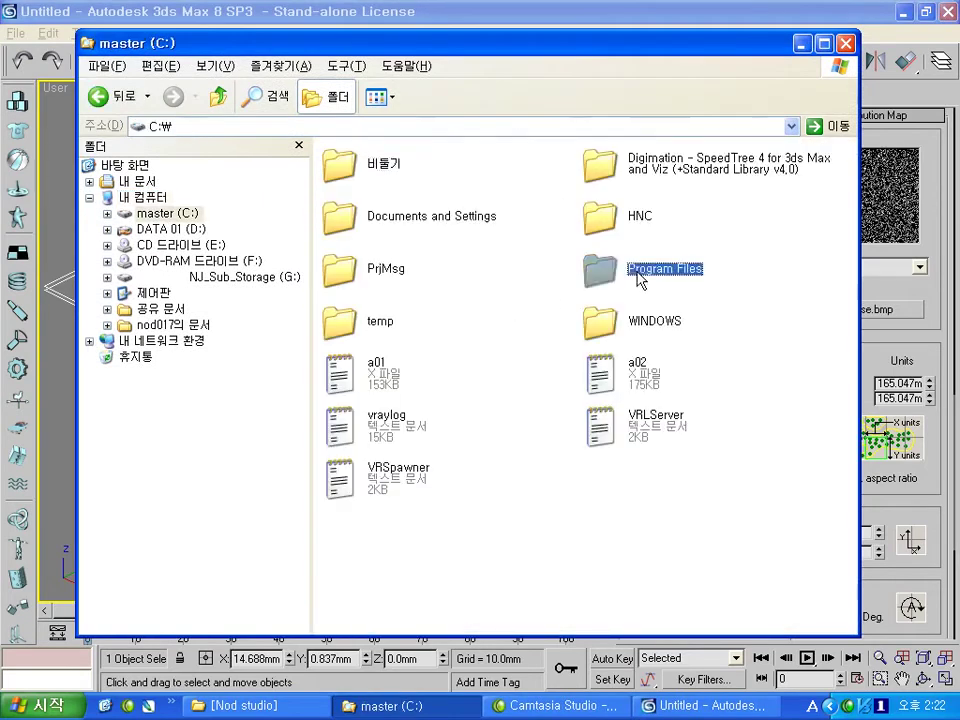
{"action": "left_click", "coordinate": [415, 228]}
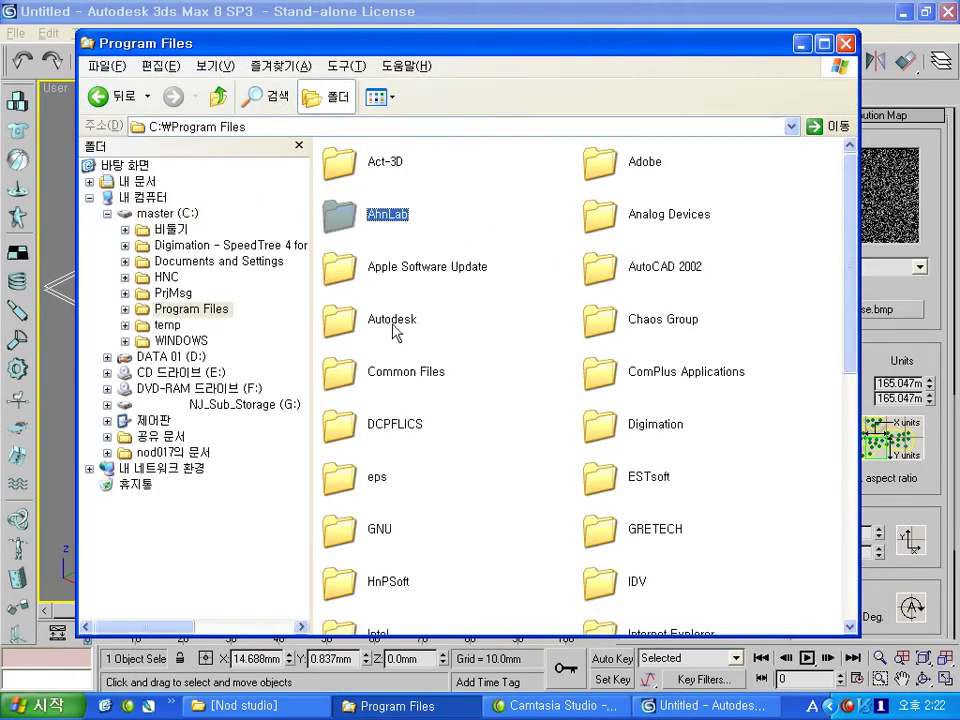
{"action": "double_click", "coordinate": [393, 318]}
{"action": "left_click", "coordinate": [392, 216]}
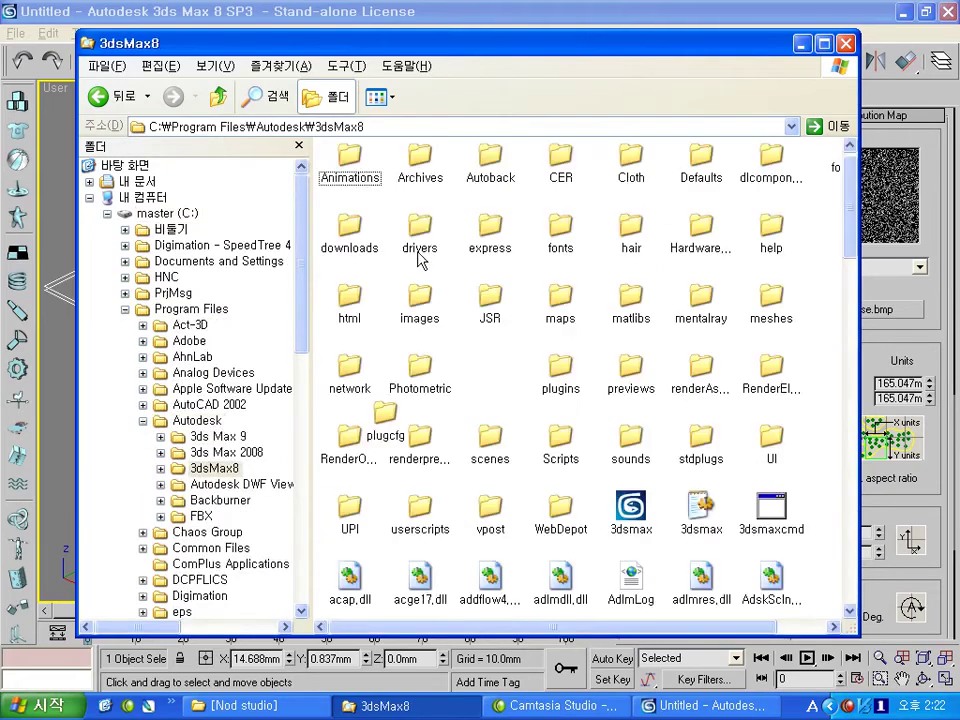
{"action": "left_click", "coordinate": [378, 97]}
{"action": "left_click", "coordinate": [410, 200]}
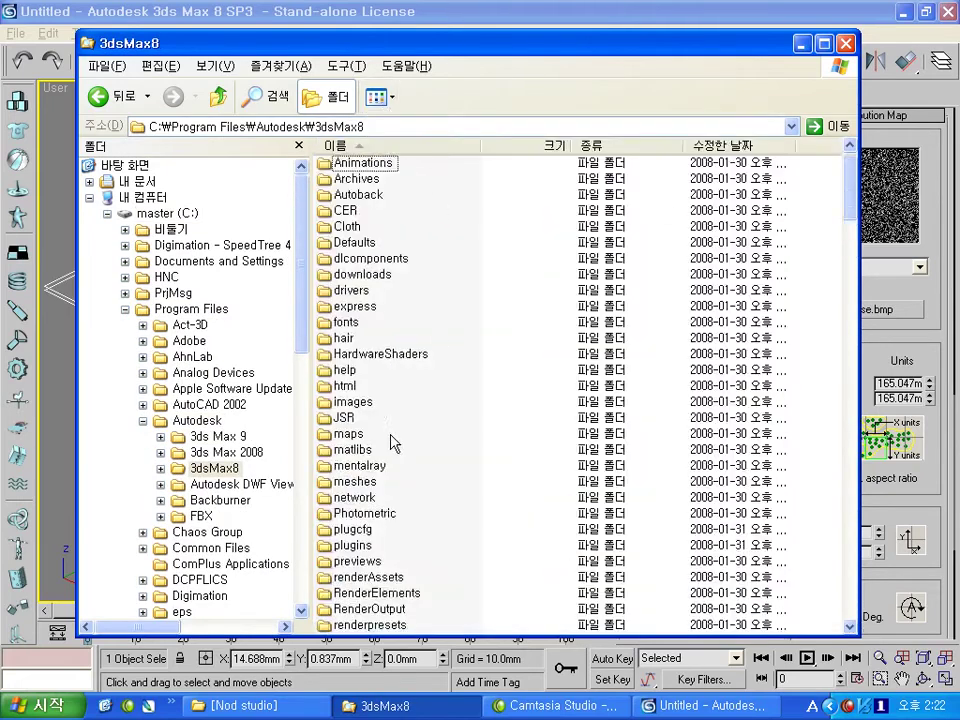
{"action": "scroll", "coordinate": [393, 443], "scroll_direction": "down", "scroll_amount": 4}
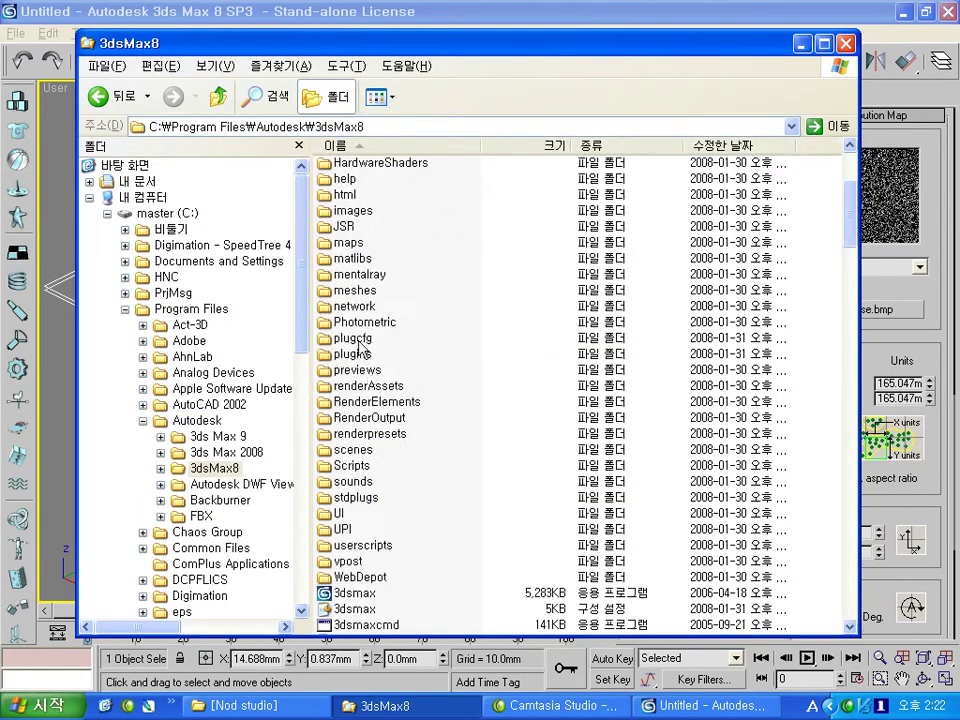
{"action": "double_click", "coordinate": [358, 343]}
- Switch plugcfg to Thumbnails view and preview the groups1, isle1, isle2 and isle3 maps
{"action": "left_click", "coordinate": [378, 97]}
{"action": "left_click", "coordinate": [420, 124]}
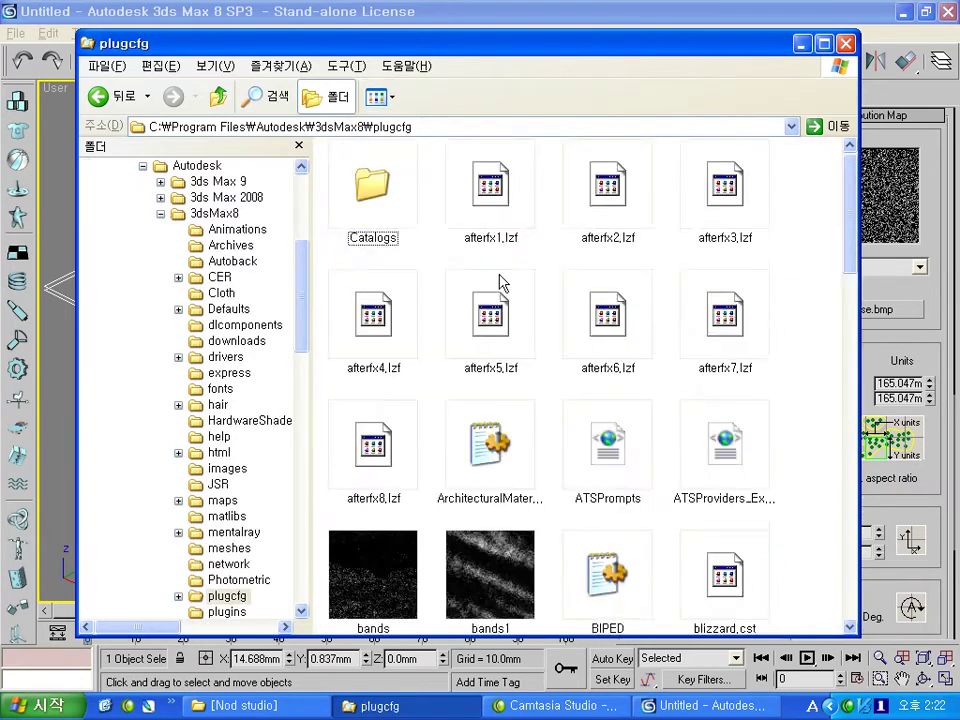
{"action": "scroll", "coordinate": [500, 283], "scroll_direction": "down", "scroll_amount": 5}
{"action": "scroll", "coordinate": [600, 400], "scroll_direction": "down", "scroll_amount": 3}
{"action": "left_click", "coordinate": [381, 338]}
{"action": "left_click", "coordinate": [495, 450]}
{"action": "left_click", "coordinate": [624, 453]}
{"action": "left_click", "coordinate": [722, 440]}
- Preview the hline, hband, grid, dense and bands1 distribution map images
{"action": "left_click", "coordinate": [700, 352]}
{"action": "left_click", "coordinate": [645, 335]}
{"action": "scroll", "coordinate": [700, 280], "scroll_direction": "up", "scroll_amount": 3}
{"action": "left_click", "coordinate": [726, 347]}
{"action": "scroll", "coordinate": [727, 350], "scroll_direction": "up", "scroll_amount": 2}
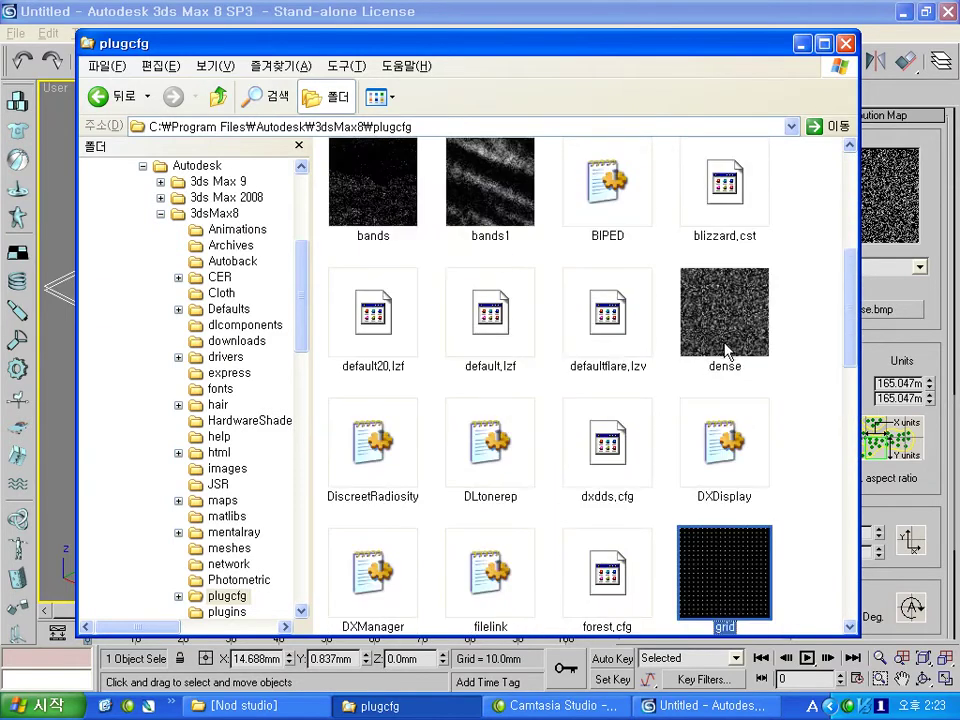
{"action": "left_click", "coordinate": [740, 320]}
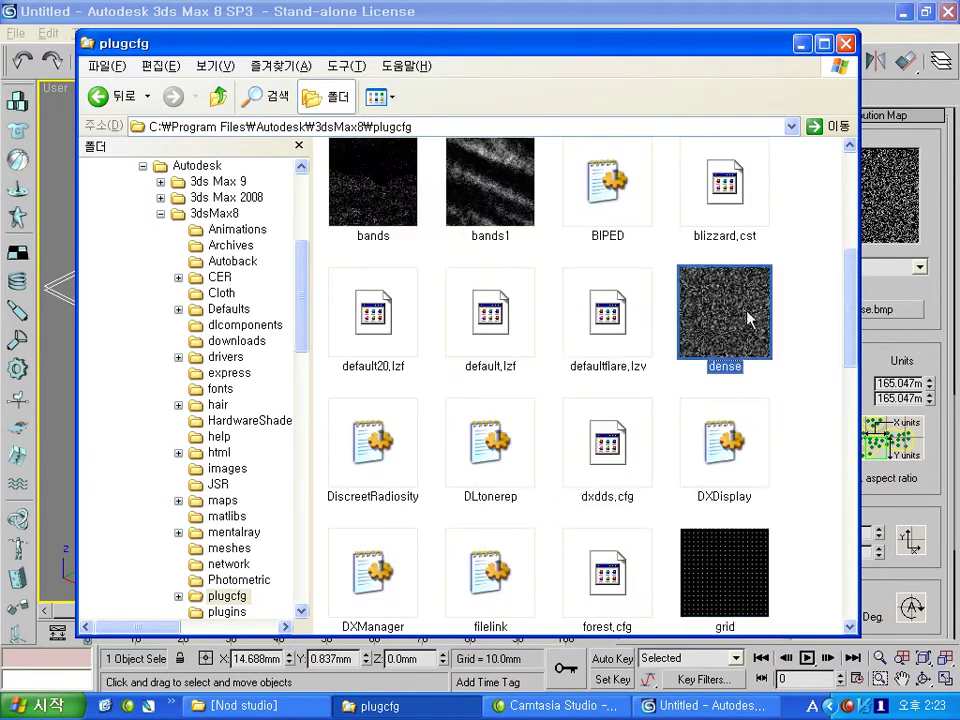
{"action": "left_click", "coordinate": [506, 215]}
- Minimize Explorer and switch Forest01's distribution map to Random Bands (bands1.bmp)
{"action": "left_click", "coordinate": [803, 46]}
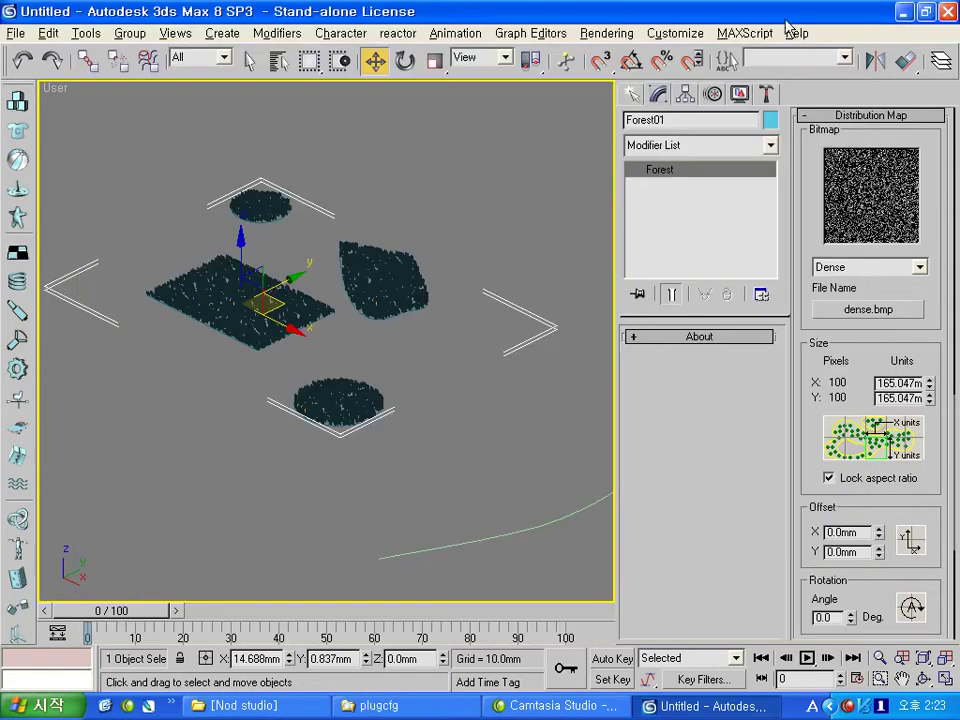
{"action": "left_click", "coordinate": [918, 267]}
{"action": "left_click", "coordinate": [890, 291]}
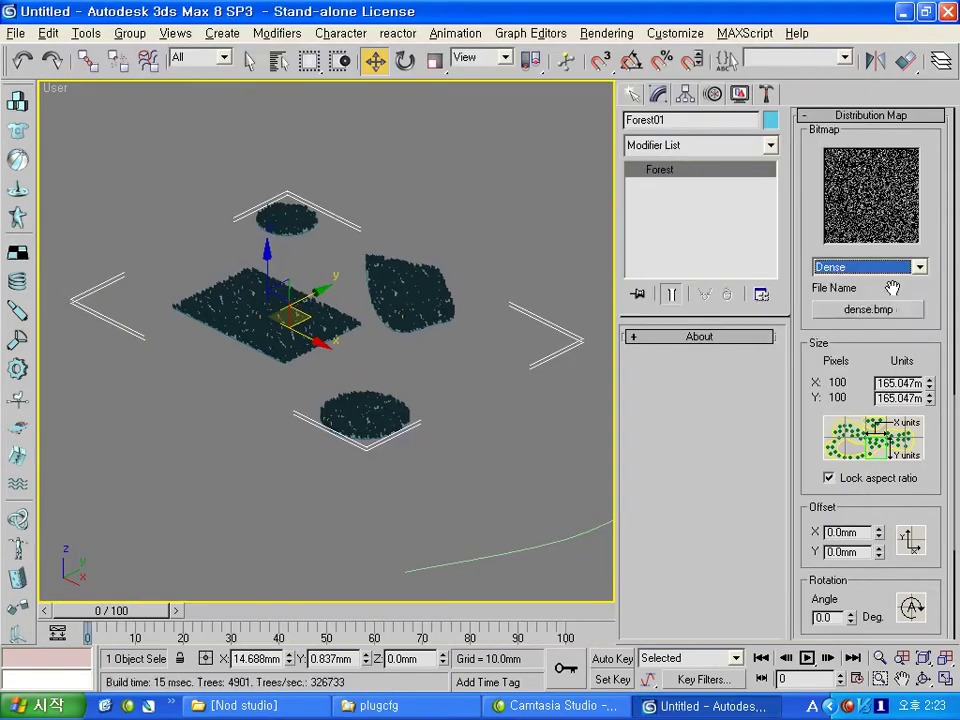
{"action": "key", "text": "Down"}
{"action": "key", "text": "Down"}
{"action": "key", "text": "Down"}
{"action": "key", "text": "Down"}
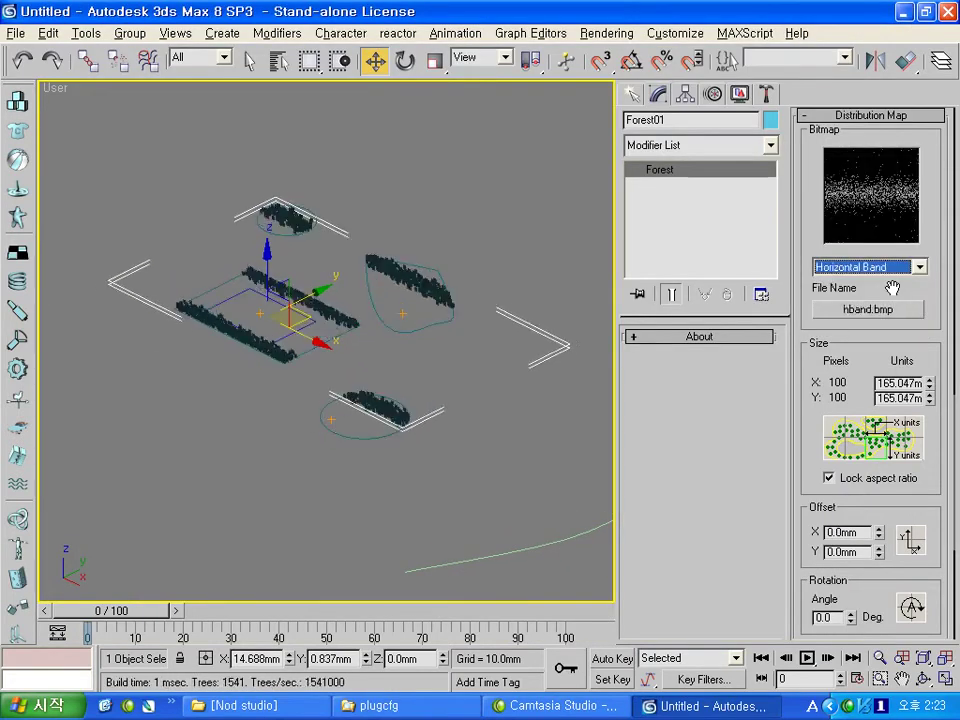
{"action": "key", "text": "Down"}
{"action": "key", "text": "Down"}
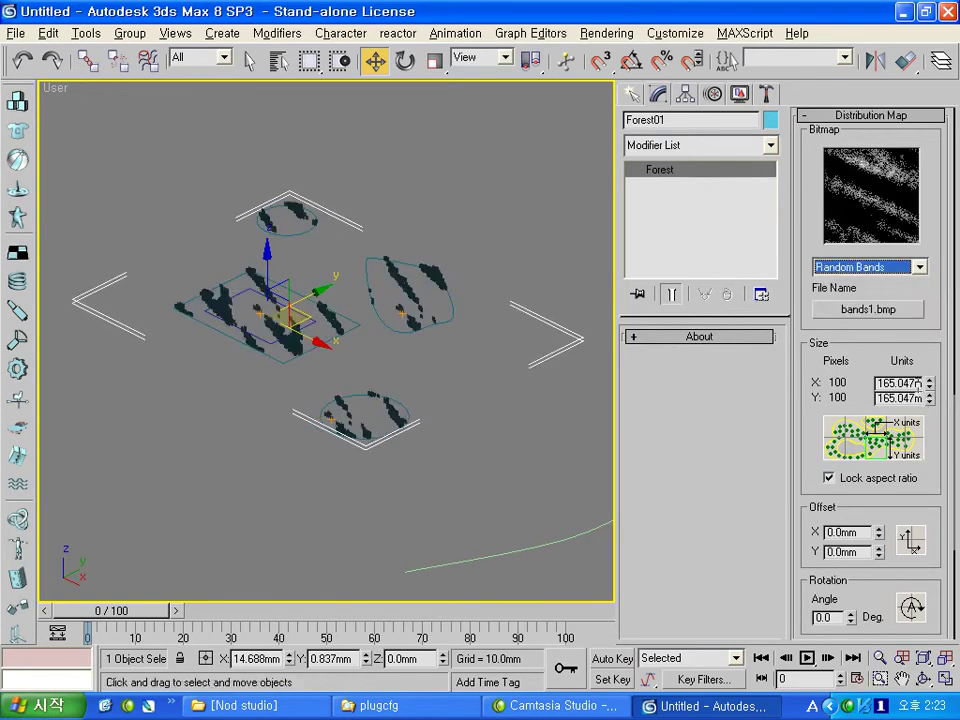
- Enlarge the distribution map's Units value and reselect Forest01
{"action": "mouse_move", "coordinate": [930, 388]}
{"action": "left_mouse_down"}
{"action": "mouse_move", "coordinate": [923, 366]}
{"action": "mouse_move", "coordinate": [900, 384]}
{"action": "mouse_move", "coordinate": [840, 276]}
{"action": "left_mouse_up"}
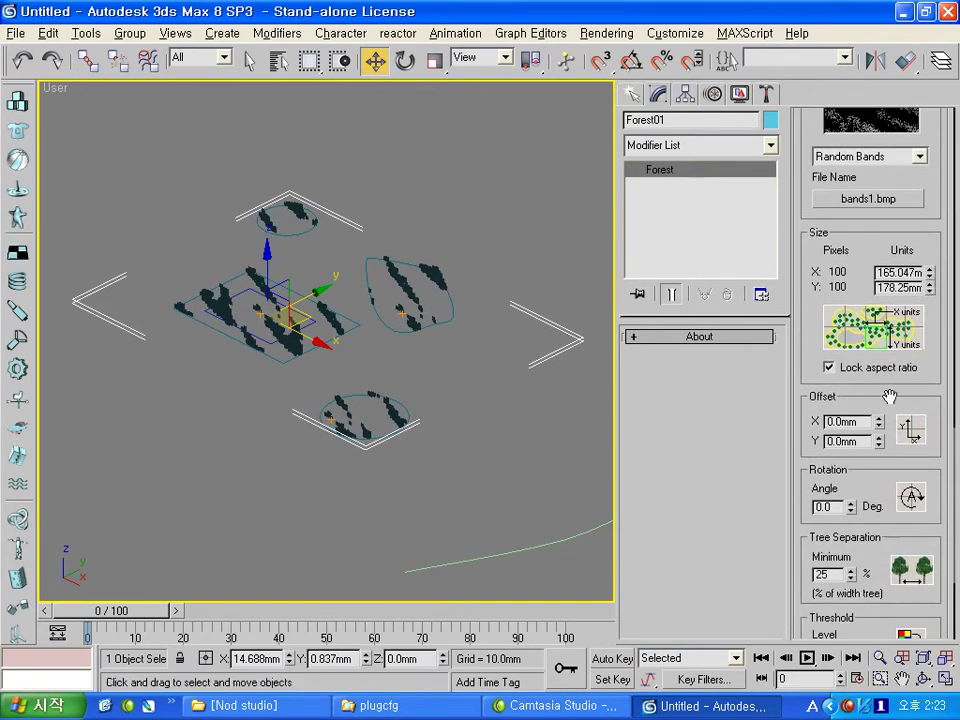
{"action": "scroll", "coordinate": [889, 397], "scroll_direction": "down", "scroll_amount": 2}
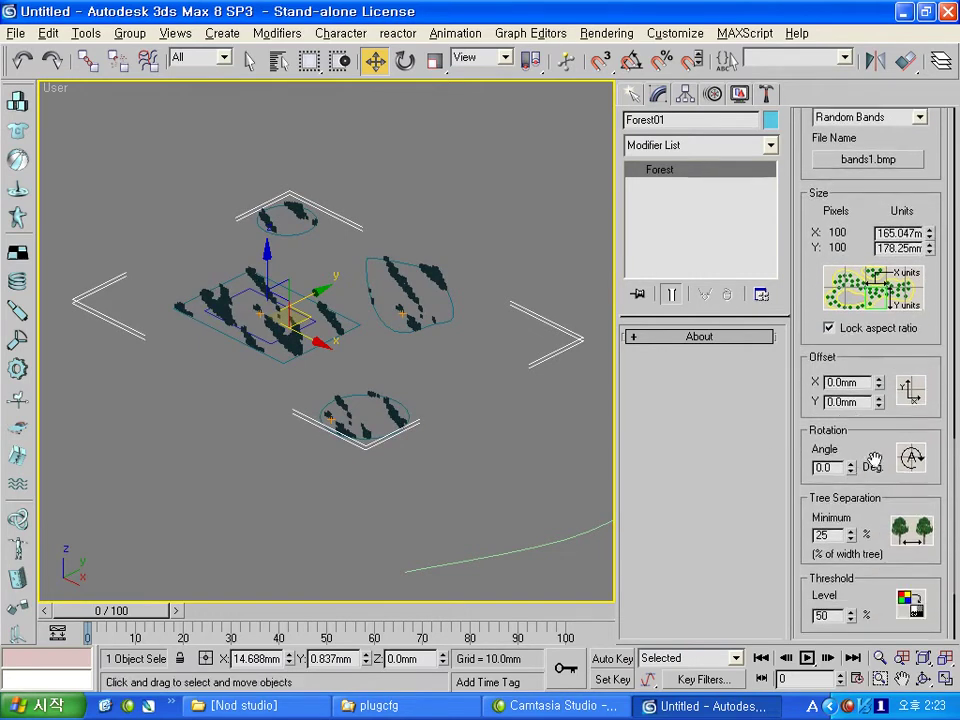
{"action": "left_click_drag", "start_coordinate": [873, 460], "coordinate": [876, 290]}
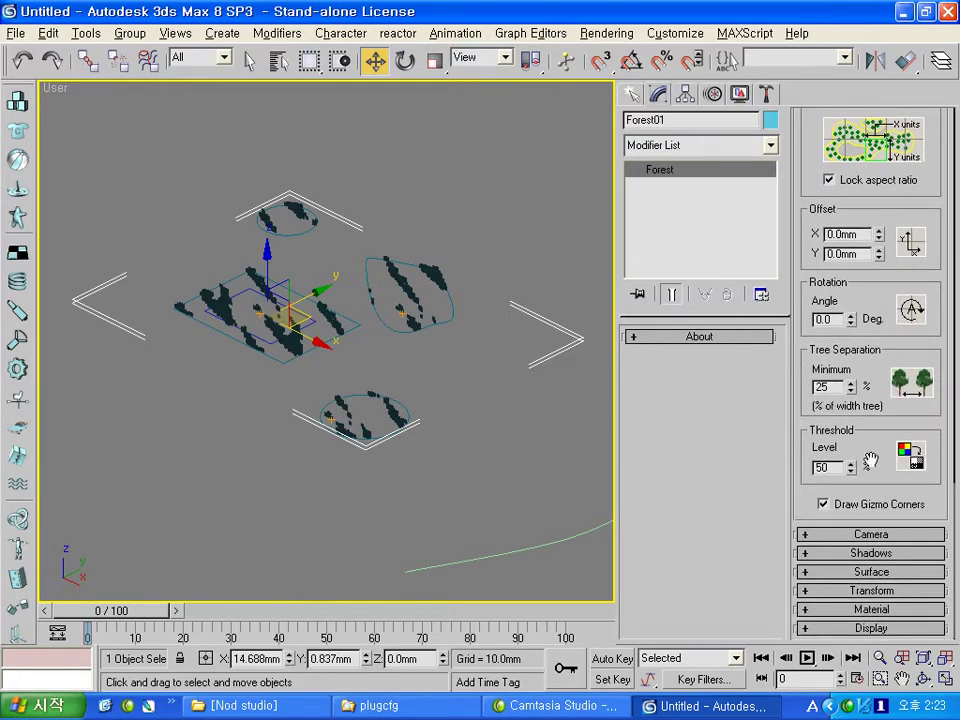
{"action": "left_click_drag", "start_coordinate": [896, 270], "coordinate": [907, 575]}
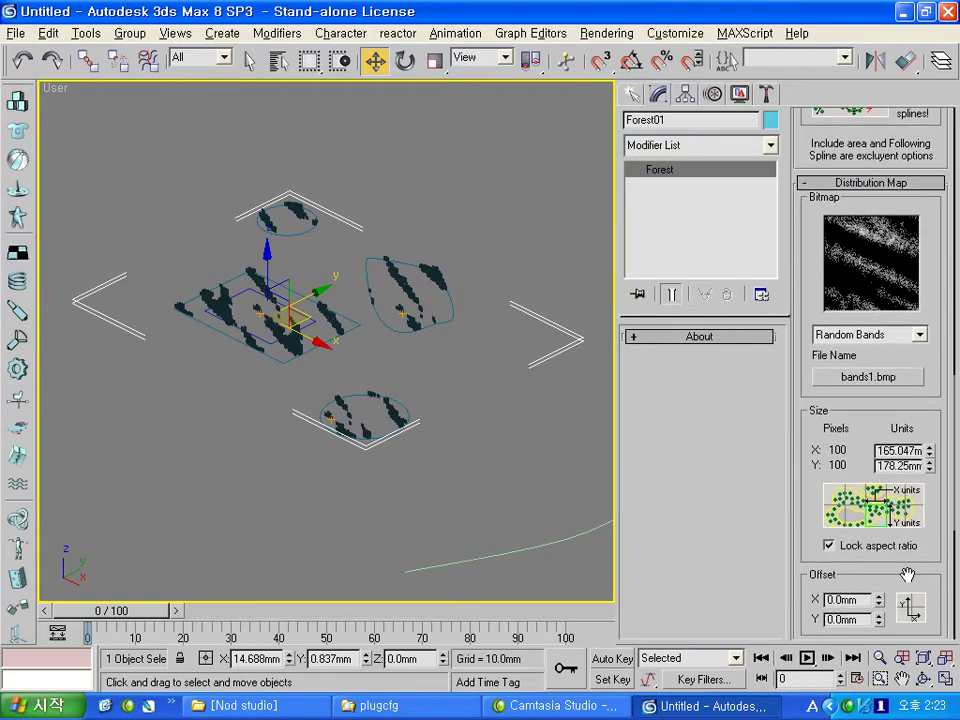
{"action": "left_click", "coordinate": [632, 95]}
{"action": "left_click", "coordinate": [296, 369]}
{"action": "left_click", "coordinate": [291, 345]}
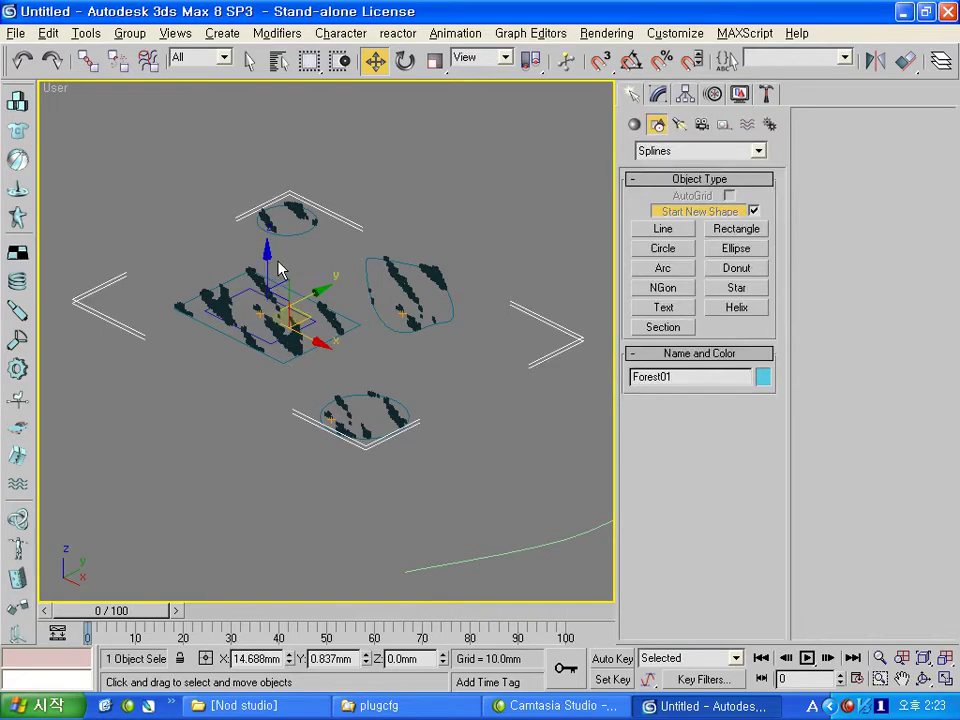
- Copy Forest01 into an independent Forest02 and switch its distribution map to Scattered
{"action": "left_click_drag", "start_coordinate": [272, 261], "coordinate": [281, 270], "text": "shift"}
{"action": "left_click", "coordinate": [425, 309]}
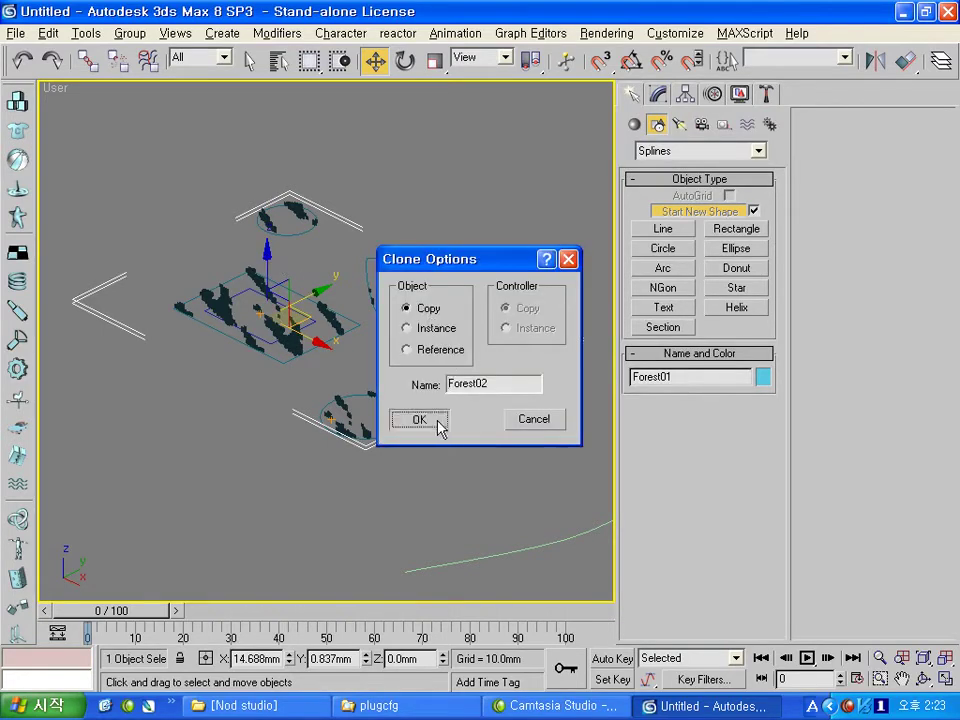
{"action": "left_click", "coordinate": [437, 424]}
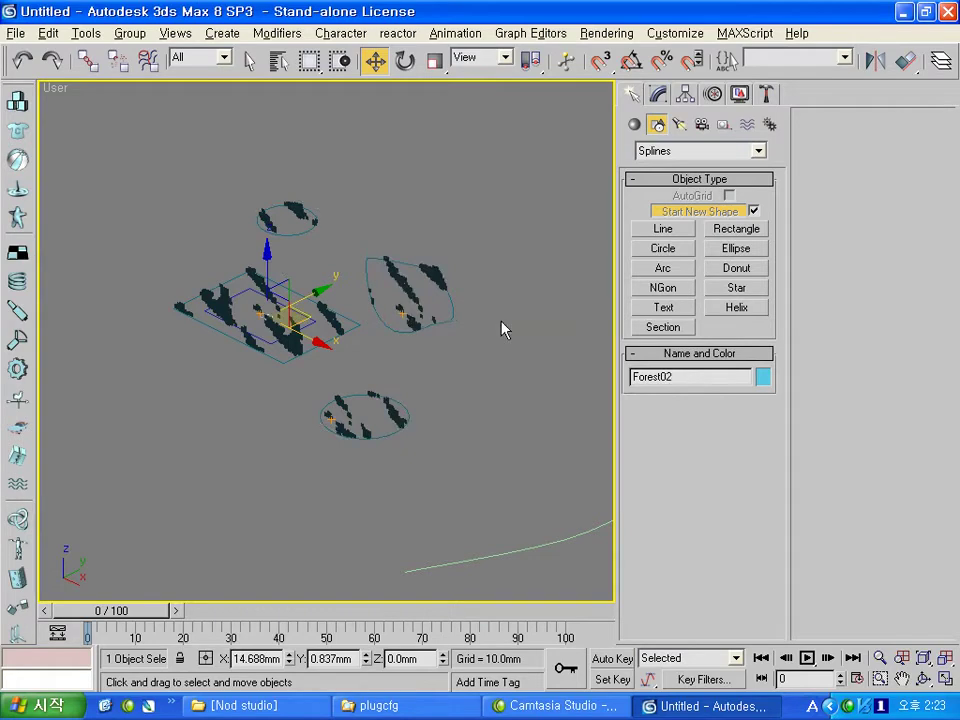
{"action": "left_click", "coordinate": [660, 94]}
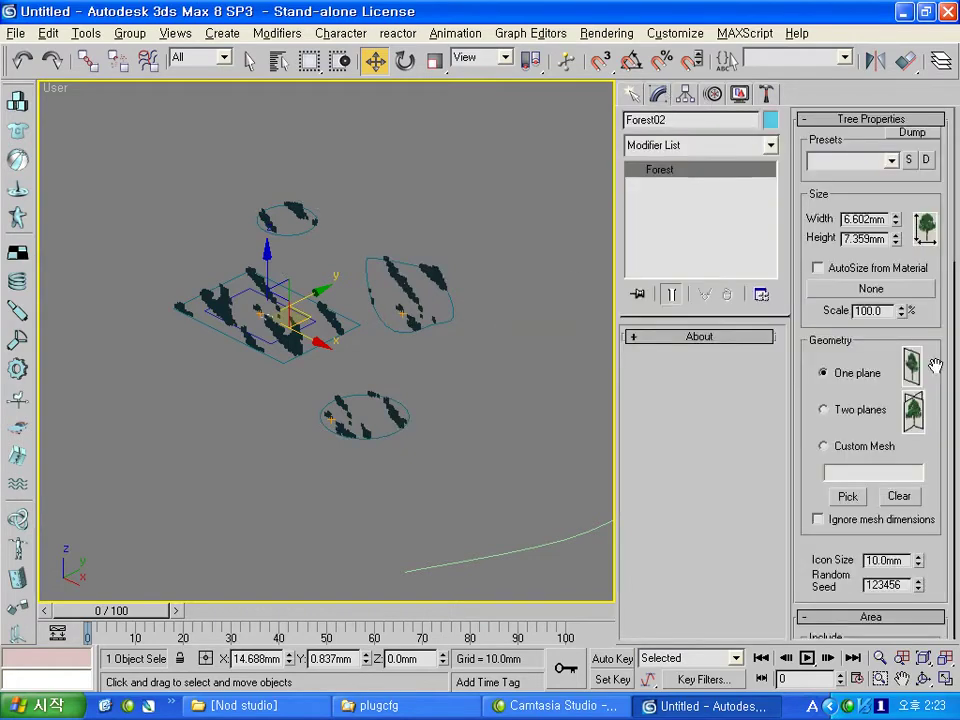
{"action": "scroll", "coordinate": [900, 364], "scroll_direction": "down", "scroll_amount": 5}
{"action": "scroll", "coordinate": [874, 362], "scroll_direction": "down", "scroll_amount": 2}
{"action": "scroll", "coordinate": [874, 362], "scroll_direction": "down", "scroll_amount": 4}
{"action": "scroll", "coordinate": [871, 362], "scroll_direction": "down", "scroll_amount": 4}
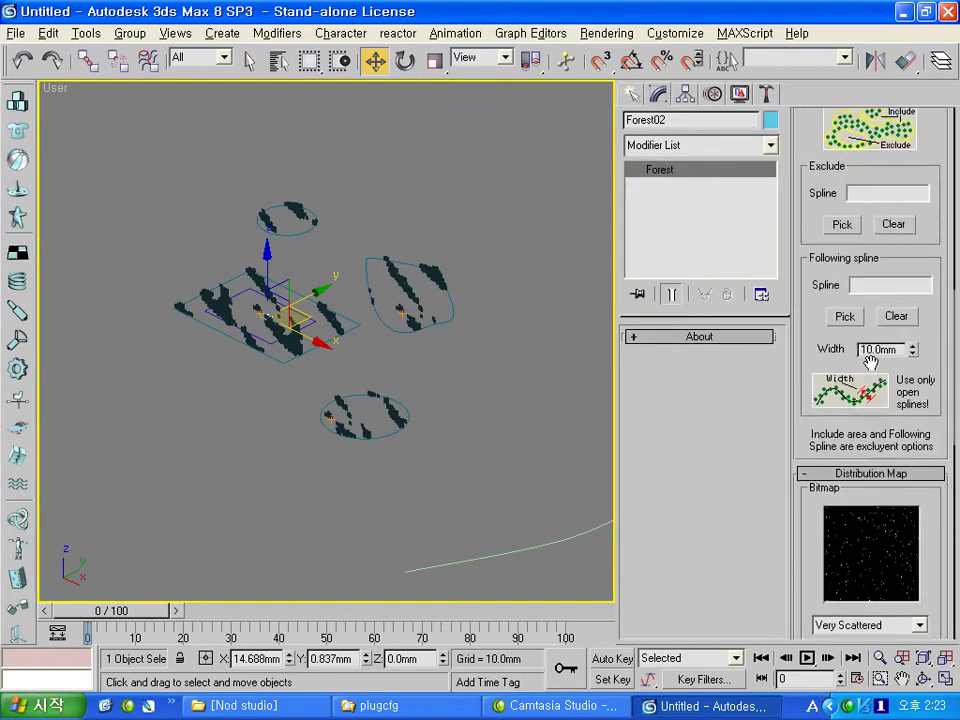
{"action": "scroll", "coordinate": [871, 362], "scroll_direction": "down", "scroll_amount": 3}
{"action": "left_click", "coordinate": [919, 484]}
{"action": "left_click", "coordinate": [878, 513]}
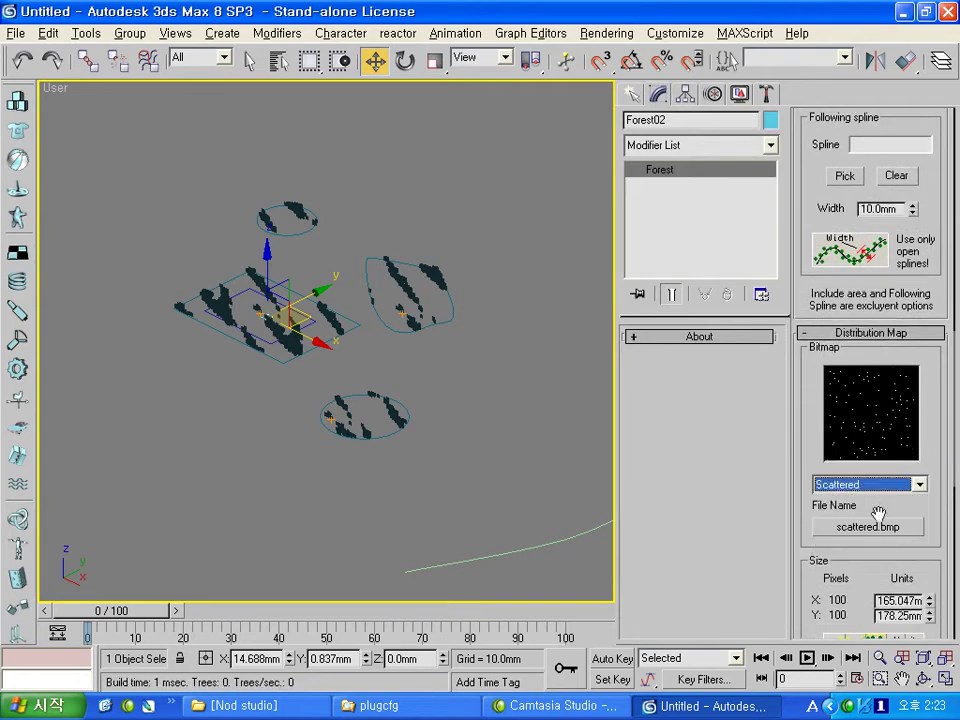
- Set Rectangle01 as Forest02's include area
{"action": "scroll", "coordinate": [868, 497], "scroll_direction": "down", "scroll_amount": 1}
{"action": "scroll", "coordinate": [868, 497], "scroll_direction": "down", "scroll_amount": 1}
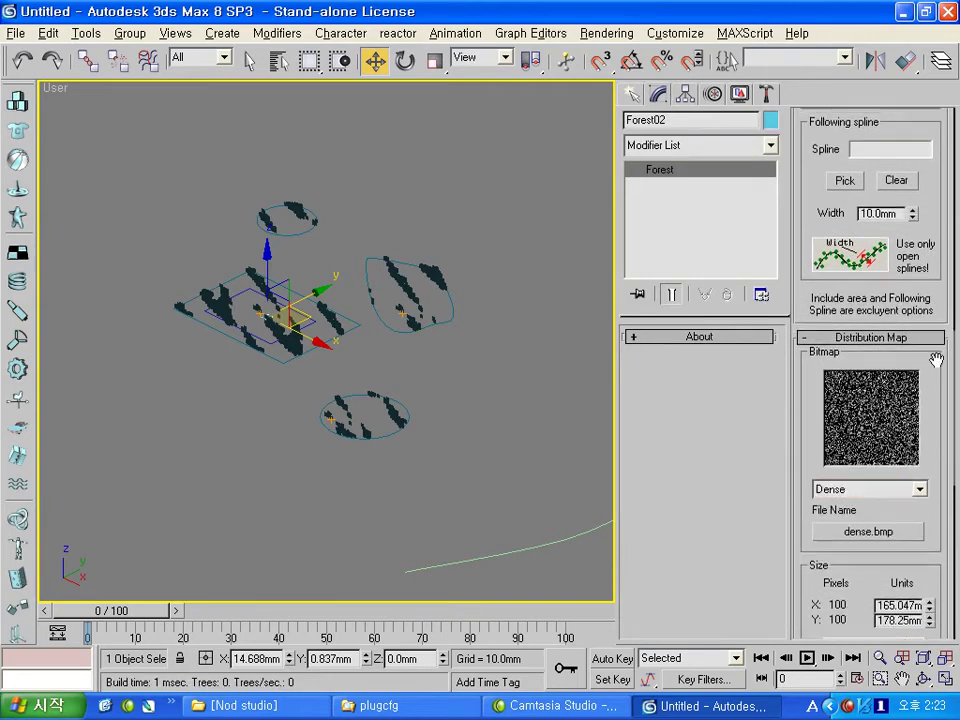
{"action": "scroll", "coordinate": [936, 360], "scroll_direction": "up", "scroll_amount": 6}
{"action": "scroll", "coordinate": [842, 221], "scroll_direction": "up", "scroll_amount": 1}
{"action": "left_click", "coordinate": [842, 250]}
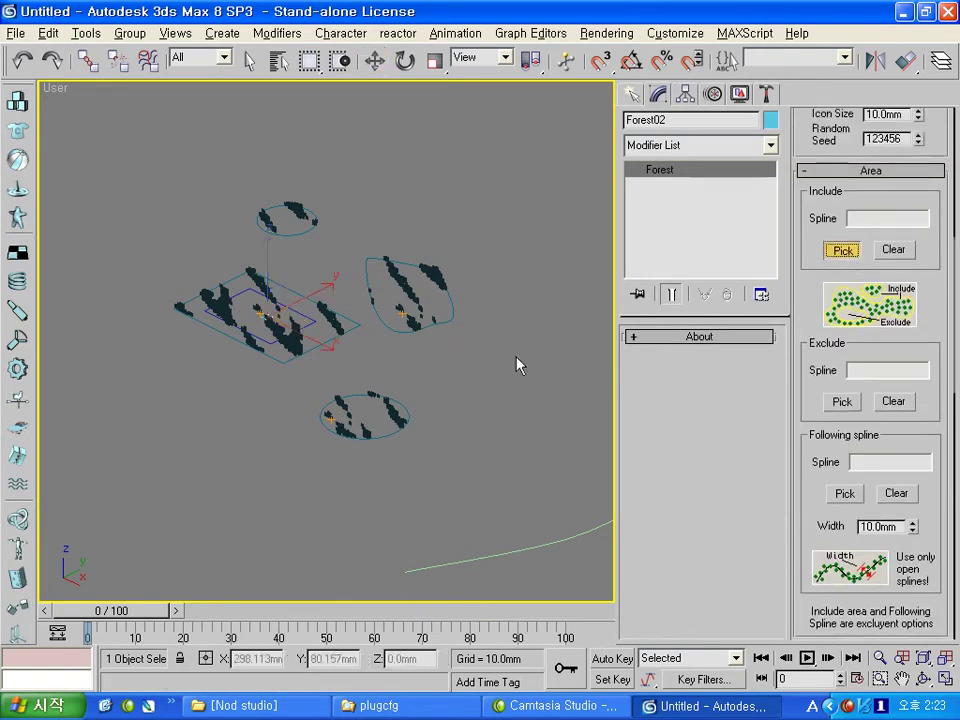
{"action": "left_click", "coordinate": [238, 270]}
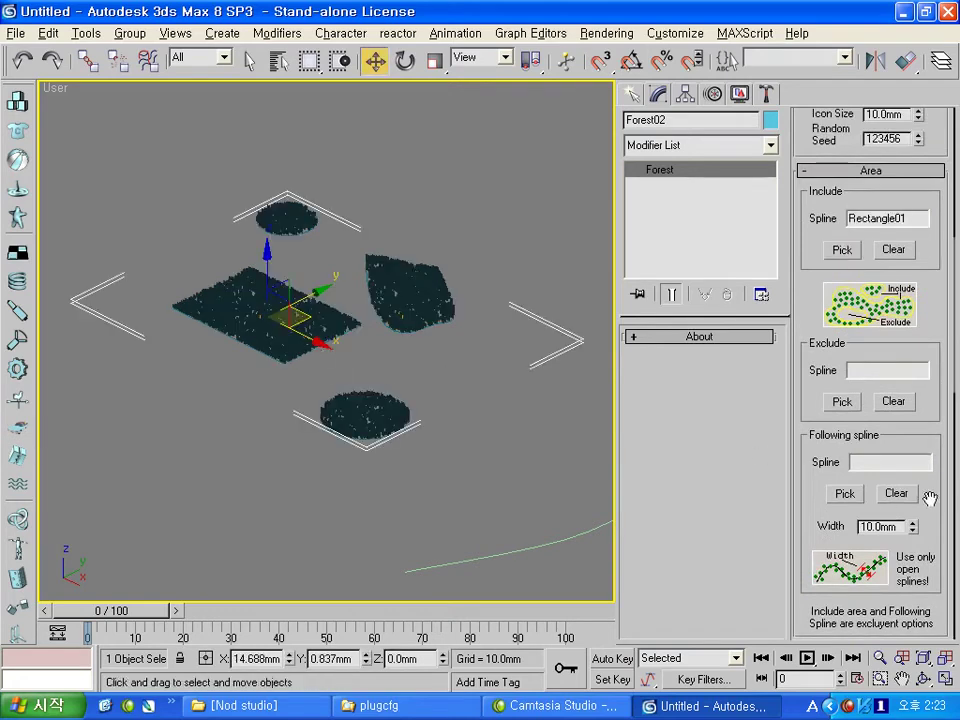
{"action": "scroll", "coordinate": [930, 497], "scroll_direction": "down", "scroll_amount": 4}
{"action": "scroll", "coordinate": [921, 400], "scroll_direction": "down", "scroll_amount": 2}
{"action": "left_click", "coordinate": [919, 336]}
- Set Forest02's distribution map to Scattered and orbit the view to check it
{"action": "left_click", "coordinate": [880, 364]}
{"action": "key", "text": "Down"}
{"action": "key", "text": "Down"}
{"action": "key", "text": "Down"}
{"action": "key", "text": "Down"}
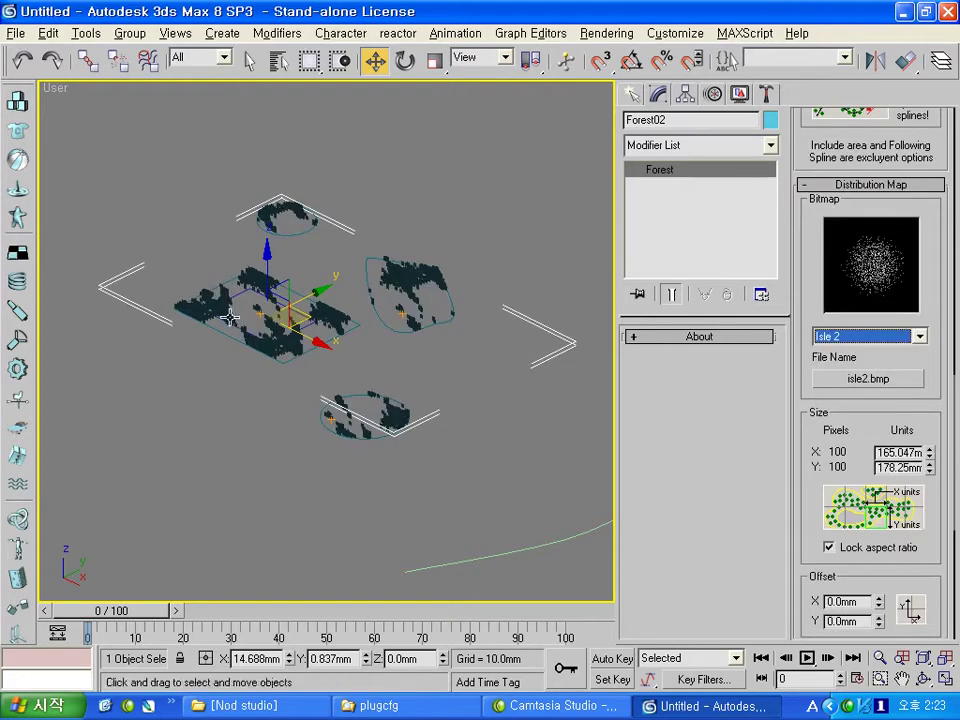
{"action": "key", "text": "Up"}
{"action": "key", "text": "Up"}
{"action": "key", "text": "Up"}
{"action": "key", "text": "Up"}
{"action": "key", "text": "Up"}
{"action": "key", "text": "Up"}
{"action": "key", "text": "Up"}
{"action": "key", "text": "Up"}
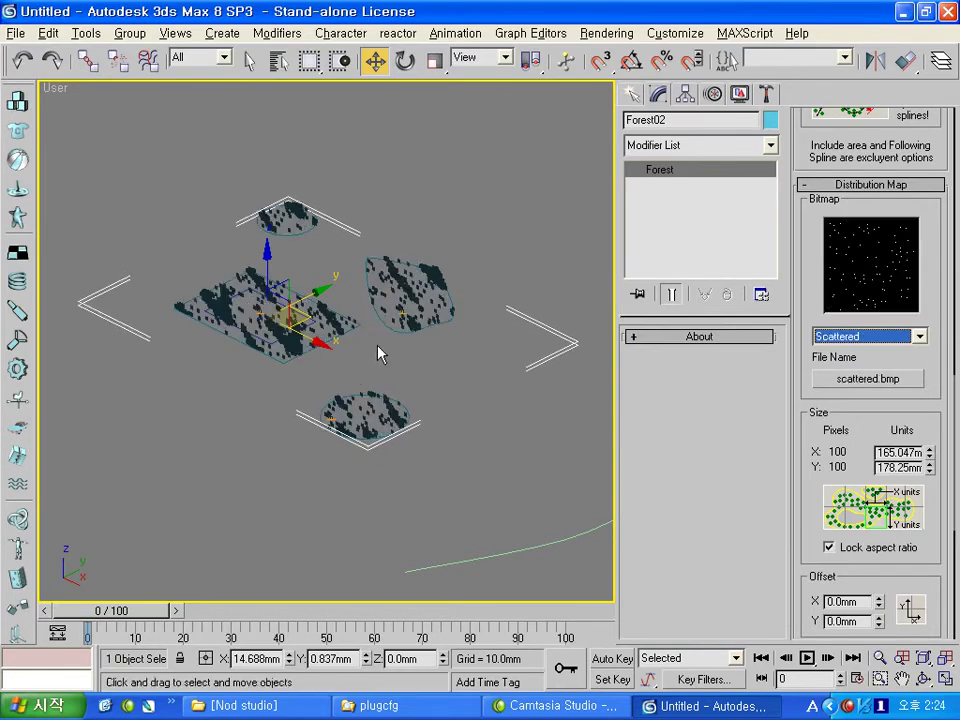
{"action": "middle_click_drag", "start_coordinate": [377, 354], "coordinate": [355, 357], "text": "alt"}
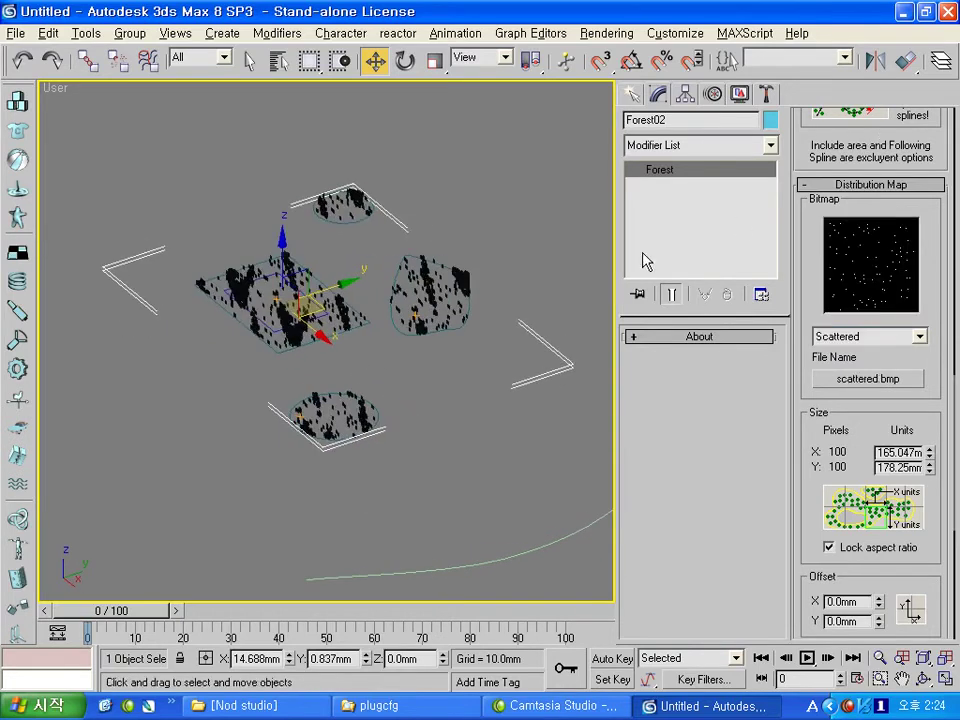
- Select Forest01 in the viewport instead of Forest02
{"action": "left_click", "coordinate": [632, 93]}
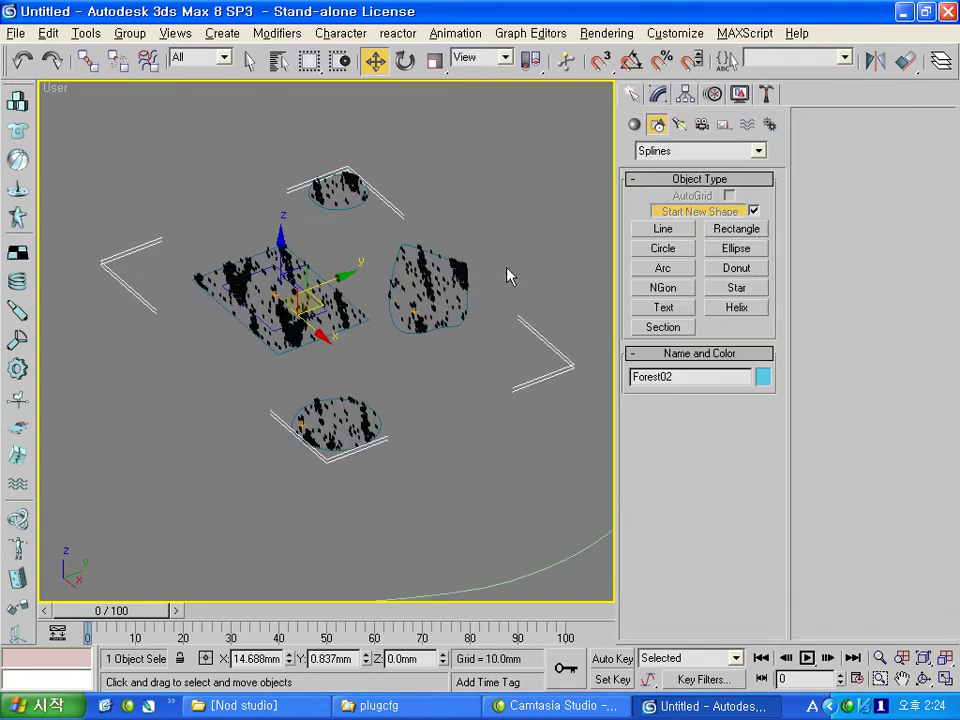
{"action": "scroll", "coordinate": [440, 352], "scroll_direction": "up", "scroll_amount": 2}
{"action": "left_click", "coordinate": [440, 352]}
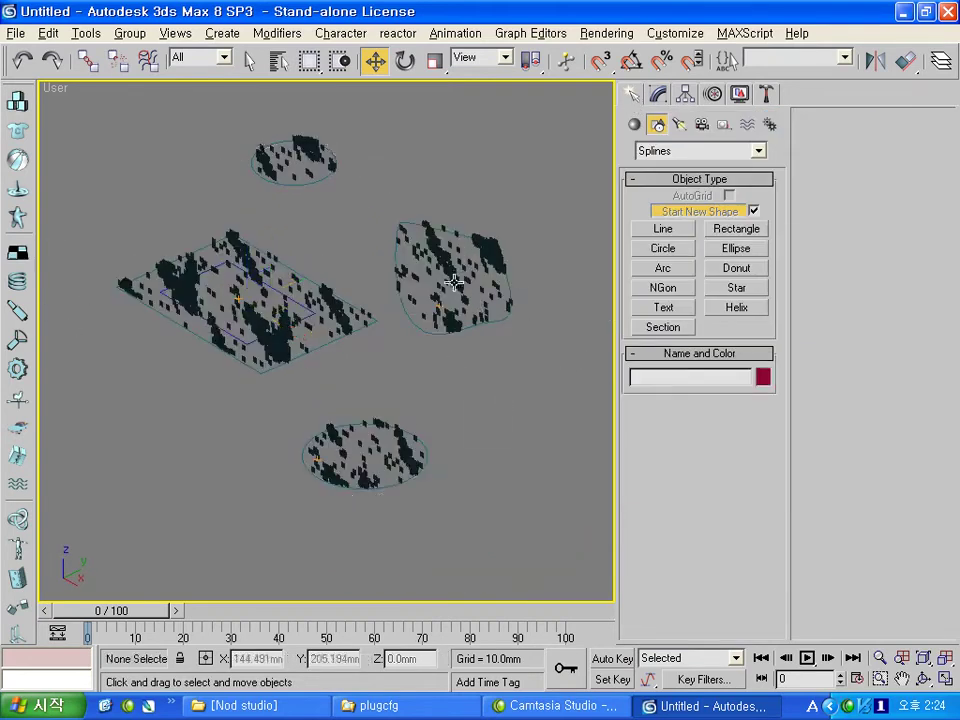
{"action": "left_click", "coordinate": [280, 347]}
{"action": "left_click", "coordinate": [280, 347]}
{"action": "left_click", "coordinate": [409, 394]}
{"action": "left_click", "coordinate": [425, 320]}
{"action": "left_click", "coordinate": [414, 309]}
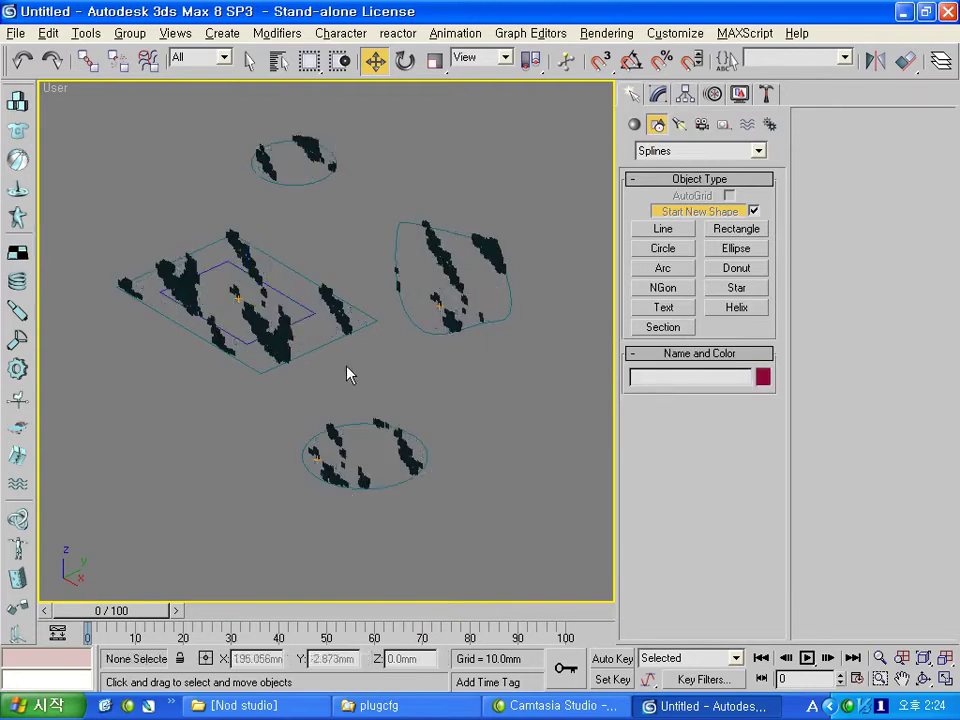
{"action": "left_click", "coordinate": [286, 347]}
- Show Forest01's settings in the Modify panel and expand its Camera rollout
{"action": "left_click", "coordinate": [676, 92]}
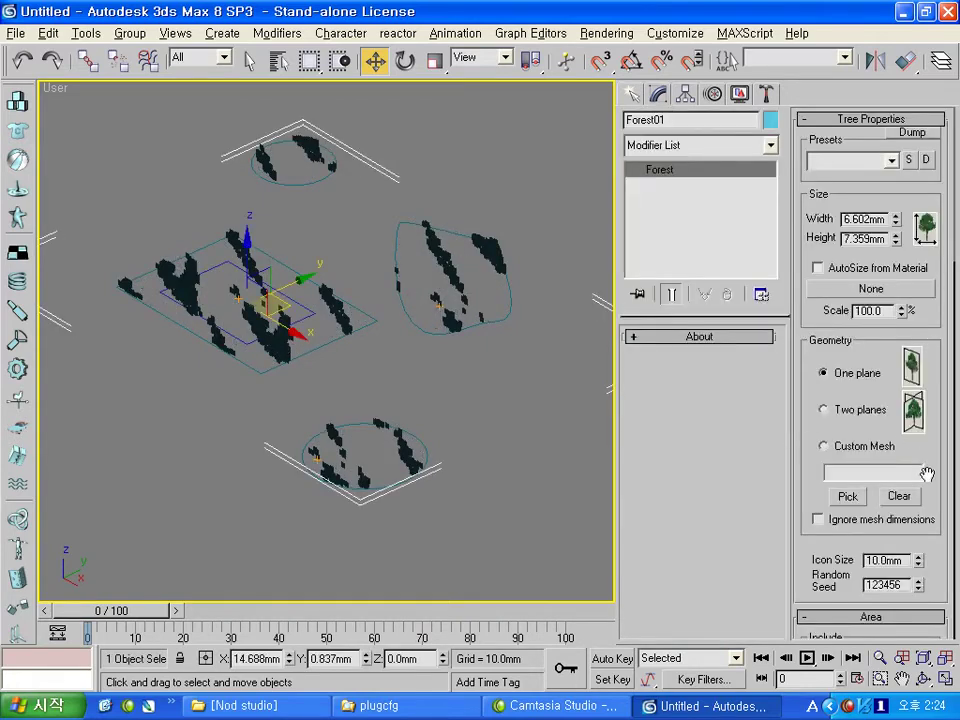
{"action": "left_click_drag", "start_coordinate": [927, 474], "coordinate": [897, 167]}
{"action": "scroll", "coordinate": [880, 497], "scroll_direction": "down", "scroll_amount": 5}
{"action": "scroll", "coordinate": [880, 497], "scroll_direction": "down", "scroll_amount": 5}
{"action": "scroll", "coordinate": [882, 497], "scroll_direction": "down", "scroll_amount": 5}
{"action": "scroll", "coordinate": [882, 497], "scroll_direction": "down", "scroll_amount": 5}
{"action": "scroll", "coordinate": [884, 505], "scroll_direction": "down", "scroll_amount": 1}
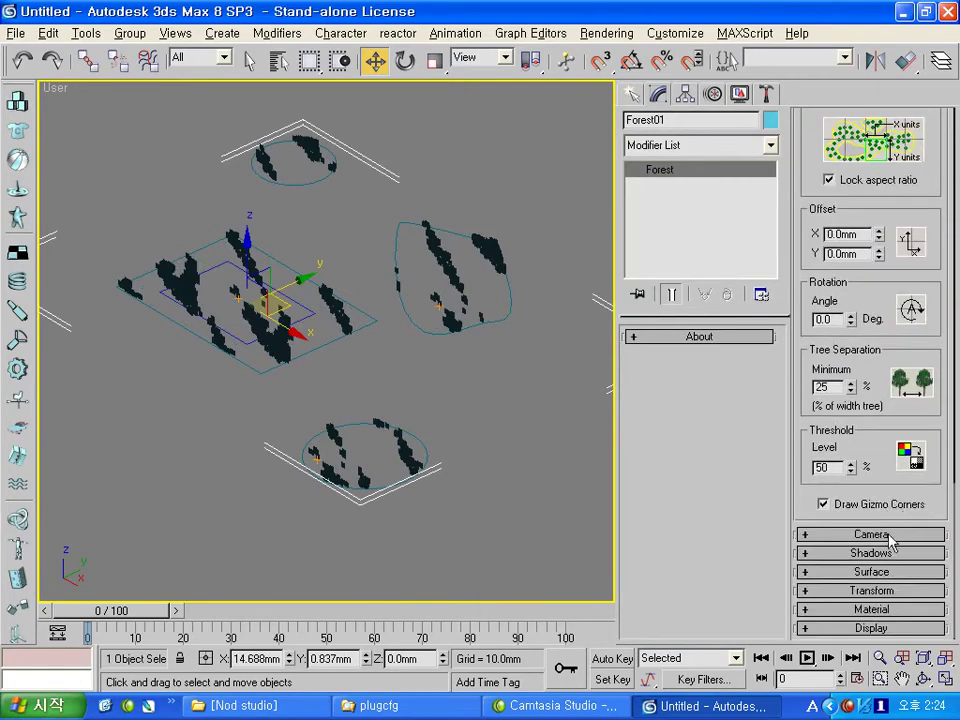
{"action": "left_click", "coordinate": [870, 534]}
- Create a target camera, Camera01, in the Top view aimed at the forest, and view through it
{"action": "left_click", "coordinate": [632, 93]}
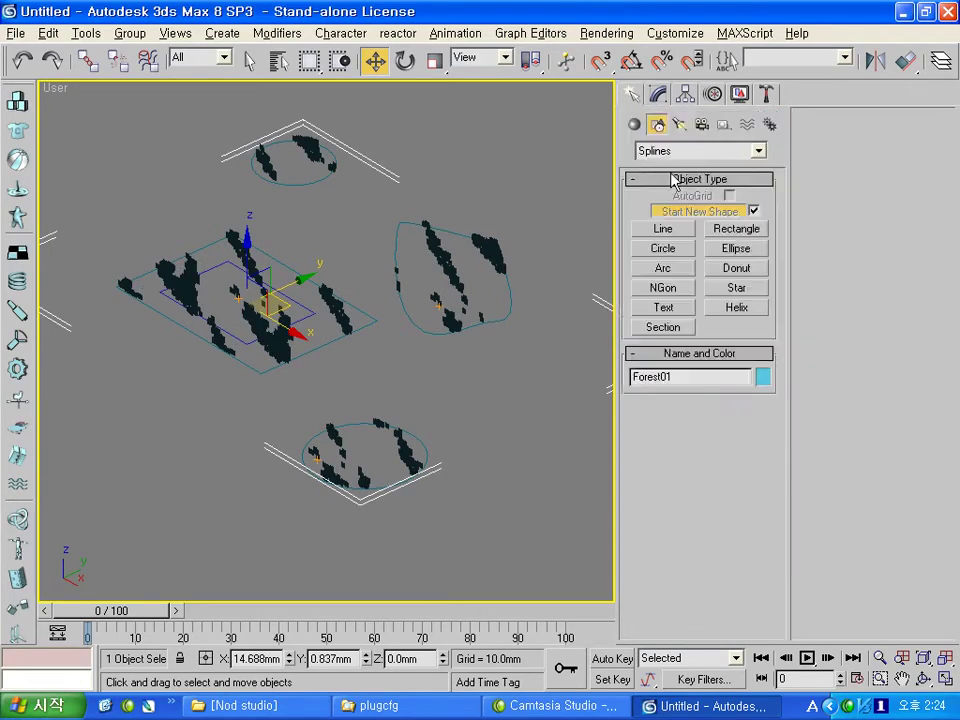
{"action": "left_click", "coordinate": [701, 124]}
{"action": "left_click", "coordinate": [664, 214]}
{"action": "key", "text": "t"}
{"action": "scroll", "coordinate": [473, 260], "scroll_direction": "down", "scroll_amount": 4}
{"action": "left_click_drag", "start_coordinate": [332, 396], "coordinate": [357, 322]}
{"action": "key", "text": "c"}
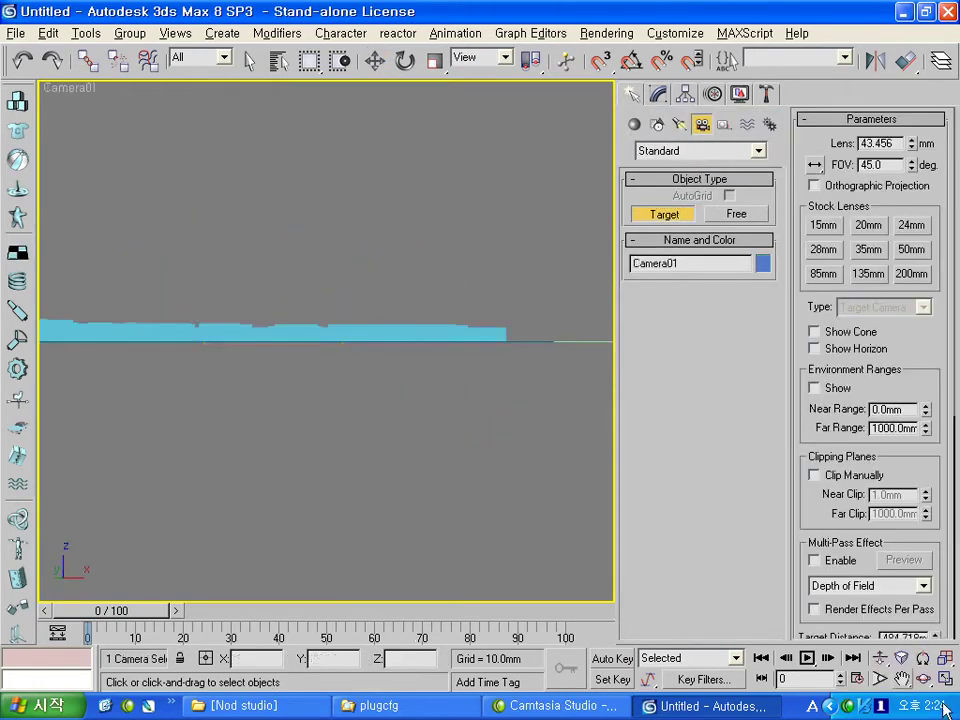
- Orbit Camera01 to an oblique view of the forest, then select the forest
{"action": "left_click", "coordinate": [923, 679]}
{"action": "left_click_drag", "start_coordinate": [223, 298], "coordinate": [270, 335]}
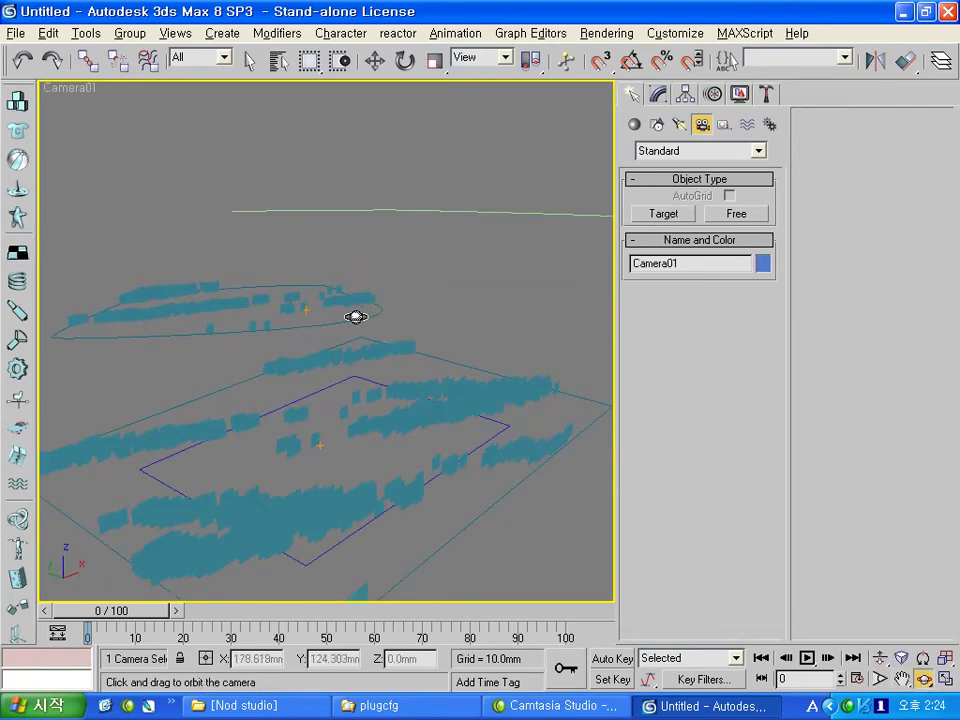
{"action": "left_click_drag", "start_coordinate": [356, 317], "coordinate": [411, 287]}
{"action": "left_click", "coordinate": [374, 61]}
{"action": "left_click", "coordinate": [460, 390]}
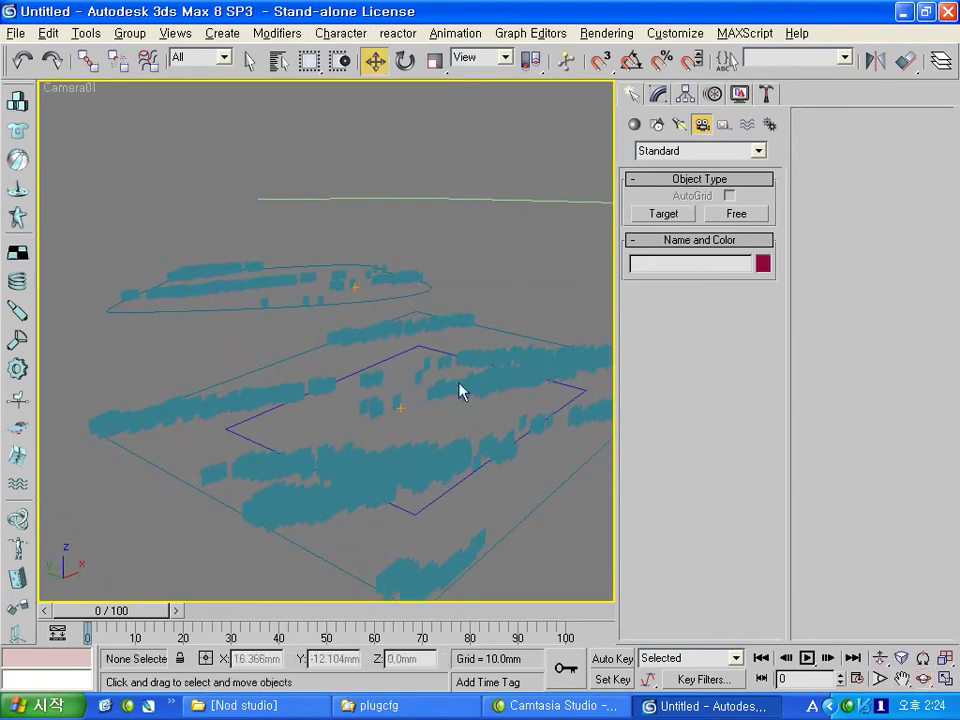
{"action": "left_click", "coordinate": [375, 391]}
- Assign Camera01 to the forest using Pick in its Camera rollout
{"action": "key", "text": "t"}
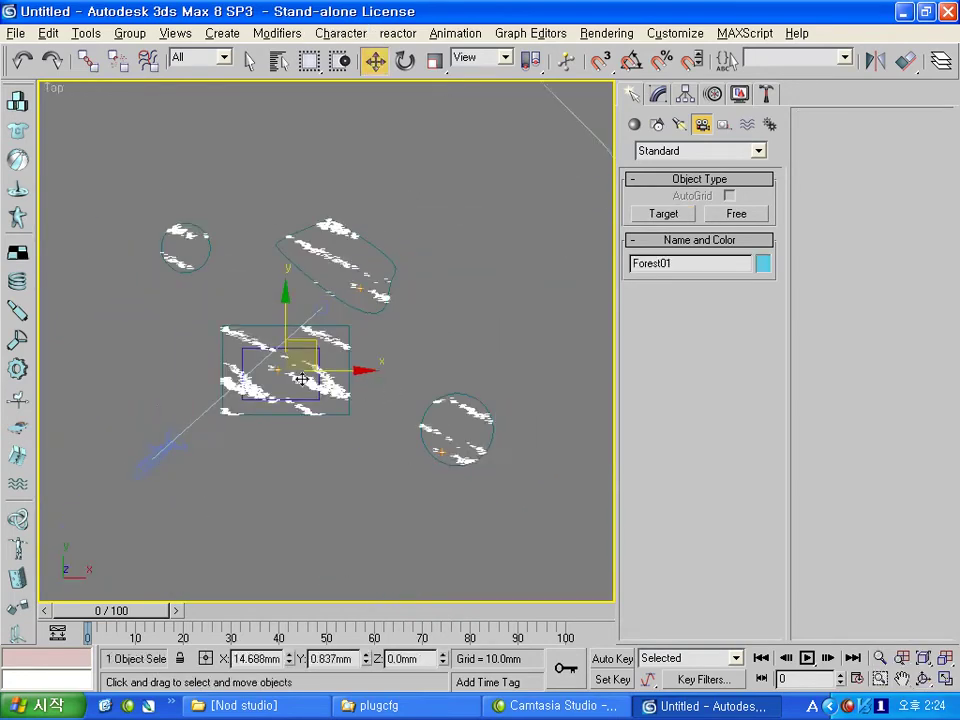
{"action": "middle_click_drag", "start_coordinate": [385, 388], "coordinate": [456, 347]}
{"action": "left_click", "coordinate": [658, 93]}
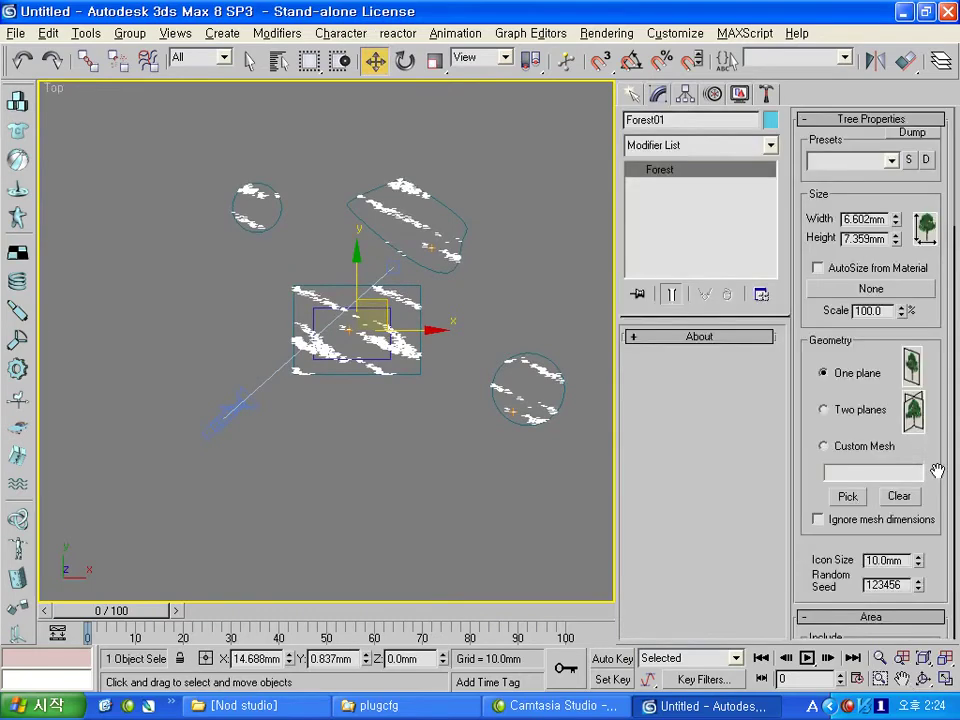
{"action": "left_click_drag", "start_coordinate": [937, 470], "coordinate": [908, 163]}
{"action": "scroll", "coordinate": [864, 424], "scroll_direction": "down", "scroll_amount": 3}
{"action": "scroll", "coordinate": [866, 430], "scroll_direction": "down", "scroll_amount": 4}
{"action": "scroll", "coordinate": [861, 430], "scroll_direction": "down", "scroll_amount": 3}
{"action": "scroll", "coordinate": [861, 430], "scroll_direction": "down", "scroll_amount": 4}
{"action": "scroll", "coordinate": [861, 430], "scroll_direction": "down", "scroll_amount": 3}
{"action": "scroll", "coordinate": [860, 429], "scroll_direction": "down", "scroll_amount": 1}
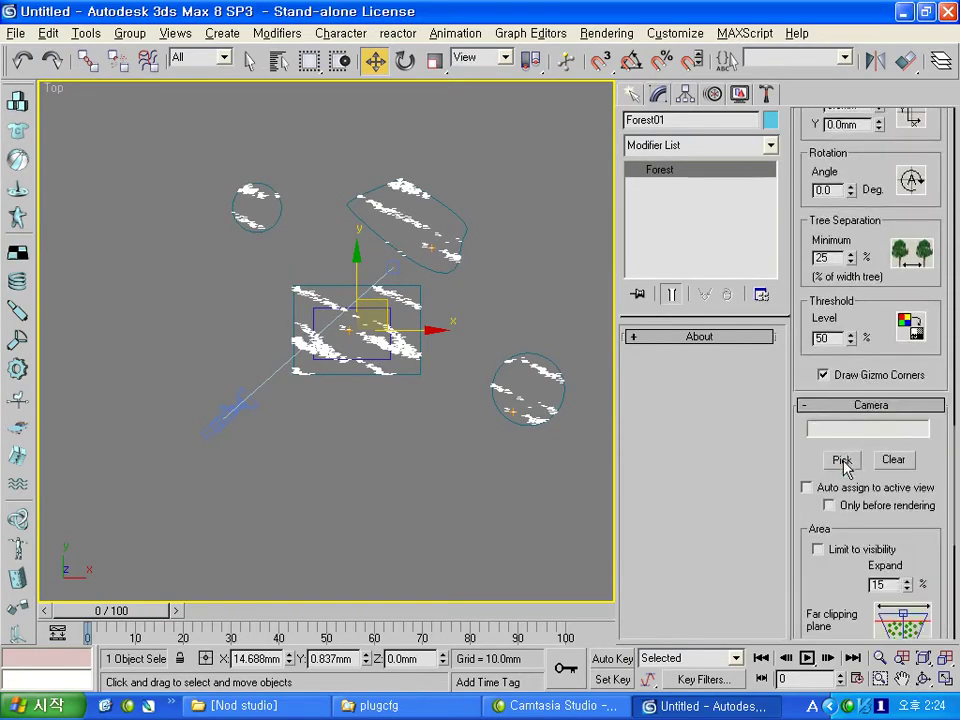
{"action": "left_click", "coordinate": [842, 461]}
{"action": "left_click", "coordinate": [232, 412]}
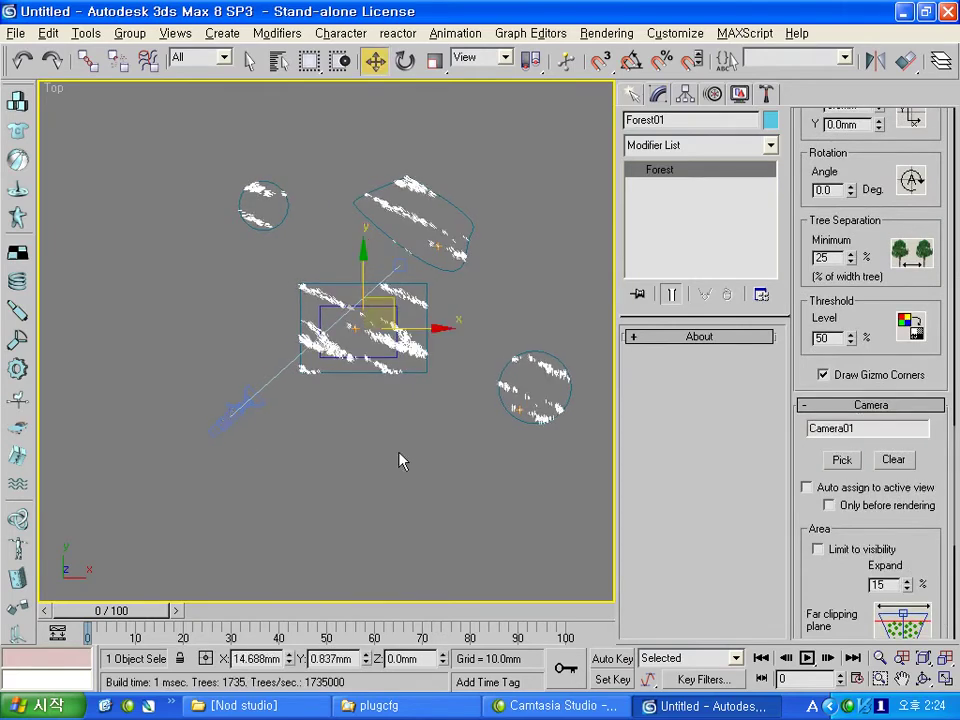
- Select Camera01 and move it to the lower-left of the forest areas in the Top view
{"action": "scroll", "coordinate": [332, 347], "scroll_direction": "up", "scroll_amount": 5}
{"action": "scroll", "coordinate": [405, 320], "scroll_direction": "down", "scroll_amount": 2}
{"action": "scroll", "coordinate": [470, 185], "scroll_direction": "down", "scroll_amount": 2}
{"action": "scroll", "coordinate": [400, 300], "scroll_direction": "down", "scroll_amount": 2}
{"action": "left_click", "coordinate": [300, 480]}
{"action": "left_click", "coordinate": [272, 430]}
{"action": "mouse_move", "coordinate": [269, 411]}
{"action": "left_mouse_down"}
{"action": "mouse_move", "coordinate": [349, 349]}
{"action": "mouse_move", "coordinate": [366, 321]}
{"action": "mouse_move", "coordinate": [354, 253]}
{"action": "mouse_move", "coordinate": [367, 239]}
{"action": "left_mouse_up"}
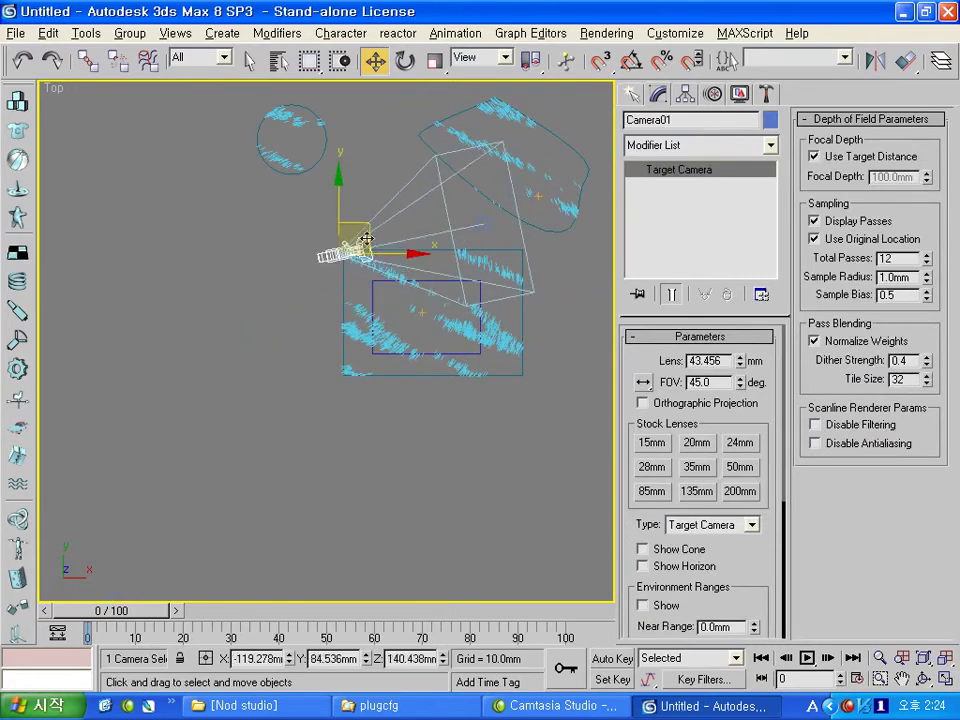
{"action": "scroll", "coordinate": [367, 239], "scroll_direction": "up", "scroll_amount": 4}
{"action": "scroll", "coordinate": [265, 341], "scroll_direction": "down", "scroll_amount": 3}
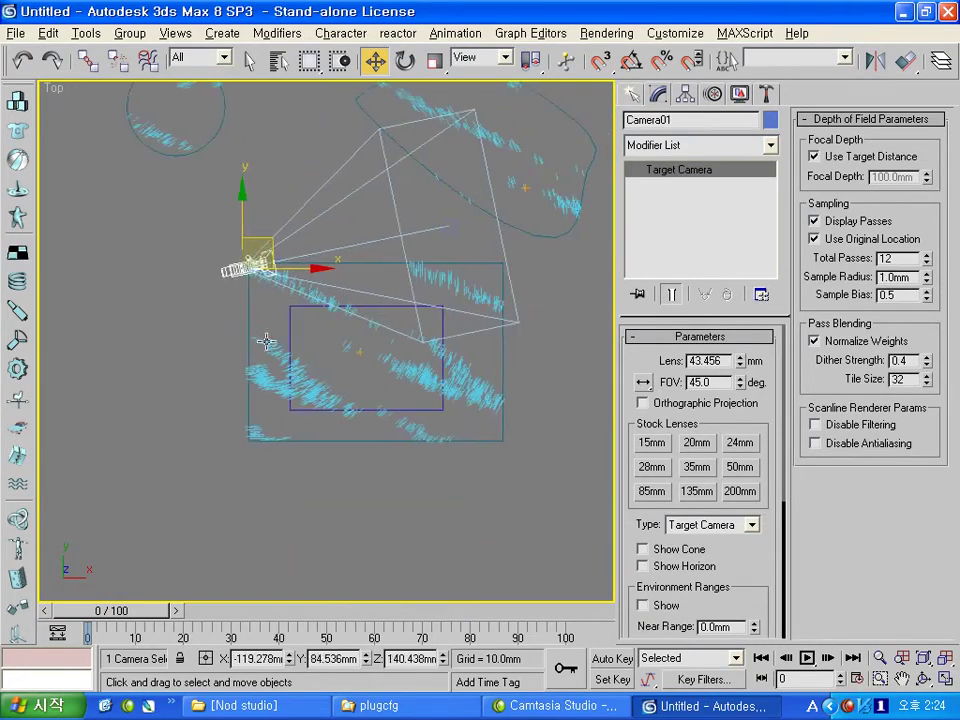
{"action": "mouse_move", "coordinate": [271, 244]}
{"action": "left_mouse_down"}
{"action": "mouse_move", "coordinate": [420, 197]}
{"action": "mouse_move", "coordinate": [549, 274]}
{"action": "mouse_move", "coordinate": [587, 321]}
{"action": "mouse_move", "coordinate": [516, 523]}
{"action": "mouse_move", "coordinate": [133, 454]}
{"action": "mouse_move", "coordinate": [377, 484]}
{"action": "mouse_move", "coordinate": [403, 508]}
{"action": "mouse_move", "coordinate": [132, 475]}
{"action": "mouse_move", "coordinate": [193, 514]}
{"action": "left_mouse_up"}
- Lower Camera01 to a height of 47.497 mm in a perspective view
{"action": "mouse_move", "coordinate": [315, 381]}
{"action": "middle_mouse_down", "text": "alt"}
{"action": "mouse_move", "coordinate": [320, 285]}
{"action": "mouse_move", "coordinate": [250, 276]}
{"action": "mouse_move", "coordinate": [232, 255]}
{"action": "middle_mouse_up", "text": "alt"}
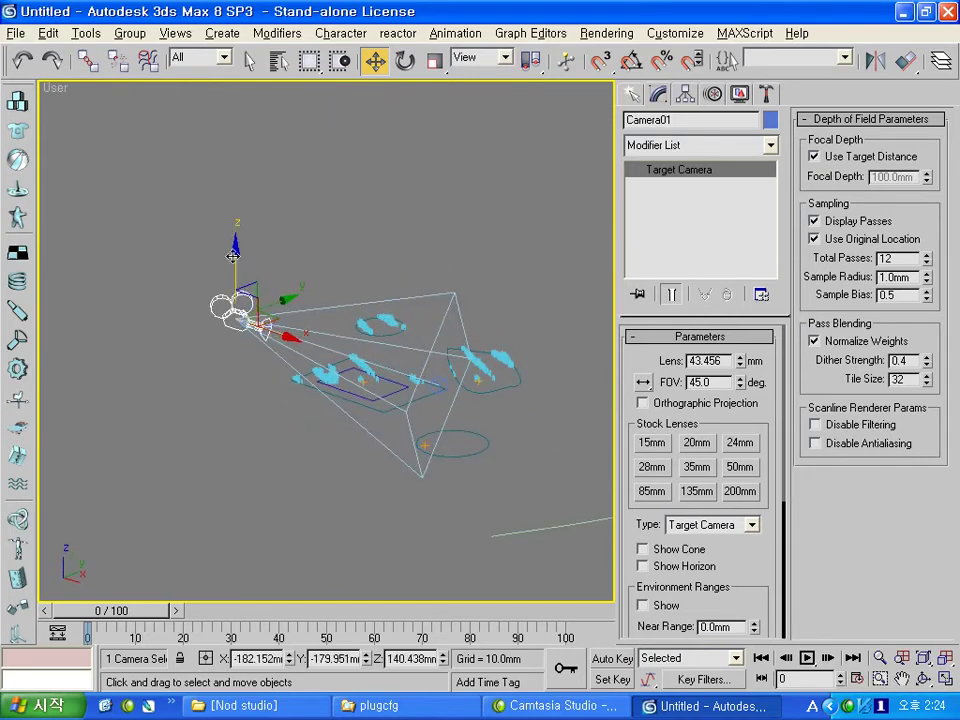
{"action": "left_click_drag", "start_coordinate": [235, 256], "coordinate": [236, 310]}
{"action": "mouse_move", "coordinate": [236, 310]}
{"action": "middle_mouse_down"}
{"action": "mouse_move", "coordinate": [334, 410]}
{"action": "mouse_move", "coordinate": [332, 422]}
{"action": "mouse_move", "coordinate": [317, 396]}
{"action": "mouse_move", "coordinate": [375, 433]}
{"action": "middle_mouse_up"}
{"action": "scroll", "coordinate": [377, 429], "scroll_direction": "up", "scroll_amount": 5}
{"action": "scroll", "coordinate": [386, 461], "scroll_direction": "down", "scroll_amount": 8}
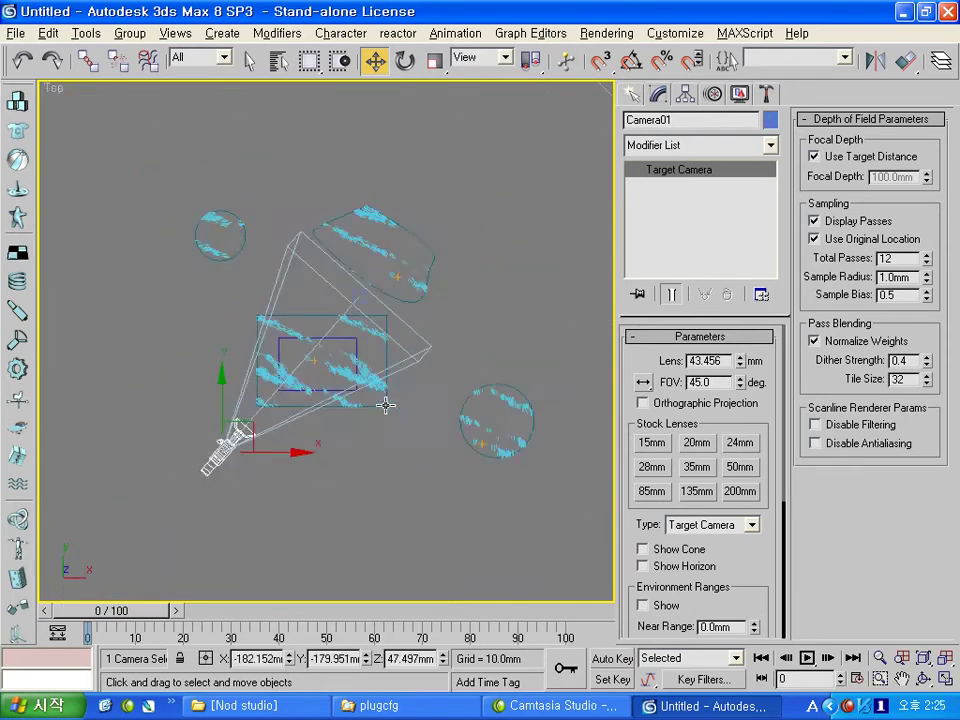
- Select Forest01 and scroll down to the Camera rollout's Area group
{"action": "key", "text": "t"}
{"action": "left_click", "coordinate": [367, 373]}
{"action": "scroll", "coordinate": [903, 470], "scroll_direction": "down", "scroll_amount": 5}
{"action": "scroll", "coordinate": [880, 540], "scroll_direction": "down", "scroll_amount": 5}
{"action": "scroll", "coordinate": [875, 560], "scroll_direction": "down", "scroll_amount": 5}
{"action": "scroll", "coordinate": [875, 565], "scroll_direction": "down", "scroll_amount": 5}
{"action": "scroll", "coordinate": [875, 565], "scroll_direction": "down", "scroll_amount": 5}
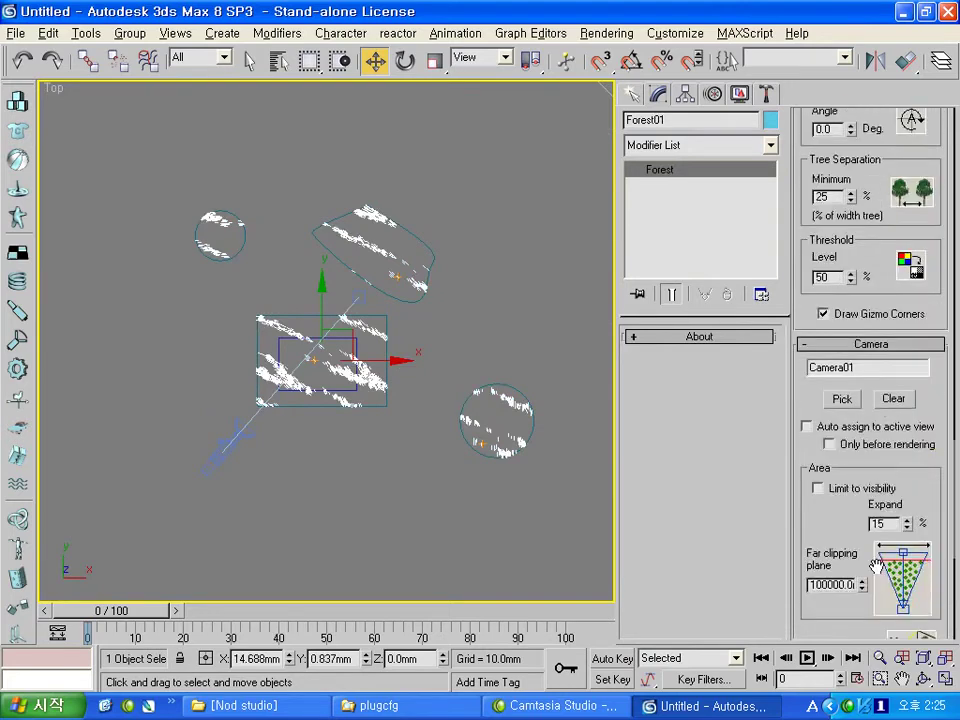
{"action": "scroll", "coordinate": [876, 566], "scroll_direction": "down", "scroll_amount": 3}
{"action": "scroll", "coordinate": [875, 558], "scroll_direction": "down", "scroll_amount": 2}
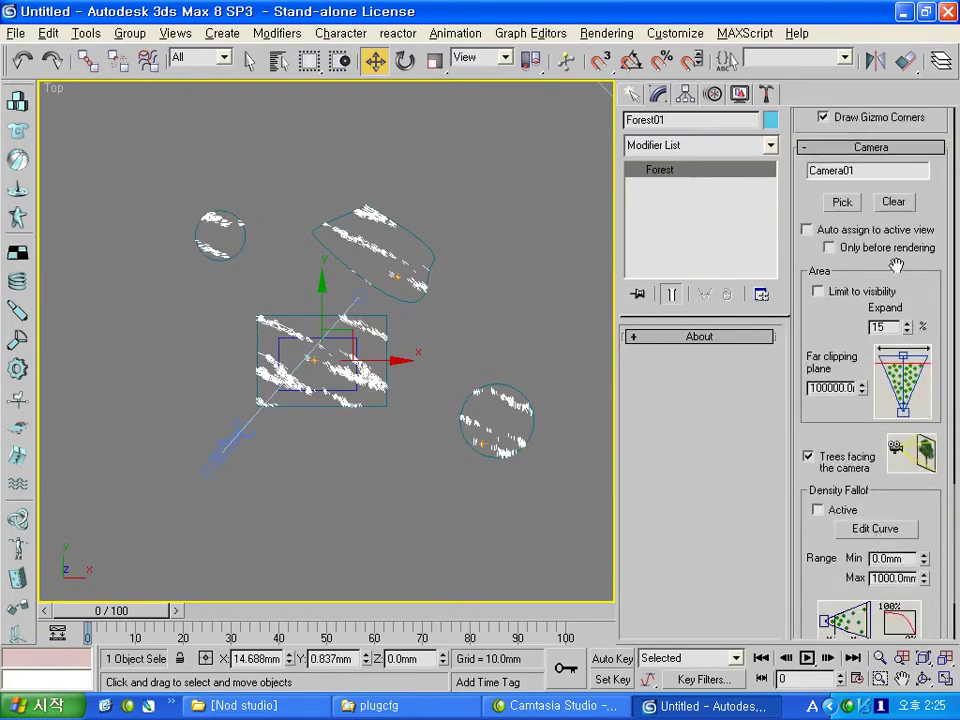
{"action": "scroll", "coordinate": [884, 414], "scroll_direction": "down", "scroll_amount": 1}
{"action": "scroll", "coordinate": [888, 430], "scroll_direction": "down", "scroll_amount": 2}
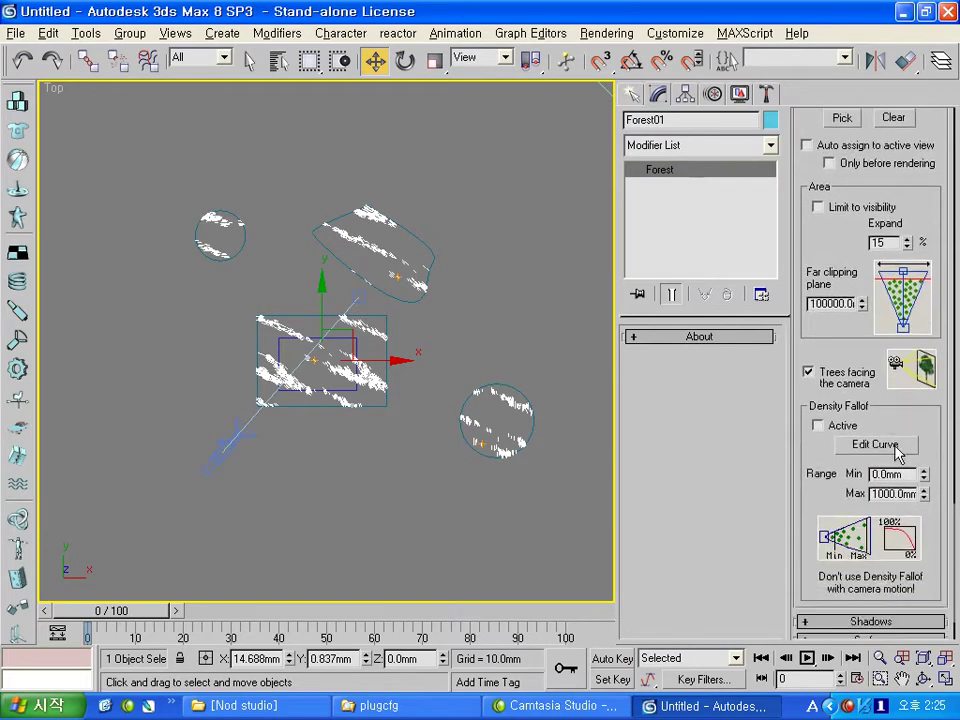
{"action": "scroll", "coordinate": [894, 444], "scroll_direction": "up", "scroll_amount": 2}
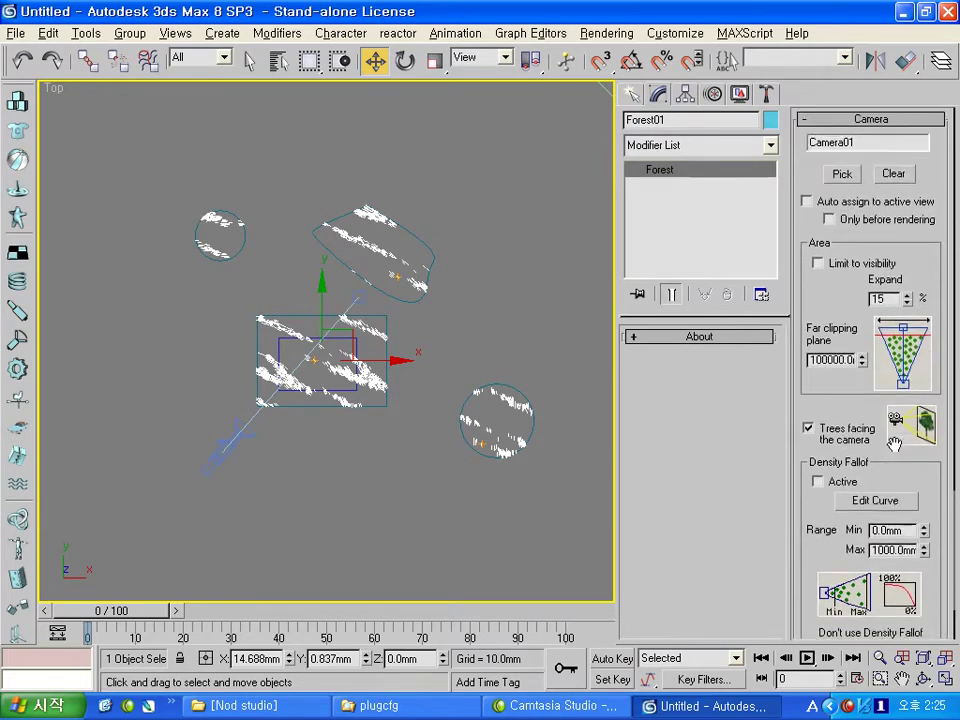
- Turn on Limit to visibility, comparing it on and off before leaving it enabled
{"action": "left_click", "coordinate": [818, 263]}
{"action": "left_click", "coordinate": [819, 264]}
{"action": "left_click", "coordinate": [818, 263]}
{"action": "left_click", "coordinate": [818, 263]}
{"action": "left_click", "coordinate": [818, 263]}
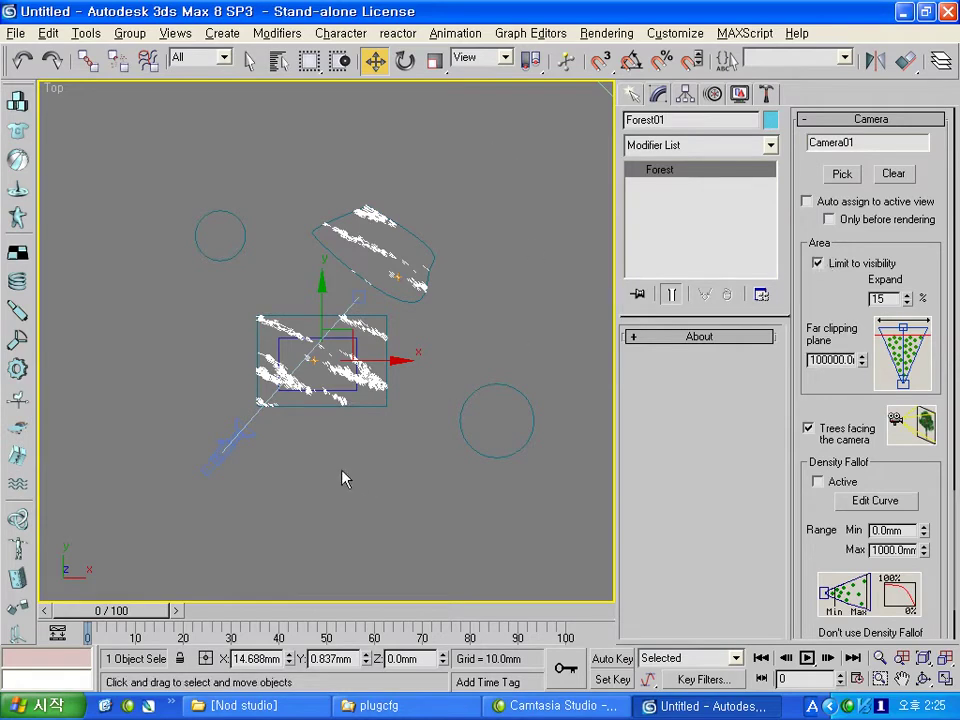
- Move Camera01 further back to X -290.684, Y -233.045, then reselect the forest
{"action": "left_click", "coordinate": [242, 465]}
{"action": "left_click", "coordinate": [228, 440]}
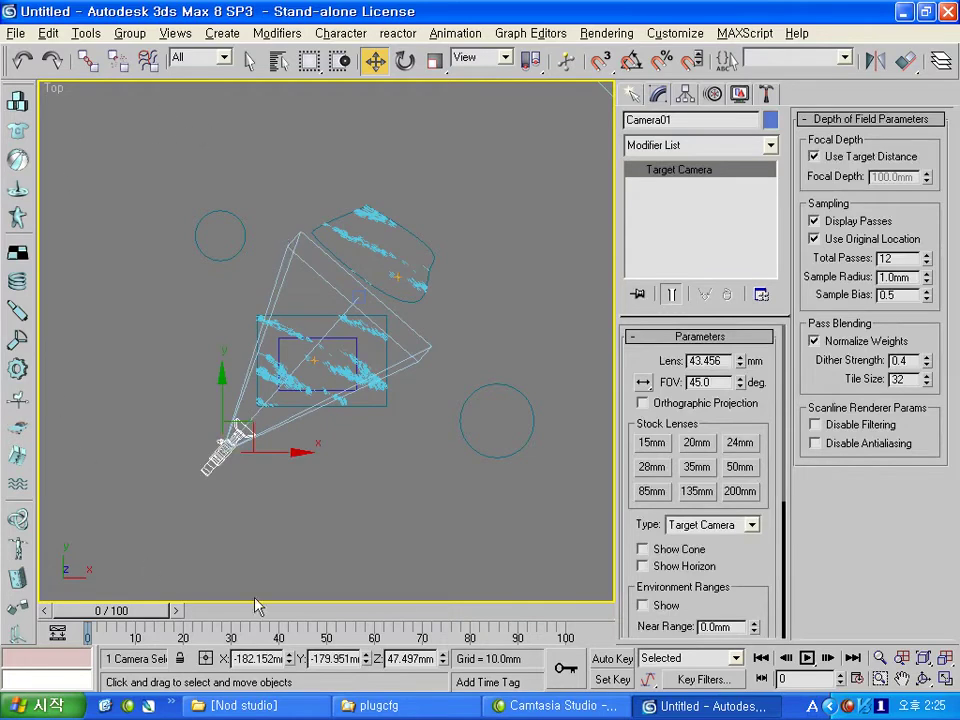
{"action": "mouse_move", "coordinate": [246, 425]}
{"action": "left_mouse_down"}
{"action": "mouse_move", "coordinate": [395, 186]}
{"action": "mouse_move", "coordinate": [175, 459]}
{"action": "mouse_move", "coordinate": [191, 452]}
{"action": "left_mouse_up"}
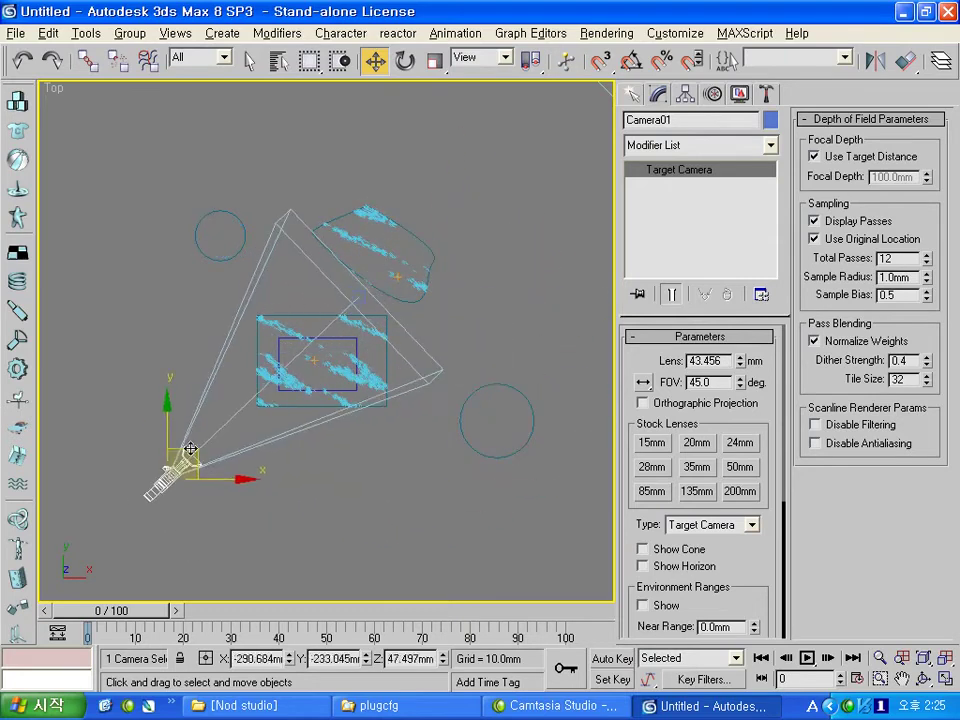
{"action": "left_click", "coordinate": [560, 291]}
{"action": "left_click", "coordinate": [369, 396]}
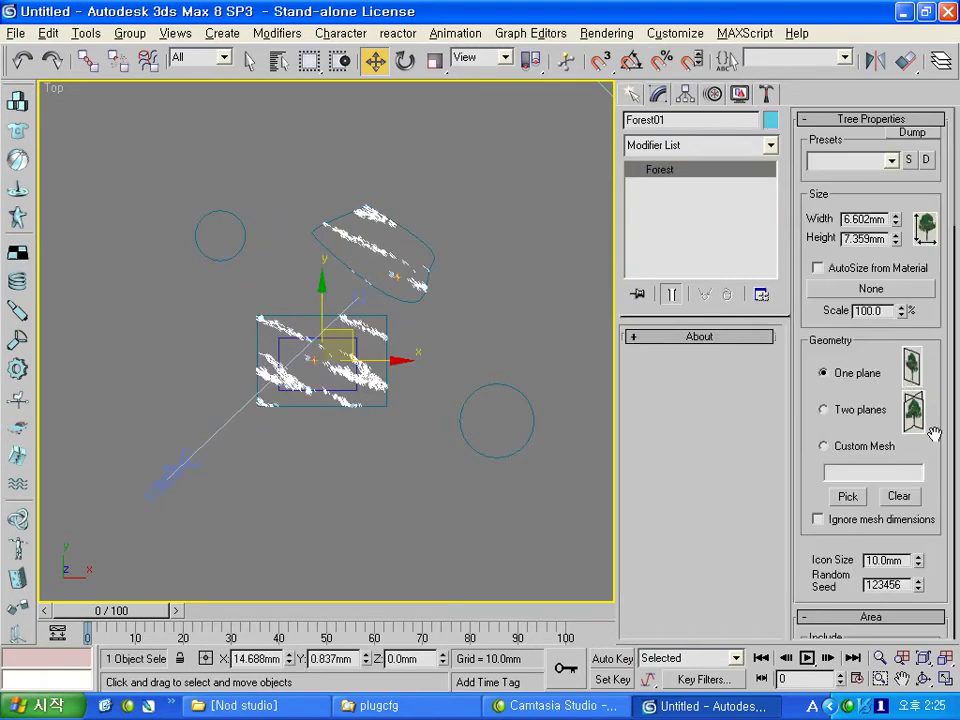
- Collapse Forest01's Distribution Map rollout and expand Shadows, showing vertical and horizontal XShadows
{"action": "scroll", "coordinate": [905, 395], "scroll_direction": "down", "scroll_amount": 5}
{"action": "scroll", "coordinate": [877, 358], "scroll_direction": "down", "scroll_amount": 3}
{"action": "scroll", "coordinate": [877, 358], "scroll_direction": "down", "scroll_amount": 5}
{"action": "scroll", "coordinate": [877, 358], "scroll_direction": "down", "scroll_amount": 4}
{"action": "scroll", "coordinate": [876, 356], "scroll_direction": "down", "scroll_amount": 2}
{"action": "scroll", "coordinate": [874, 354], "scroll_direction": "down", "scroll_amount": 5}
{"action": "scroll", "coordinate": [875, 353], "scroll_direction": "down", "scroll_amount": 5}
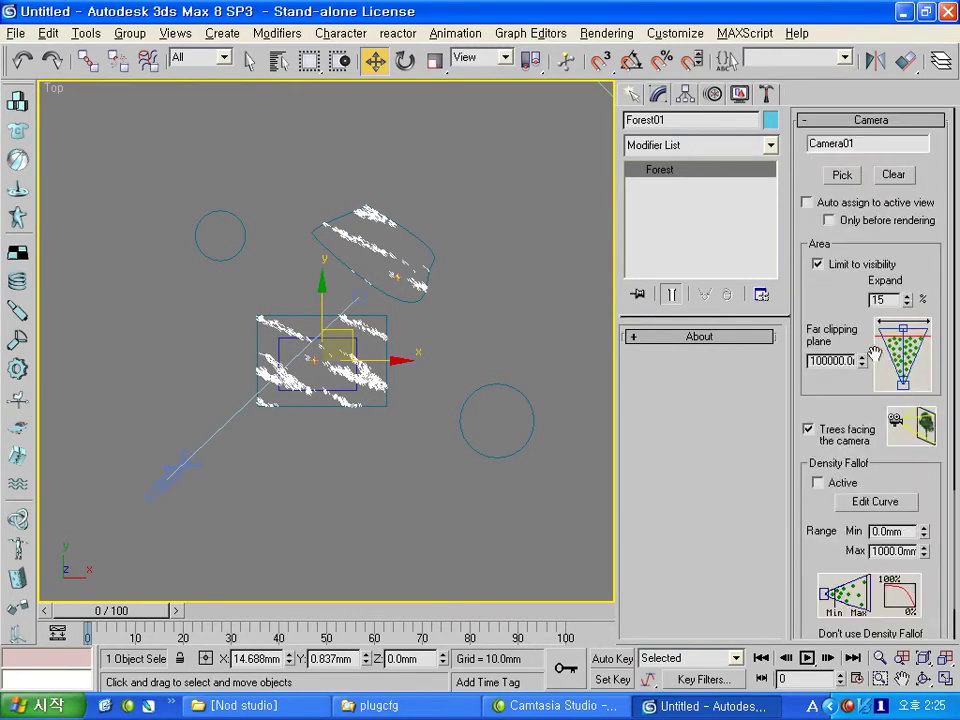
{"action": "scroll", "coordinate": [874, 140], "scroll_direction": "up", "scroll_amount": 5}
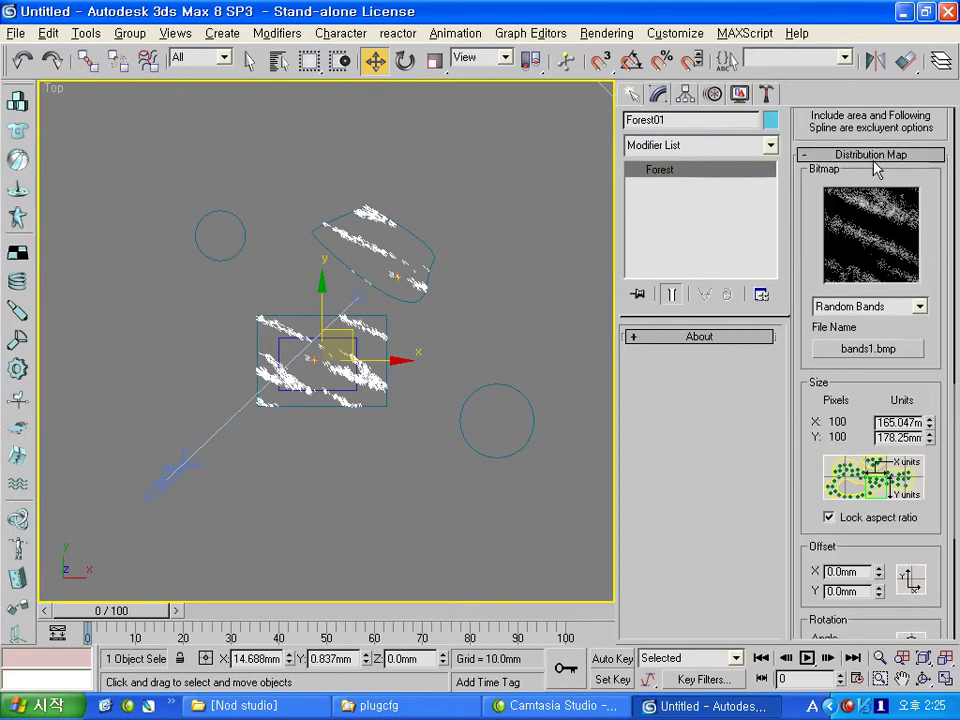
{"action": "left_click", "coordinate": [875, 158]}
{"action": "left_click", "coordinate": [878, 555]}
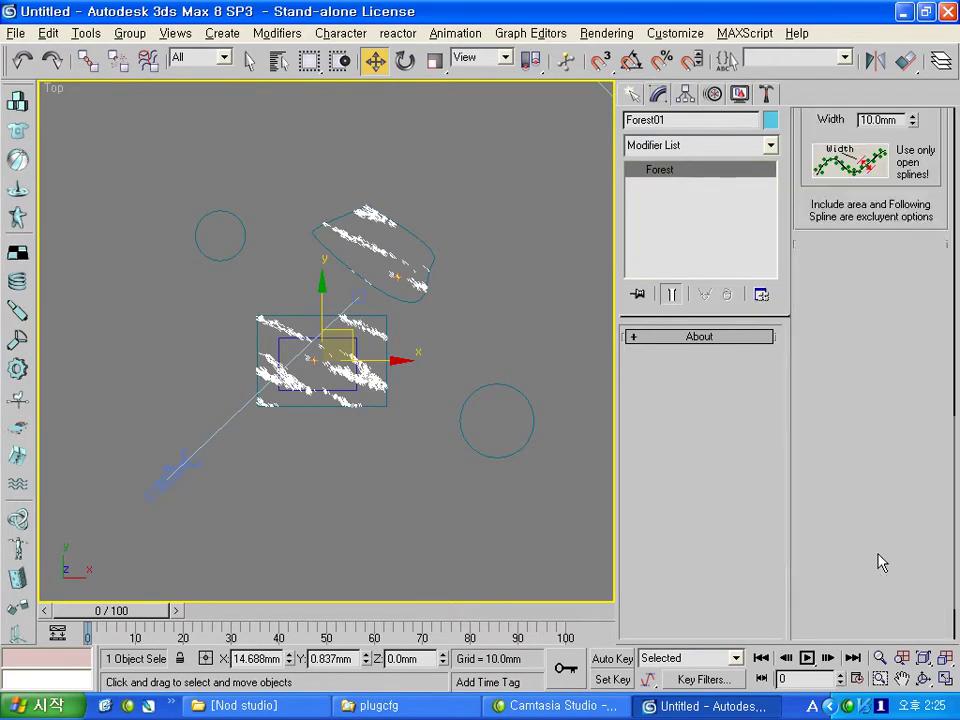
{"action": "scroll", "coordinate": [876, 452], "scroll_direction": "down", "scroll_amount": 3}
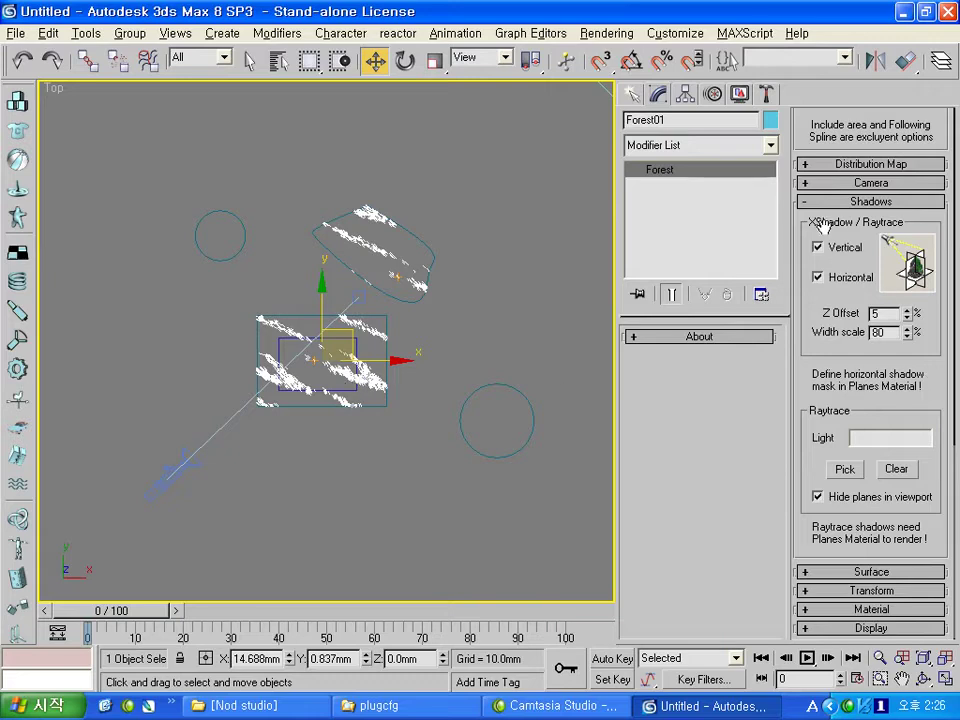
- Place an omni light in the scene, then delete it
{"action": "left_click", "coordinate": [634, 95]}
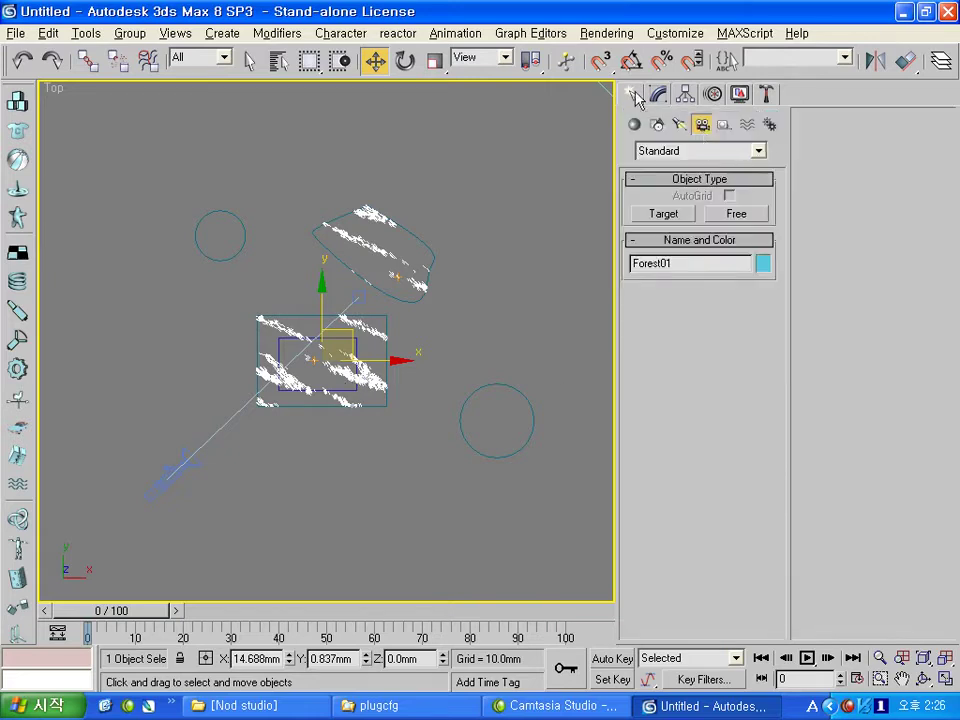
{"action": "left_click", "coordinate": [679, 126]}
{"action": "left_click", "coordinate": [664, 253]}
{"action": "left_click", "coordinate": [523, 326]}
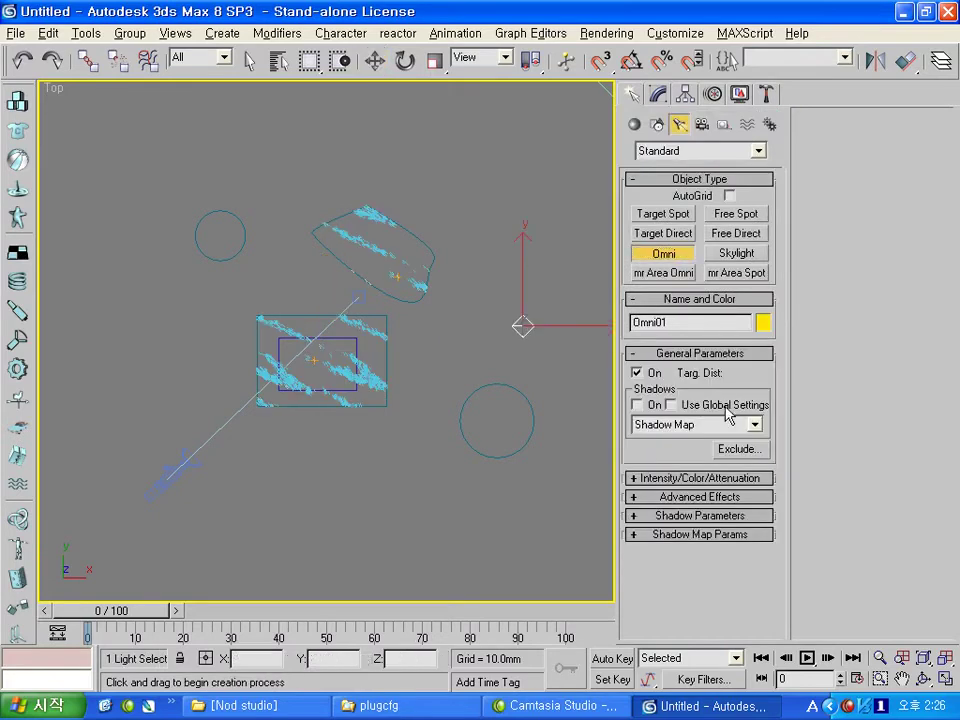
{"action": "left_click", "coordinate": [735, 425]}
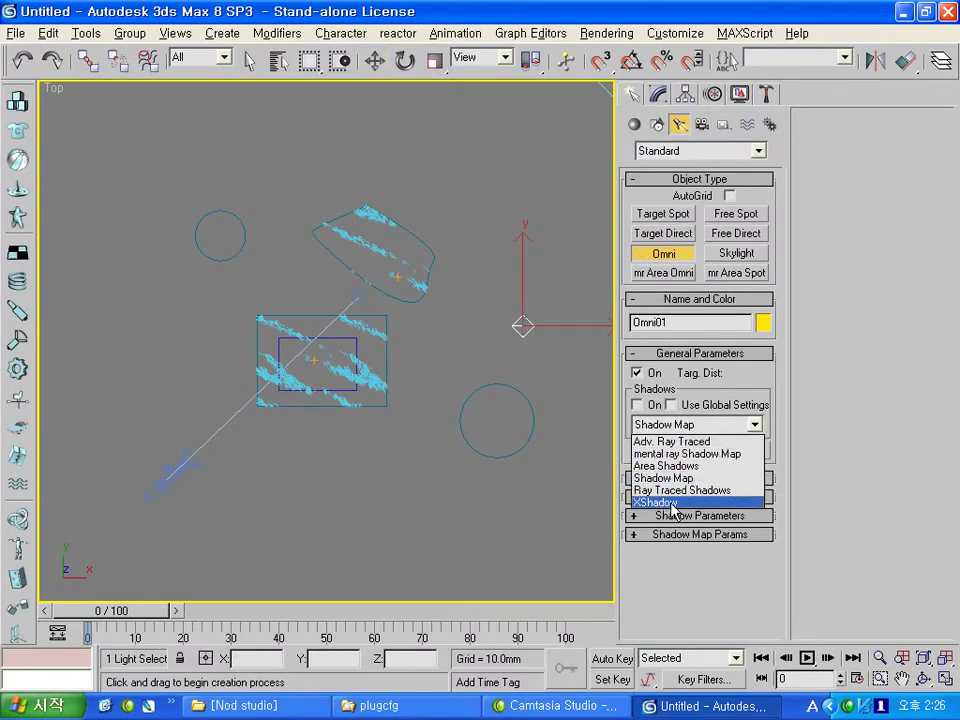
{"action": "left_click", "coordinate": [375, 63]}
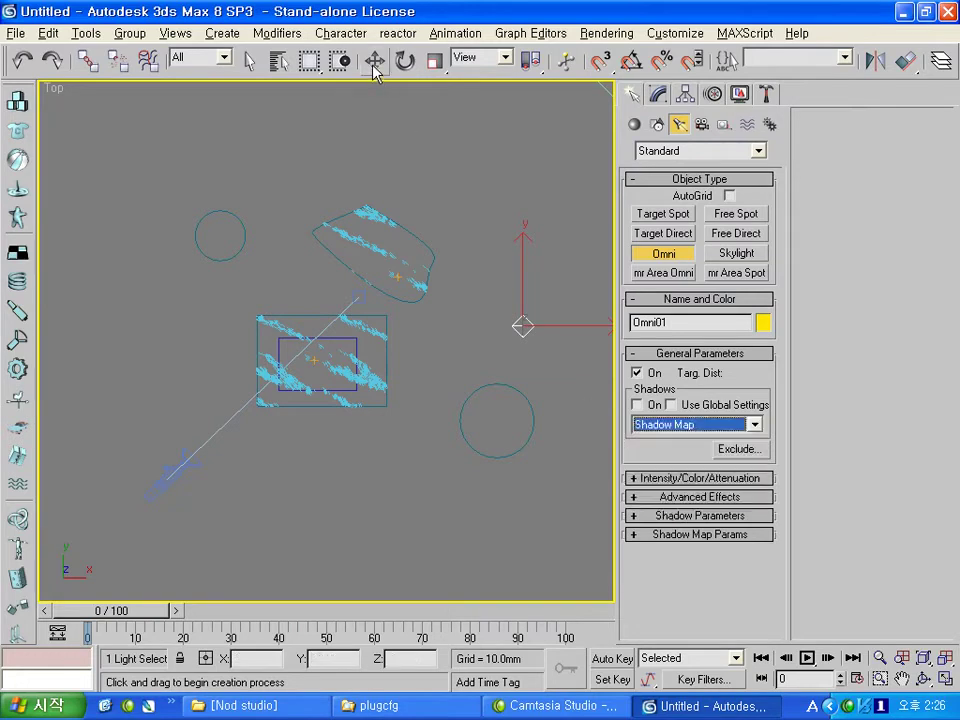
{"action": "left_click", "coordinate": [375, 63]}
{"action": "key", "text": "Delete"}
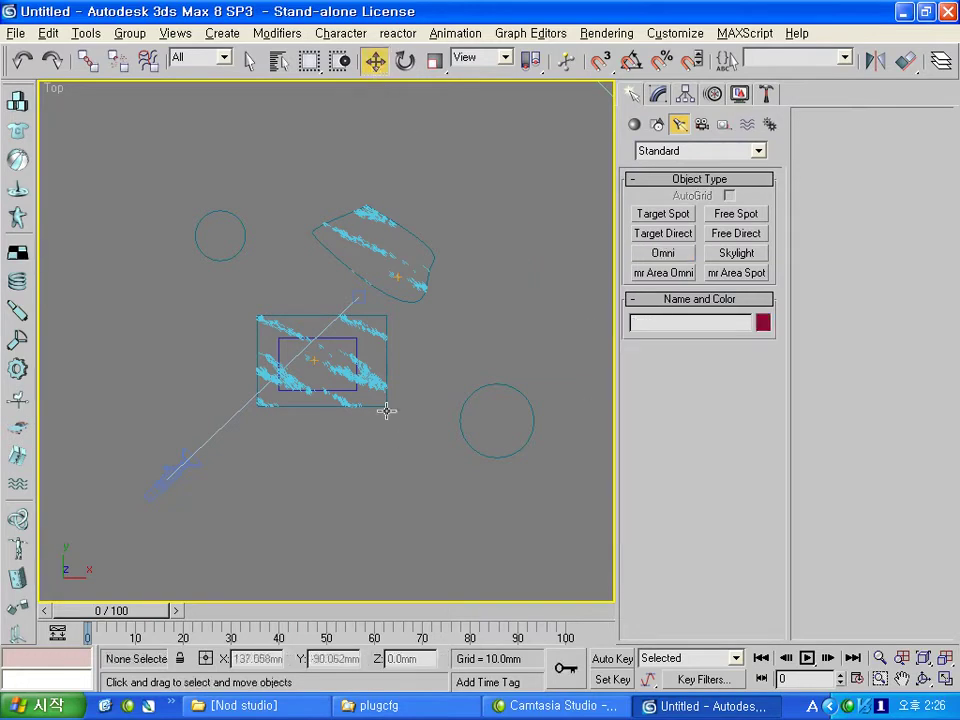
- Select the forest object and expand its Surface settings
{"action": "left_click", "coordinate": [368, 383]}
{"action": "left_click", "coordinate": [658, 93]}
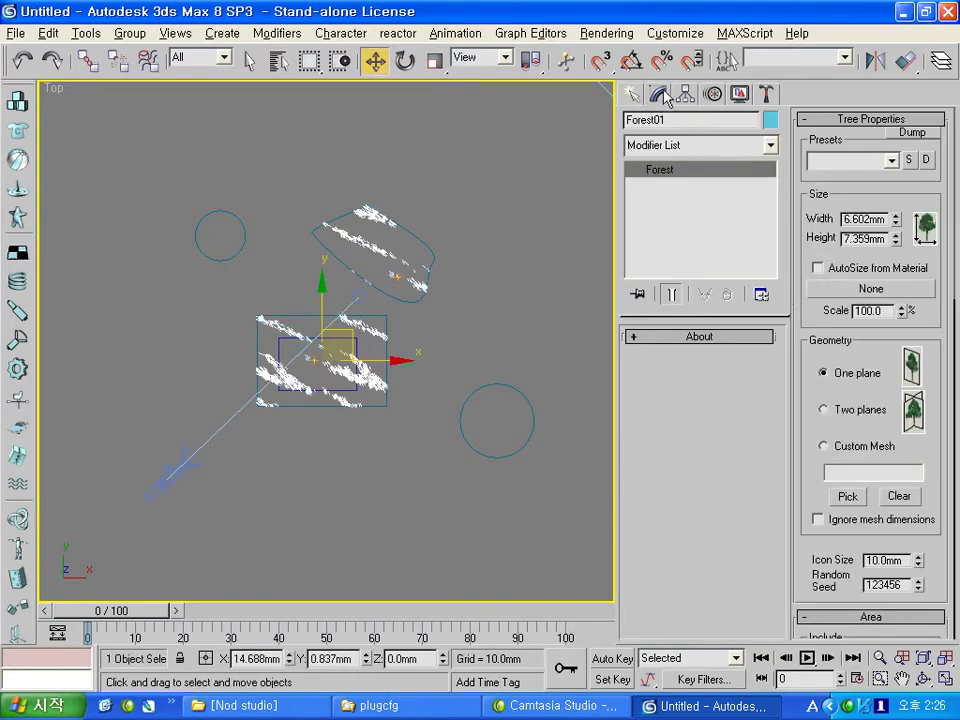
{"action": "scroll", "coordinate": [940, 468], "scroll_direction": "down", "scroll_amount": 2}
{"action": "scroll", "coordinate": [940, 468], "scroll_direction": "down", "scroll_amount": 5}
{"action": "scroll", "coordinate": [915, 475], "scroll_direction": "down", "scroll_amount": 3}
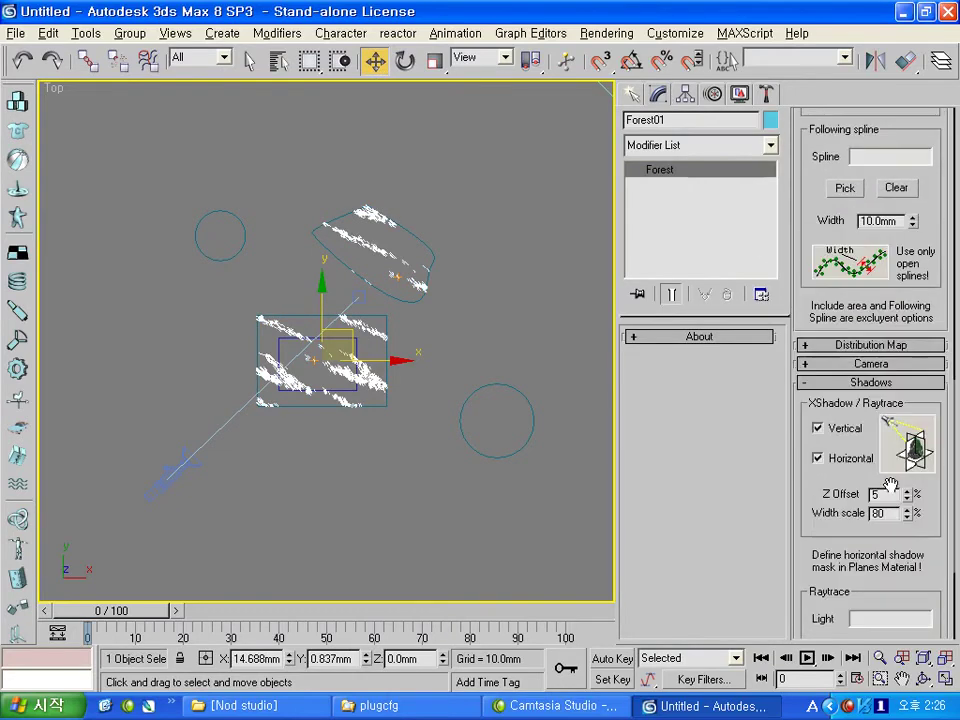
{"action": "scroll", "coordinate": [890, 480], "scroll_direction": "down", "scroll_amount": 2}
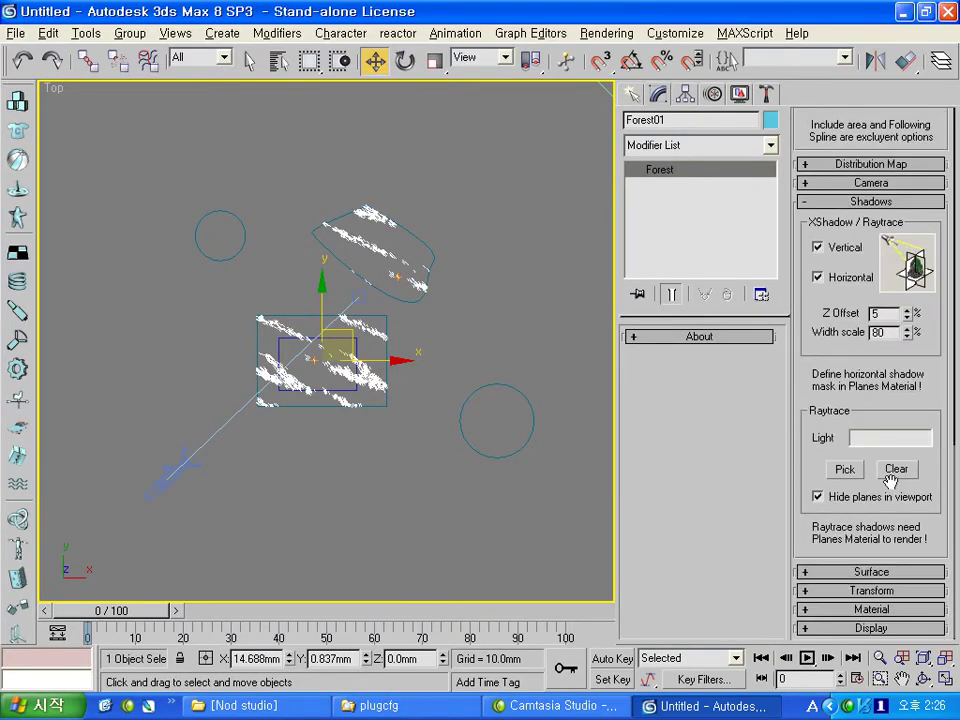
{"action": "left_click", "coordinate": [895, 578]}
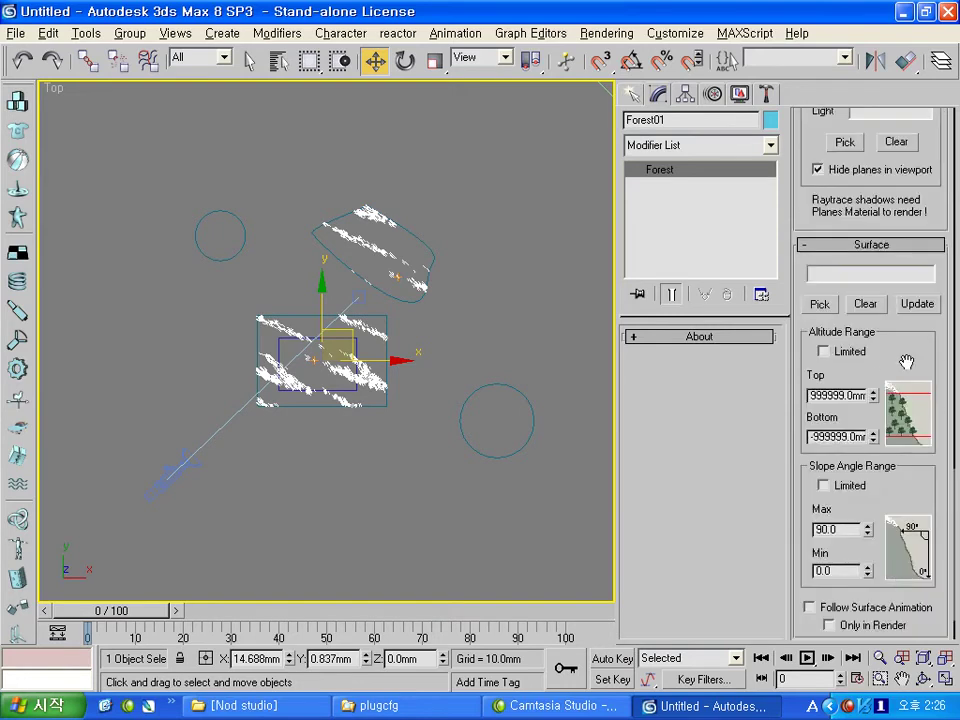
{"action": "scroll", "coordinate": [898, 460], "scroll_direction": "down", "scroll_amount": 2}
- Draw a plane over the forest area with 30 length and 30 width segments
{"action": "left_click", "coordinate": [633, 95]}
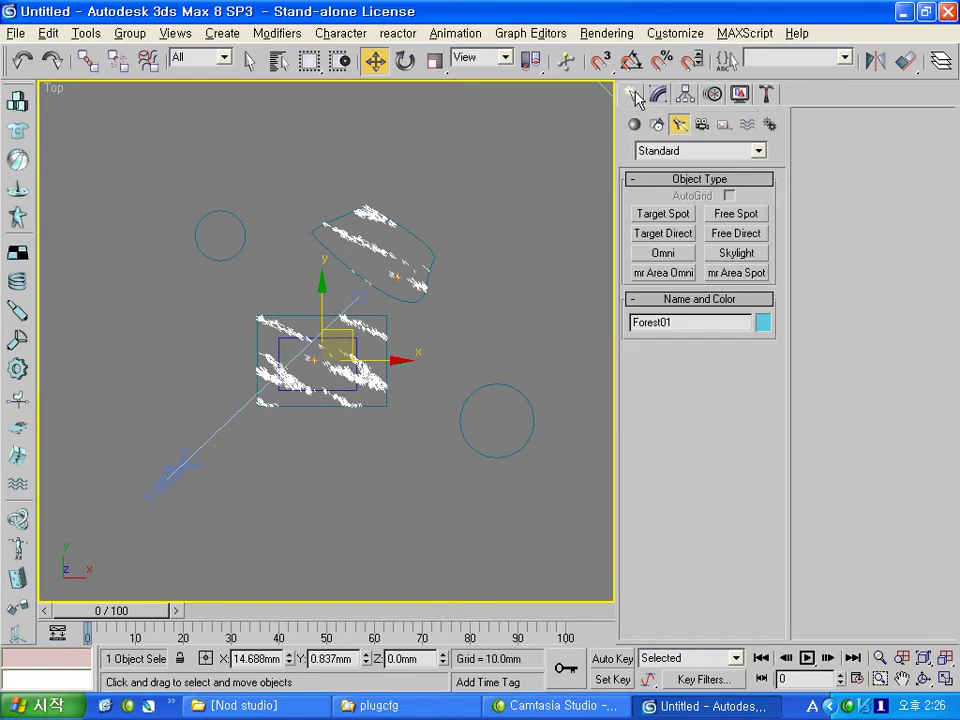
{"action": "middle_click_drag", "start_coordinate": [373, 449], "coordinate": [269, 278], "text": "alt"}
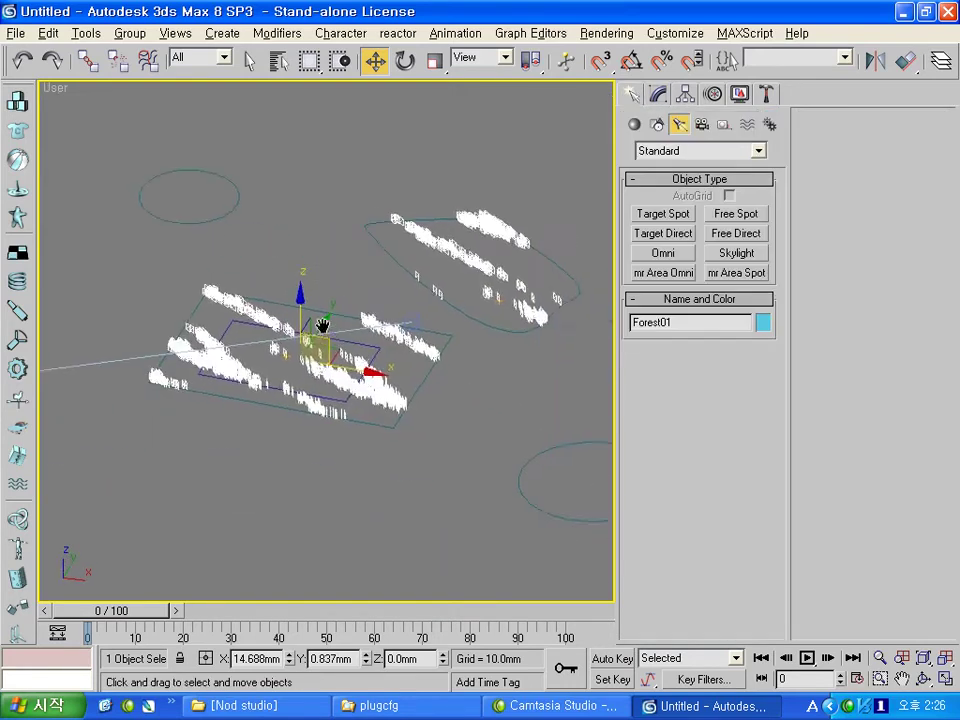
{"action": "middle_click_drag", "start_coordinate": [269, 278], "coordinate": [589, 139], "text": "alt"}
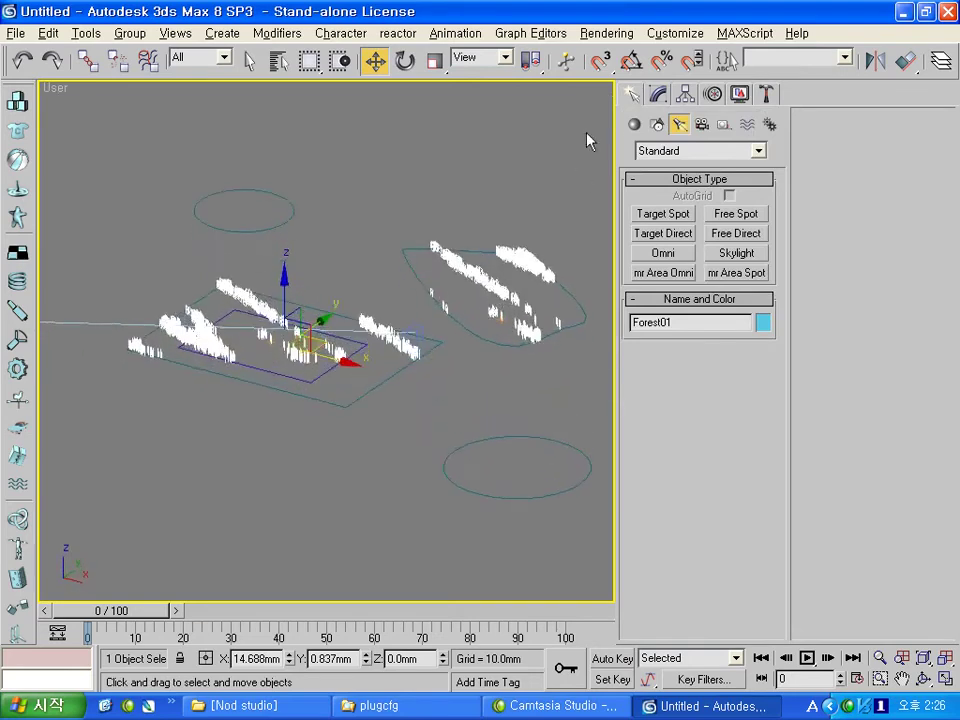
{"action": "left_click", "coordinate": [638, 125]}
{"action": "left_click", "coordinate": [737, 292]}
{"action": "key", "text": "t"}
{"action": "scroll", "coordinate": [386, 343], "scroll_direction": "down", "scroll_amount": 4}
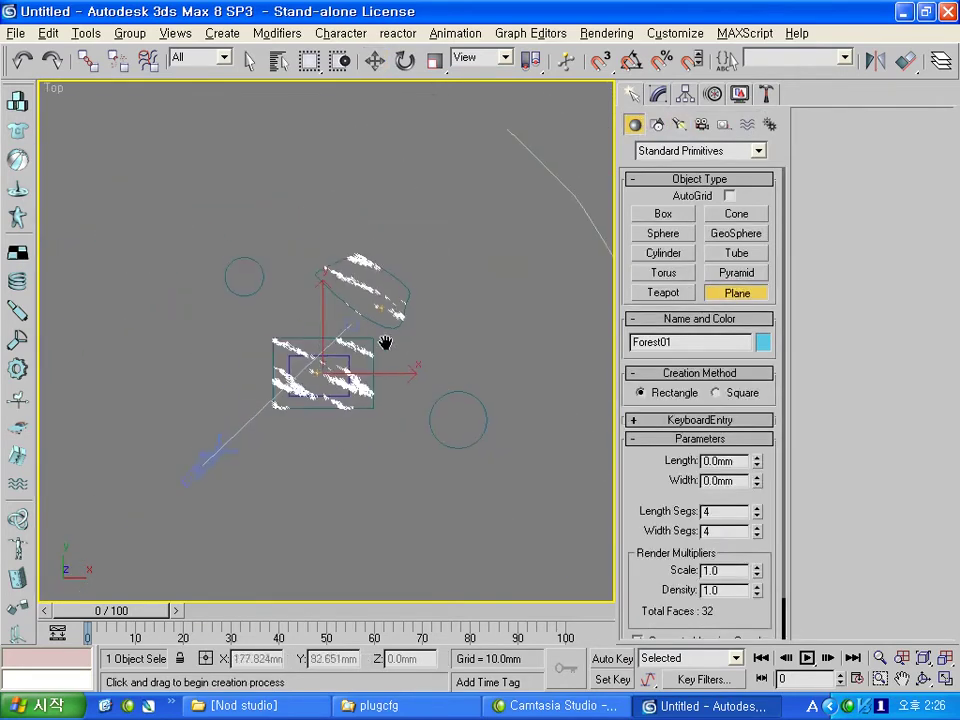
{"action": "left_click_drag", "start_coordinate": [258, 276], "coordinate": [429, 407]}
{"action": "mouse_move", "coordinate": [429, 407]}
{"action": "middle_mouse_down", "text": "alt"}
{"action": "mouse_move", "coordinate": [482, 390]}
{"action": "mouse_move", "coordinate": [377, 363]}
{"action": "middle_mouse_up", "text": "alt"}
{"action": "scroll", "coordinate": [482, 390], "scroll_direction": "up", "scroll_amount": 3}
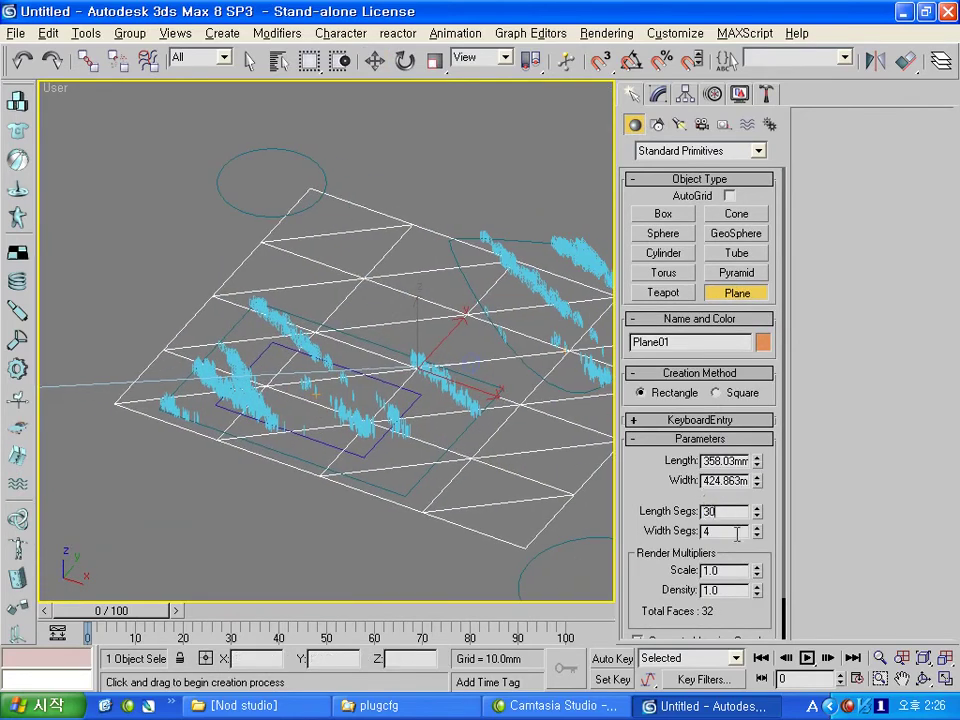
{"action": "key", "text": "Tab"}
{"action": "type", "text": "30"}
{"action": "key", "text": "Return"}
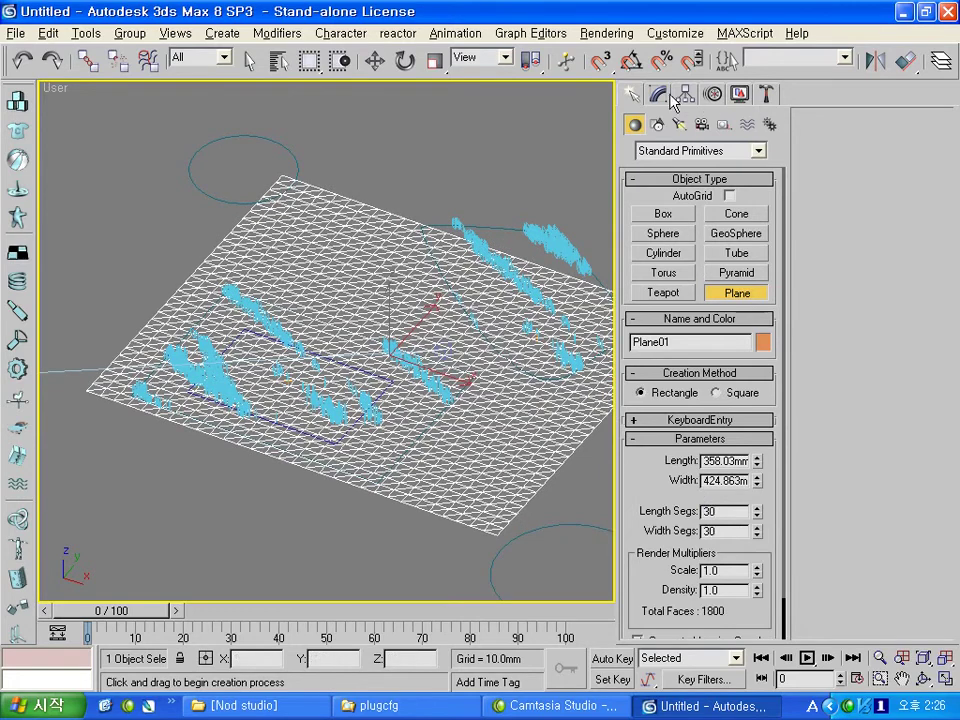
- Add a Noise modifier to the plane with strength X 10, Y 10, Z 50 mm
{"action": "left_click", "coordinate": [658, 93]}
{"action": "left_click", "coordinate": [769, 146]}
{"action": "scroll", "coordinate": [762, 323], "scroll_direction": "up", "scroll_amount": 5}
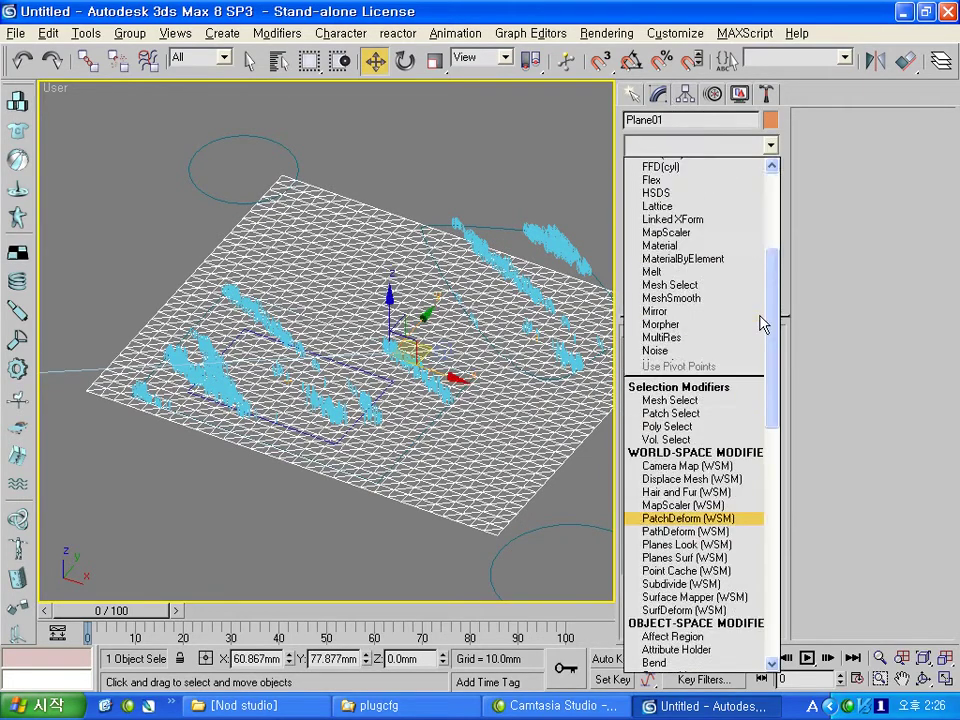
{"action": "key", "text": "n"}
{"action": "left_click", "coordinate": [706, 163]}
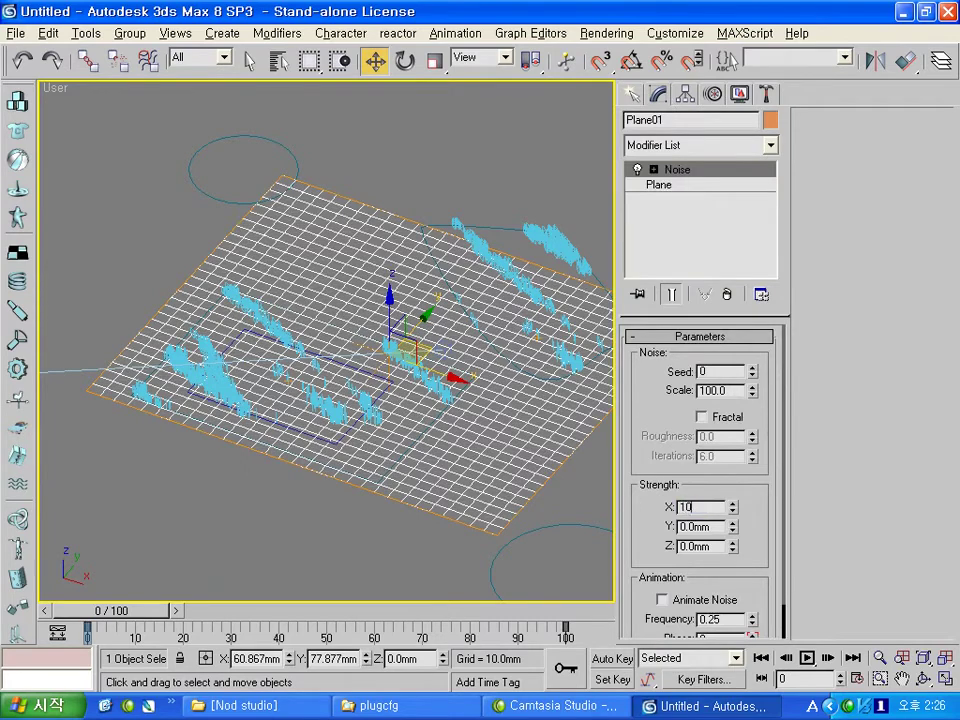
{"action": "key", "text": "Tab"}
{"action": "type", "text": "10"}
{"action": "key", "text": "Tab"}
{"action": "type", "text": "50"}
{"action": "key", "text": "Return"}
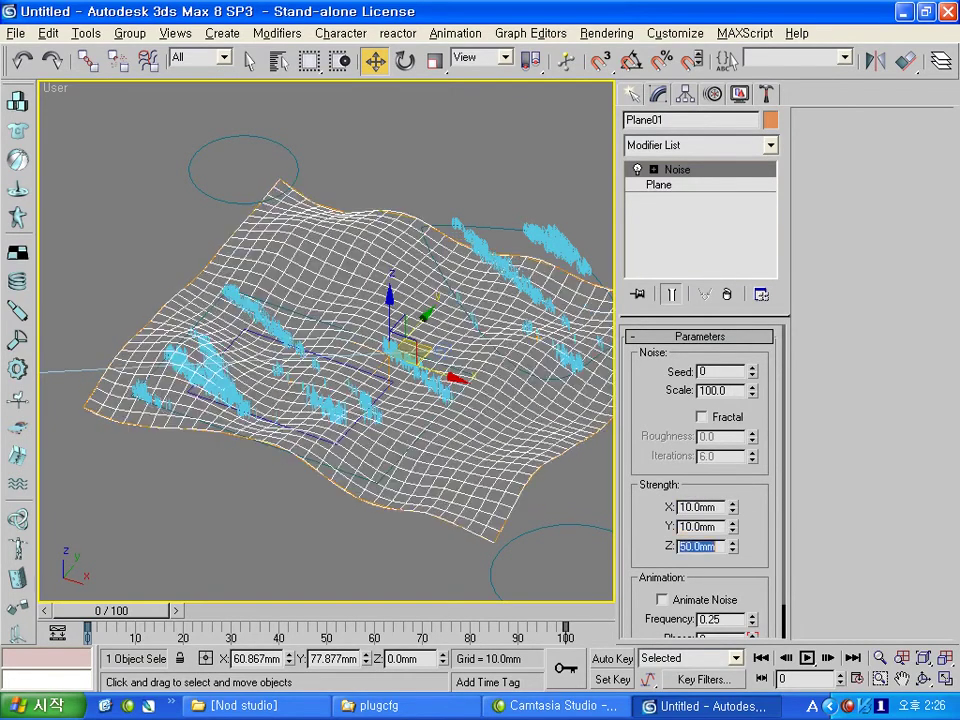
- Convert the wavy plane to an editable poly and show it in wireframe
{"action": "mouse_move", "coordinate": [367, 394]}
{"action": "middle_mouse_down", "text": "alt"}
{"action": "mouse_move", "coordinate": [424, 377]}
{"action": "mouse_move", "coordinate": [420, 407]}
{"action": "mouse_move", "coordinate": [386, 444]}
{"action": "mouse_move", "coordinate": [435, 392]}
{"action": "mouse_move", "coordinate": [441, 407]}
{"action": "mouse_move", "coordinate": [411, 443]}
{"action": "mouse_move", "coordinate": [404, 414]}
{"action": "middle_mouse_up", "text": "alt"}
{"action": "right_click", "coordinate": [420, 407]}
{"action": "left_click", "coordinate": [565, 572]}
{"action": "key", "text": "F3"}
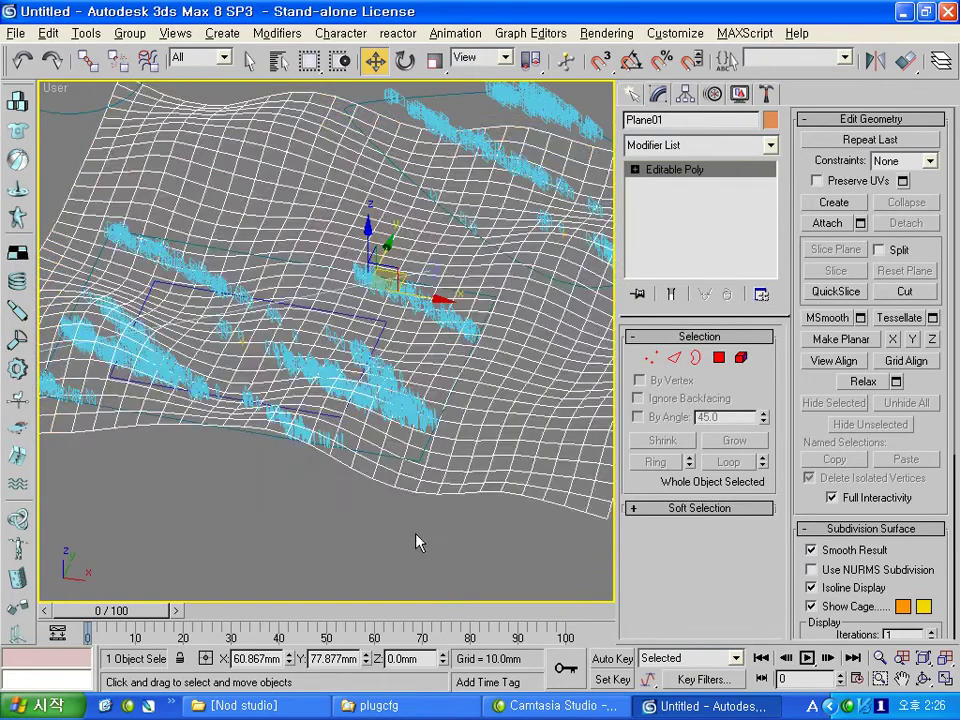
{"action": "left_click", "coordinate": [418, 541]}
- Pick Plane01 as the growing surface for the forest's trees
{"action": "left_click", "coordinate": [400, 407]}
{"action": "scroll", "coordinate": [880, 400], "scroll_direction": "down", "scroll_amount": 1}
{"action": "scroll", "coordinate": [838, 480], "scroll_direction": "down", "scroll_amount": 4}
{"action": "scroll", "coordinate": [838, 480], "scroll_direction": "down", "scroll_amount": 4}
{"action": "scroll", "coordinate": [838, 480], "scroll_direction": "down", "scroll_amount": 6}
{"action": "scroll", "coordinate": [838, 480], "scroll_direction": "down", "scroll_amount": 4}
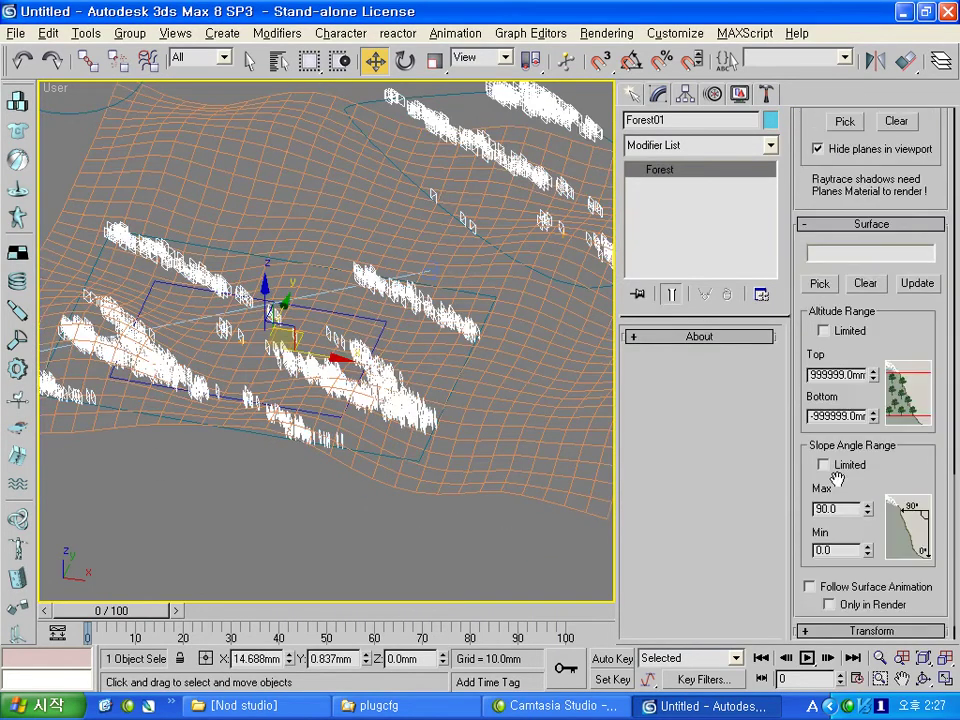
{"action": "left_click", "coordinate": [820, 284]}
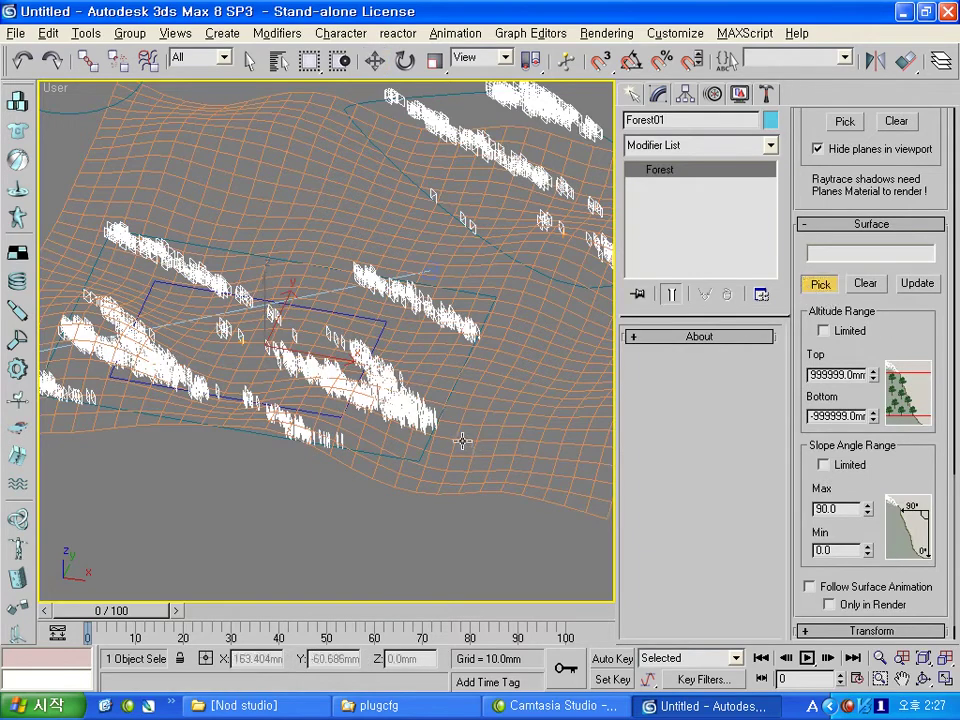
{"action": "left_click", "coordinate": [505, 423]}
- View the terrain through Camera01 and orbit the camera to a higher view
{"action": "mouse_move", "coordinate": [406, 397]}
{"action": "middle_mouse_down", "text": "alt"}
{"action": "mouse_move", "coordinate": [446, 348]}
{"action": "mouse_move", "coordinate": [561, 377]}
{"action": "mouse_move", "coordinate": [484, 405]}
{"action": "middle_mouse_up", "text": "alt"}
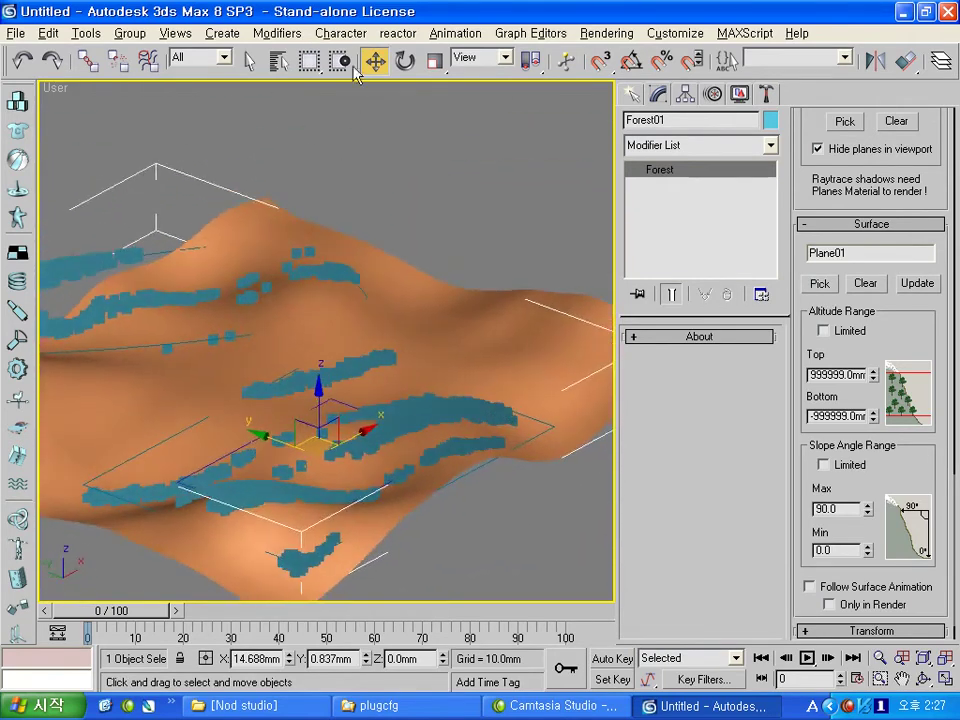
{"action": "mouse_move", "coordinate": [409, 257]}
{"action": "middle_mouse_down", "text": "alt"}
{"action": "mouse_move", "coordinate": [281, 236]}
{"action": "mouse_move", "coordinate": [471, 364]}
{"action": "mouse_move", "coordinate": [516, 366]}
{"action": "mouse_move", "coordinate": [364, 336]}
{"action": "mouse_move", "coordinate": [439, 364]}
{"action": "mouse_move", "coordinate": [489, 364]}
{"action": "mouse_move", "coordinate": [356, 276]}
{"action": "mouse_move", "coordinate": [414, 446]}
{"action": "mouse_move", "coordinate": [439, 296]}
{"action": "mouse_move", "coordinate": [461, 339]}
{"action": "mouse_move", "coordinate": [461, 311]}
{"action": "middle_mouse_up", "text": "alt"}
{"action": "scroll", "coordinate": [494, 365], "scroll_direction": "up", "scroll_amount": 2}
{"action": "scroll", "coordinate": [494, 365], "scroll_direction": "up", "scroll_amount": 3}
{"action": "key", "text": "c"}
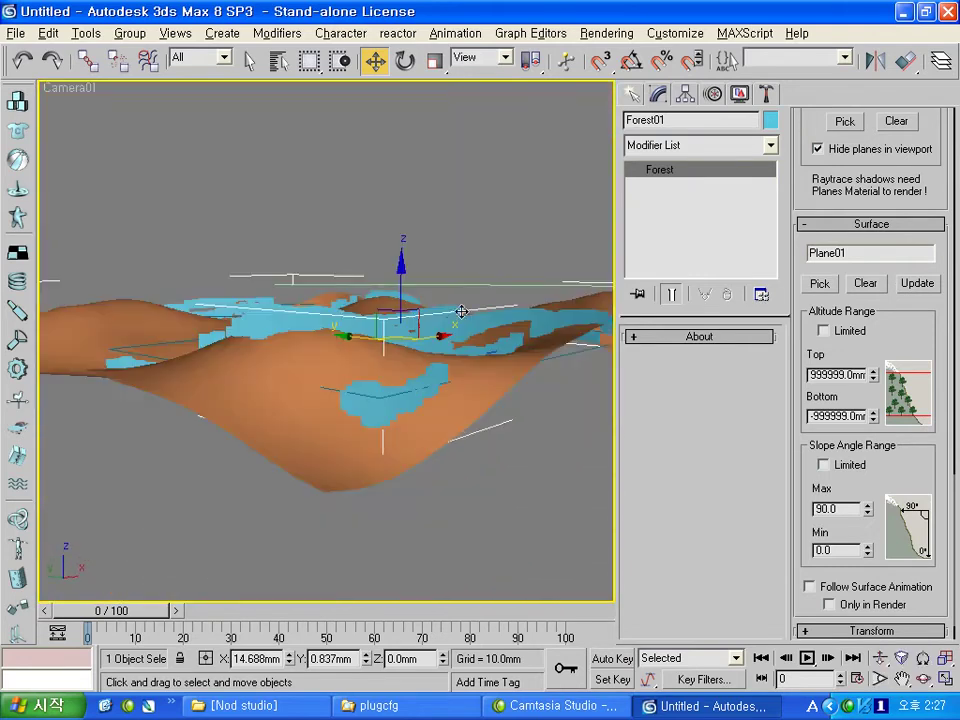
{"action": "left_click", "coordinate": [922, 679]}
{"action": "mouse_move", "coordinate": [560, 430]}
{"action": "left_mouse_down"}
{"action": "mouse_move", "coordinate": [375, 362]}
{"action": "mouse_move", "coordinate": [208, 349]}
{"action": "mouse_move", "coordinate": [542, 345]}
{"action": "mouse_move", "coordinate": [214, 347]}
{"action": "mouse_move", "coordinate": [414, 343]}
{"action": "mouse_move", "coordinate": [233, 358]}
{"action": "mouse_move", "coordinate": [304, 341]}
{"action": "mouse_move", "coordinate": [294, 344]}
{"action": "left_mouse_up"}
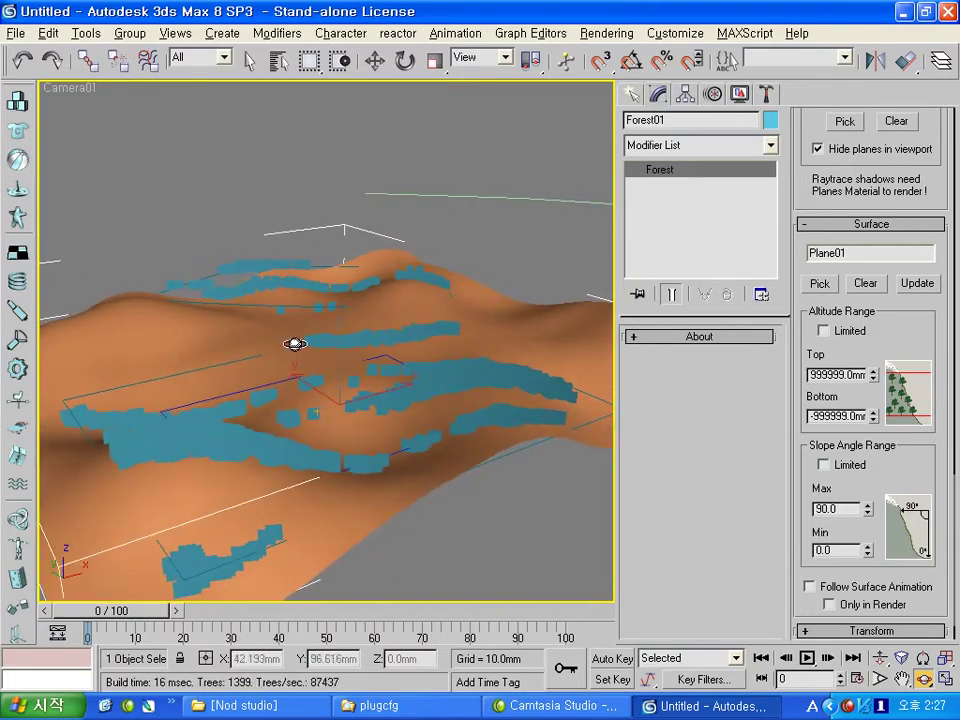
{"action": "left_click_drag", "start_coordinate": [350, 415], "coordinate": [379, 432]}
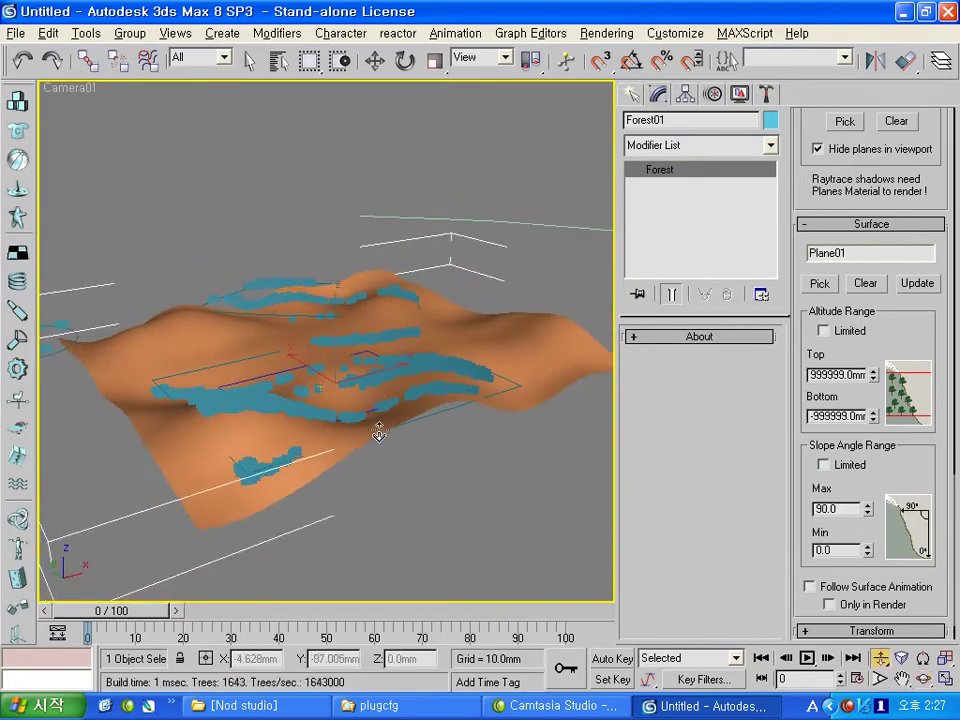
- Move the terrain plane along X in the top wireframe view
{"action": "left_click", "coordinate": [375, 60]}
{"action": "key", "text": "t"}
{"action": "key", "text": "F3"}
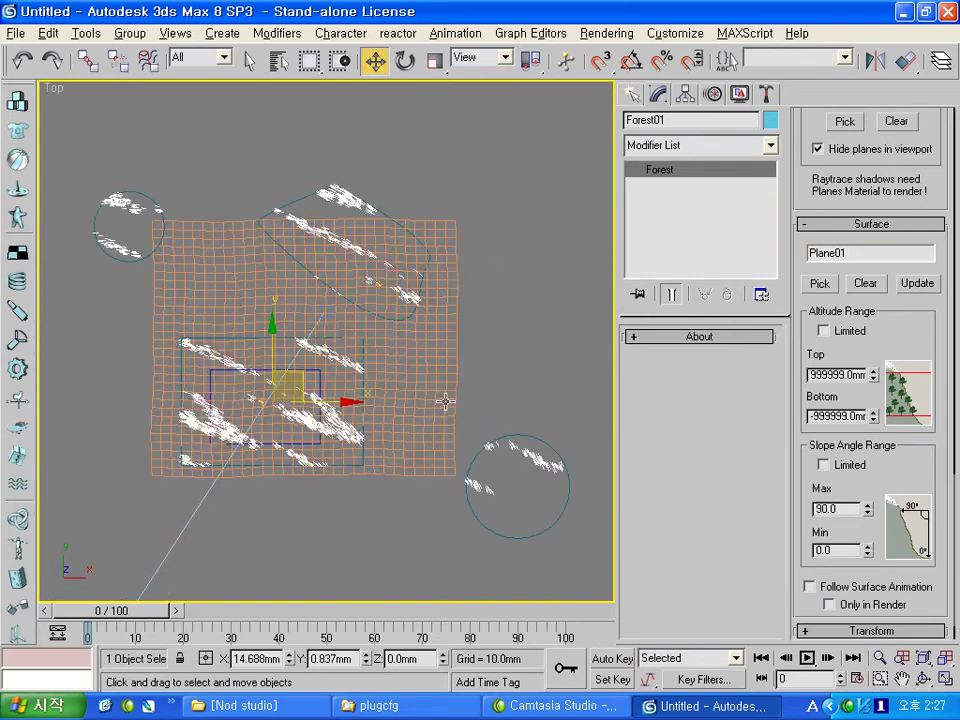
{"action": "left_click", "coordinate": [384, 333]}
{"action": "middle_click_drag", "start_coordinate": [384, 333], "coordinate": [373, 364], "text": "alt"}
{"action": "left_click_drag", "start_coordinate": [373, 364], "coordinate": [362, 307]}
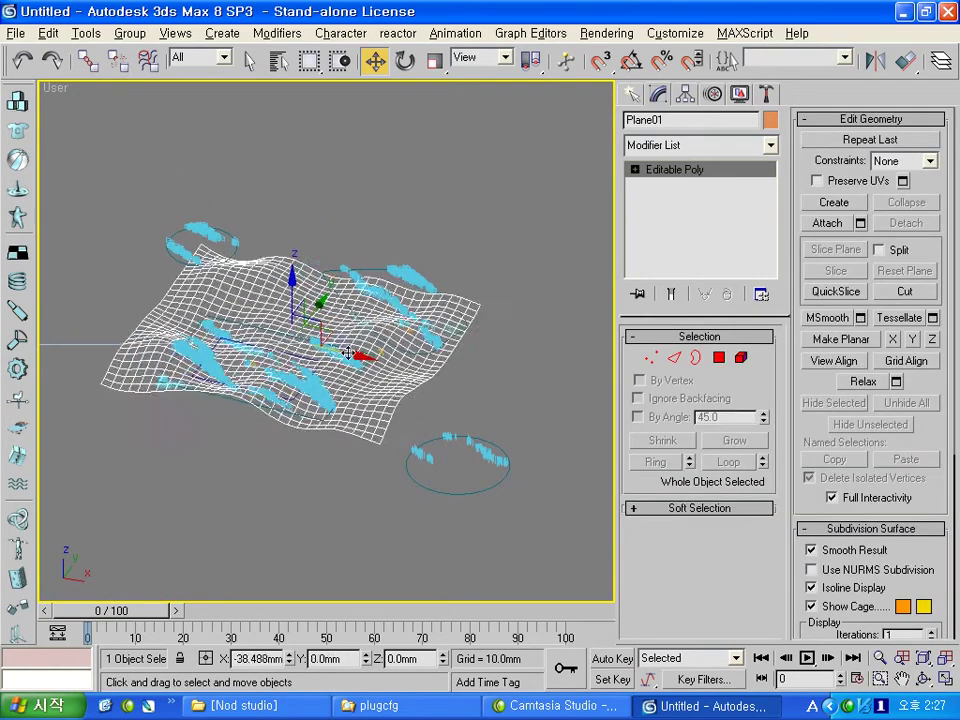
{"action": "middle_click_drag", "start_coordinate": [362, 307], "coordinate": [454, 317], "text": "alt"}
- Select Forest01 and regenerate its trees on the terrain
{"action": "left_click", "coordinate": [454, 317]}
{"action": "left_click", "coordinate": [422, 320]}
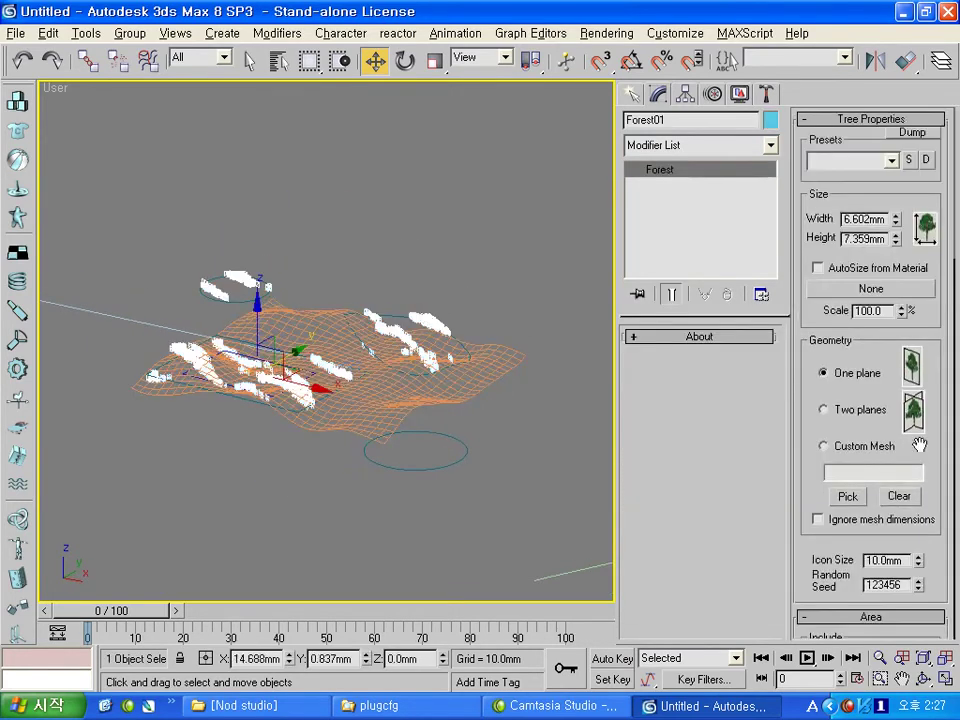
{"action": "scroll", "coordinate": [919, 445], "scroll_direction": "down", "scroll_amount": 3}
{"action": "scroll", "coordinate": [905, 490], "scroll_direction": "down", "scroll_amount": 3}
{"action": "scroll", "coordinate": [880, 515], "scroll_direction": "down", "scroll_amount": 1}
{"action": "scroll", "coordinate": [889, 440], "scroll_direction": "down", "scroll_amount": 4}
{"action": "scroll", "coordinate": [895, 430], "scroll_direction": "down", "scroll_amount": 2}
{"action": "scroll", "coordinate": [866, 424], "scroll_direction": "down", "scroll_amount": 1}
{"action": "scroll", "coordinate": [866, 424], "scroll_direction": "down", "scroll_amount": 3}
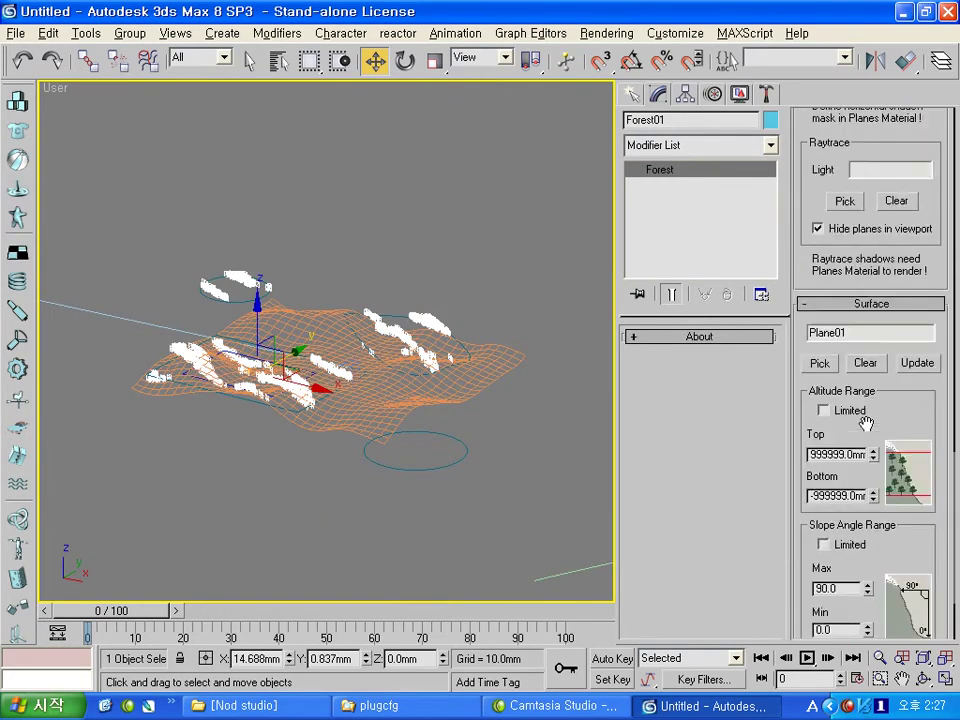
{"action": "left_click", "coordinate": [917, 364]}
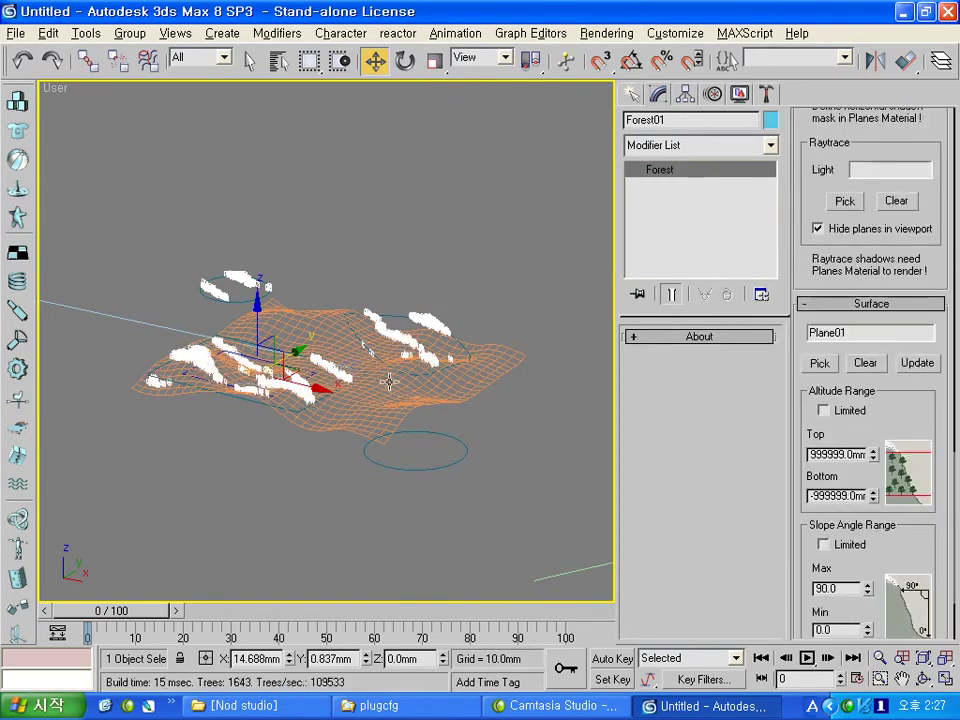
{"action": "left_click_drag", "start_coordinate": [943, 406], "coordinate": [891, 295]}
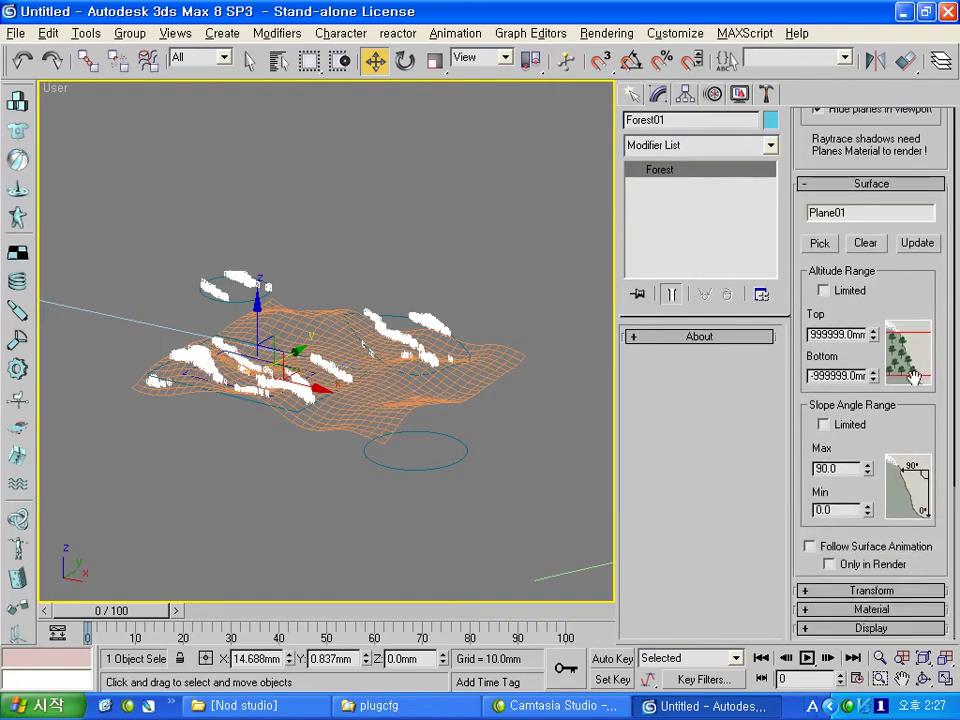
- Set the forest's tree width range to max 200% and min 50%
{"action": "left_click", "coordinate": [903, 591]}
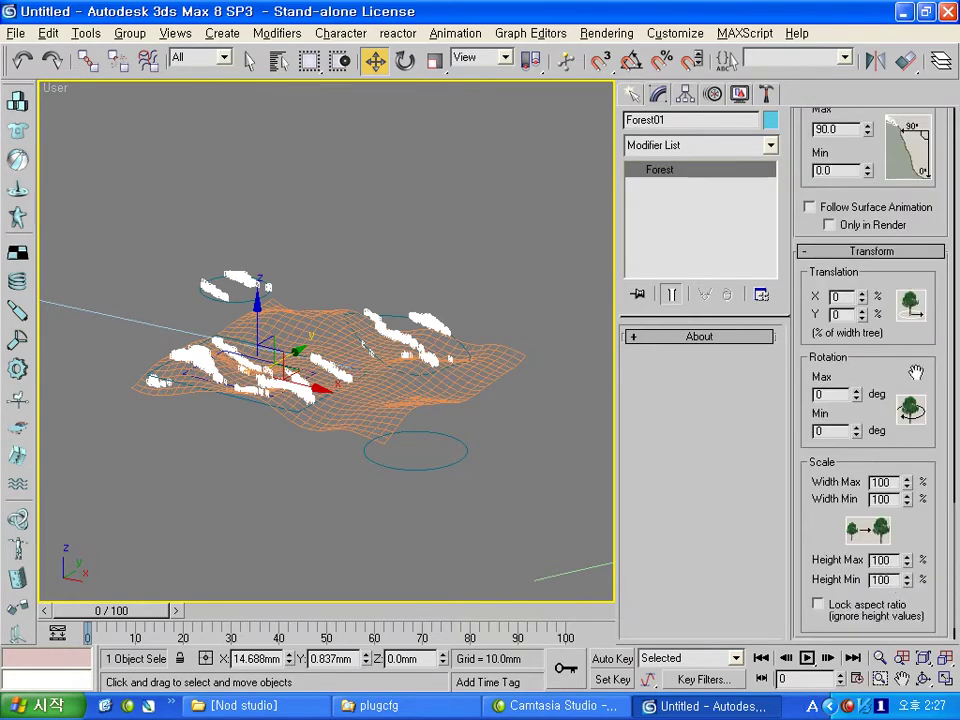
{"action": "left_click_drag", "start_coordinate": [915, 372], "coordinate": [915, 285]}
{"action": "scroll", "coordinate": [385, 378], "scroll_direction": "up", "scroll_amount": 3}
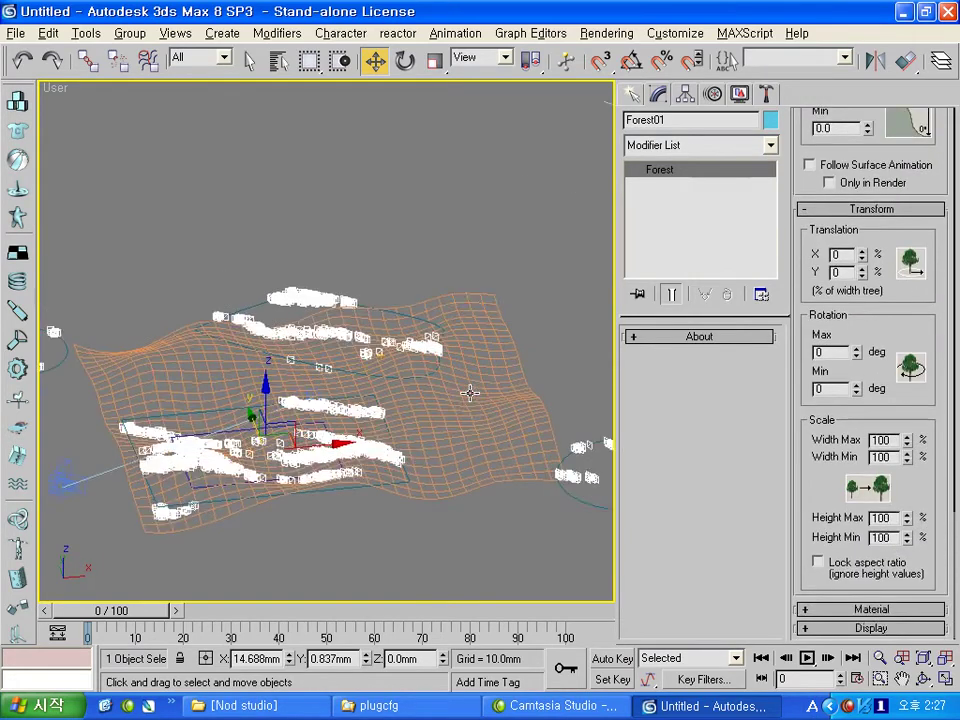
{"action": "middle_click_drag", "start_coordinate": [469, 392], "coordinate": [501, 339], "text": "alt"}
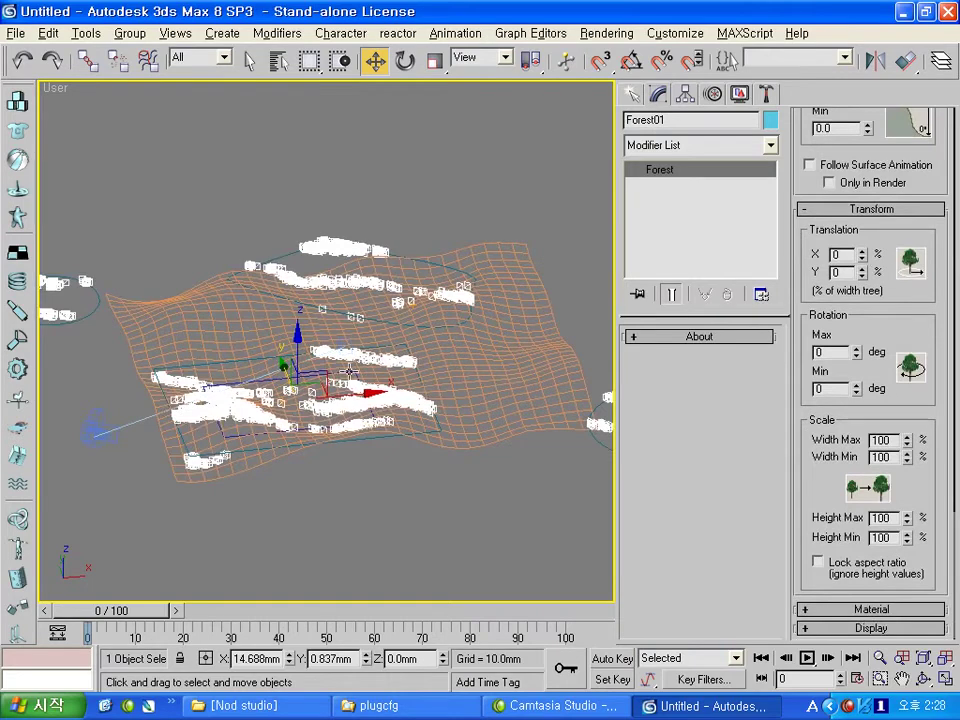
{"action": "key", "text": "F3"}
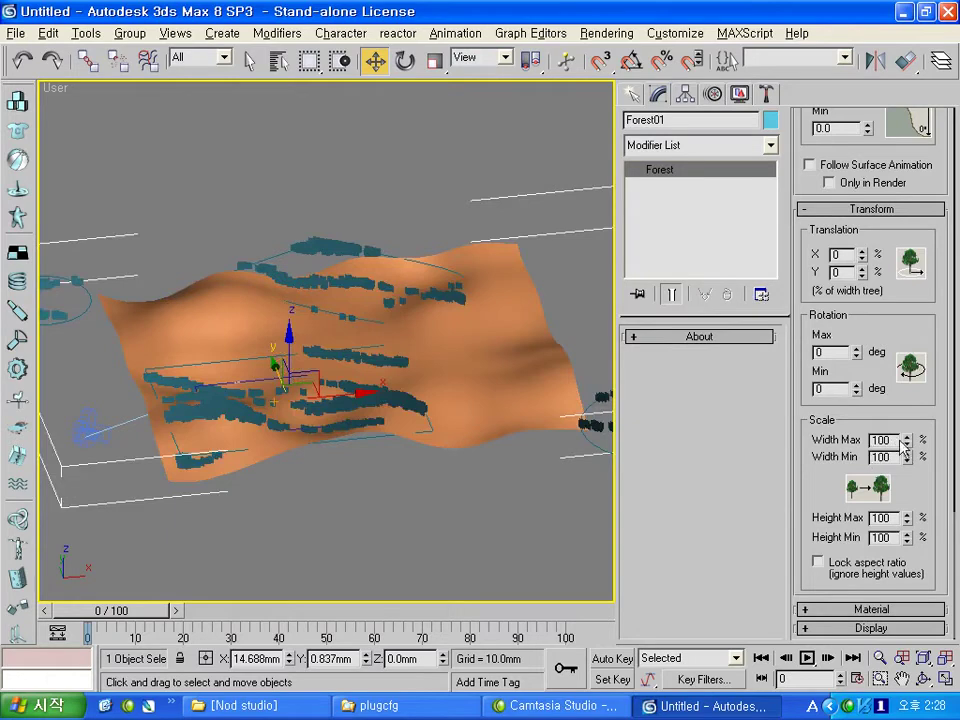
{"action": "type", "text": "200"}
{"action": "type", "text": "5"}
{"action": "key", "text": "Return"}
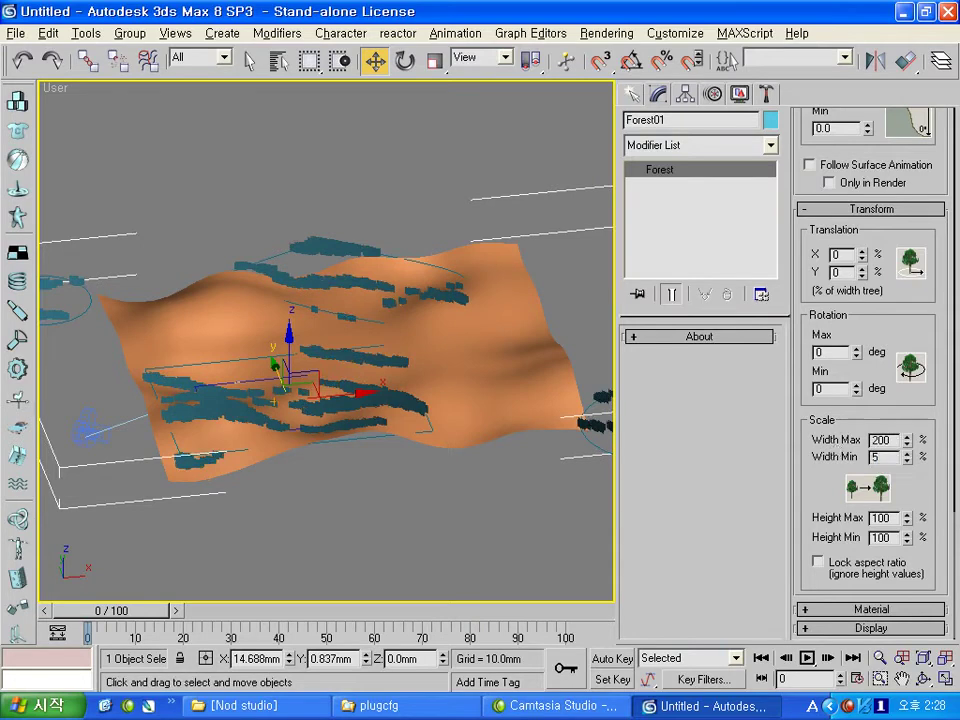
{"action": "type", "text": "0"}
{"action": "key", "text": "Return"}
{"action": "middle_click_drag", "start_coordinate": [296, 386], "coordinate": [398, 436], "text": "alt"}
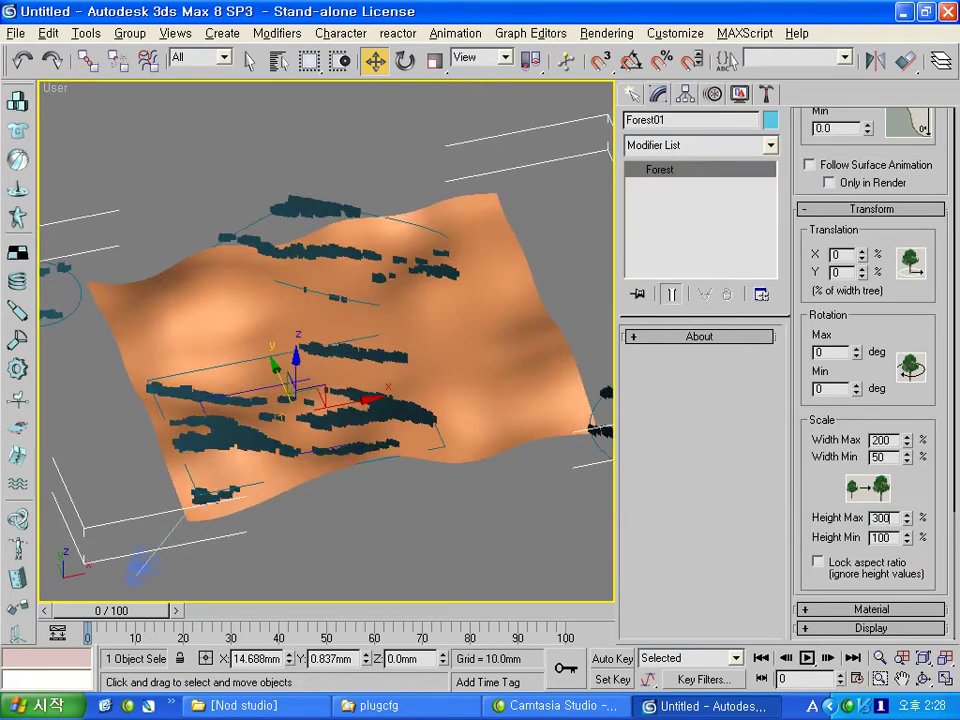
- Set the tree height range to max 300% and min 10%
{"action": "key", "text": "Tab"}
{"action": "key", "text": "Return"}
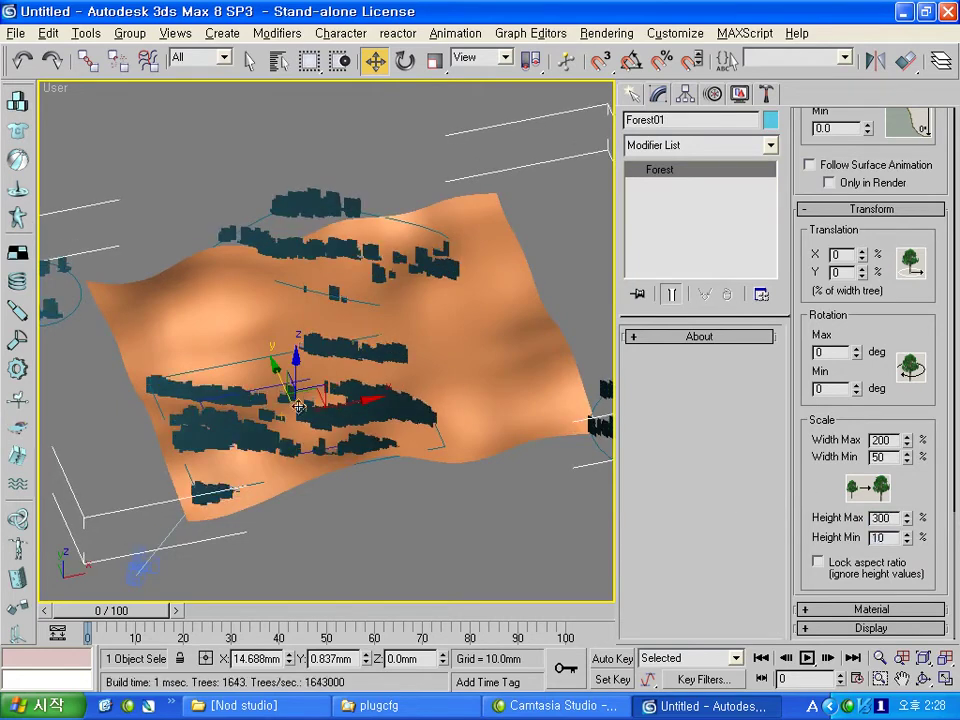
{"action": "scroll", "coordinate": [298, 407], "scroll_direction": "up", "scroll_amount": 6}
{"action": "mouse_move", "coordinate": [438, 412]}
{"action": "middle_mouse_down", "text": "alt"}
{"action": "mouse_move", "coordinate": [364, 293]}
{"action": "mouse_move", "coordinate": [347, 398]}
{"action": "mouse_move", "coordinate": [332, 402]}
{"action": "mouse_move", "coordinate": [372, 470]}
{"action": "middle_mouse_up", "text": "alt"}
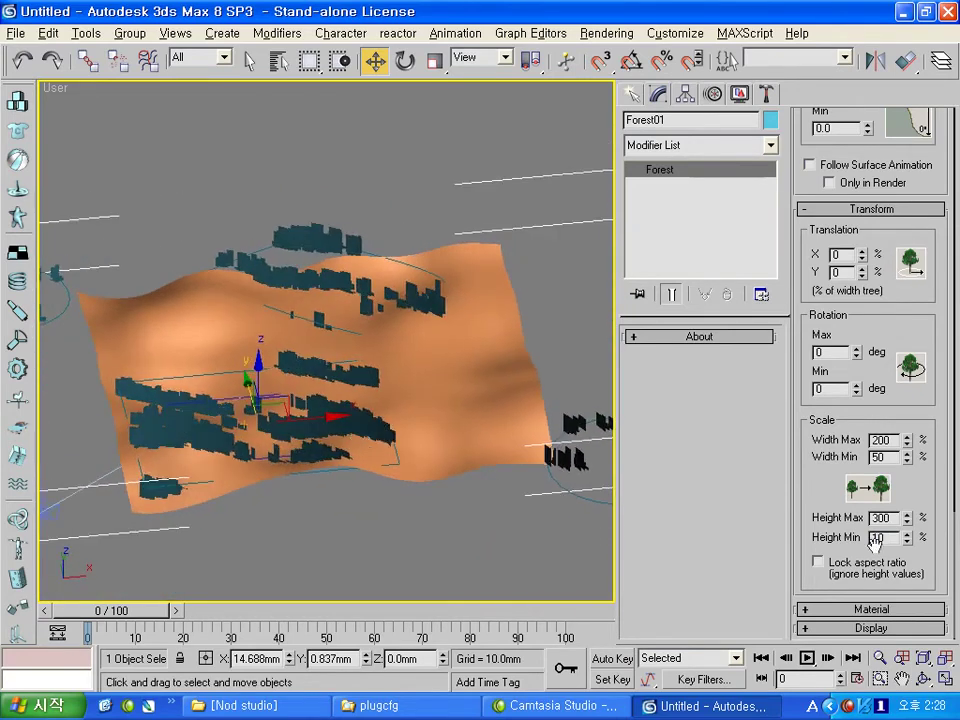
- Switch the forest's material ID assignment to Custom probabilities
{"action": "left_click", "coordinate": [886, 611]}
{"action": "left_click_drag", "start_coordinate": [928, 300], "coordinate": [924, 328]}
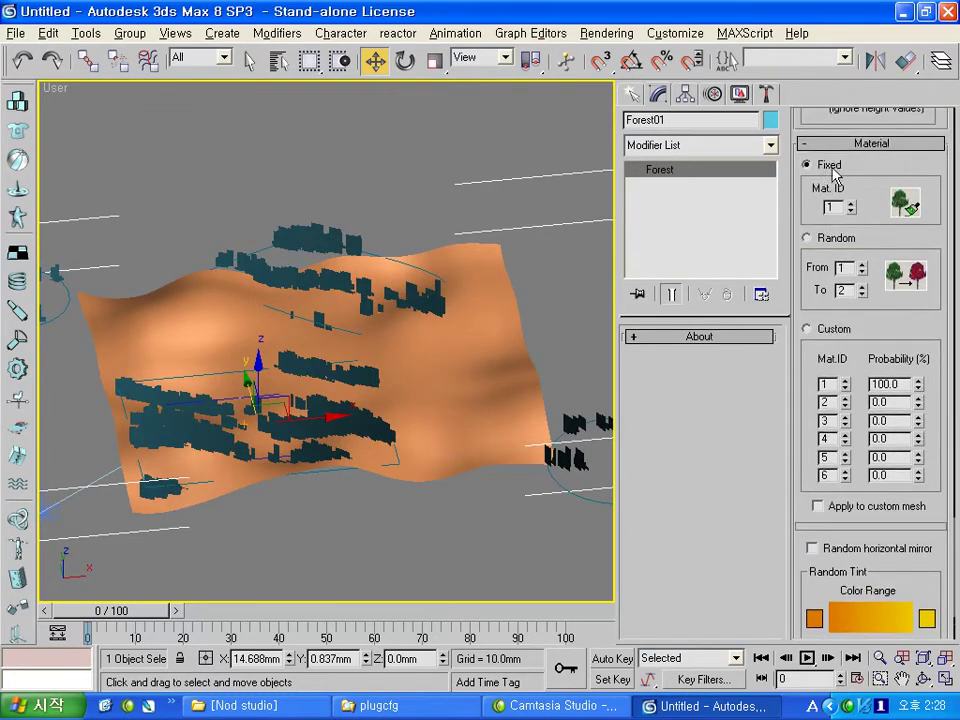
{"action": "scroll", "coordinate": [836, 290], "scroll_direction": "down", "scroll_amount": 1}
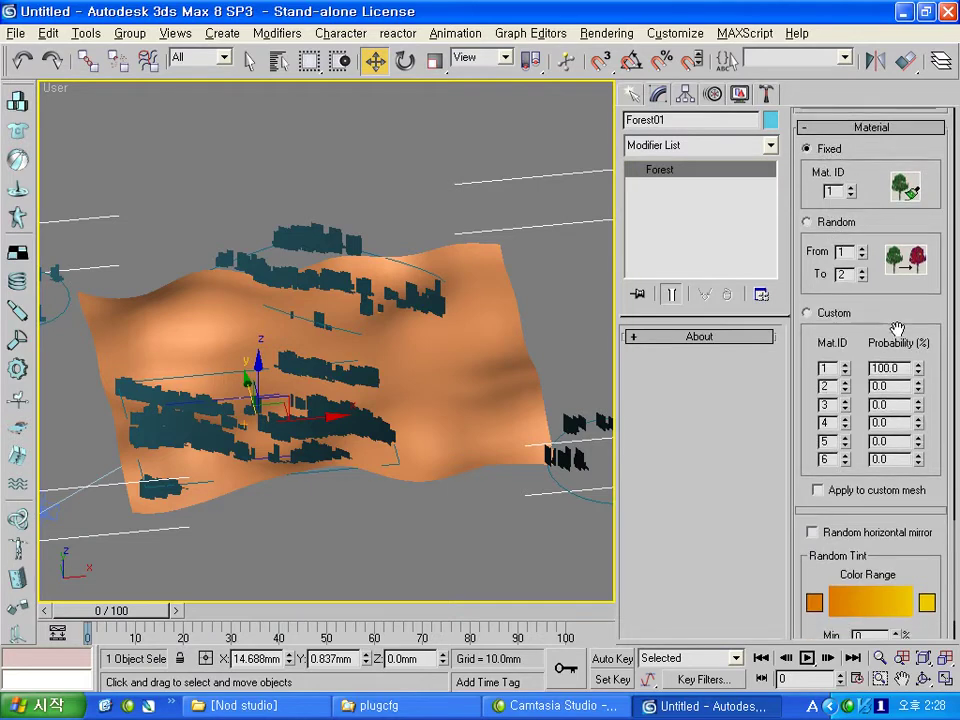
{"action": "left_click", "coordinate": [818, 309]}
{"action": "middle_click_drag", "start_coordinate": [462, 383], "coordinate": [488, 380], "text": "alt"}
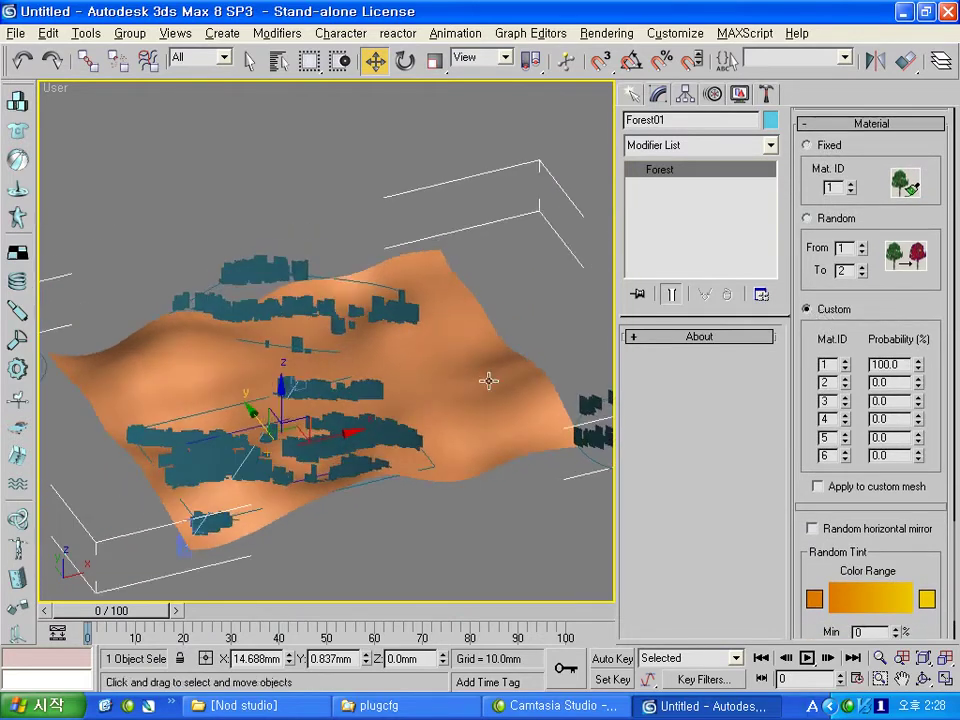
{"action": "left_click_drag", "start_coordinate": [836, 75], "coordinate": [585, 78]}
- Change the forest material to Multi/Sub-Object in the Material Editor
{"action": "left_click", "coordinate": [803, 62]}
{"action": "left_click_drag", "start_coordinate": [438, 105], "coordinate": [703, 25]}
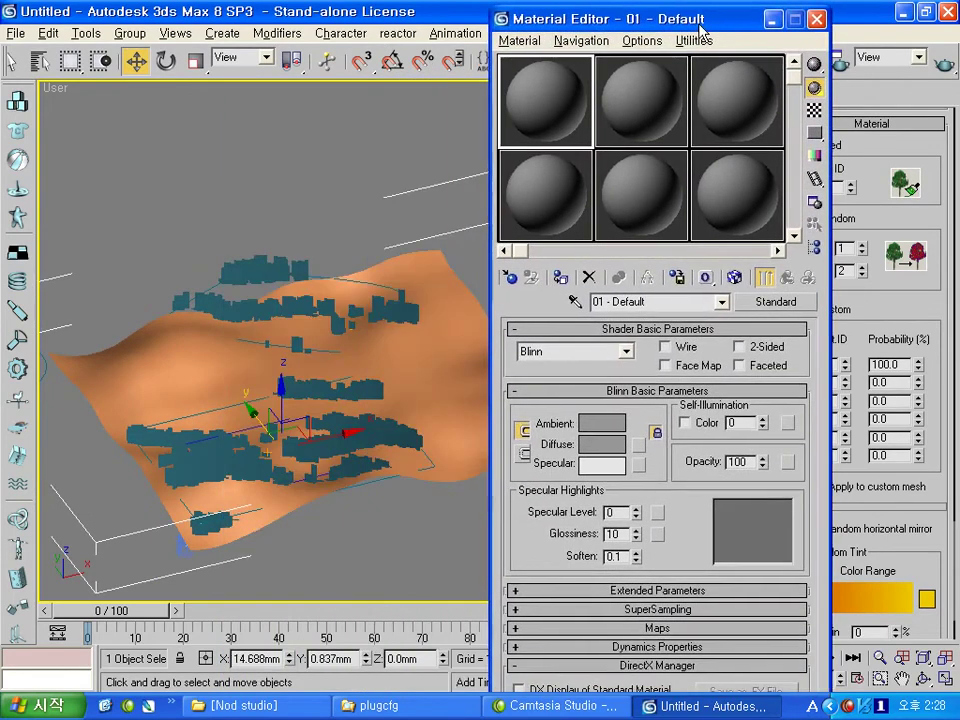
{"action": "key", "text": "F3"}
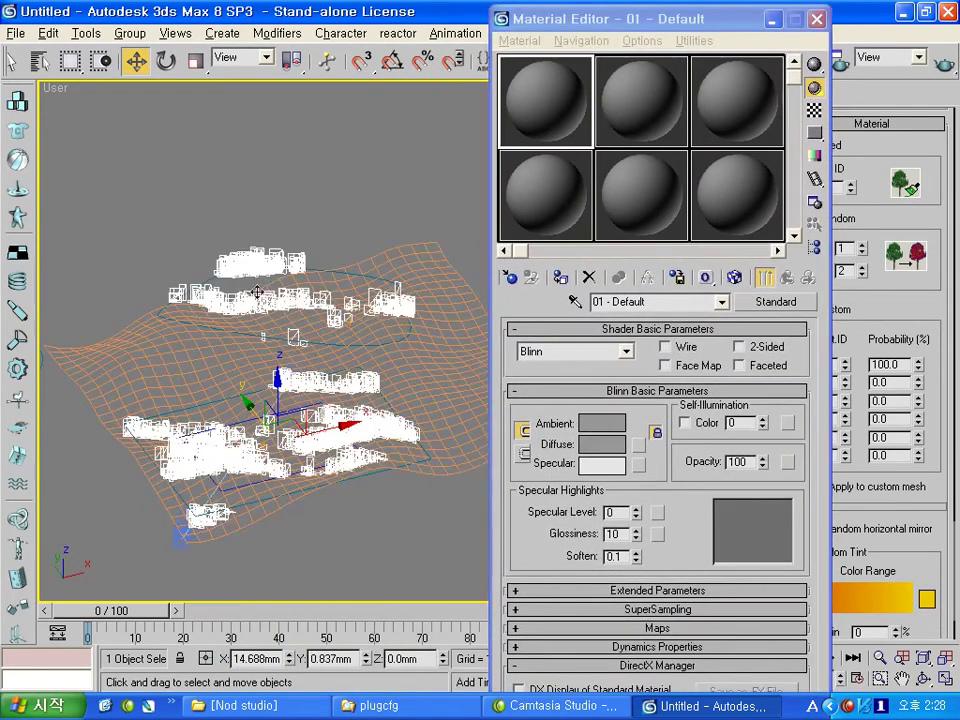
{"action": "key", "text": "F3"}
{"action": "left_click", "coordinate": [777, 302]}
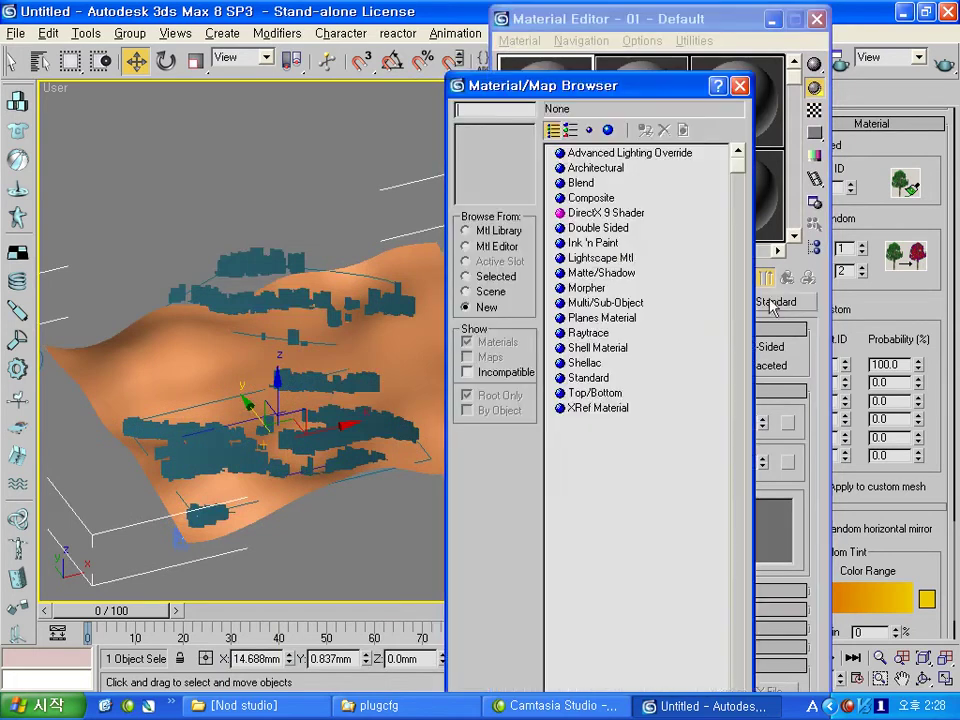
{"action": "double_click", "coordinate": [603, 302]}
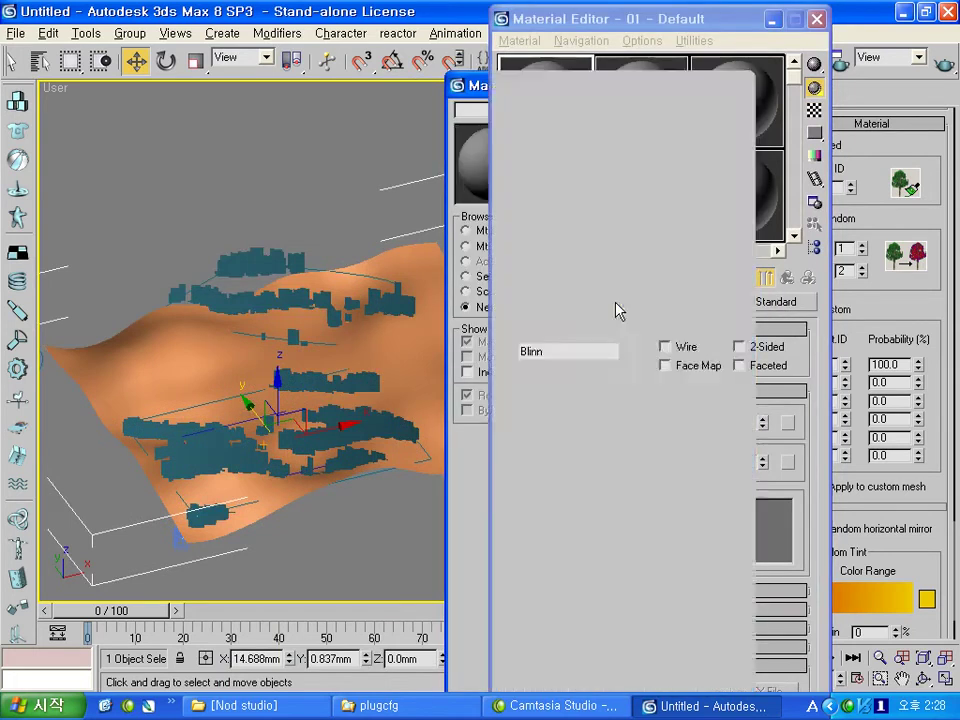
{"action": "left_click", "coordinate": [603, 431]}
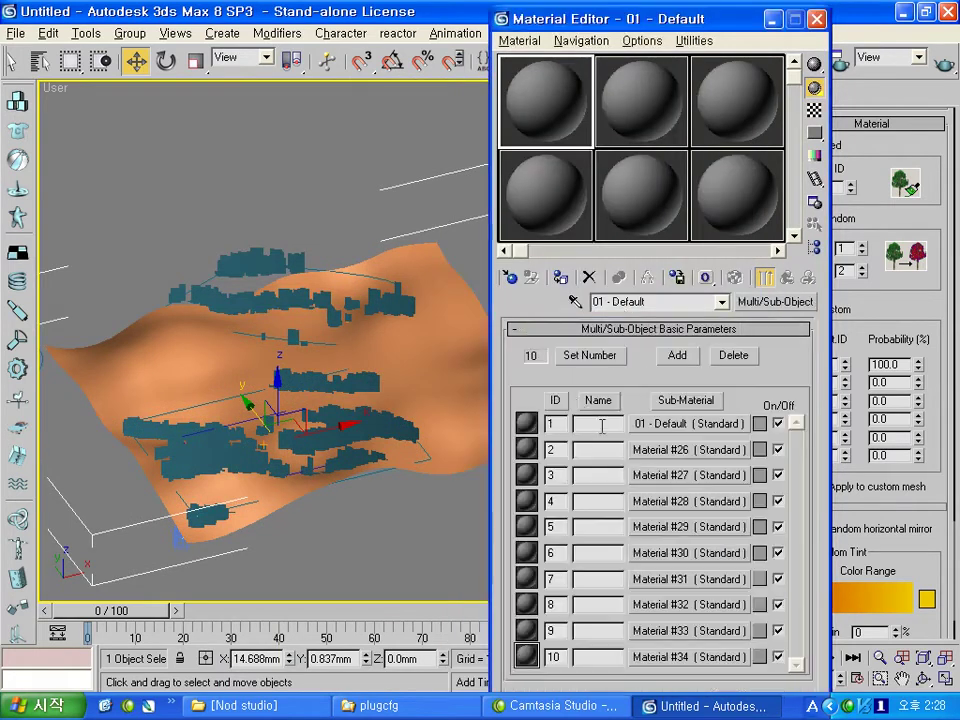
- Add a Bitmap map to the first sub-material's Diffuse slot
{"action": "left_click", "coordinate": [717, 426]}
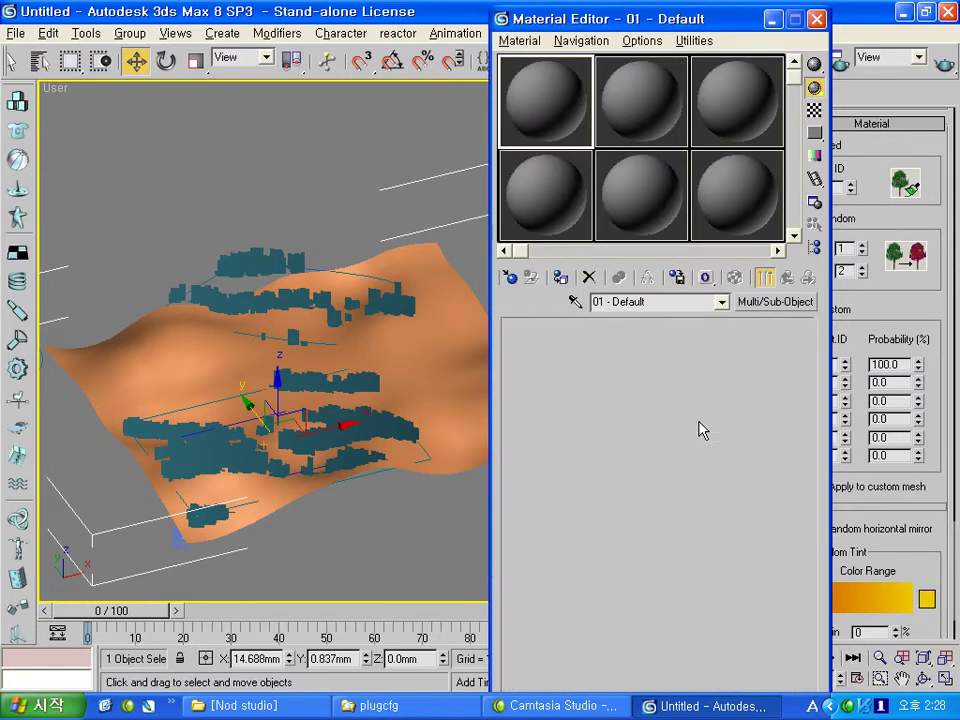
{"action": "left_click", "coordinate": [638, 446]}
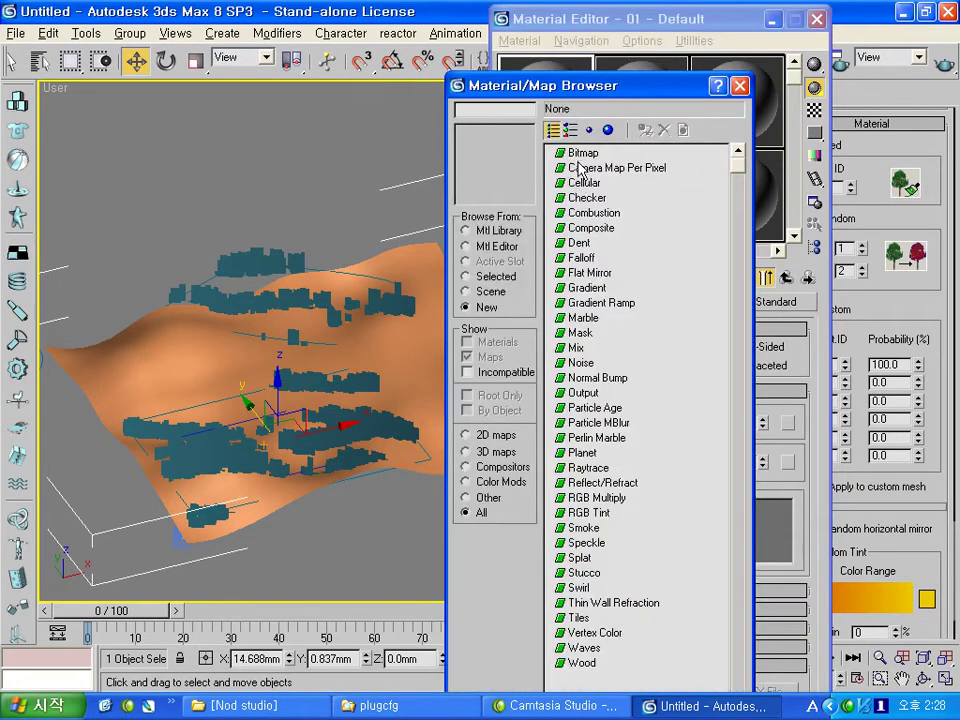
{"action": "double_click", "coordinate": [580, 154]}
{"action": "left_click_drag", "start_coordinate": [300, 82], "coordinate": [383, 78]}
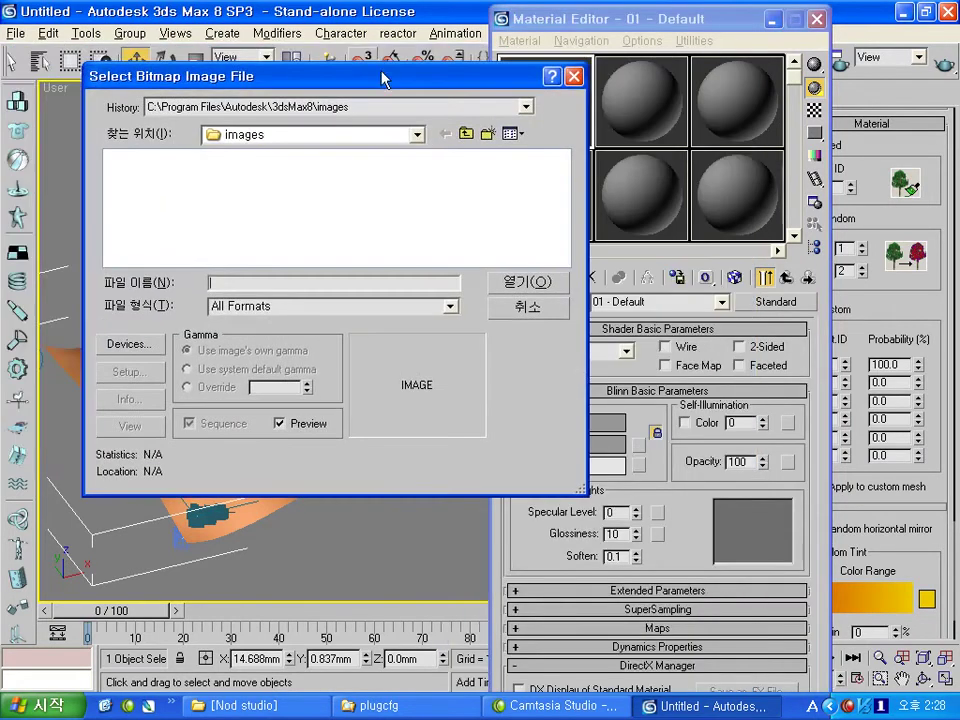
{"action": "left_click", "coordinate": [419, 107]}
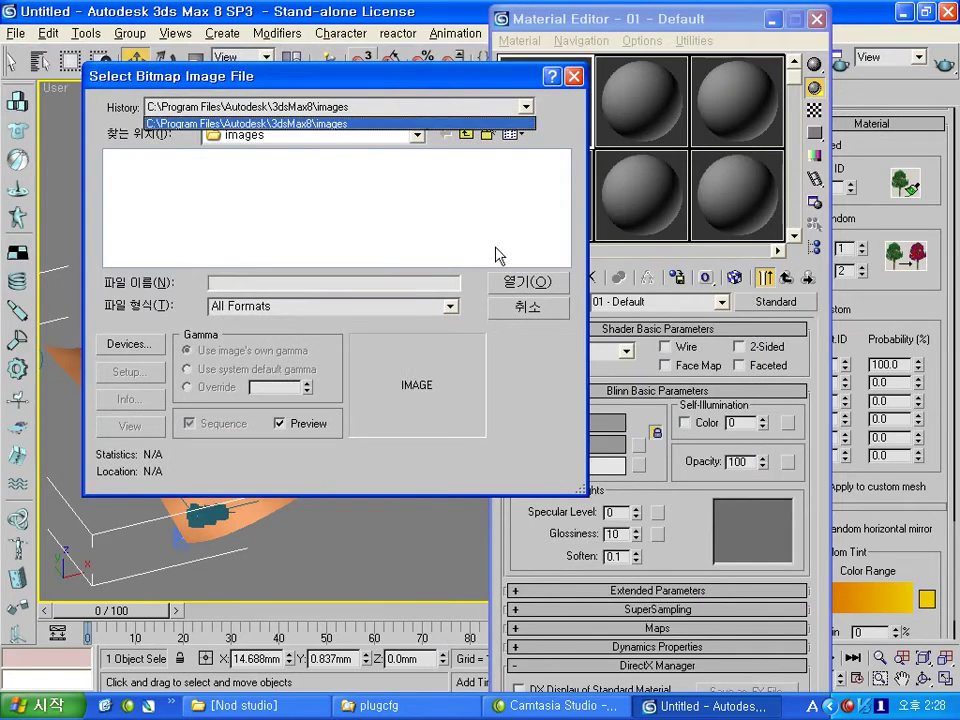
{"action": "left_click", "coordinate": [525, 306]}
{"action": "left_click", "coordinate": [525, 306]}
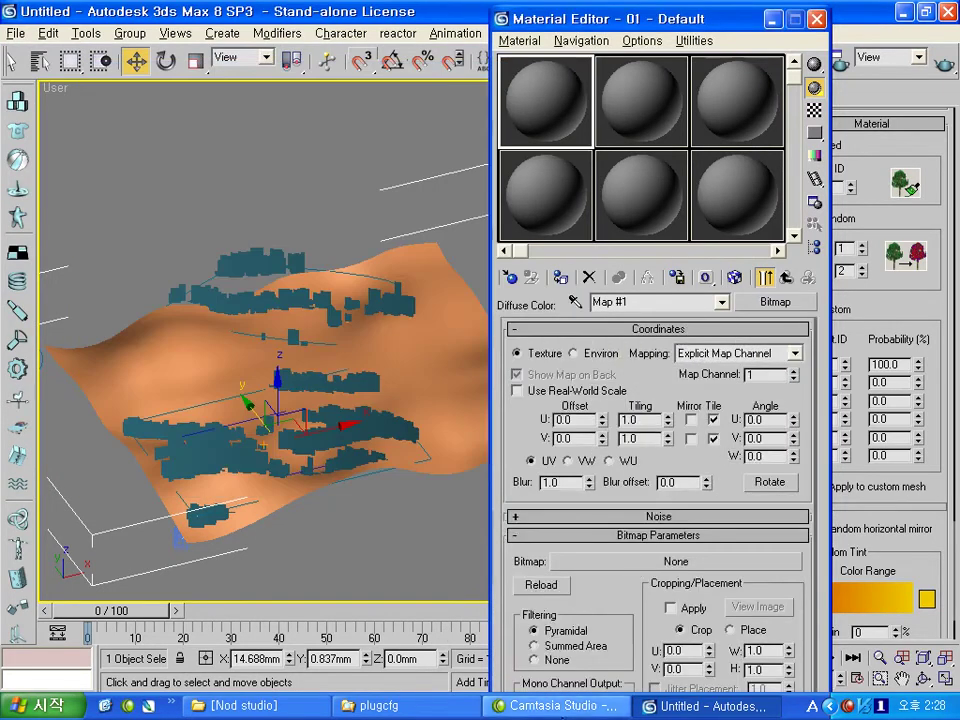
- Load bush1.jpg from the maps folder as the Diffuse bitmap
{"action": "left_click", "coordinate": [260, 705]}
{"action": "scroll", "coordinate": [590, 337], "scroll_direction": "down", "scroll_amount": 5}
{"action": "scroll", "coordinate": [592, 337], "scroll_direction": "up", "scroll_amount": 5}
{"action": "mouse_move", "coordinate": [623, 122]}
{"action": "left_mouse_down"}
{"action": "mouse_move", "coordinate": [612, 520]}
{"action": "mouse_move", "coordinate": [422, 8]}
{"action": "mouse_move", "coordinate": [290, 35]}
{"action": "left_mouse_up"}
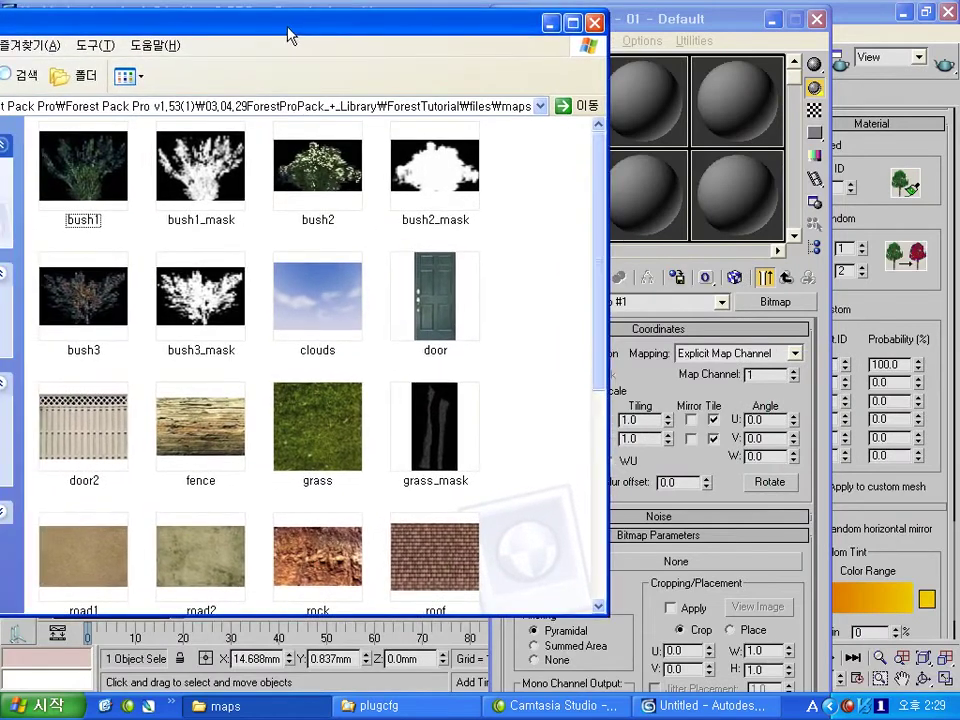
{"action": "left_click_drag", "start_coordinate": [83, 165], "coordinate": [707, 566]}
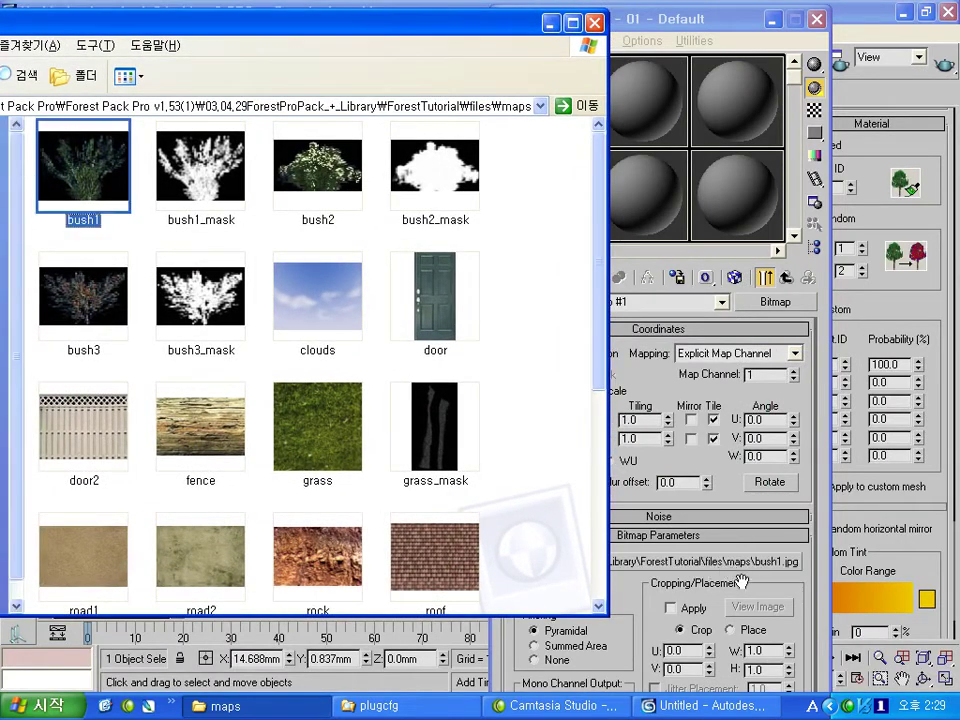
{"action": "left_click", "coordinate": [740, 582]}
{"action": "left_click", "coordinate": [765, 277]}
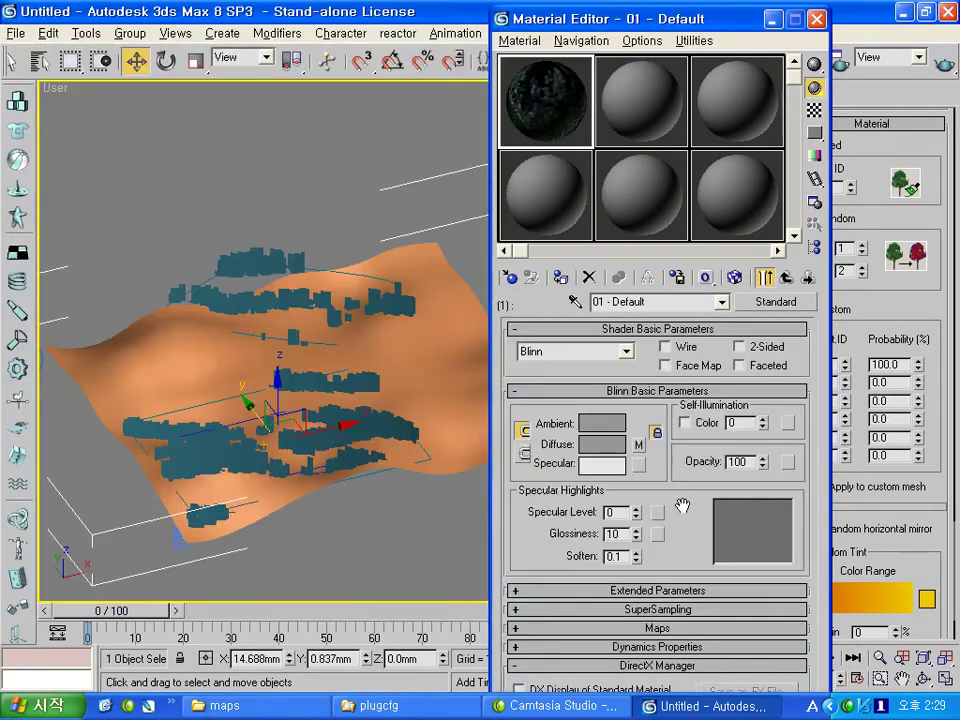
- Copy the Diffuse map to Opacity and load bush1_mask.jpg there
{"action": "left_click_drag", "start_coordinate": [639, 445], "coordinate": [787, 462]}
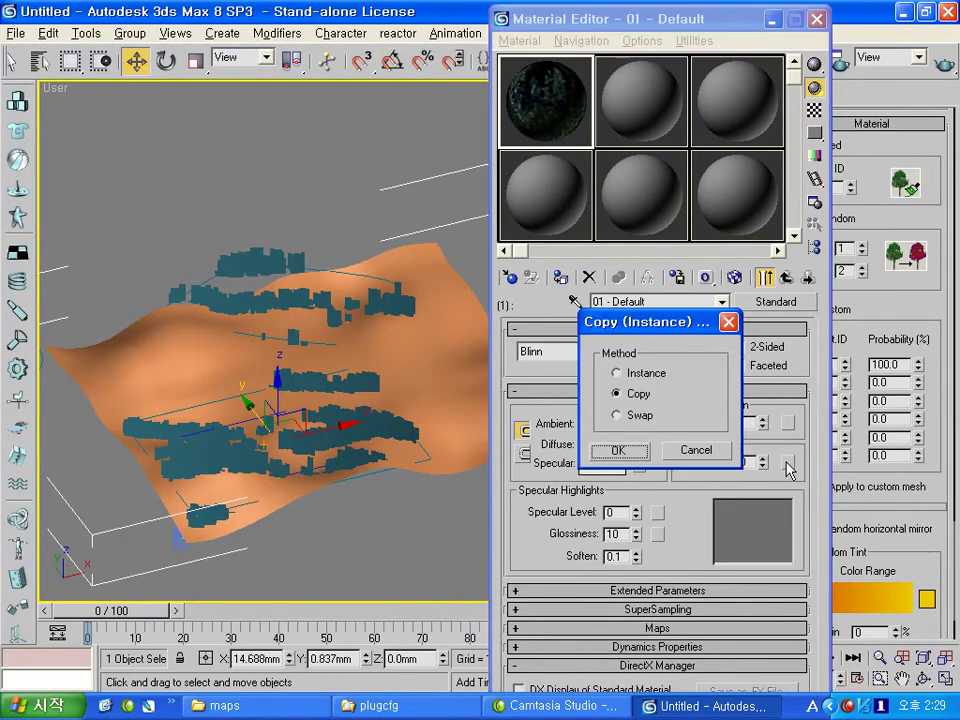
{"action": "left_click", "coordinate": [634, 458]}
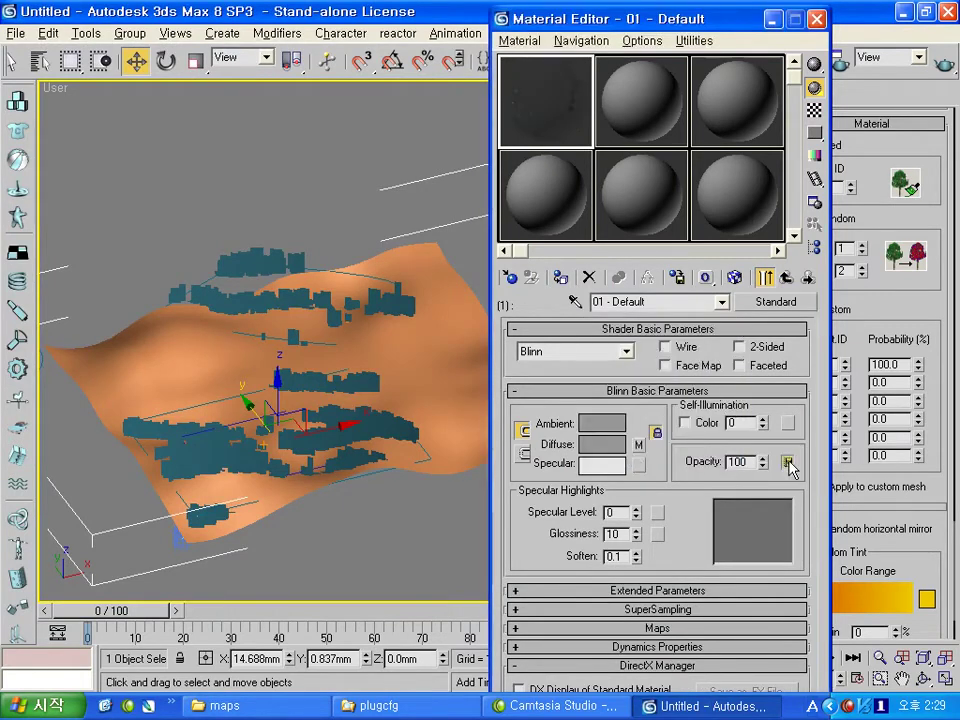
{"action": "left_click", "coordinate": [788, 462]}
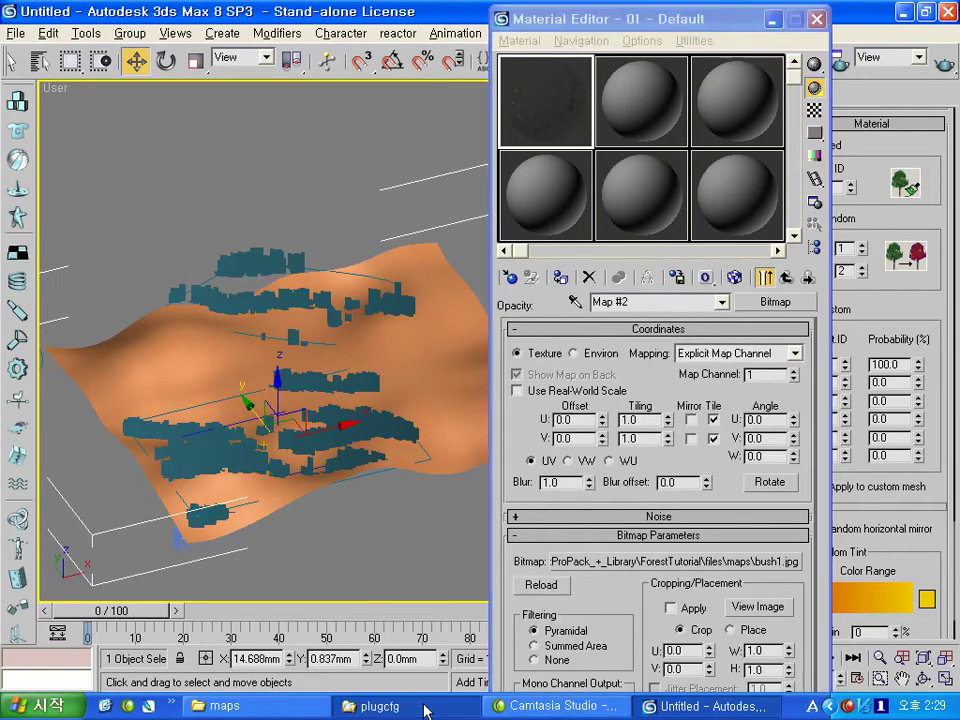
{"action": "left_click", "coordinate": [420, 706]}
{"action": "left_click", "coordinate": [883, 70]}
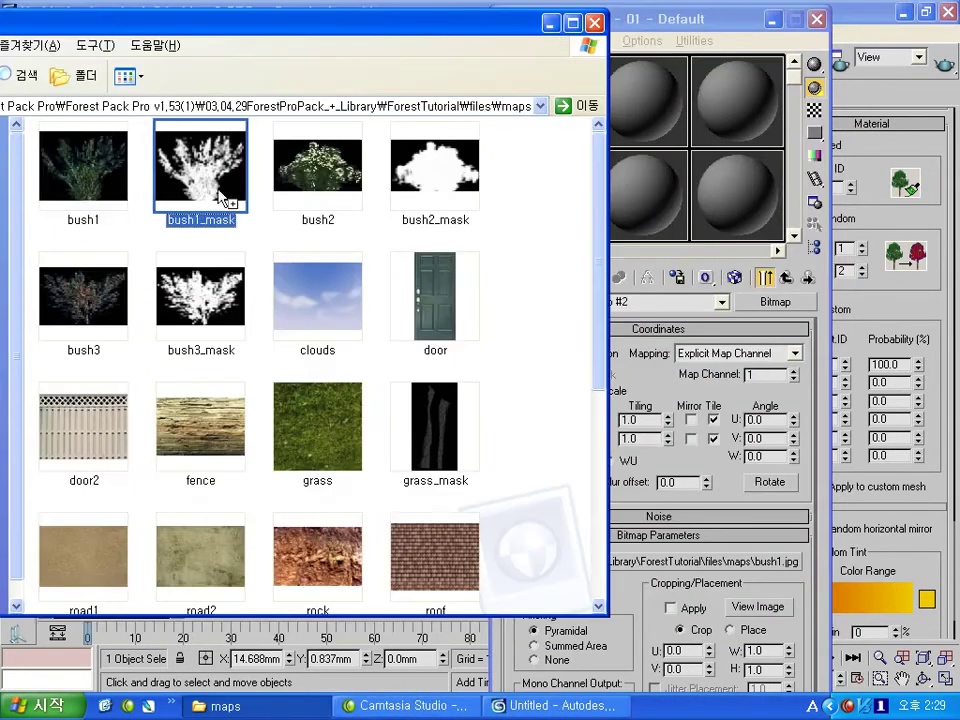
{"action": "left_click_drag", "start_coordinate": [170, 155], "coordinate": [560, 578]}
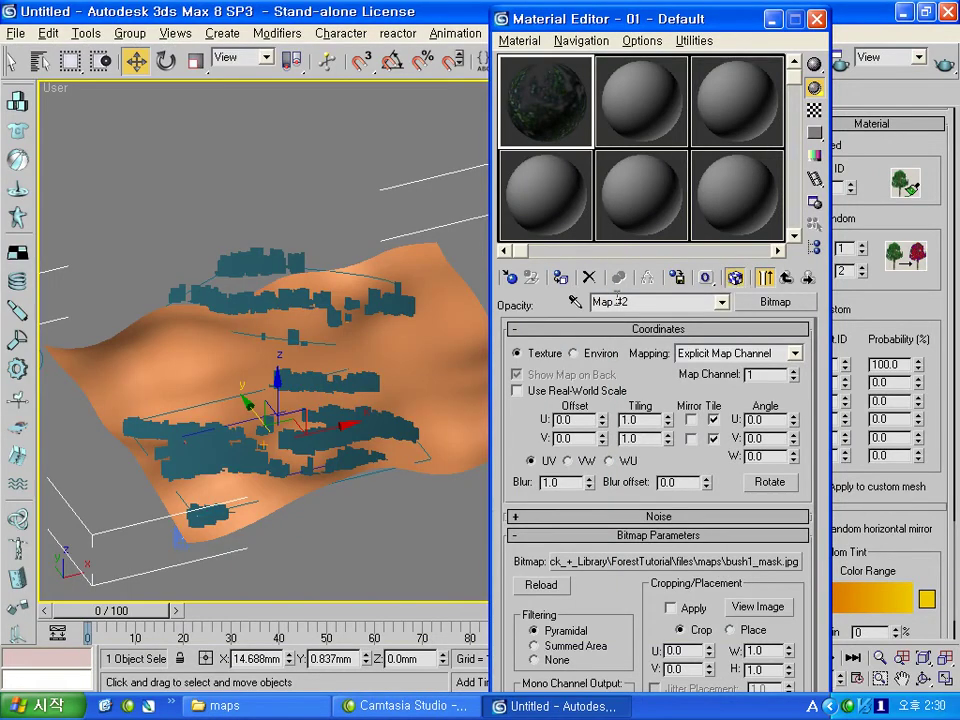
- Show the bush textures in the viewport and view the scene through Camera01
{"action": "left_click", "coordinate": [561, 277]}
{"action": "scroll", "coordinate": [356, 375], "scroll_direction": "up", "scroll_amount": 3}
{"action": "mouse_move", "coordinate": [356, 375]}
{"action": "middle_mouse_down"}
{"action": "mouse_move", "coordinate": [370, 342]}
{"action": "mouse_move", "coordinate": [474, 334]}
{"action": "middle_mouse_up"}
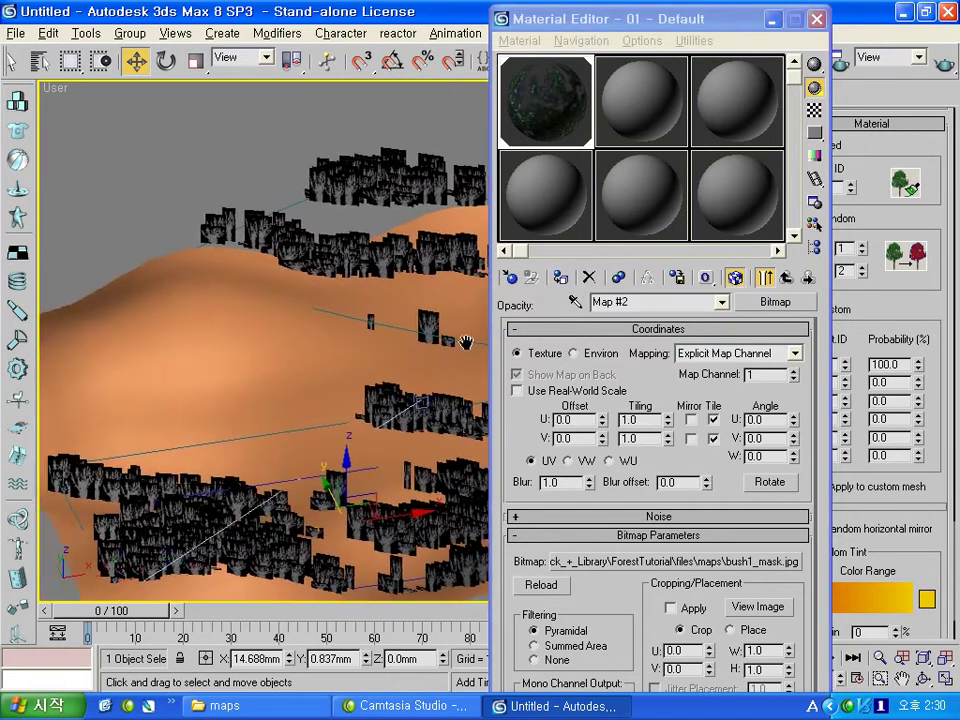
{"action": "key", "text": "c"}
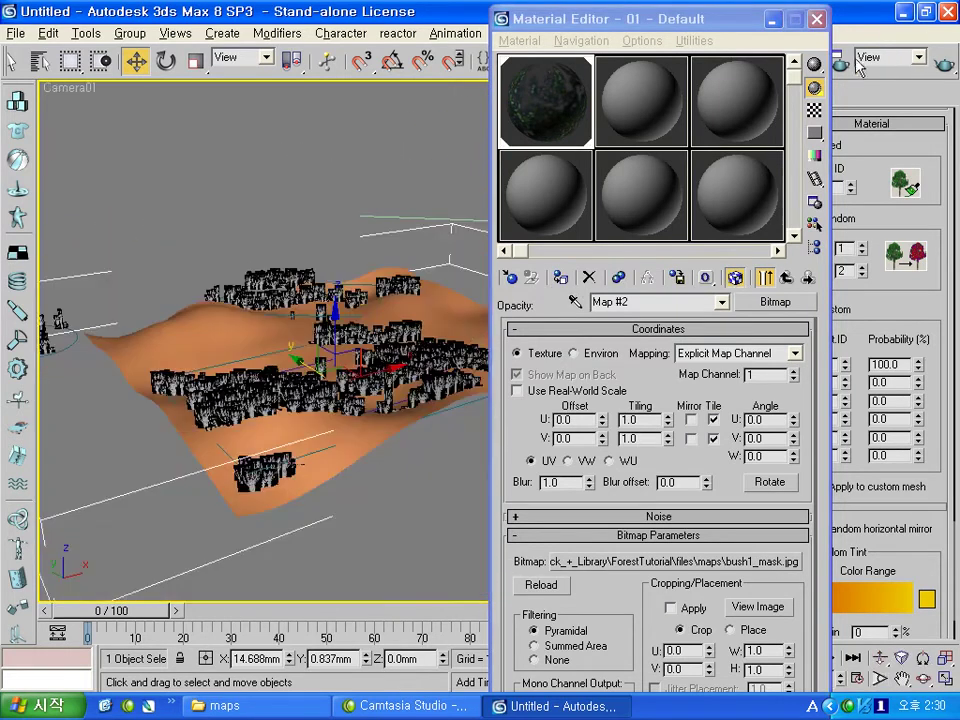
{"action": "key", "text": "F10"}
- Render the Camera01 view, then close the rendered frame and render settings
{"action": "left_click", "coordinate": [890, 683]}
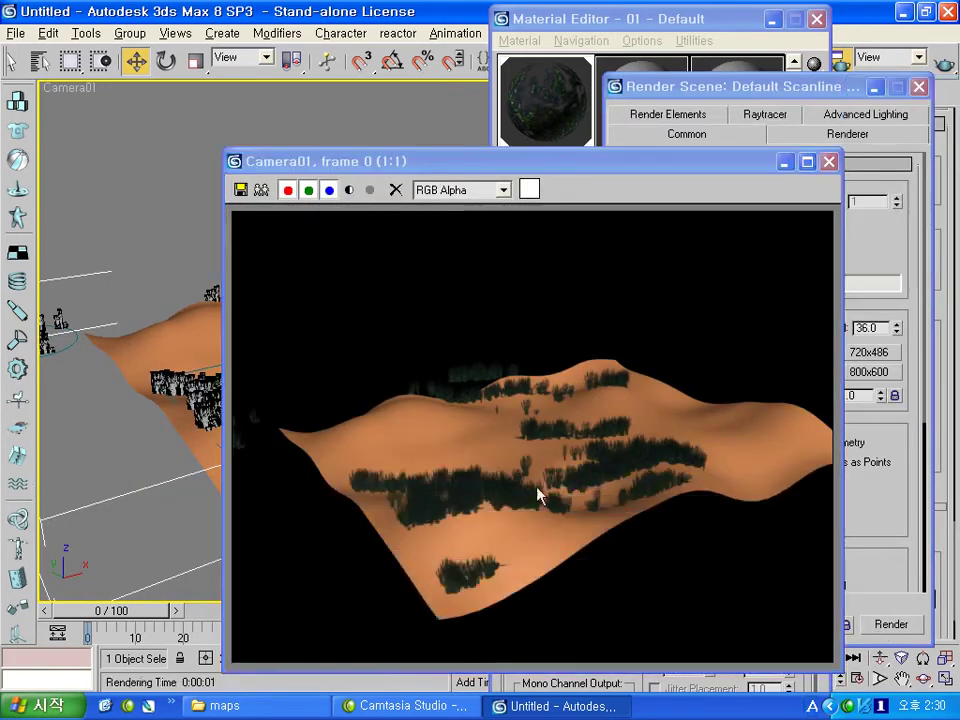
{"action": "scroll", "coordinate": [537, 494], "scroll_direction": "up", "scroll_amount": 1}
{"action": "scroll", "coordinate": [588, 494], "scroll_direction": "down", "scroll_amount": 1}
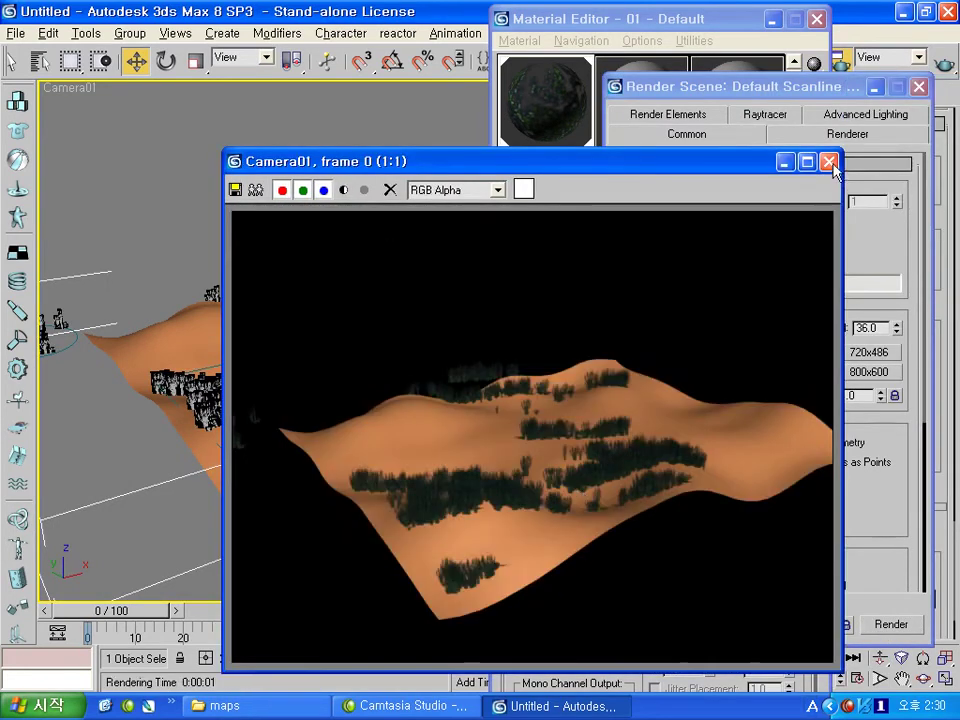
{"action": "left_click", "coordinate": [828, 162]}
{"action": "left_click", "coordinate": [918, 90]}
{"action": "left_click_drag", "start_coordinate": [739, 18], "coordinate": [622, 25]}
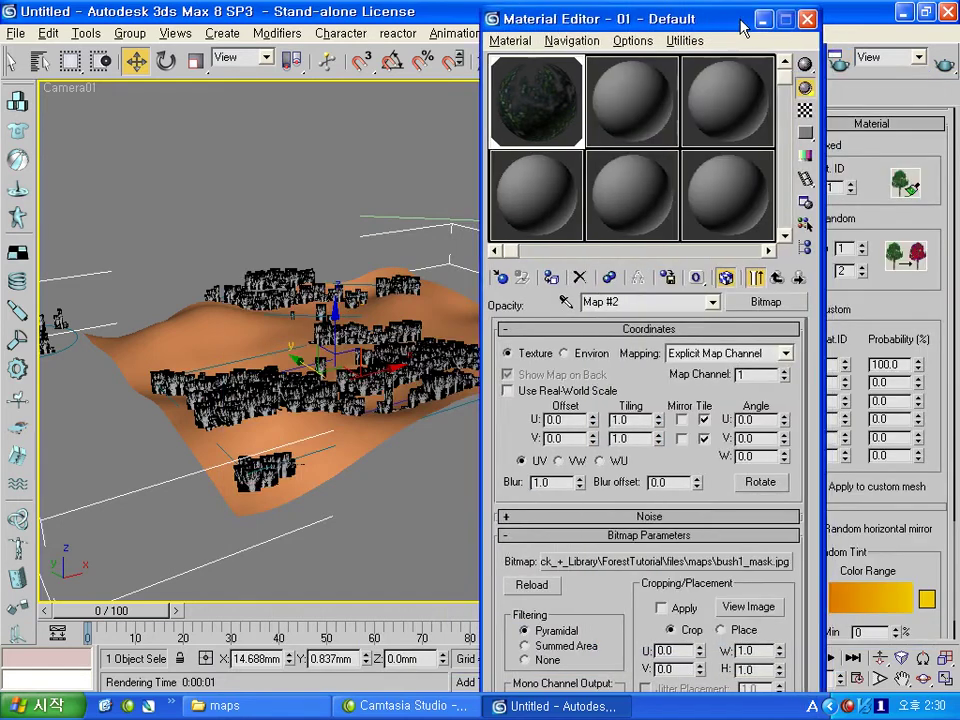
- Copy forest sub-material 1 onto slot 2 as an independent copy
{"action": "left_click", "coordinate": [668, 275]}
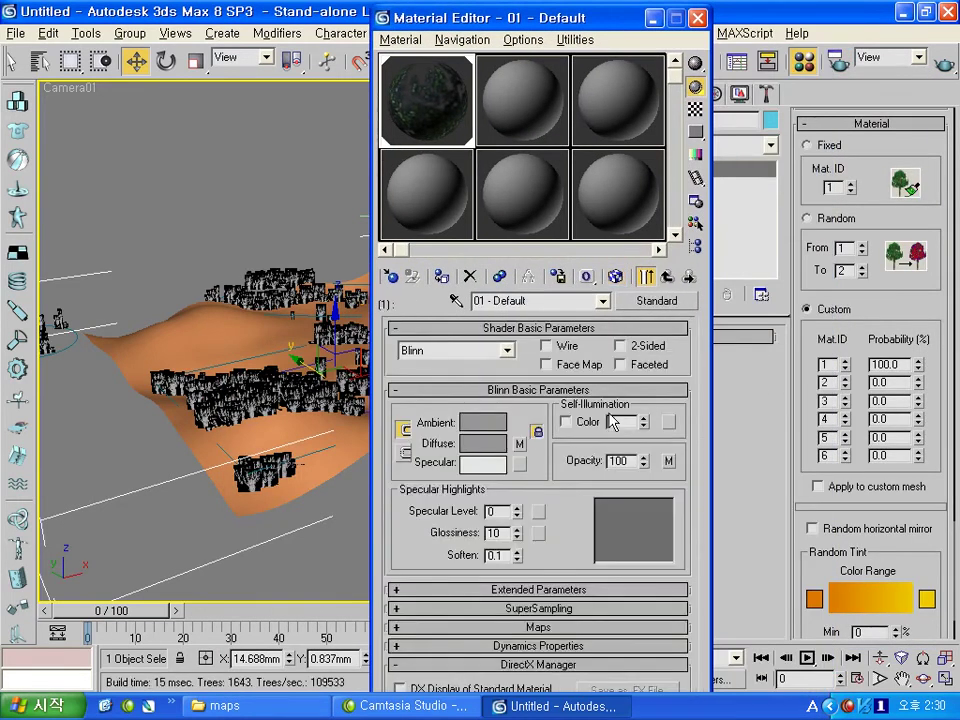
{"action": "left_click", "coordinate": [667, 277]}
{"action": "left_click_drag", "start_coordinate": [574, 426], "coordinate": [575, 458]}
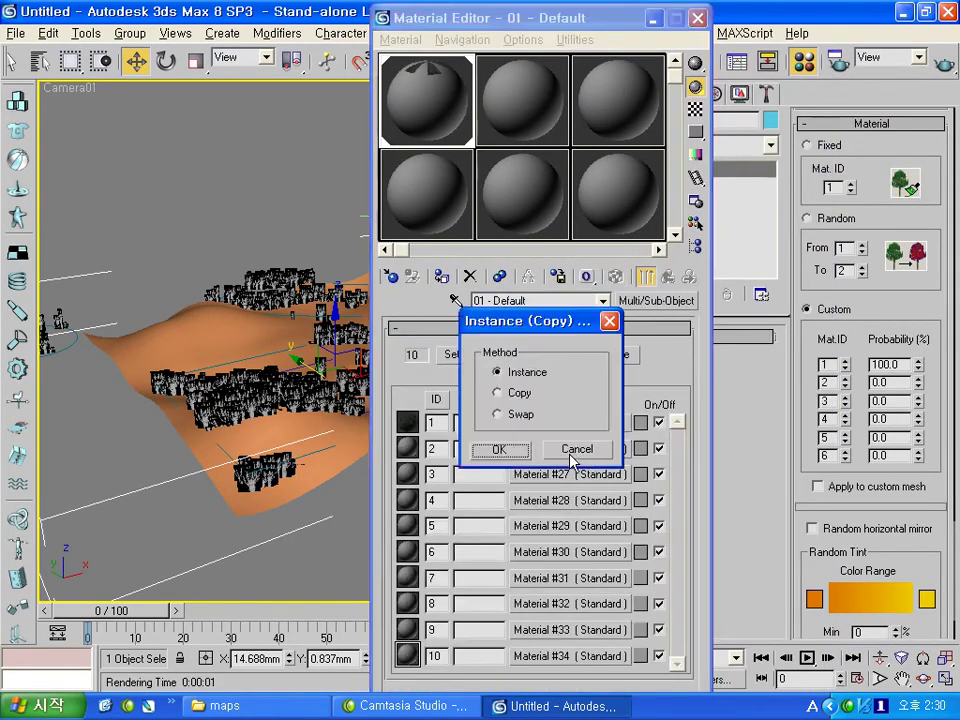
{"action": "left_click", "coordinate": [512, 393]}
{"action": "left_click", "coordinate": [499, 449]}
{"action": "left_click", "coordinate": [556, 449]}
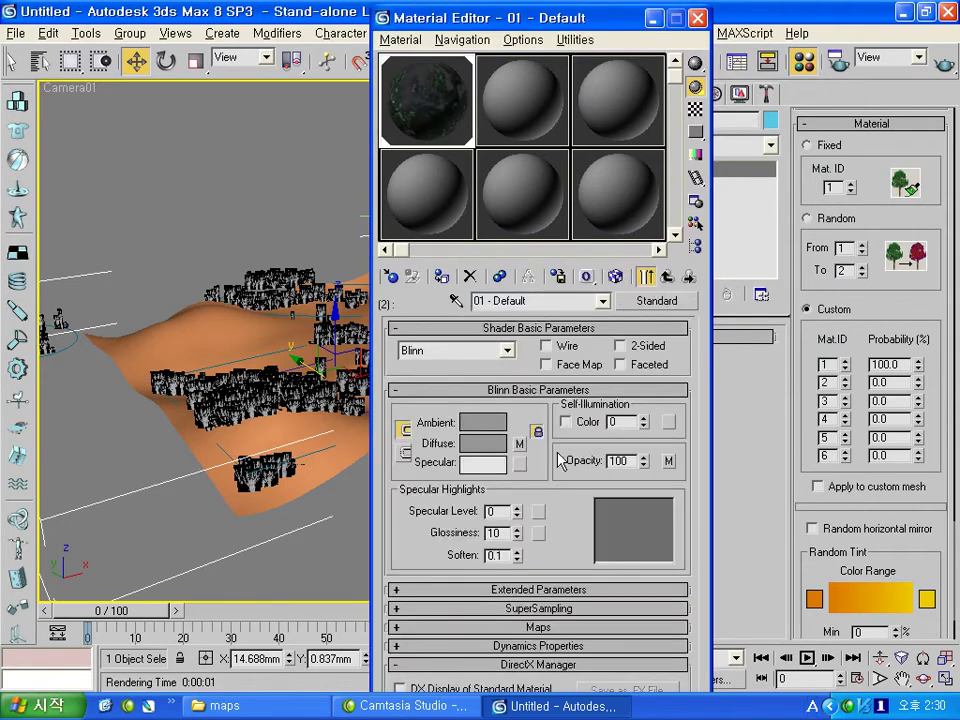
- Assign bush2.jpg as sub-material 2's diffuse image
{"action": "left_click", "coordinate": [520, 444]}
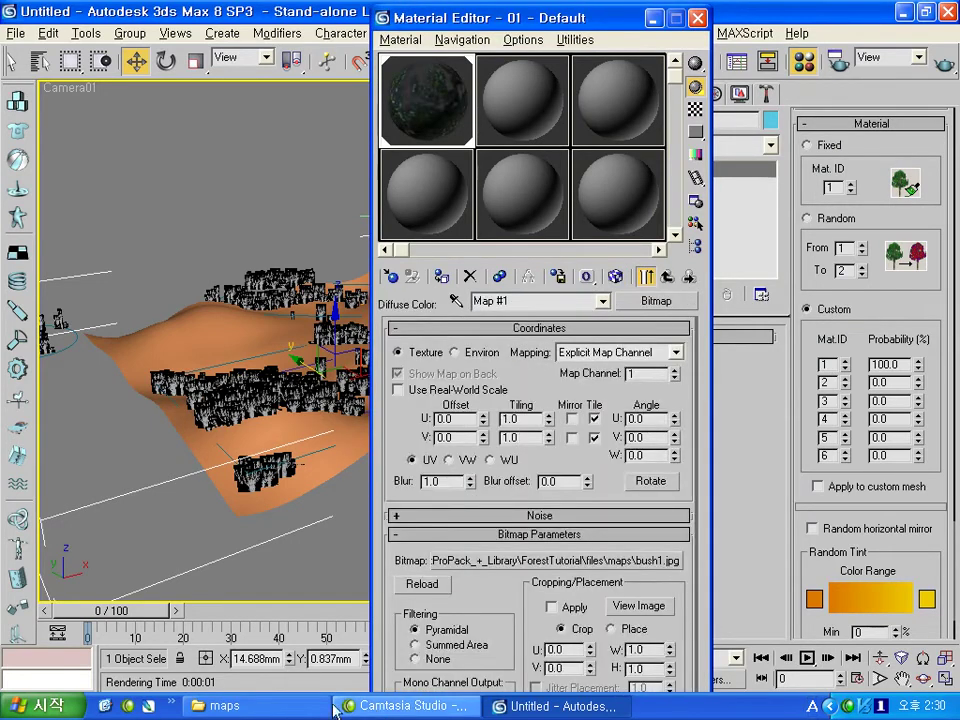
{"action": "left_click", "coordinate": [540, 560]}
{"action": "left_click_drag", "start_coordinate": [460, 24], "coordinate": [286, 24]}
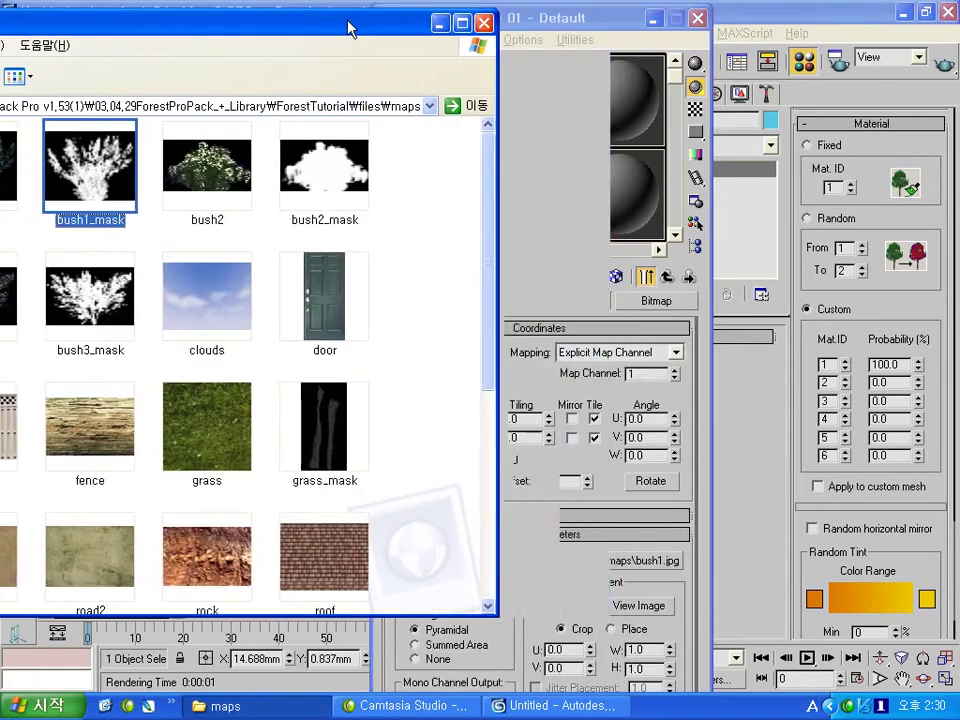
{"action": "left_click_drag", "start_coordinate": [143, 167], "coordinate": [624, 562]}
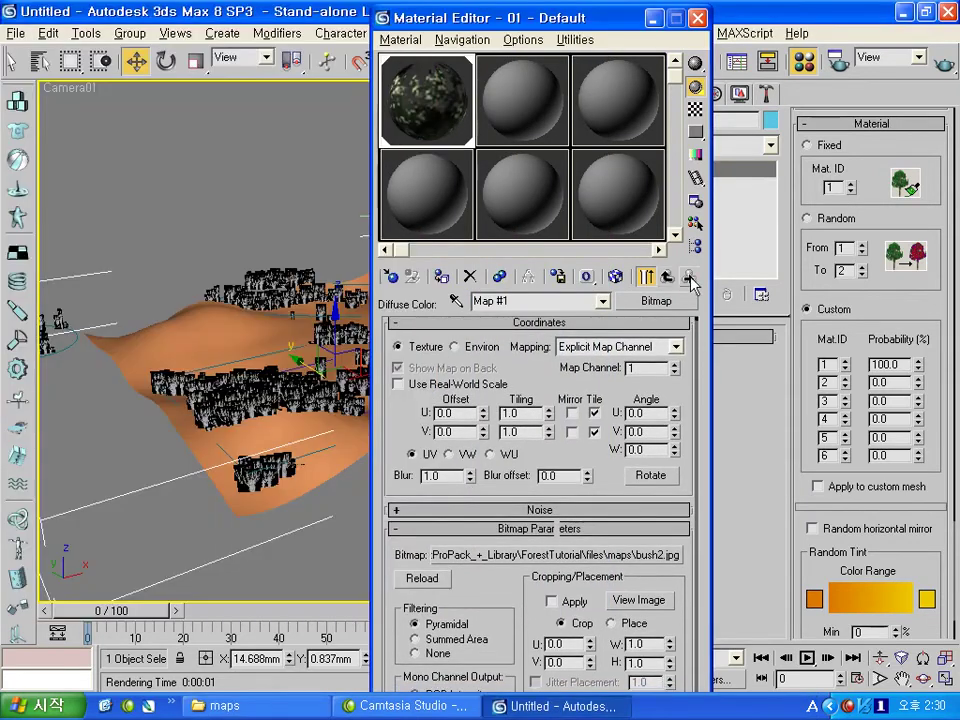
- Assign bush2_mask.jpg as sub-material 2's opacity map
{"action": "left_click", "coordinate": [674, 281]}
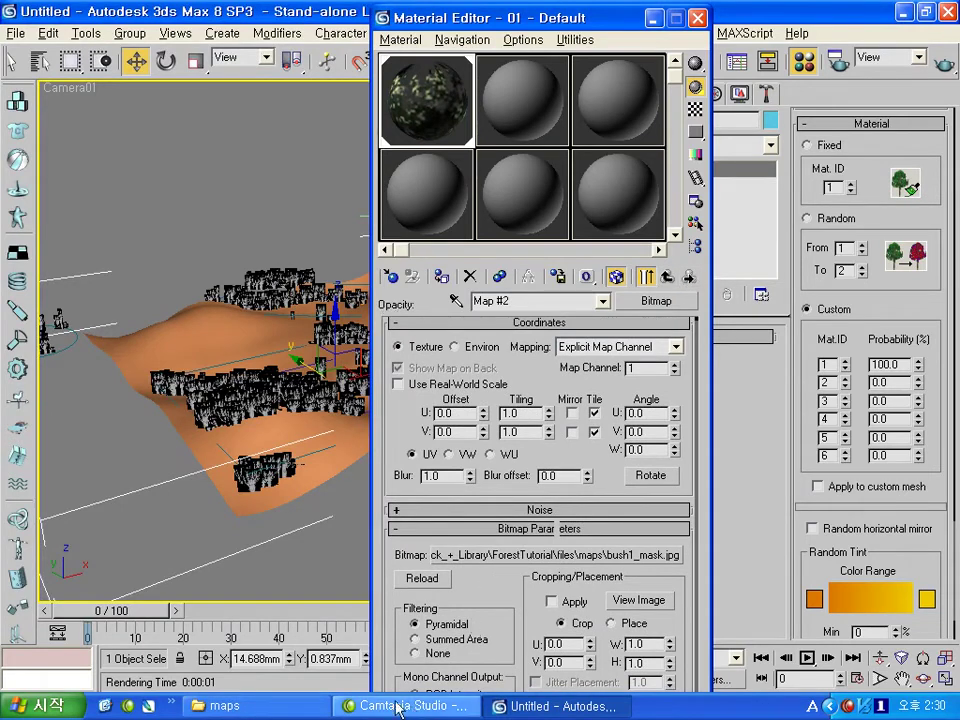
{"action": "left_click", "coordinate": [292, 700]}
{"action": "left_click_drag", "start_coordinate": [268, 183], "coordinate": [643, 305]}
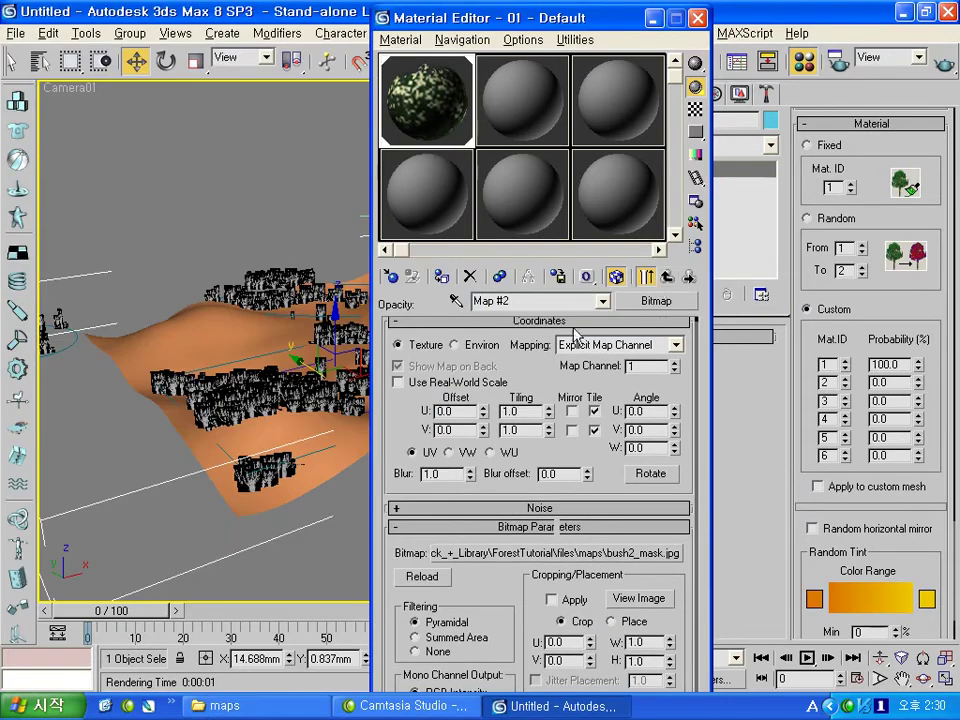
{"action": "left_click", "coordinate": [667, 277]}
{"action": "left_click", "coordinate": [667, 277]}
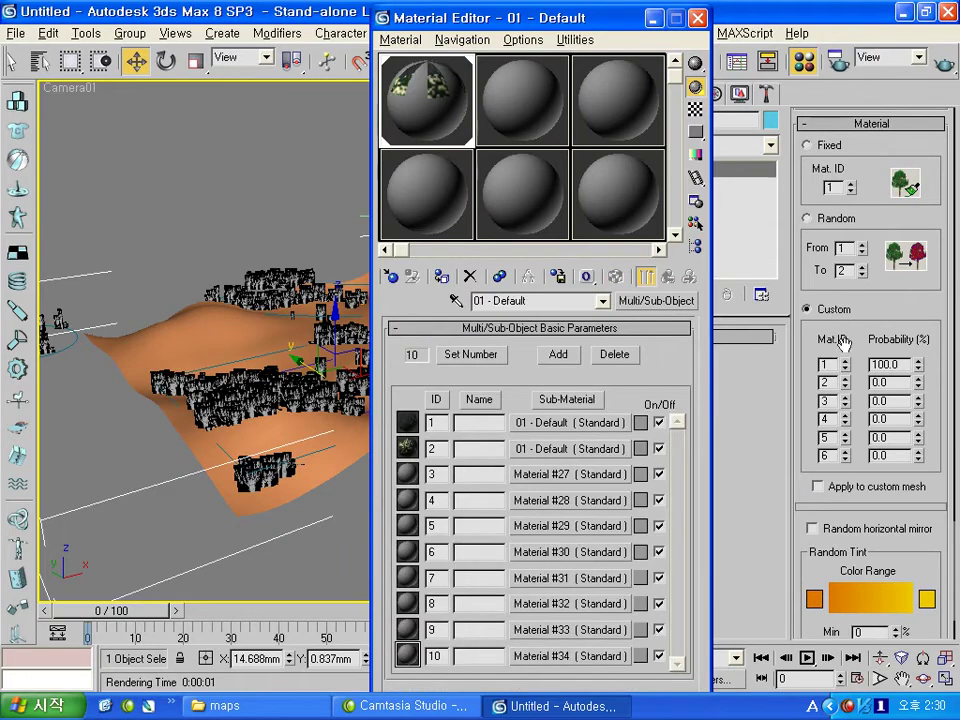
{"action": "left_click", "coordinate": [697, 18]}
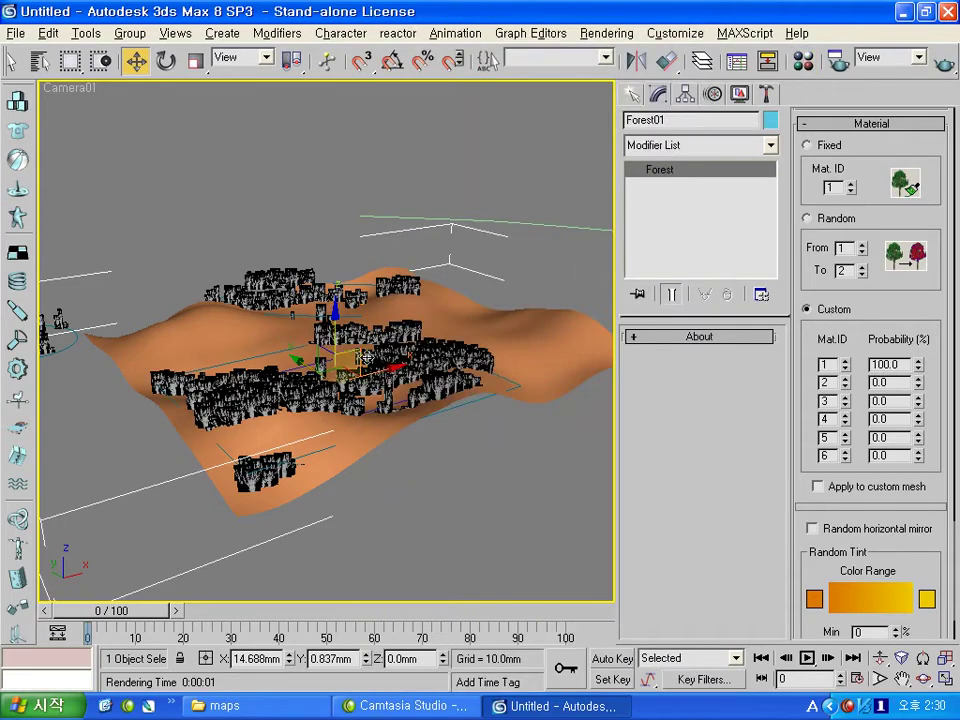
- Render the Camera01 view and close the render settings
{"action": "left_click", "coordinate": [838, 58]}
{"action": "left_click", "coordinate": [886, 624]}
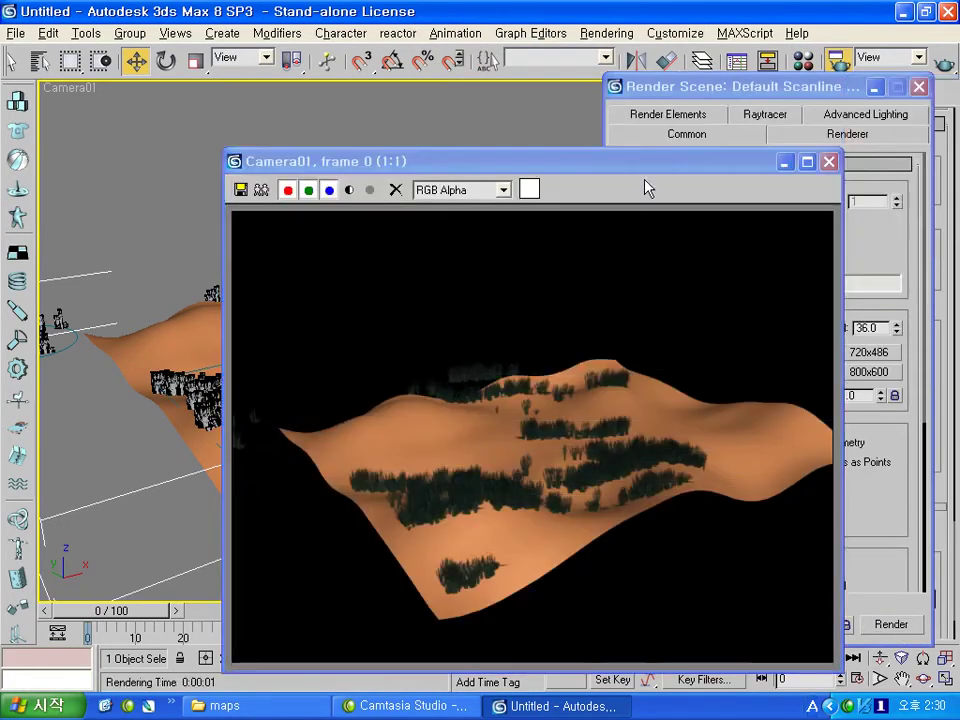
{"action": "left_click_drag", "start_coordinate": [646, 169], "coordinate": [450, 141]}
{"action": "left_click", "coordinate": [918, 86]}
- Set Mat.ID 2 probability to 100 and Mat.ID 1 to 15, re-rendering after each
{"action": "left_click_drag", "start_coordinate": [891, 382], "coordinate": [818, 382]}
{"action": "type", "text": "100"}
{"action": "key", "text": "Return"}
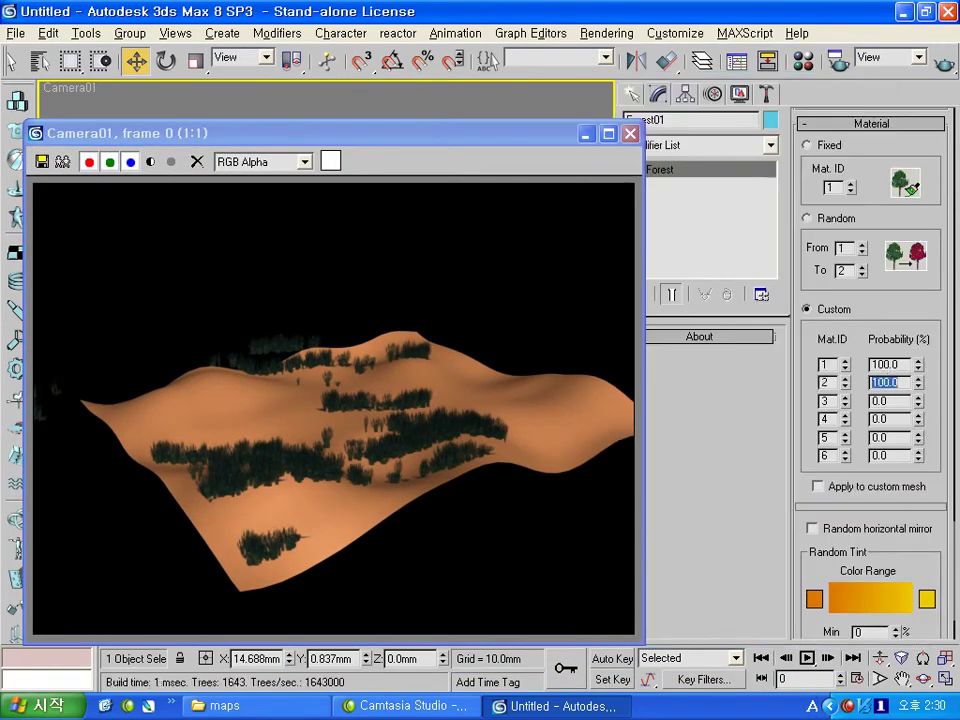
{"action": "left_click", "coordinate": [943, 62]}
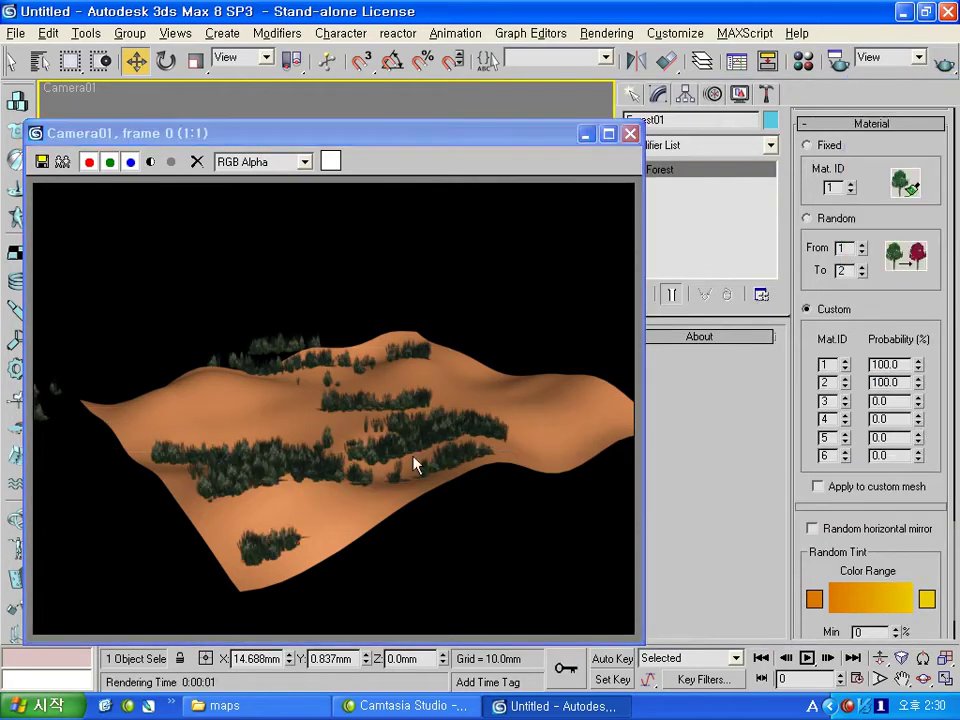
{"action": "left_click", "coordinate": [884, 364]}
{"action": "type", "text": "15"}
{"action": "key", "text": "Return"}
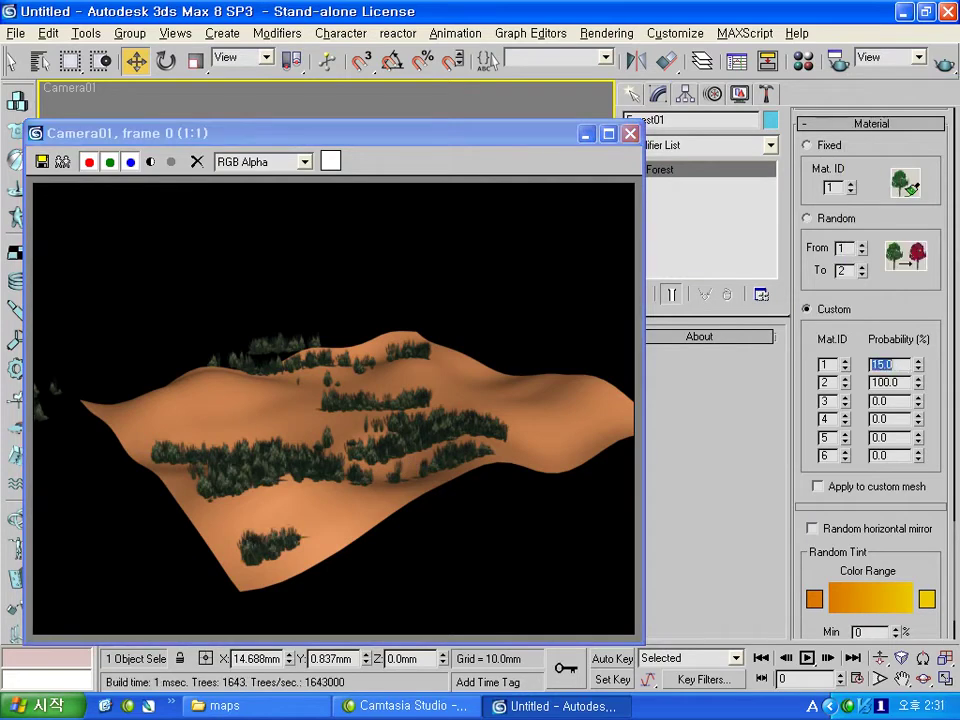
{"action": "left_click", "coordinate": [944, 62]}
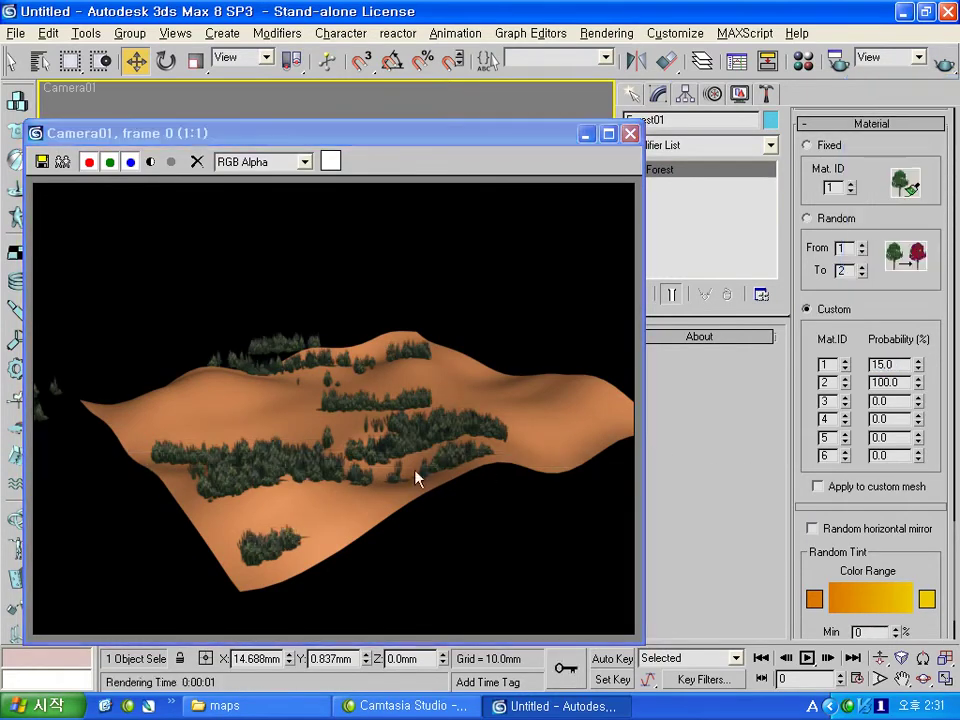
{"action": "left_click", "coordinate": [805, 63]}
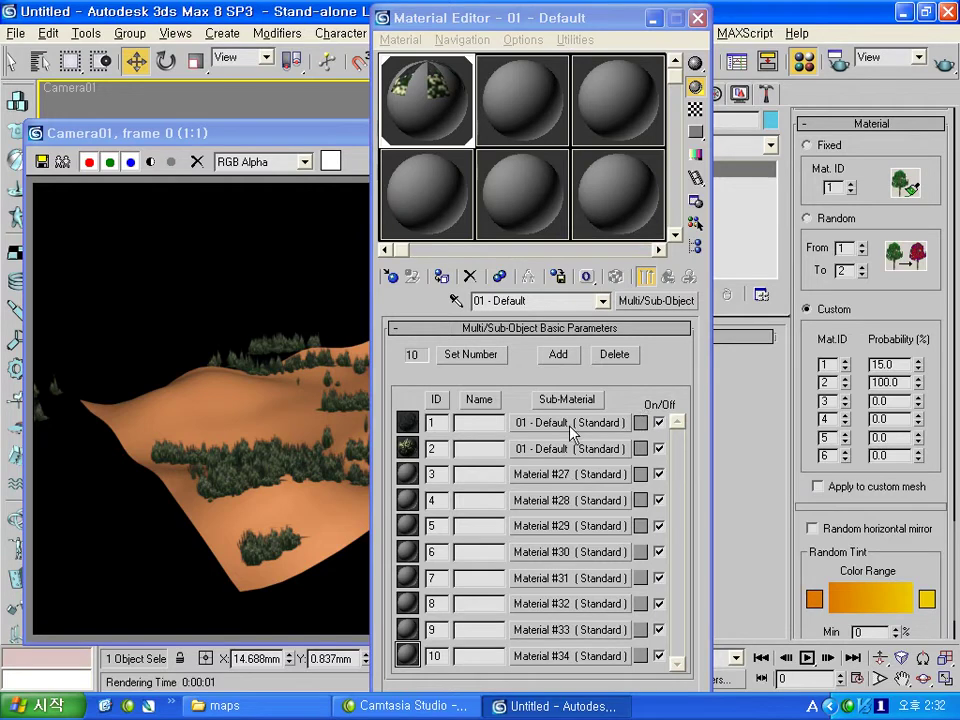
- Colour Material #27 red and Material #28 bright yellow
{"action": "left_click", "coordinate": [640, 474]}
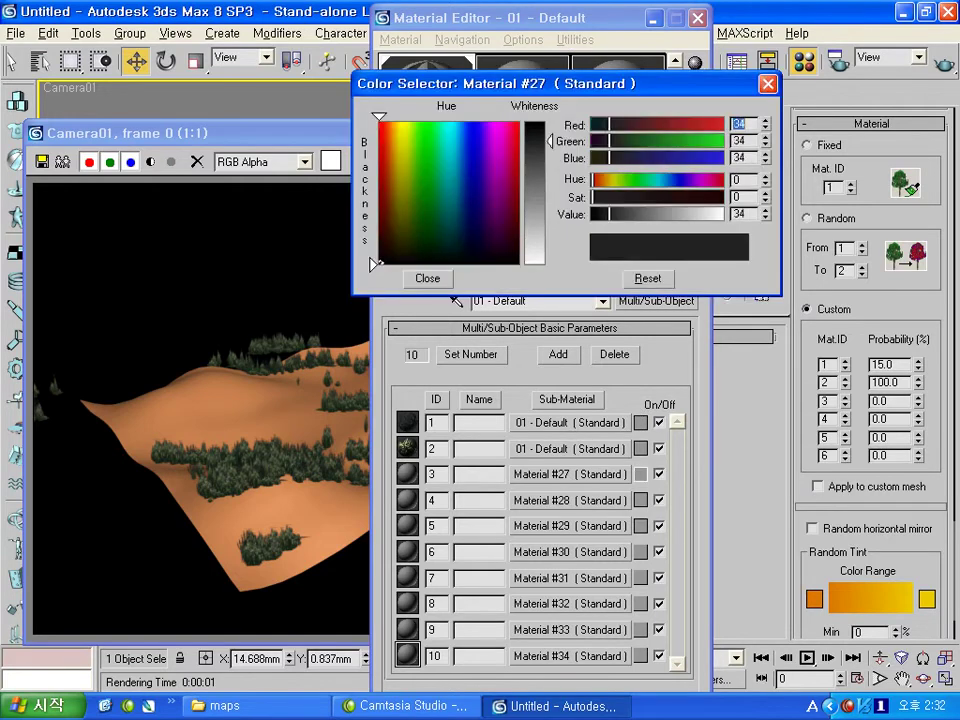
{"action": "left_click", "coordinate": [488, 142]}
{"action": "left_click_drag", "start_coordinate": [488, 142], "coordinate": [380, 208]}
{"action": "left_click", "coordinate": [427, 278]}
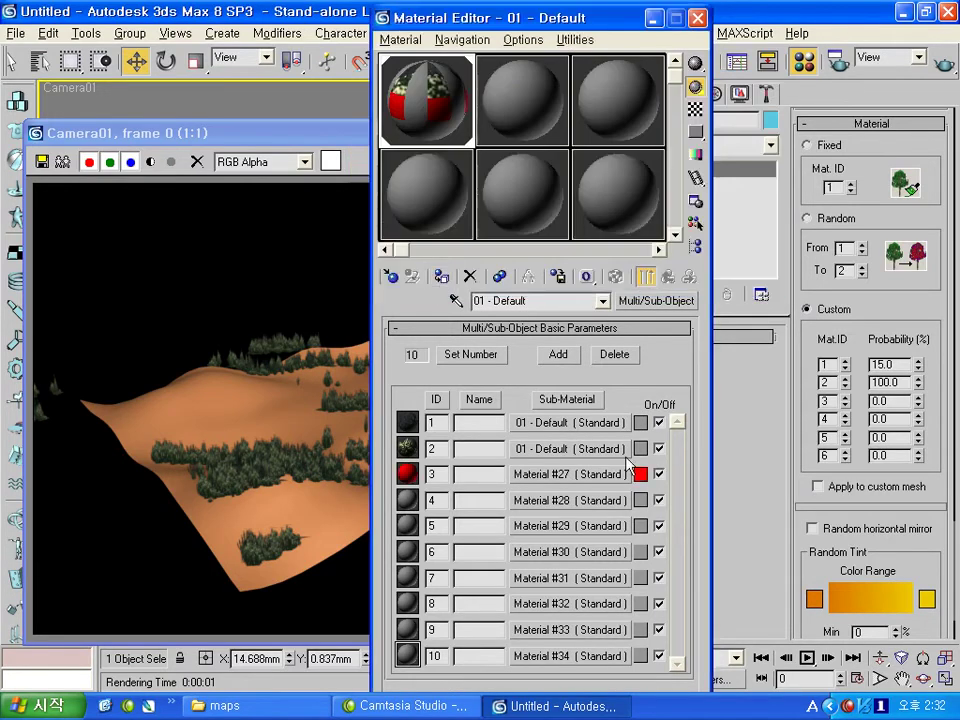
{"action": "left_click", "coordinate": [640, 500]}
{"action": "left_click_drag", "start_coordinate": [484, 180], "coordinate": [406, 122]}
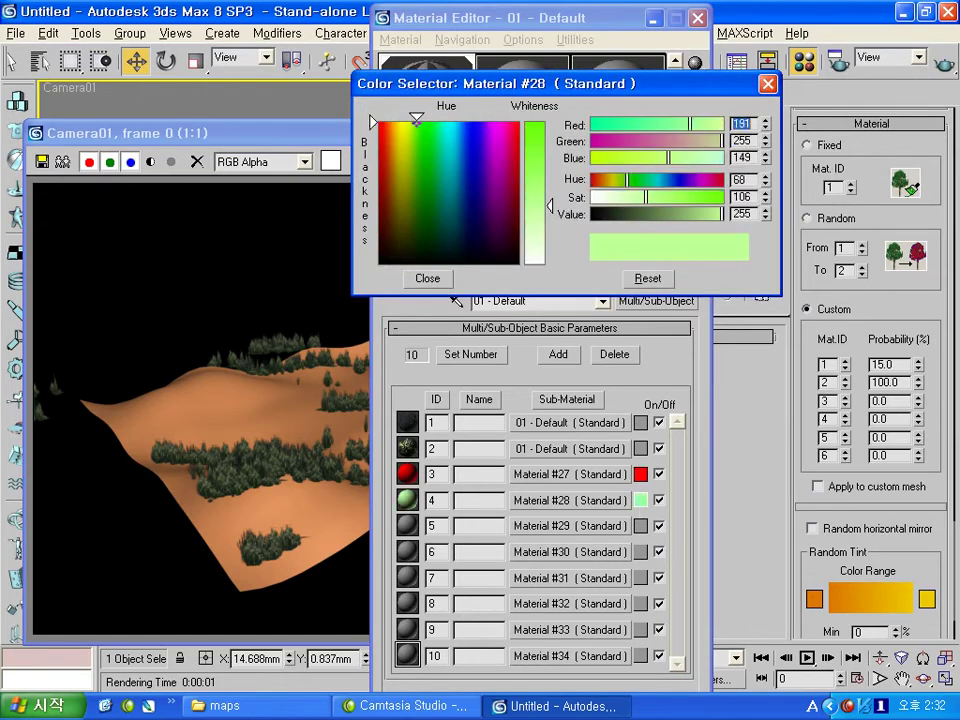
{"action": "left_click_drag", "start_coordinate": [538, 160], "coordinate": [541, 128]}
{"action": "left_click", "coordinate": [427, 278]}
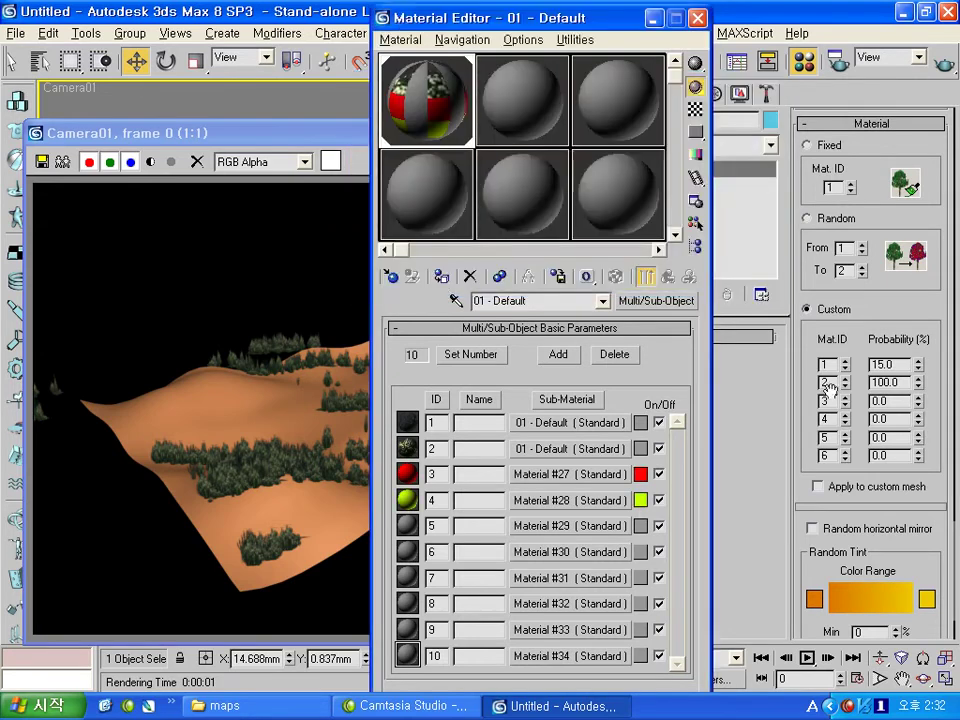
- Set forest probabilities to 0 for IDs 1 and 2 and 100 for ID 3
{"action": "left_click", "coordinate": [697, 18]}
{"action": "double_click", "coordinate": [893, 365]}
{"action": "type", "text": "0"}
{"action": "key", "text": "Tab"}
{"action": "type", "text": "0"}
{"action": "key", "text": "Tab"}
{"action": "type", "text": "100"}
{"action": "key", "text": "Return"}
{"action": "left_click", "coordinate": [945, 62]}
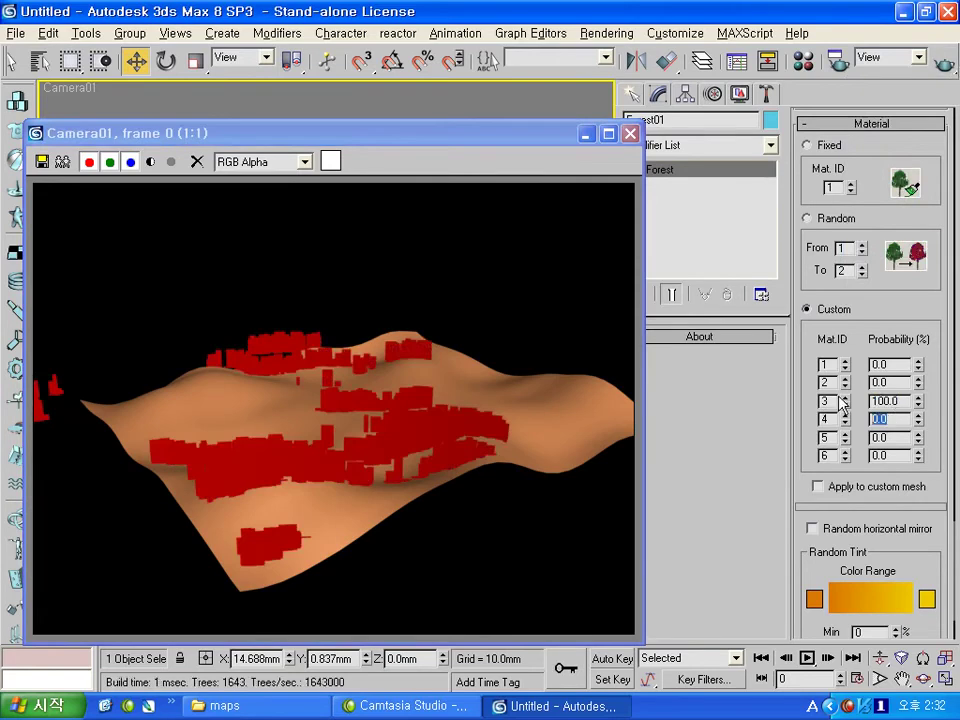
{"action": "type", "text": "100"}
{"action": "key", "text": "Return"}
{"action": "left_click", "coordinate": [944, 63]}
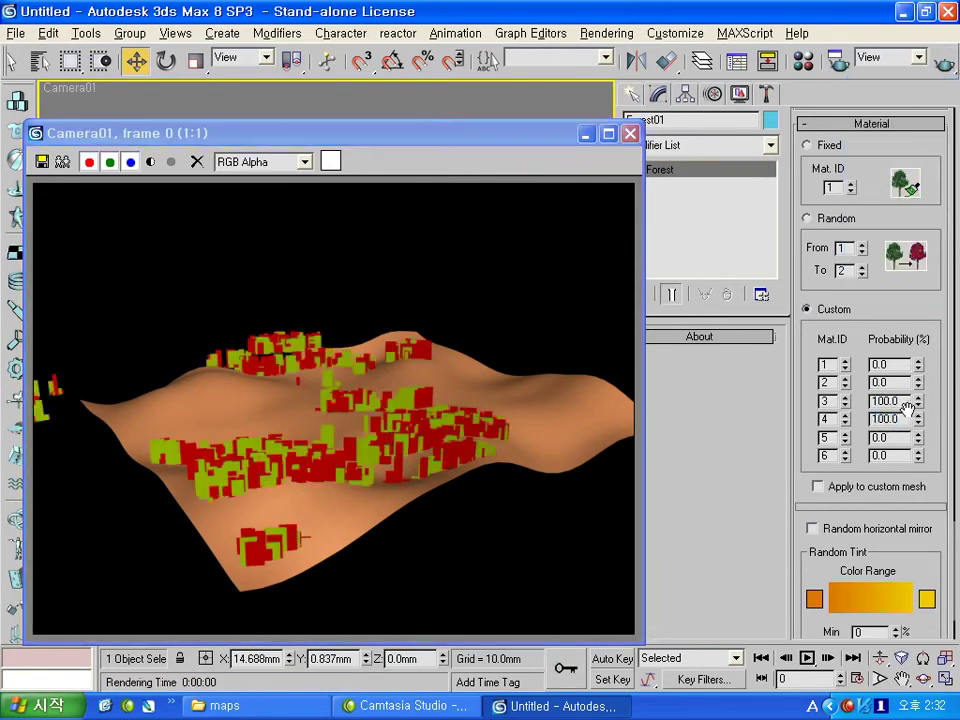
{"action": "double_click", "coordinate": [885, 401]}
{"action": "type", "text": "15"}
{"action": "key", "text": "Return"}
{"action": "left_click", "coordinate": [944, 63]}
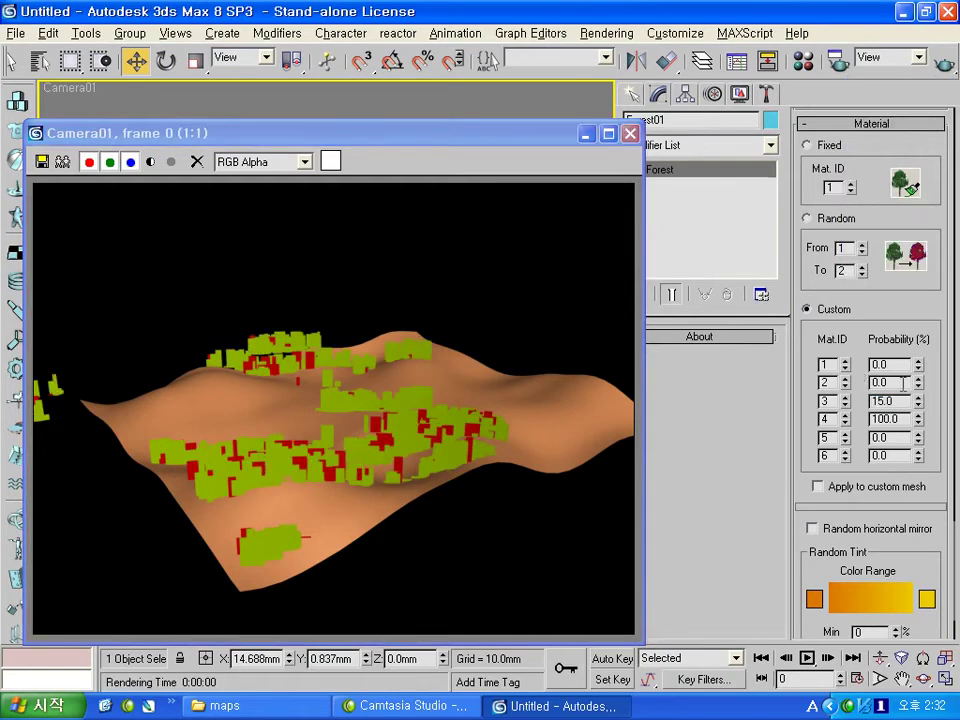
{"action": "type", "text": "100"}
{"action": "key", "text": "Tab"}
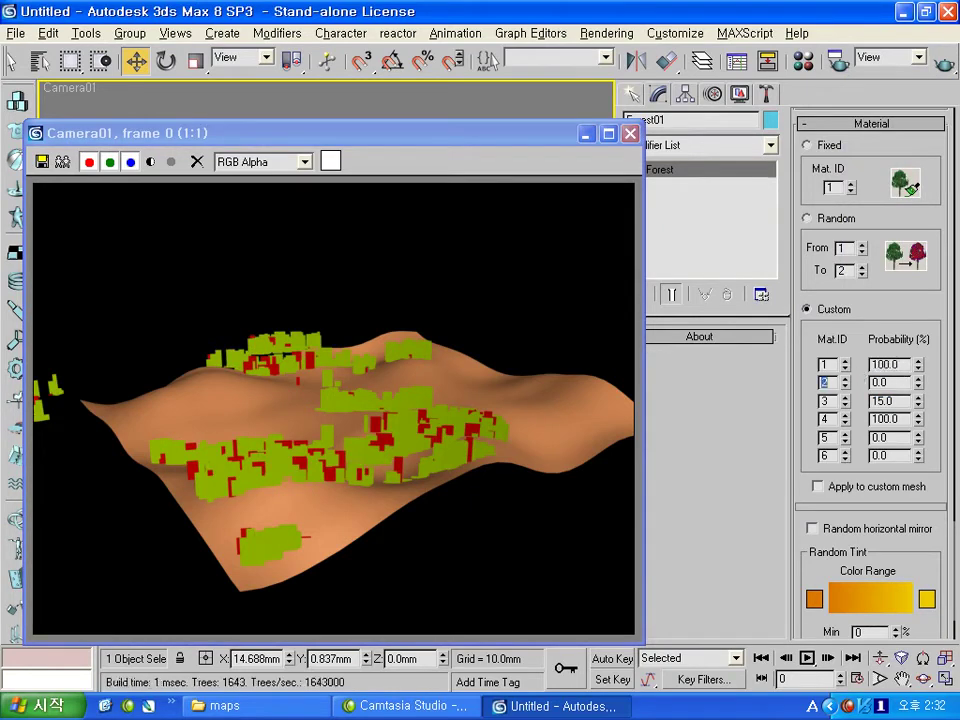
{"action": "type", "text": "15"}
{"action": "key", "text": "Return"}
{"action": "double_click", "coordinate": [890, 419]}
{"action": "type", "text": "8"}
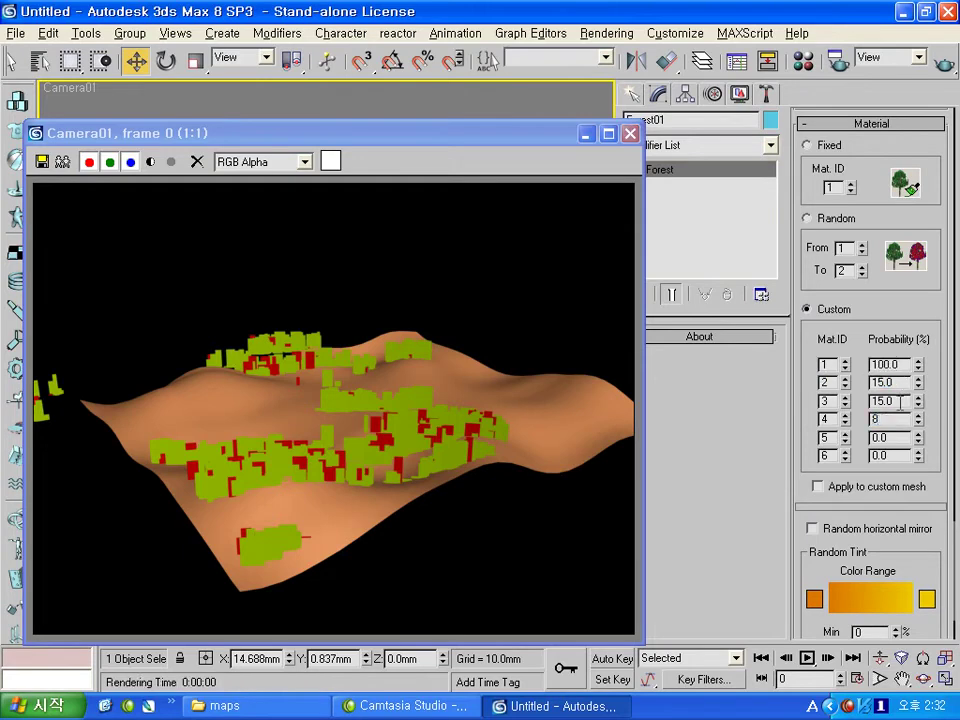
{"action": "double_click", "coordinate": [890, 401]}
{"action": "type", "text": "7"}
{"action": "key", "text": "Return"}
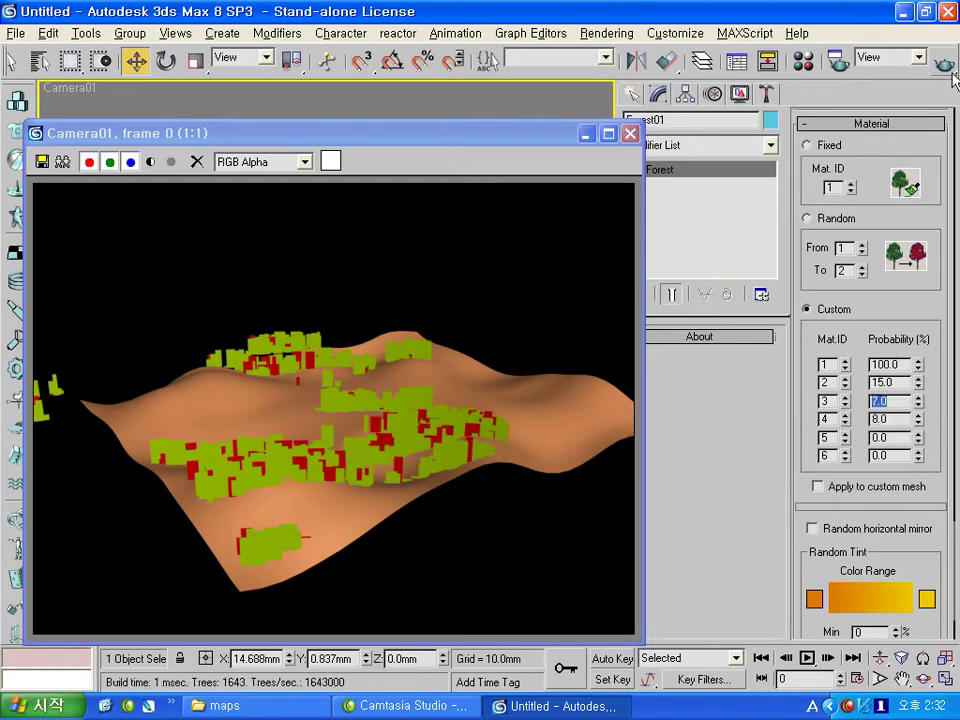
{"action": "left_click", "coordinate": [944, 64]}
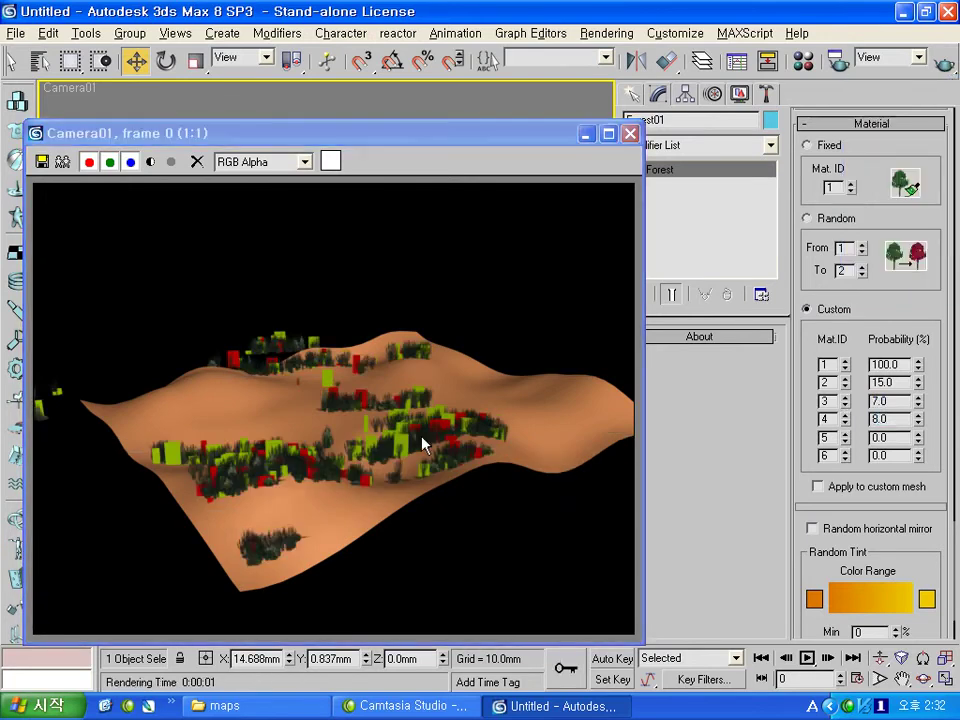
{"action": "left_click", "coordinate": [630, 133]}
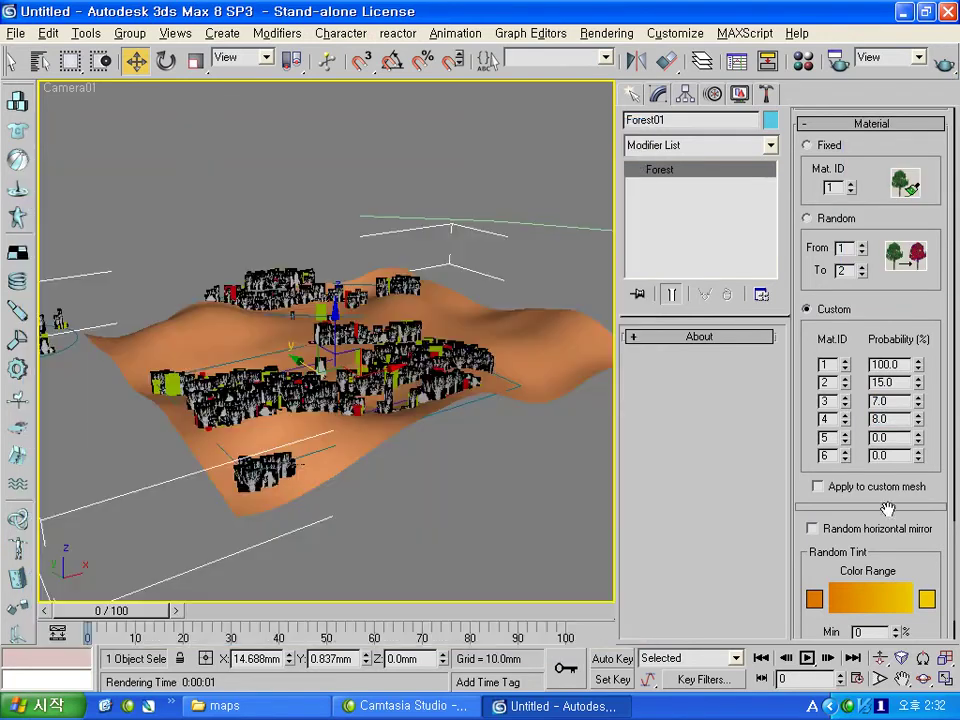
{"action": "left_click_drag", "start_coordinate": [932, 525], "coordinate": [930, 439]}
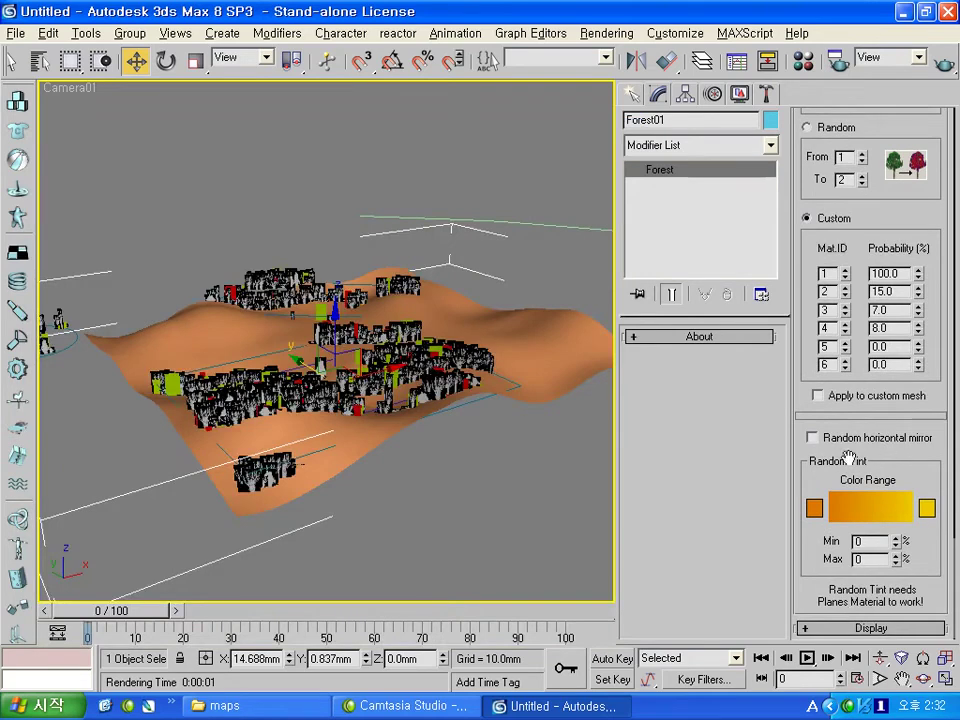
- Switch to the Top view, frame the forest and select Forest01
{"action": "left_click", "coordinate": [850, 628]}
{"action": "left_click_drag", "start_coordinate": [930, 440], "coordinate": [930, 435]}
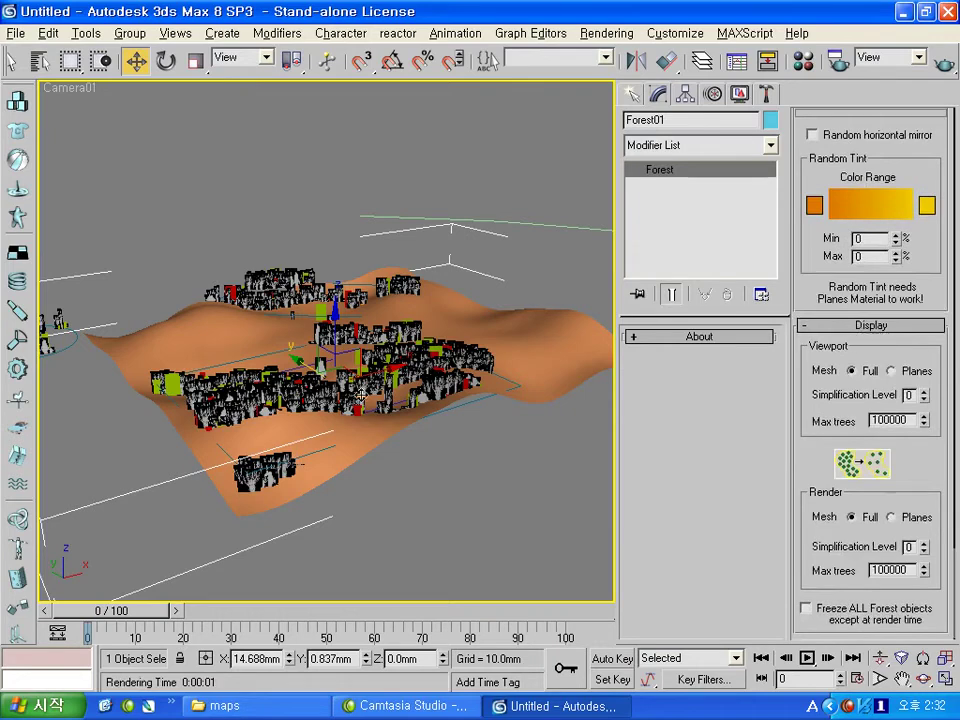
{"action": "key", "text": "t"}
{"action": "scroll", "coordinate": [356, 396], "scroll_direction": "down", "scroll_amount": 3}
{"action": "middle_click_drag", "start_coordinate": [358, 394], "coordinate": [303, 385]}
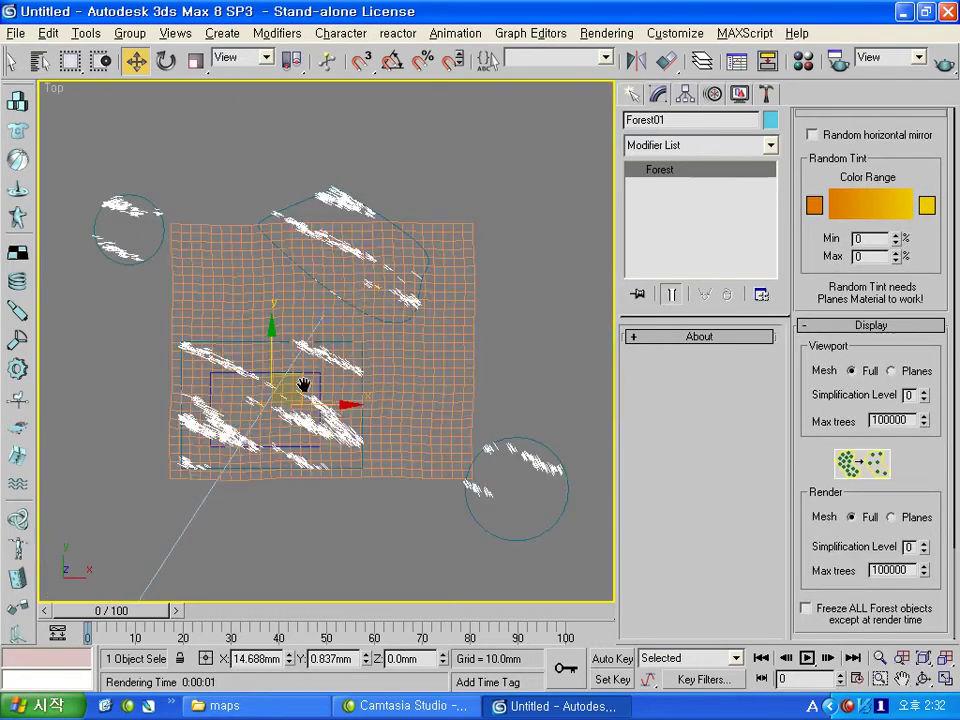
{"action": "scroll", "coordinate": [303, 385], "scroll_direction": "down", "scroll_amount": 2}
{"action": "left_click", "coordinate": [200, 502]}
{"action": "left_click", "coordinate": [519, 364]}
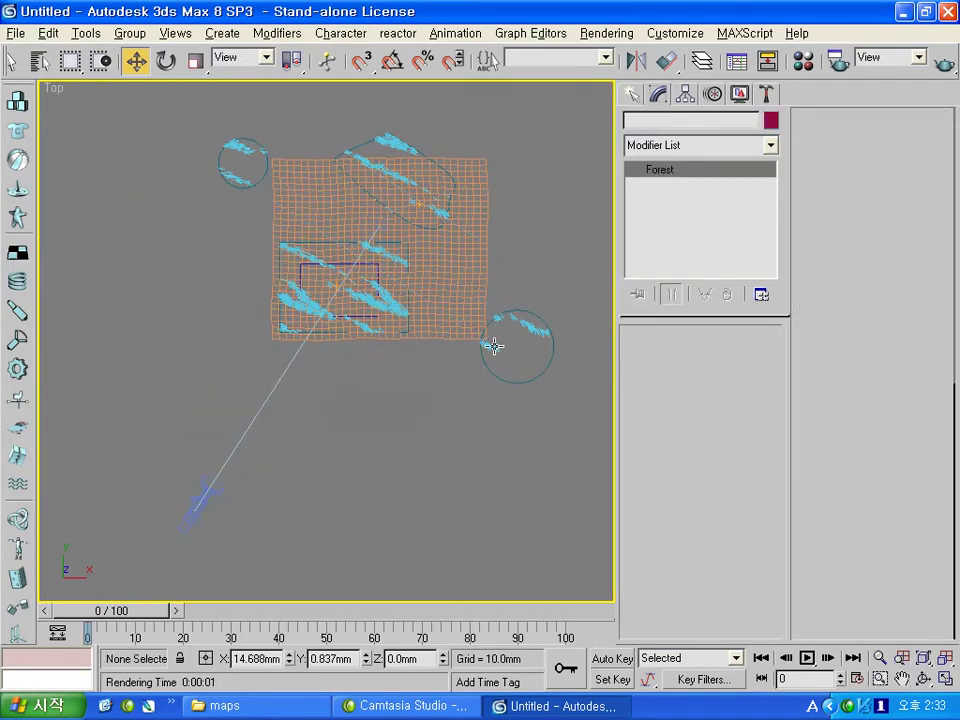
{"action": "left_click", "coordinate": [494, 346]}
- Set Forest01's viewport Simplification Level to 3 and orbit into a tilted view
{"action": "scroll", "coordinate": [930, 545], "scroll_direction": "down", "scroll_amount": 3}
{"action": "scroll", "coordinate": [897, 570], "scroll_direction": "down", "scroll_amount": 5}
{"action": "scroll", "coordinate": [897, 570], "scroll_direction": "down", "scroll_amount": 5}
{"action": "scroll", "coordinate": [897, 570], "scroll_direction": "down", "scroll_amount": 5}
{"action": "scroll", "coordinate": [895, 568], "scroll_direction": "down", "scroll_amount": 5}
{"action": "scroll", "coordinate": [890, 563], "scroll_direction": "down", "scroll_amount": 3}
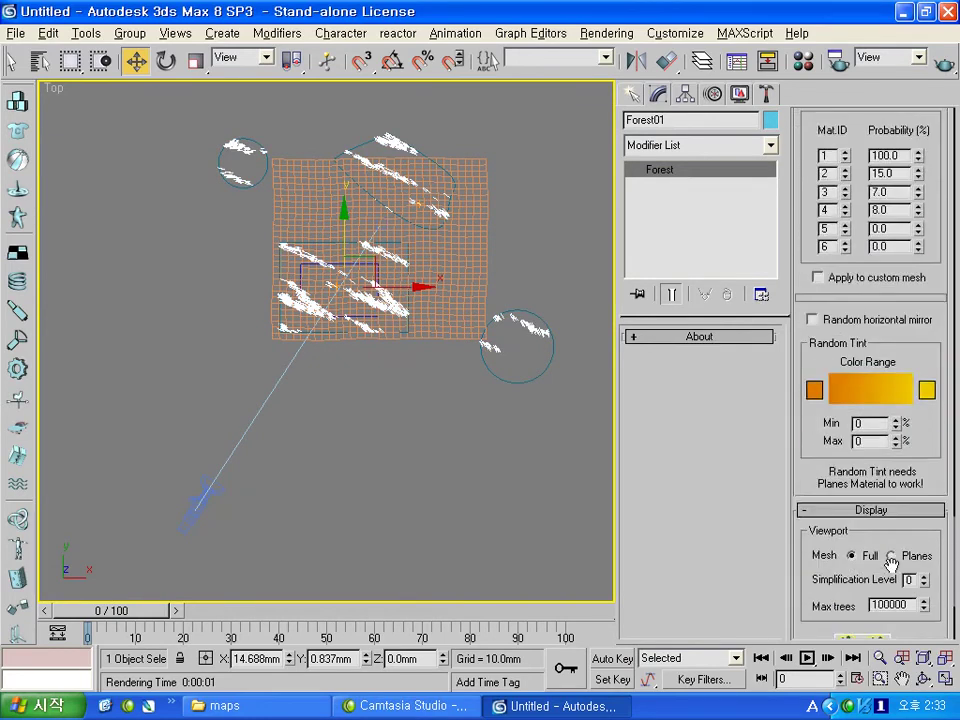
{"action": "left_click_drag", "start_coordinate": [890, 563], "coordinate": [892, 378]}
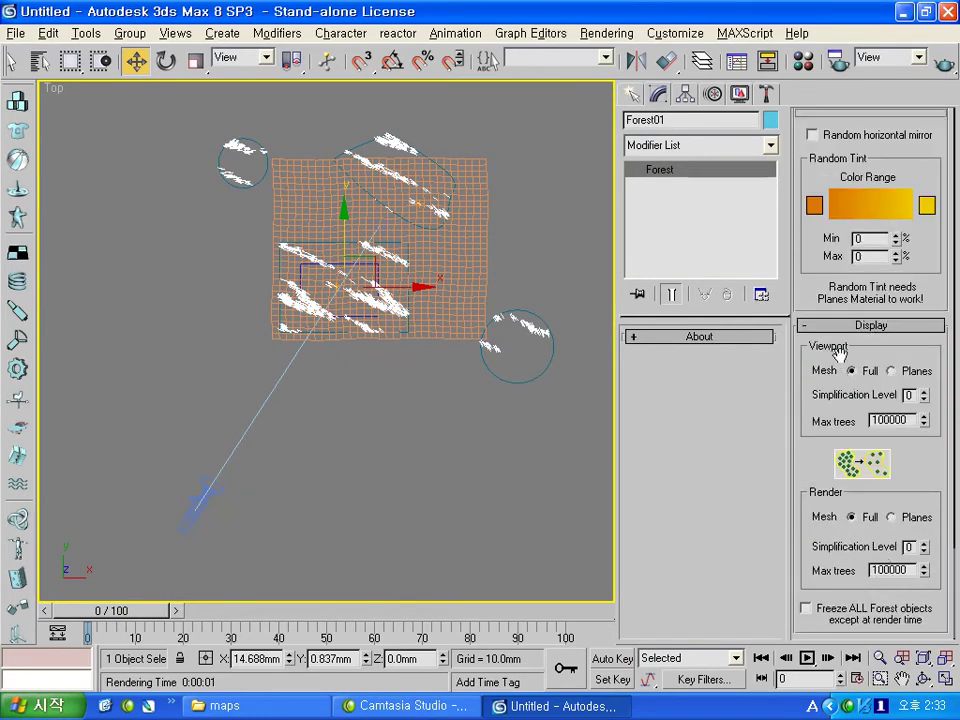
{"action": "left_click", "coordinate": [898, 371]}
{"action": "left_click", "coordinate": [924, 392]}
{"action": "left_click", "coordinate": [924, 392]}
{"action": "left_click", "coordinate": [924, 392]}
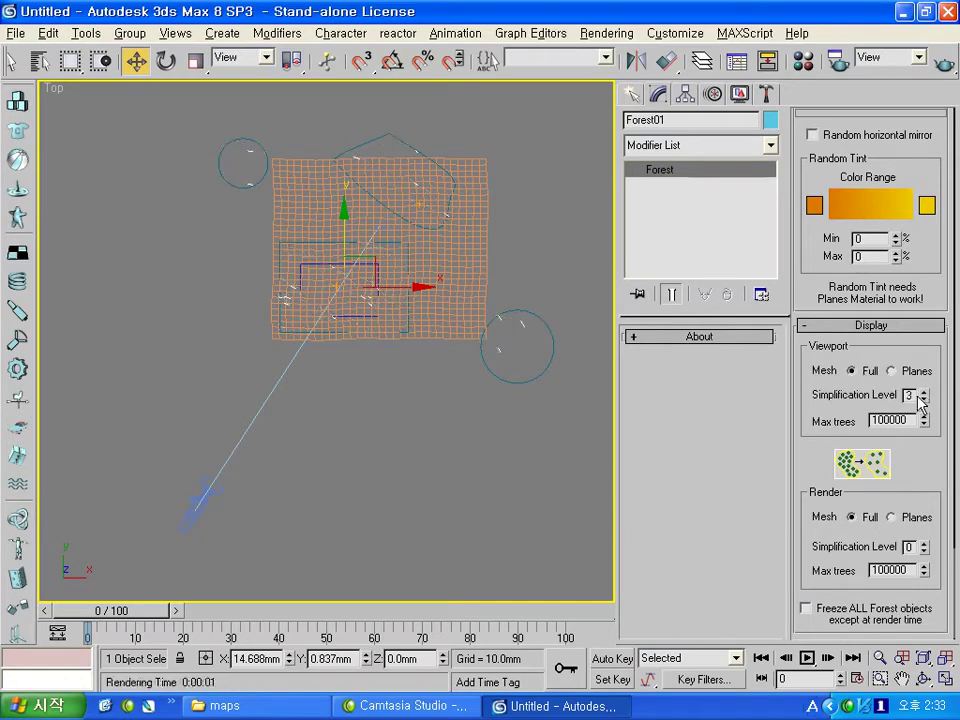
{"action": "middle_click_drag", "start_coordinate": [398, 364], "coordinate": [413, 337], "text": "alt"}
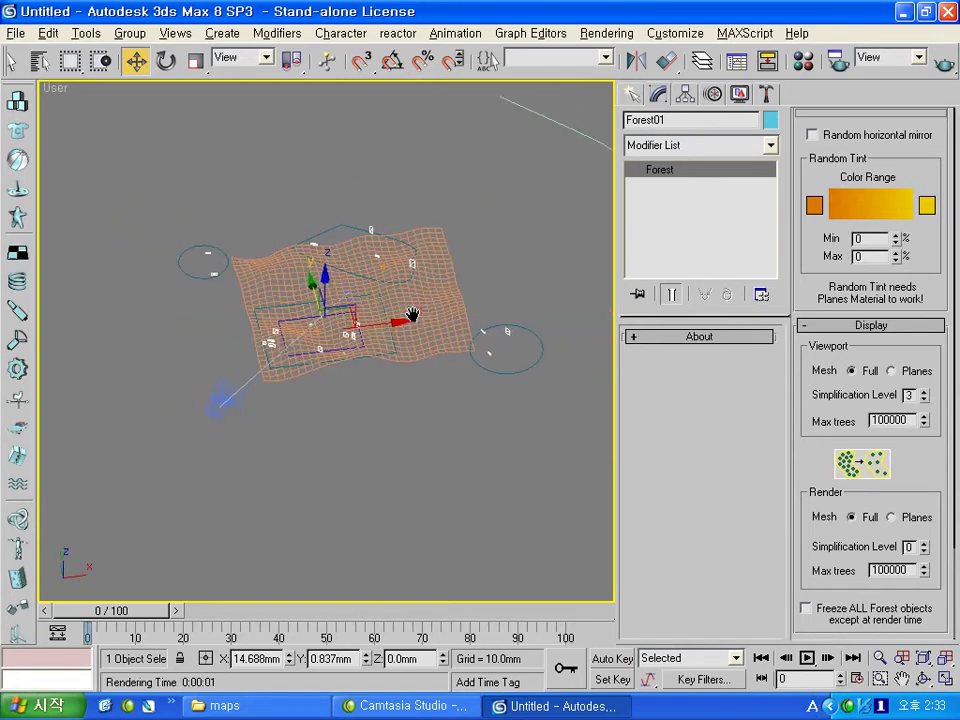
- Render the tilted user view via F10 and close the rendered image
{"action": "key", "text": "F10"}
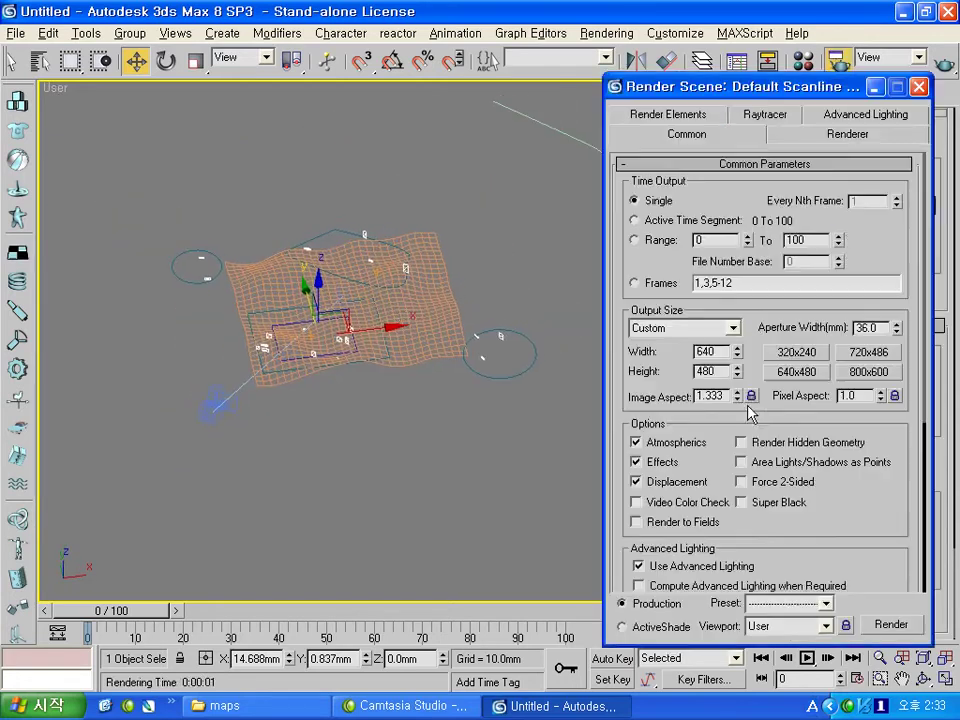
{"action": "left_click", "coordinate": [876, 626]}
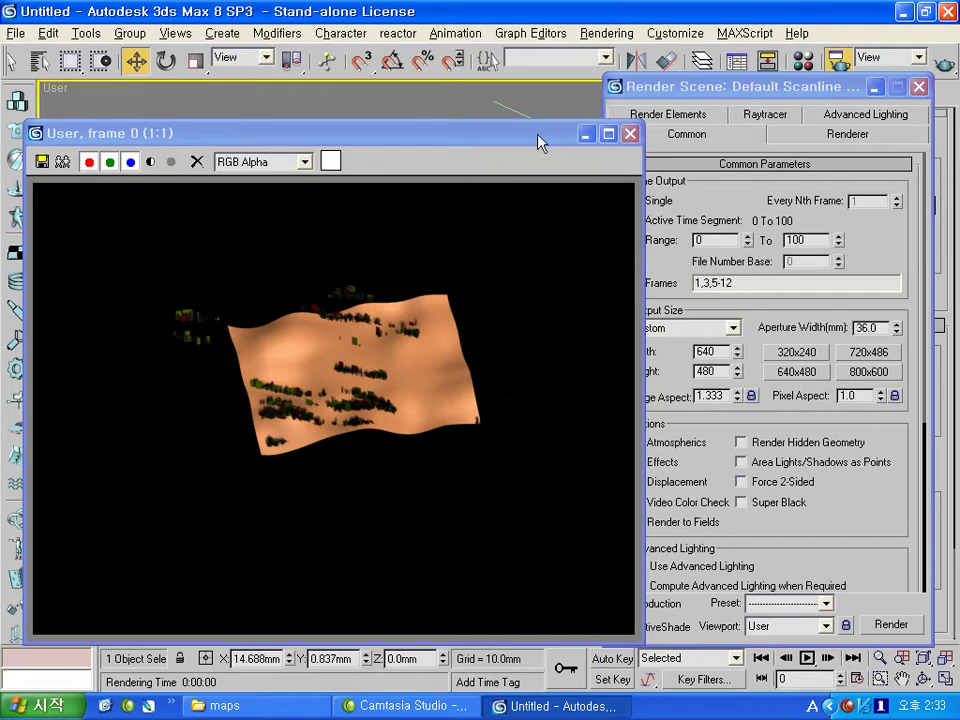
{"action": "left_click_drag", "start_coordinate": [537, 141], "coordinate": [591, 107]}
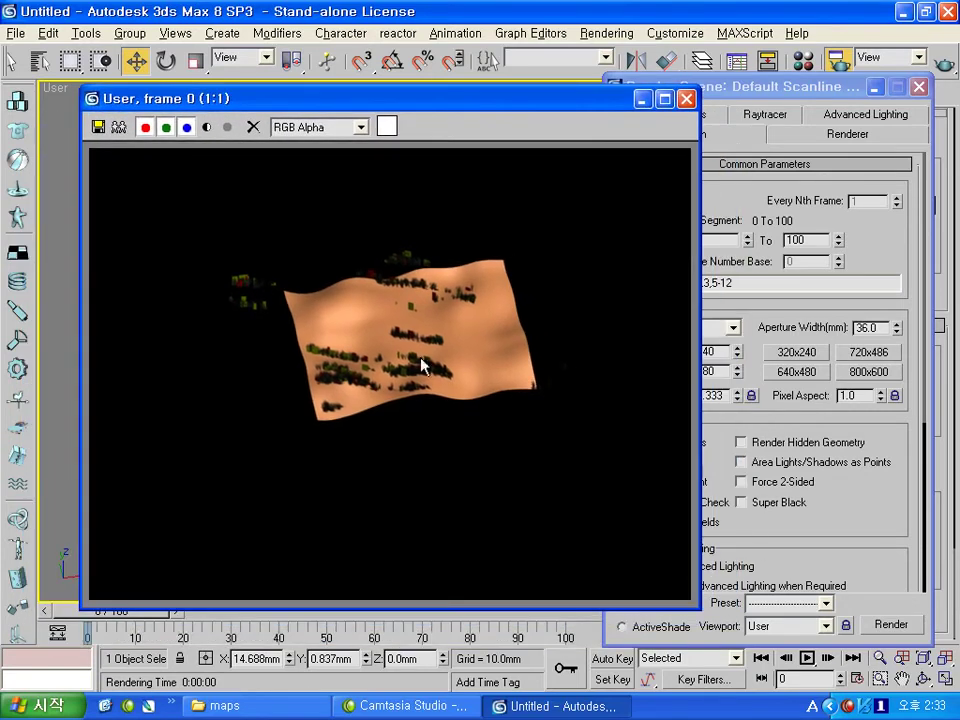
{"action": "left_click", "coordinate": [686, 99]}
- Close render settings and return Forest01's viewport Simplification Level to 0
{"action": "left_click", "coordinate": [919, 87]}
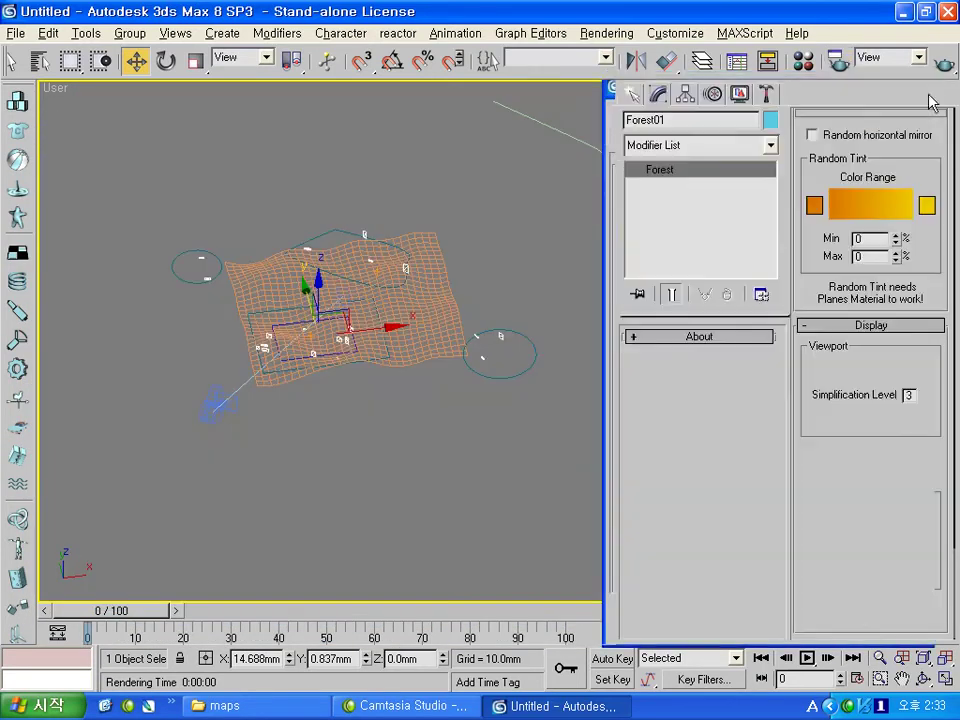
{"action": "left_click", "coordinate": [924, 399]}
{"action": "left_click", "coordinate": [924, 399]}
{"action": "left_click", "coordinate": [924, 399]}
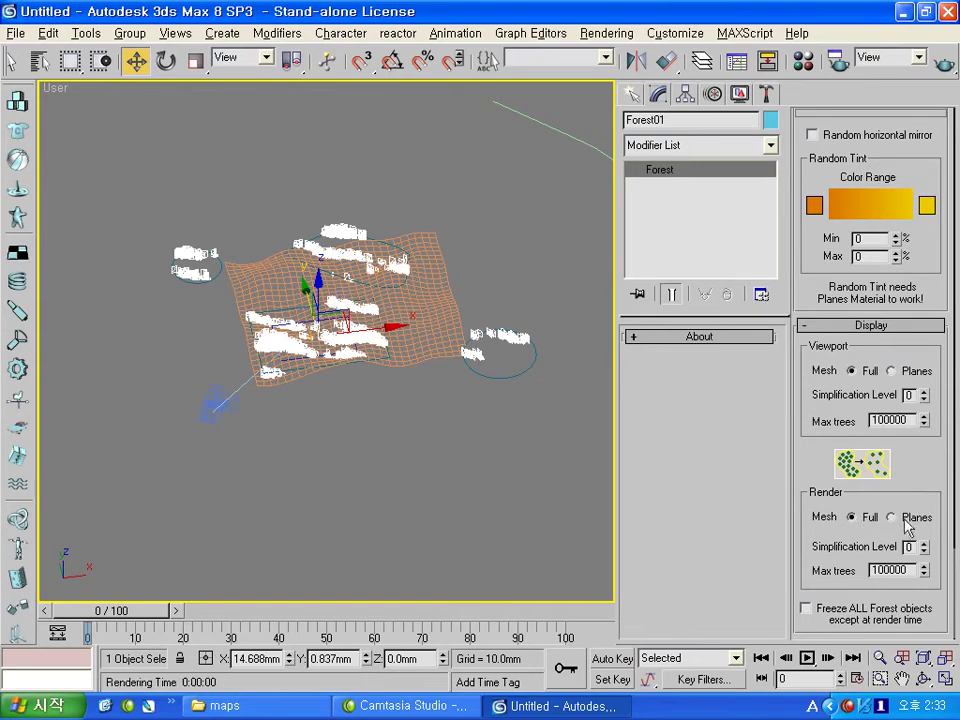
{"action": "middle_click_drag", "start_coordinate": [397, 382], "coordinate": [399, 369], "text": "alt"}
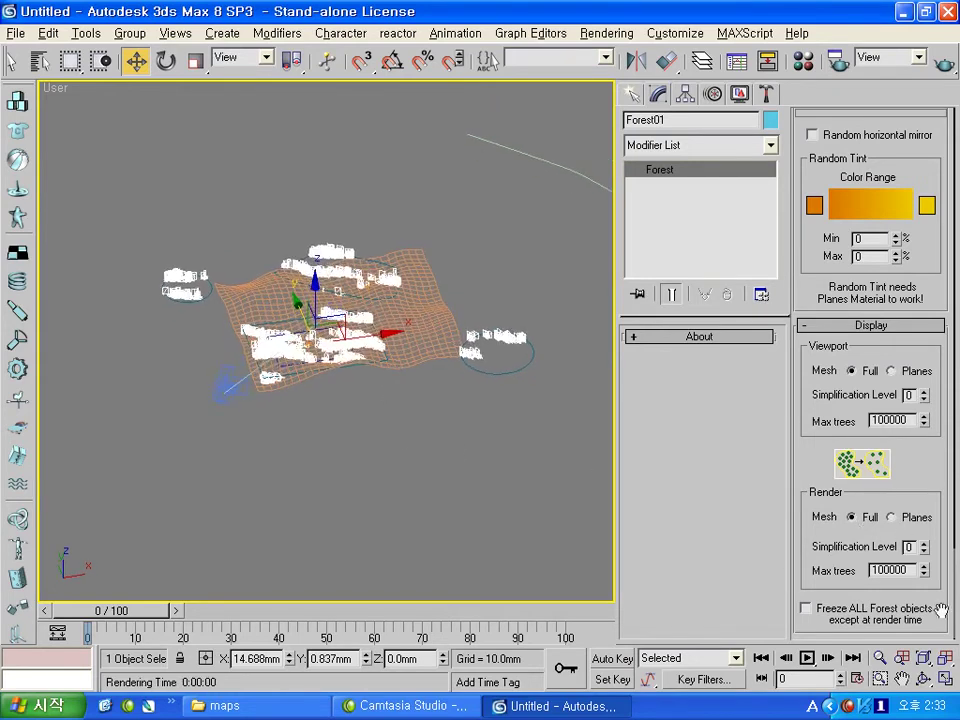
- Set Forest01's render Simplification Level to 3, keeping viewport simplification at 0
{"action": "left_click", "coordinate": [924, 543]}
{"action": "left_click", "coordinate": [924, 392]}
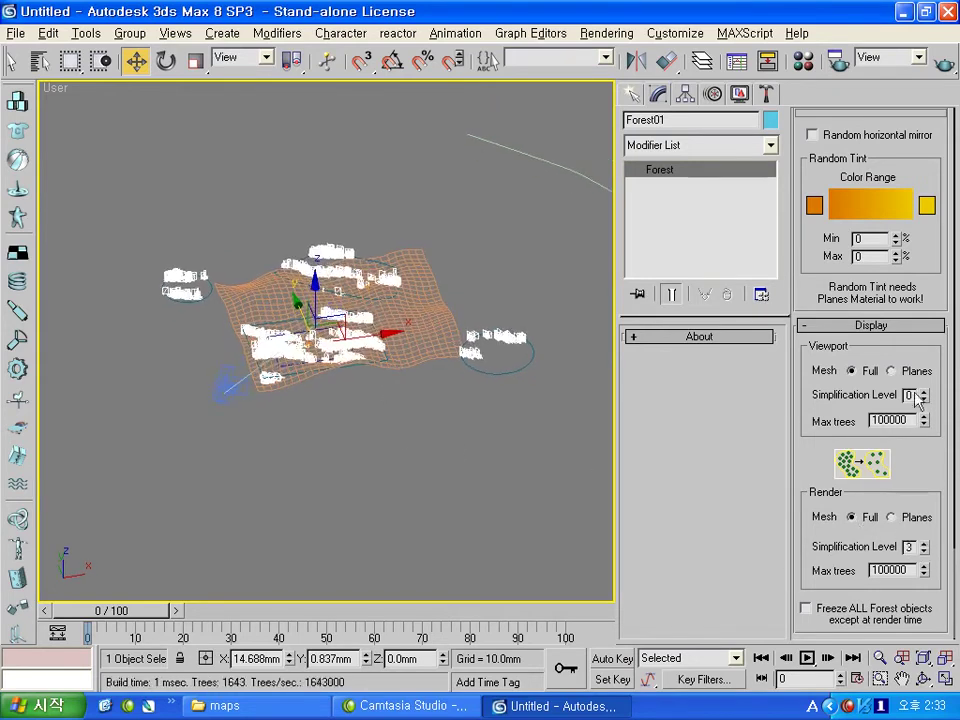
{"action": "left_click", "coordinate": [924, 392]}
{"action": "left_click", "coordinate": [924, 392]}
{"action": "left_click", "coordinate": [924, 399]}
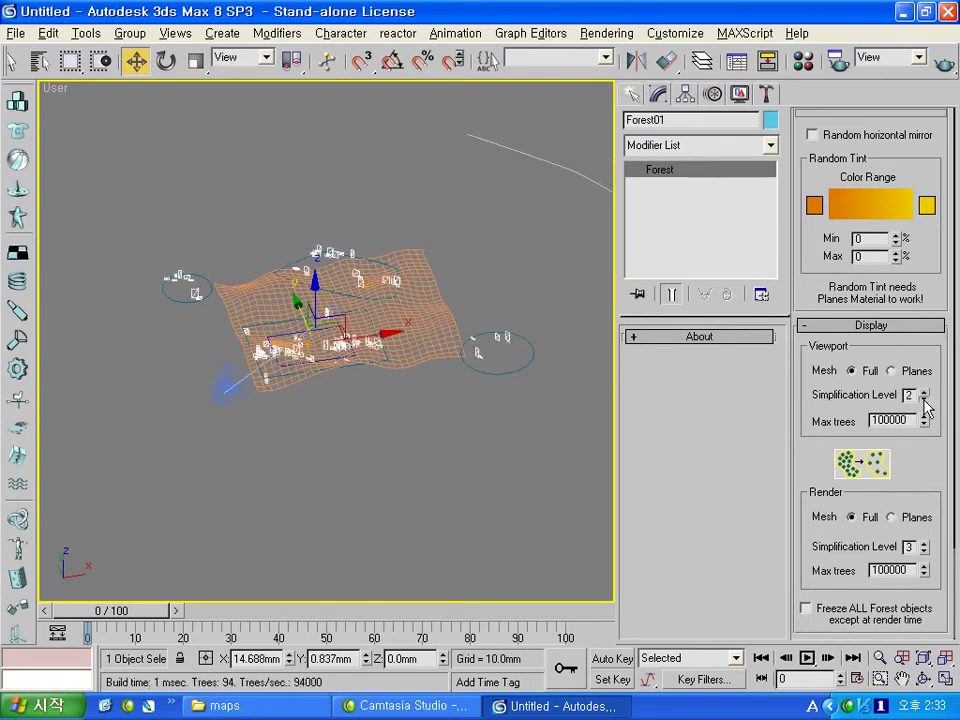
{"action": "left_click", "coordinate": [924, 399]}
{"action": "left_click", "coordinate": [924, 399]}
- Render a test frame of the sparse simplified forest, then close the image
{"action": "left_click", "coordinate": [944, 64]}
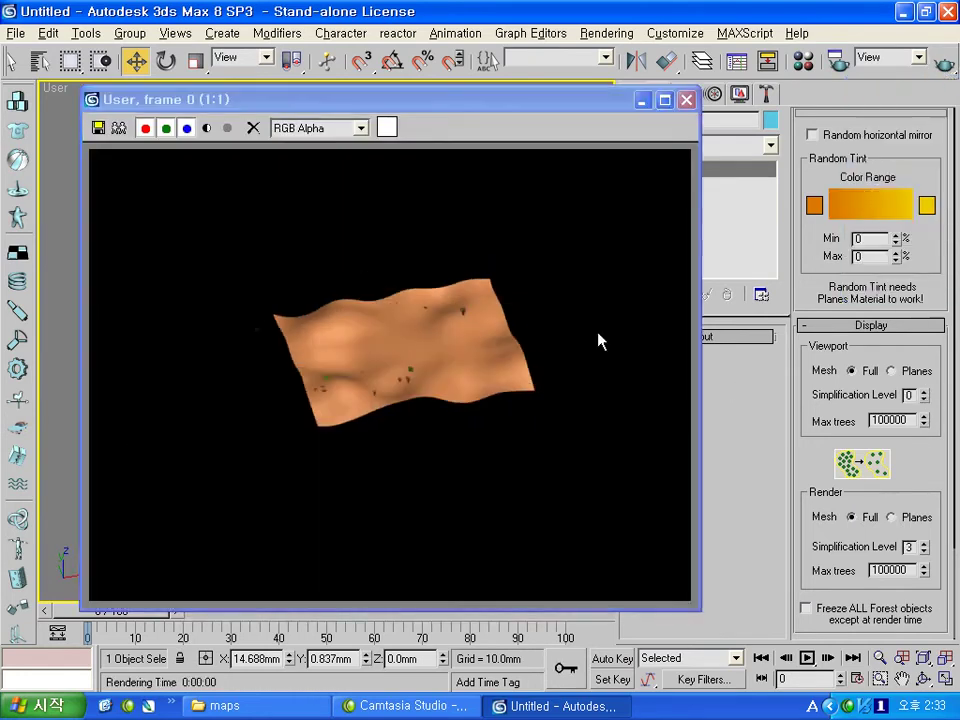
{"action": "left_click", "coordinate": [686, 99]}
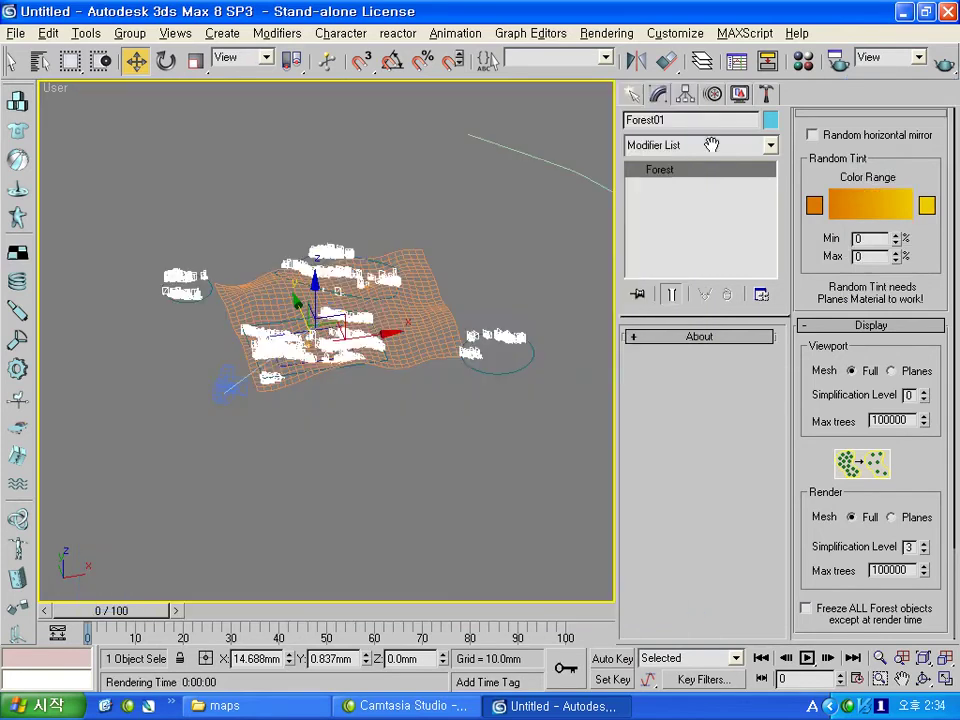
{"action": "scroll", "coordinate": [920, 464], "scroll_direction": "up", "scroll_amount": 2}
{"action": "scroll", "coordinate": [874, 506], "scroll_direction": "up", "scroll_amount": 2}
{"action": "scroll", "coordinate": [885, 514], "scroll_direction": "up", "scroll_amount": 4}
{"action": "scroll", "coordinate": [887, 519], "scroll_direction": "up", "scroll_amount": 3}
{"action": "scroll", "coordinate": [887, 519], "scroll_direction": "up", "scroll_amount": 3}
{"action": "scroll", "coordinate": [887, 519], "scroll_direction": "up", "scroll_amount": 3}
{"action": "scroll", "coordinate": [887, 518], "scroll_direction": "up", "scroll_amount": 3}
{"action": "scroll", "coordinate": [887, 518], "scroll_direction": "up", "scroll_amount": 3}
{"action": "scroll", "coordinate": [887, 519], "scroll_direction": "up", "scroll_amount": 3}
{"action": "scroll", "coordinate": [827, 508], "scroll_direction": "up", "scroll_amount": 3}
{"action": "scroll", "coordinate": [827, 518], "scroll_direction": "up", "scroll_amount": 3}
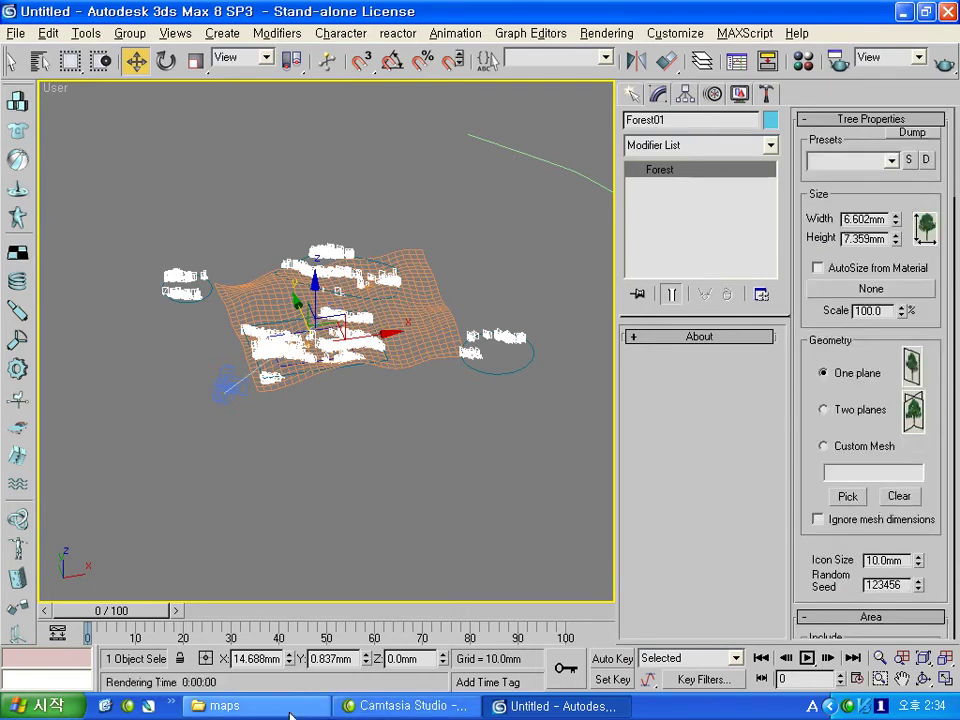
- Play NJ Demo Reel 2005 from the G: drive's movie folder, skipping ahead to 00:00:39
{"action": "key", "text": "super+e"}
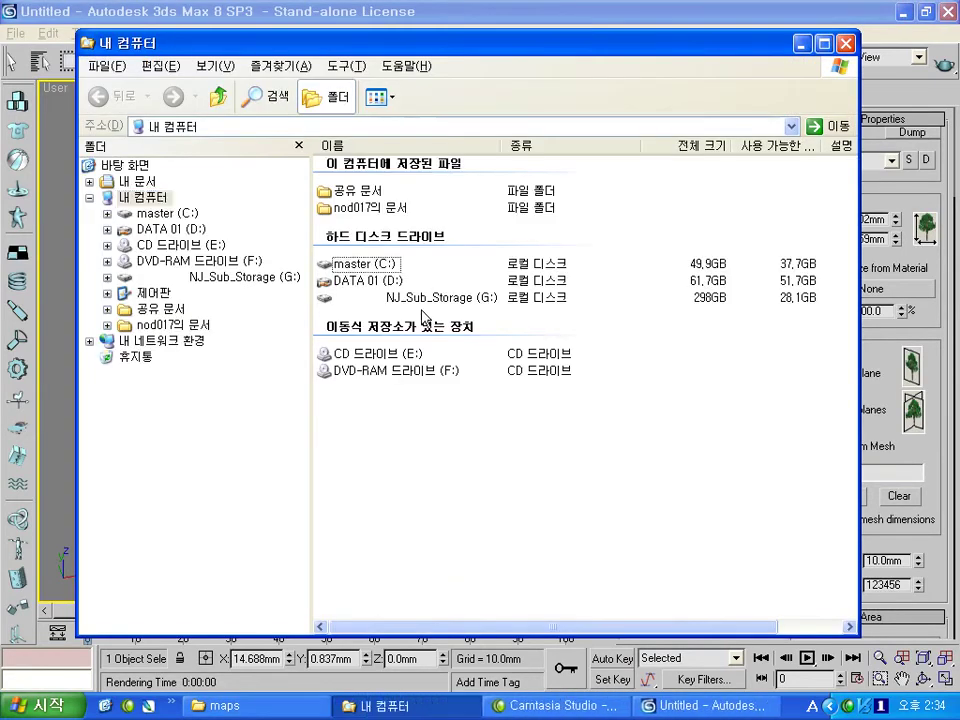
{"action": "double_click", "coordinate": [420, 297]}
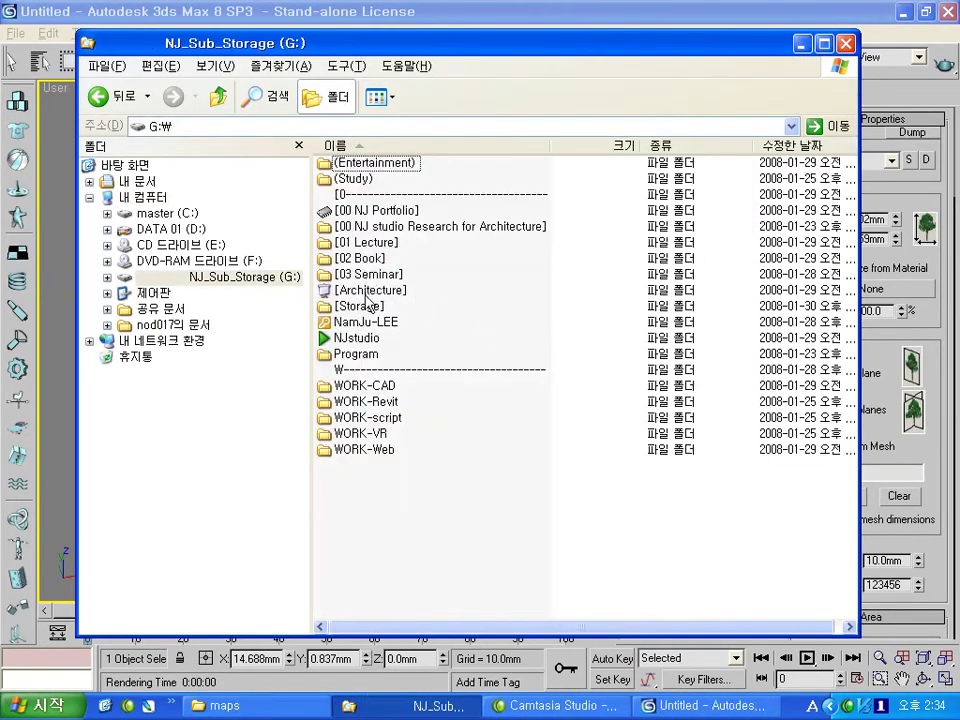
{"action": "double_click", "coordinate": [358, 339]}
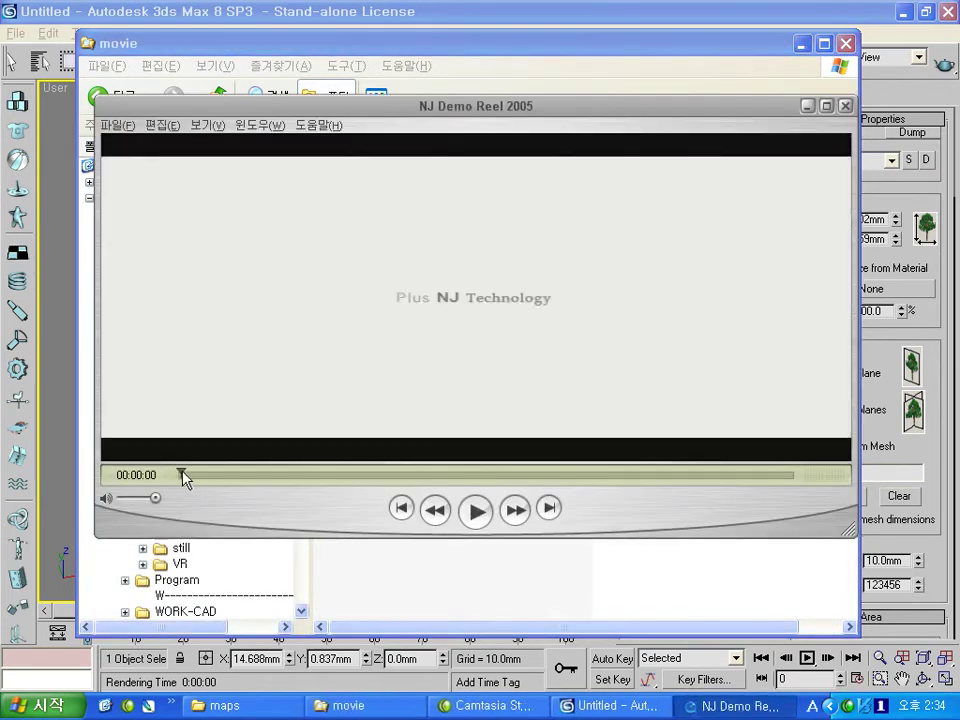
{"action": "mouse_move", "coordinate": [180, 475]}
{"action": "left_mouse_down"}
{"action": "mouse_move", "coordinate": [379, 477]}
{"action": "mouse_move", "coordinate": [360, 477]}
{"action": "left_mouse_up"}
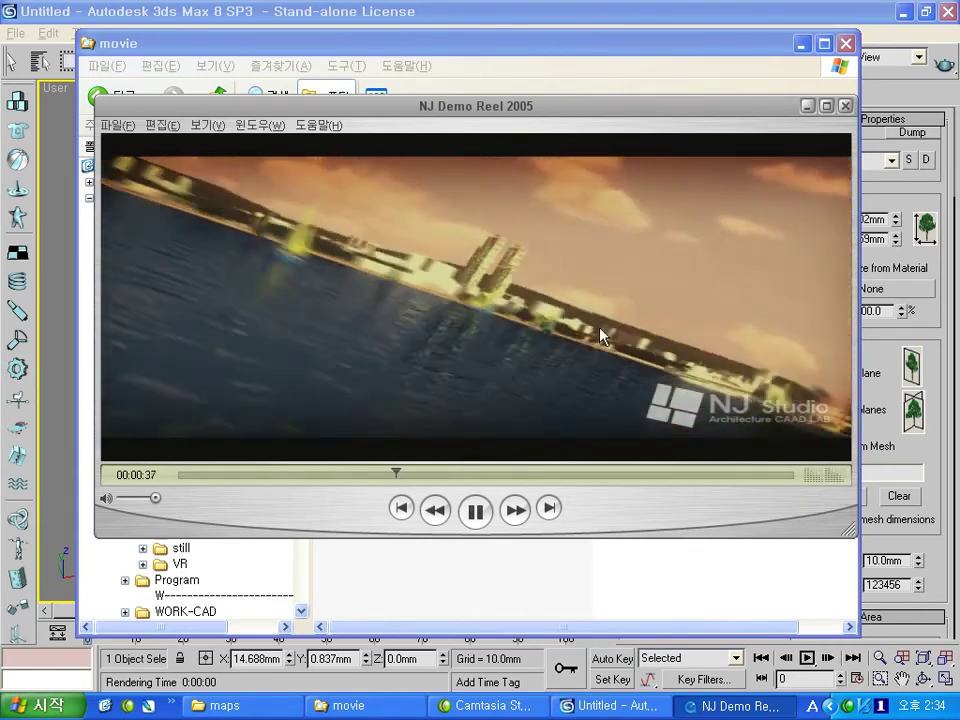
- Close the 2005 demo reel and open NJ Demo Reel 2004
{"action": "left_click", "coordinate": [478, 512]}
{"action": "left_click", "coordinate": [845, 105]}
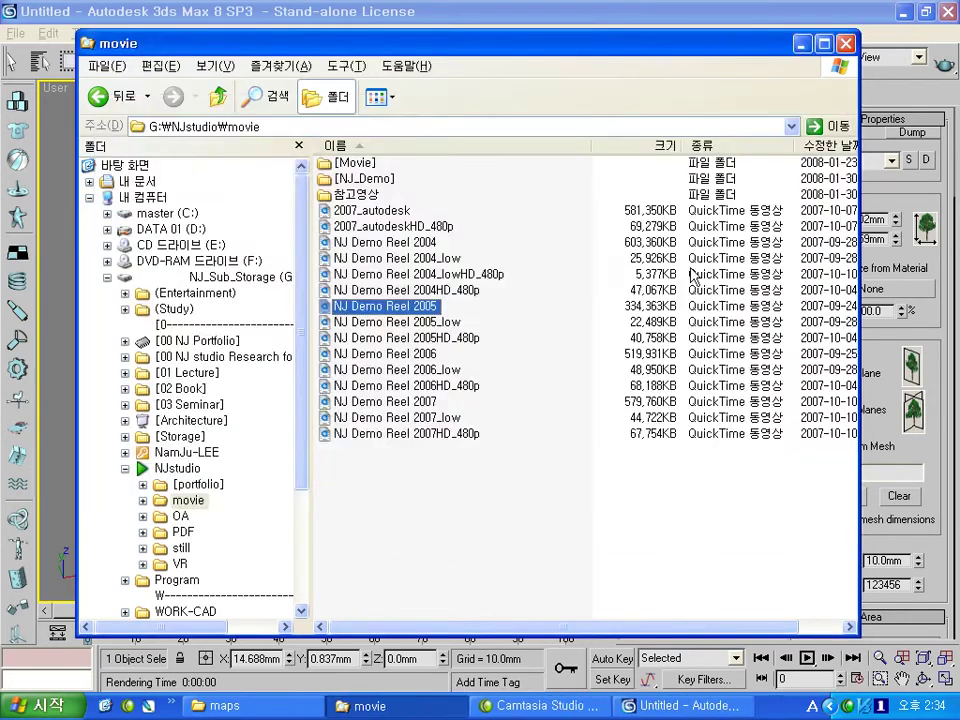
{"action": "left_click", "coordinate": [420, 244]}
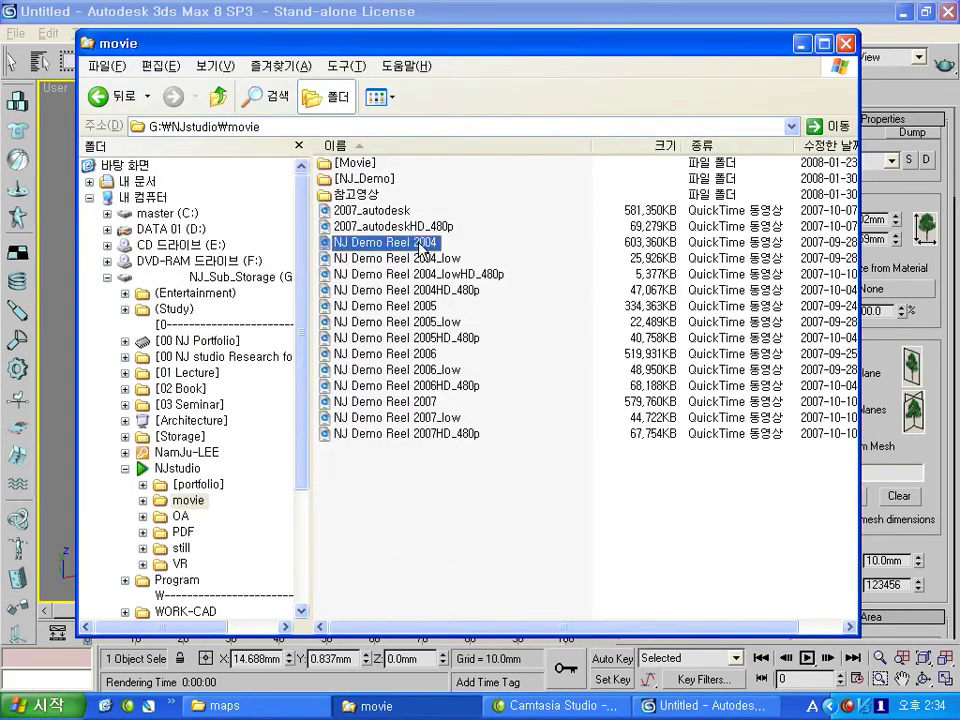
{"action": "double_click", "coordinate": [428, 248]}
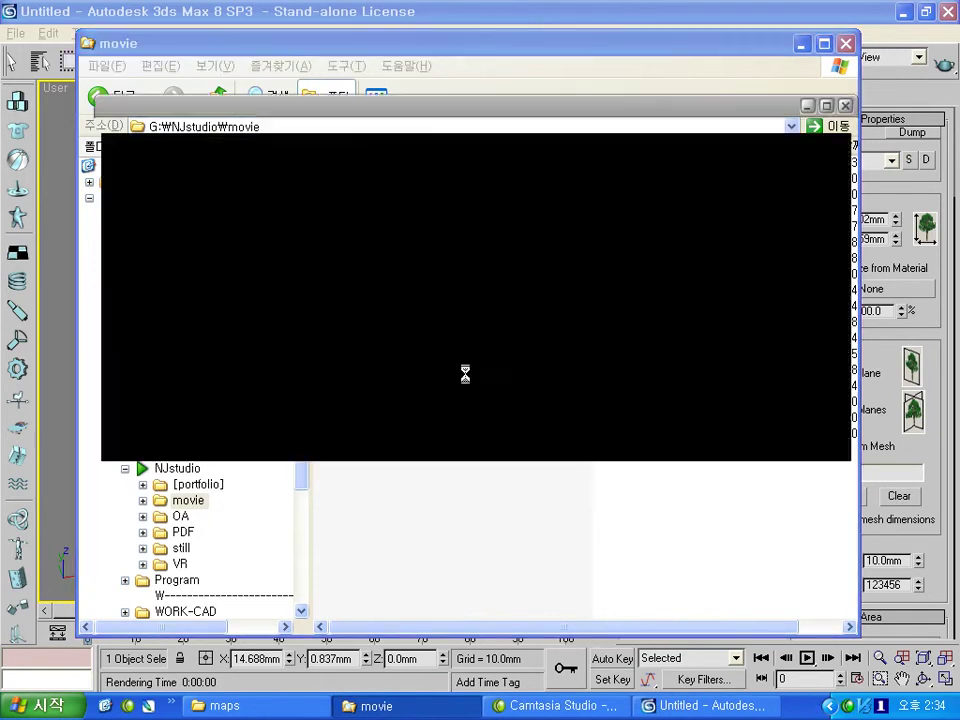
- Watch the 2004 reel from about 22 seconds, then close it and minimize Explorer
{"action": "mouse_move", "coordinate": [203, 478]}
{"action": "left_mouse_down"}
{"action": "mouse_move", "coordinate": [311, 476]}
{"action": "mouse_move", "coordinate": [298, 476]}
{"action": "left_mouse_up"}
{"action": "left_click", "coordinate": [474, 512]}
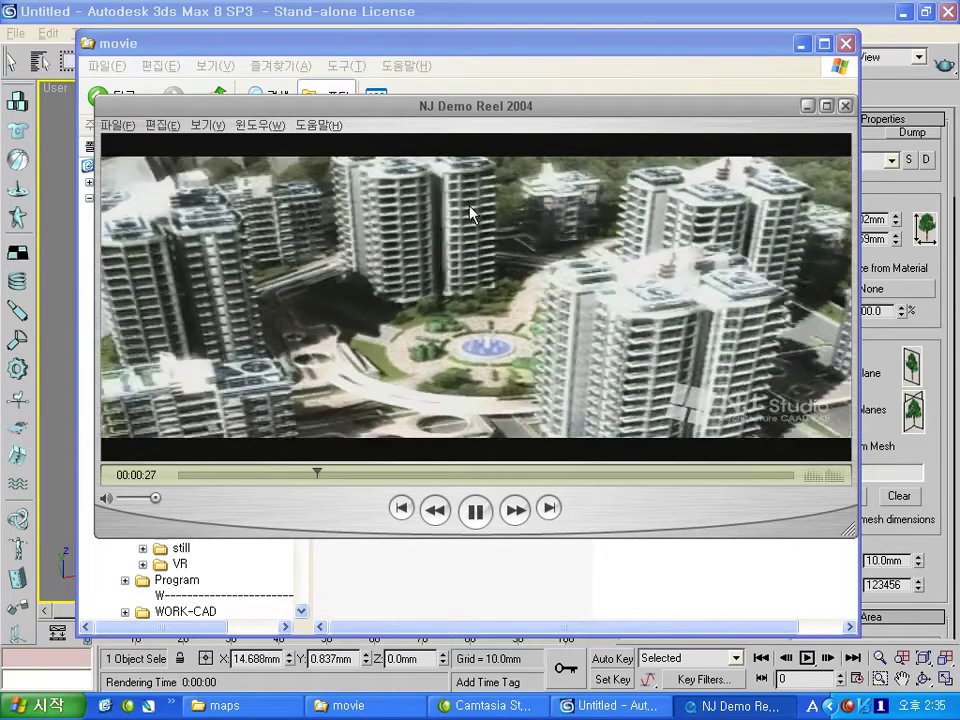
{"action": "left_click", "coordinate": [474, 512]}
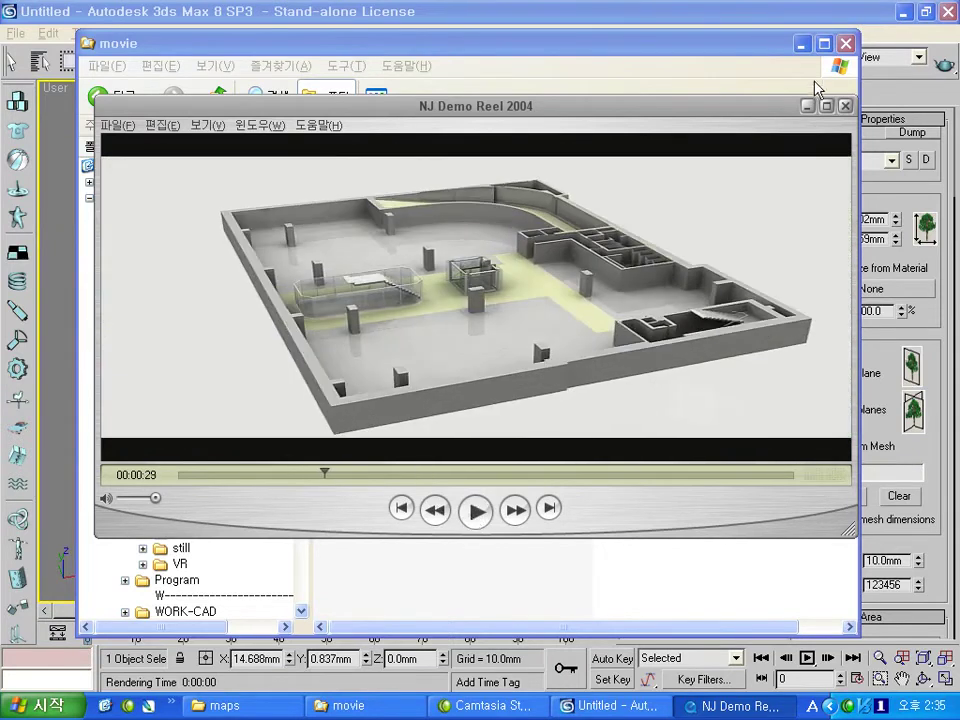
{"action": "left_click", "coordinate": [845, 105]}
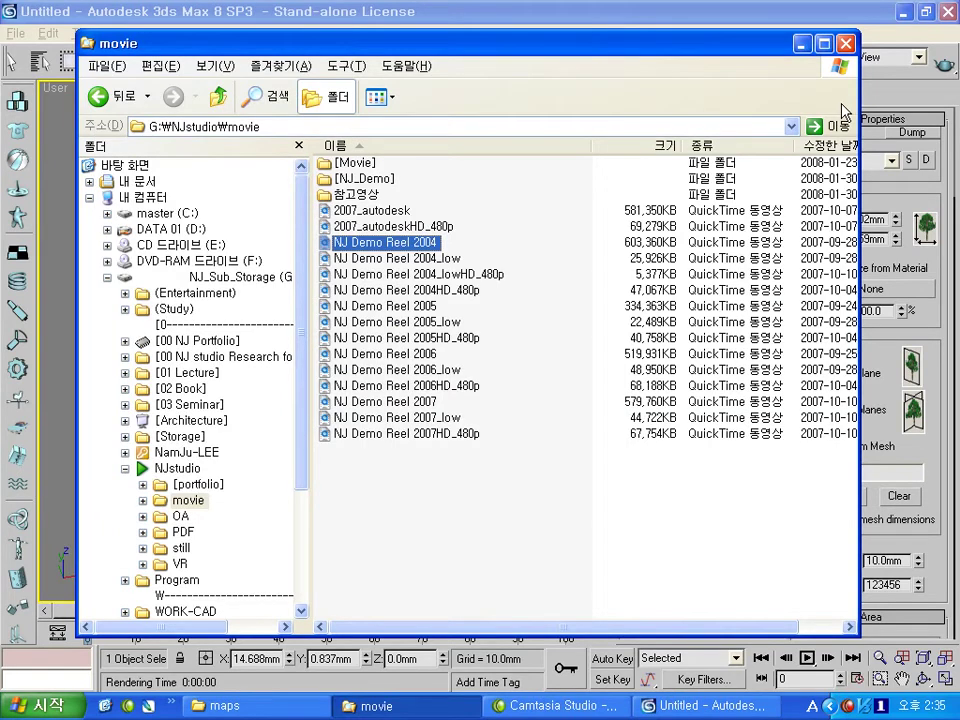
{"action": "left_click", "coordinate": [802, 44]}
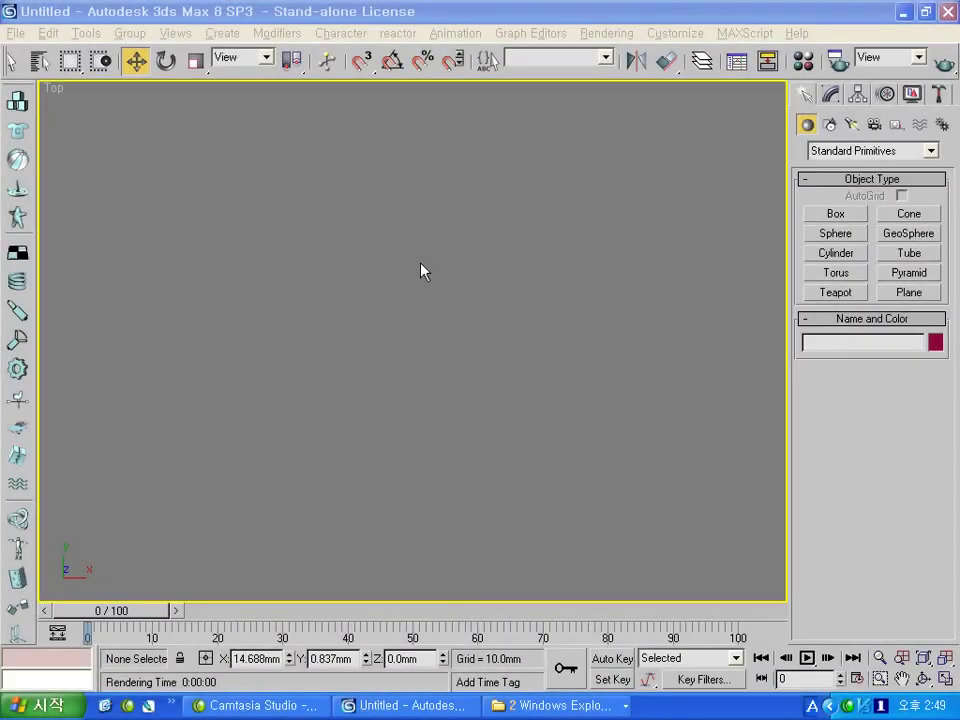
- Switch the Create Geometry category to Itoo Software and choose Planes
{"action": "left_click", "coordinate": [840, 152]}
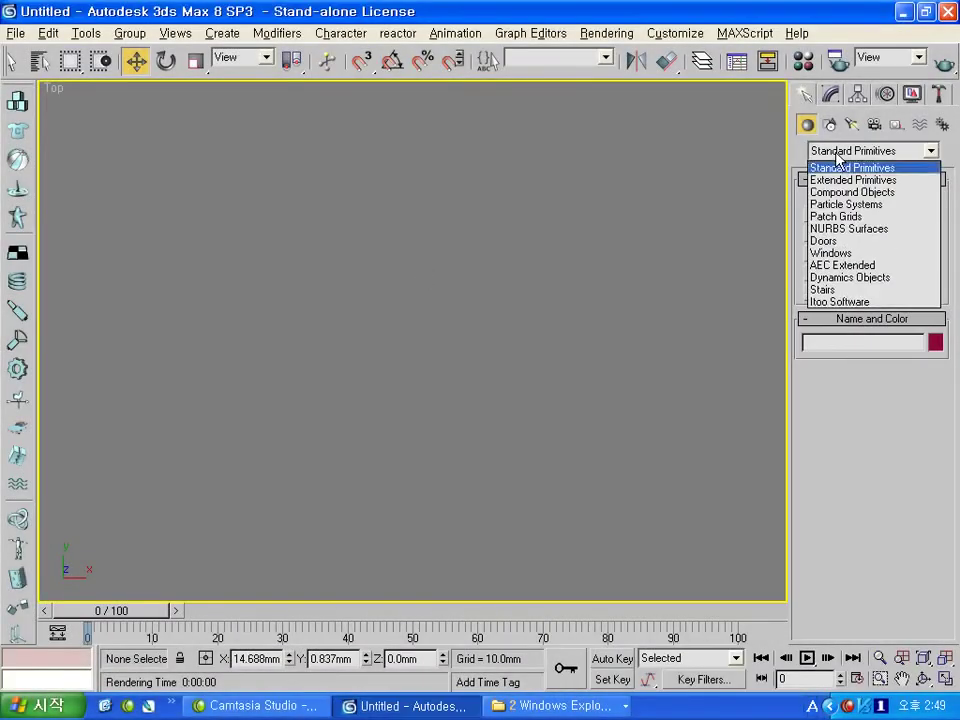
{"action": "left_click", "coordinate": [876, 303]}
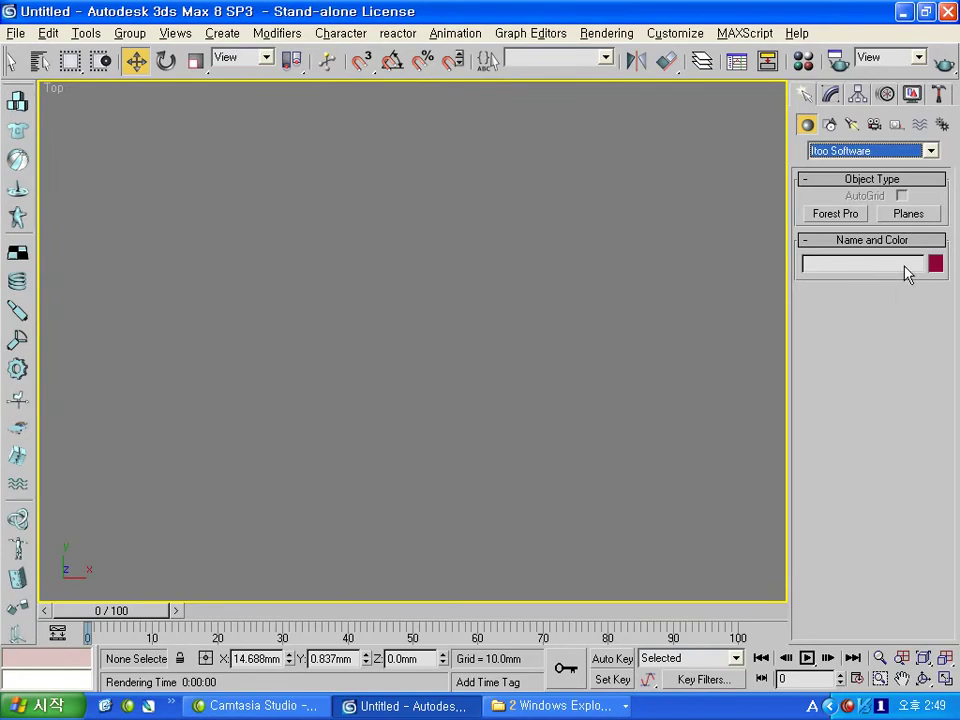
{"action": "left_click", "coordinate": [908, 214]}
{"action": "scroll", "coordinate": [926, 345], "scroll_direction": "down", "scroll_amount": 1}
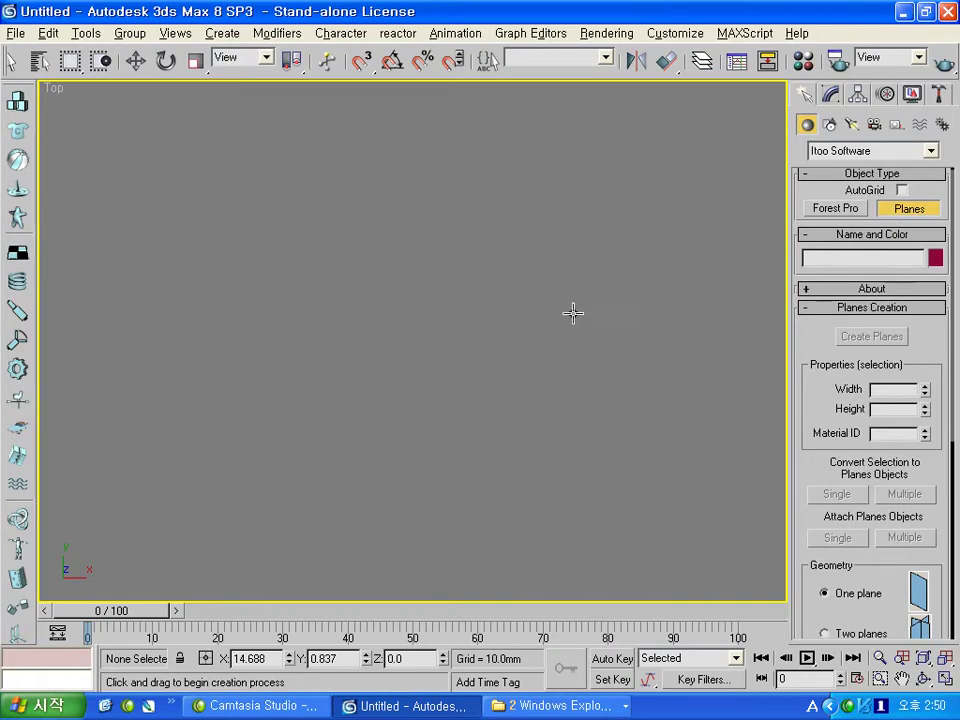
- Place Planes01 and size it 5000 mm wide by 6000 mm high
{"action": "left_click", "coordinate": [467, 352]}
{"action": "left_click_drag", "start_coordinate": [468, 352], "coordinate": [461, 347]}
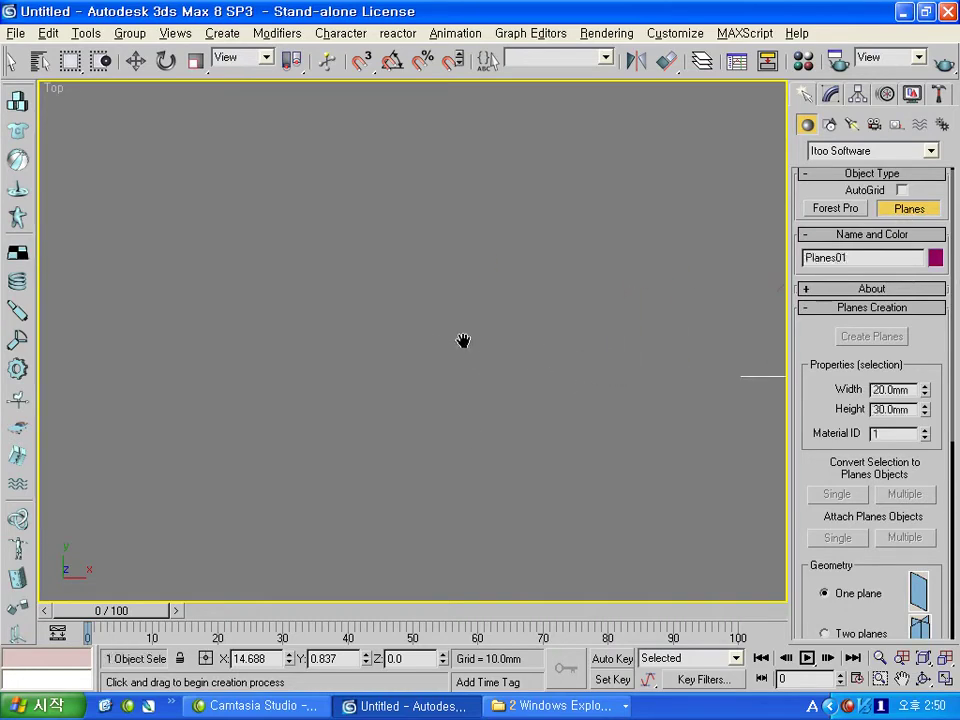
{"action": "mouse_move", "coordinate": [461, 347]}
{"action": "middle_mouse_down", "text": "alt"}
{"action": "mouse_move", "coordinate": [495, 300]}
{"action": "mouse_move", "coordinate": [553, 326]}
{"action": "mouse_move", "coordinate": [437, 386]}
{"action": "middle_mouse_up", "text": "alt"}
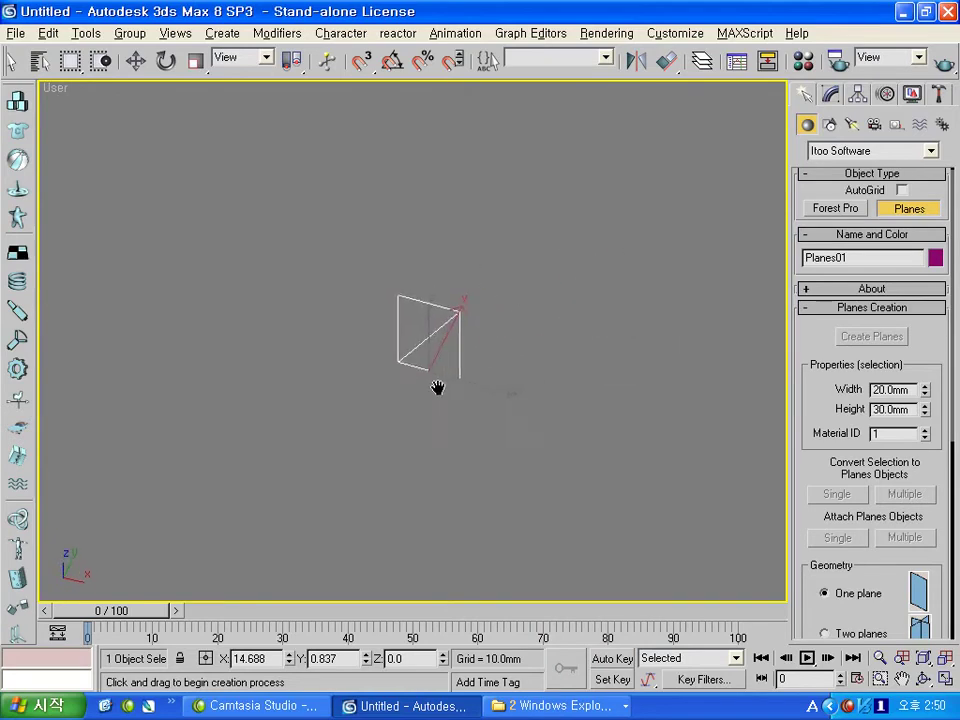
{"action": "left_click_drag", "start_coordinate": [911, 389], "coordinate": [816, 388]}
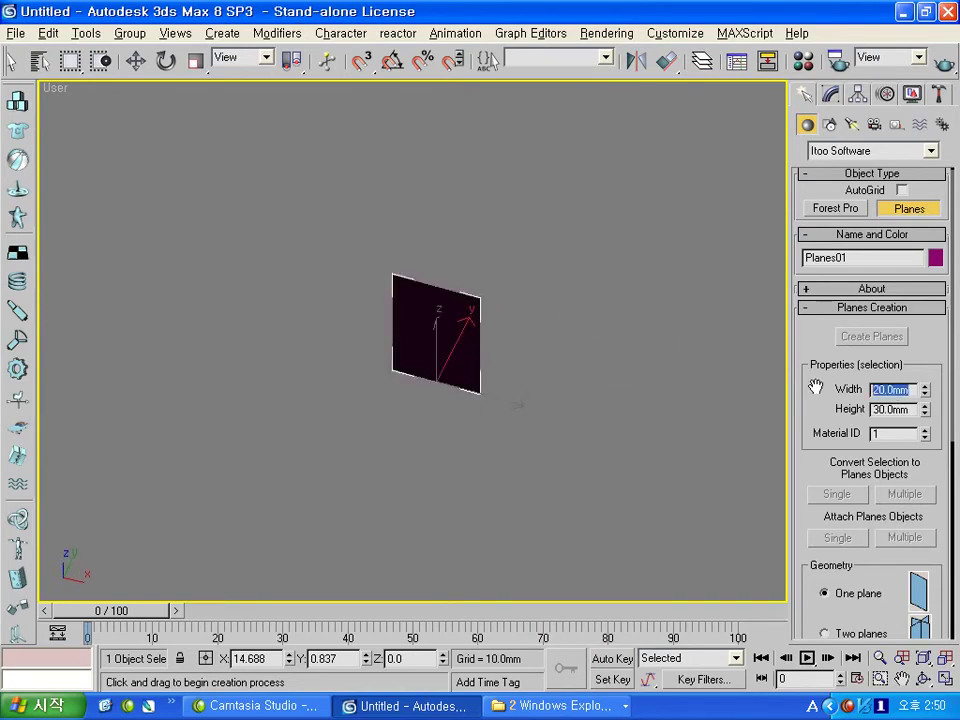
{"action": "type", "text": "5000"}
{"action": "key", "text": "Tab"}
{"action": "type", "text": "3000"}
{"action": "key", "text": "Return"}
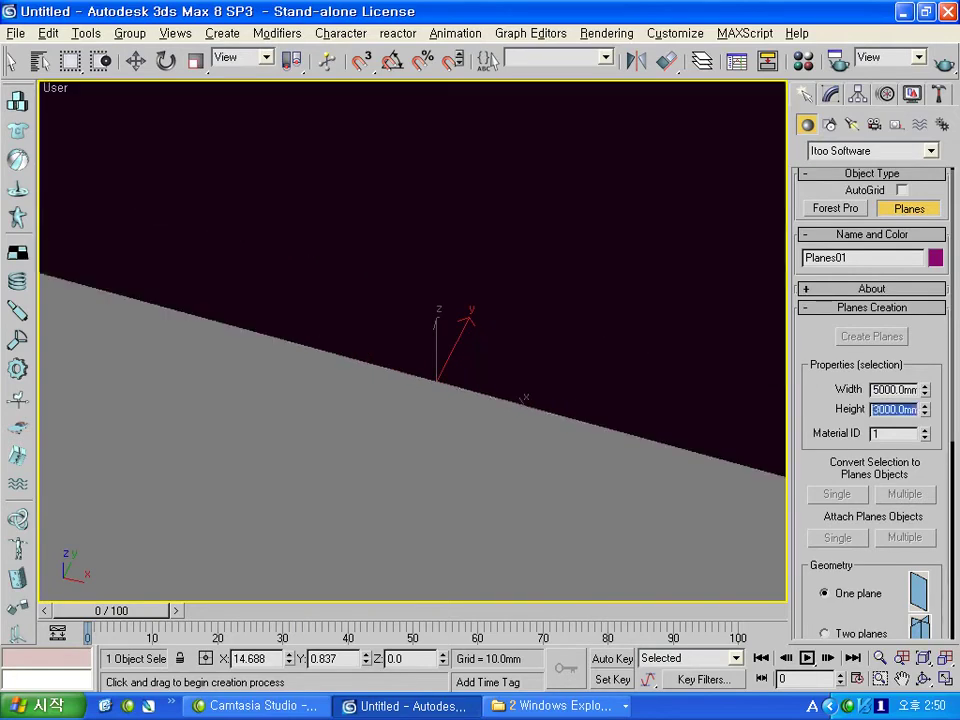
{"action": "scroll", "coordinate": [628, 353], "scroll_direction": "down", "scroll_amount": 1}
{"action": "scroll", "coordinate": [559, 364], "scroll_direction": "down", "scroll_amount": 3}
{"action": "scroll", "coordinate": [536, 351], "scroll_direction": "down", "scroll_amount": 4}
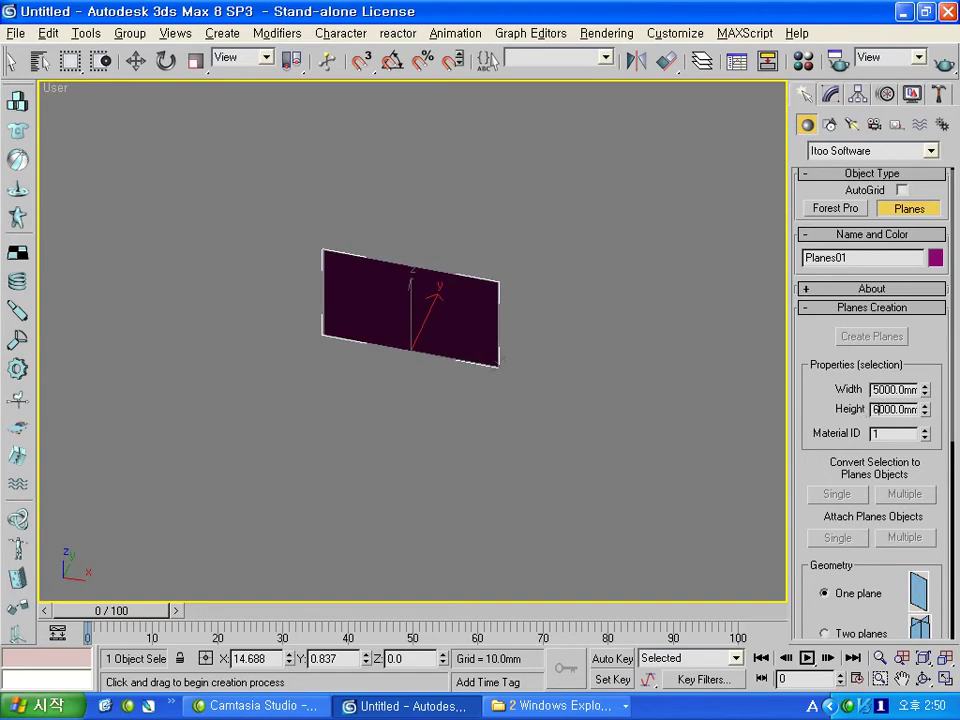
{"action": "key", "text": "Return"}
- Add three more planes, Planes02 to Planes04, to the right of the first
{"action": "middle_click_drag", "start_coordinate": [516, 319], "coordinate": [529, 349], "text": "alt"}
{"action": "scroll", "coordinate": [912, 367], "scroll_direction": "down", "scroll_amount": 3}
{"action": "scroll", "coordinate": [921, 306], "scroll_direction": "up", "scroll_amount": 3}
{"action": "scroll", "coordinate": [583, 259], "scroll_direction": "down", "scroll_amount": 2}
{"action": "middle_click_drag", "start_coordinate": [583, 259], "coordinate": [529, 244]}
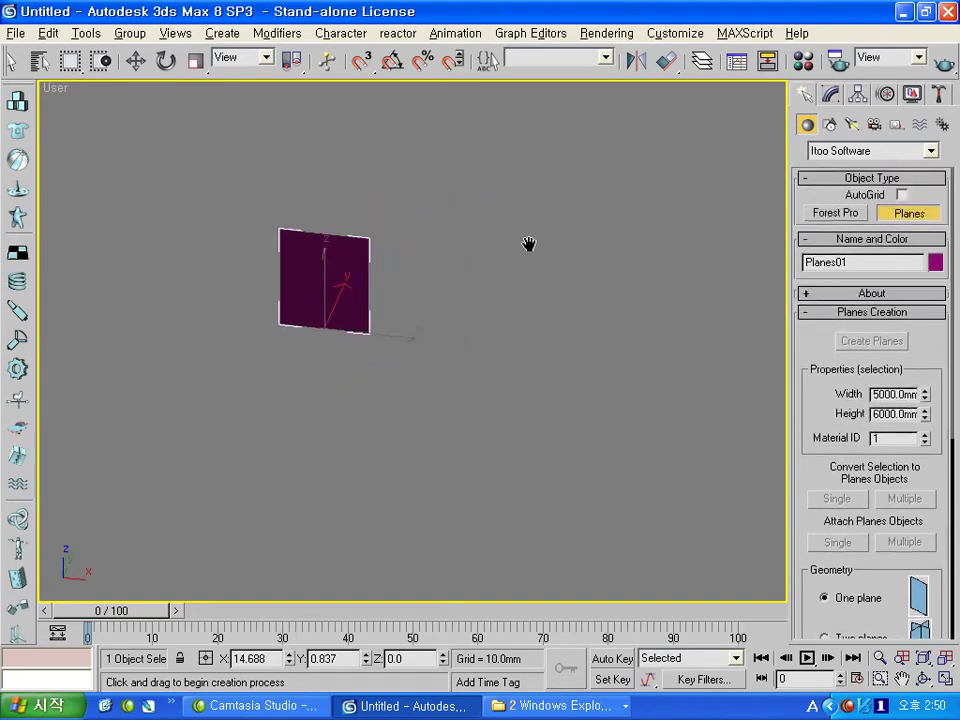
{"action": "left_click", "coordinate": [531, 363]}
{"action": "left_click", "coordinate": [651, 395]}
{"action": "left_click", "coordinate": [730, 484]}
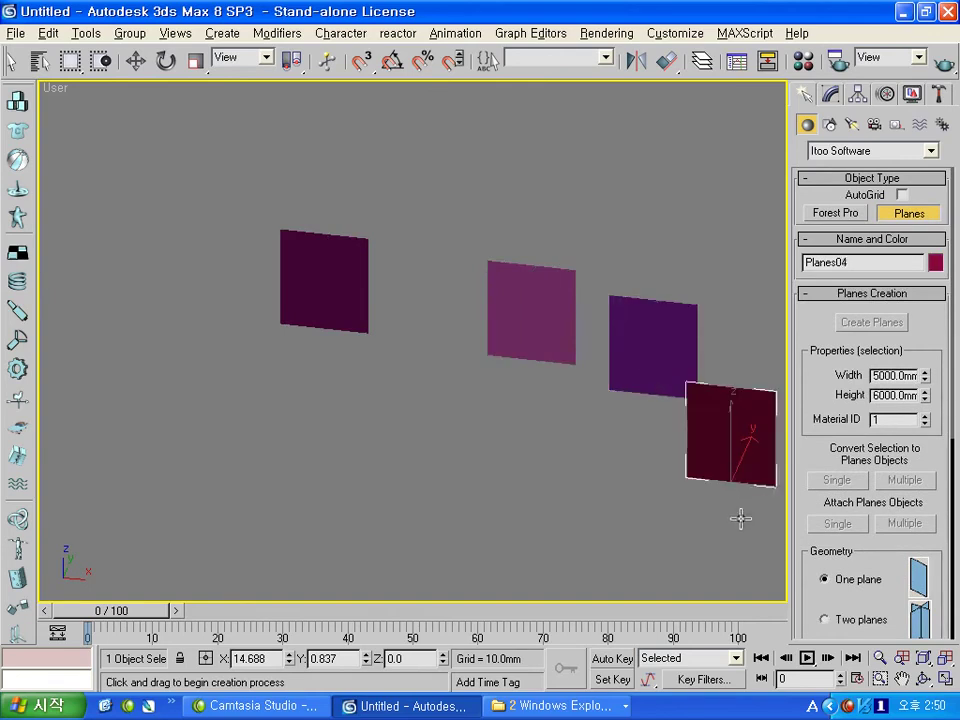
{"action": "left_click", "coordinate": [135, 61]}
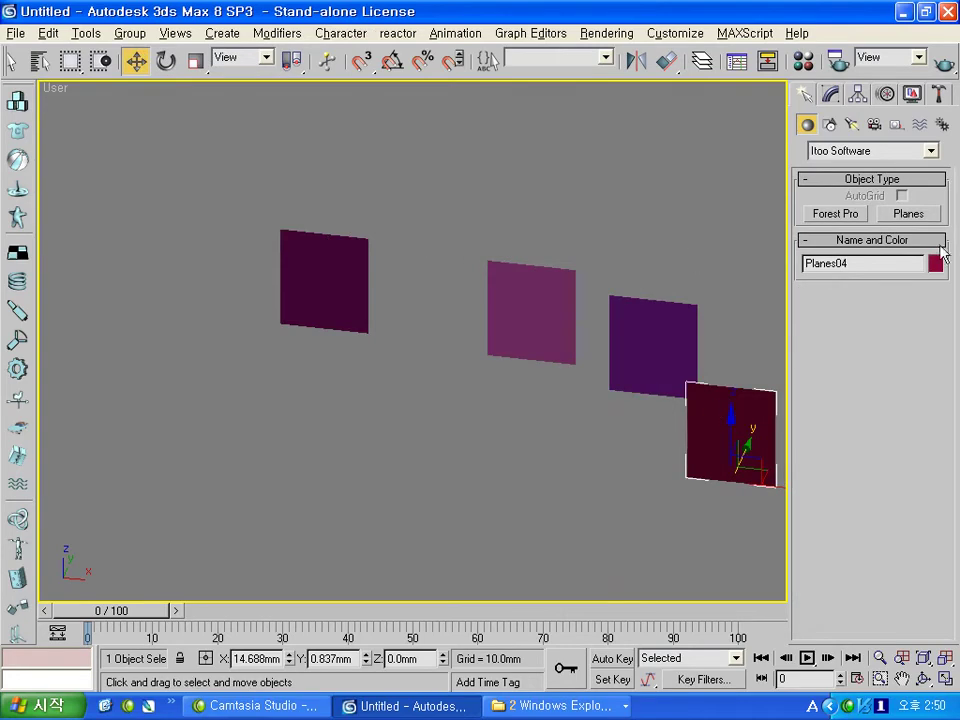
- Delete the three extra planes objects, Planes02 through Planes04
{"action": "key", "text": "Delete"}
{"action": "left_click", "coordinate": [654, 349]}
{"action": "key", "text": "Delete"}
{"action": "left_click", "coordinate": [535, 315]}
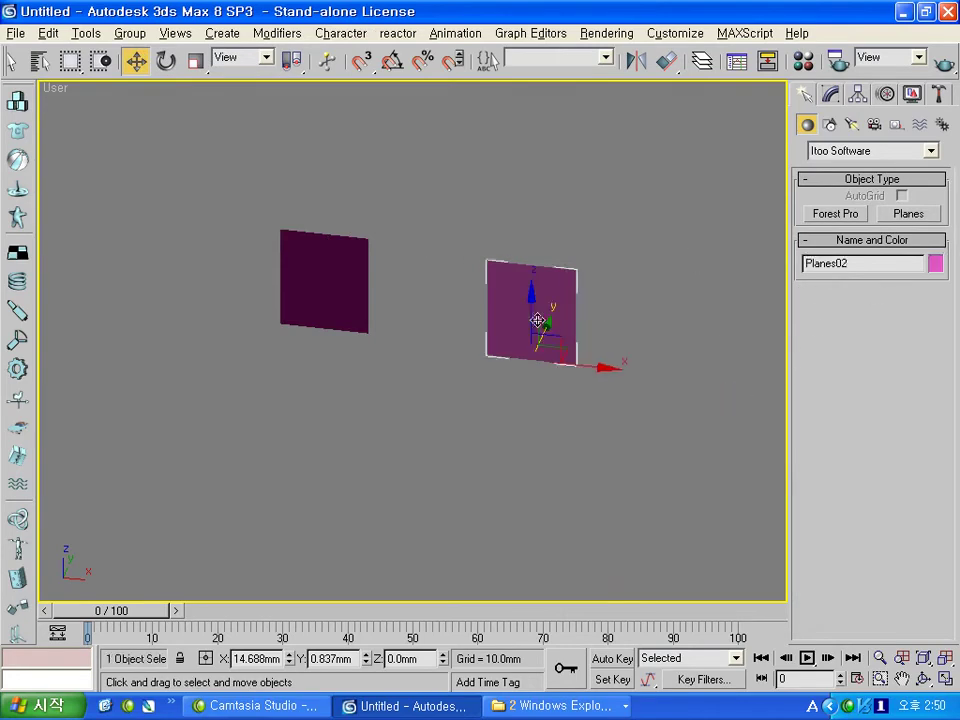
{"action": "key", "text": "Delete"}
- Select Planes01 in Modify, enter its Planes sub-object level and start Create Planes
{"action": "left_click", "coordinate": [357, 297]}
{"action": "left_click", "coordinate": [830, 93]}
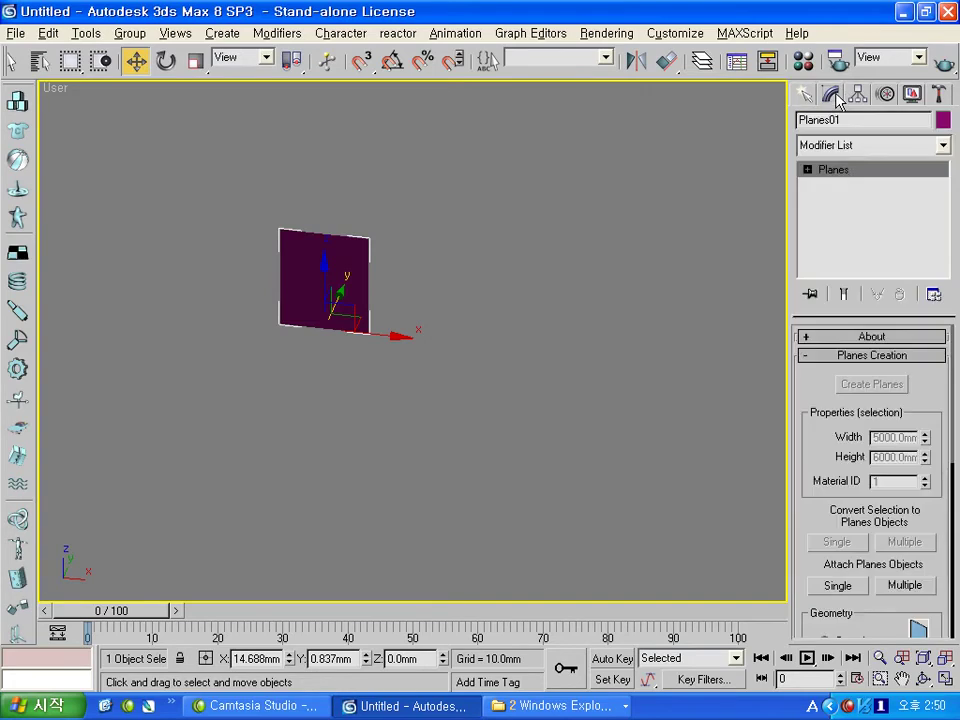
{"action": "left_click", "coordinate": [808, 170]}
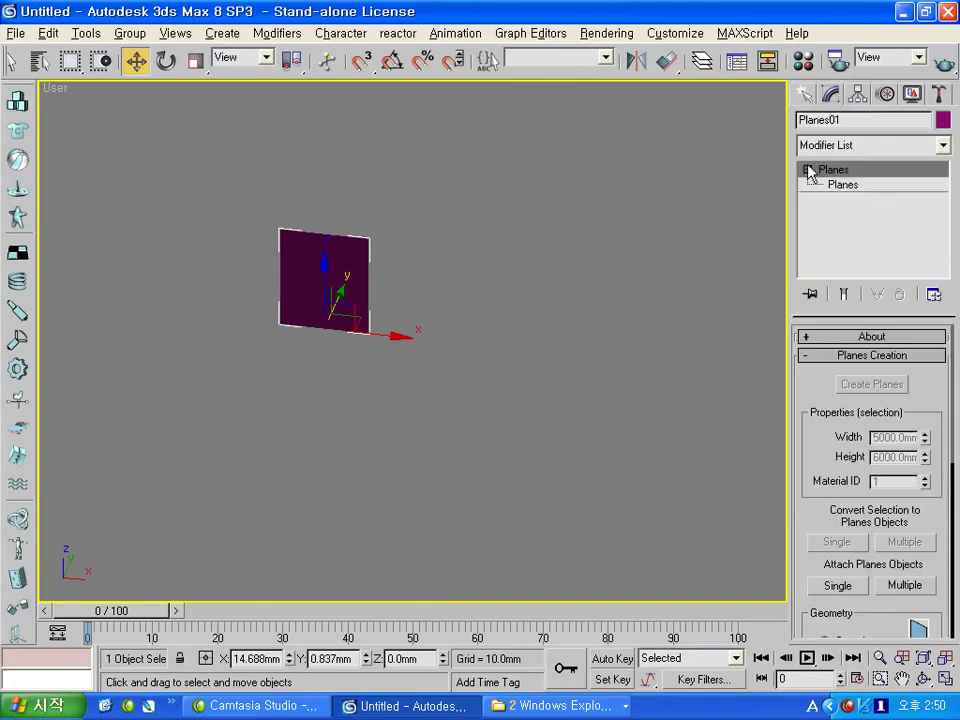
{"action": "left_click", "coordinate": [843, 185]}
{"action": "left_click", "coordinate": [870, 388]}
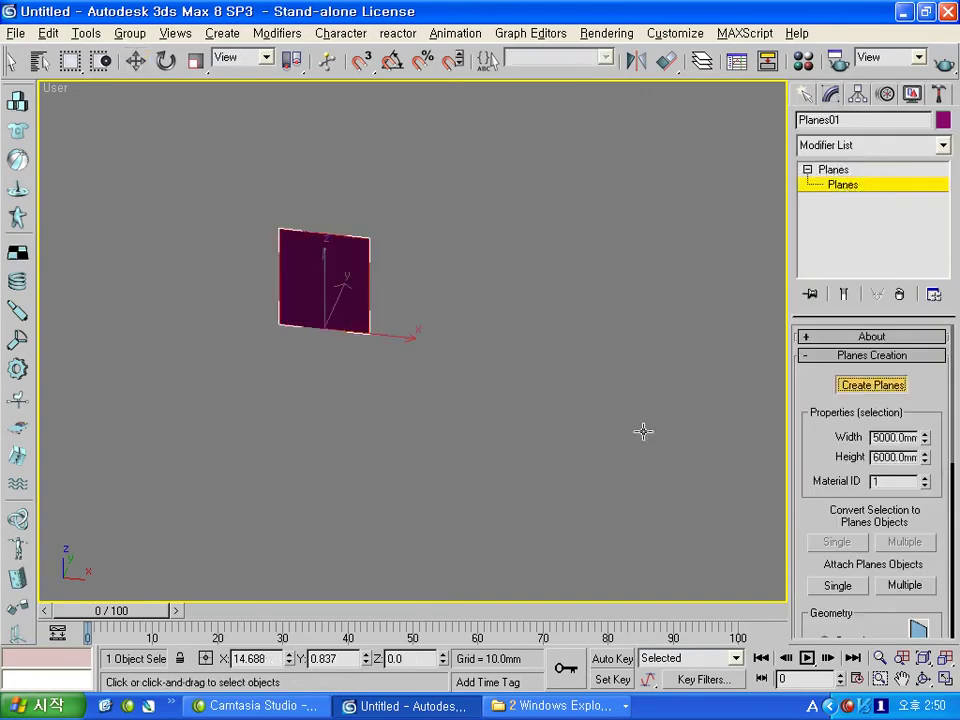
- Add seven planes to Planes01 across the middle and top of the viewport
{"action": "left_click", "coordinate": [386, 289]}
{"action": "left_click", "coordinate": [572, 315]}
{"action": "scroll", "coordinate": [461, 404], "scroll_direction": "down", "scroll_amount": 2}
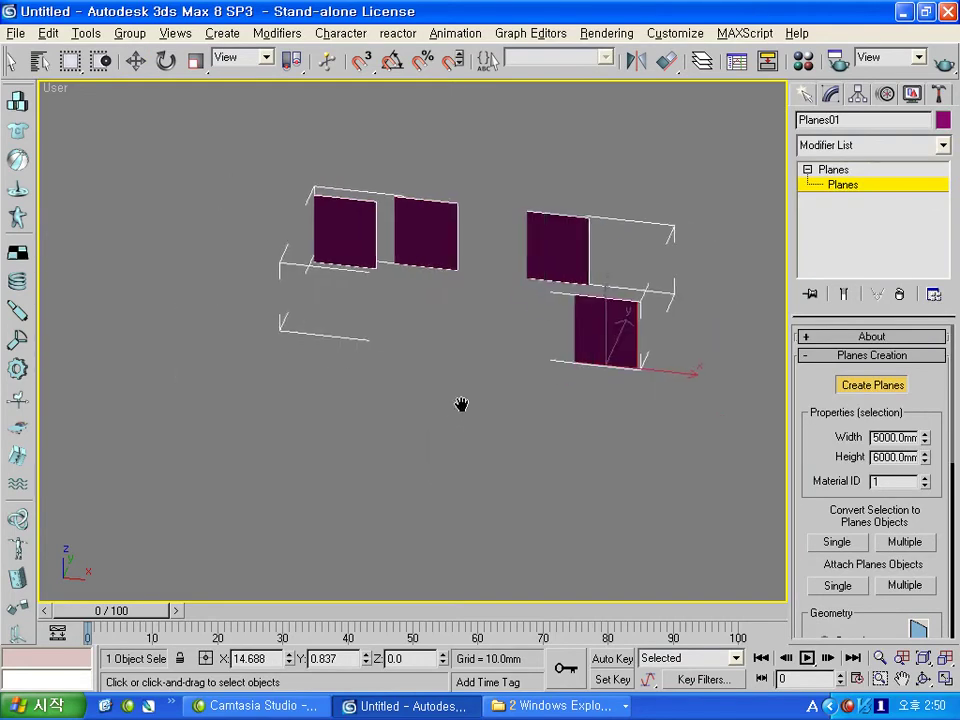
{"action": "middle_click_drag", "start_coordinate": [461, 404], "coordinate": [615, 401], "text": "alt"}
{"action": "left_click", "coordinate": [647, 392]}
{"action": "left_click", "coordinate": [710, 265]}
{"action": "left_click", "coordinate": [660, 158]}
{"action": "left_click", "coordinate": [518, 141]}
{"action": "left_click", "coordinate": [349, 147]}
- Add eight more planes along the left and lower areas, then frame the whole layout
{"action": "middle_click_drag", "start_coordinate": [206, 178], "coordinate": [347, 199]}
{"action": "left_click", "coordinate": [345, 198]}
{"action": "left_click", "coordinate": [240, 208]}
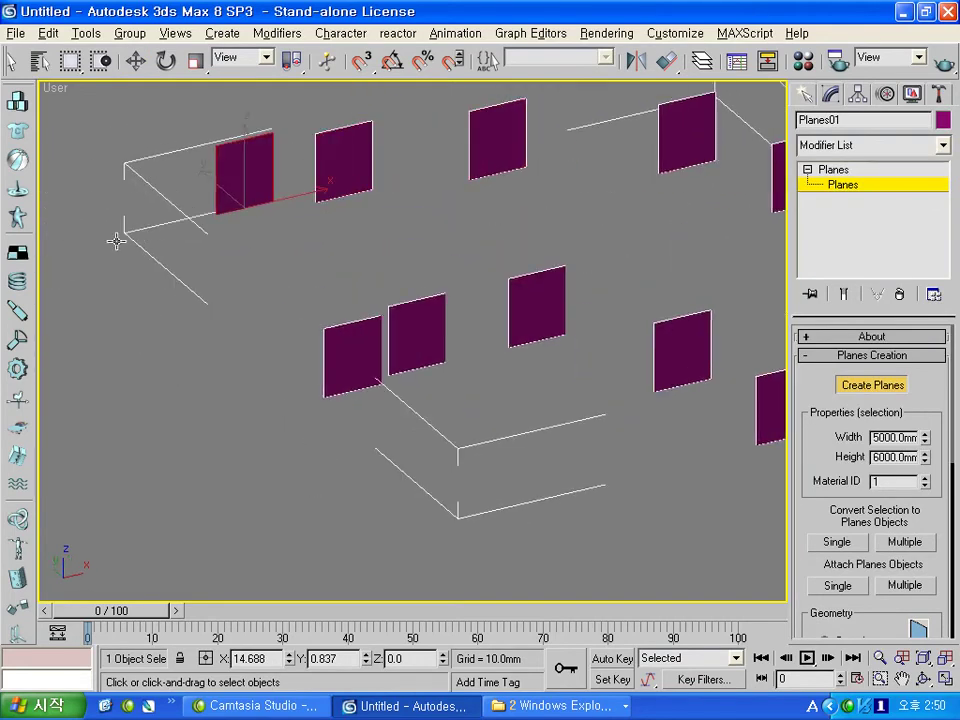
{"action": "left_click", "coordinate": [116, 241]}
{"action": "middle_click_drag", "start_coordinate": [146, 371], "coordinate": [183, 340]}
{"action": "left_click", "coordinate": [141, 330]}
{"action": "left_click", "coordinate": [172, 420]}
{"action": "left_click", "coordinate": [212, 500]}
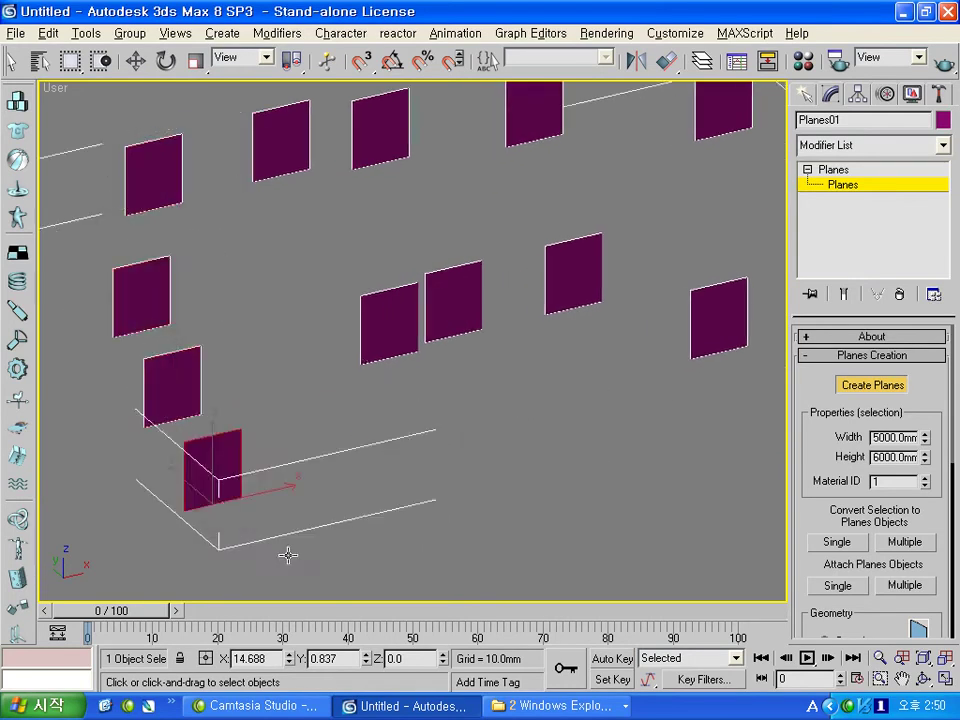
{"action": "middle_click_drag", "start_coordinate": [288, 555], "coordinate": [306, 484]}
{"action": "left_click", "coordinate": [306, 484]}
{"action": "left_click", "coordinate": [398, 502]}
{"action": "scroll", "coordinate": [489, 437], "scroll_direction": "down", "scroll_amount": 5}
{"action": "mouse_move", "coordinate": [489, 437]}
{"action": "middle_mouse_down"}
{"action": "mouse_move", "coordinate": [416, 399]}
{"action": "mouse_move", "coordinate": [418, 433]}
{"action": "middle_mouse_up"}
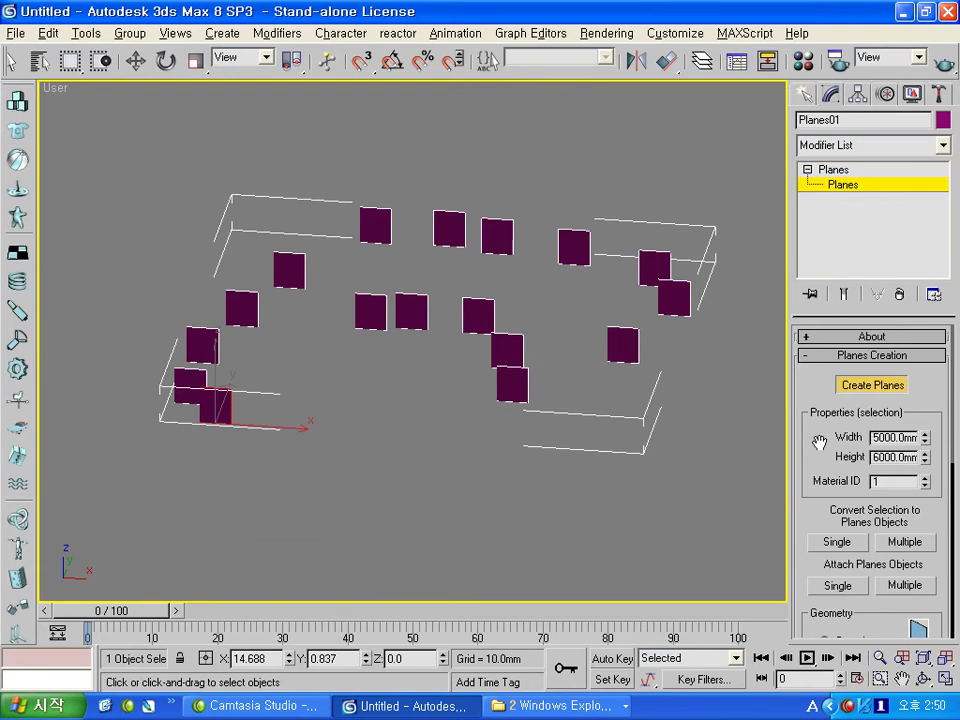
{"action": "left_click_drag", "start_coordinate": [818, 442], "coordinate": [818, 335]}
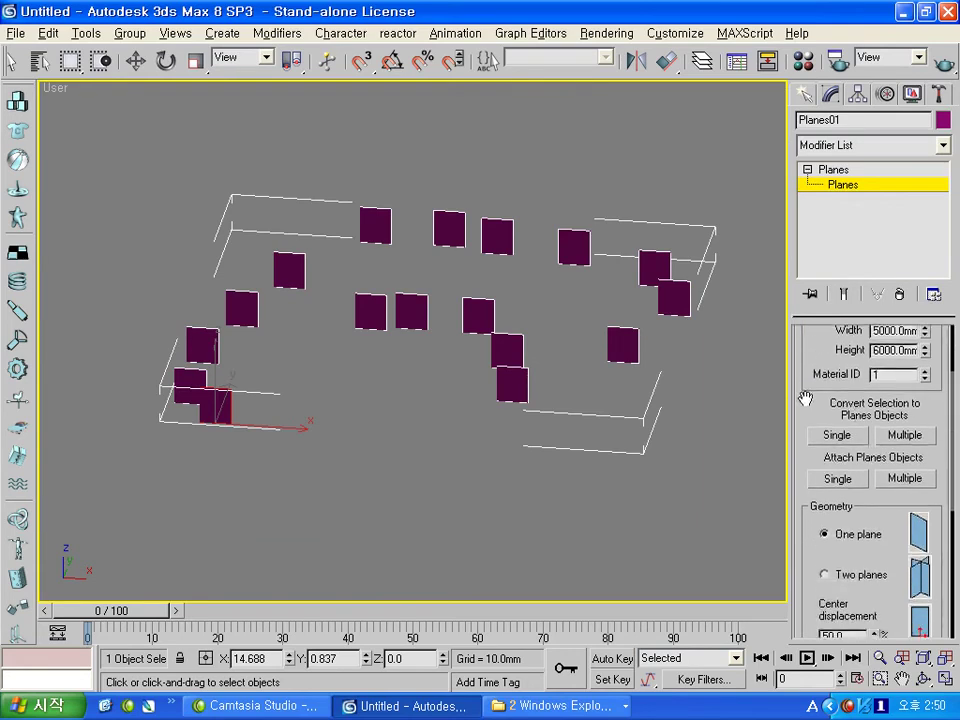
{"action": "left_click_drag", "start_coordinate": [805, 399], "coordinate": [853, 368]}
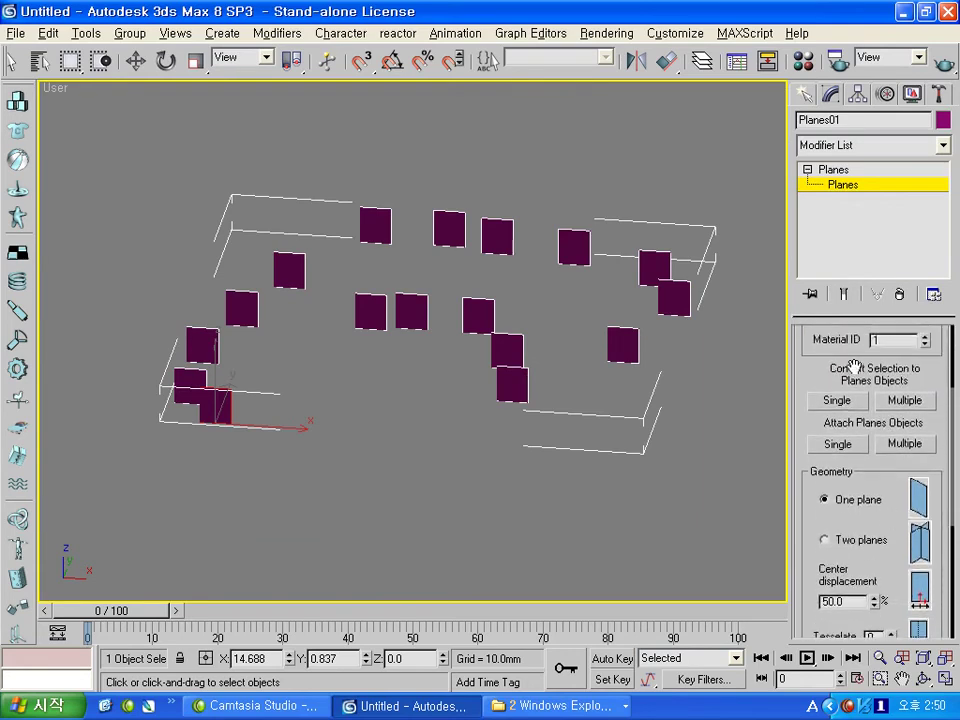
{"action": "scroll", "coordinate": [658, 354], "scroll_direction": "down", "scroll_amount": 2}
- Create a new Planes object with two separate planes on the right
{"action": "key", "text": "w"}
{"action": "left_click", "coordinate": [805, 93]}
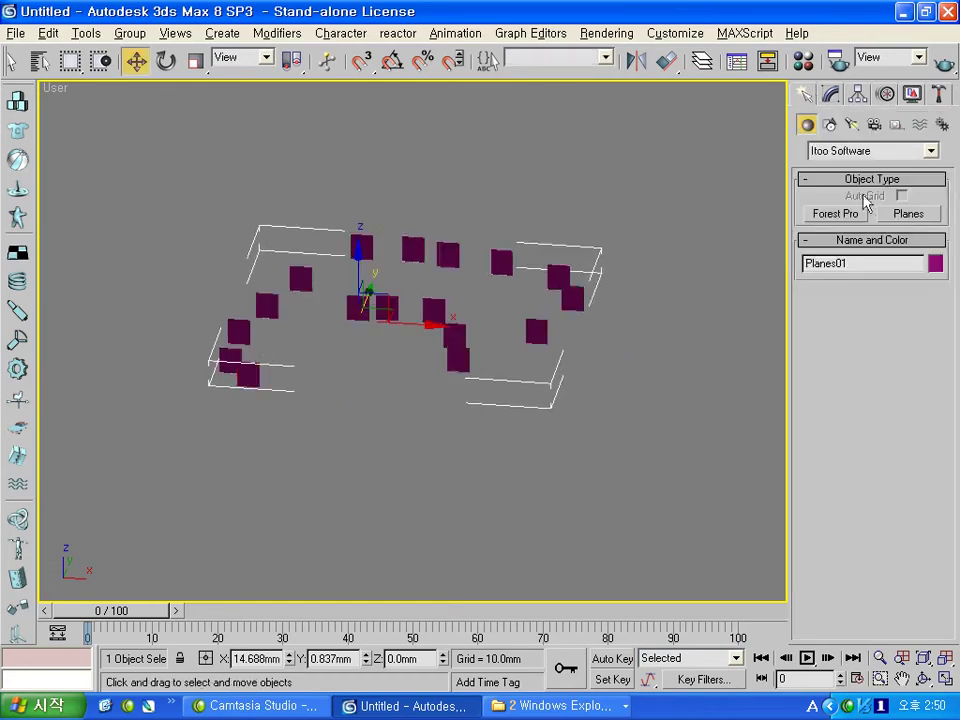
{"action": "left_click", "coordinate": [906, 214]}
{"action": "left_click", "coordinate": [715, 355]}
{"action": "left_click", "coordinate": [724, 410]}
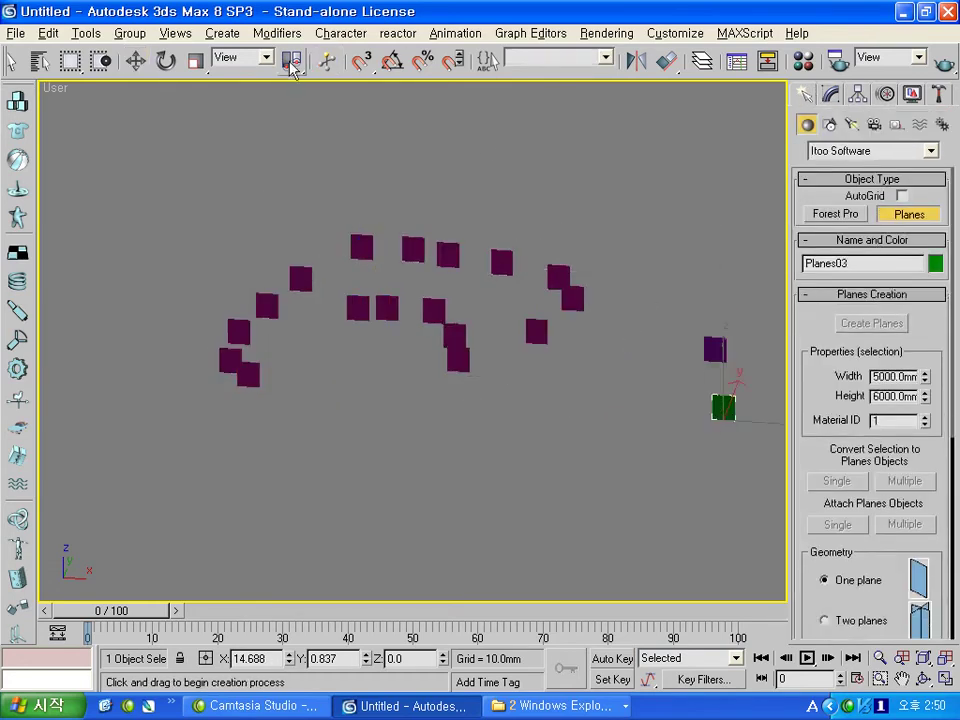
- Select Planes01 and attach the green plane object with Attach Planes Objects
{"action": "left_click", "coordinate": [135, 61]}
{"action": "left_click", "coordinate": [447, 255]}
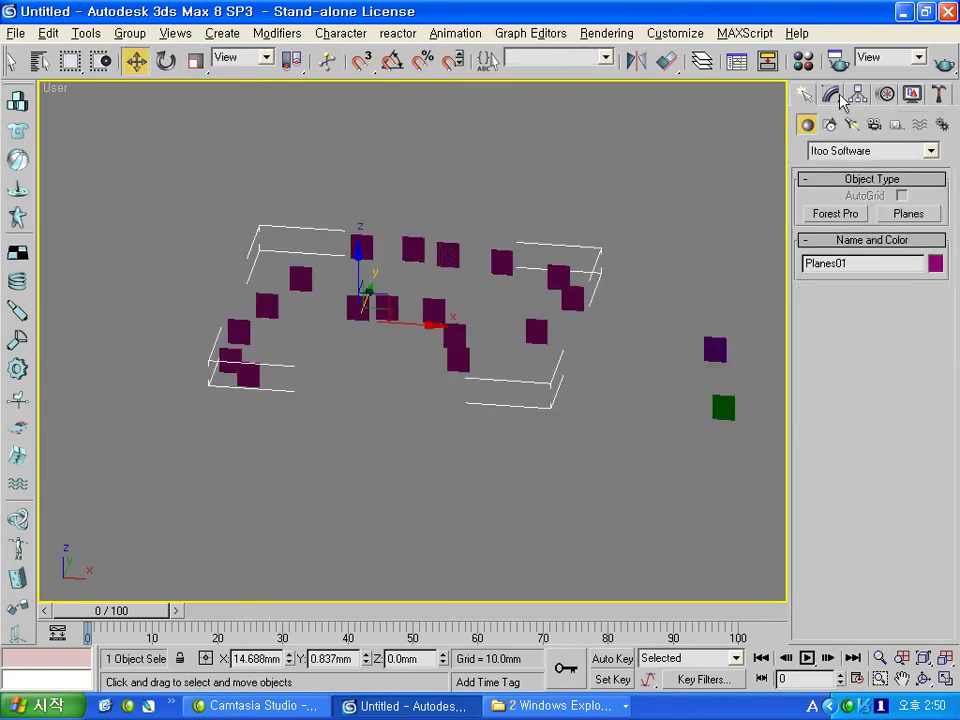
{"action": "left_click", "coordinate": [830, 93]}
{"action": "mouse_move", "coordinate": [952, 345]}
{"action": "left_mouse_down"}
{"action": "mouse_move", "coordinate": [952, 298]}
{"action": "mouse_move", "coordinate": [953, 456]}
{"action": "mouse_move", "coordinate": [952, 318]}
{"action": "left_mouse_up"}
{"action": "scroll", "coordinate": [838, 490], "scroll_direction": "down", "scroll_amount": 1}
{"action": "left_click", "coordinate": [839, 498]}
{"action": "left_click", "coordinate": [724, 406]}
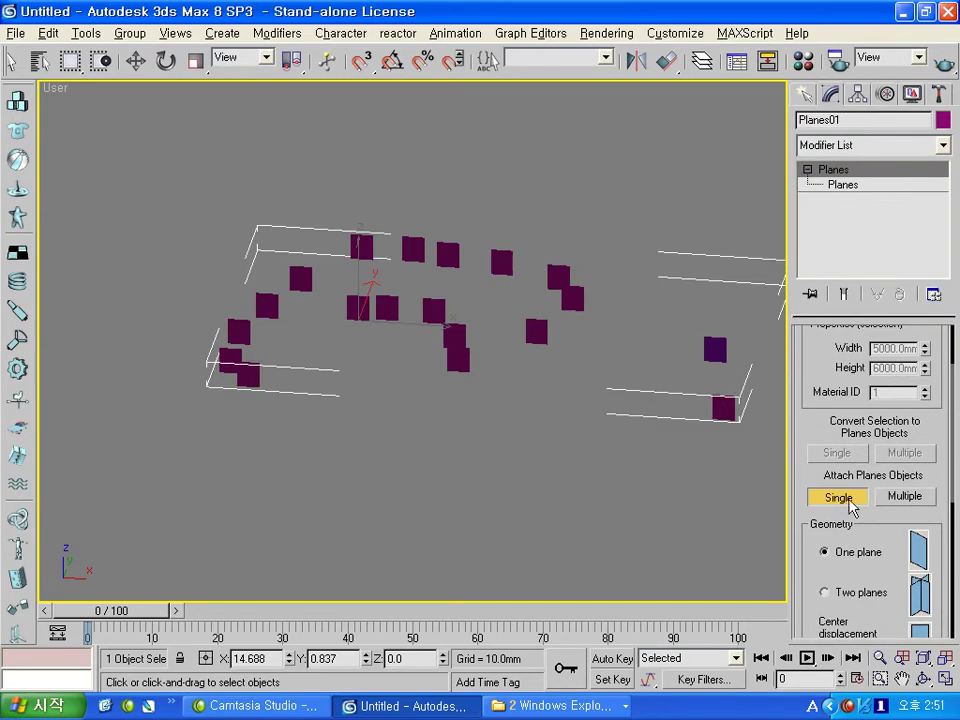
- Attach Planes02 to Planes01 from the Attach List and return to the Planes sub-level
{"action": "key", "text": "h"}
{"action": "left_click", "coordinate": [335, 488]}
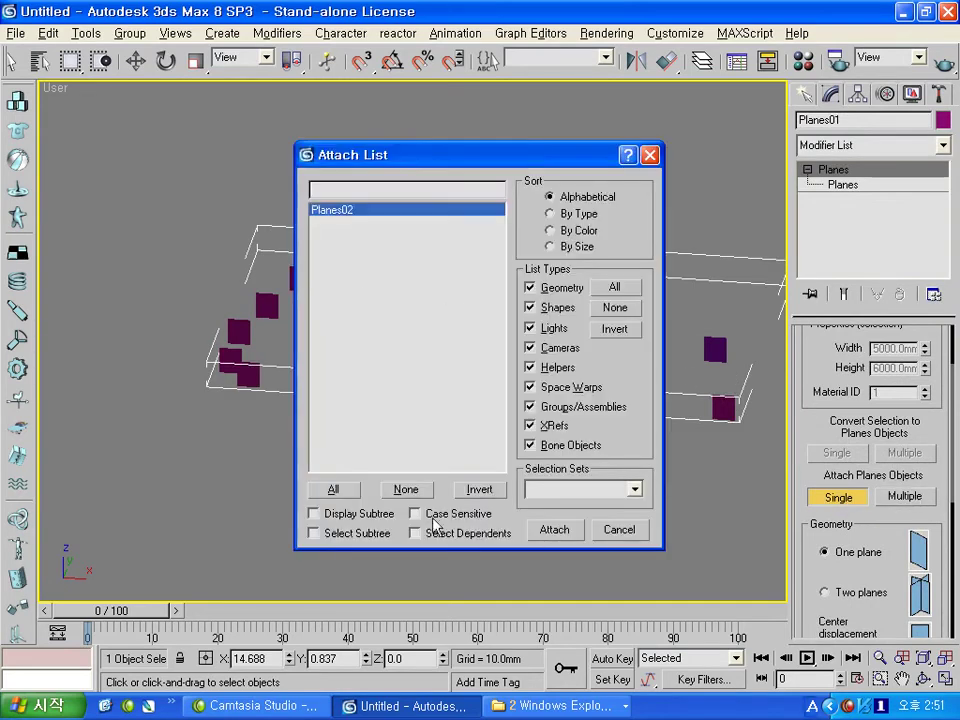
{"action": "left_click", "coordinate": [554, 529]}
{"action": "mouse_move", "coordinate": [600, 471]}
{"action": "middle_mouse_down"}
{"action": "mouse_move", "coordinate": [578, 424]}
{"action": "mouse_move", "coordinate": [510, 403]}
{"action": "middle_mouse_up"}
{"action": "scroll", "coordinate": [510, 403], "scroll_direction": "down", "scroll_amount": 3}
{"action": "scroll", "coordinate": [543, 367], "scroll_direction": "up", "scroll_amount": 1}
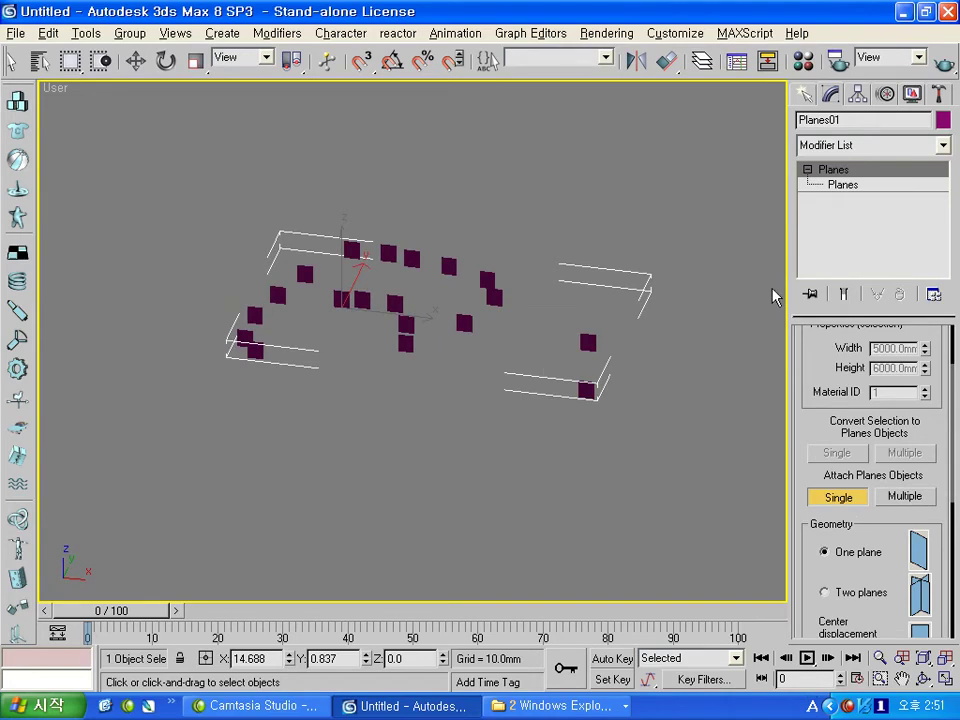
{"action": "left_click", "coordinate": [845, 186]}
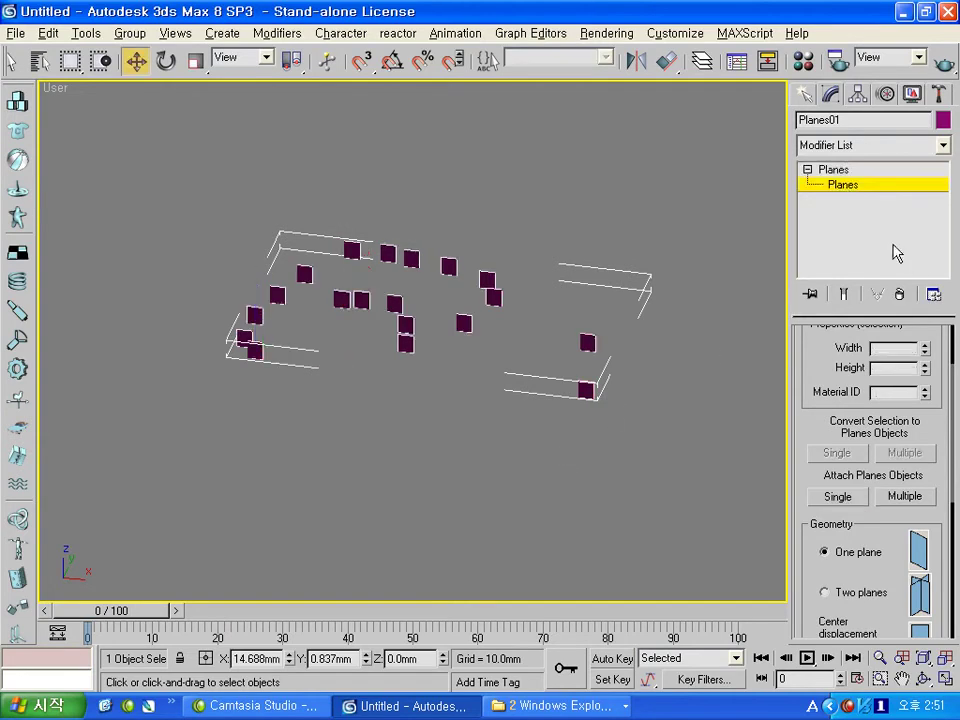
{"action": "scroll", "coordinate": [934, 420], "scroll_direction": "up", "scroll_amount": 3}
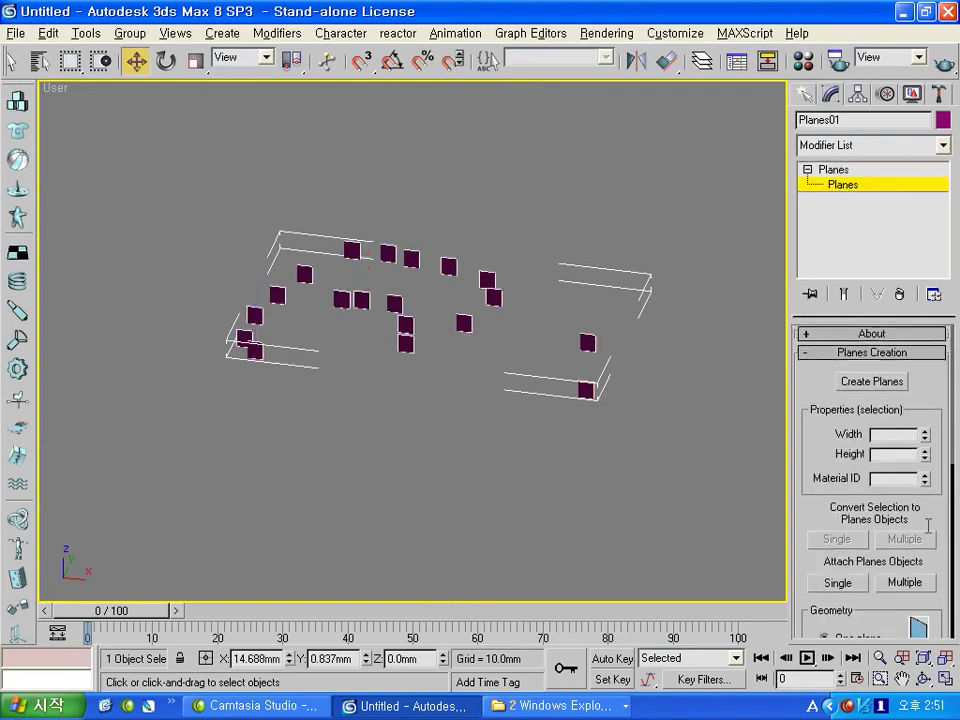
- Add three more planes in a row along the lower-right outline
{"action": "left_click", "coordinate": [628, 421]}
{"action": "left_click", "coordinate": [604, 453]}
{"action": "left_click", "coordinate": [575, 500]}
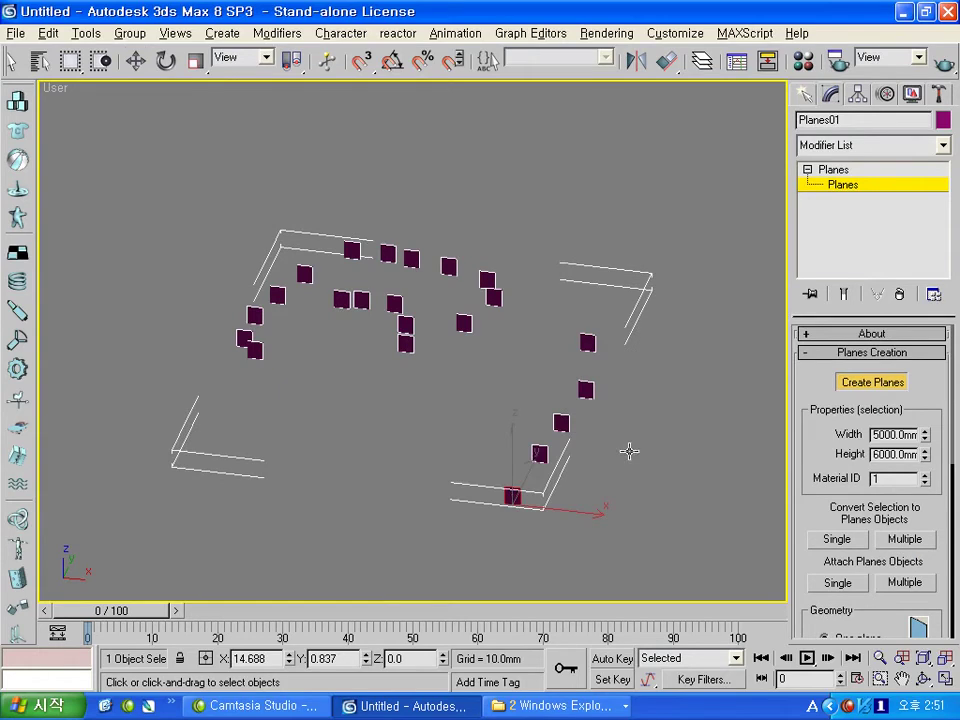
{"action": "middle_click_drag", "start_coordinate": [628, 451], "coordinate": [662, 429], "text": "alt"}
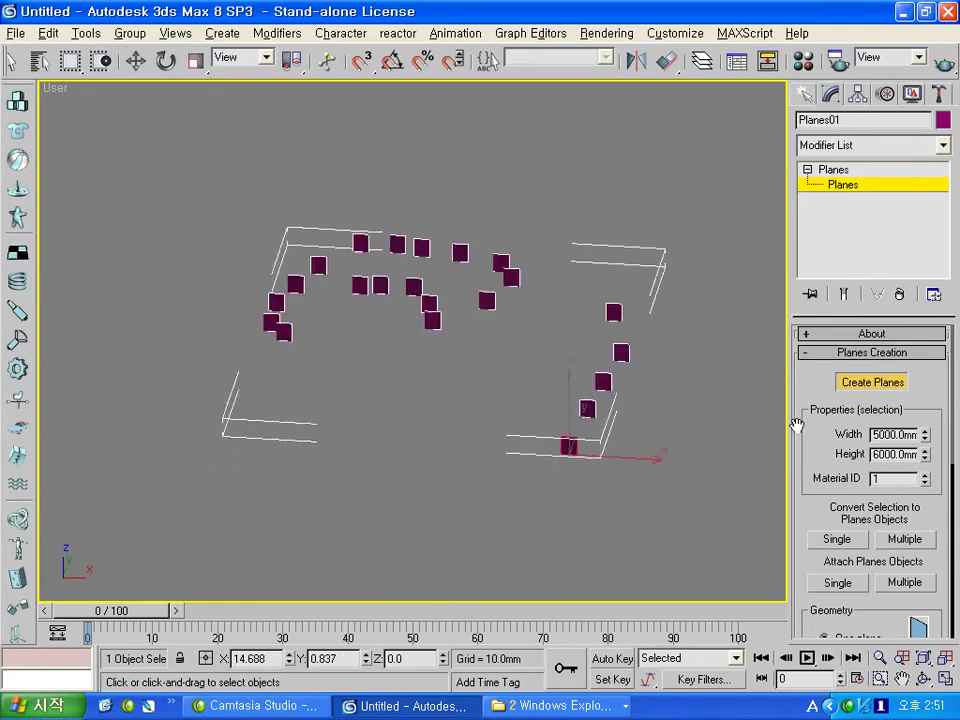
- Try Two planes geometry, revert to One plane, and scroll down to Randomness
{"action": "left_click_drag", "start_coordinate": [796, 426], "coordinate": [735, 418]}
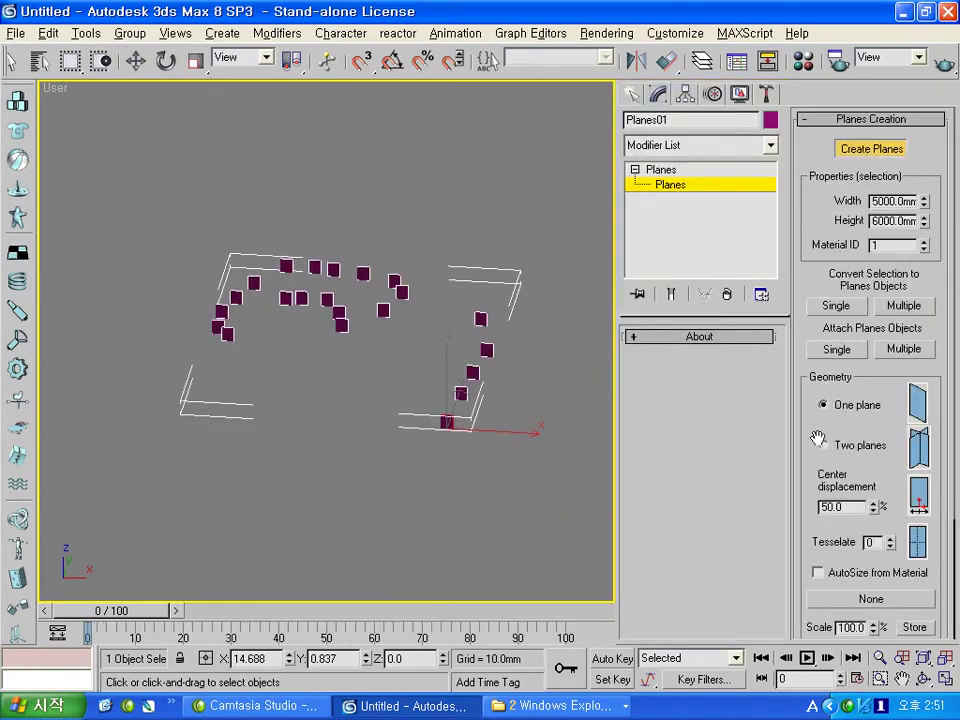
{"action": "left_click_drag", "start_coordinate": [818, 440], "coordinate": [818, 377]}
{"action": "left_click", "coordinate": [840, 384]}
{"action": "left_click", "coordinate": [838, 343]}
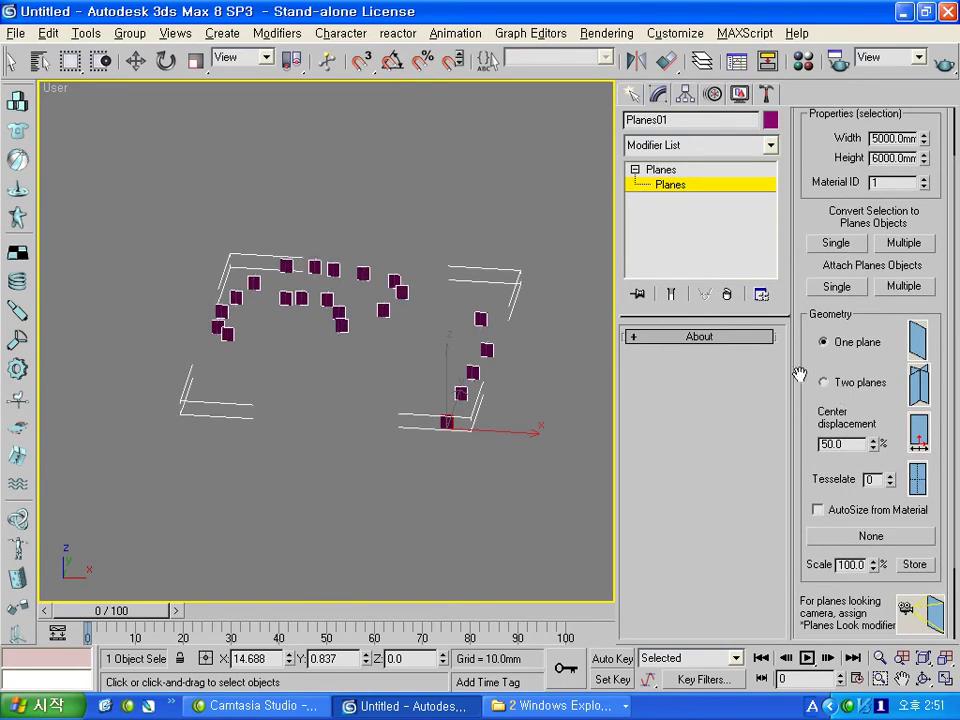
{"action": "scroll", "coordinate": [812, 420], "scroll_direction": "down", "scroll_amount": 4}
{"action": "scroll", "coordinate": [906, 424], "scroll_direction": "down", "scroll_amount": 10}
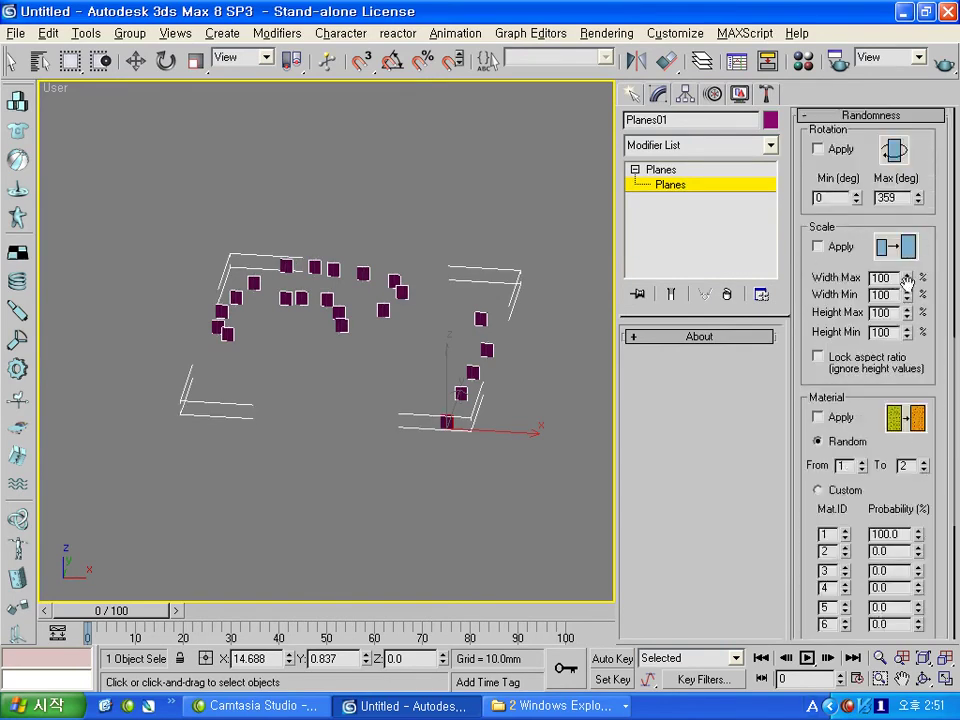
- Apply random scale with Width Max 121, Width Min 140, Height Max 143; move the license error aside
{"action": "left_click", "coordinate": [818, 247]}
{"action": "left_click_drag", "start_coordinate": [906, 276], "coordinate": [908, 314]}
{"action": "left_click", "coordinate": [907, 292]}
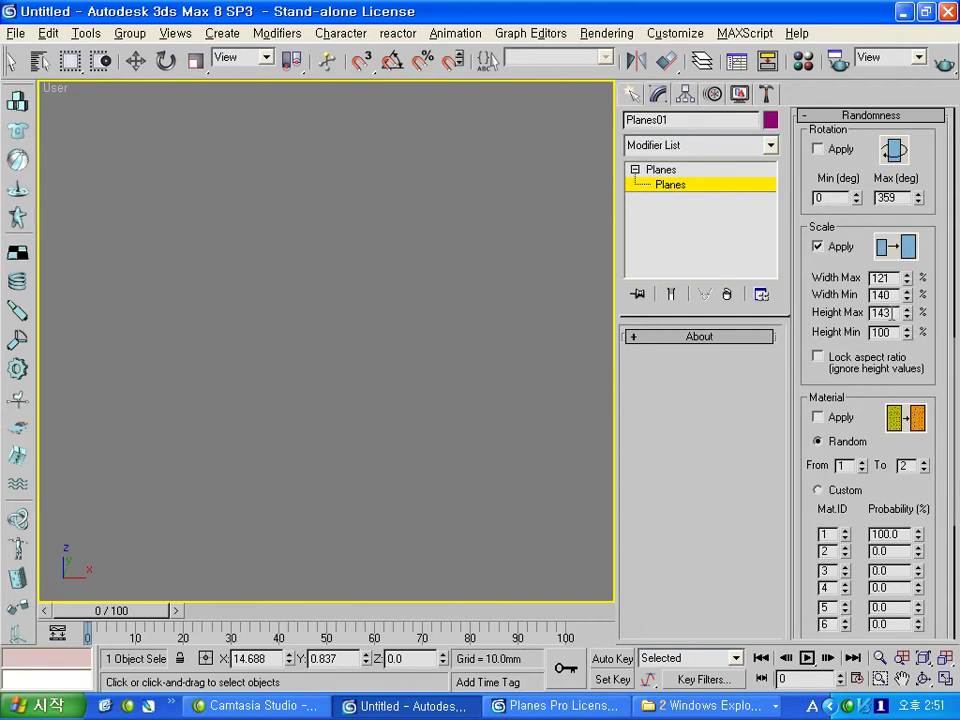
{"action": "left_click", "coordinate": [596, 706]}
{"action": "mouse_move", "coordinate": [576, 340]}
{"action": "left_mouse_down"}
{"action": "mouse_move", "coordinate": [525, 174]}
{"action": "mouse_move", "coordinate": [533, 185]}
{"action": "left_mouse_up"}
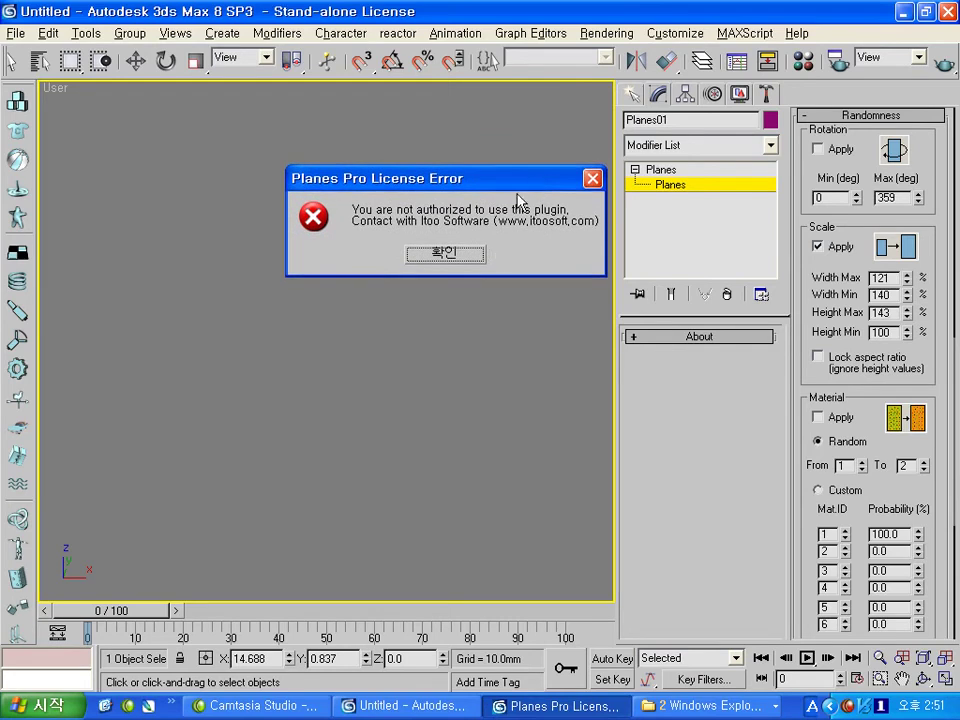
{"action": "left_click_drag", "start_coordinate": [531, 184], "coordinate": [529, 184]}
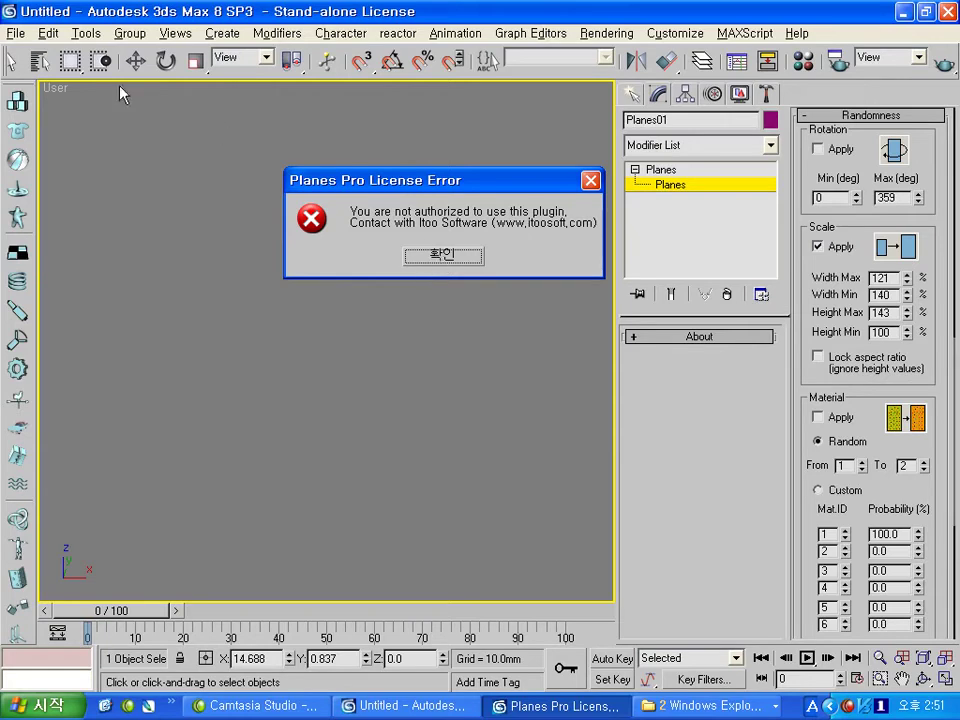
- Save the scene to the Desktop as a.max via Save As
{"action": "left_click", "coordinate": [15, 33]}
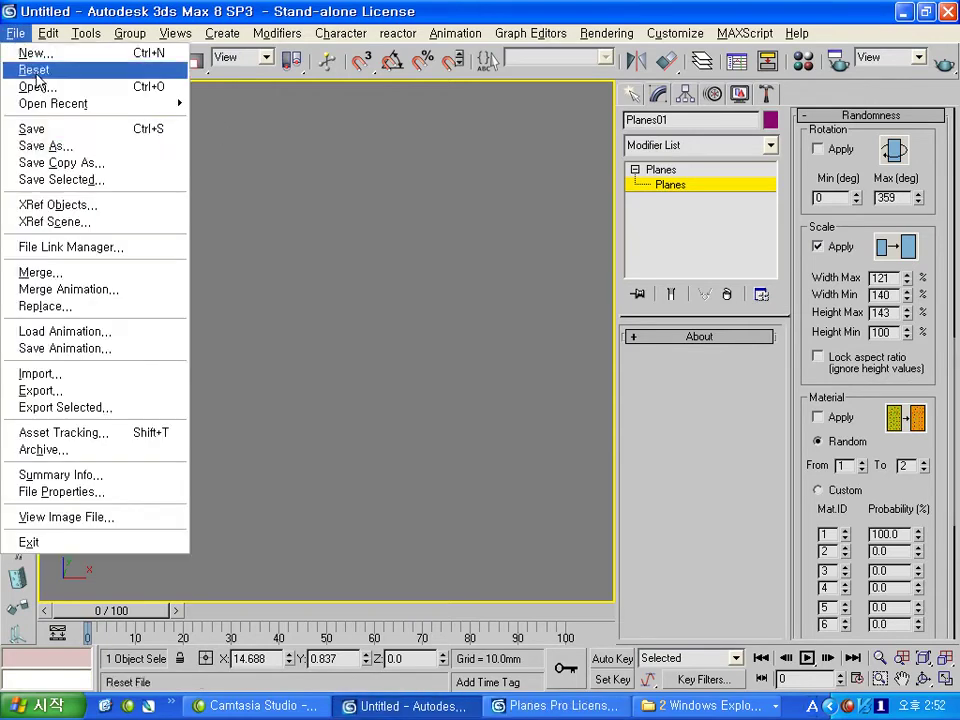
{"action": "left_click", "coordinate": [35, 143]}
{"action": "left_click", "coordinate": [456, 134]}
{"action": "left_click", "coordinate": [456, 134]}
{"action": "left_click", "coordinate": [456, 134]}
{"action": "left_click", "coordinate": [456, 134]}
{"action": "left_click", "coordinate": [456, 134]}
{"action": "left_click", "coordinate": [456, 134]}
{"action": "type", "text": "a"}
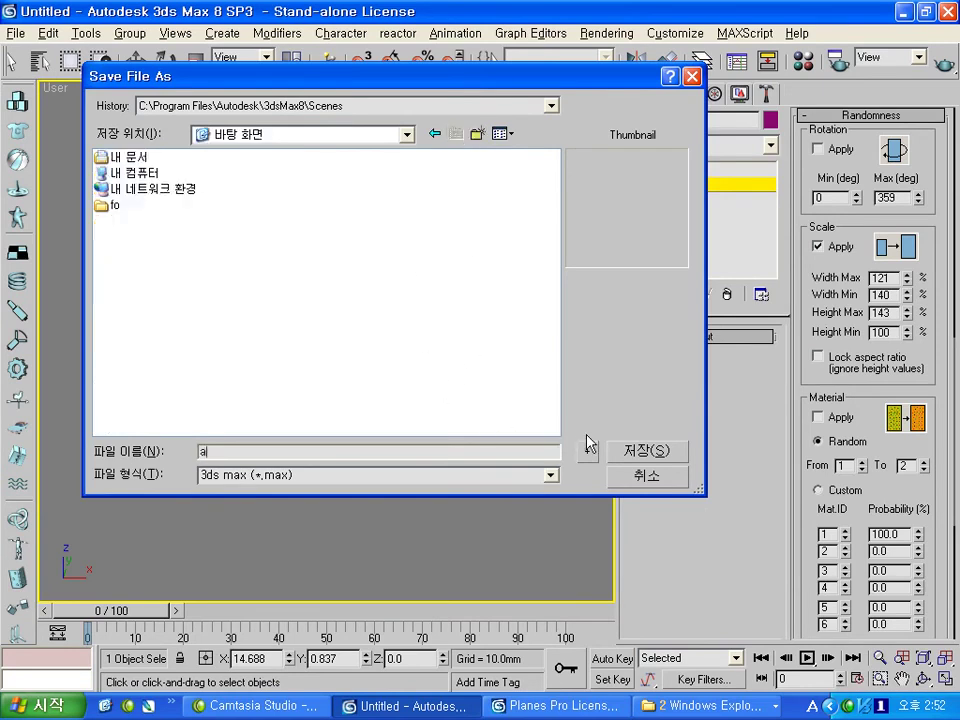
{"action": "left_click", "coordinate": [646, 451]}
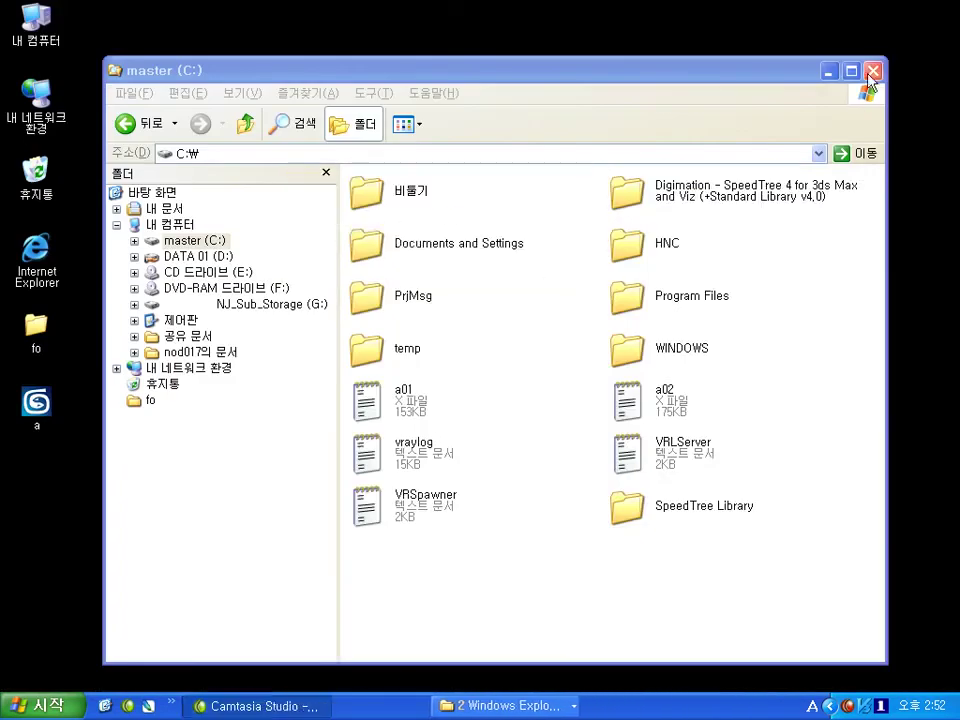
- Reopen a.max from the desktop icon and dismiss the 3dsmax.exe error dialog
{"action": "double_click", "coordinate": [36, 403]}
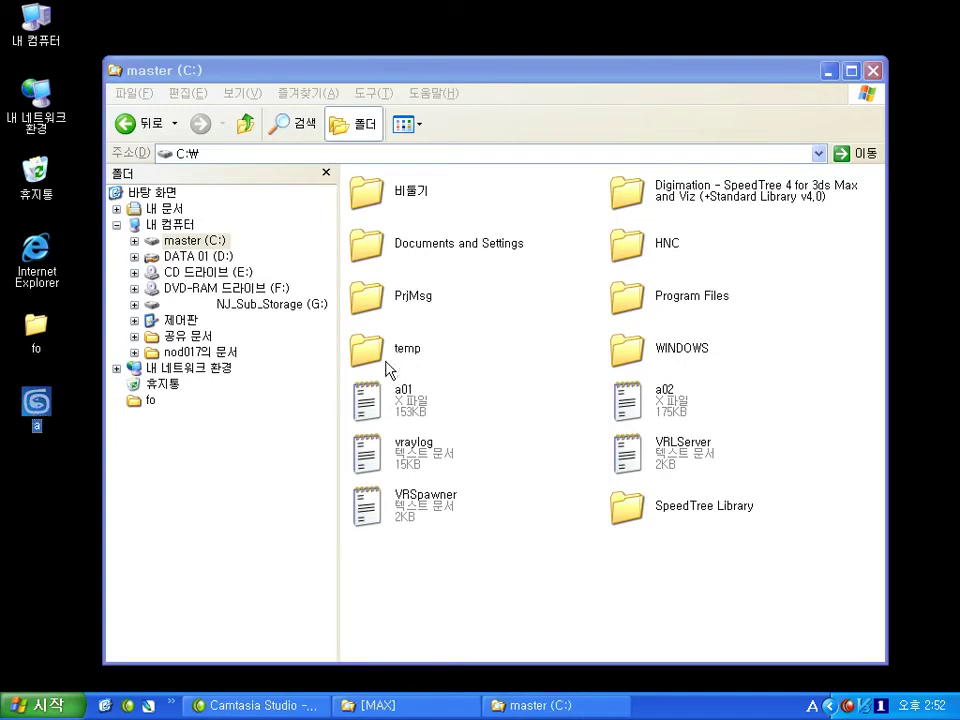
{"action": "left_click", "coordinate": [824, 74]}
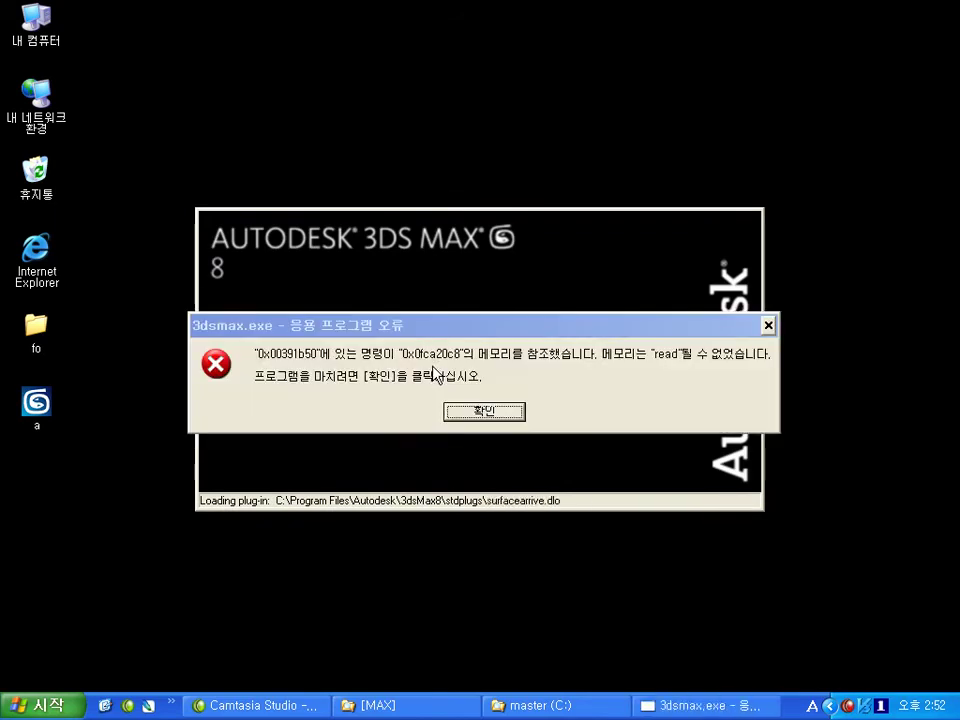
{"action": "left_click", "coordinate": [480, 412]}
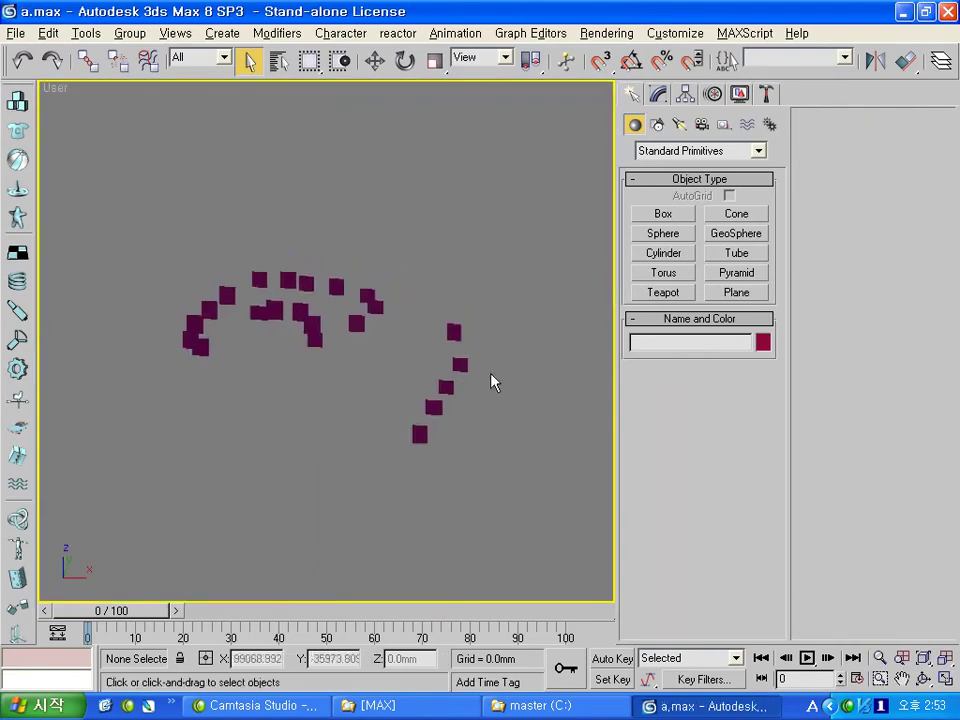
- Select Planes01 and review its Randomness and Creation Tools rollouts in Modify
{"action": "left_click", "coordinate": [462, 365]}
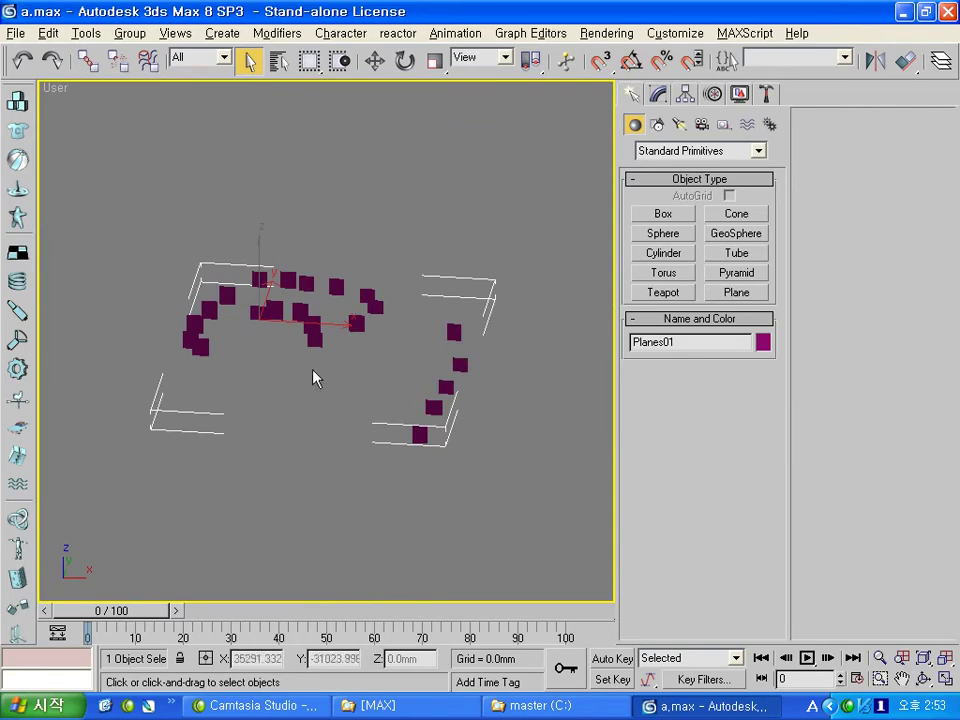
{"action": "right_click", "coordinate": [390, 403]}
{"action": "mouse_move", "coordinate": [420, 545]}
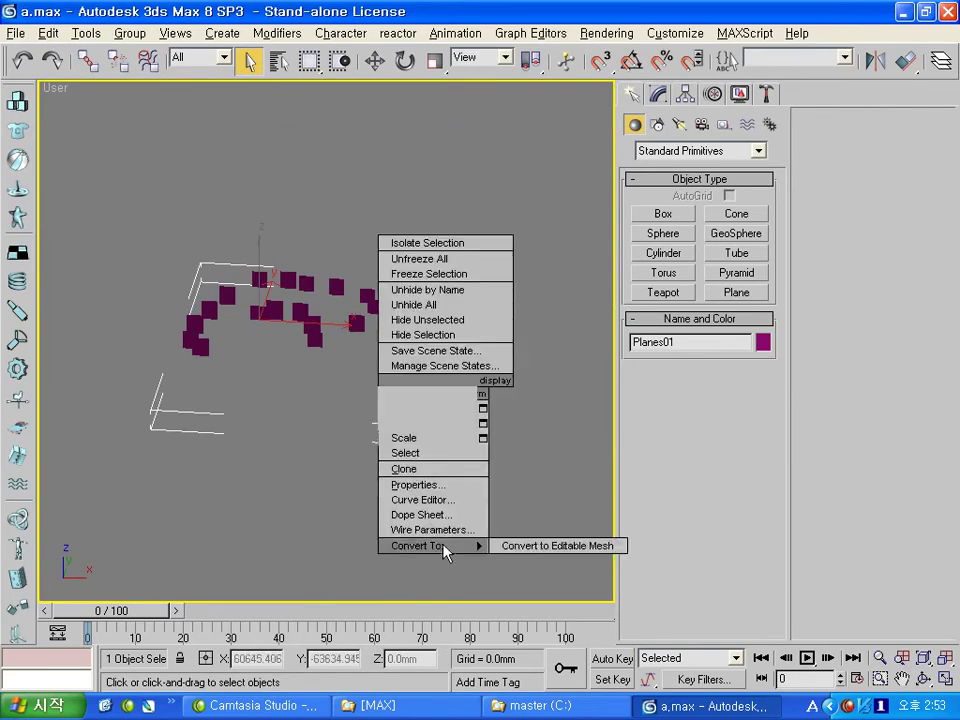
{"action": "left_click", "coordinate": [488, 164]}
{"action": "left_click", "coordinate": [376, 62]}
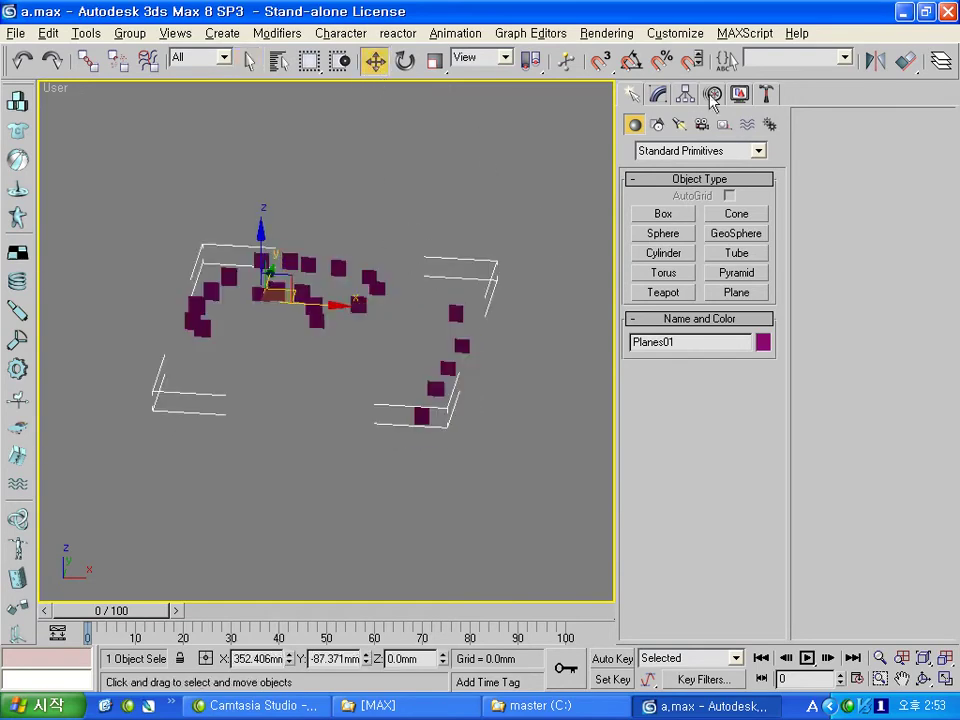
{"action": "left_click", "coordinate": [713, 94]}
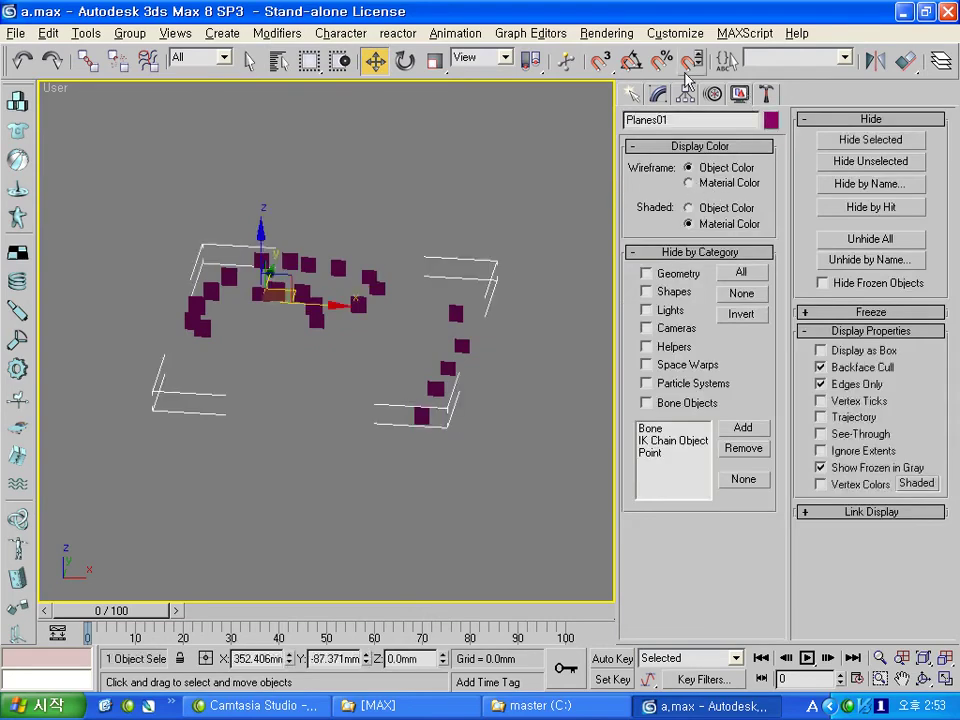
{"action": "left_click", "coordinate": [659, 94]}
{"action": "left_click_drag", "start_coordinate": [919, 455], "coordinate": [892, 333]}
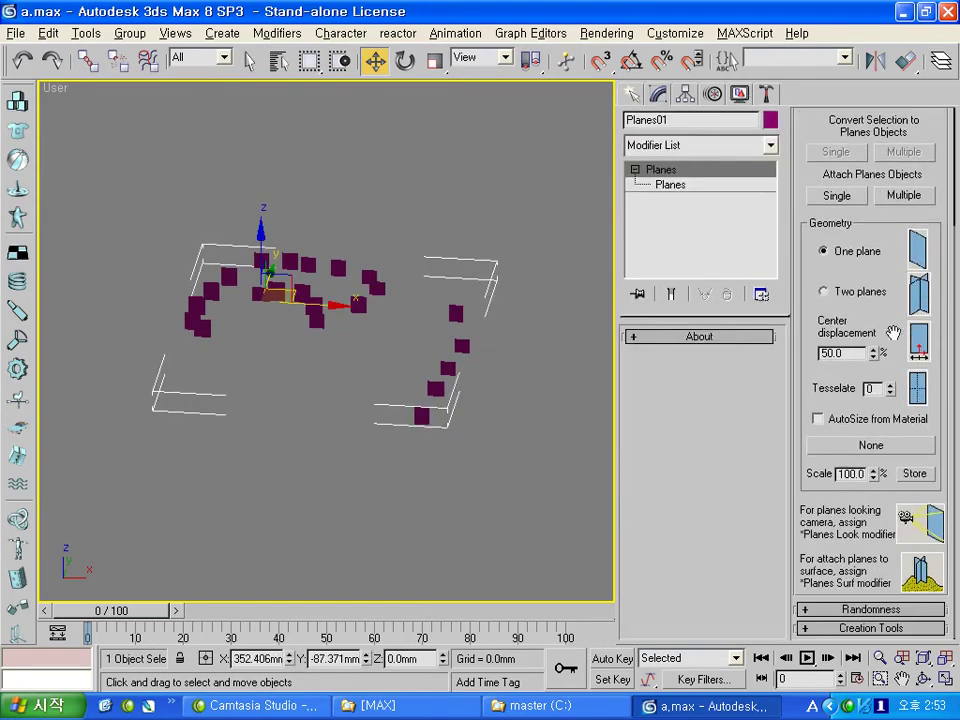
{"action": "left_click", "coordinate": [864, 617]}
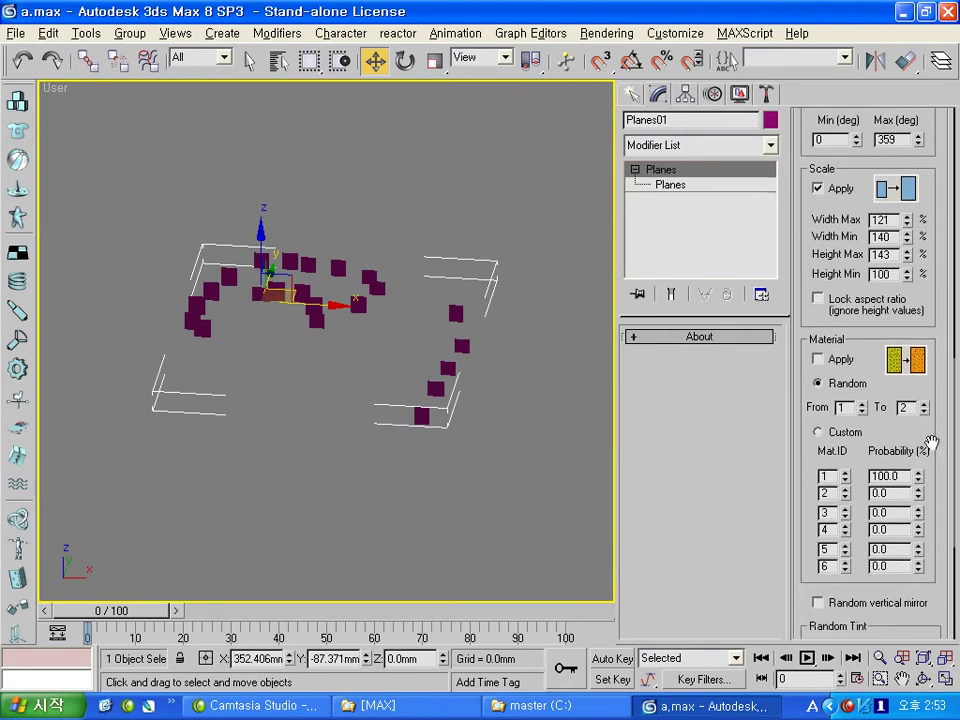
{"action": "left_click_drag", "start_coordinate": [936, 529], "coordinate": [890, 440]}
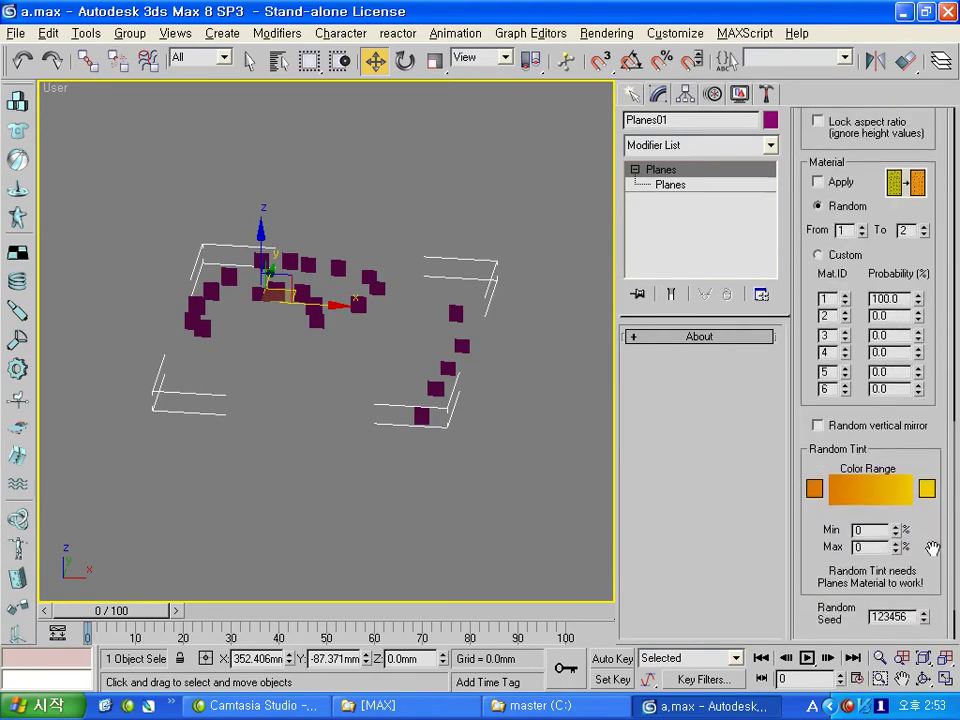
{"action": "left_click_drag", "start_coordinate": [931, 548], "coordinate": [906, 364]}
{"action": "left_click", "coordinate": [897, 630]}
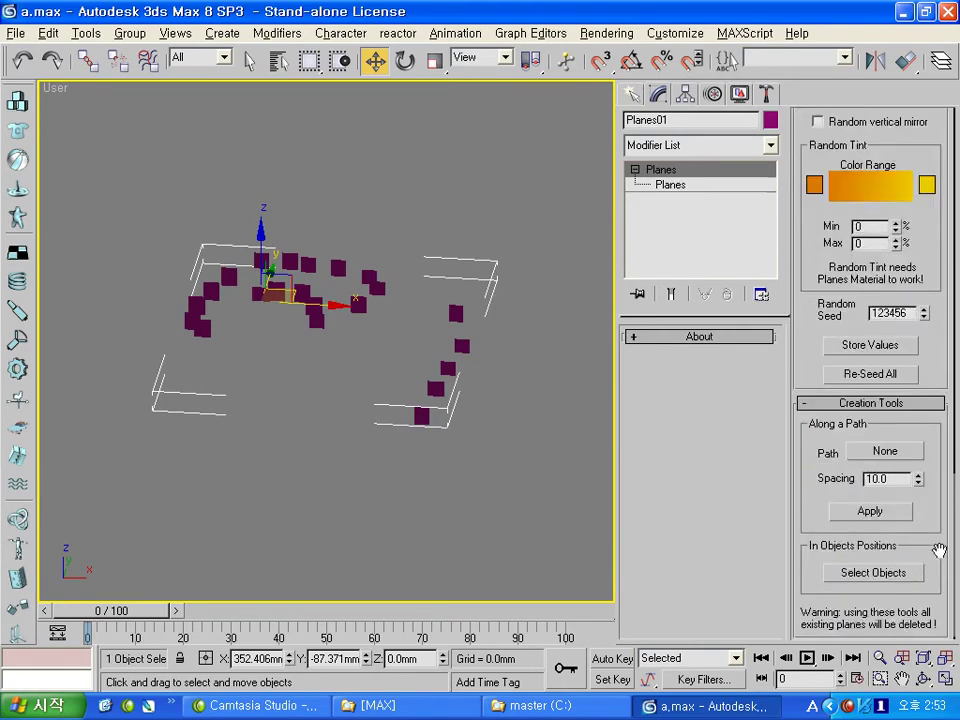
{"action": "left_click_drag", "start_coordinate": [939, 551], "coordinate": [939, 519]}
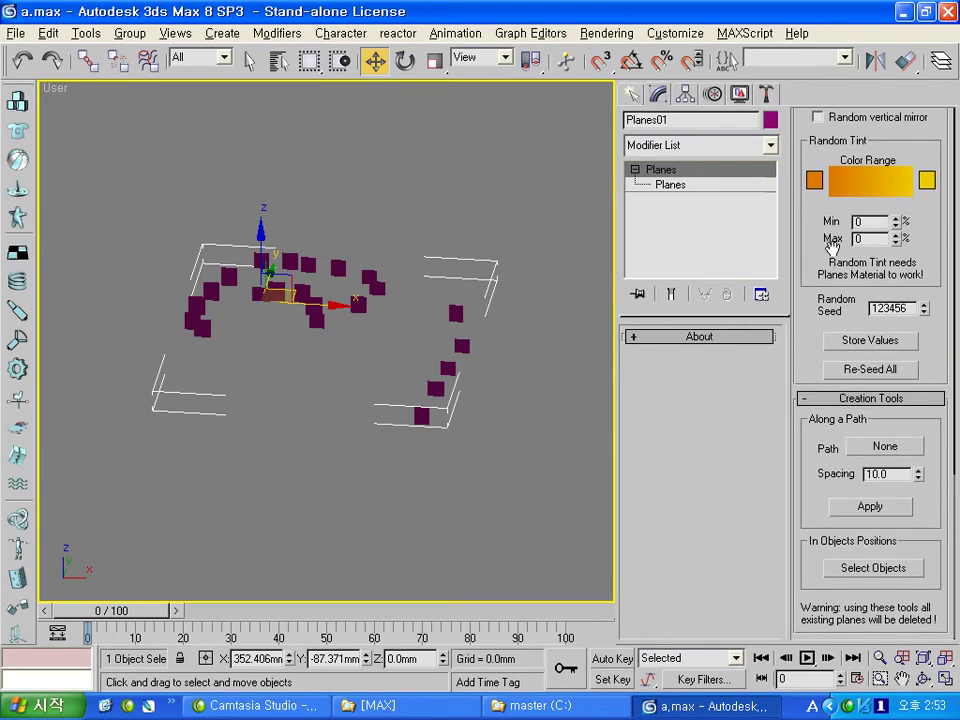
{"action": "scroll", "coordinate": [831, 246], "scroll_direction": "up", "scroll_amount": 3}
{"action": "scroll", "coordinate": [831, 246], "scroll_direction": "up", "scroll_amount": 5}
{"action": "scroll", "coordinate": [830, 246], "scroll_direction": "up", "scroll_amount": 5}
{"action": "scroll", "coordinate": [828, 247], "scroll_direction": "up", "scroll_amount": 5}
{"action": "scroll", "coordinate": [826, 247], "scroll_direction": "up", "scroll_amount": 5}
{"action": "scroll", "coordinate": [824, 230], "scroll_direction": "up", "scroll_amount": 2}
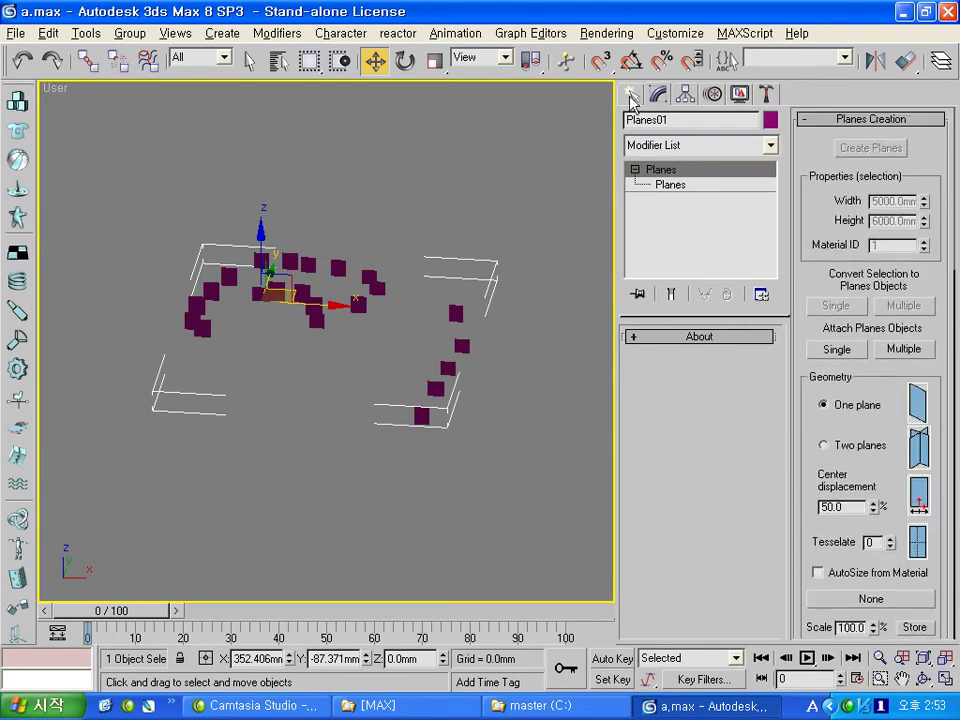
- Unhide all objects from the Display panel and switch the viewport to wireframe
{"action": "left_click", "coordinate": [632, 94]}
{"action": "scroll", "coordinate": [450, 321], "scroll_direction": "down", "scroll_amount": 4}
{"action": "left_click", "coordinate": [739, 94]}
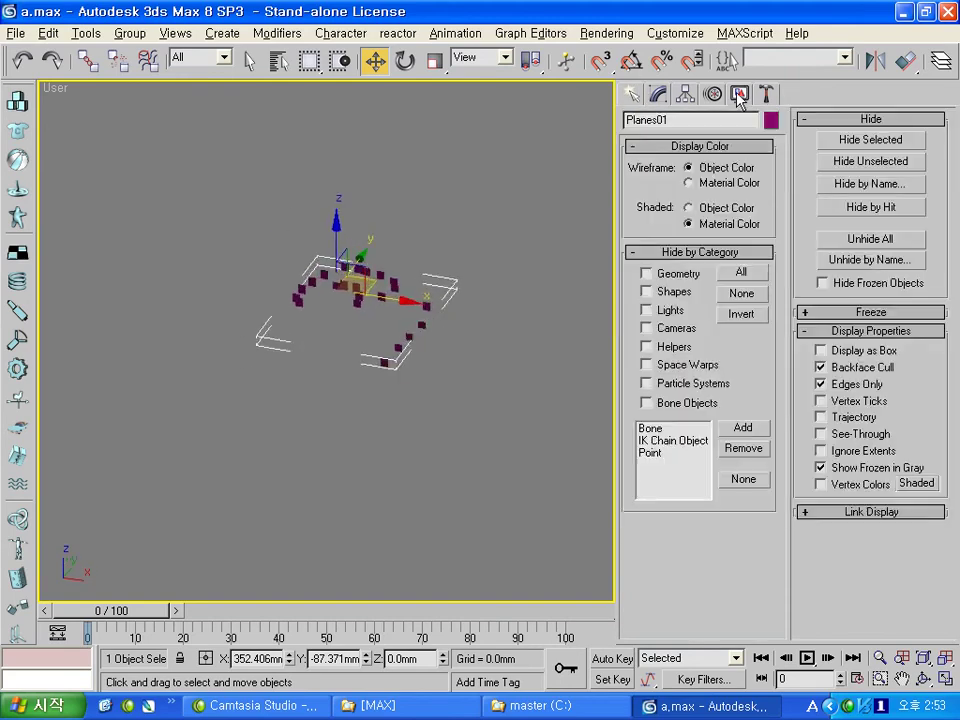
{"action": "left_click", "coordinate": [852, 239]}
{"action": "scroll", "coordinate": [385, 396], "scroll_direction": "up", "scroll_amount": 1}
{"action": "scroll", "coordinate": [380, 394], "scroll_direction": "up", "scroll_amount": 2}
{"action": "scroll", "coordinate": [392, 407], "scroll_direction": "up", "scroll_amount": 2}
{"action": "scroll", "coordinate": [350, 371], "scroll_direction": "up", "scroll_amount": 2}
{"action": "scroll", "coordinate": [394, 349], "scroll_direction": "up", "scroll_amount": 2}
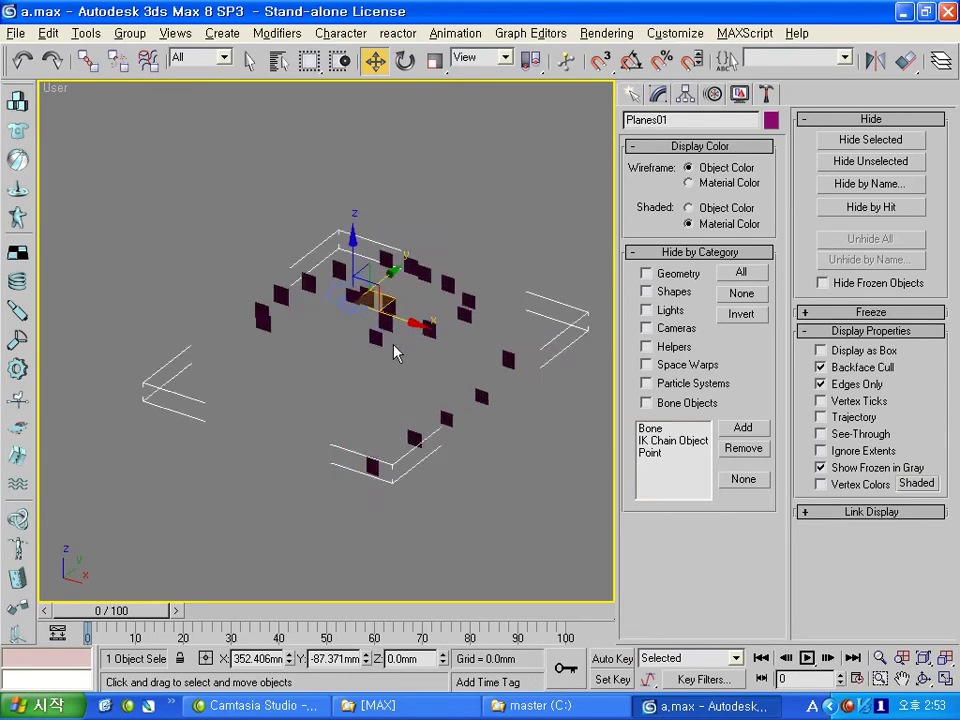
{"action": "scroll", "coordinate": [448, 293], "scroll_direction": "up", "scroll_amount": 2}
{"action": "scroll", "coordinate": [386, 467], "scroll_direction": "up", "scroll_amount": 3}
{"action": "key", "text": "F3"}
- Bring up Create > Cameras with Target camera, then switch the viewport to Top view
{"action": "left_click", "coordinate": [349, 497]}
{"action": "left_click", "coordinate": [354, 491]}
{"action": "scroll", "coordinate": [378, 360], "scroll_direction": "down", "scroll_amount": 5}
{"action": "scroll", "coordinate": [378, 360], "scroll_direction": "down", "scroll_amount": 3}
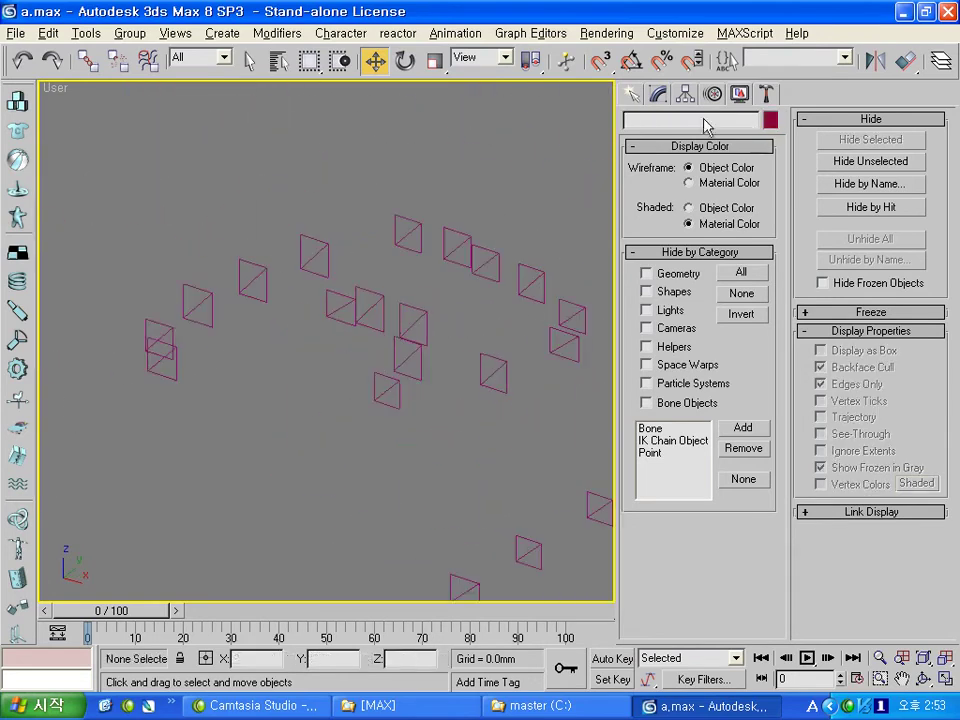
{"action": "left_click", "coordinate": [632, 94]}
{"action": "left_click", "coordinate": [702, 124]}
{"action": "left_click", "coordinate": [664, 214]}
{"action": "key", "text": "r"}
{"action": "scroll", "coordinate": [332, 375], "scroll_direction": "down", "scroll_amount": 5}
{"action": "scroll", "coordinate": [422, 338], "scroll_direction": "down", "scroll_amount": 2}
{"action": "key", "text": "t"}
{"action": "scroll", "coordinate": [288, 440], "scroll_direction": "down", "scroll_amount": 6}
- Place target camera Camera01 aimed across the planes, view through it and orbit it around its target
{"action": "left_click_drag", "start_coordinate": [286, 430], "coordinate": [343, 332]}
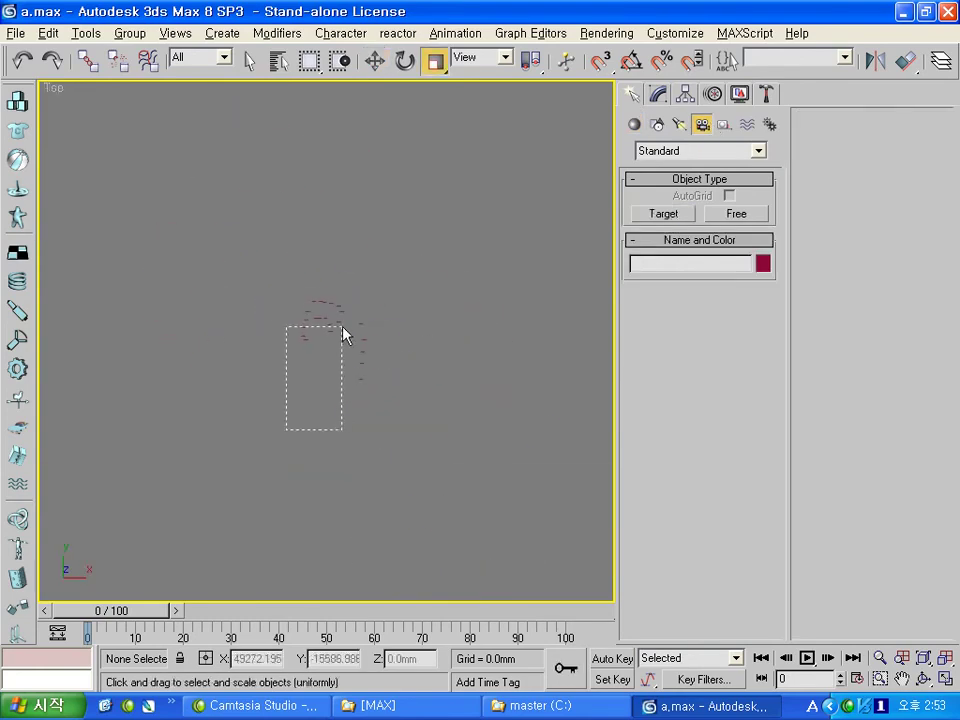
{"action": "left_click", "coordinate": [664, 214]}
{"action": "left_click_drag", "start_coordinate": [308, 406], "coordinate": [280, 406]}
{"action": "key", "text": "c"}
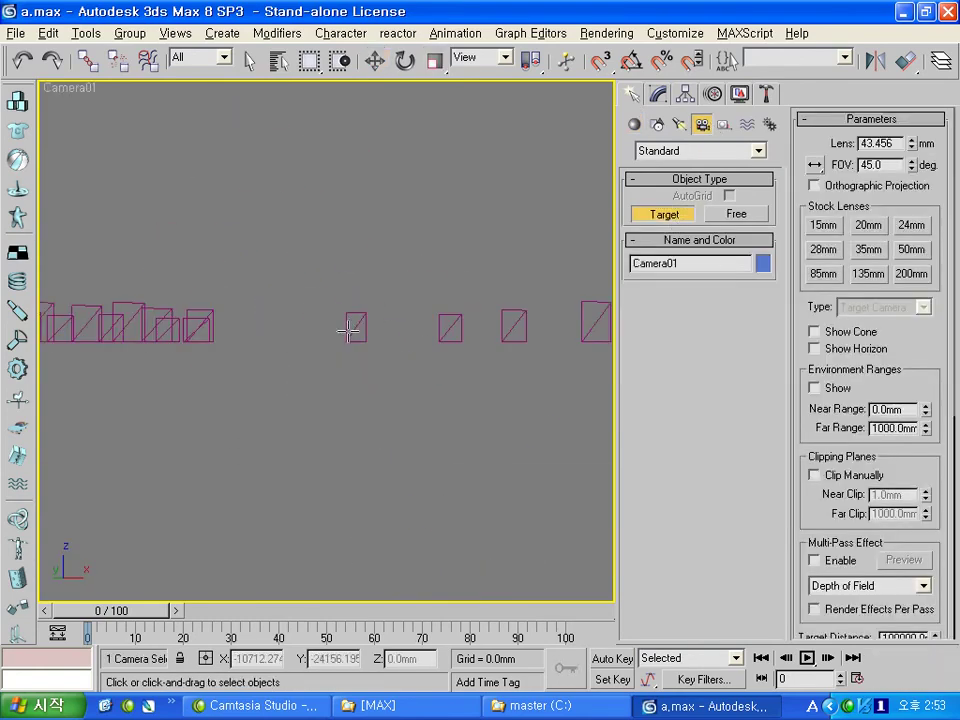
{"action": "left_click", "coordinate": [923, 678]}
{"action": "left_click_drag", "start_coordinate": [608, 467], "coordinate": [369, 381]}
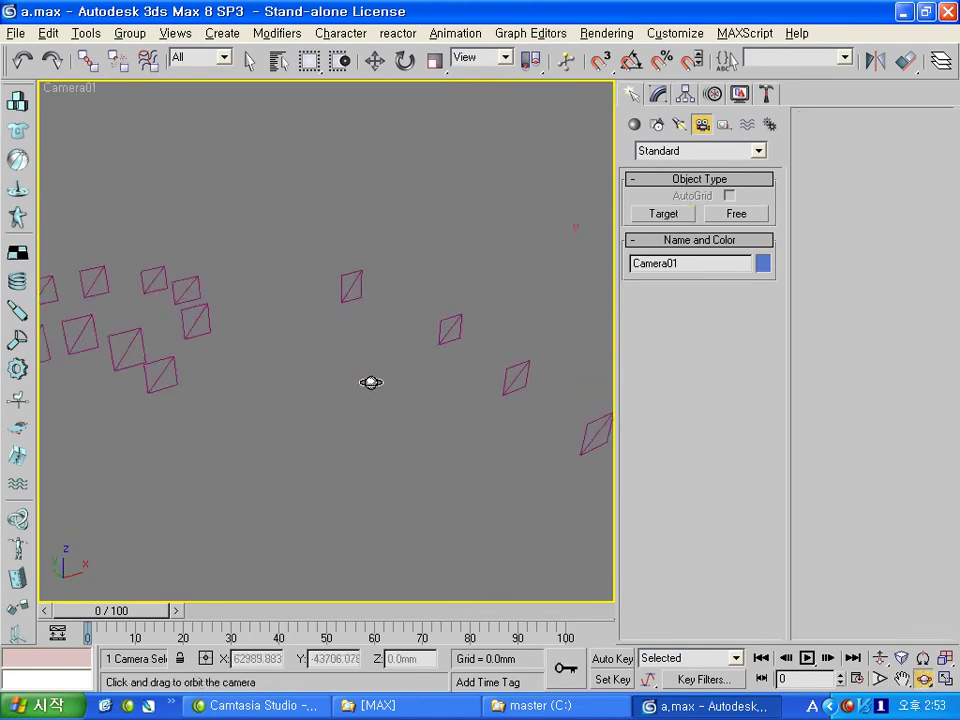
- Return to the Top view, select Planes01 and bring up its Modifier List
{"action": "left_click", "coordinate": [375, 61]}
{"action": "key", "text": "t"}
{"action": "left_click", "coordinate": [384, 261]}
{"action": "scroll", "coordinate": [390, 280], "scroll_direction": "down", "scroll_amount": 2}
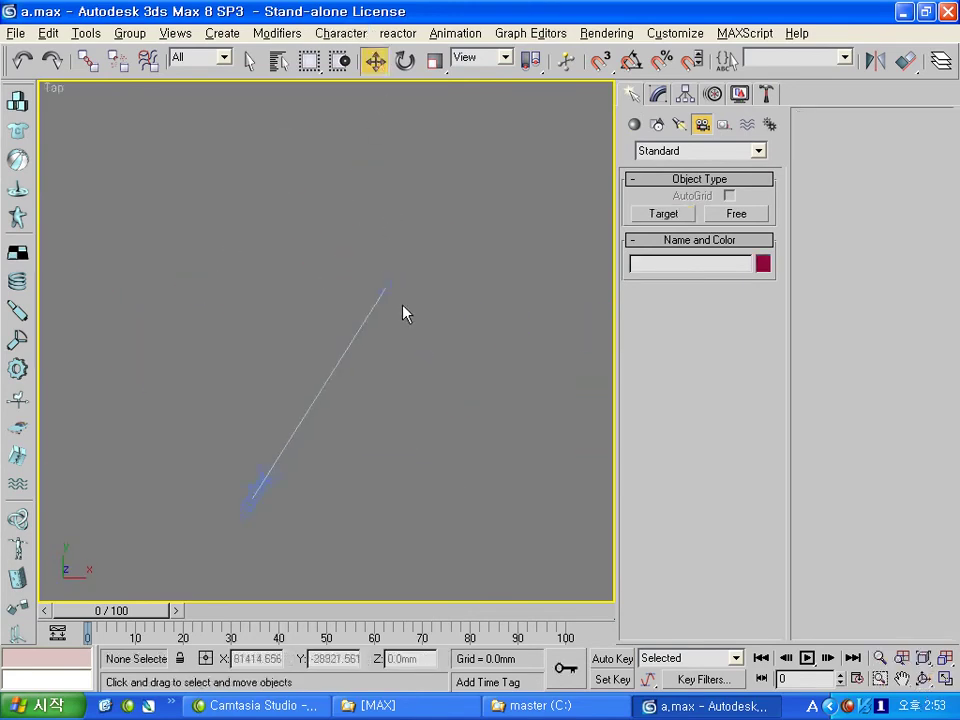
{"action": "left_click", "coordinate": [418, 260]}
{"action": "left_click", "coordinate": [658, 93]}
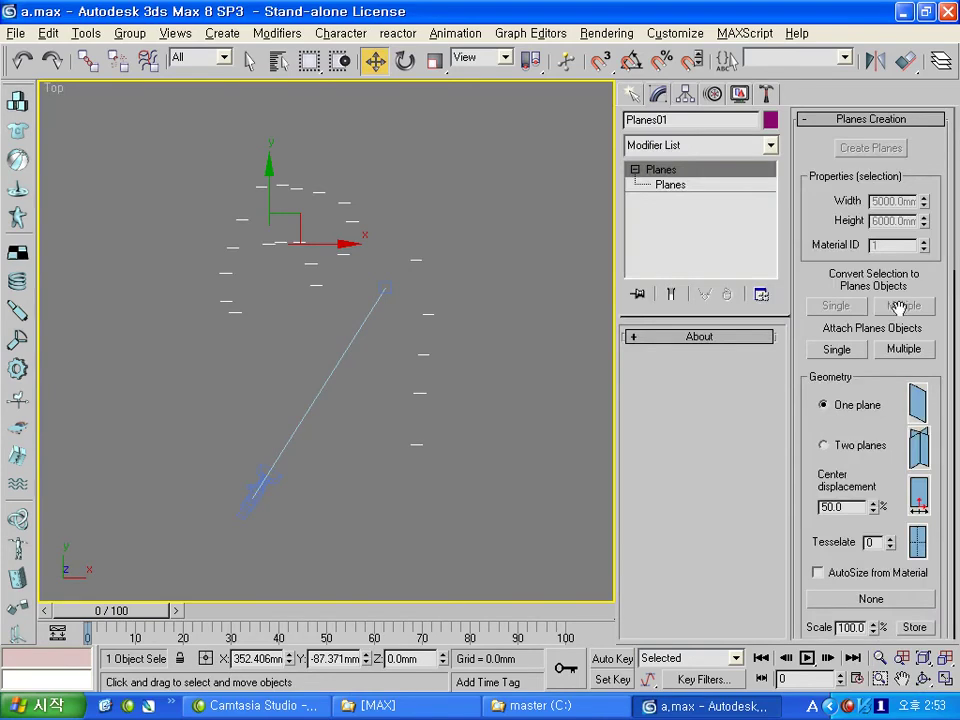
{"action": "scroll", "coordinate": [900, 308], "scroll_direction": "down", "scroll_amount": 2}
{"action": "scroll", "coordinate": [896, 428], "scroll_direction": "down", "scroll_amount": 4}
{"action": "scroll", "coordinate": [896, 440], "scroll_direction": "down", "scroll_amount": 4}
{"action": "scroll", "coordinate": [893, 450], "scroll_direction": "down", "scroll_amount": 4}
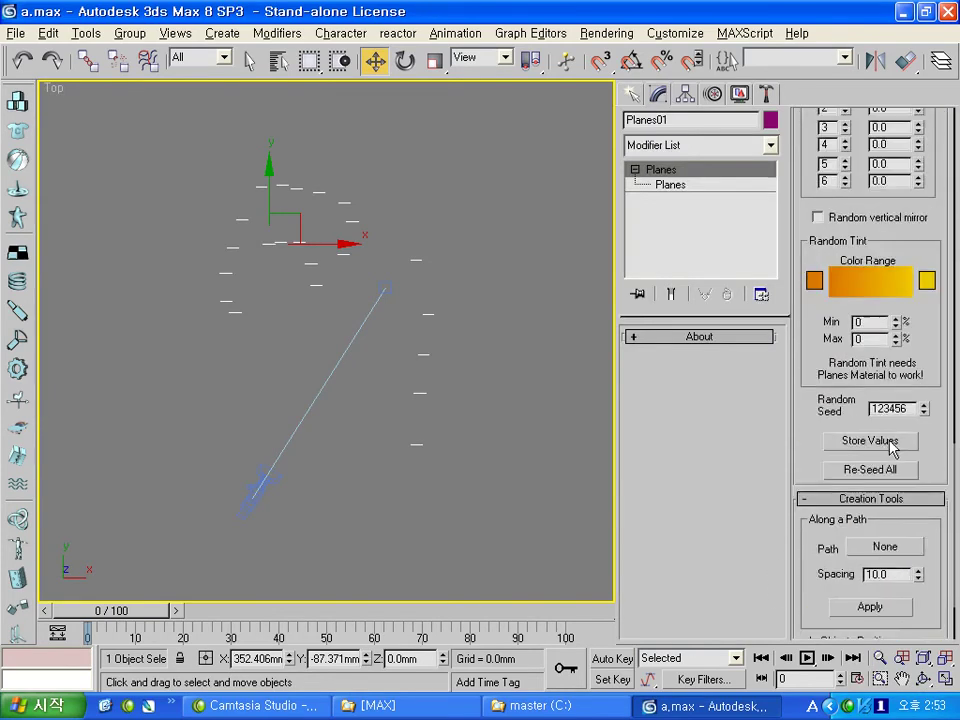
{"action": "scroll", "coordinate": [880, 420], "scroll_direction": "down", "scroll_amount": 4}
{"action": "left_click", "coordinate": [772, 146]}
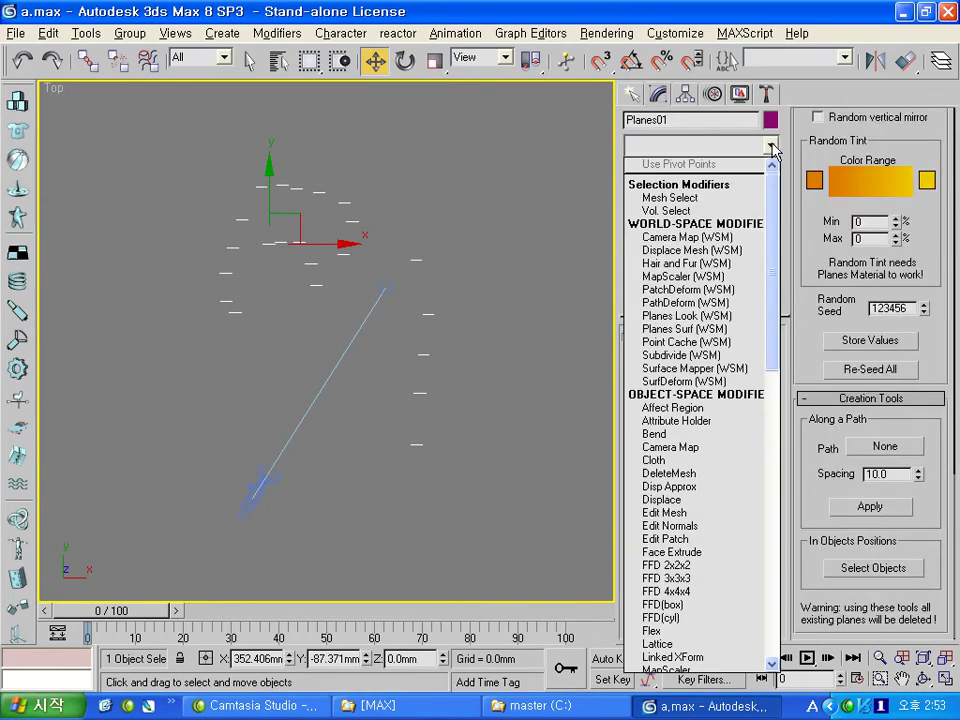
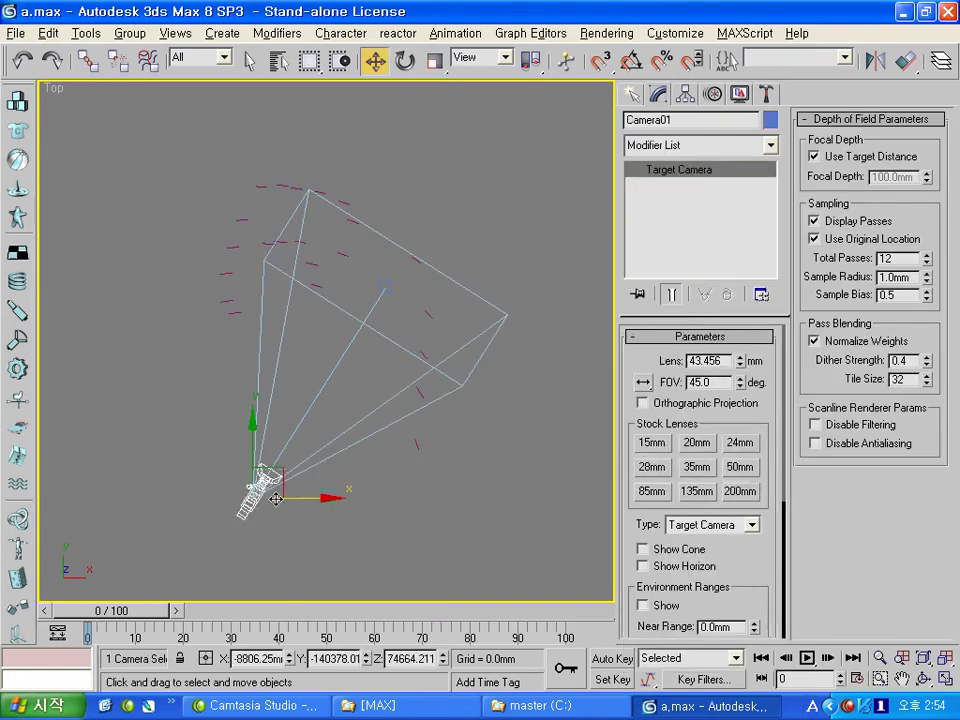
- Move Camera01 up and left, then draw a large Standard Primitives Plane in the Top view
{"action": "mouse_move", "coordinate": [285, 480]}
{"action": "left_mouse_down"}
{"action": "mouse_move", "coordinate": [201, 315]}
{"action": "mouse_move", "coordinate": [300, 422]}
{"action": "left_mouse_up"}
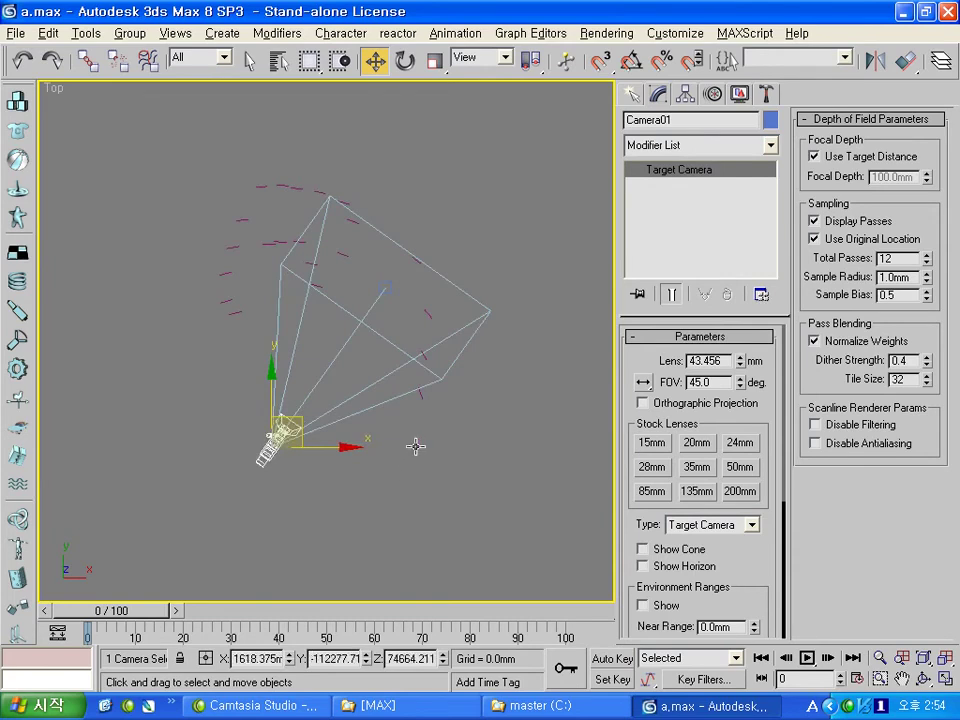
{"action": "left_click", "coordinate": [418, 453]}
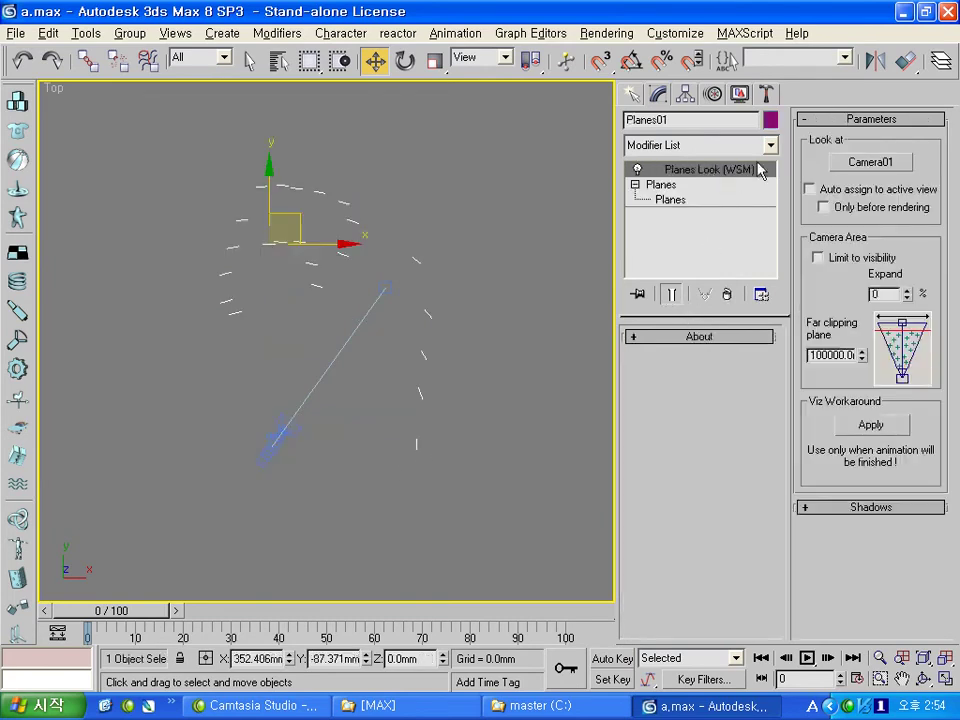
{"action": "left_click", "coordinate": [634, 95]}
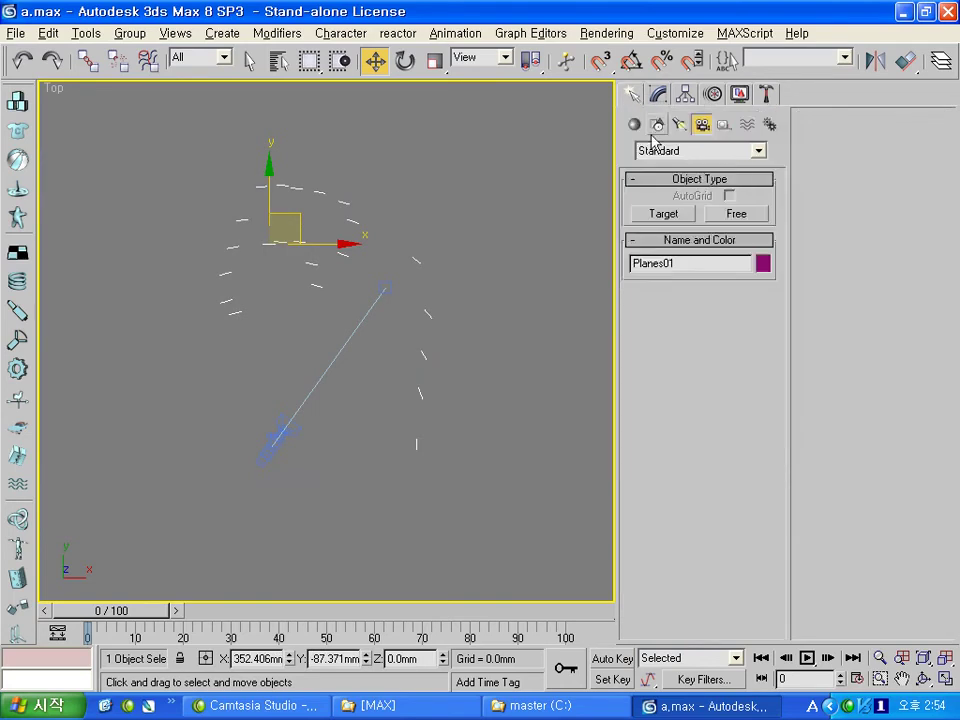
{"action": "left_click", "coordinate": [635, 124]}
{"action": "left_click", "coordinate": [737, 292]}
{"action": "left_click_drag", "start_coordinate": [246, 133], "coordinate": [517, 566]}
- Tilt the plane about 23 degrees on its X axis and view it with smooth shading
{"action": "mouse_move", "coordinate": [517, 566]}
{"action": "middle_mouse_down", "text": "alt"}
{"action": "mouse_move", "coordinate": [307, 292]}
{"action": "mouse_move", "coordinate": [494, 257]}
{"action": "middle_mouse_up", "text": "alt"}
{"action": "key", "text": "e"}
{"action": "left_click_drag", "start_coordinate": [506, 253], "coordinate": [471, 266]}
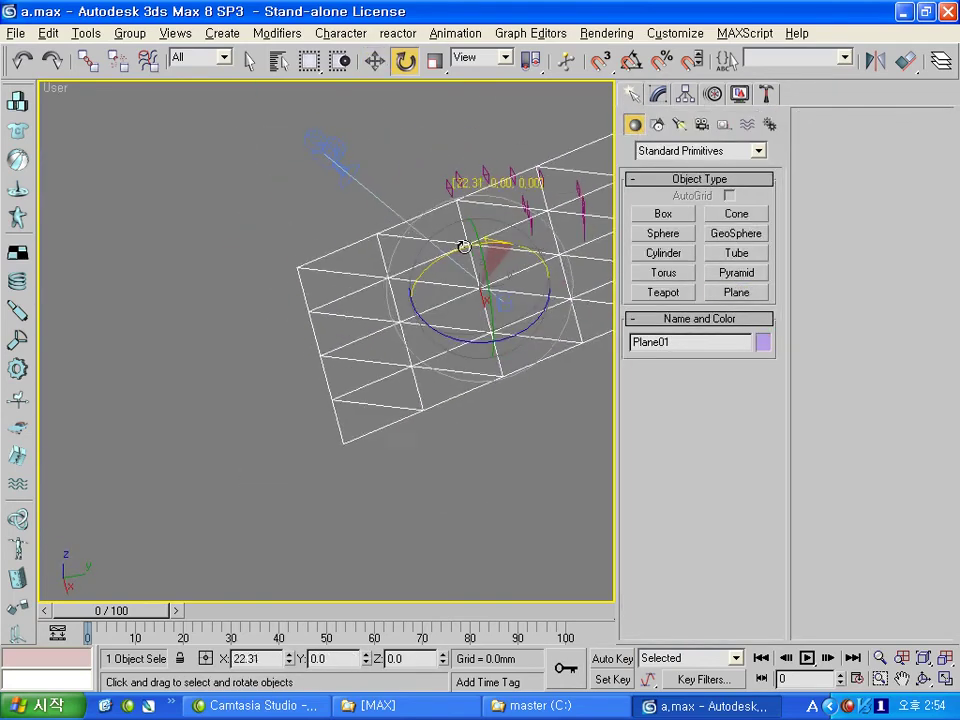
{"action": "mouse_move", "coordinate": [471, 266]}
{"action": "middle_mouse_down", "text": "alt"}
{"action": "mouse_move", "coordinate": [514, 199]}
{"action": "mouse_move", "coordinate": [632, 243]}
{"action": "mouse_move", "coordinate": [546, 293]}
{"action": "mouse_move", "coordinate": [470, 200]}
{"action": "middle_mouse_up", "text": "alt"}
{"action": "key", "text": "F3"}
- Add the Planes Surf modifier to Planes01 with Plane01 picked as its surface
{"action": "left_click", "coordinate": [375, 62]}
{"action": "left_click", "coordinate": [225, 401]}
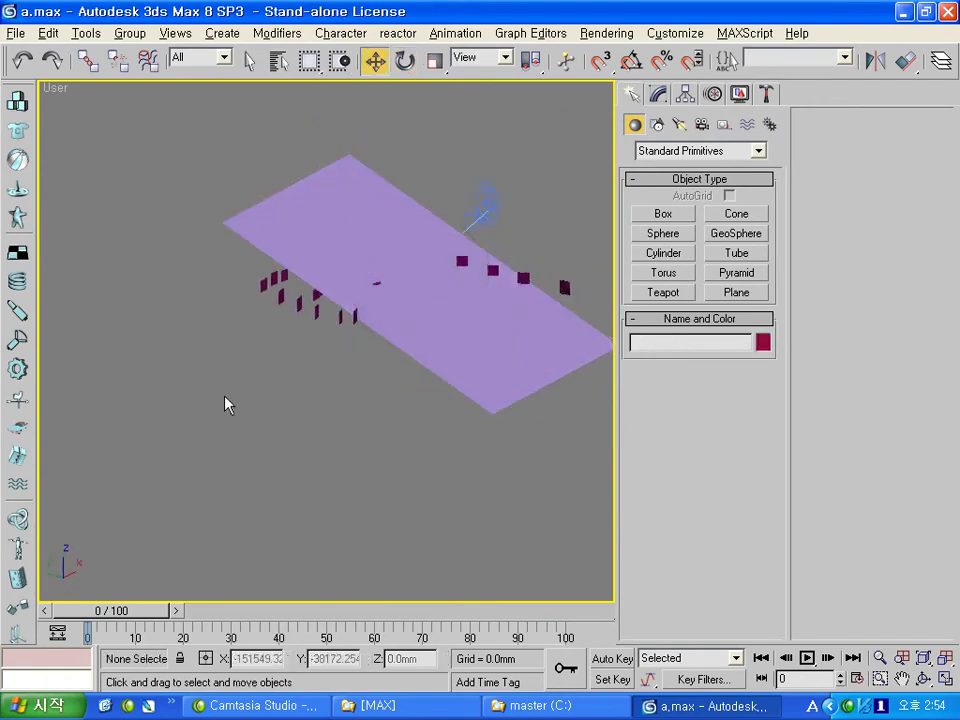
{"action": "left_click", "coordinate": [274, 296]}
{"action": "left_click", "coordinate": [658, 93]}
{"action": "left_click", "coordinate": [712, 145]}
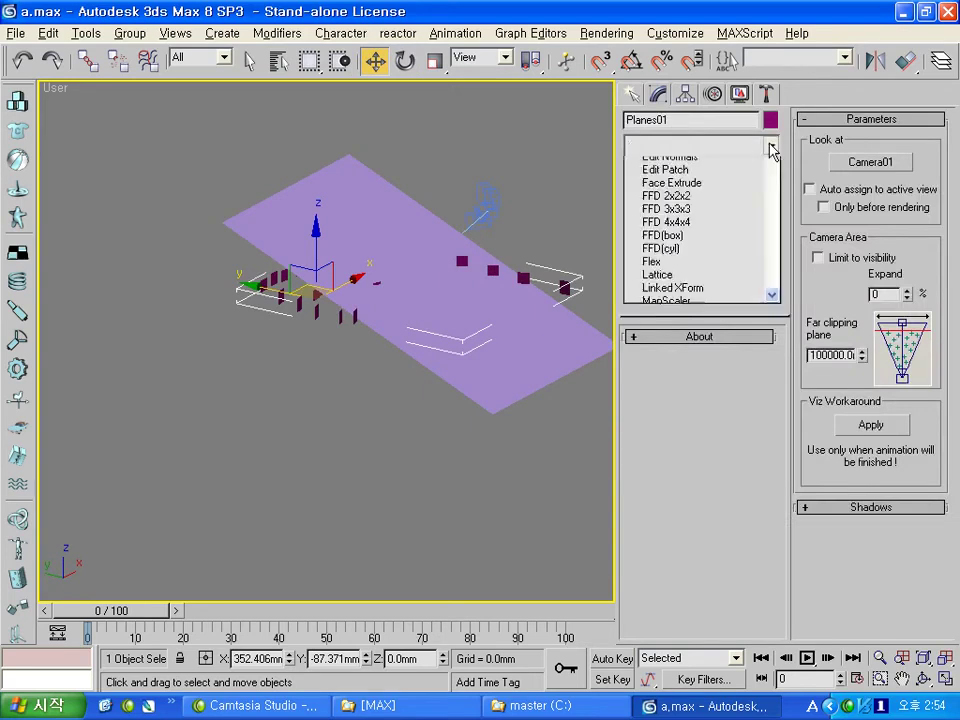
{"action": "left_click", "coordinate": [737, 331]}
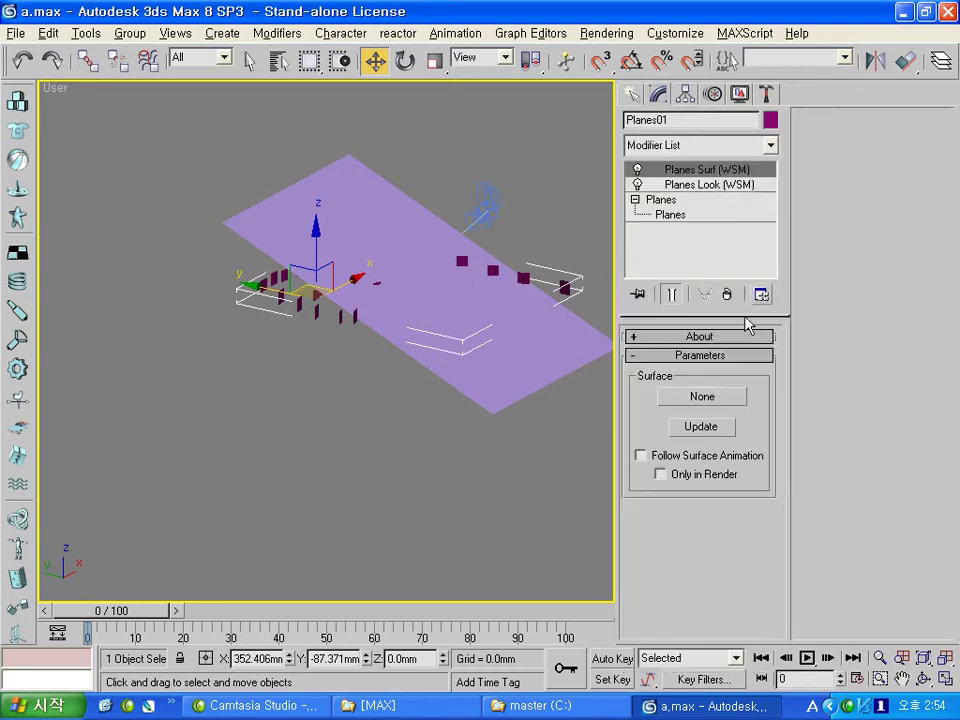
{"action": "left_click", "coordinate": [710, 398]}
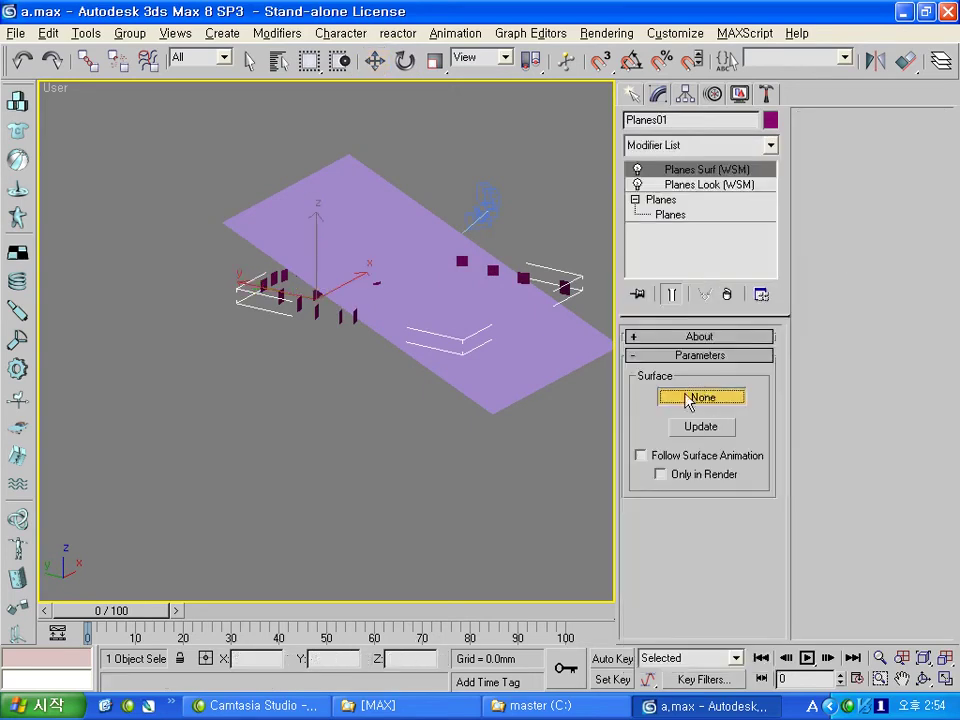
{"action": "left_click", "coordinate": [514, 386]}
- Move Plane01 to the left and update the Planes01 particles to follow it
{"action": "mouse_move", "coordinate": [401, 375]}
{"action": "middle_mouse_down", "text": "alt"}
{"action": "mouse_move", "coordinate": [450, 328]}
{"action": "mouse_move", "coordinate": [349, 317]}
{"action": "middle_mouse_up", "text": "alt"}
{"action": "left_click", "coordinate": [454, 367]}
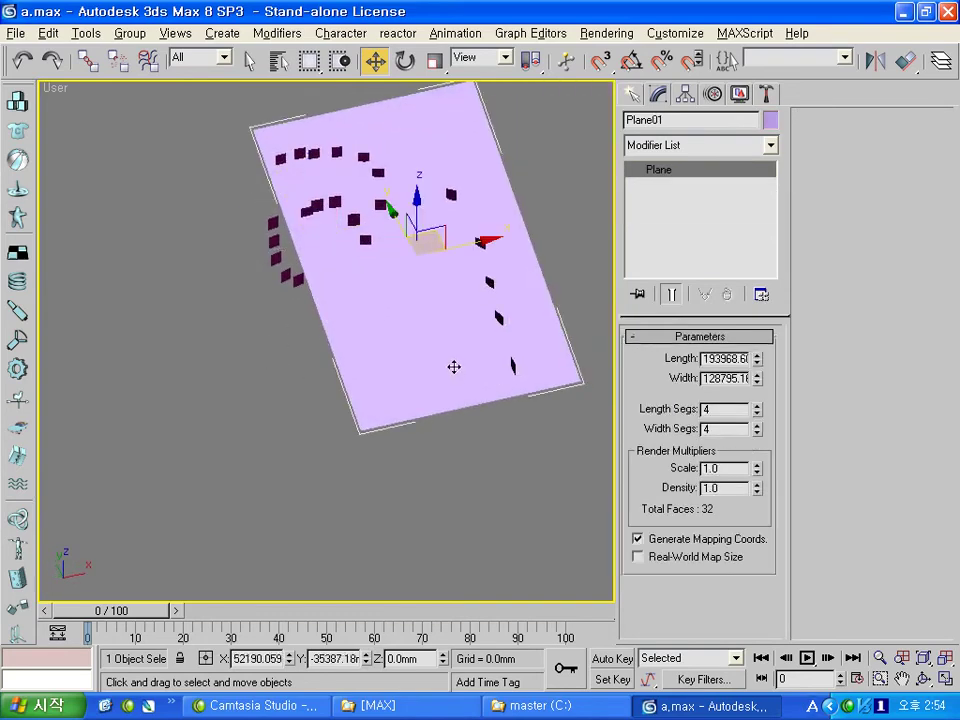
{"action": "left_click_drag", "start_coordinate": [467, 246], "coordinate": [432, 248]}
{"action": "left_click", "coordinate": [505, 254]}
{"action": "left_click", "coordinate": [363, 240]}
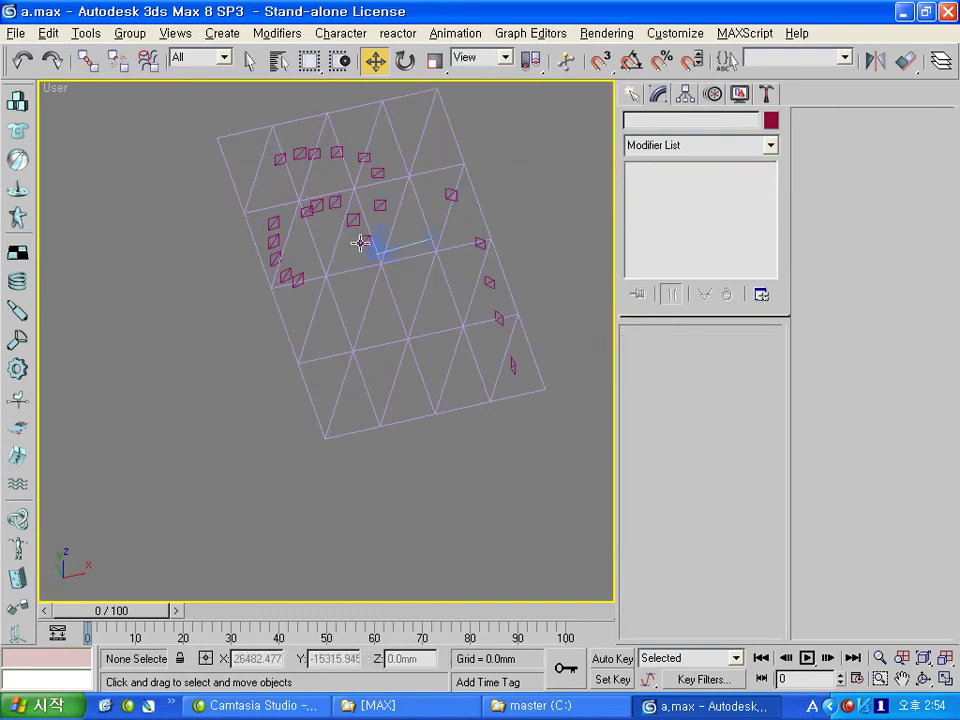
{"action": "left_click", "coordinate": [701, 426]}
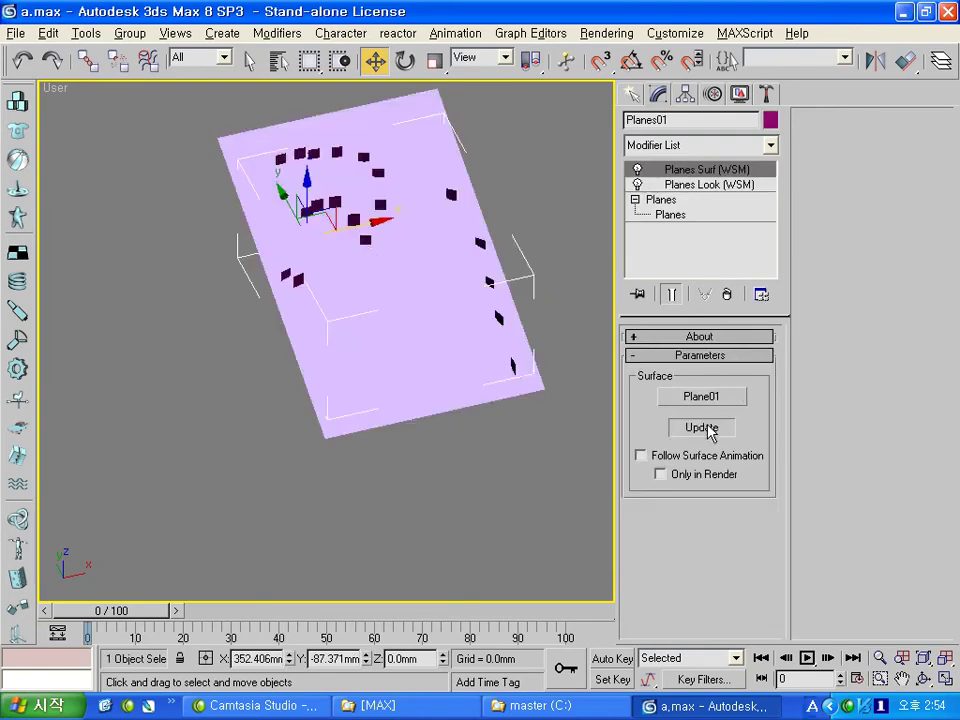
{"action": "mouse_move", "coordinate": [375, 281]}
{"action": "middle_mouse_down", "text": "alt"}
{"action": "mouse_move", "coordinate": [435, 244]}
{"action": "mouse_move", "coordinate": [338, 279]}
{"action": "middle_mouse_up", "text": "alt"}
{"action": "left_click", "coordinate": [701, 428]}
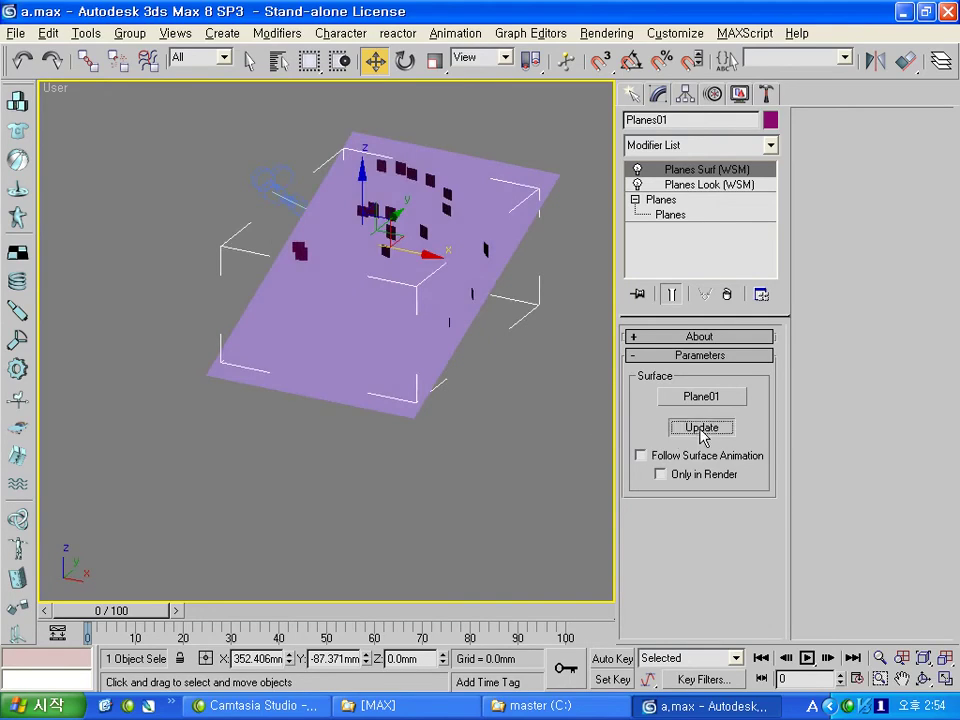
- Select Camera01, switch the viewport to its camera view and start orbiting it
{"action": "mouse_move", "coordinate": [560, 330]}
{"action": "middle_mouse_down", "text": "alt"}
{"action": "mouse_move", "coordinate": [215, 234]}
{"action": "mouse_move", "coordinate": [281, 236]}
{"action": "mouse_move", "coordinate": [255, 259]}
{"action": "mouse_move", "coordinate": [242, 251]}
{"action": "mouse_move", "coordinate": [304, 272]}
{"action": "mouse_move", "coordinate": [229, 296]}
{"action": "mouse_move", "coordinate": [407, 261]}
{"action": "mouse_move", "coordinate": [342, 270]}
{"action": "mouse_move", "coordinate": [294, 296]}
{"action": "mouse_move", "coordinate": [304, 272]}
{"action": "middle_mouse_up", "text": "alt"}
{"action": "left_click", "coordinate": [250, 225]}
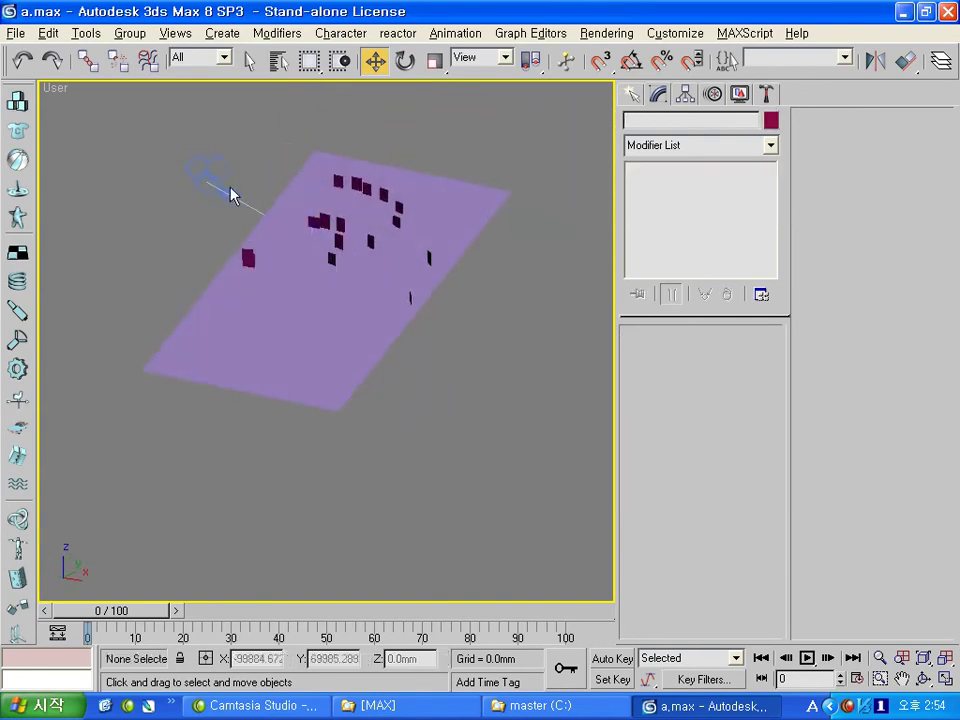
{"action": "left_click", "coordinate": [204, 167]}
{"action": "key", "text": "c"}
{"action": "left_click", "coordinate": [922, 679]}
- Orbit the camera view and bring it back near its starting position
{"action": "mouse_move", "coordinate": [346, 378]}
{"action": "left_mouse_down"}
{"action": "mouse_move", "coordinate": [471, 364]}
{"action": "mouse_move", "coordinate": [533, 371]}
{"action": "mouse_move", "coordinate": [339, 377]}
{"action": "mouse_move", "coordinate": [214, 358]}
{"action": "mouse_move", "coordinate": [236, 328]}
{"action": "mouse_move", "coordinate": [447, 337]}
{"action": "left_mouse_up"}
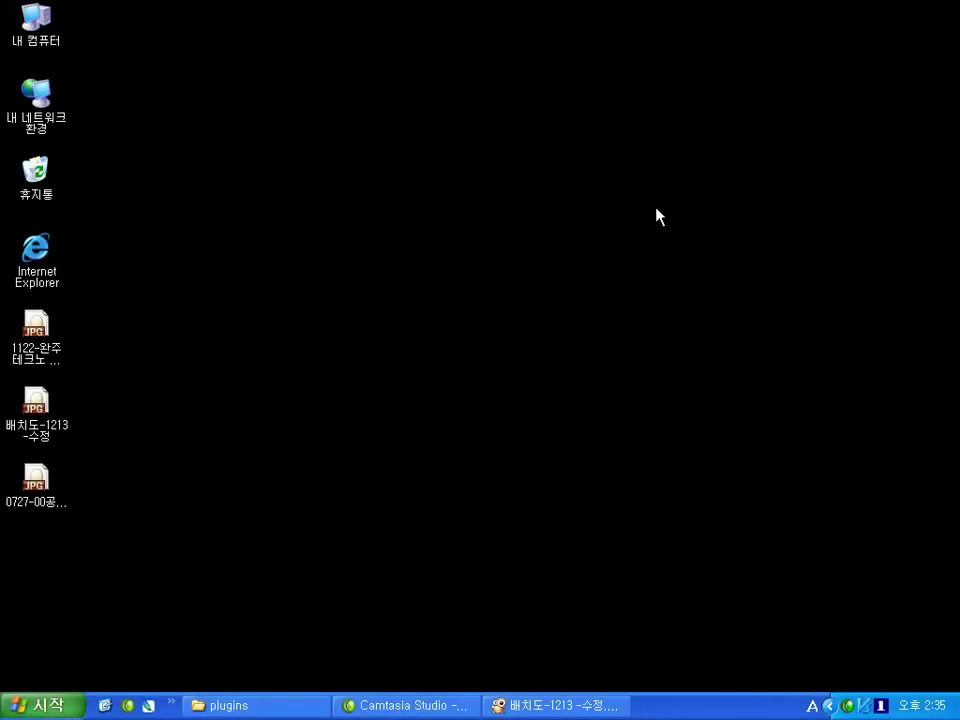
- Restore the ColorEdge plugins folder and select ColorEdge.dlt in its 9.x - 32bit subfolder
{"action": "left_click", "coordinate": [268, 706]}
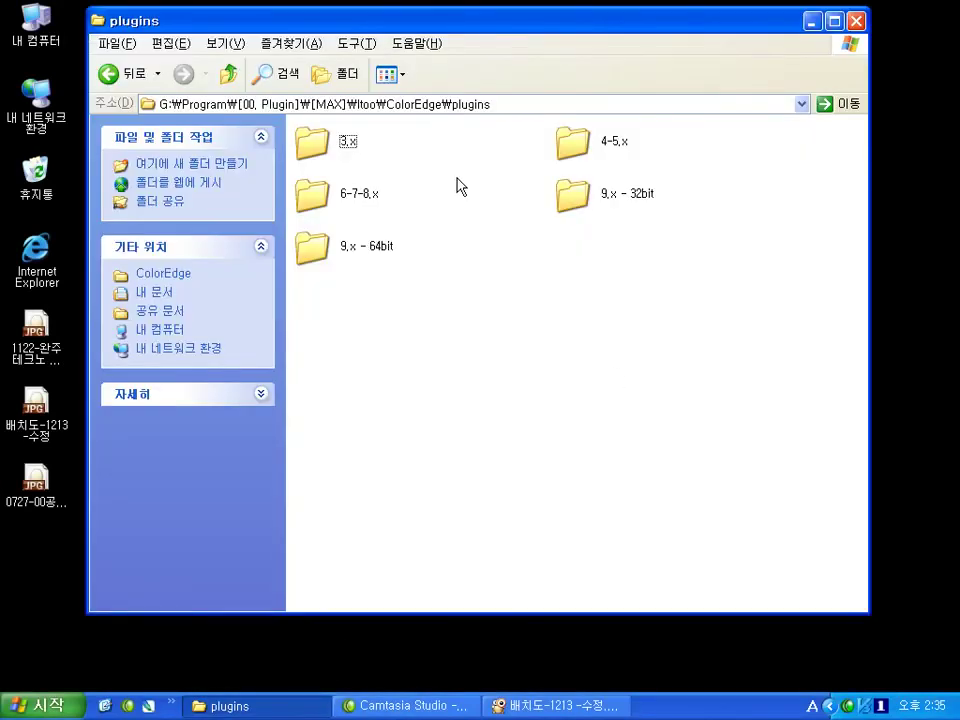
{"action": "left_click", "coordinate": [412, 105]}
{"action": "left_click_drag", "start_coordinate": [388, 104], "coordinate": [438, 104]}
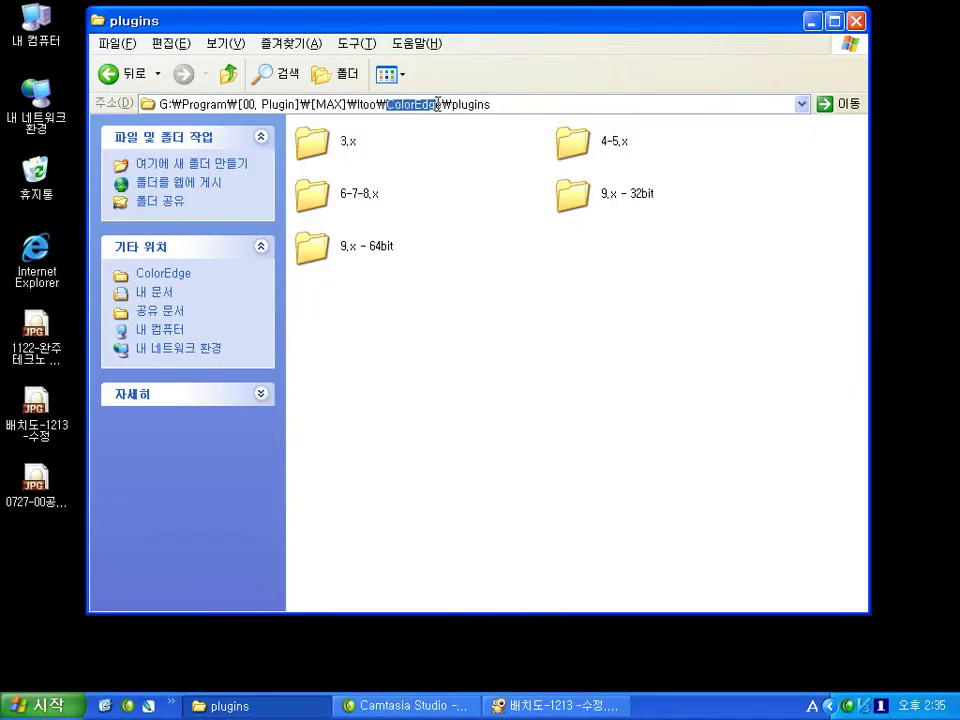
{"action": "left_click", "coordinate": [470, 208]}
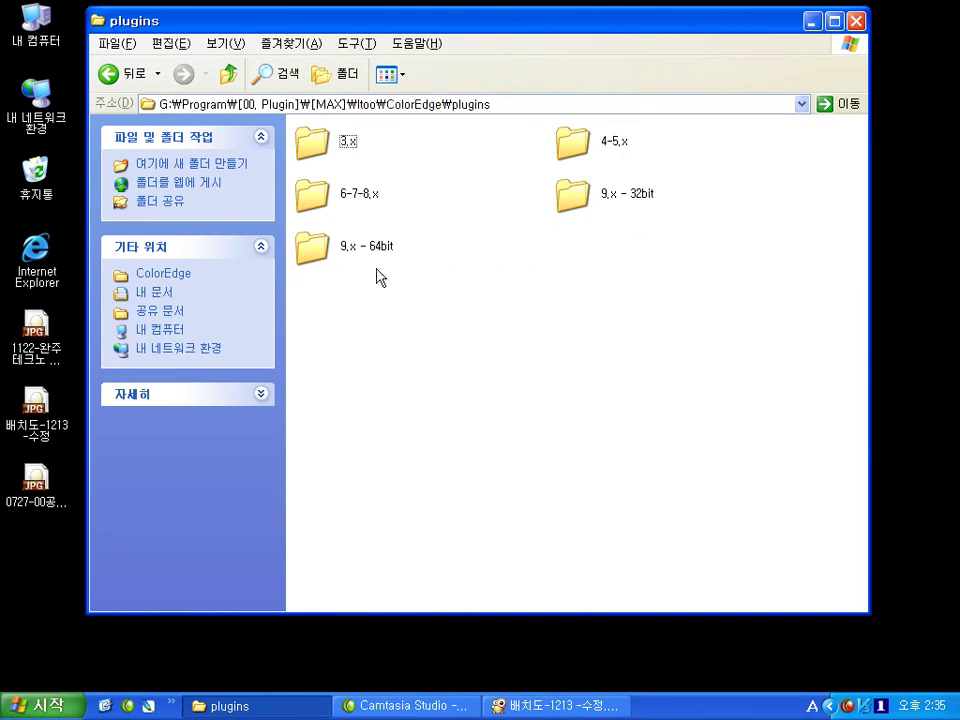
{"action": "double_click", "coordinate": [621, 200]}
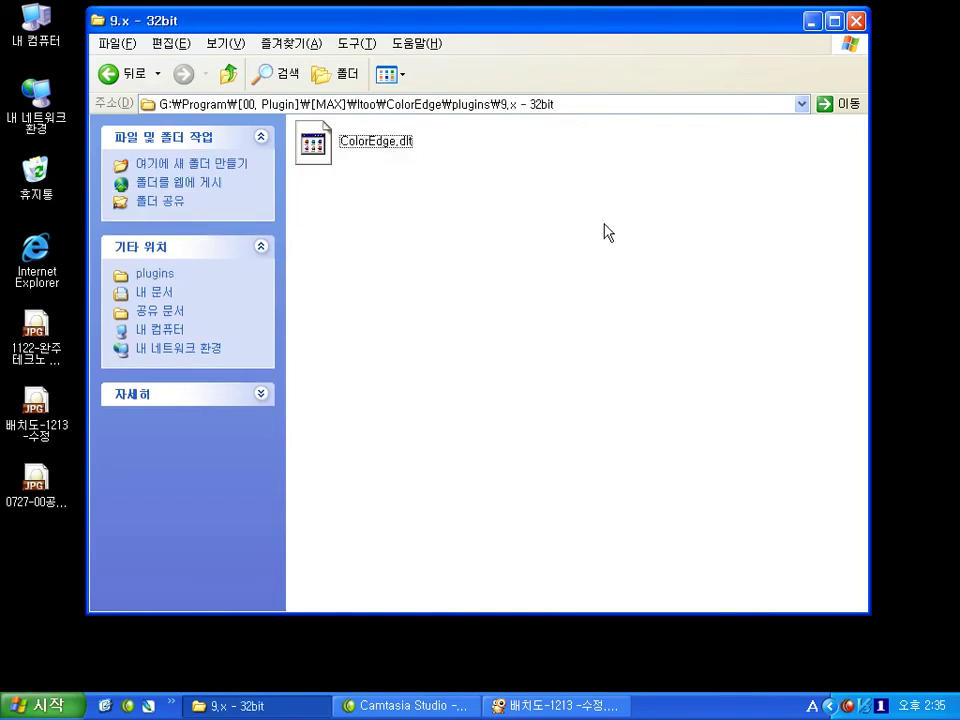
{"action": "left_click", "coordinate": [364, 143]}
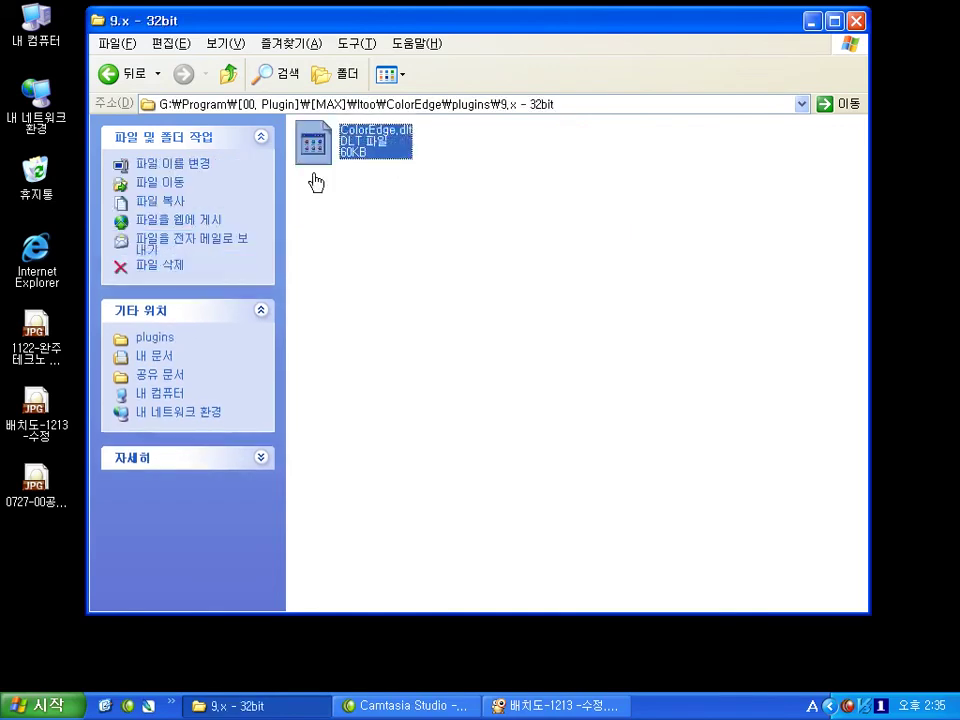
- Browse from My Computer to C:\Program Files\Autodesk\3ds Max 2008\stdplugs
{"action": "double_click", "coordinate": [33, 28]}
{"action": "double_click", "coordinate": [390, 259]}
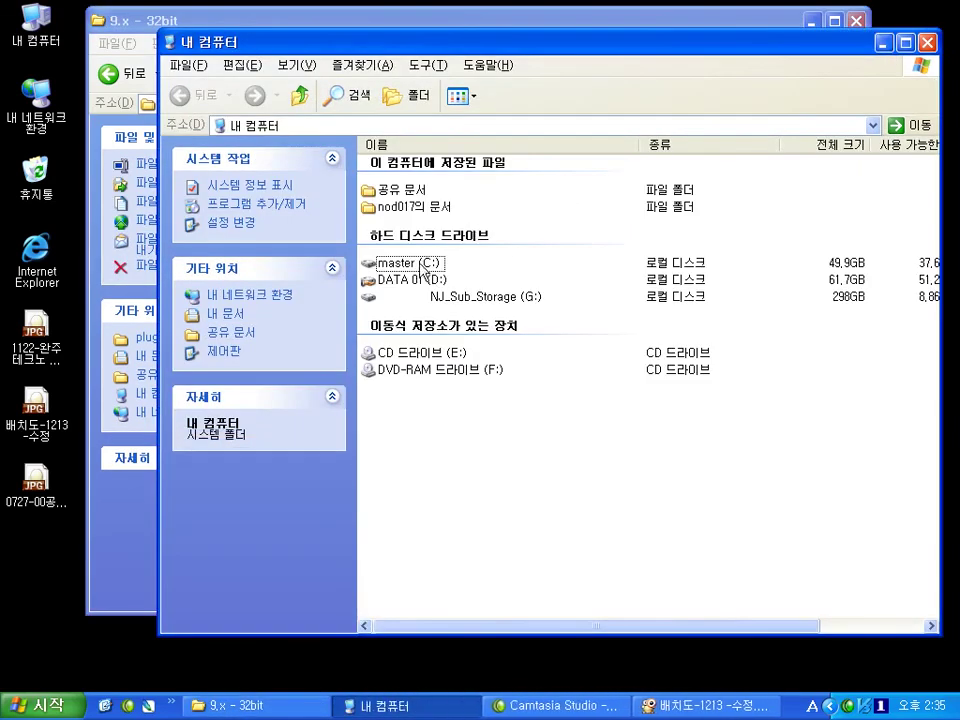
{"action": "double_click", "coordinate": [733, 265]}
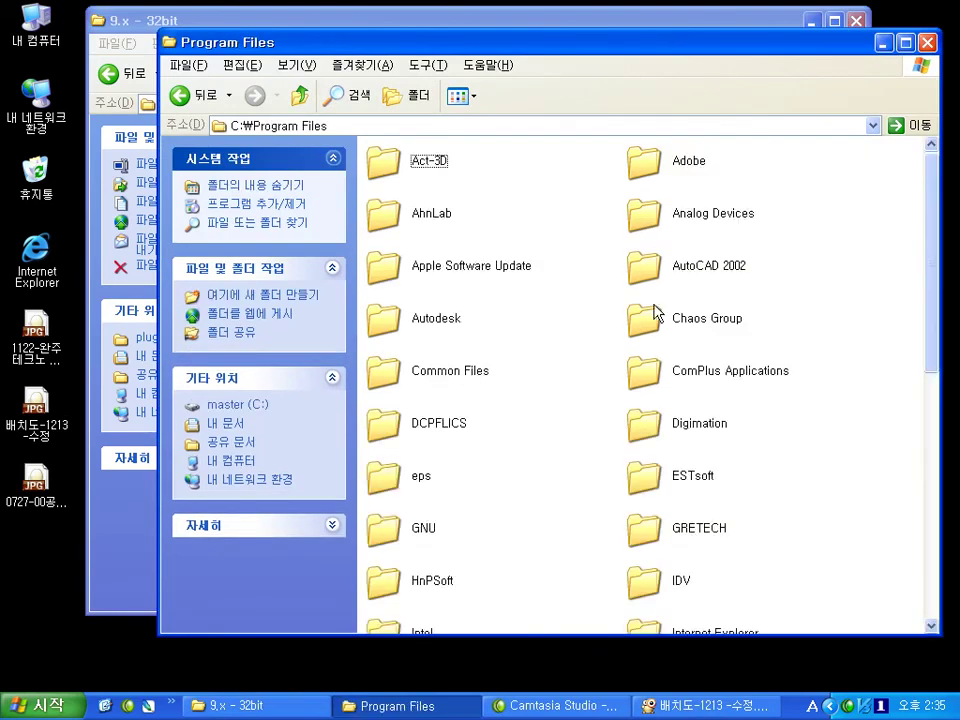
{"action": "scroll", "coordinate": [787, 445], "scroll_direction": "down", "scroll_amount": 2}
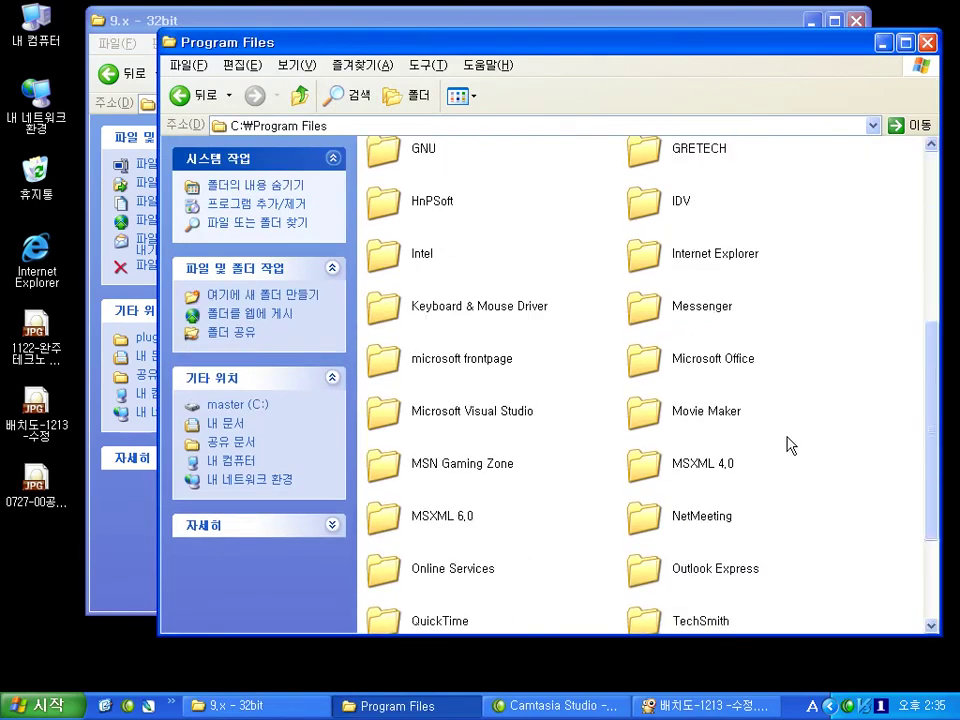
{"action": "left_click", "coordinate": [692, 362]}
{"action": "key", "text": "Home"}
{"action": "double_click", "coordinate": [428, 313]}
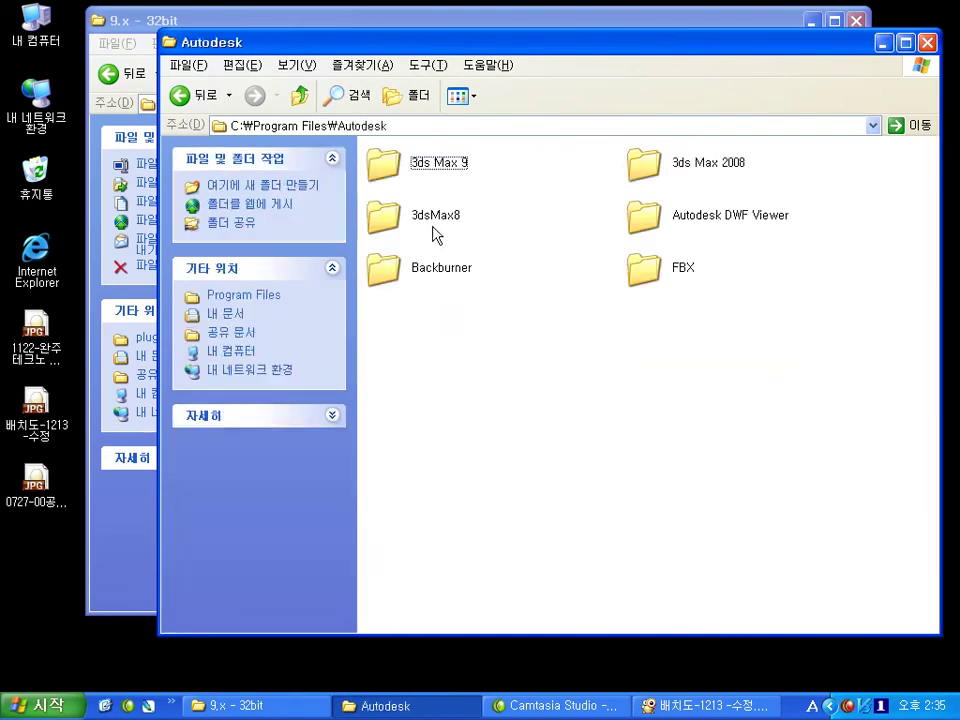
{"action": "double_click", "coordinate": [666, 168]}
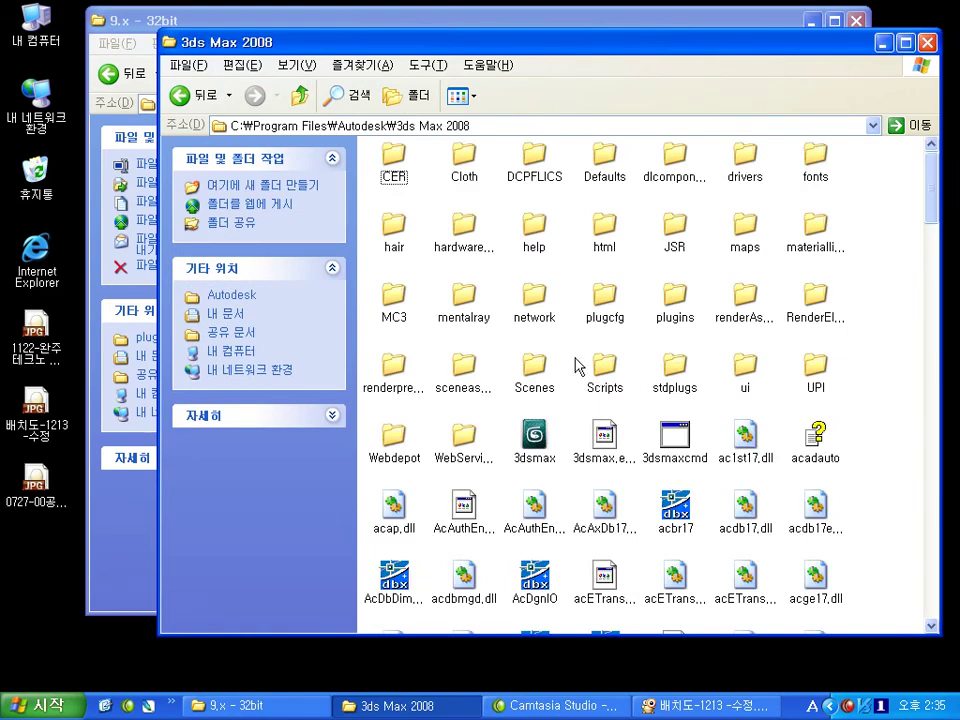
{"action": "double_click", "coordinate": [678, 365]}
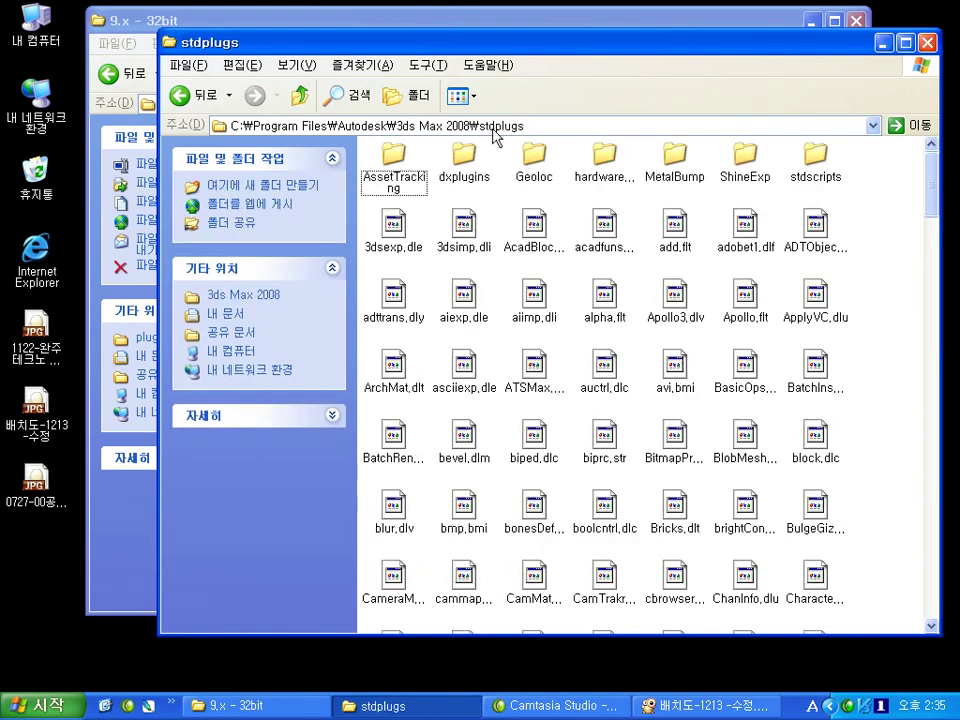
- Show the stdplugs files in Details view, sorted by type, and scroll through them
{"action": "left_click", "coordinate": [458, 95]}
{"action": "left_click", "coordinate": [482, 190]}
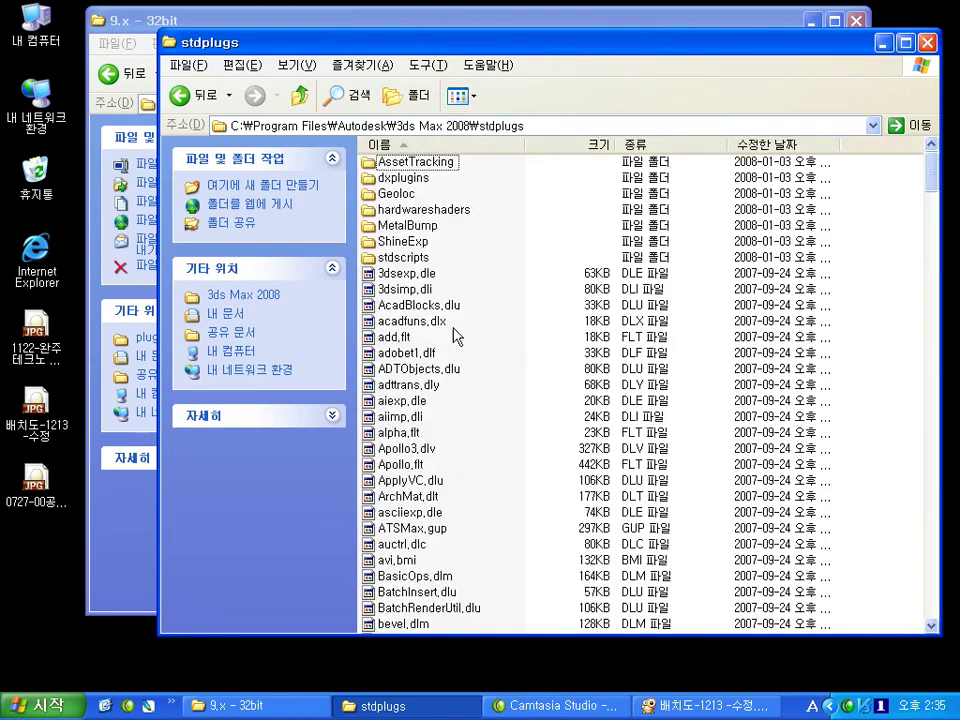
{"action": "left_click", "coordinate": [658, 145]}
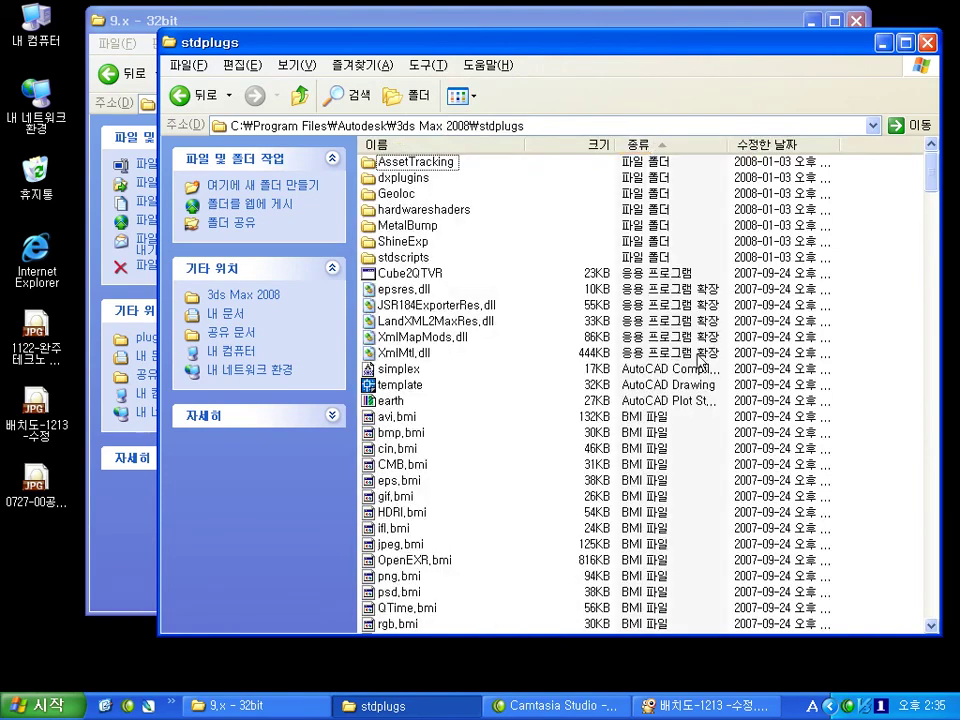
{"action": "scroll", "coordinate": [486, 375], "scroll_direction": "down", "scroll_amount": 3}
{"action": "scroll", "coordinate": [645, 492], "scroll_direction": "down", "scroll_amount": 10}
{"action": "scroll", "coordinate": [645, 490], "scroll_direction": "down", "scroll_amount": 7}
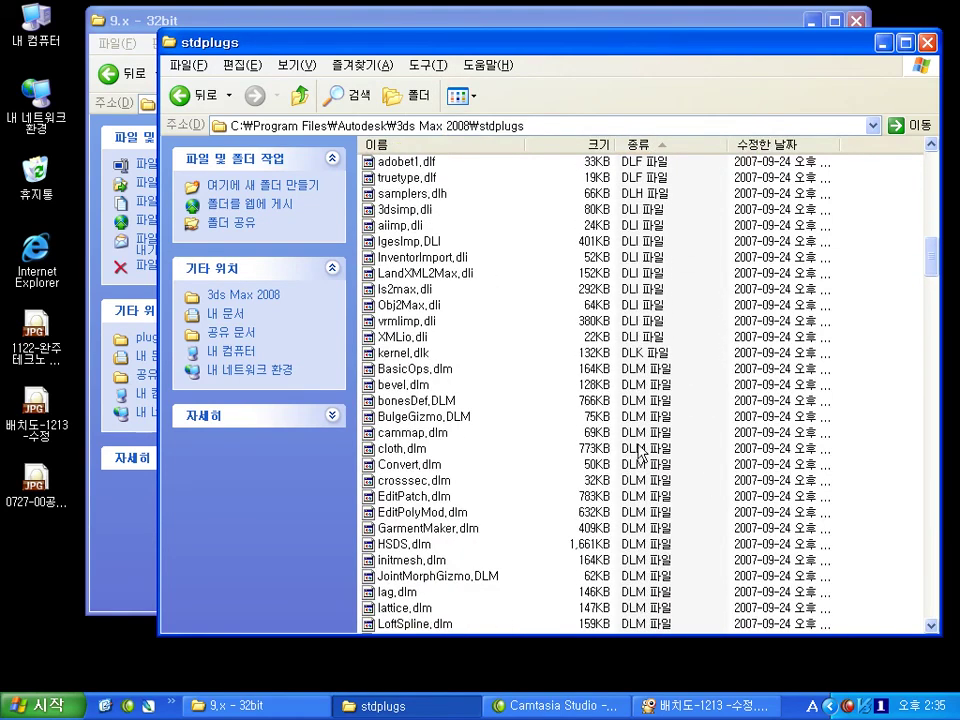
{"action": "scroll", "coordinate": [645, 445], "scroll_direction": "down", "scroll_amount": 11}
{"action": "scroll", "coordinate": [660, 430], "scroll_direction": "down", "scroll_amount": 8}
{"action": "scroll", "coordinate": [660, 430], "scroll_direction": "down", "scroll_amount": 10}
{"action": "scroll", "coordinate": [663, 428], "scroll_direction": "down", "scroll_amount": 8}
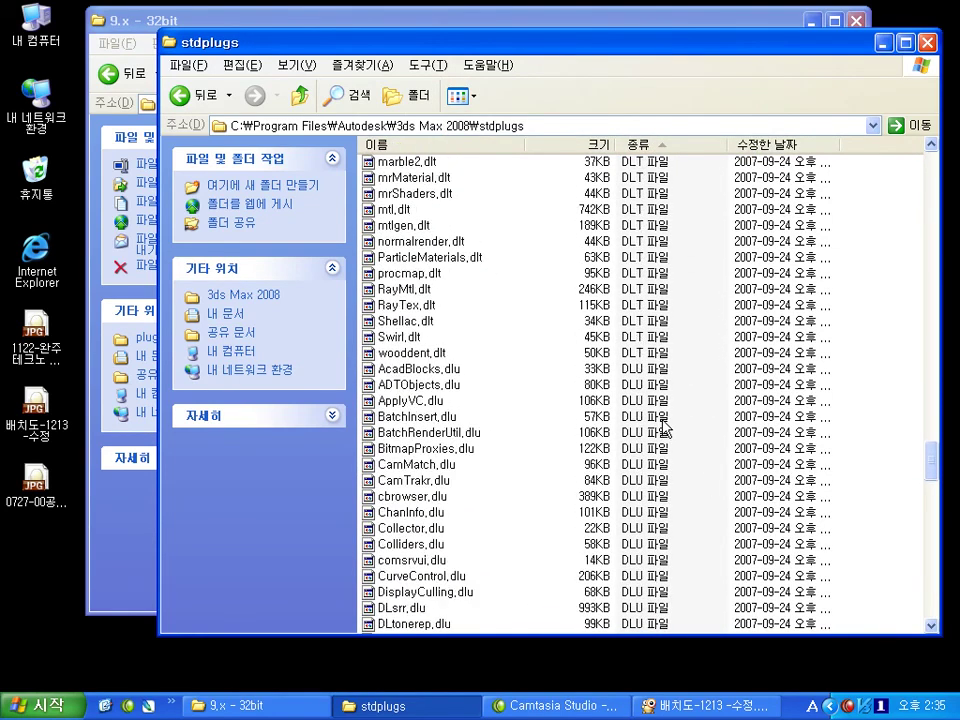
{"action": "scroll", "coordinate": [650, 350], "scroll_direction": "up", "scroll_amount": 3}
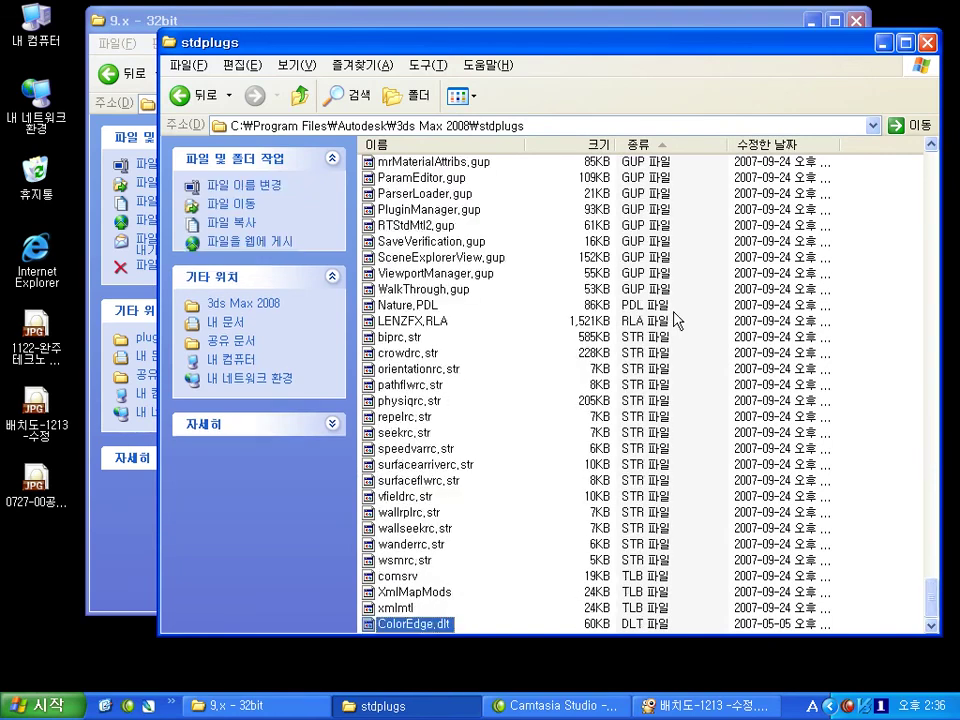
- Launch 3ds Max 2008 32-bit and close the plugin subfolder and 9.x - 32bit windows
{"action": "left_click", "coordinate": [171, 703]}
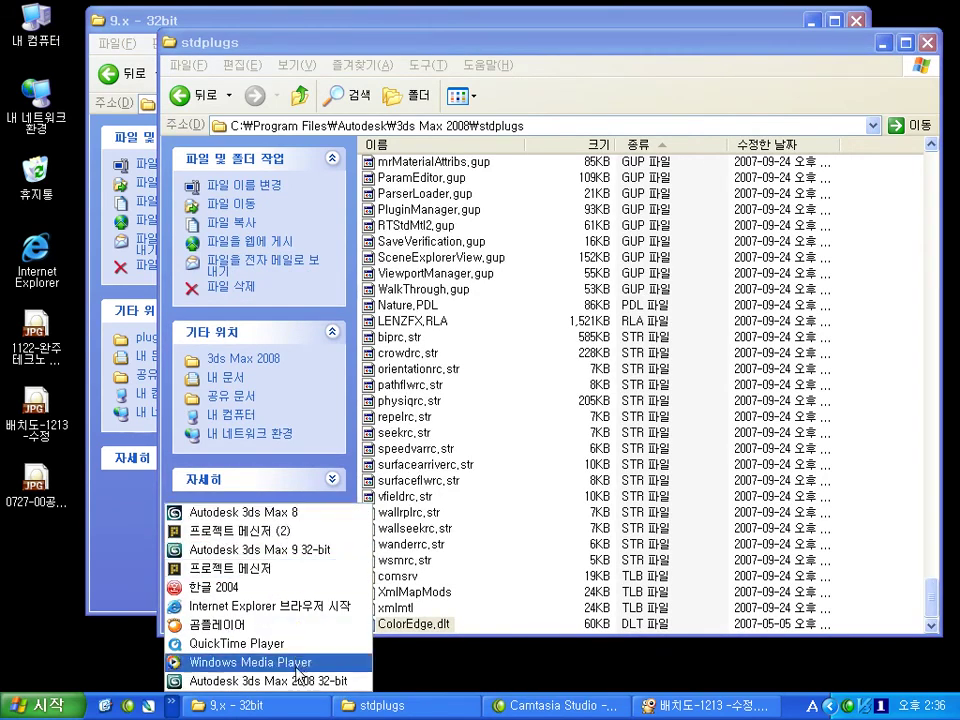
{"action": "left_click", "coordinate": [268, 681]}
{"action": "left_click", "coordinate": [927, 42]}
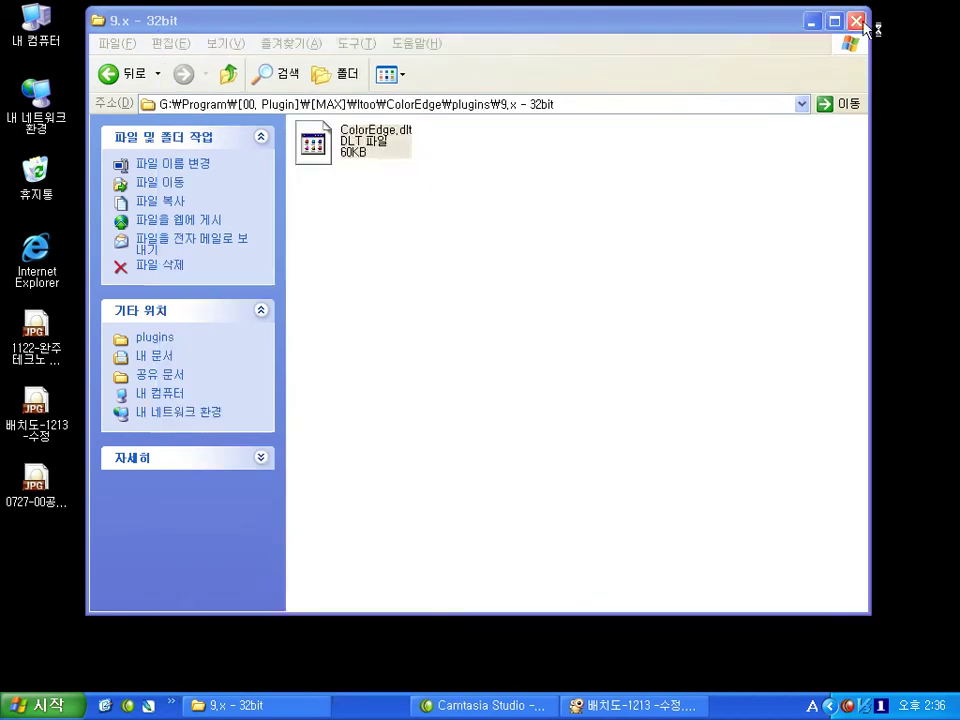
{"action": "left_click", "coordinate": [856, 20]}
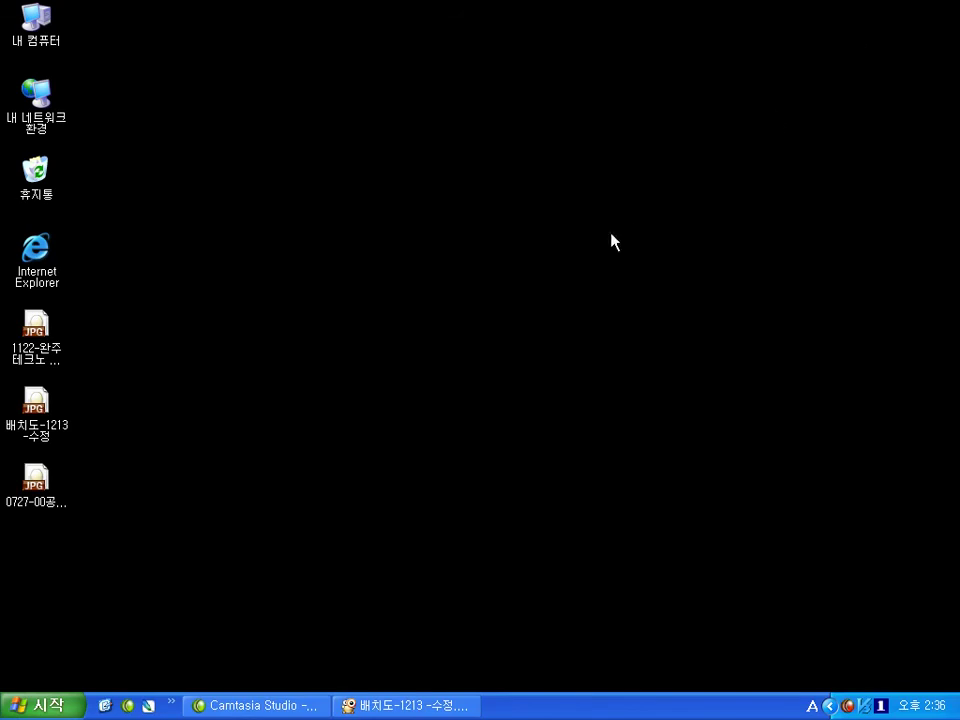
- Zoom into the site plan and pan across the villas, beach, roads and plaza
{"action": "left_click", "coordinate": [392, 706]}
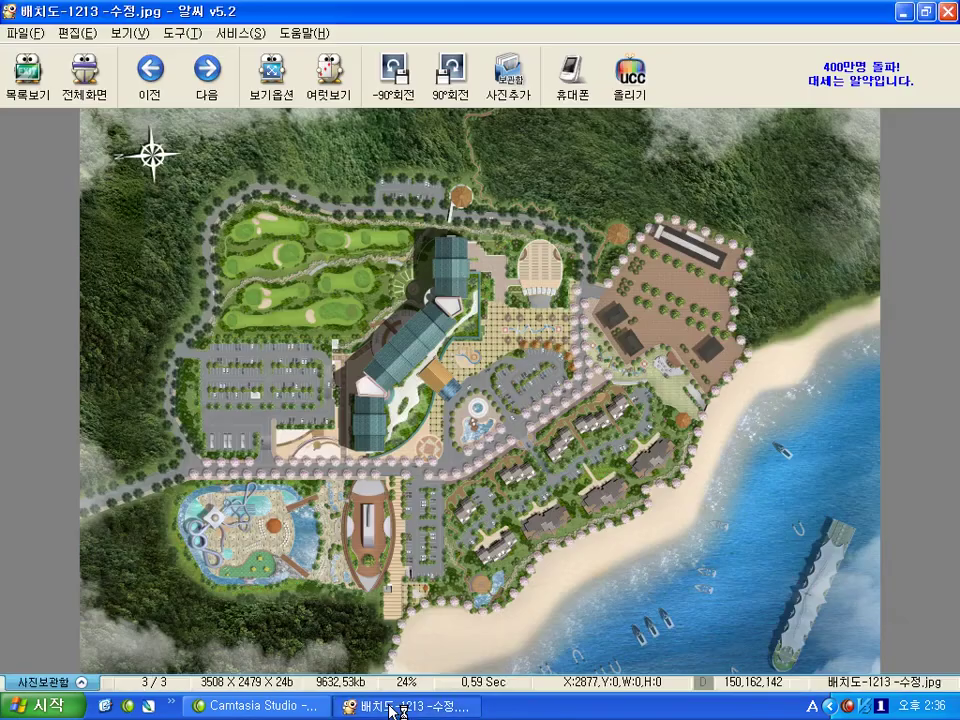
{"action": "scroll", "coordinate": [475, 507], "scroll_direction": "up", "scroll_amount": 1}
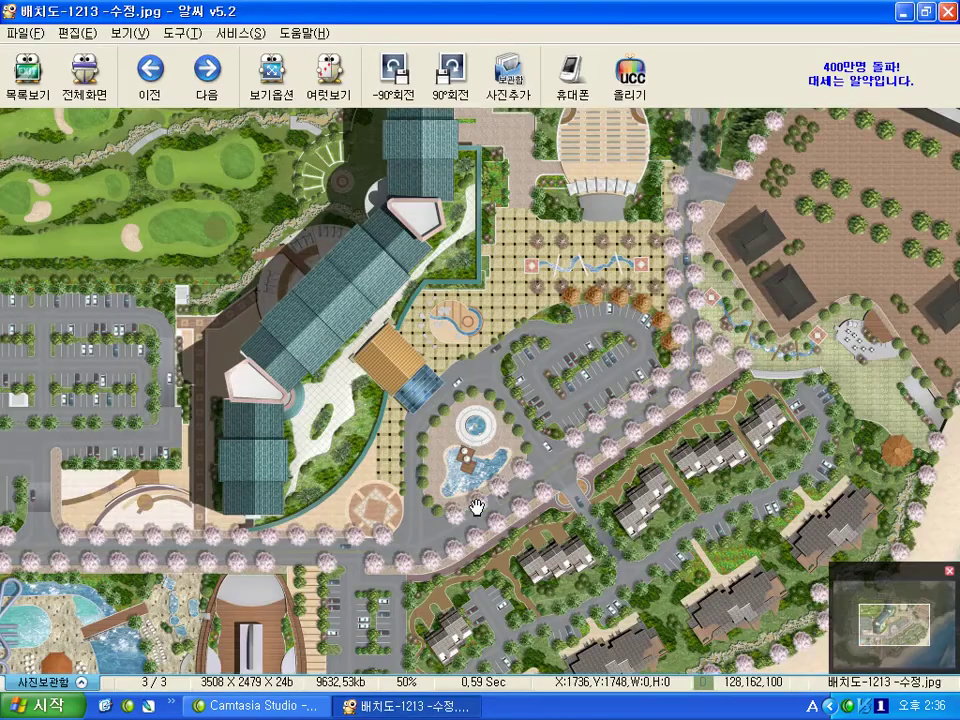
{"action": "scroll", "coordinate": [475, 507], "scroll_direction": "up", "scroll_amount": 1}
{"action": "left_click_drag", "start_coordinate": [647, 525], "coordinate": [410, 263]}
{"action": "scroll", "coordinate": [410, 263], "scroll_direction": "up", "scroll_amount": 2}
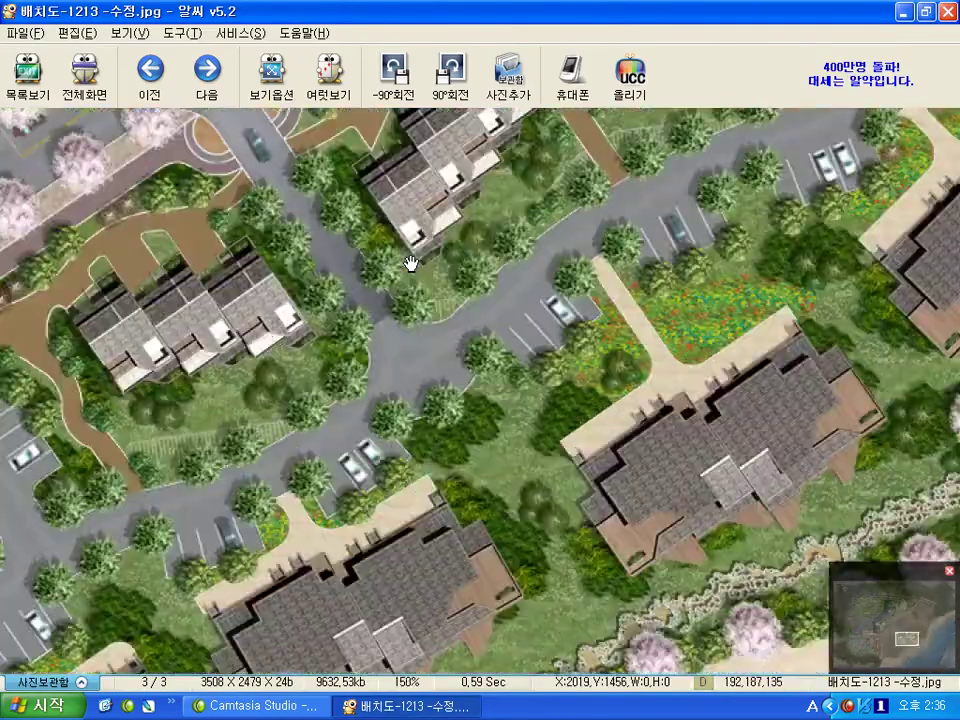
{"action": "left_click_drag", "start_coordinate": [317, 250], "coordinate": [510, 352]}
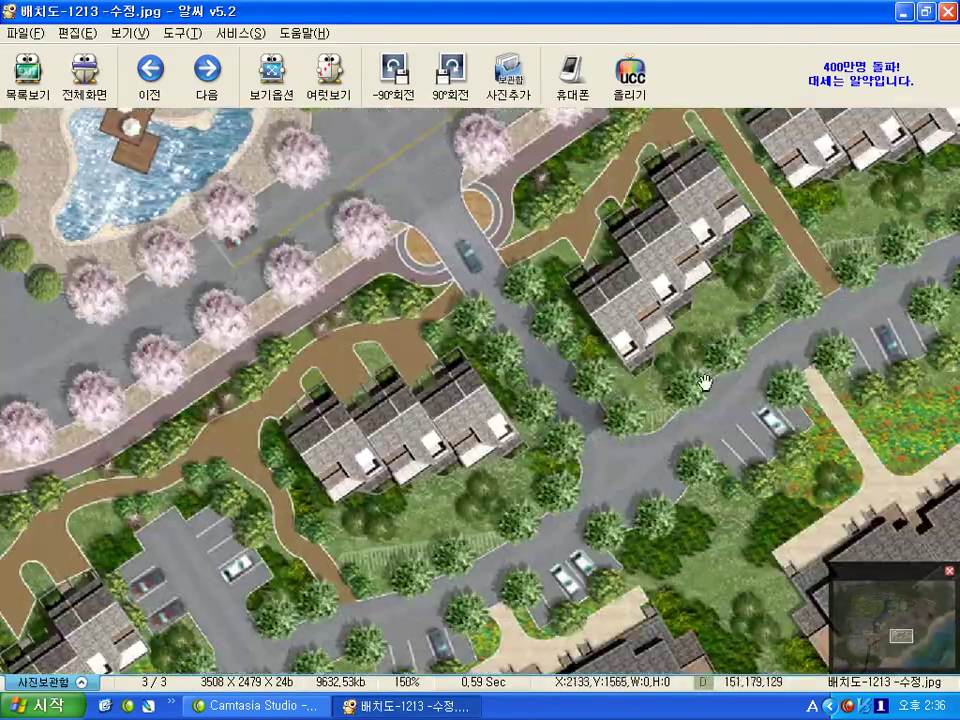
{"action": "left_click_drag", "start_coordinate": [701, 381], "coordinate": [495, 369]}
{"action": "mouse_move", "coordinate": [619, 311]}
{"action": "left_mouse_down"}
{"action": "mouse_move", "coordinate": [596, 291]}
{"action": "mouse_move", "coordinate": [452, 499]}
{"action": "left_mouse_up"}
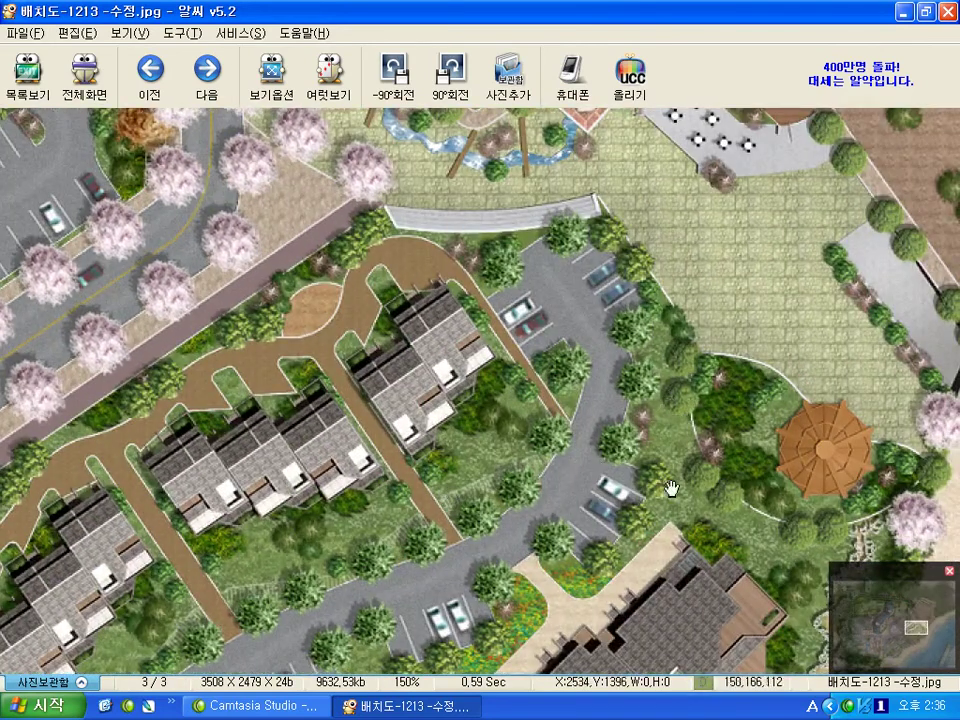
- Pan over the pavilion, parking lot and golf course, then close the image viewer
{"action": "mouse_move", "coordinate": [649, 365]}
{"action": "left_mouse_down"}
{"action": "mouse_move", "coordinate": [542, 572]}
{"action": "mouse_move", "coordinate": [504, 403]}
{"action": "mouse_move", "coordinate": [372, 398]}
{"action": "mouse_move", "coordinate": [419, 506]}
{"action": "left_mouse_up"}
{"action": "scroll", "coordinate": [372, 398], "scroll_direction": "down", "scroll_amount": 1}
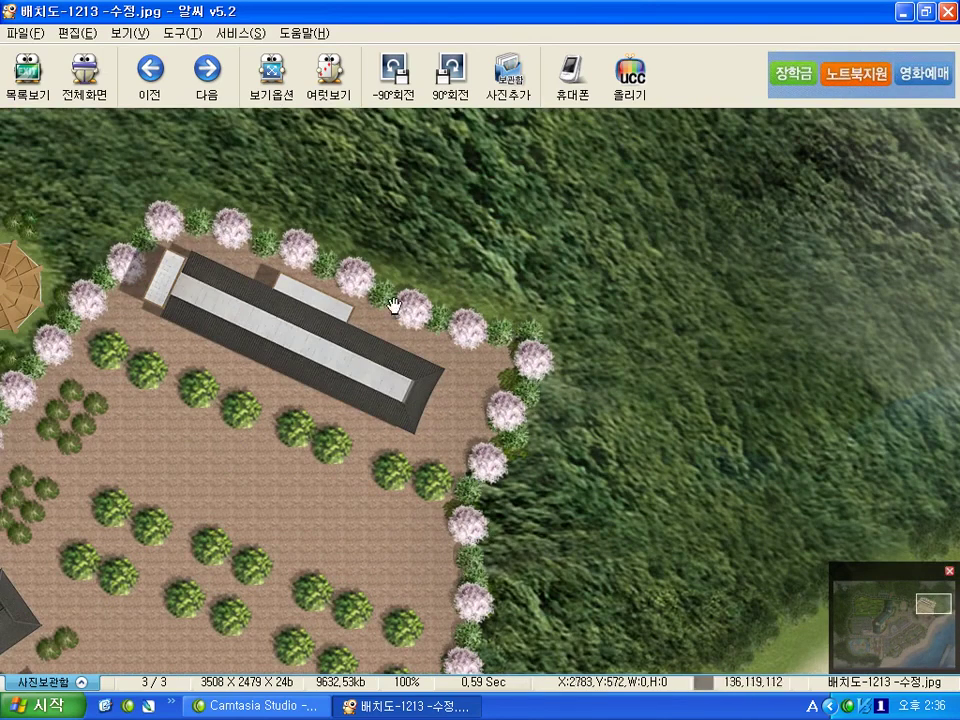
{"action": "left_click_drag", "start_coordinate": [393, 305], "coordinate": [606, 369]}
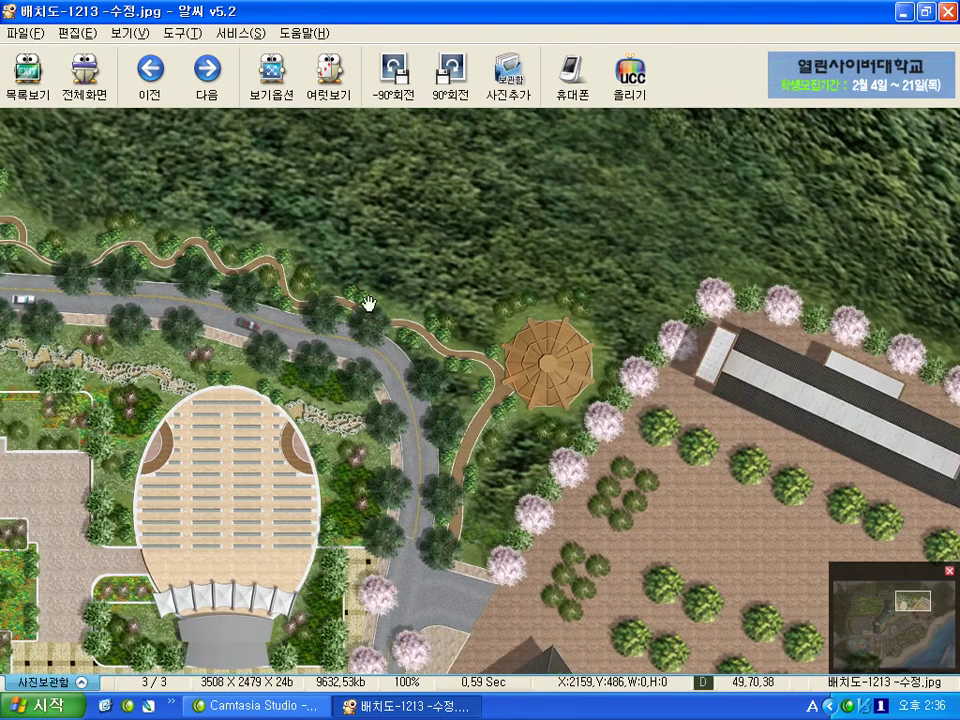
{"action": "left_click_drag", "start_coordinate": [239, 256], "coordinate": [582, 326]}
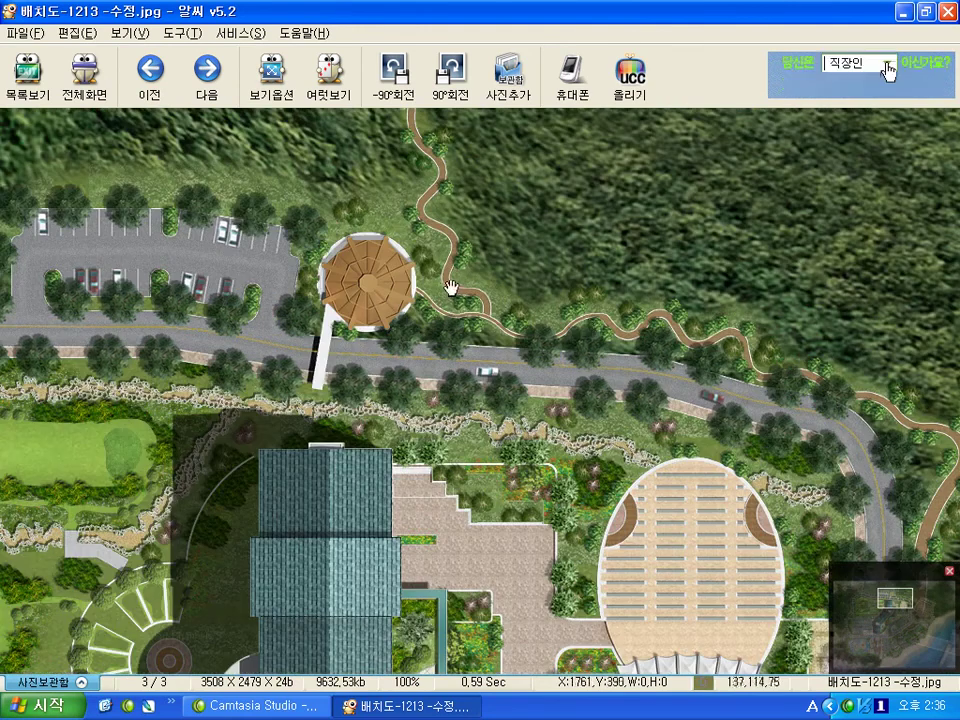
{"action": "scroll", "coordinate": [437, 236], "scroll_direction": "down", "scroll_amount": 3}
{"action": "mouse_move", "coordinate": [104, 412]}
{"action": "left_mouse_down"}
{"action": "mouse_move", "coordinate": [354, 312]}
{"action": "mouse_move", "coordinate": [509, 364]}
{"action": "left_mouse_up"}
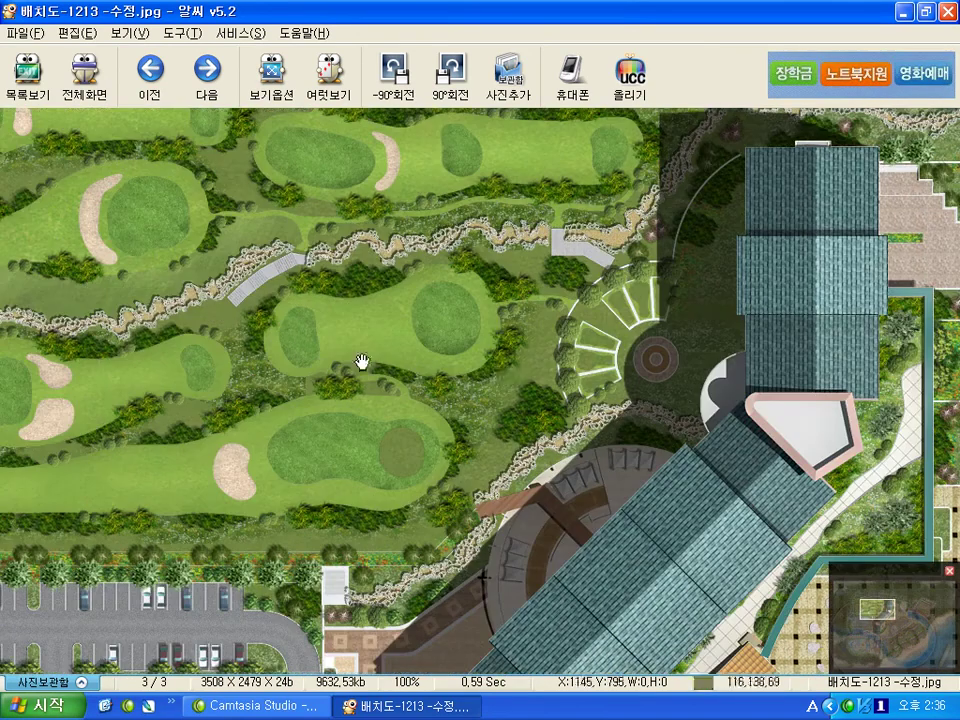
{"action": "scroll", "coordinate": [386, 364], "scroll_direction": "up", "scroll_amount": 1, "text": "ctrl"}
{"action": "mouse_move", "coordinate": [386, 364]}
{"action": "left_mouse_down"}
{"action": "mouse_move", "coordinate": [722, 414]}
{"action": "mouse_move", "coordinate": [656, 399]}
{"action": "left_mouse_up"}
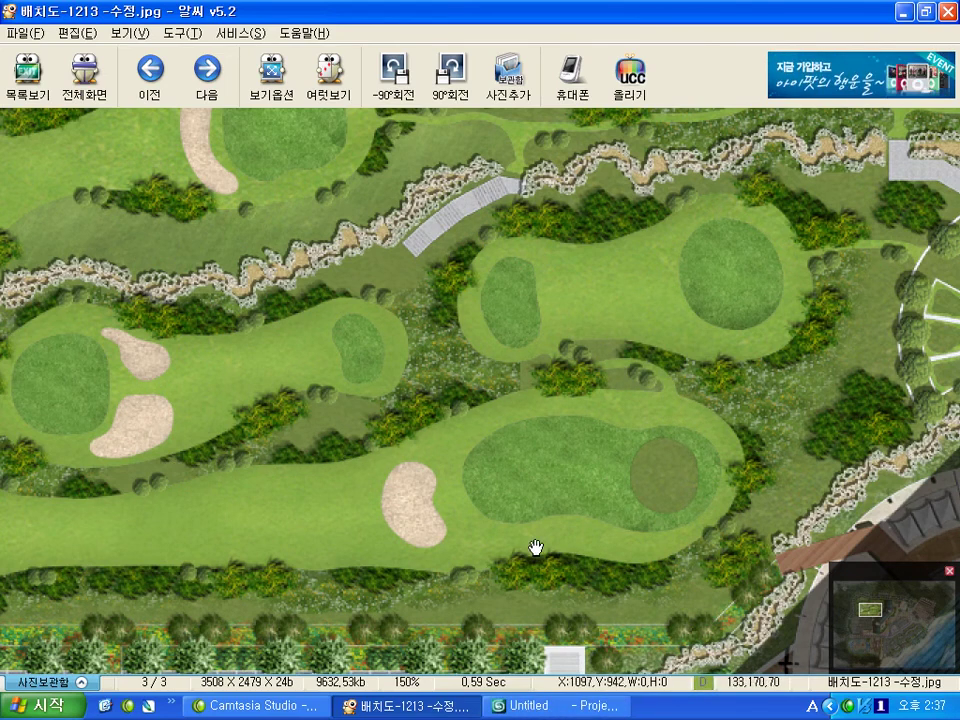
{"action": "left_click", "coordinate": [948, 14]}
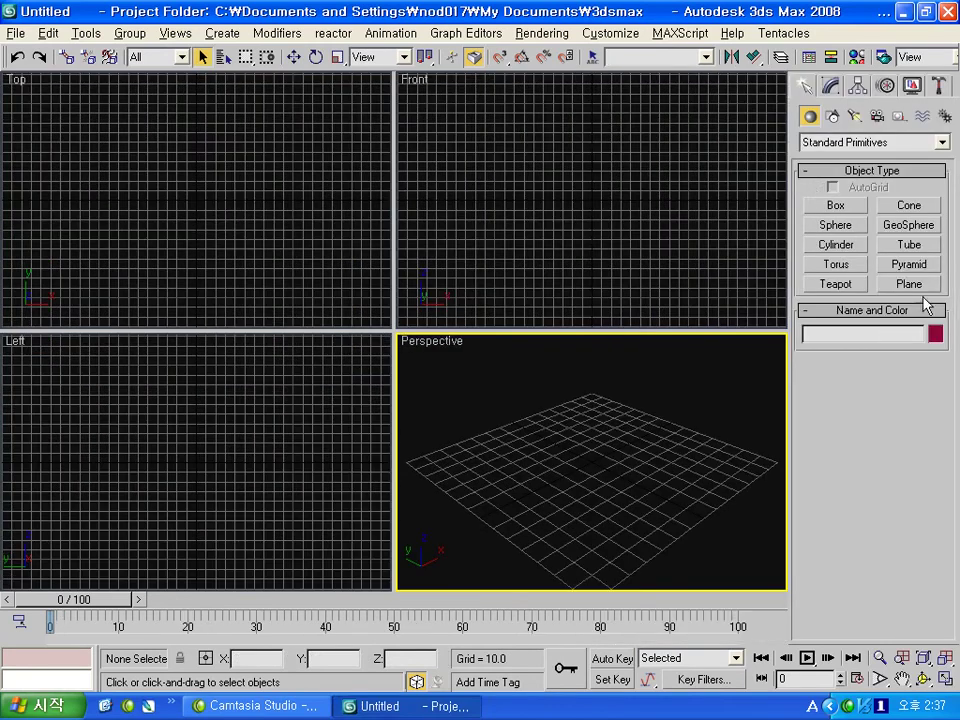
- Draw a plane in the maximised Perspective view and raise it slightly above the grid
{"action": "left_click", "coordinate": [909, 284]}
{"action": "left_click_drag", "start_coordinate": [597, 386], "coordinate": [560, 588]}
{"action": "key", "text": "alt+w"}
{"action": "scroll", "coordinate": [351, 313], "scroll_direction": "up", "scroll_amount": 2}
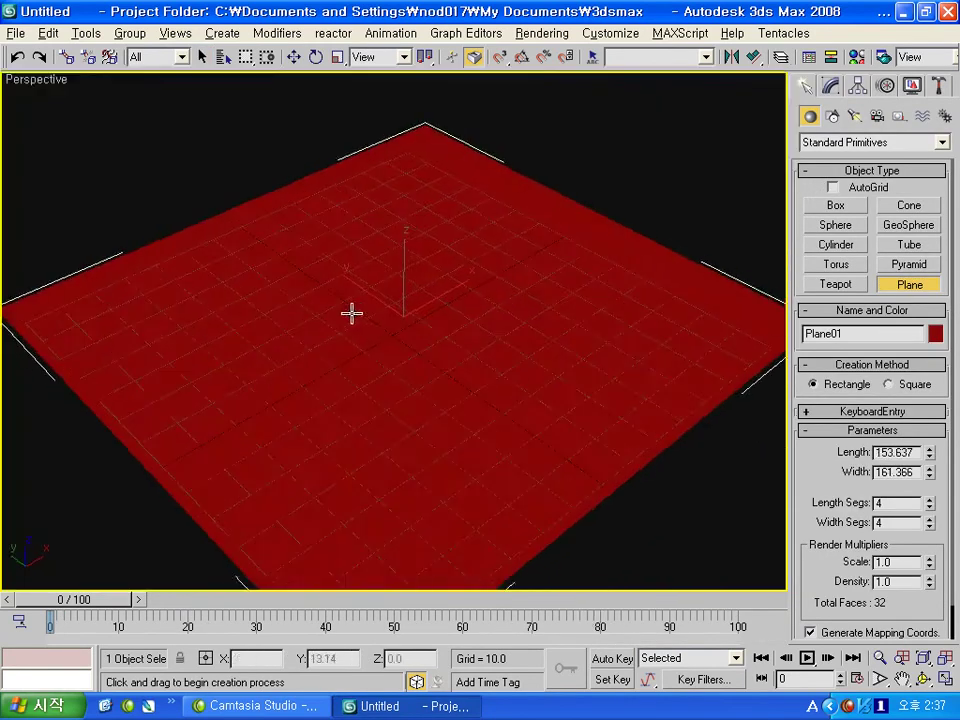
{"action": "scroll", "coordinate": [370, 298], "scroll_direction": "down", "scroll_amount": 1}
{"action": "key", "text": "w"}
{"action": "left_click_drag", "start_coordinate": [403, 262], "coordinate": [403, 255]}
{"action": "middle_click_drag", "start_coordinate": [410, 290], "coordinate": [423, 283], "text": "alt"}
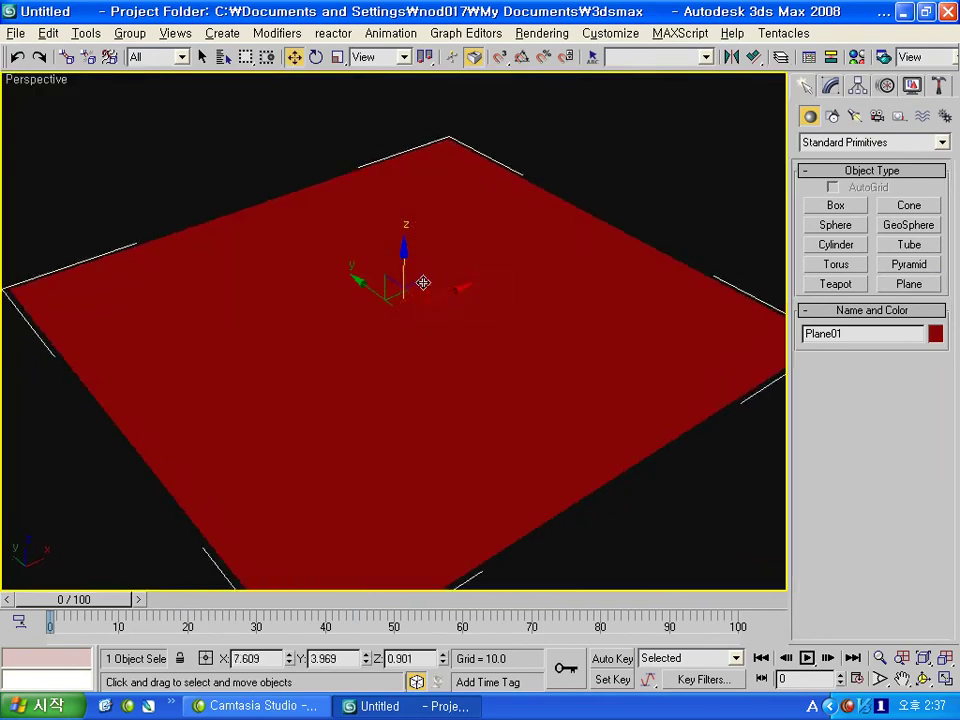
- Draw a curved Line from above the plane to below it in the shaded Top view
{"action": "left_click", "coordinate": [832, 116]}
{"action": "left_click", "coordinate": [836, 220]}
{"action": "key", "text": "t"}
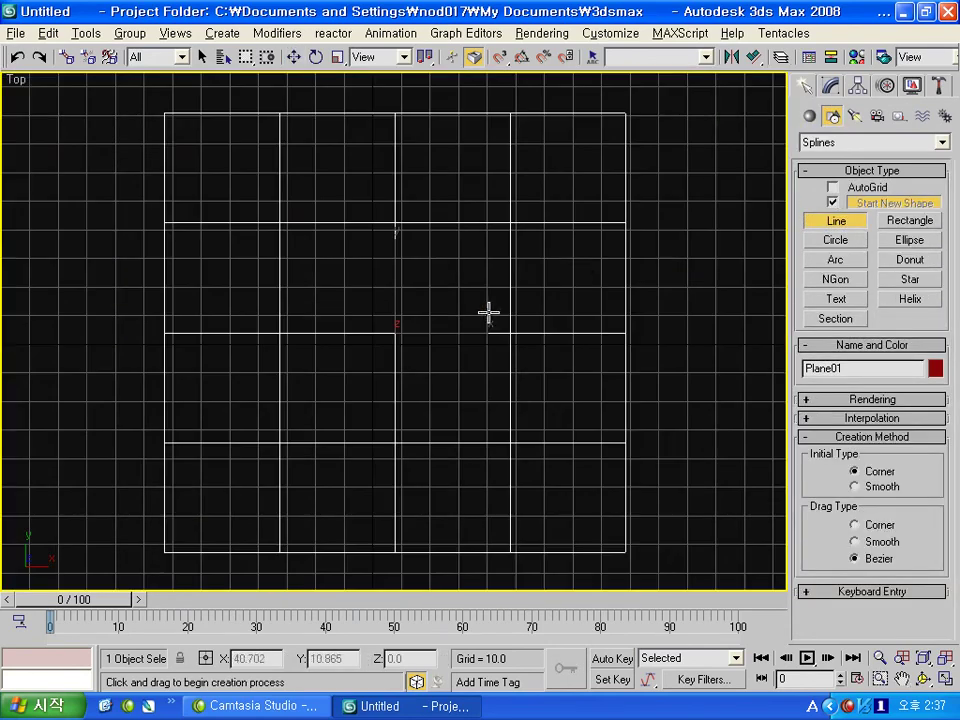
{"action": "scroll", "coordinate": [452, 304], "scroll_direction": "down", "scroll_amount": 3}
{"action": "key", "text": "F3"}
{"action": "left_click", "coordinate": [478, 185]}
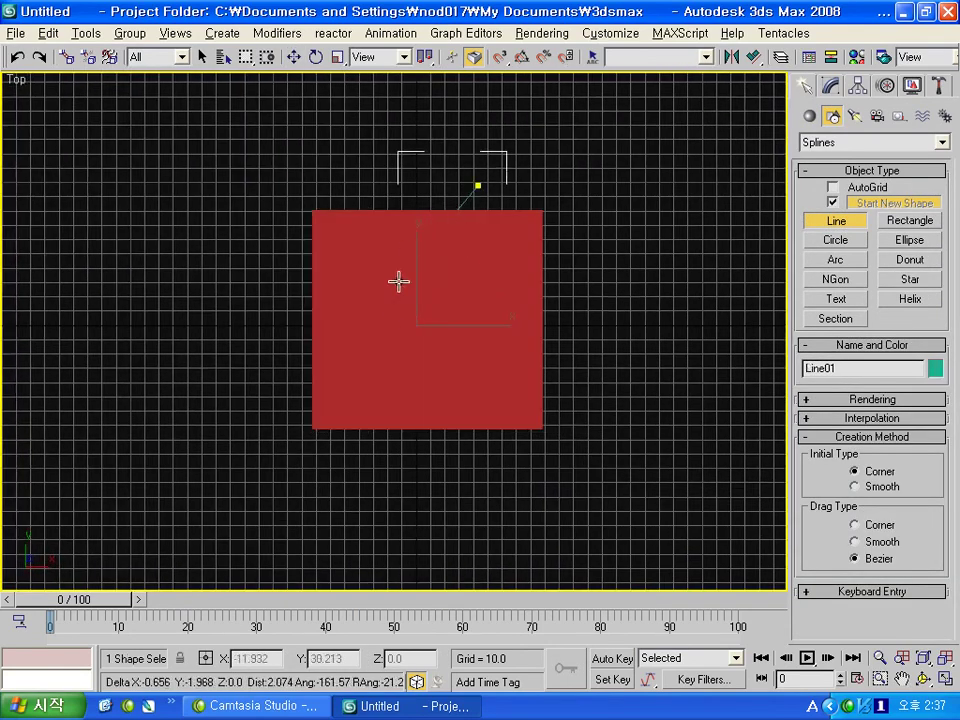
{"action": "left_click_drag", "start_coordinate": [447, 451], "coordinate": [420, 465]}
{"action": "right_click", "coordinate": [462, 443]}
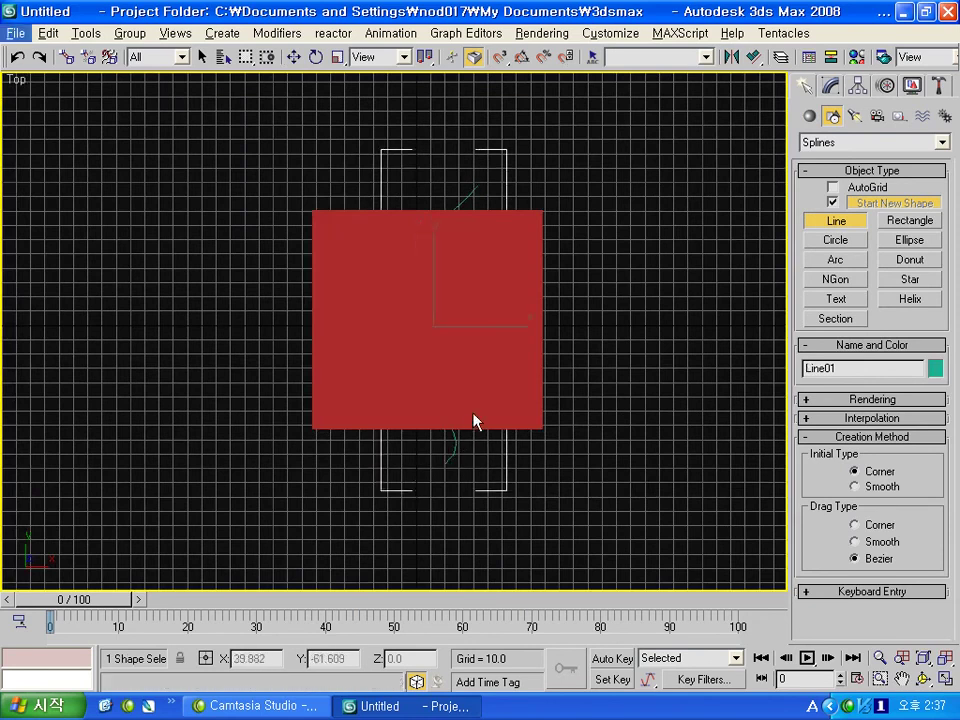
{"action": "left_click", "coordinate": [294, 57]}
{"action": "left_click", "coordinate": [830, 85]}
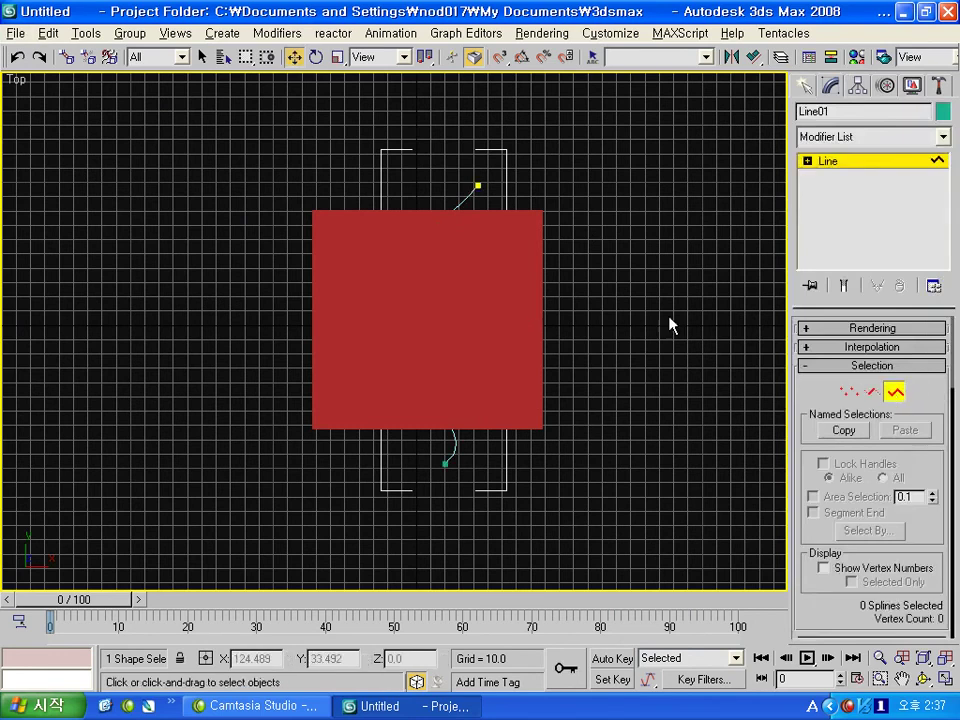
- Outline the whole spline by 20, centred on the line
{"action": "left_click", "coordinate": [428, 236]}
{"action": "scroll", "coordinate": [950, 538], "scroll_direction": "down", "scroll_amount": 5}
{"action": "scroll", "coordinate": [900, 525], "scroll_direction": "down", "scroll_amount": 5}
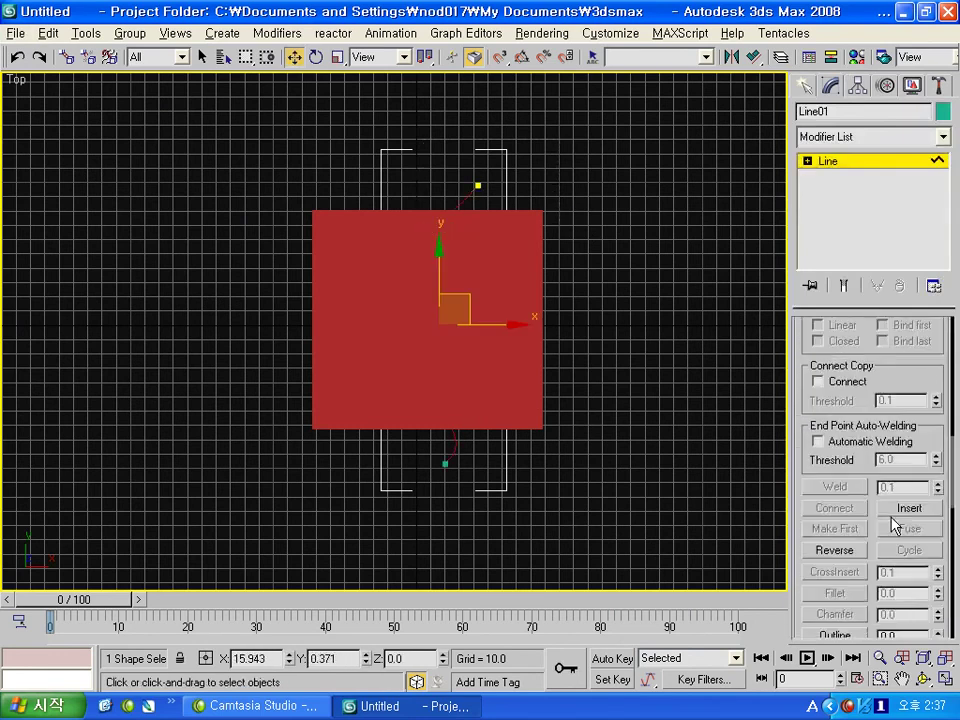
{"action": "scroll", "coordinate": [880, 505], "scroll_direction": "down", "scroll_amount": 5}
{"action": "left_click", "coordinate": [835, 411]}
{"action": "left_click", "coordinate": [882, 431]}
{"action": "left_click_drag", "start_coordinate": [938, 411], "coordinate": [938, 393]}
{"action": "middle_click_drag", "start_coordinate": [529, 435], "coordinate": [561, 354], "text": "alt"}
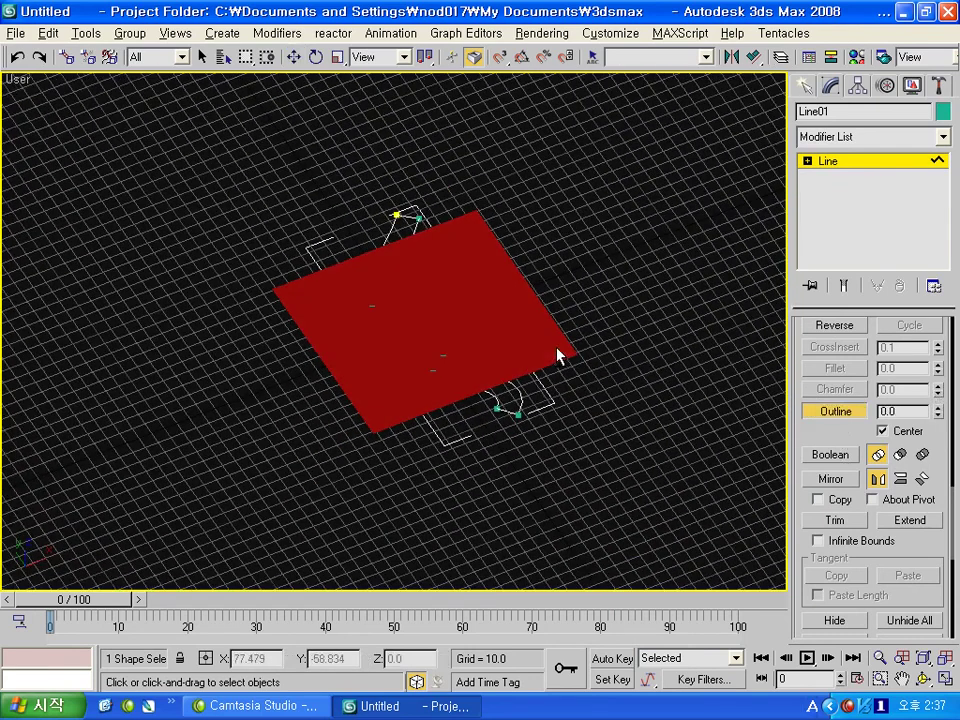
{"action": "right_click", "coordinate": [480, 326]}
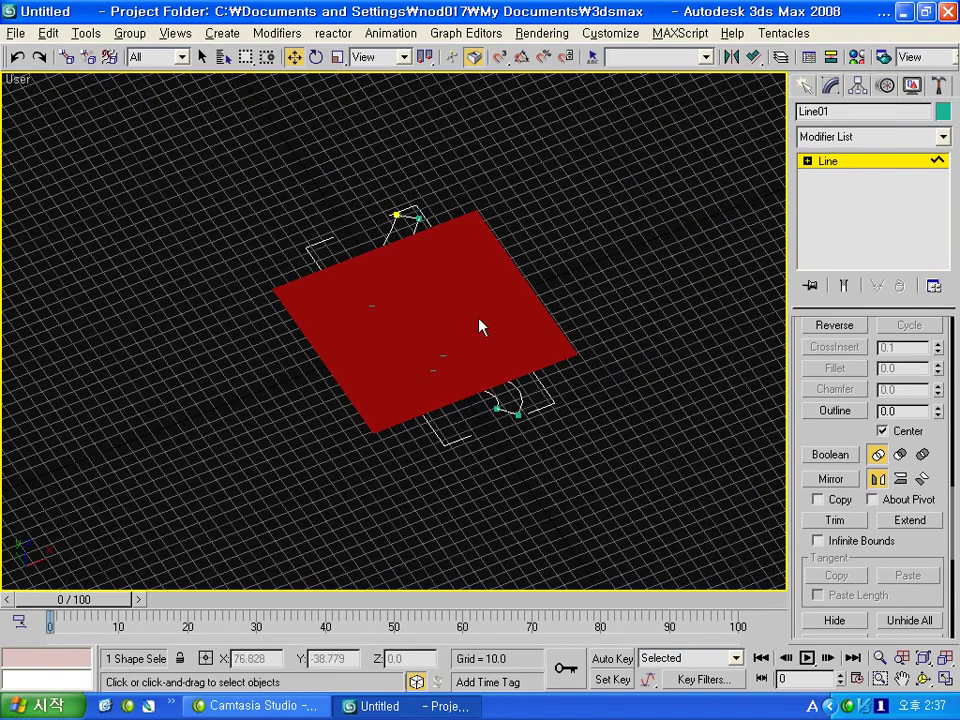
- Convert the outline to Editable Poly, lift it above the plane and open the Material Editor
{"action": "right_click", "coordinate": [596, 340]}
{"action": "mouse_move", "coordinate": [628, 499]}
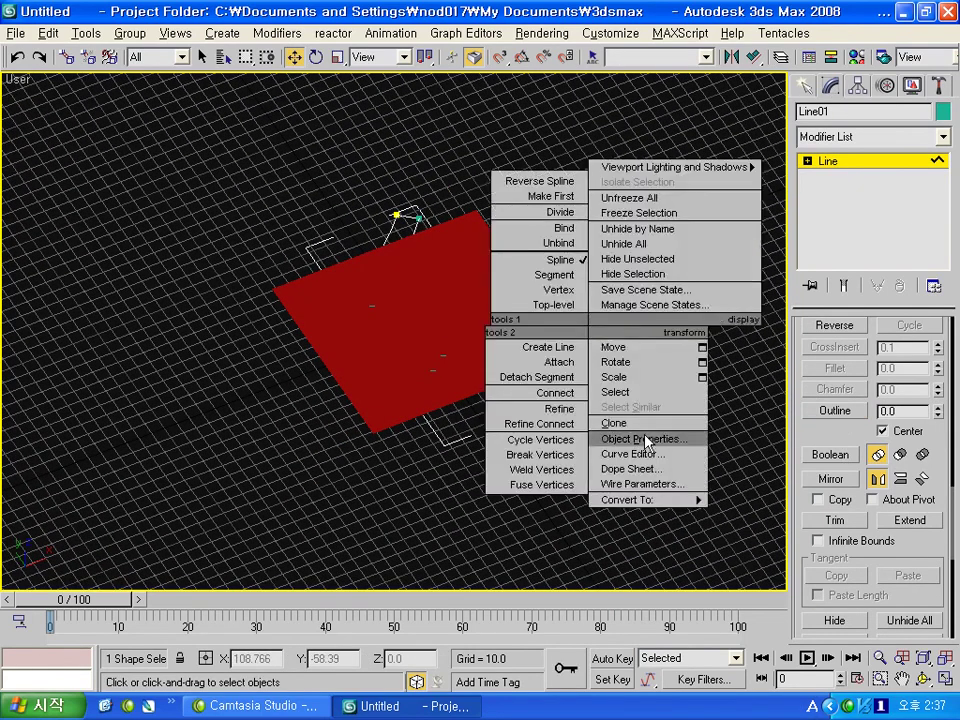
{"action": "left_click", "coordinate": [763, 537]}
{"action": "scroll", "coordinate": [439, 321], "scroll_direction": "up", "scroll_amount": 5}
{"action": "mouse_move", "coordinate": [439, 321]}
{"action": "middle_mouse_down", "text": "alt"}
{"action": "mouse_move", "coordinate": [454, 304]}
{"action": "mouse_move", "coordinate": [424, 274]}
{"action": "middle_mouse_up", "text": "alt"}
{"action": "left_click_drag", "start_coordinate": [424, 274], "coordinate": [403, 278]}
{"action": "mouse_move", "coordinate": [403, 278]}
{"action": "middle_mouse_down", "text": "alt"}
{"action": "mouse_move", "coordinate": [403, 300]}
{"action": "mouse_move", "coordinate": [386, 320]}
{"action": "middle_mouse_up", "text": "alt"}
{"action": "left_click", "coordinate": [884, 56]}
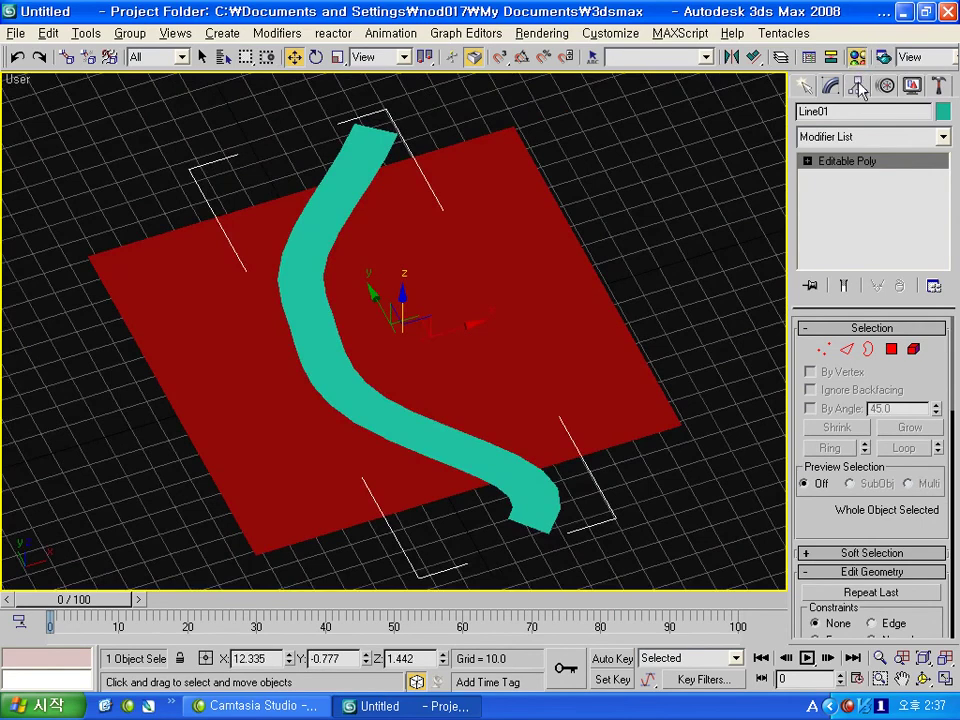
{"action": "left_click_drag", "start_coordinate": [345, 8], "coordinate": [818, 36]}
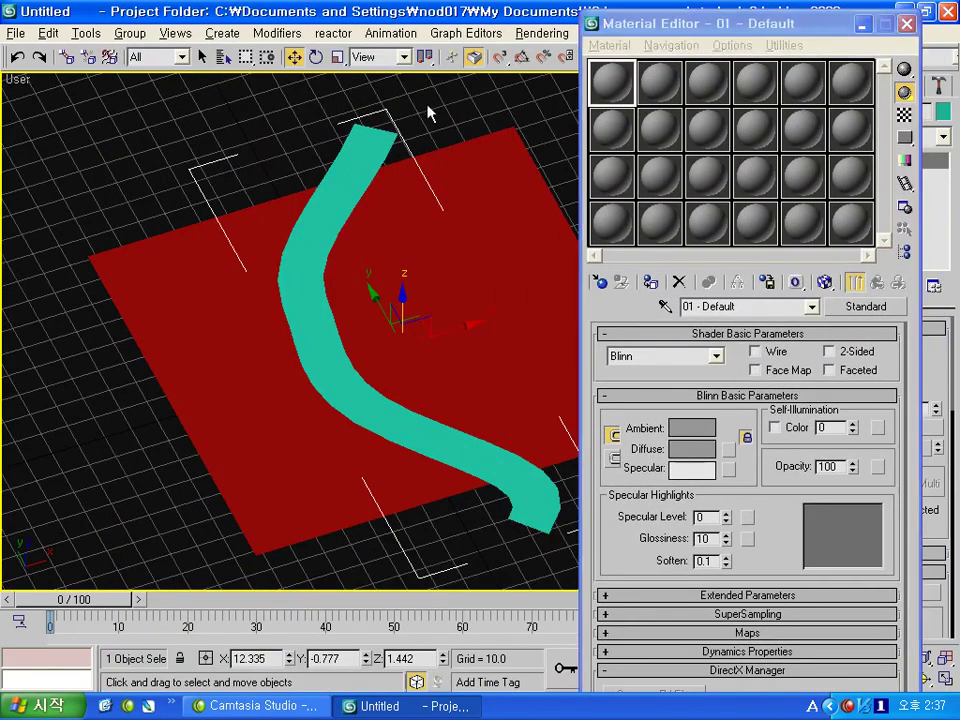
- Assign the first material to the red plane and give its diffuse a Bitmap map
{"action": "left_click", "coordinate": [493, 163]}
{"action": "mouse_move", "coordinate": [493, 163]}
{"action": "middle_mouse_down", "text": "alt"}
{"action": "mouse_move", "coordinate": [450, 204]}
{"action": "mouse_move", "coordinate": [505, 228]}
{"action": "middle_mouse_up", "text": "alt"}
{"action": "left_click", "coordinate": [651, 284]}
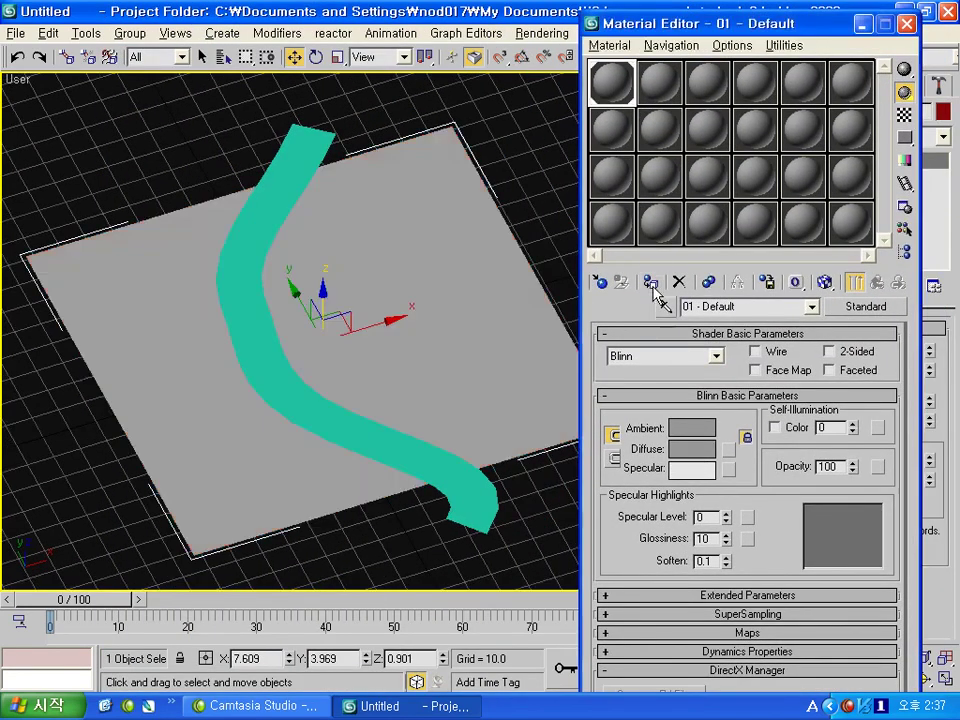
{"action": "left_click", "coordinate": [729, 453]}
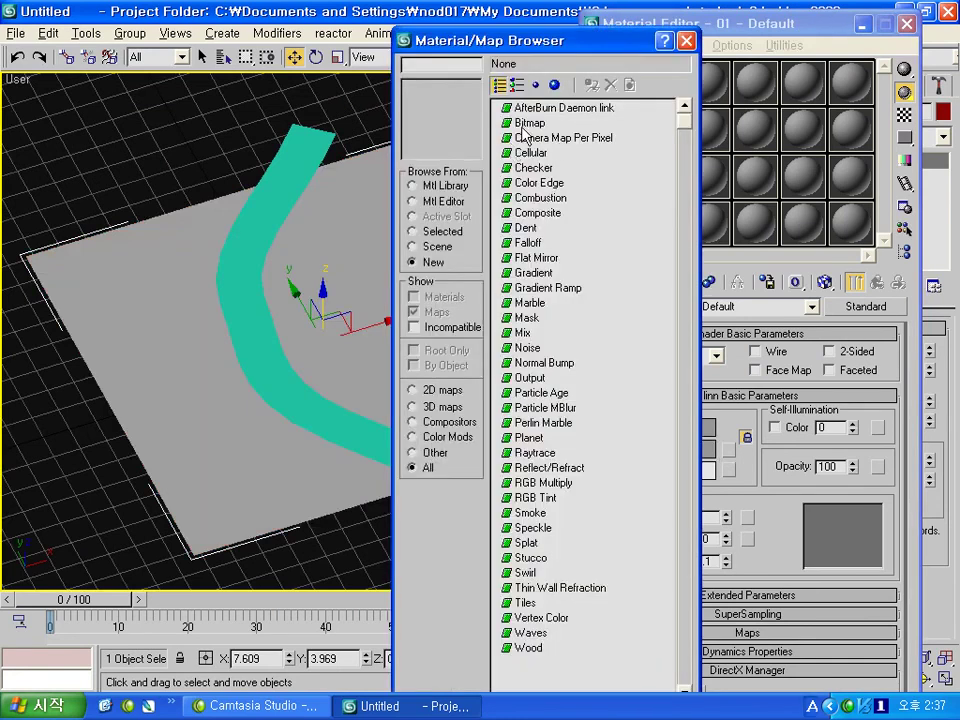
{"action": "double_click", "coordinate": [521, 126]}
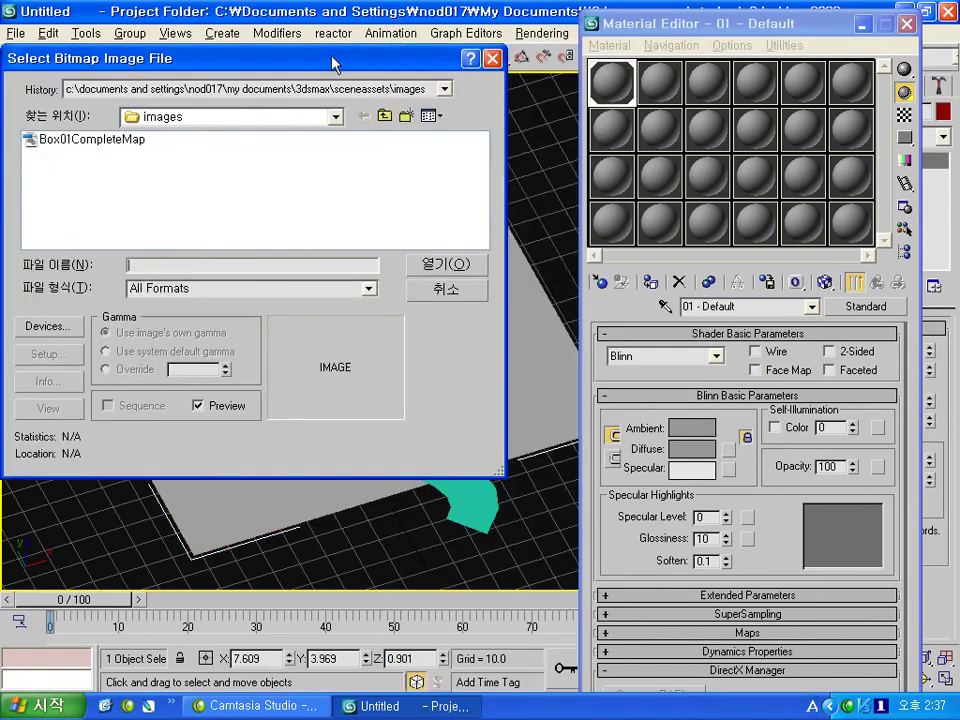
- Load 노출.JPG from the project map folder as the plane's diffuse texture, shown in the viewport
{"action": "left_click", "coordinate": [522, 144]}
{"action": "left_click", "coordinate": [522, 145]}
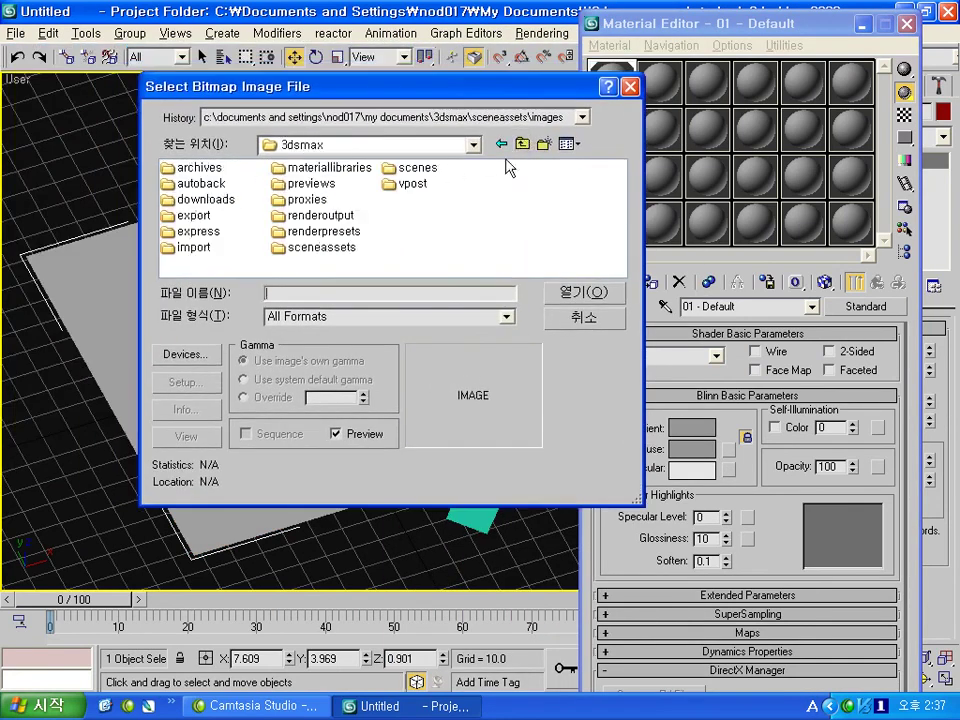
{"action": "left_click", "coordinate": [489, 116]}
{"action": "left_click", "coordinate": [300, 135]}
{"action": "left_click", "coordinate": [195, 186]}
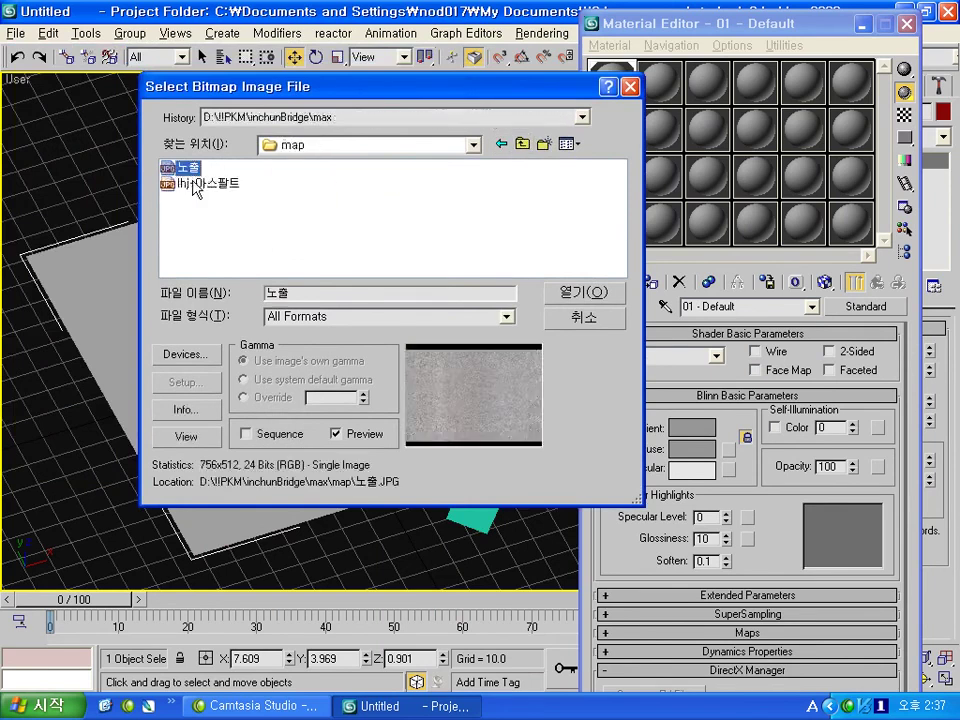
{"action": "double_click", "coordinate": [186, 168]}
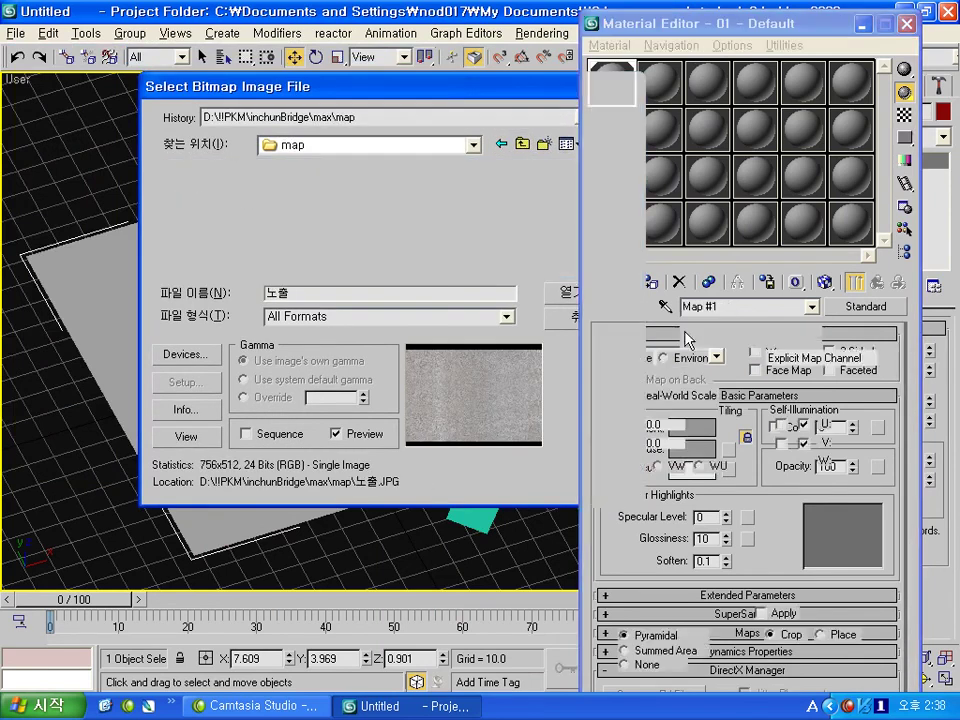
{"action": "left_click", "coordinate": [824, 282]}
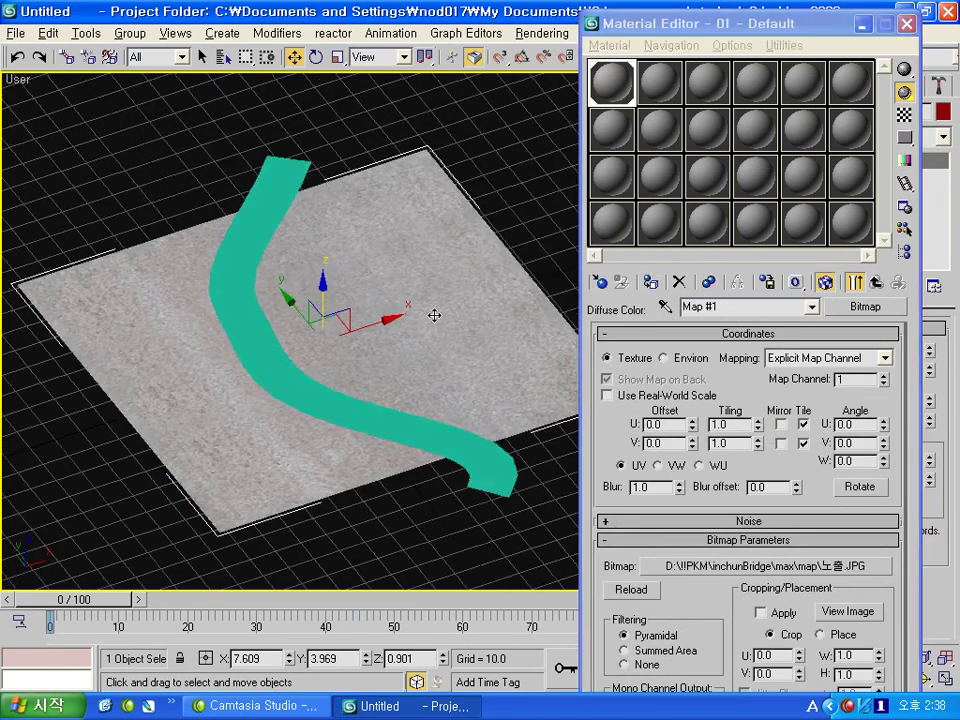
{"action": "scroll", "coordinate": [435, 317], "scroll_direction": "up", "scroll_amount": 2}
{"action": "left_click", "coordinate": [906, 23]}
{"action": "scroll", "coordinate": [542, 225], "scroll_direction": "down", "scroll_amount": 1}
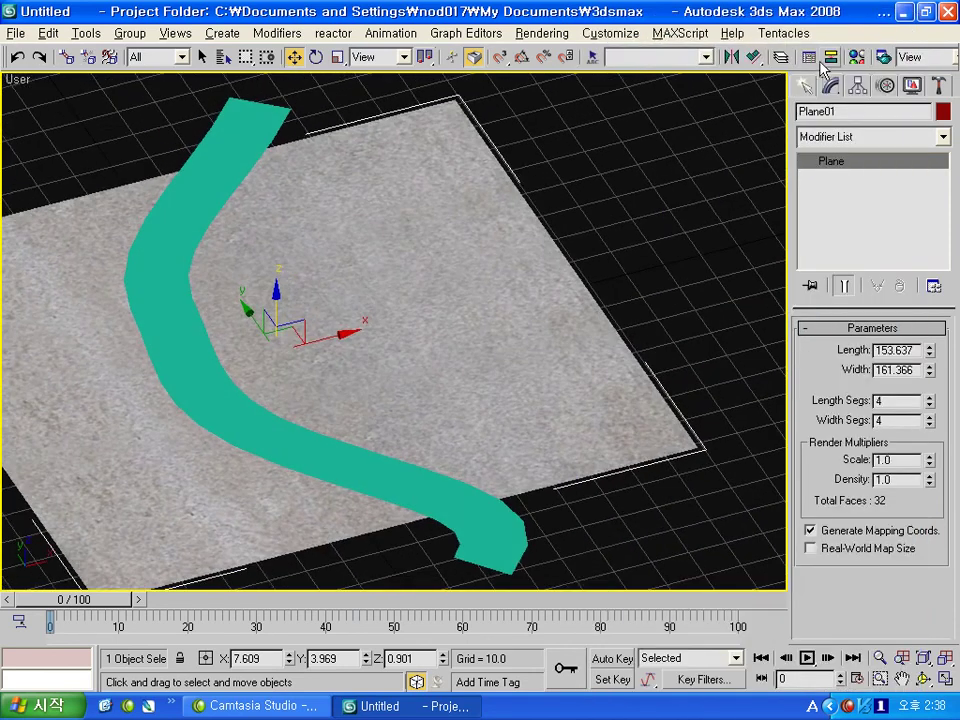
- Assign a new material to the road strip with a saturated red diffuse colour
{"action": "key", "text": "m"}
{"action": "left_click", "coordinate": [278, 116]}
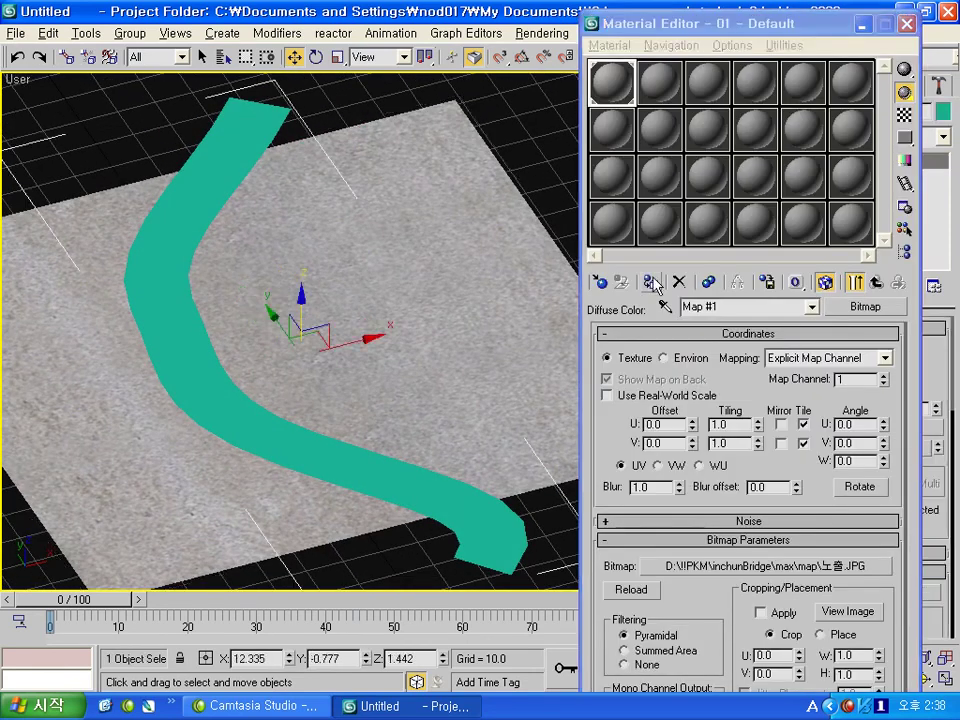
{"action": "left_click", "coordinate": [659, 82]}
{"action": "left_click", "coordinate": [650, 282]}
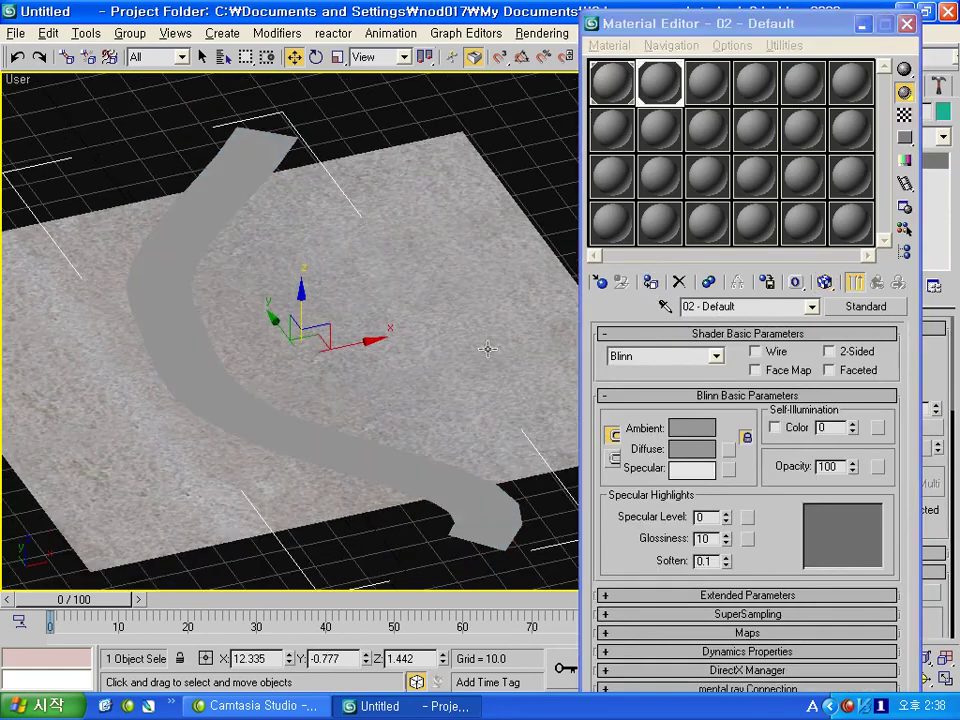
{"action": "left_click", "coordinate": [681, 448]}
{"action": "mouse_move", "coordinate": [375, 266]}
{"action": "left_mouse_down"}
{"action": "mouse_move", "coordinate": [517, 167]}
{"action": "mouse_move", "coordinate": [520, 195]}
{"action": "left_mouse_up"}
{"action": "left_click", "coordinate": [688, 278]}
{"action": "left_click", "coordinate": [907, 23]}
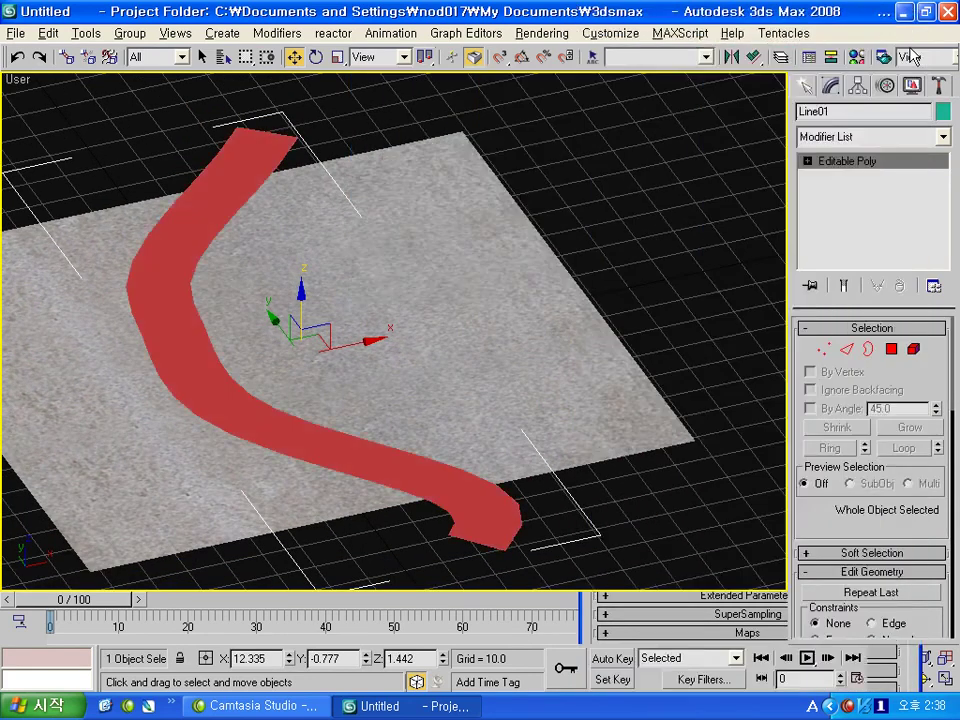
{"action": "middle_click_drag", "start_coordinate": [499, 379], "coordinate": [563, 386]}
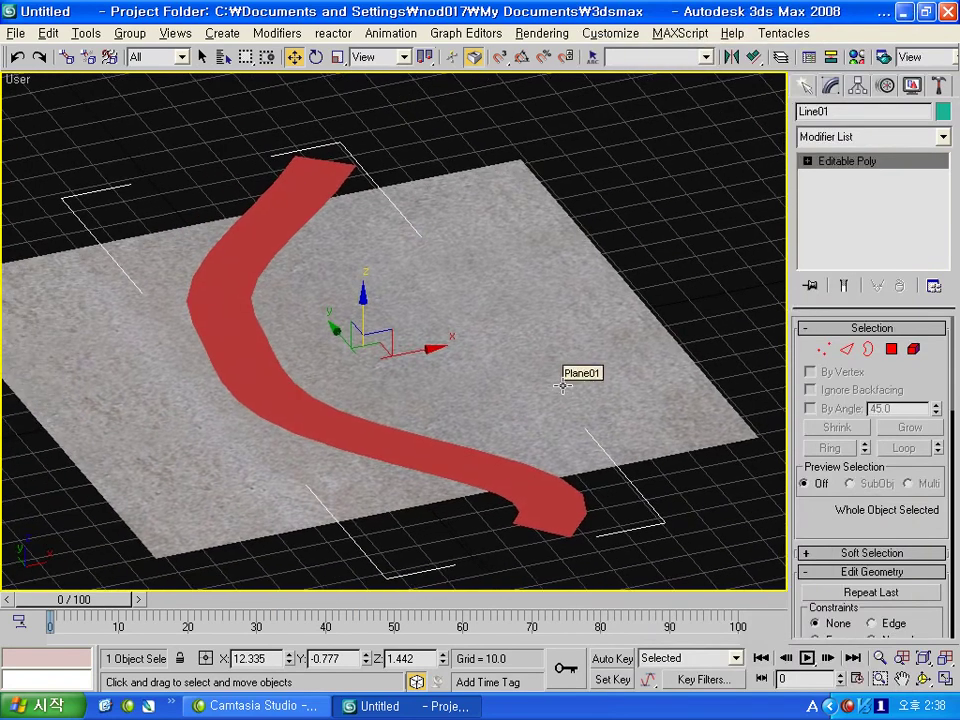
- Render the Camera01 view of the concrete plane with the grid hidden
{"action": "key", "text": "p"}
{"action": "key", "text": "ctrl+c"}
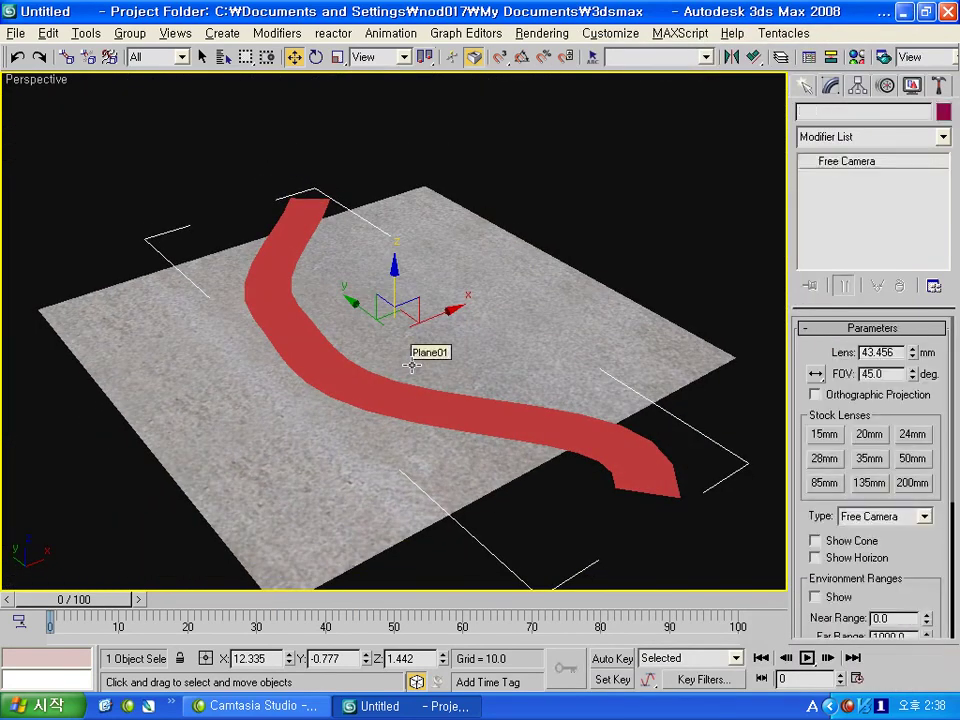
{"action": "key", "text": "c"}
{"action": "key", "text": "F10"}
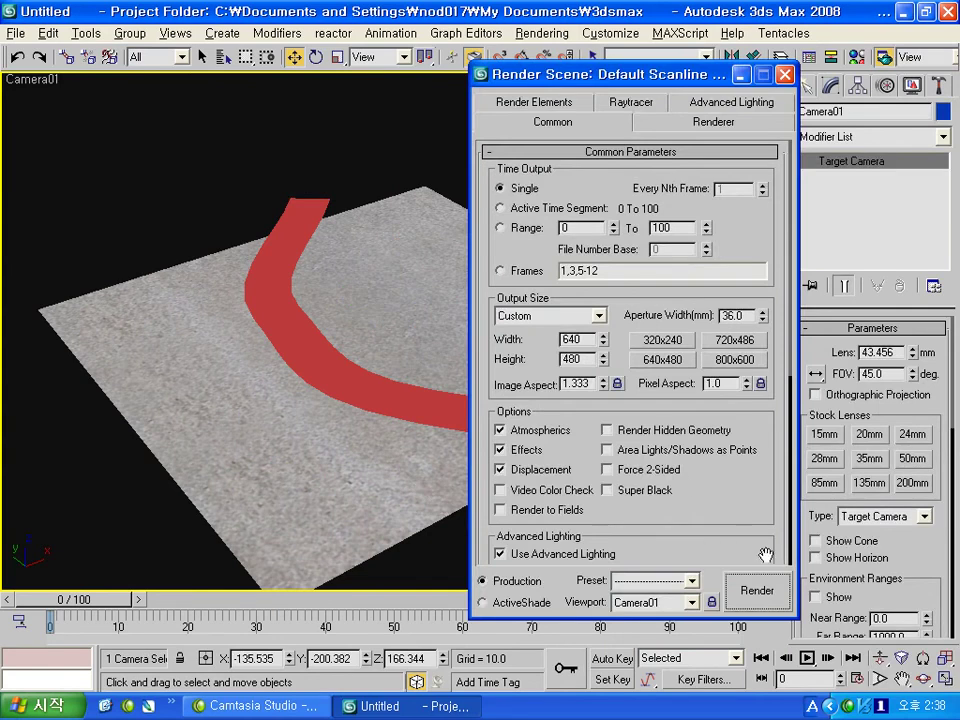
{"action": "left_click", "coordinate": [757, 591]}
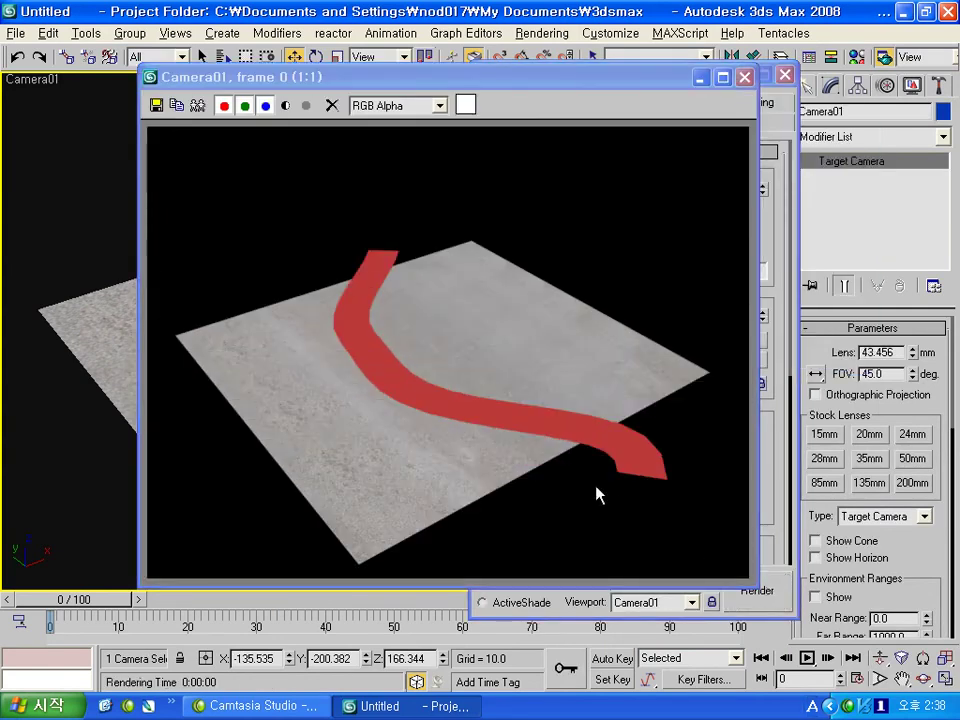
- Zoom and pan the render to inspect the hard-edged red road, then close the frame
{"action": "scroll", "coordinate": [340, 362], "scroll_direction": "up", "scroll_amount": 1}
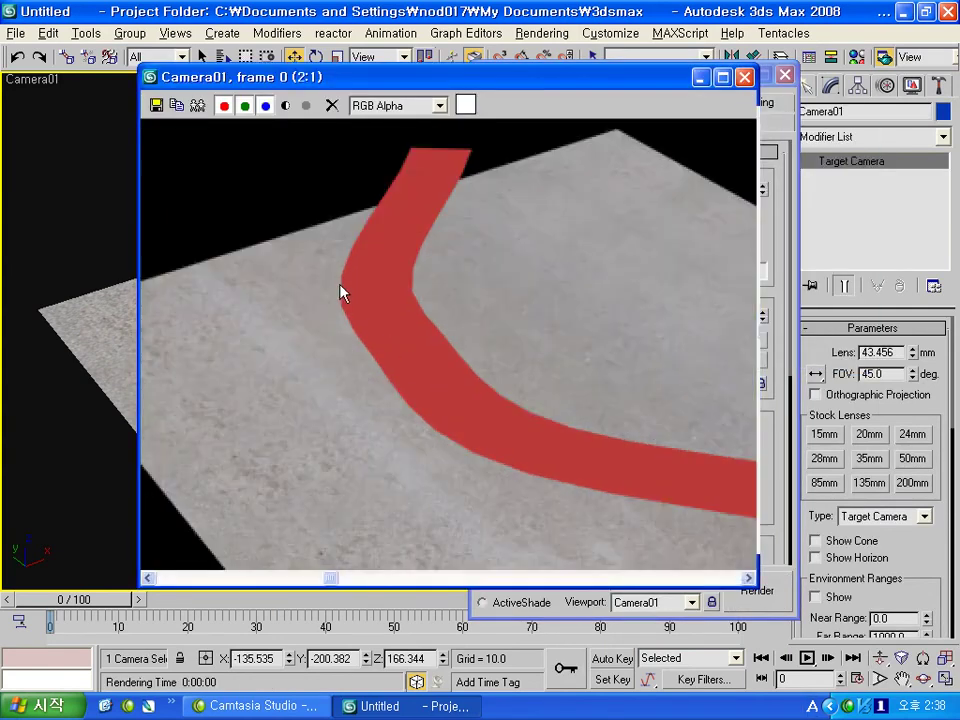
{"action": "middle_click_drag", "start_coordinate": [492, 475], "coordinate": [470, 437]}
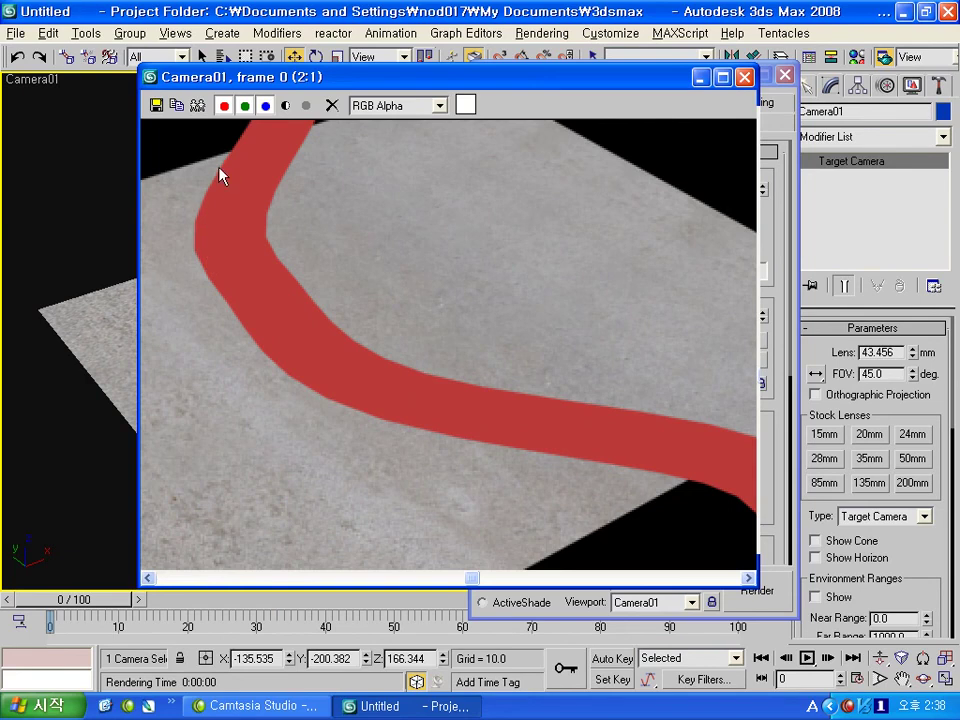
{"action": "mouse_move", "coordinate": [450, 448]}
{"action": "middle_mouse_down"}
{"action": "mouse_move", "coordinate": [386, 424]}
{"action": "mouse_move", "coordinate": [482, 521]}
{"action": "middle_mouse_up"}
{"action": "scroll", "coordinate": [460, 500], "scroll_direction": "down", "scroll_amount": 1}
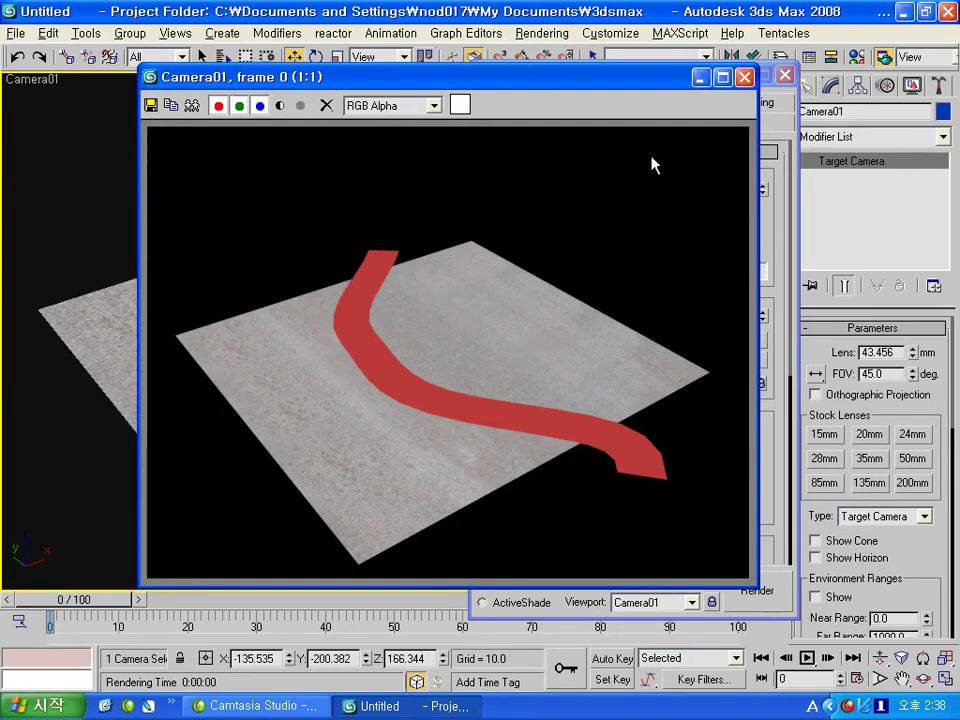
{"action": "left_click_drag", "start_coordinate": [645, 80], "coordinate": [628, 80]}
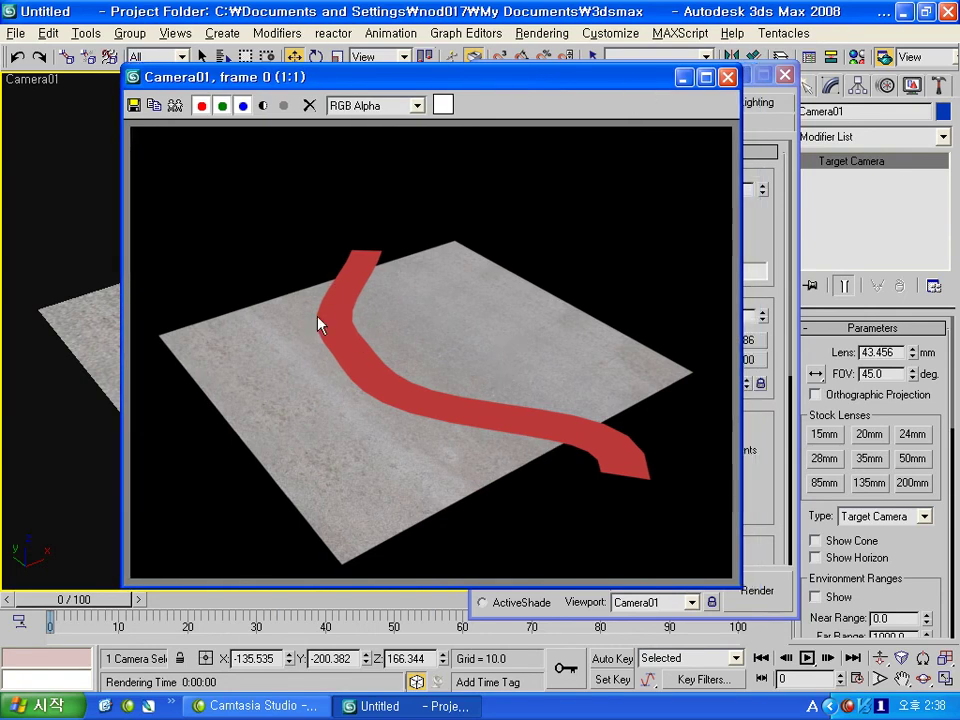
{"action": "mouse_move", "coordinate": [648, 78]}
{"action": "left_mouse_down"}
{"action": "mouse_move", "coordinate": [613, 91]}
{"action": "mouse_move", "coordinate": [666, 86]}
{"action": "left_mouse_up"}
{"action": "left_click", "coordinate": [696, 93]}
- Assign a Color Edge map to the red road material's opacity slot
{"action": "left_click", "coordinate": [786, 81]}
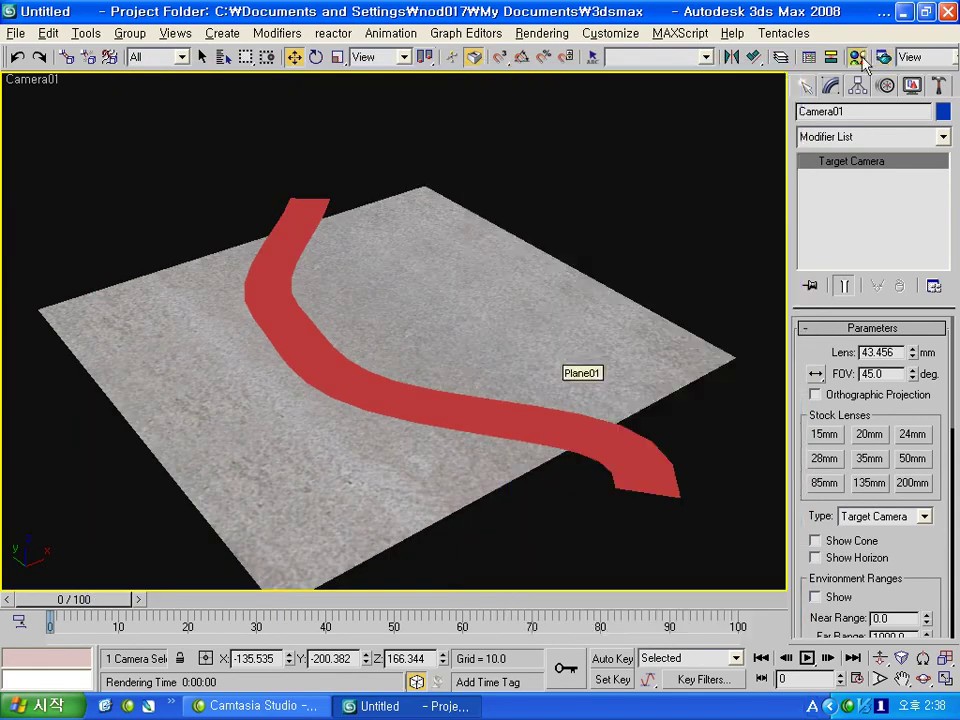
{"action": "left_click", "coordinate": [859, 58]}
{"action": "left_click_drag", "start_coordinate": [730, 30], "coordinate": [736, 30]}
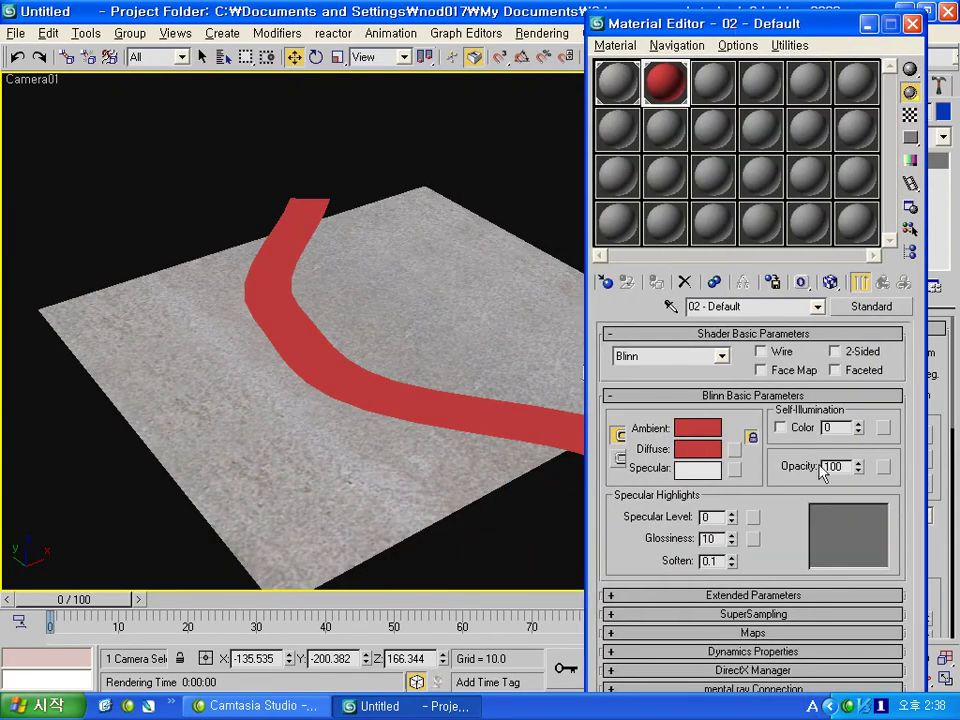
{"action": "left_click", "coordinate": [882, 467]}
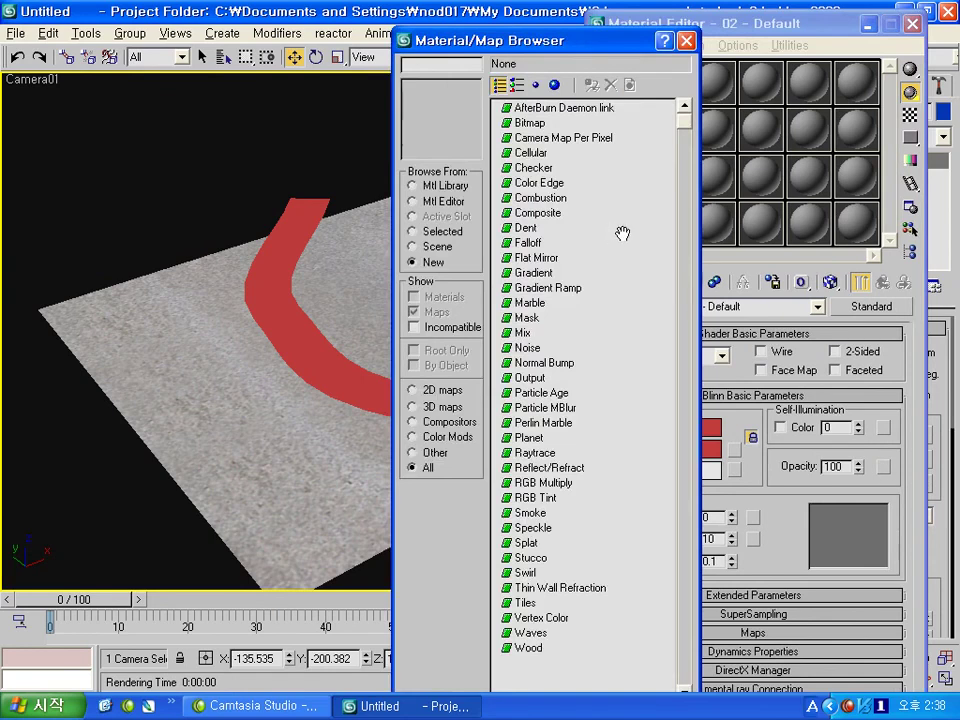
{"action": "left_click_drag", "start_coordinate": [622, 233], "coordinate": [604, 223]}
{"action": "double_click", "coordinate": [538, 178]}
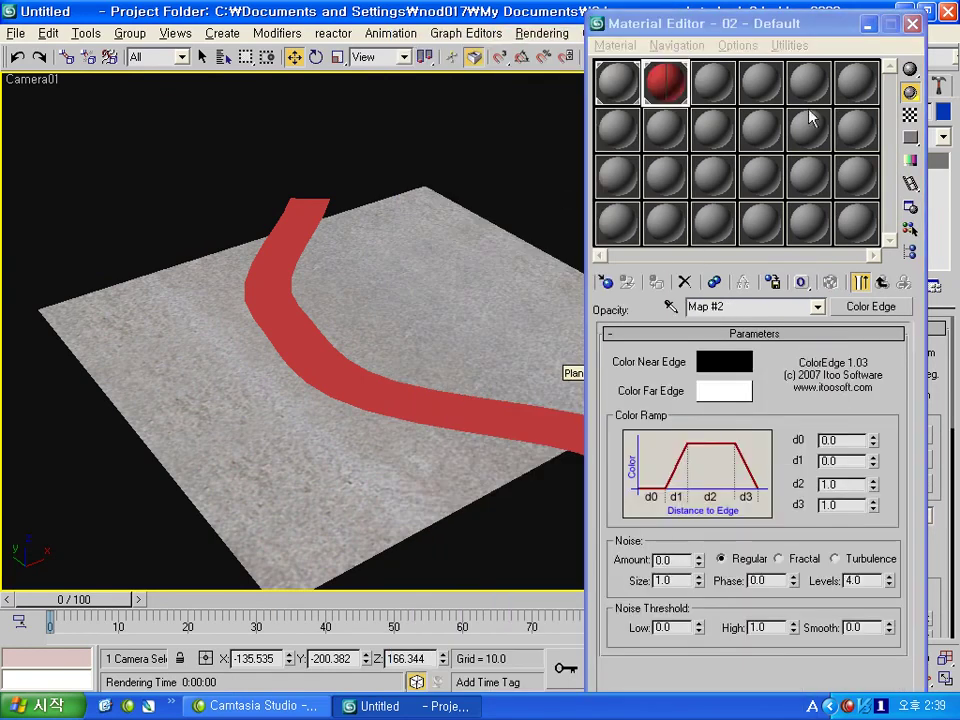
{"action": "left_click_drag", "start_coordinate": [877, 25], "coordinate": [749, 37]}
- Re-render the Camera01 view with the Color Edge opacity map applied
{"action": "key", "text": "F10"}
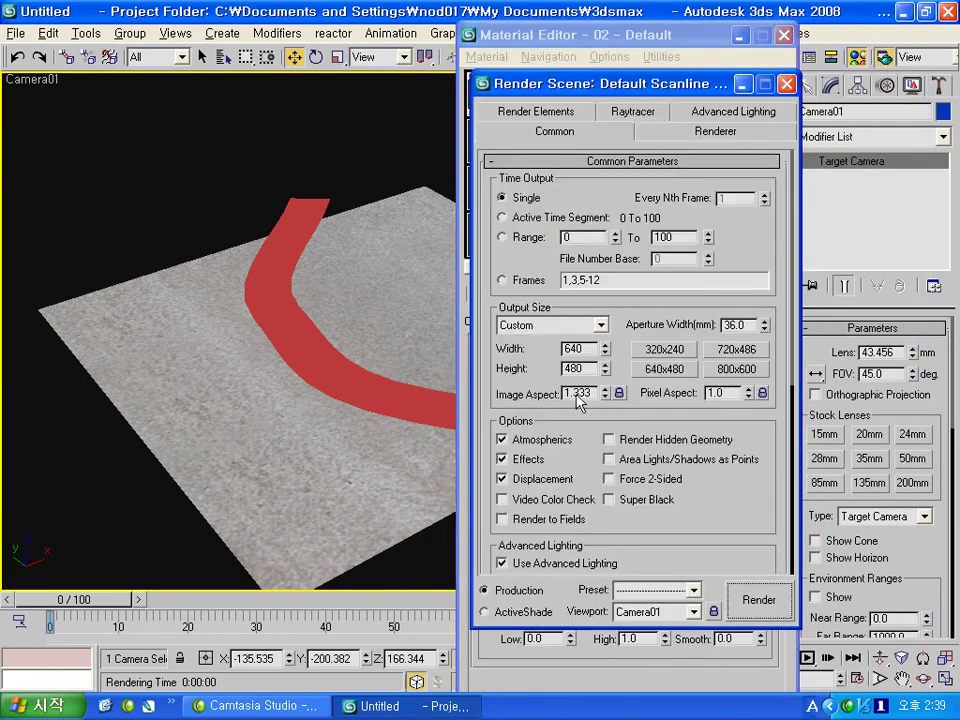
{"action": "left_click", "coordinate": [757, 600]}
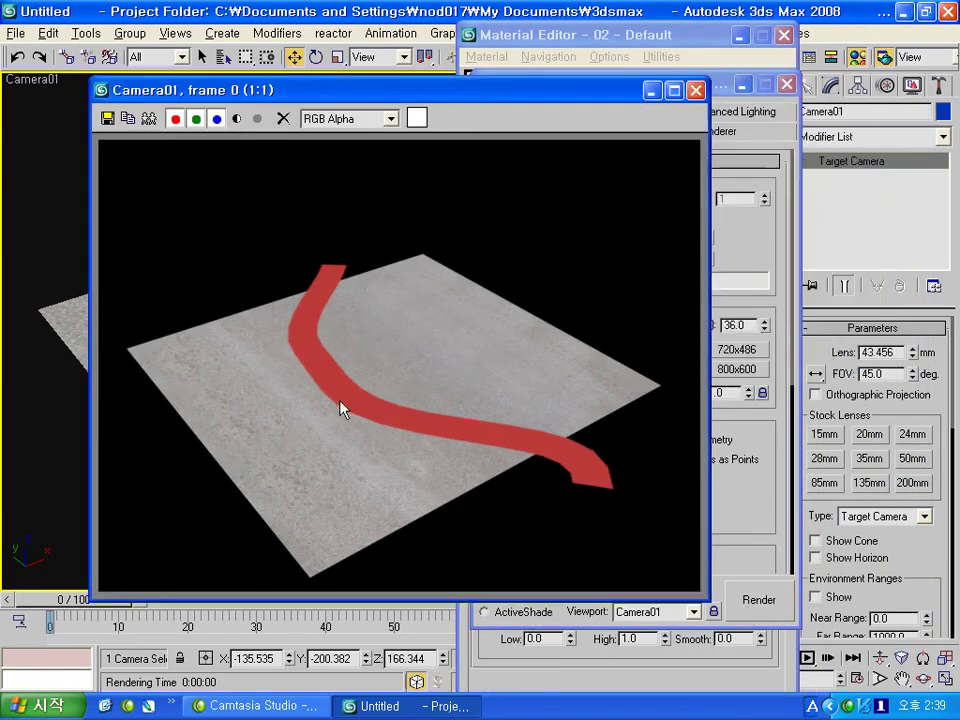
{"action": "scroll", "coordinate": [300, 381], "scroll_direction": "up", "scroll_amount": 1}
{"action": "scroll", "coordinate": [585, 240], "scroll_direction": "down", "scroll_amount": 1}
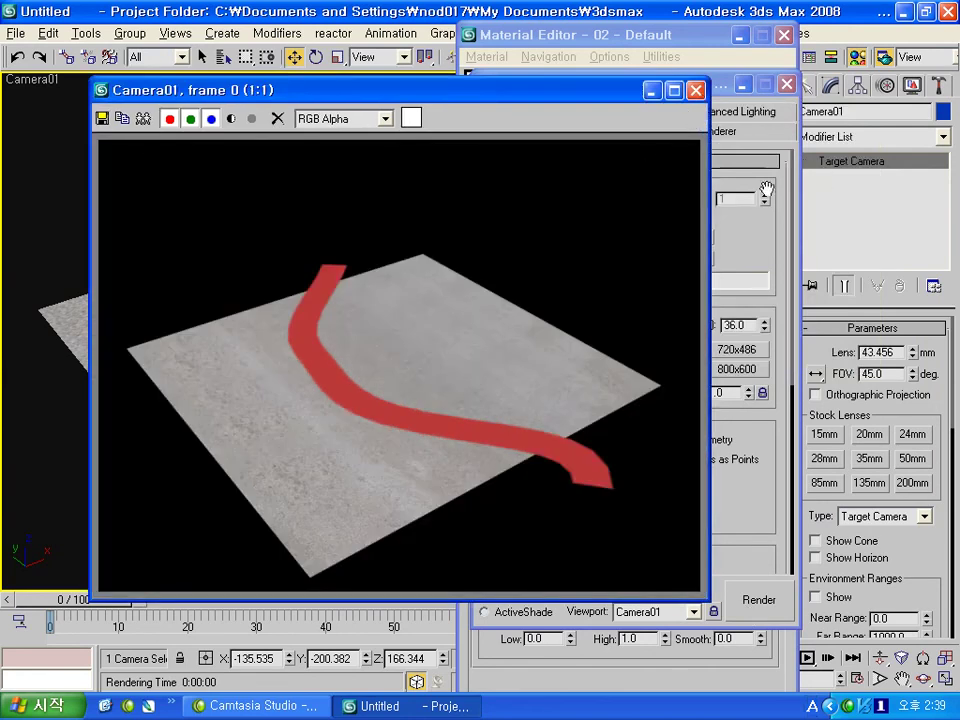
{"action": "left_click", "coordinate": [722, 88]}
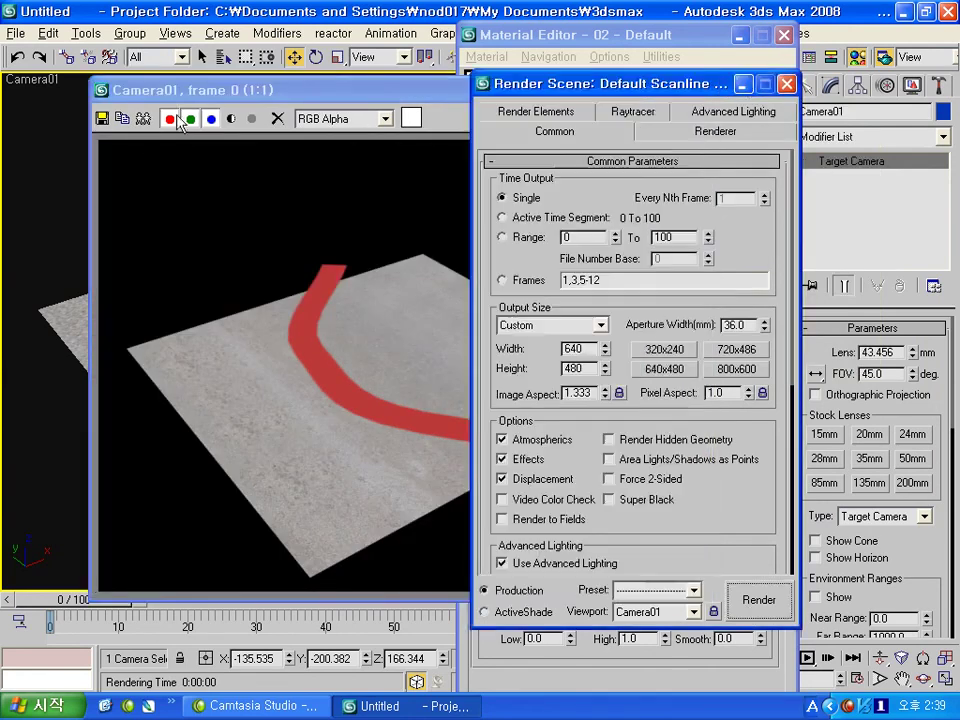
- Clone the rendered frame for comparison and arrange the render windows side by side
{"action": "left_click", "coordinate": [143, 118]}
{"action": "left_click_drag", "start_coordinate": [486, 107], "coordinate": [316, 181]}
{"action": "left_click", "coordinate": [543, 181]}
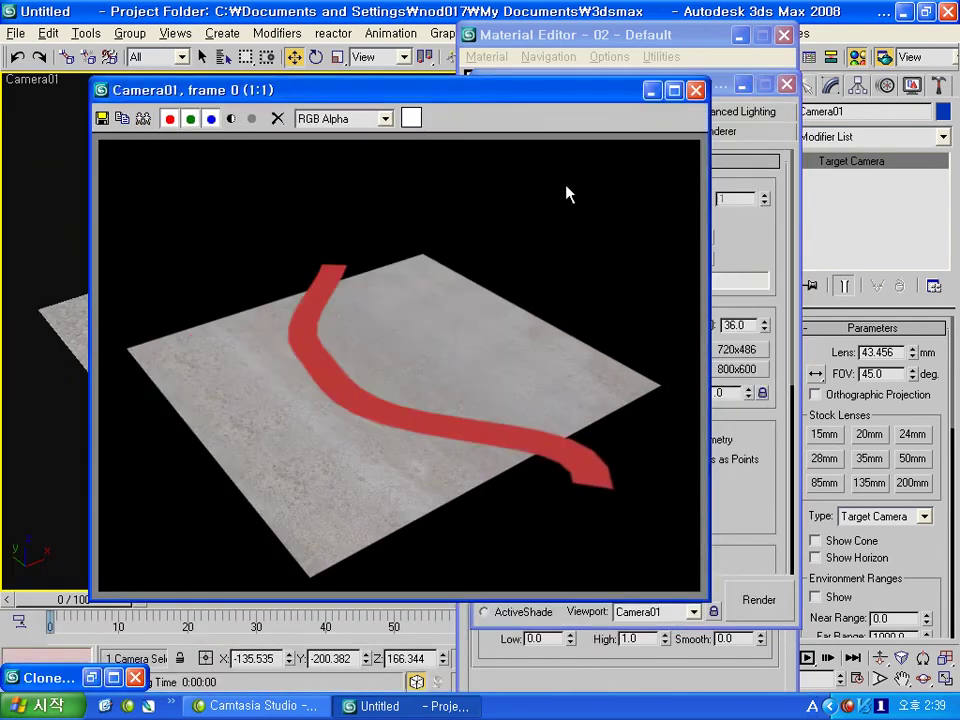
{"action": "left_click", "coordinate": [720, 88]}
{"action": "left_click_drag", "start_coordinate": [689, 82], "coordinate": [836, 77]}
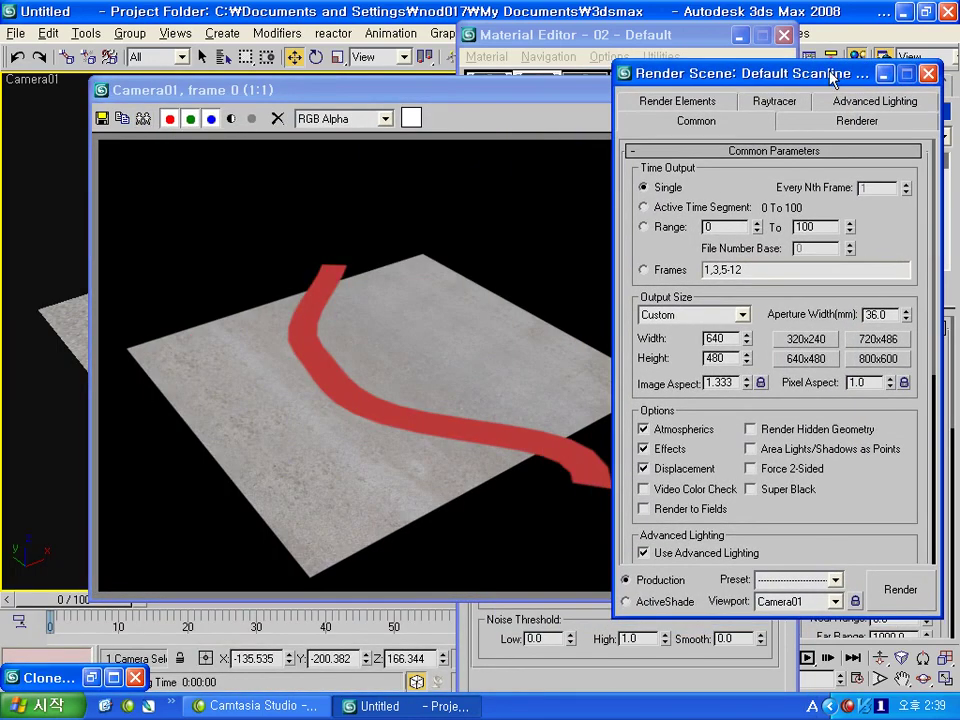
{"action": "left_click", "coordinate": [300, 157]}
- Save the render to the Desktop as JPEG file '1' at default quality 75
{"action": "left_click", "coordinate": [101, 118]}
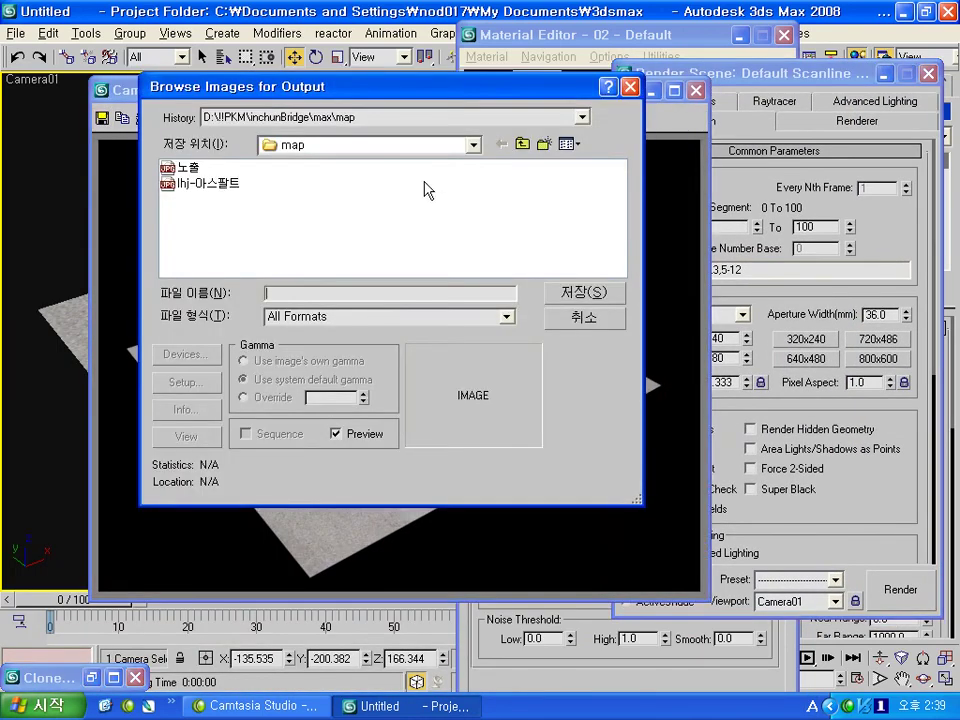
{"action": "left_click", "coordinate": [521, 144]}
{"action": "double_click", "coordinate": [521, 144]}
{"action": "double_click", "coordinate": [521, 144]}
{"action": "left_click", "coordinate": [521, 144]}
{"action": "type", "text": "1"}
{"action": "left_click", "coordinate": [506, 317]}
{"action": "left_click", "coordinate": [506, 317]}
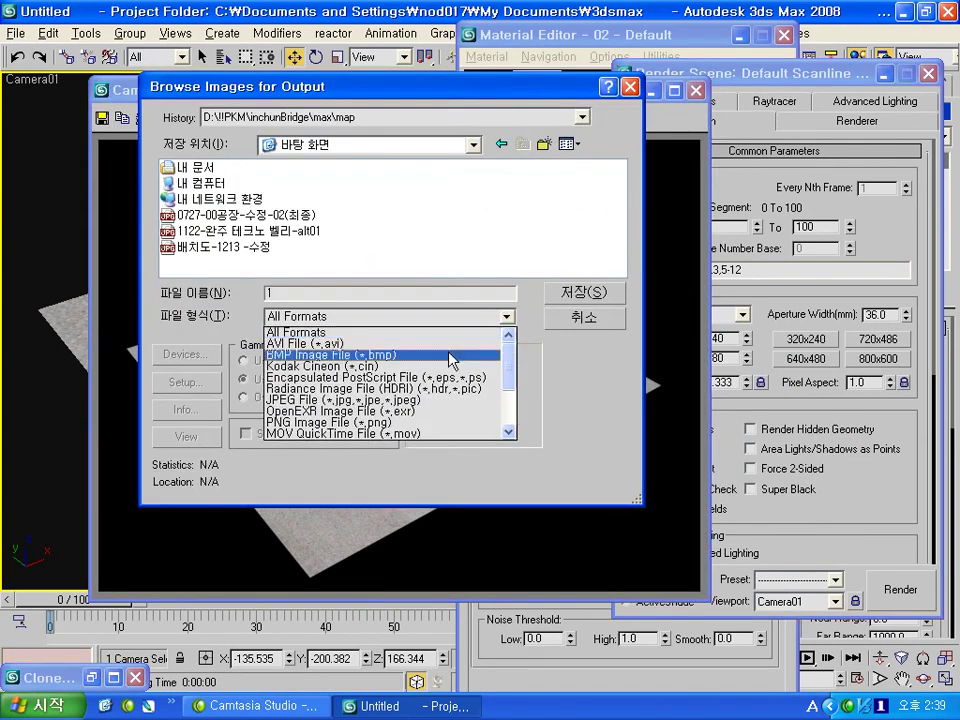
{"action": "left_click", "coordinate": [456, 399]}
{"action": "left_click", "coordinate": [584, 293]}
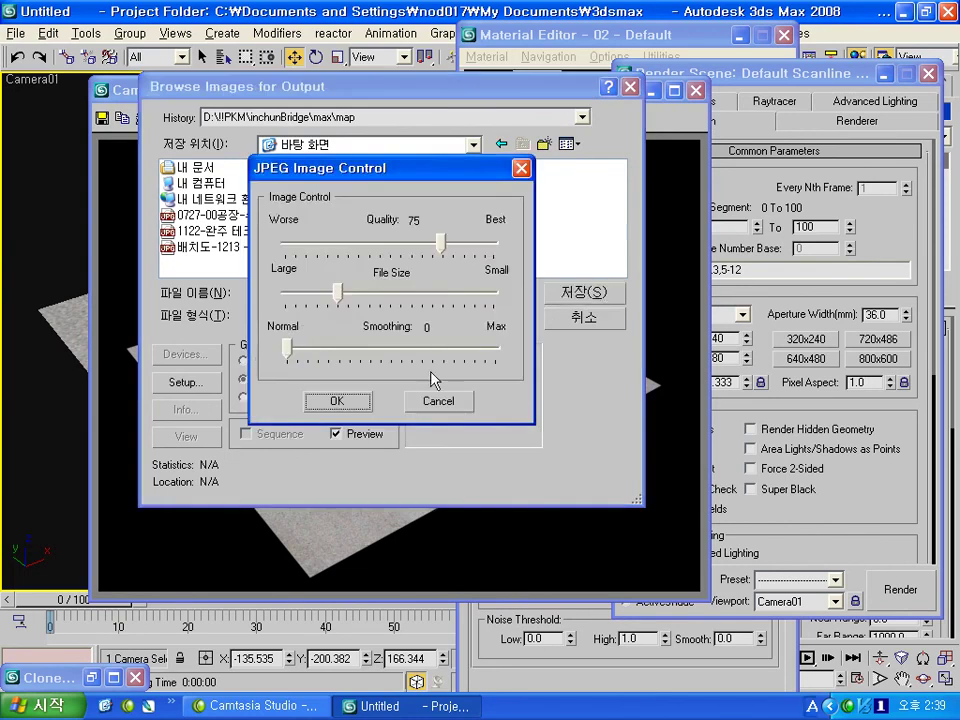
{"action": "left_click", "coordinate": [332, 401]}
{"action": "left_click", "coordinate": [881, 248]}
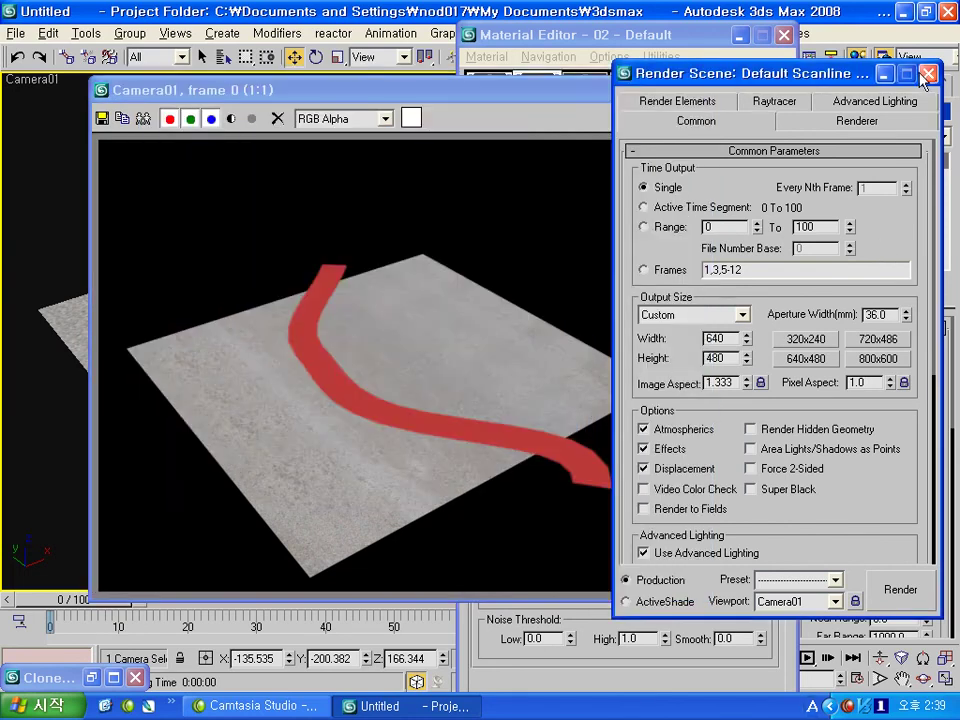
{"action": "left_click", "coordinate": [693, 37]}
- Switch off the road material's opacity map and re-render the camera view
{"action": "left_click", "coordinate": [753, 293]}
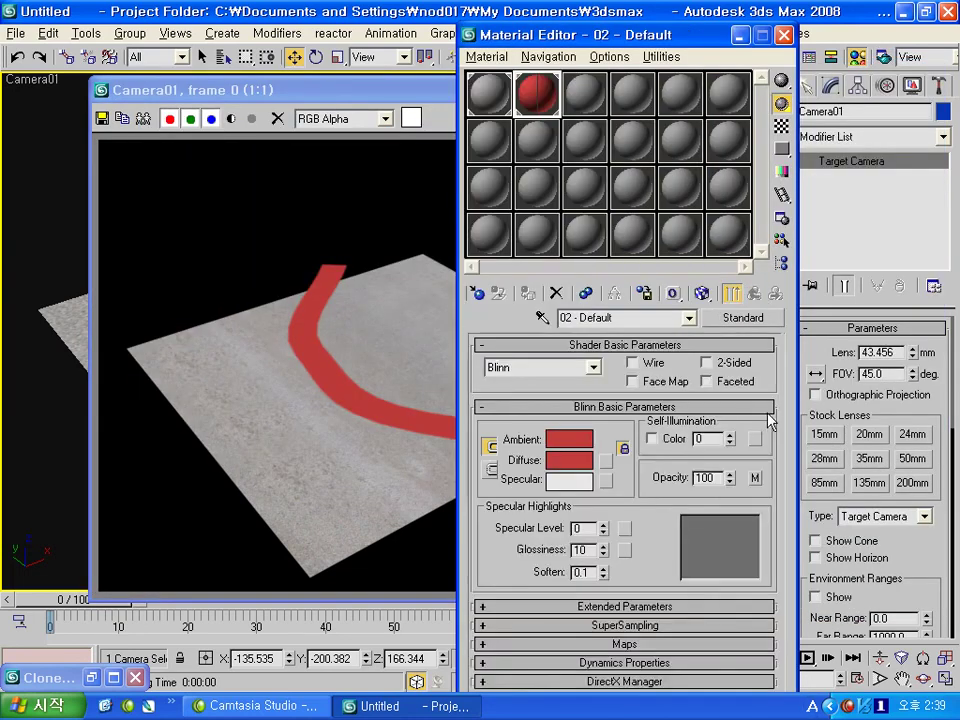
{"action": "left_click", "coordinate": [643, 642]}
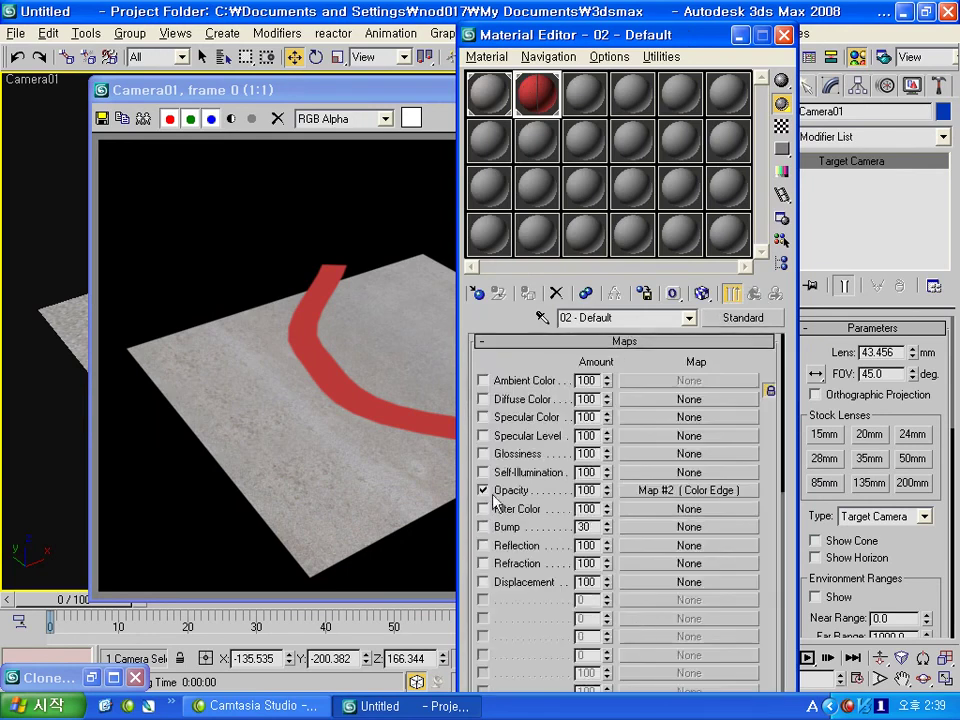
{"action": "left_click", "coordinate": [884, 58]}
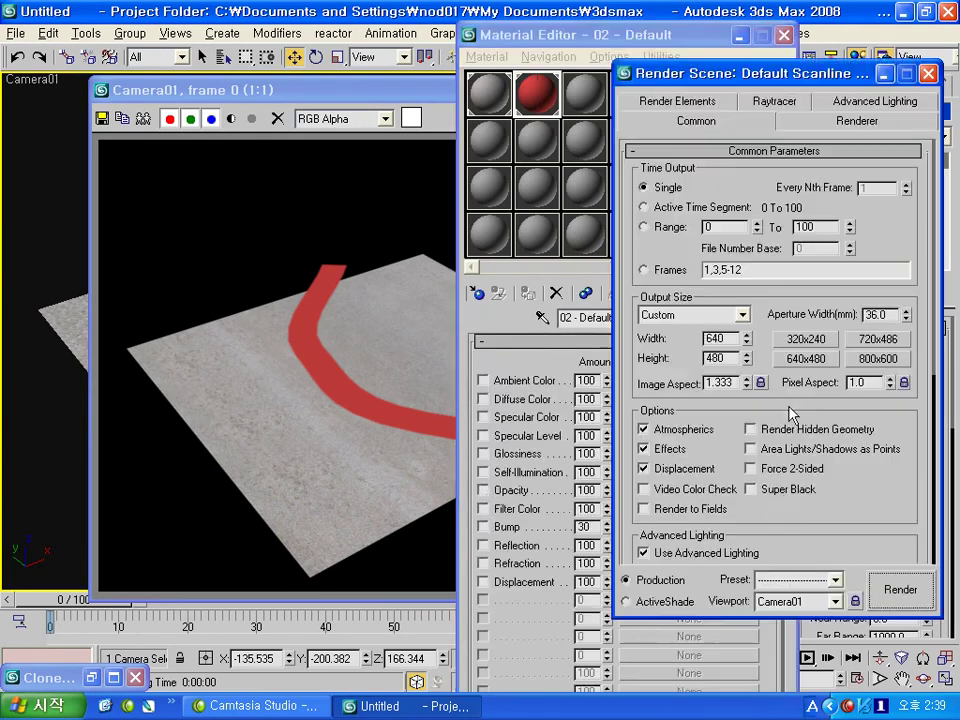
{"action": "left_click", "coordinate": [893, 589]}
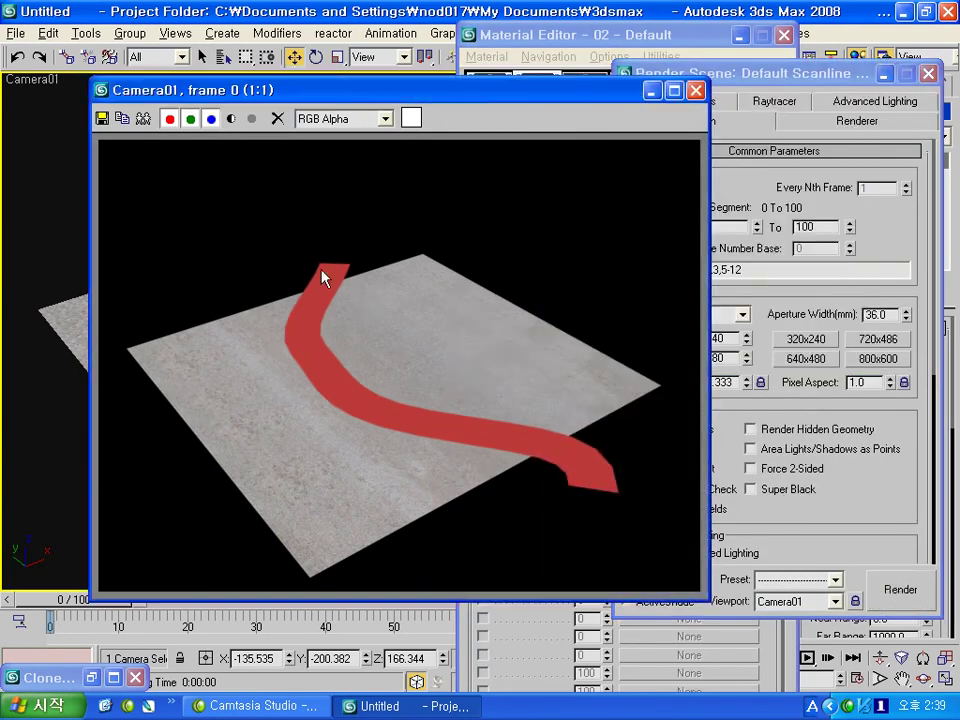
- Save the new render to the Desktop as JPEG '2' and close the frame window
{"action": "left_click", "coordinate": [102, 118]}
{"action": "type", "text": "2"}
{"action": "left_click", "coordinate": [358, 317]}
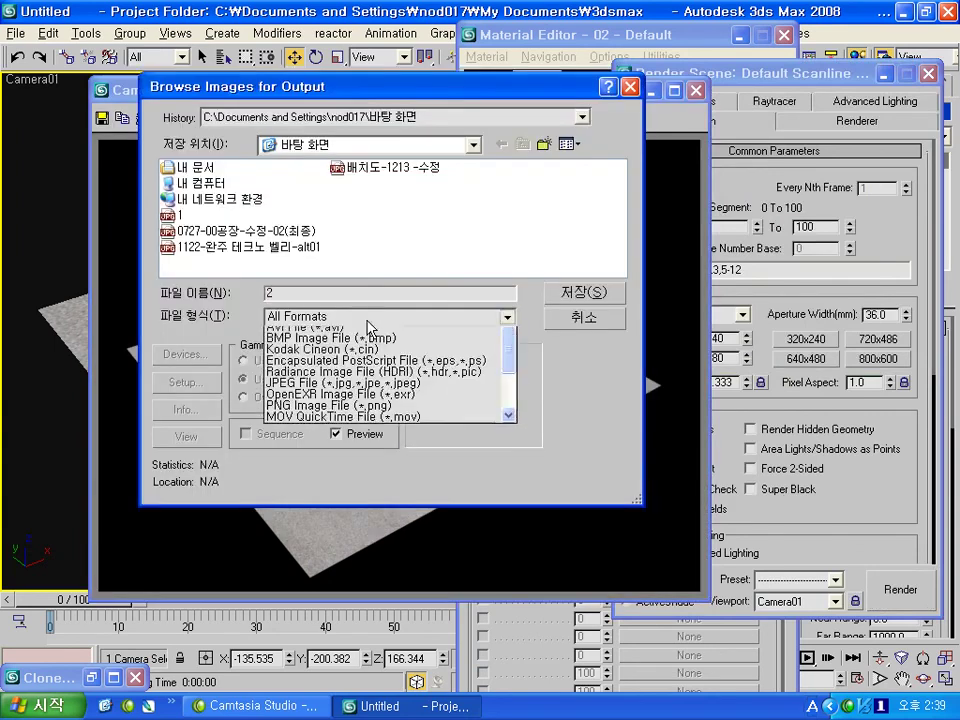
{"action": "scroll", "coordinate": [420, 380], "scroll_direction": "down", "scroll_amount": 1}
{"action": "left_click", "coordinate": [433, 392]}
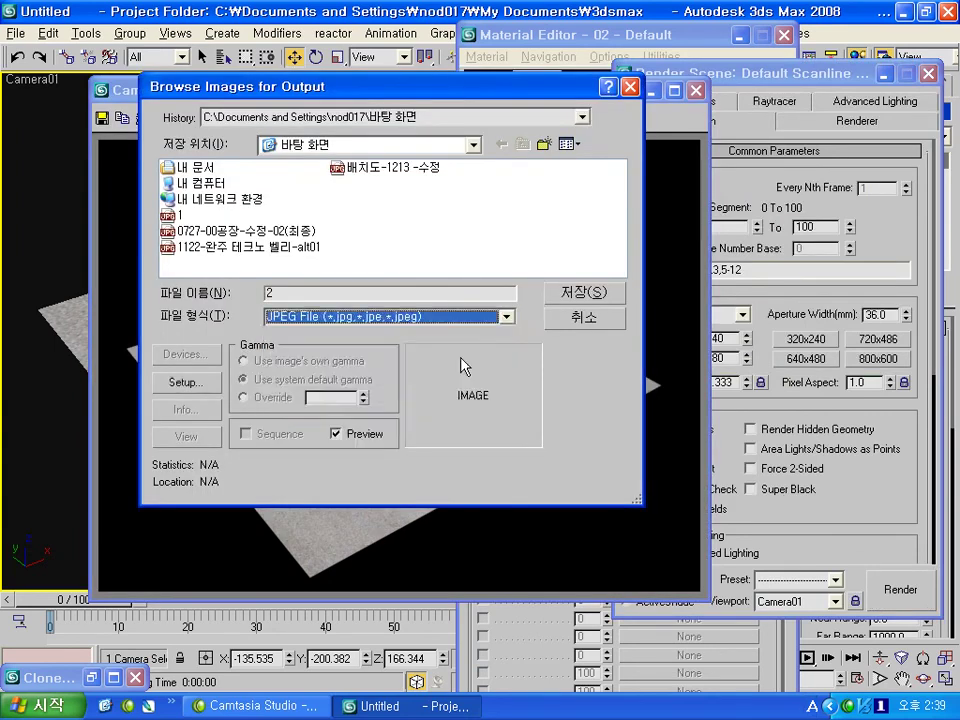
{"action": "key", "text": "Return"}
{"action": "left_click", "coordinate": [338, 401]}
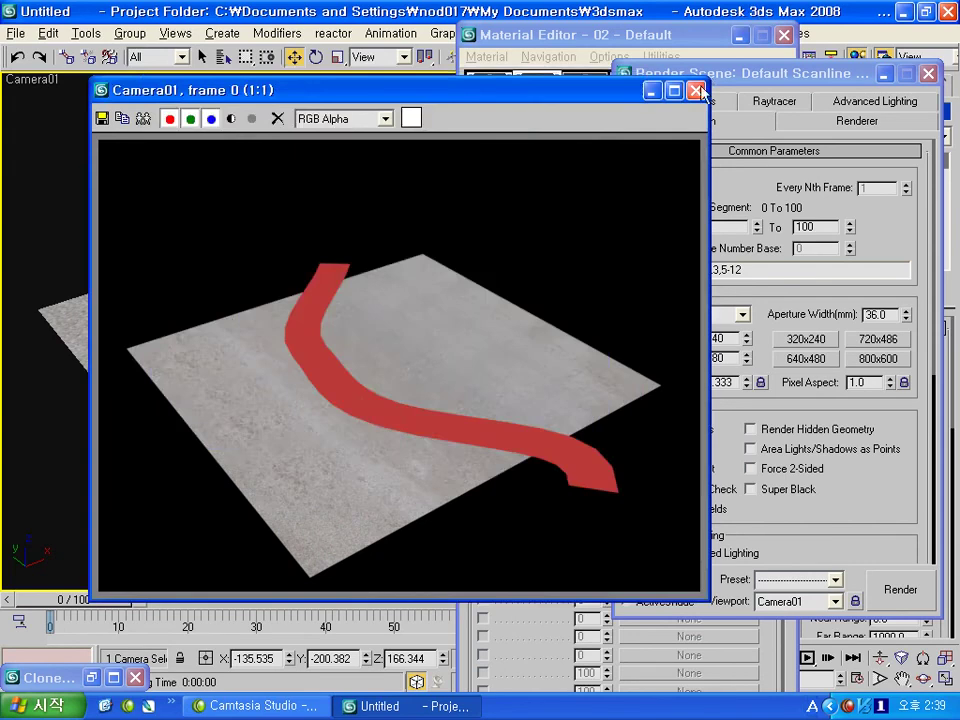
{"action": "left_click", "coordinate": [390, 33]}
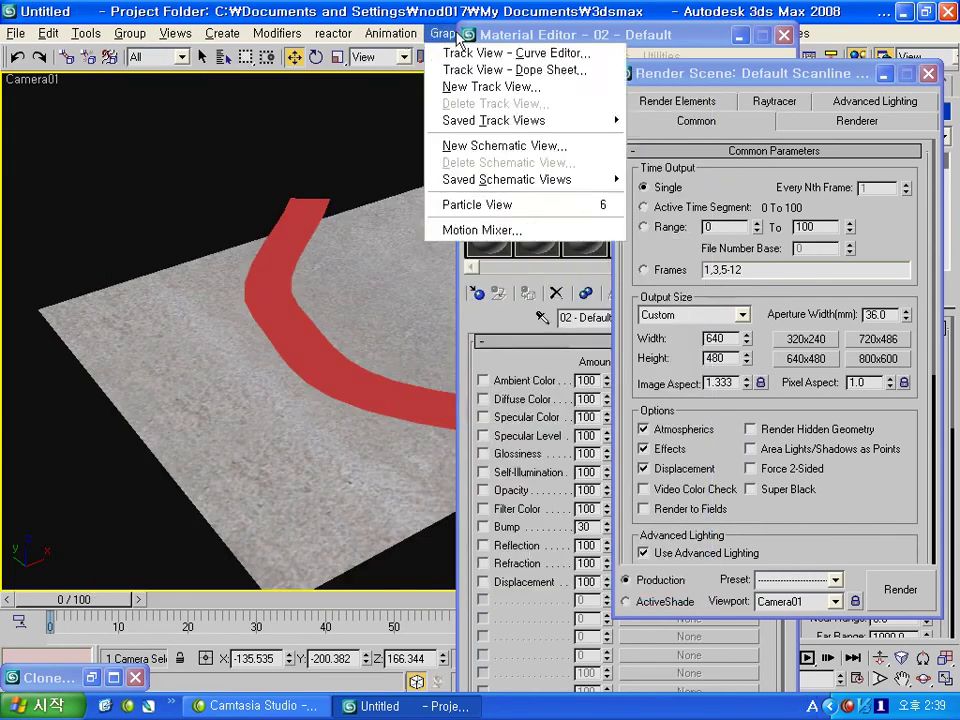
- Open the RAM Player and load 1.jpg from the Desktop into Channel A
{"action": "left_click", "coordinate": [787, 37]}
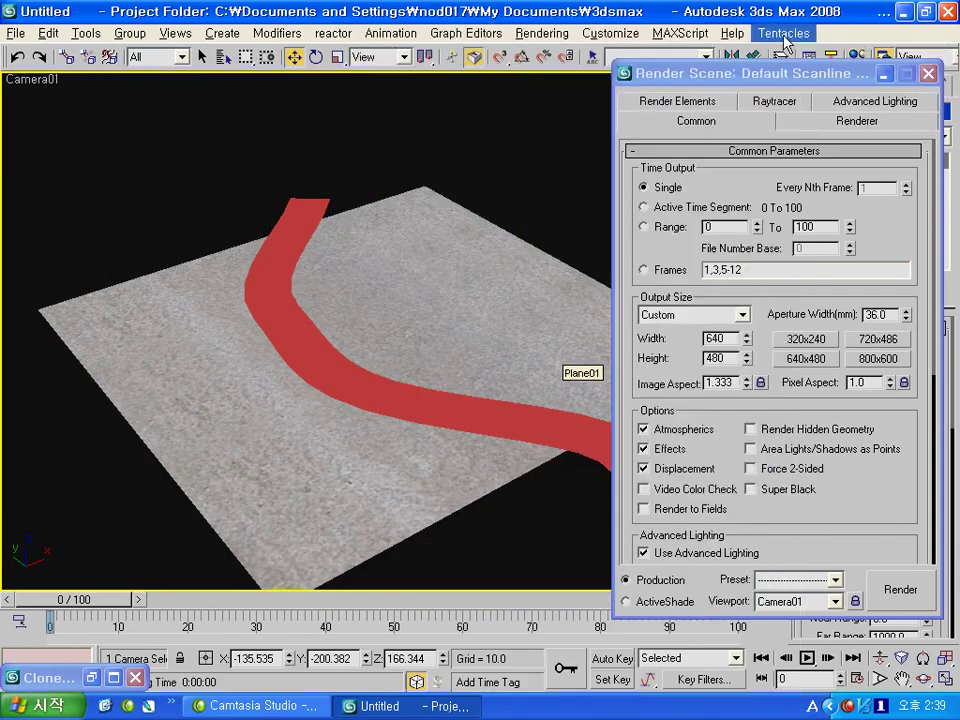
{"action": "left_click", "coordinate": [495, 33]}
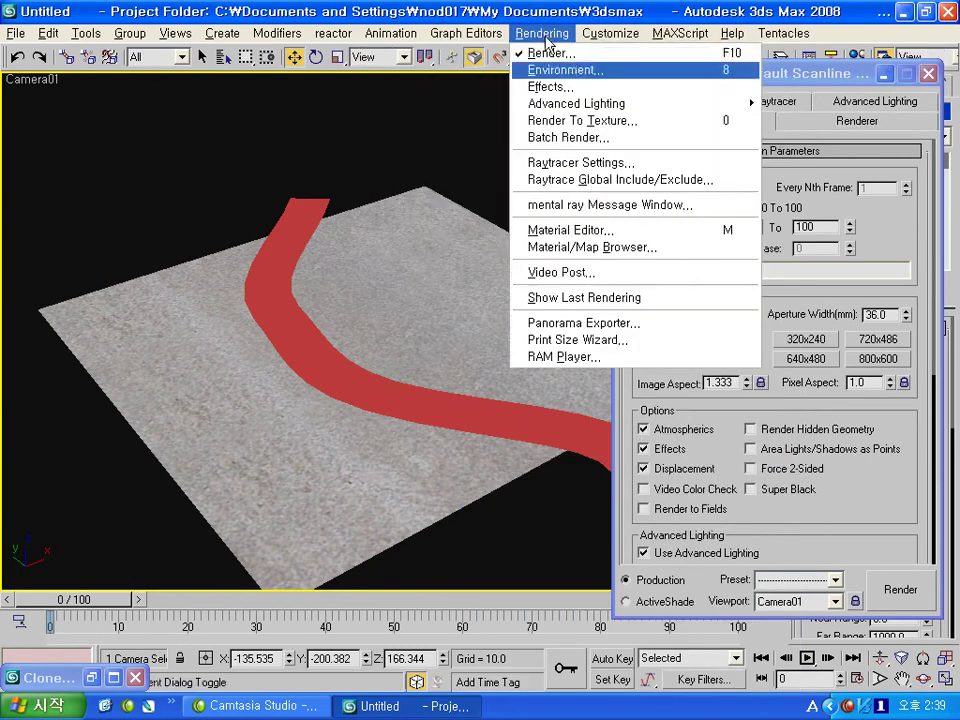
{"action": "left_click", "coordinate": [579, 357]}
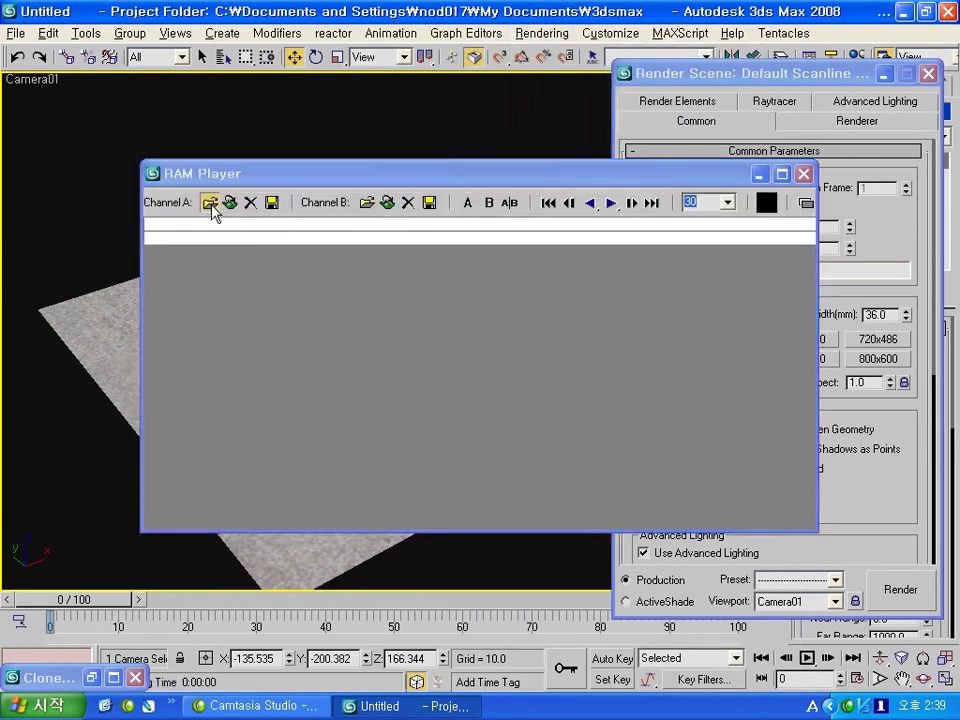
{"action": "left_click", "coordinate": [210, 203]}
{"action": "left_click", "coordinate": [521, 146]}
{"action": "left_click", "coordinate": [521, 146]}
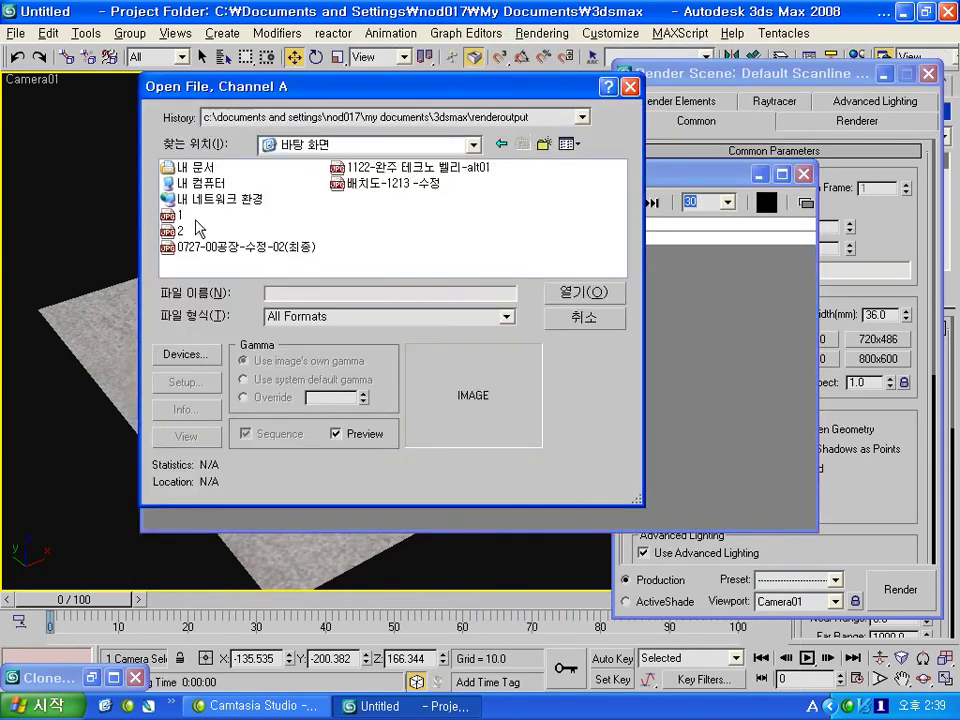
{"action": "double_click", "coordinate": [180, 215]}
{"action": "left_click", "coordinate": [529, 446]}
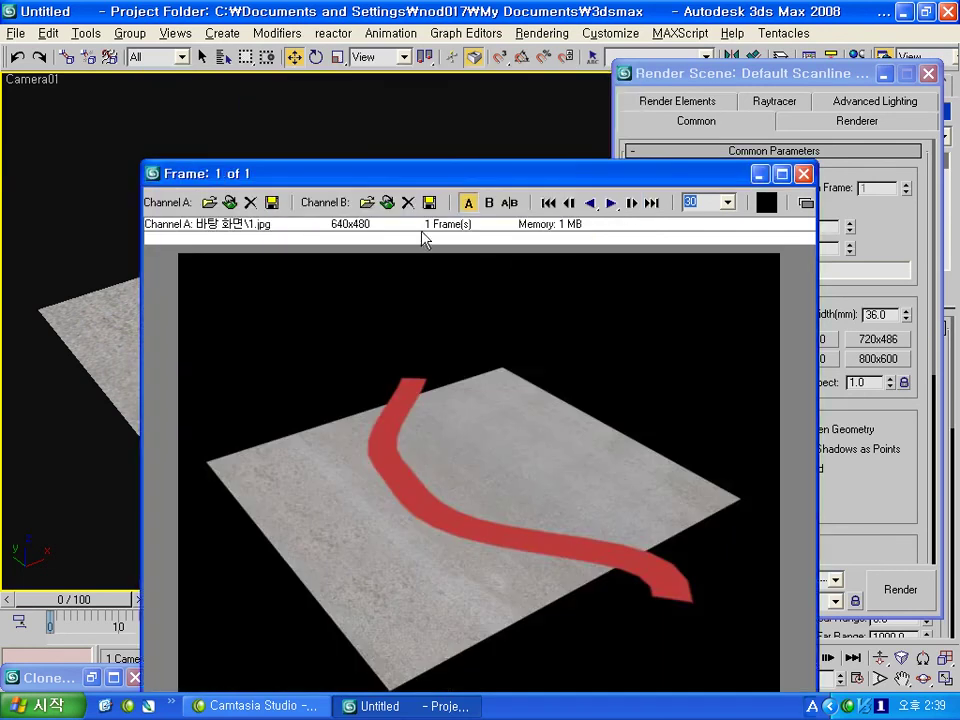
- Load 2.jpg into Channel B and slide the split line to compare both renders
{"action": "left_click", "coordinate": [366, 200]}
{"action": "double_click", "coordinate": [181, 232]}
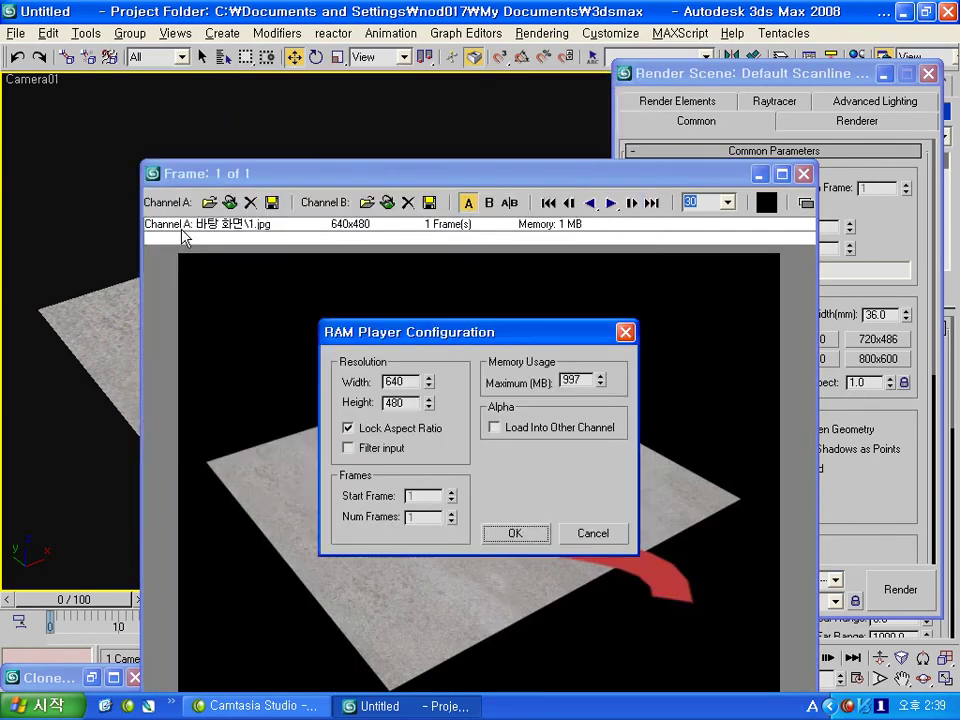
{"action": "left_click", "coordinate": [531, 537]}
{"action": "mouse_move", "coordinate": [460, 252]}
{"action": "left_mouse_down"}
{"action": "mouse_move", "coordinate": [482, 248]}
{"action": "mouse_move", "coordinate": [340, 240]}
{"action": "mouse_move", "coordinate": [459, 238]}
{"action": "mouse_move", "coordinate": [668, 262]}
{"action": "mouse_move", "coordinate": [424, 261]}
{"action": "mouse_move", "coordinate": [486, 262]}
{"action": "left_mouse_up"}
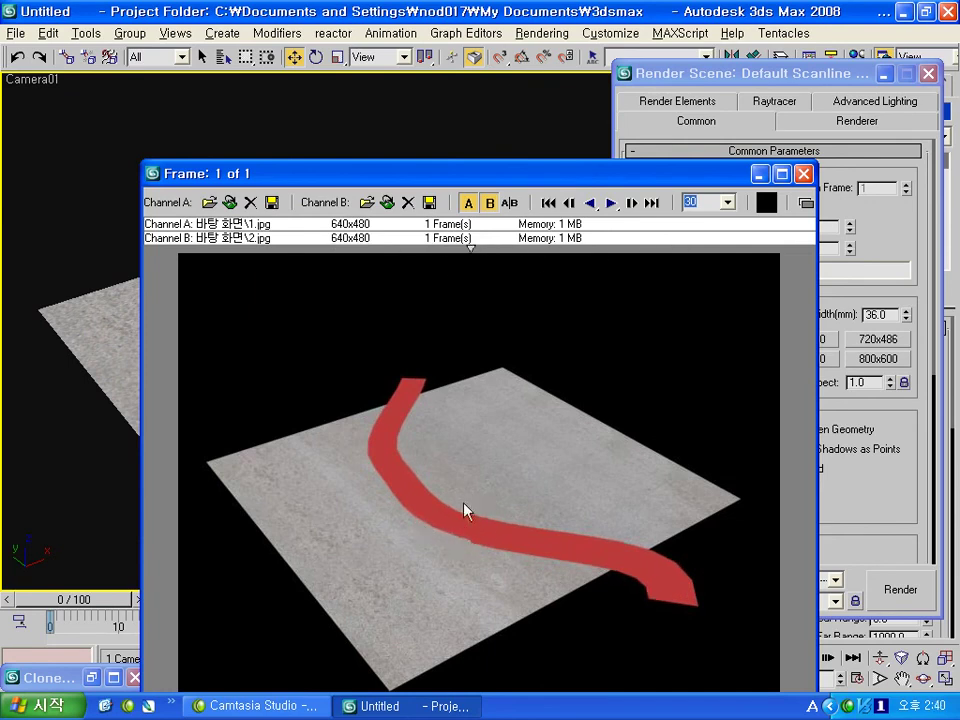
{"action": "left_click_drag", "start_coordinate": [683, 184], "coordinate": [605, 176]}
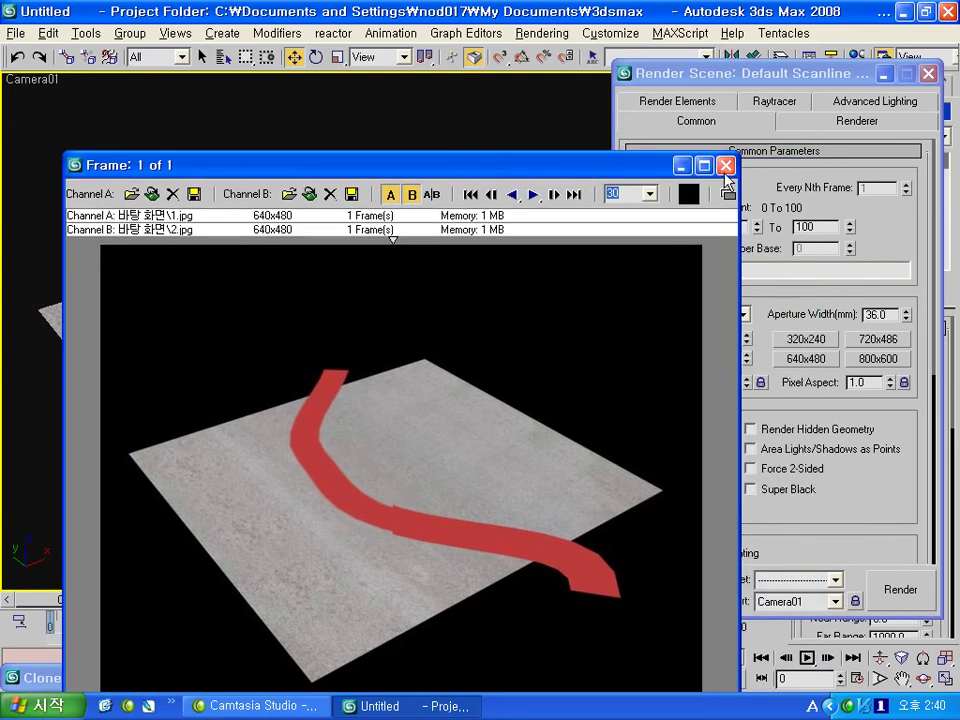
- Exit the RAM Player, unloading the images, and close Render Scene
{"action": "left_click", "coordinate": [726, 167]}
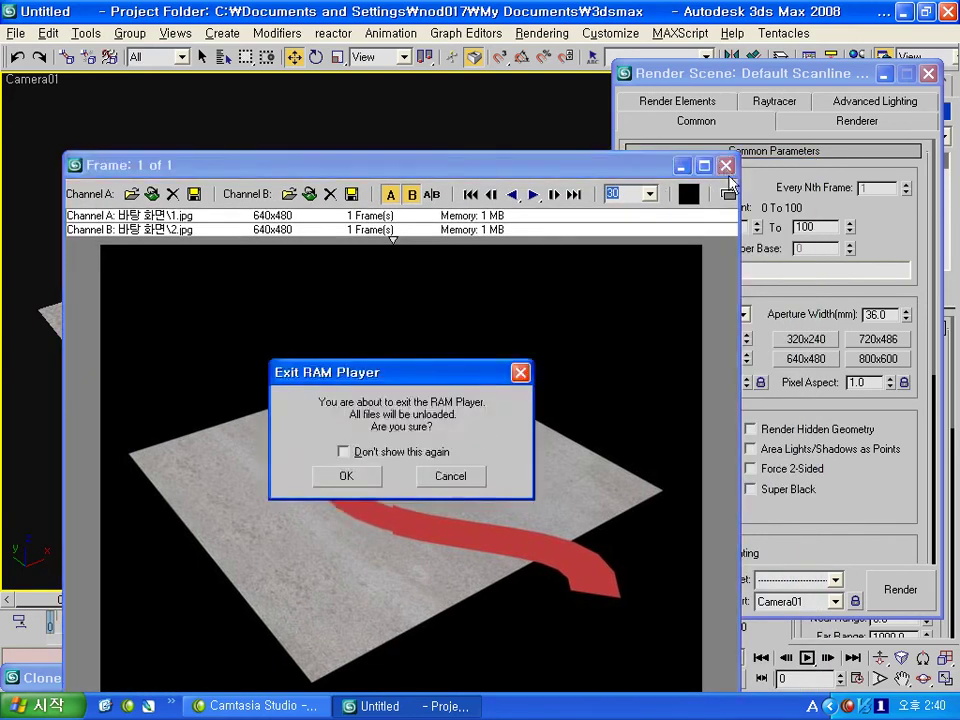
{"action": "key", "text": "Return"}
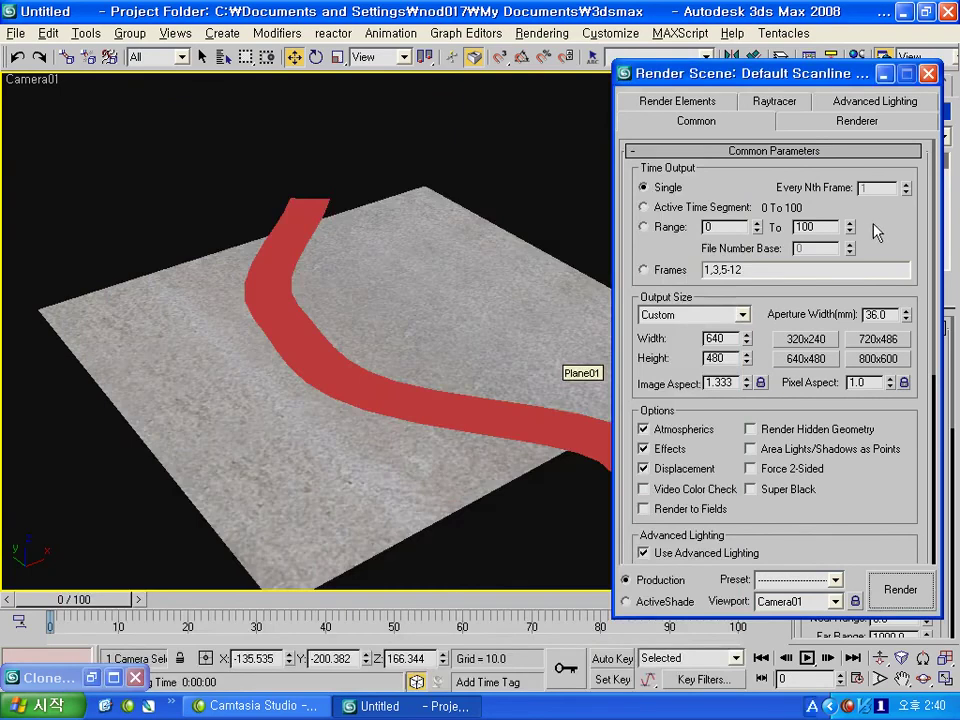
{"action": "left_click", "coordinate": [930, 68]}
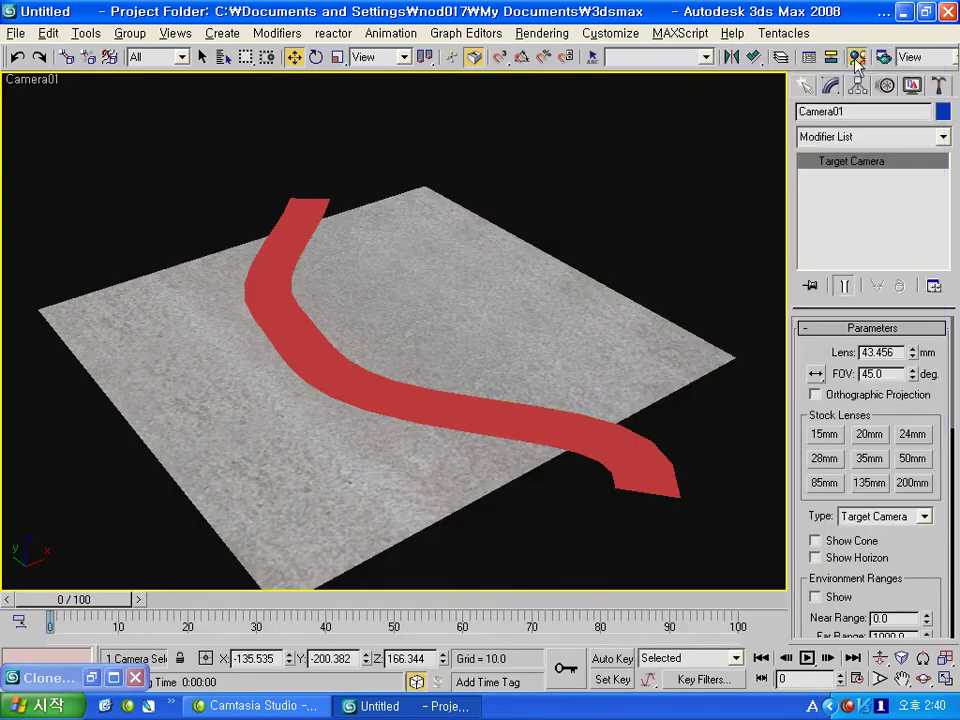
- Set the Color Edge opacity map's d3 distance to 20.0
{"action": "left_click", "coordinate": [855, 54]}
{"action": "left_click_drag", "start_coordinate": [680, 40], "coordinate": [760, 19]}
{"action": "scroll", "coordinate": [789, 504], "scroll_direction": "down", "scroll_amount": 2}
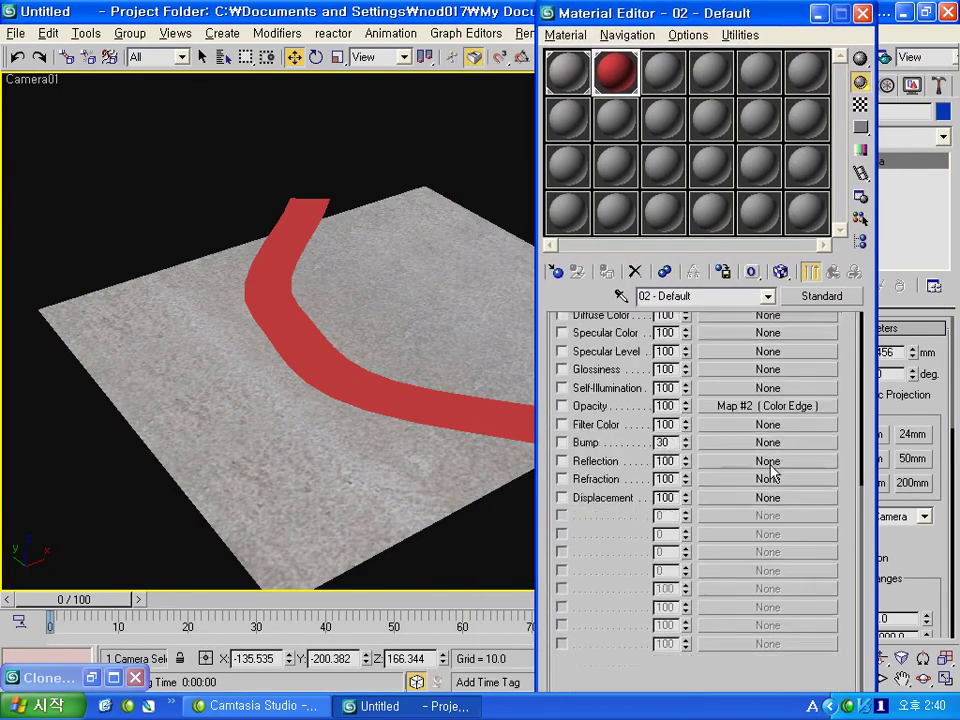
{"action": "left_click", "coordinate": [770, 405]}
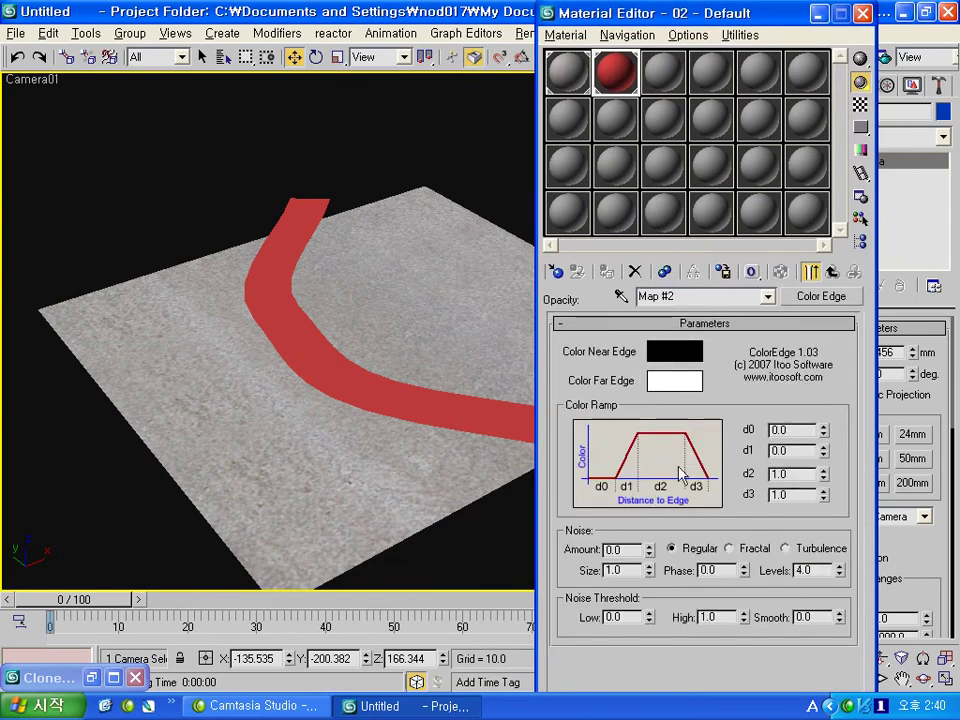
{"action": "double_click", "coordinate": [776, 495]}
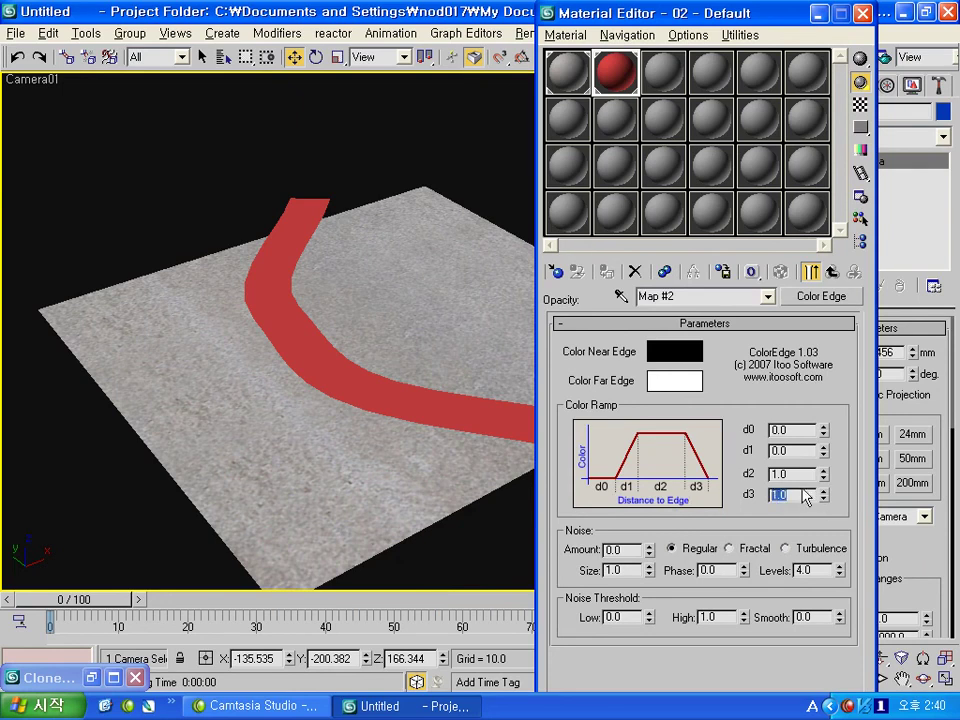
{"action": "left_click_drag", "start_coordinate": [823, 497], "coordinate": [817, 437]}
{"action": "double_click", "coordinate": [800, 495]}
{"action": "type", "text": "20"}
{"action": "key", "text": "Return"}
- Render Camera01 with d3 at 20.0, showing the red line faint and blurry
{"action": "left_click", "coordinate": [887, 62]}
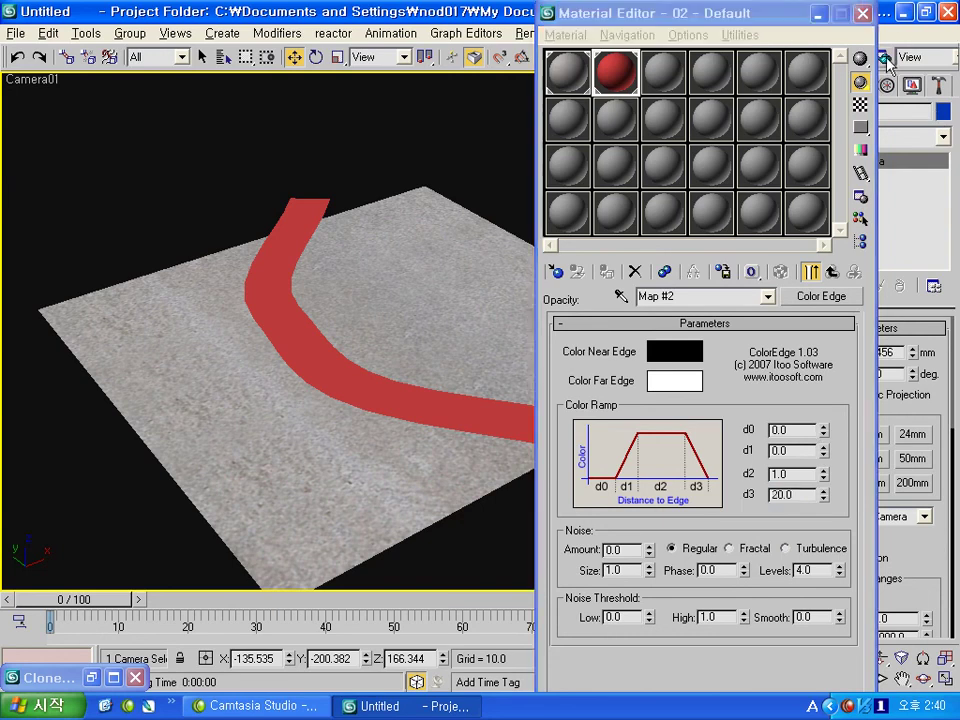
{"action": "left_click_drag", "start_coordinate": [797, 71], "coordinate": [258, 82]}
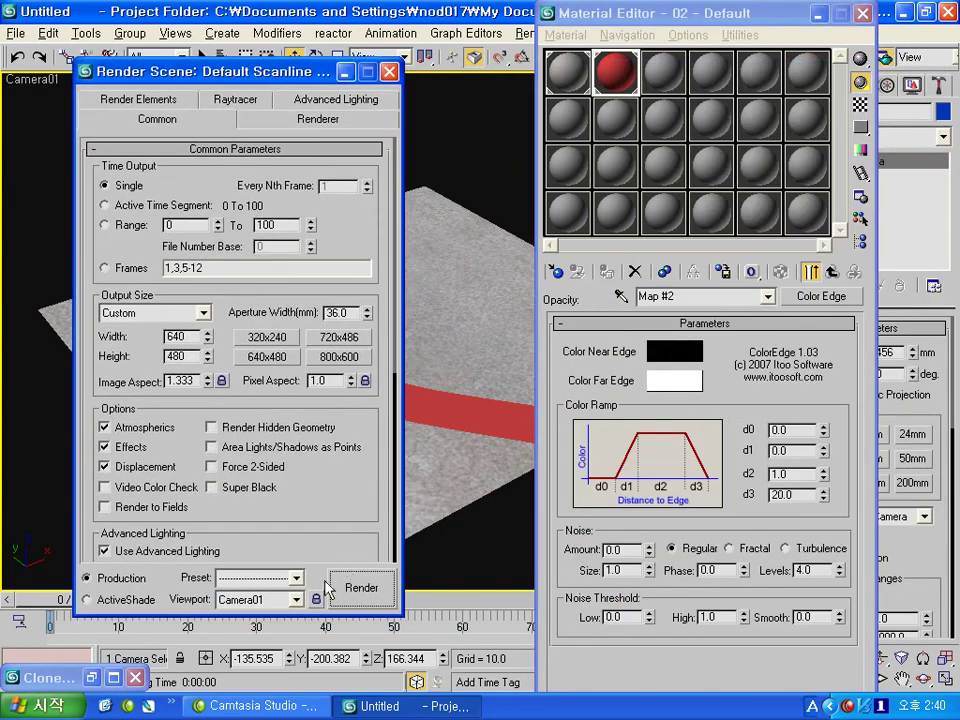
{"action": "left_click", "coordinate": [358, 590]}
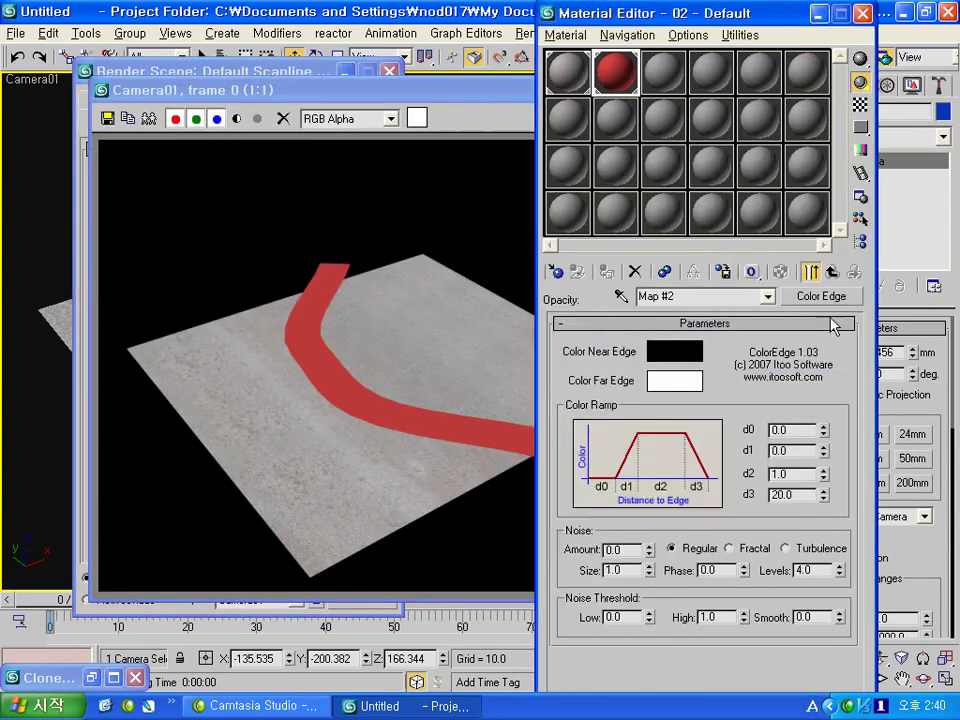
{"action": "left_click", "coordinate": [831, 271]}
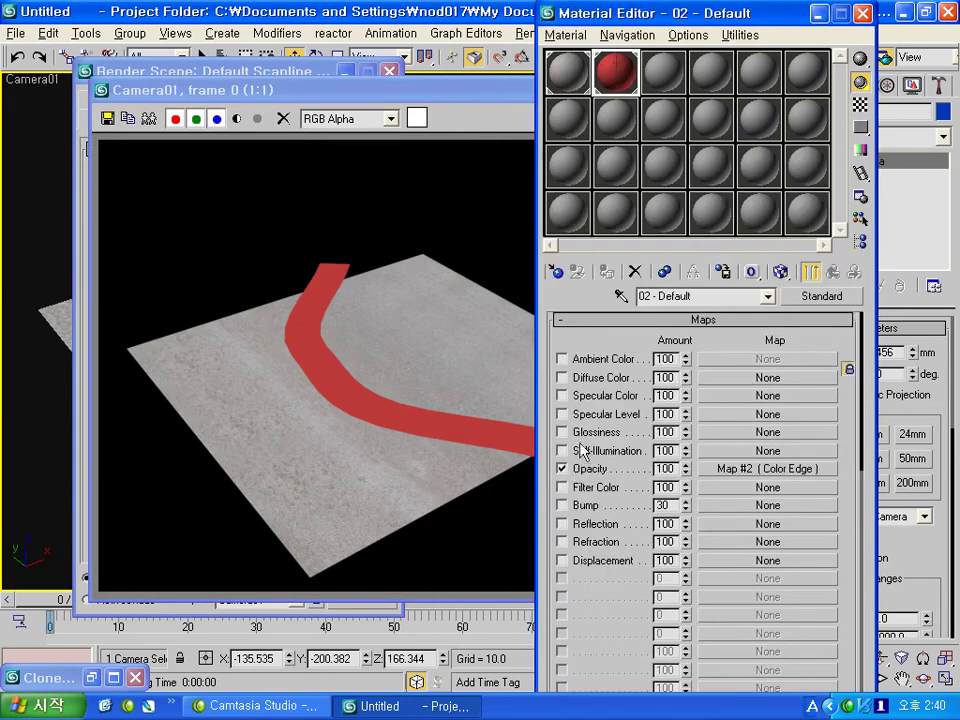
{"action": "key", "text": "F10"}
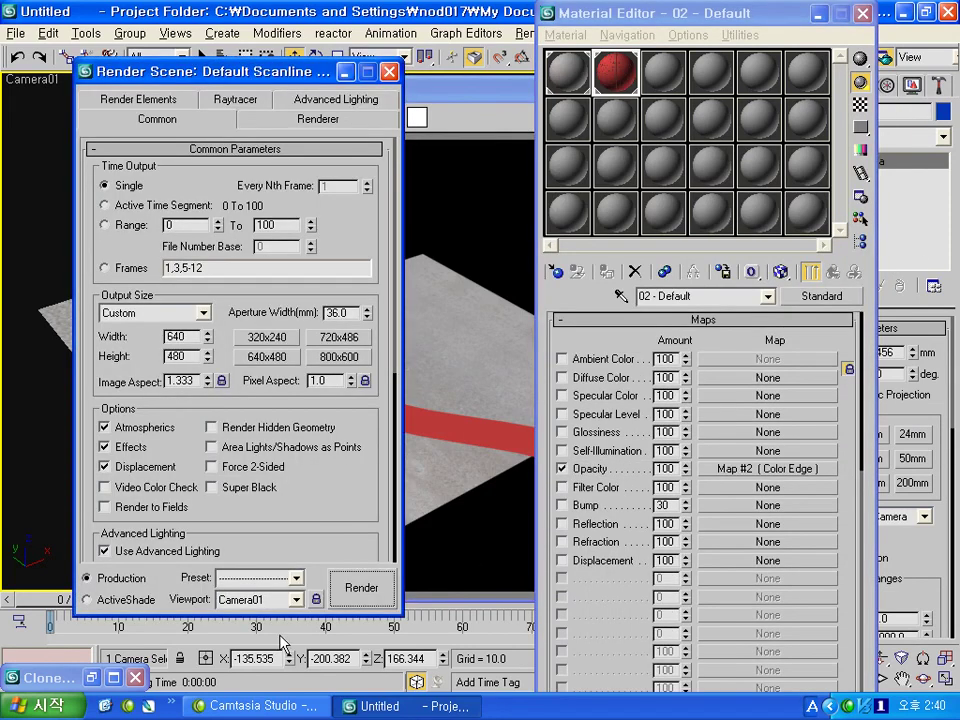
{"action": "left_click", "coordinate": [365, 595]}
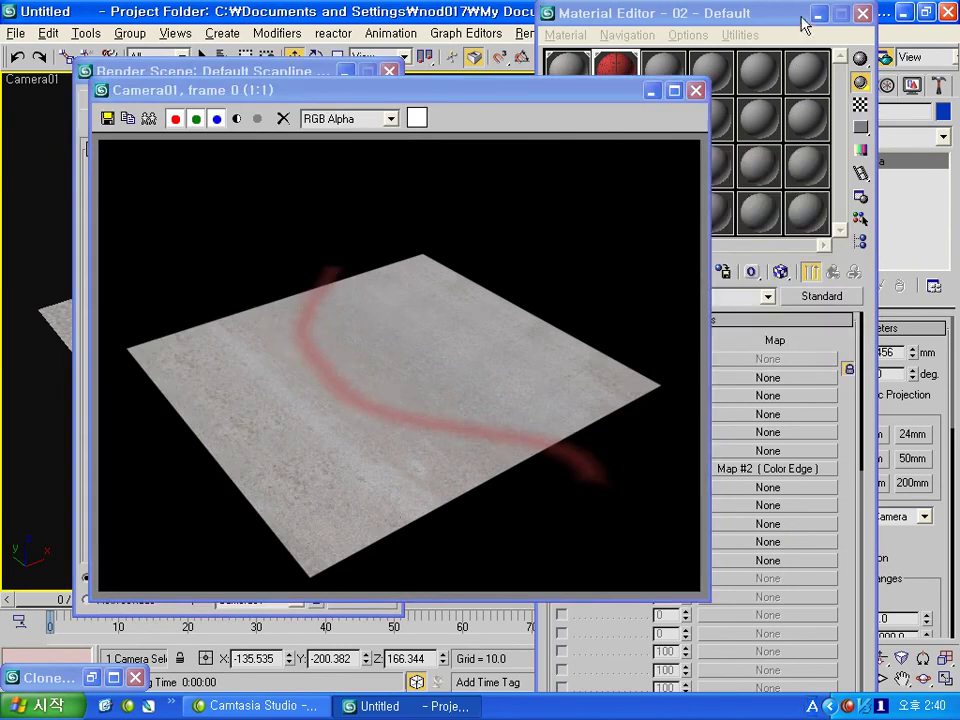
{"action": "left_click_drag", "start_coordinate": [803, 17], "coordinate": [837, 22]}
{"action": "left_click", "coordinate": [806, 474]}
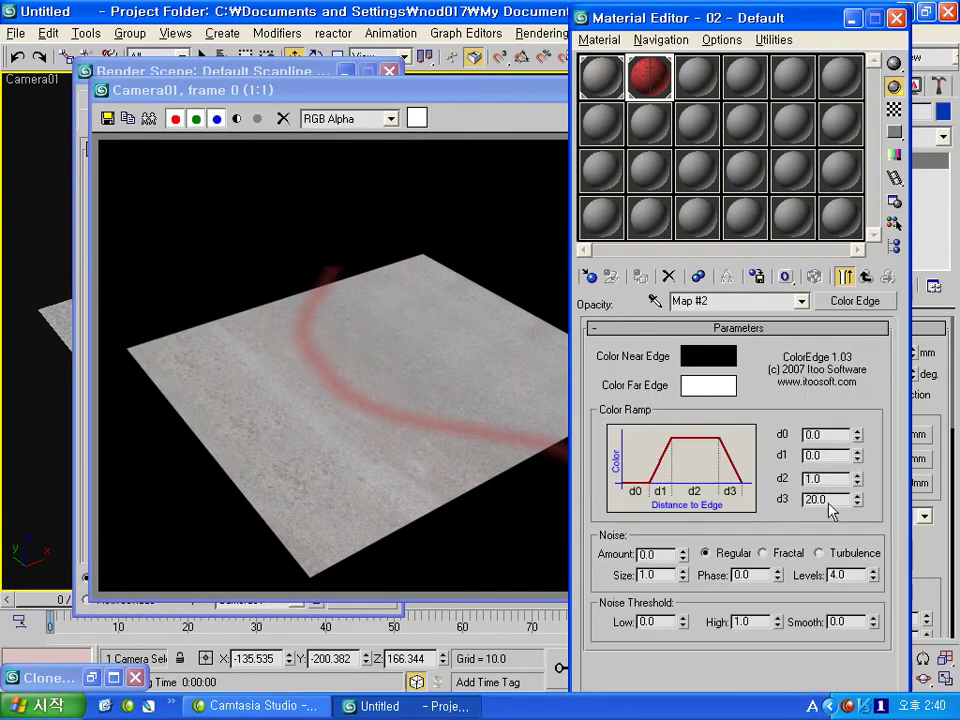
- Set Color Edge d3 to 10.0 and render the camera view
{"action": "type", "text": "10.0"}
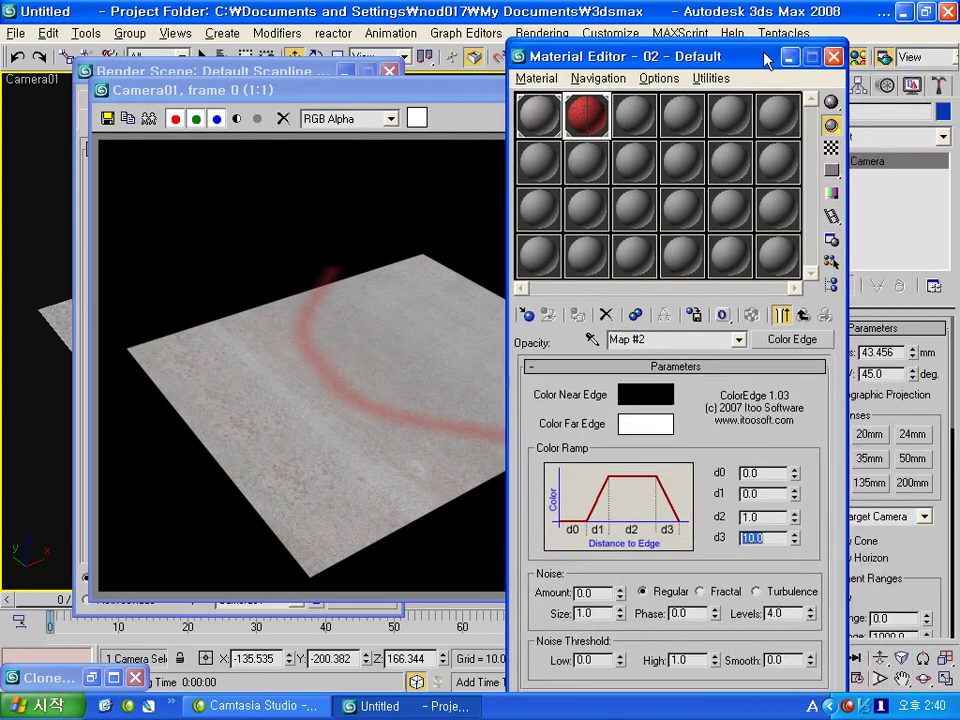
{"action": "left_click_drag", "start_coordinate": [630, 20], "coordinate": [608, 78]}
{"action": "left_click", "coordinate": [889, 60]}
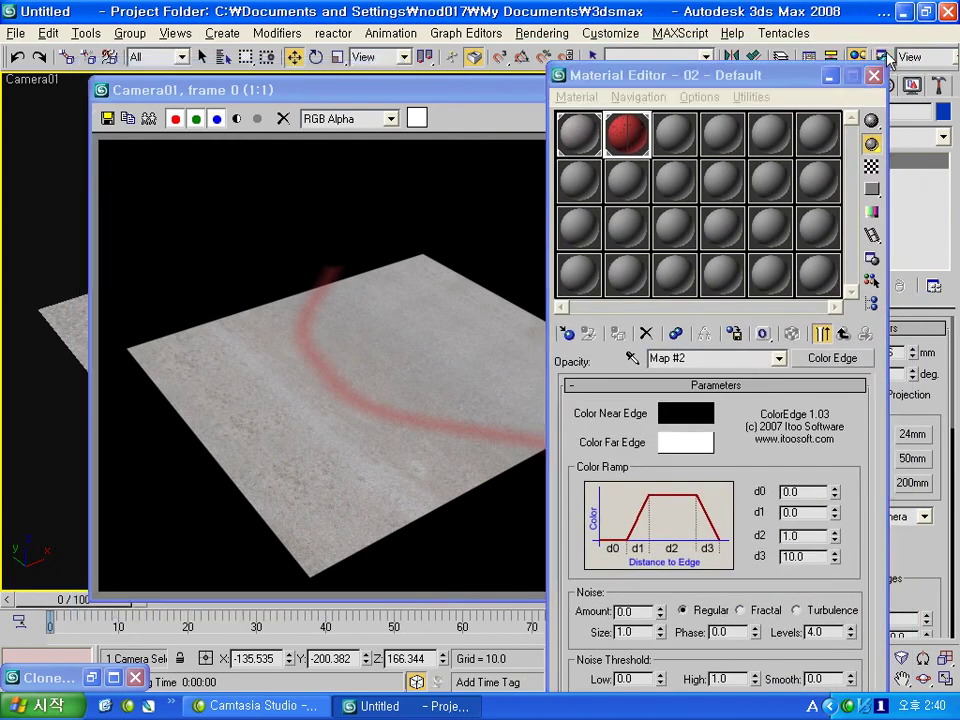
{"action": "left_click", "coordinate": [357, 602]}
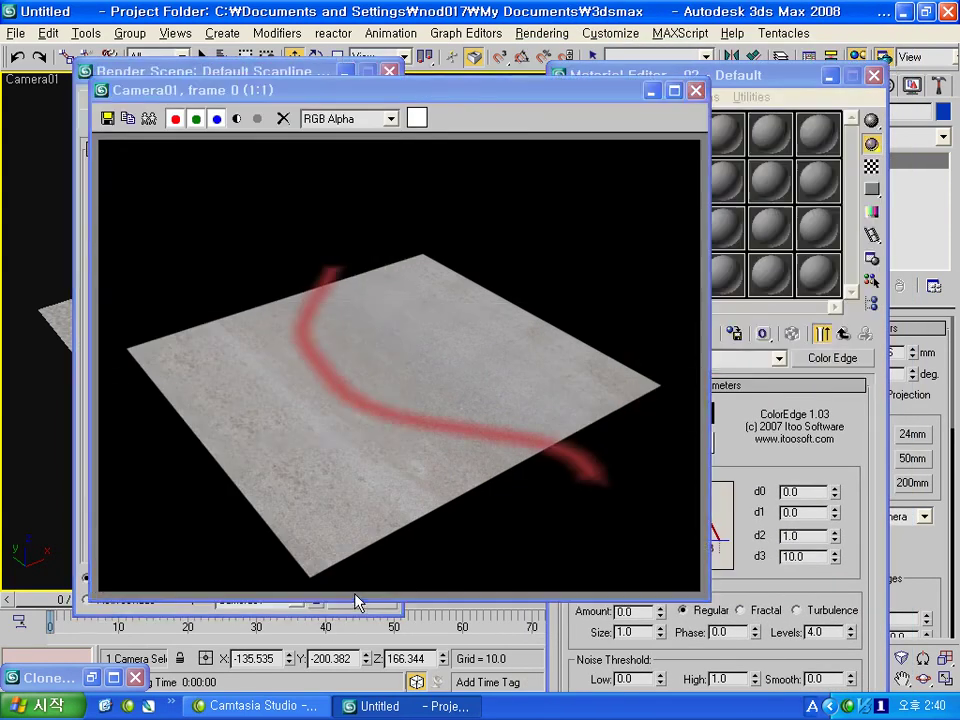
- Set both d2 and d3 to 5.0 and render again
{"action": "left_click", "coordinate": [885, 443]}
{"action": "double_click", "coordinate": [803, 536]}
{"action": "type", "text": "5.0"}
{"action": "key", "text": "Return"}
{"action": "key", "text": "Tab"}
{"action": "type", "text": "5.0"}
{"action": "key", "text": "Return"}
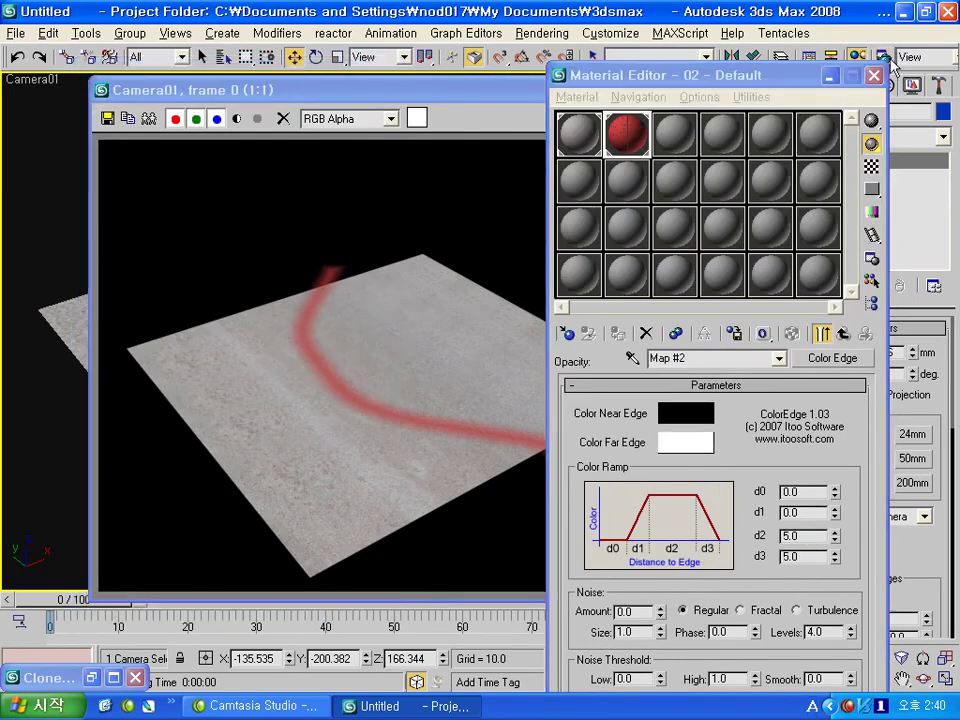
{"action": "left_click", "coordinate": [884, 57]}
{"action": "left_click", "coordinate": [362, 640]}
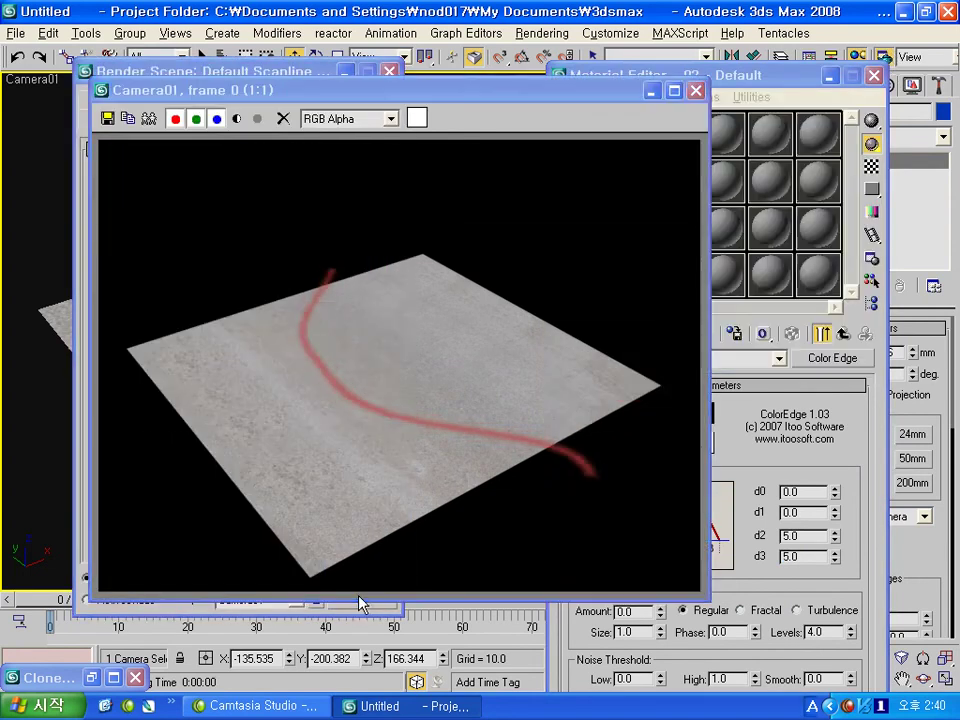
- Spin d2 to 3.15 and d3 to 3.7, render, and zoom into the soft-edged road
{"action": "left_click", "coordinate": [852, 453]}
{"action": "left_click_drag", "start_coordinate": [838, 566], "coordinate": [836, 583]}
{"action": "mouse_move", "coordinate": [835, 536]}
{"action": "left_mouse_down"}
{"action": "mouse_move", "coordinate": [832, 553]}
{"action": "mouse_move", "coordinate": [848, 547]}
{"action": "left_mouse_up"}
{"action": "left_click", "coordinate": [886, 58]}
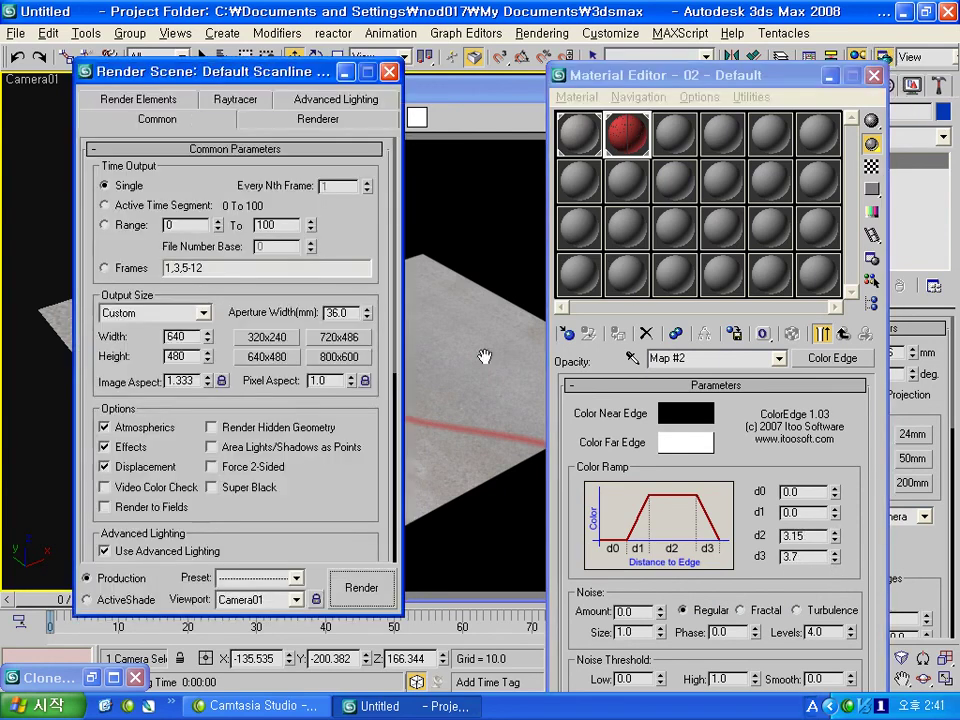
{"action": "left_click", "coordinate": [368, 586]}
{"action": "scroll", "coordinate": [339, 452], "scroll_direction": "up", "scroll_amount": 1}
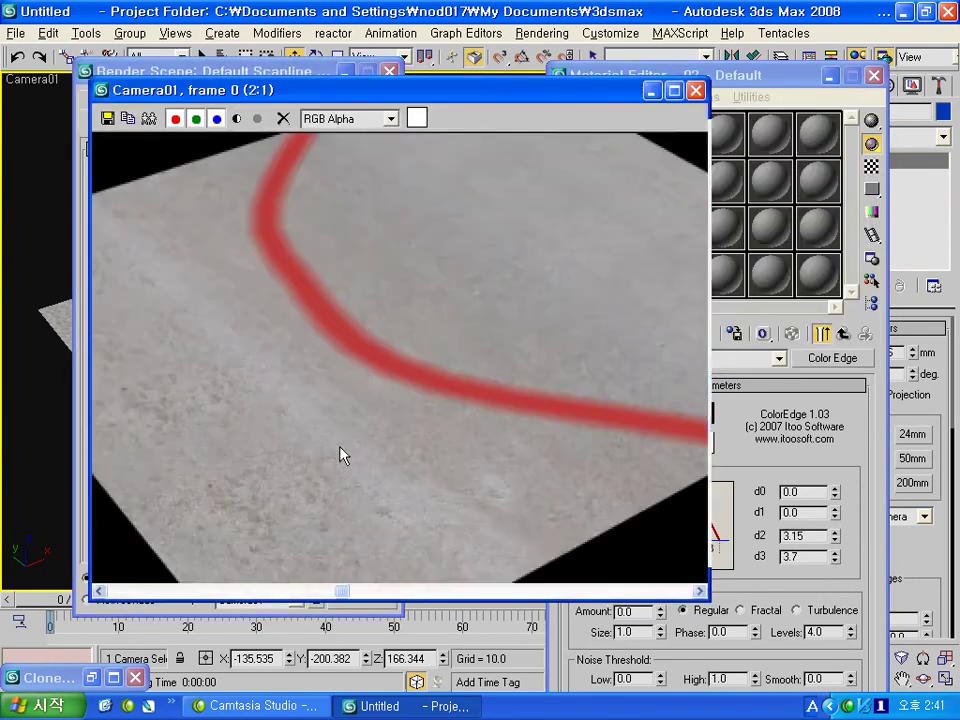
{"action": "scroll", "coordinate": [325, 435], "scroll_direction": "up", "scroll_amount": 1}
{"action": "scroll", "coordinate": [317, 427], "scroll_direction": "up", "scroll_amount": 1}
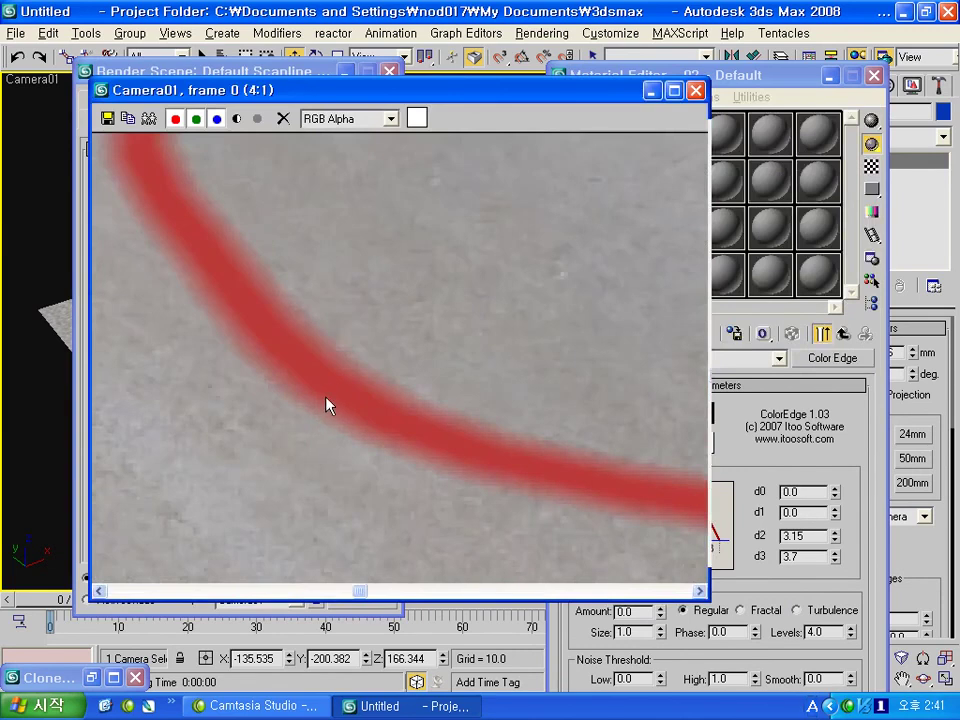
{"action": "scroll", "coordinate": [322, 411], "scroll_direction": "down", "scroll_amount": 2}
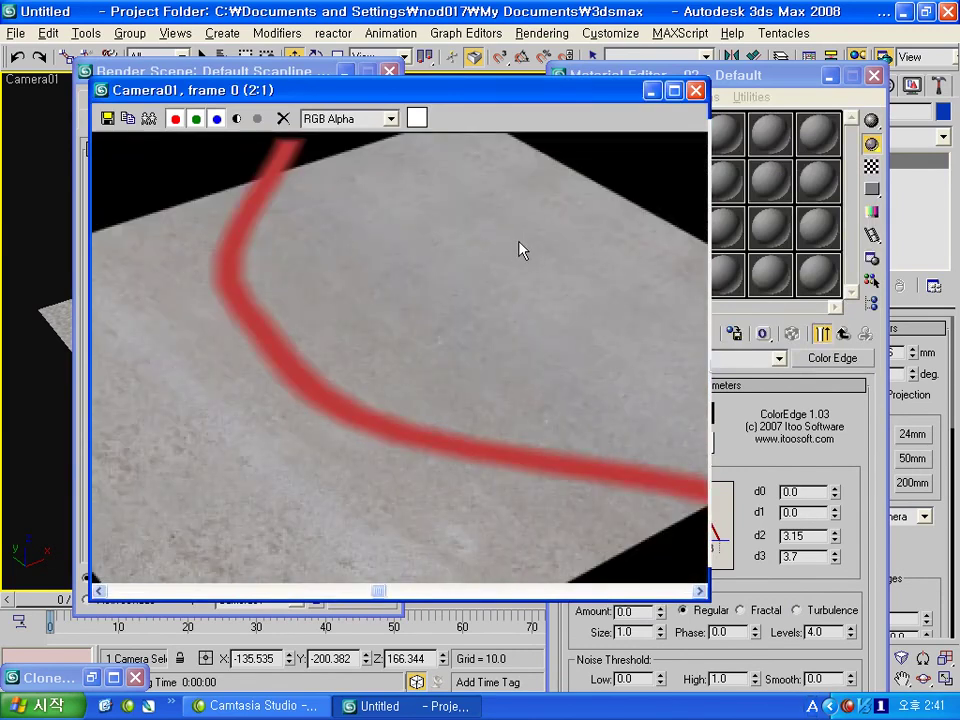